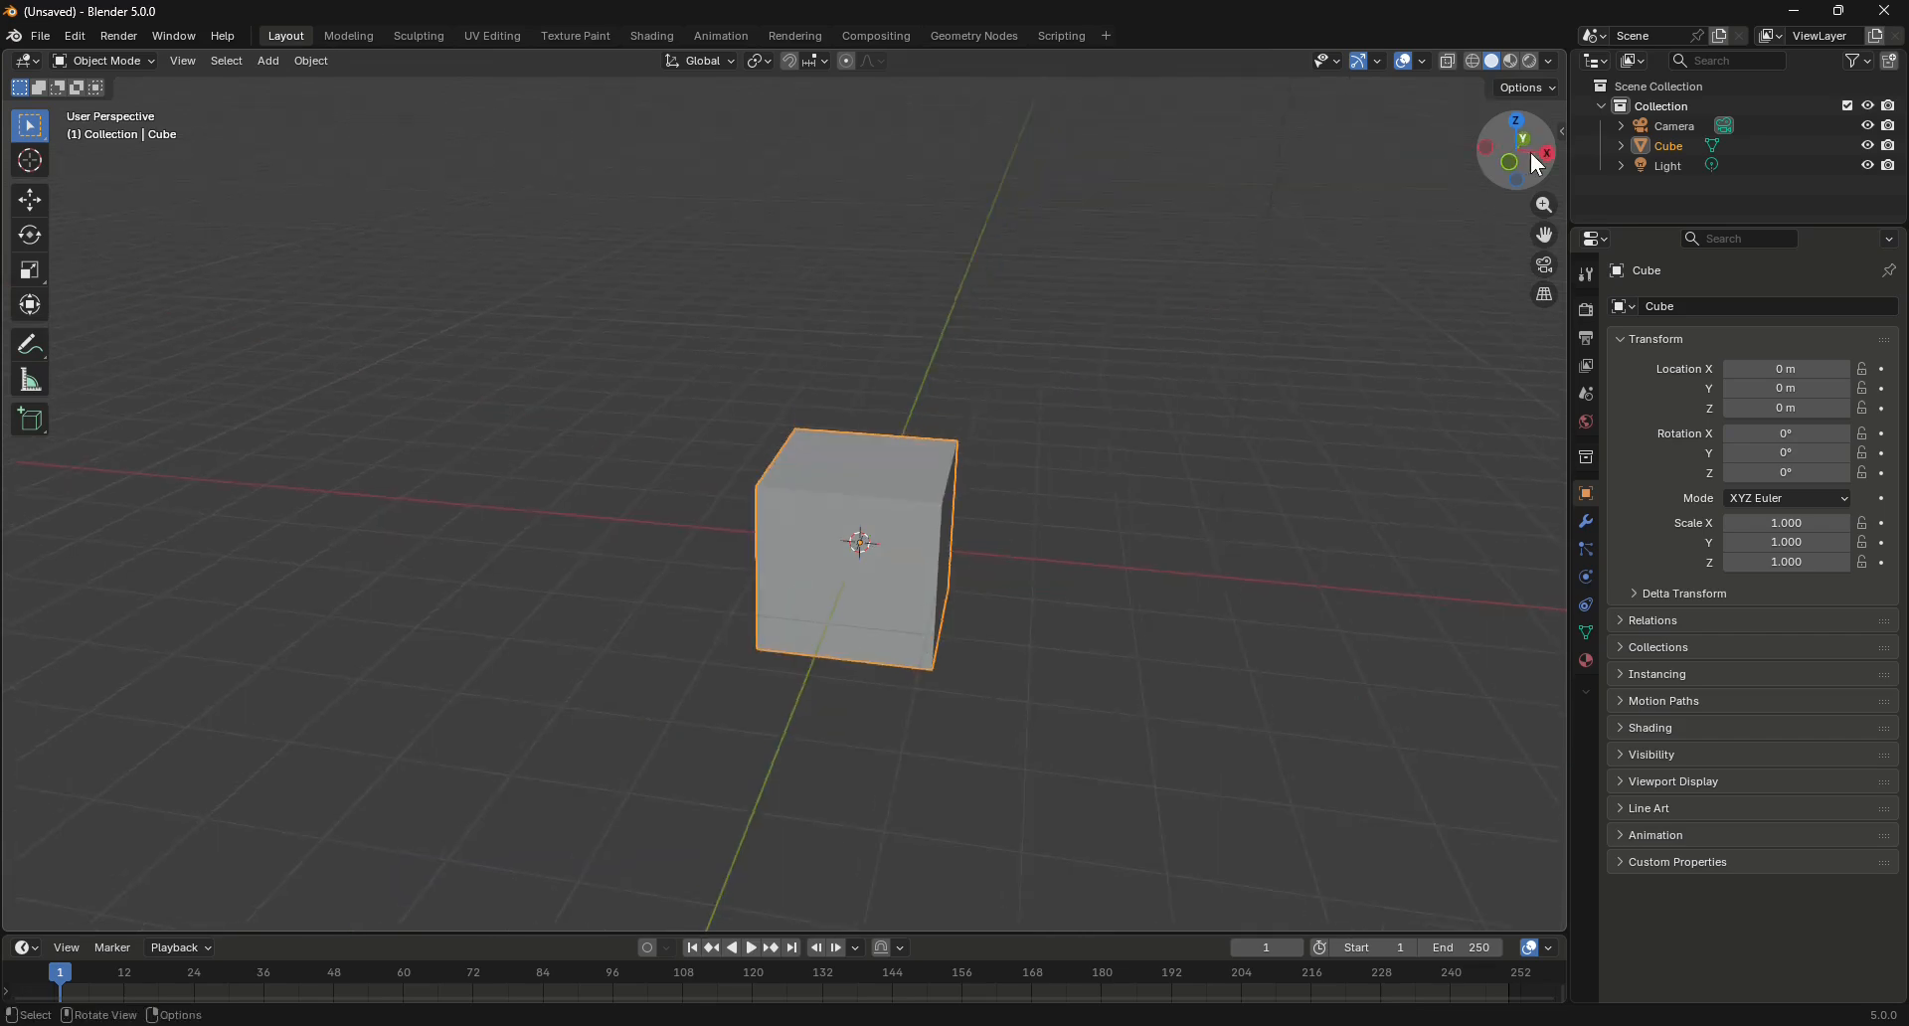
Replace the default cube with a 32-vertex cylinder about 1.41 m in diameter and 4.24 m tall, standing near the world origin
scroll(1050, 459, "up", 1)
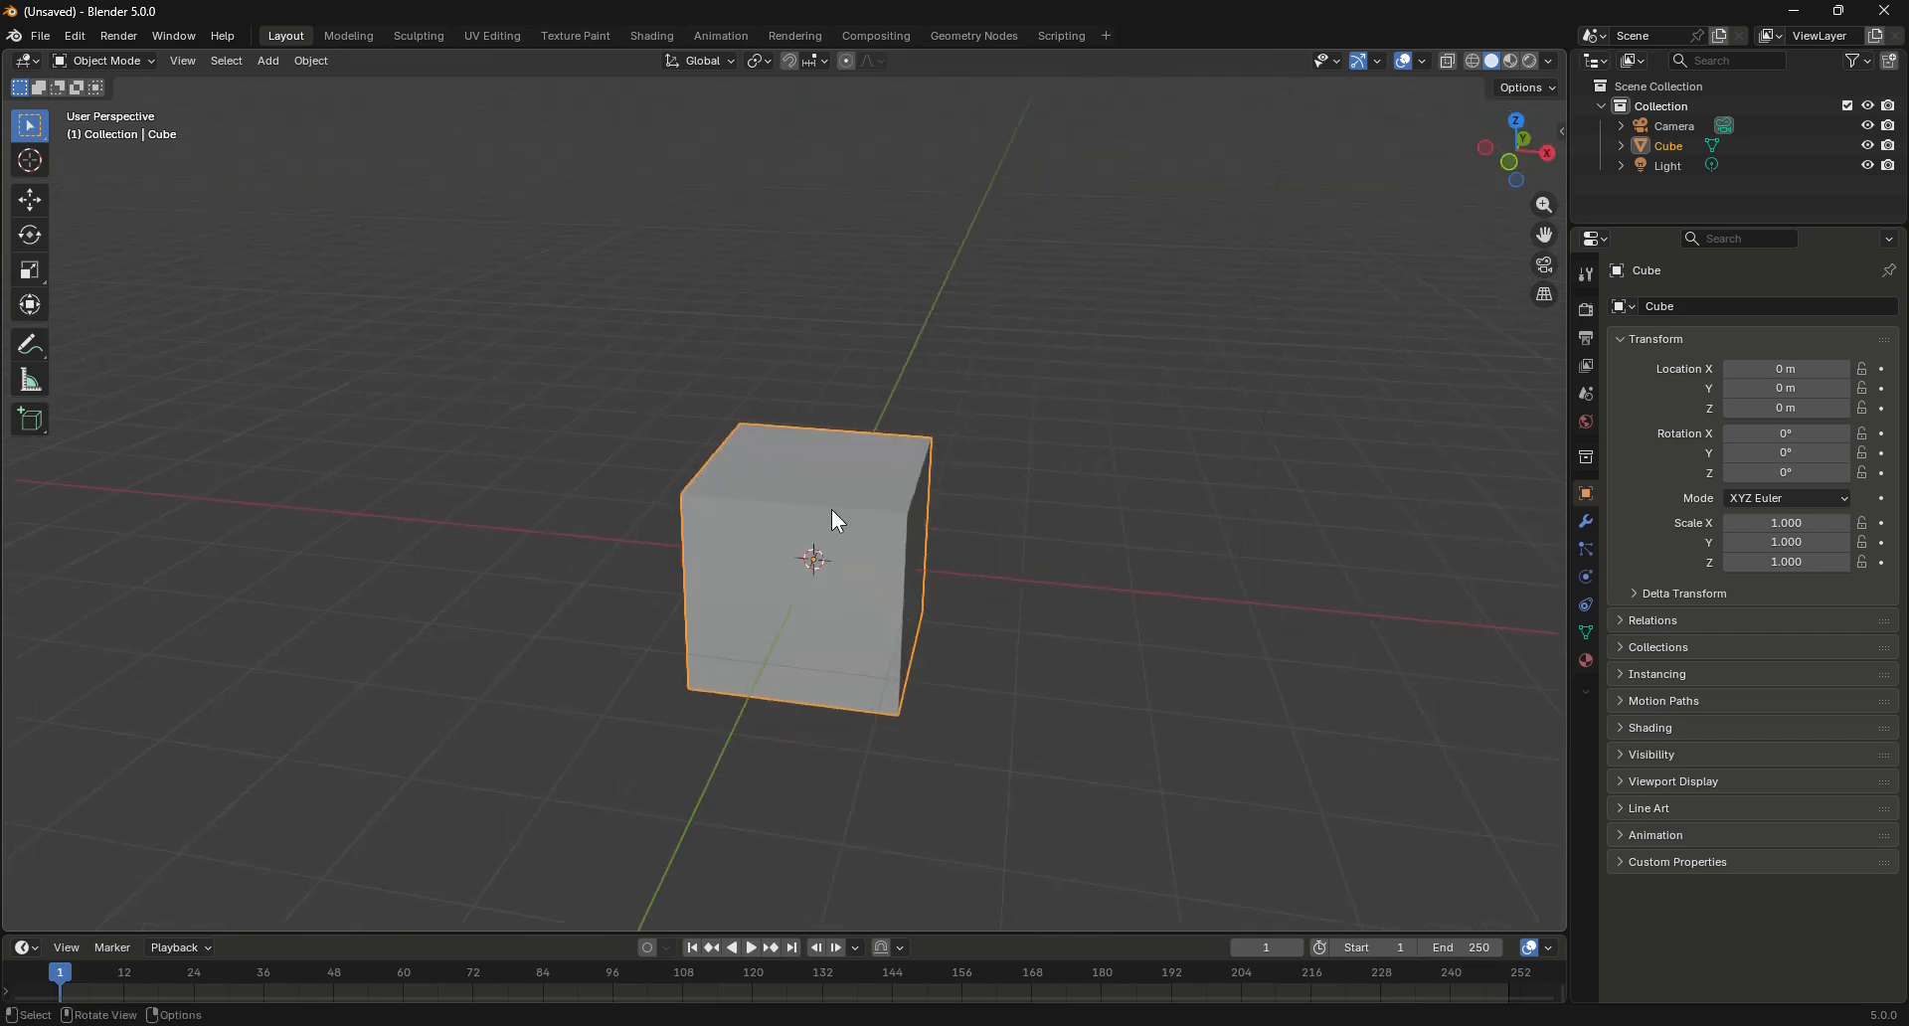
key("Delete")
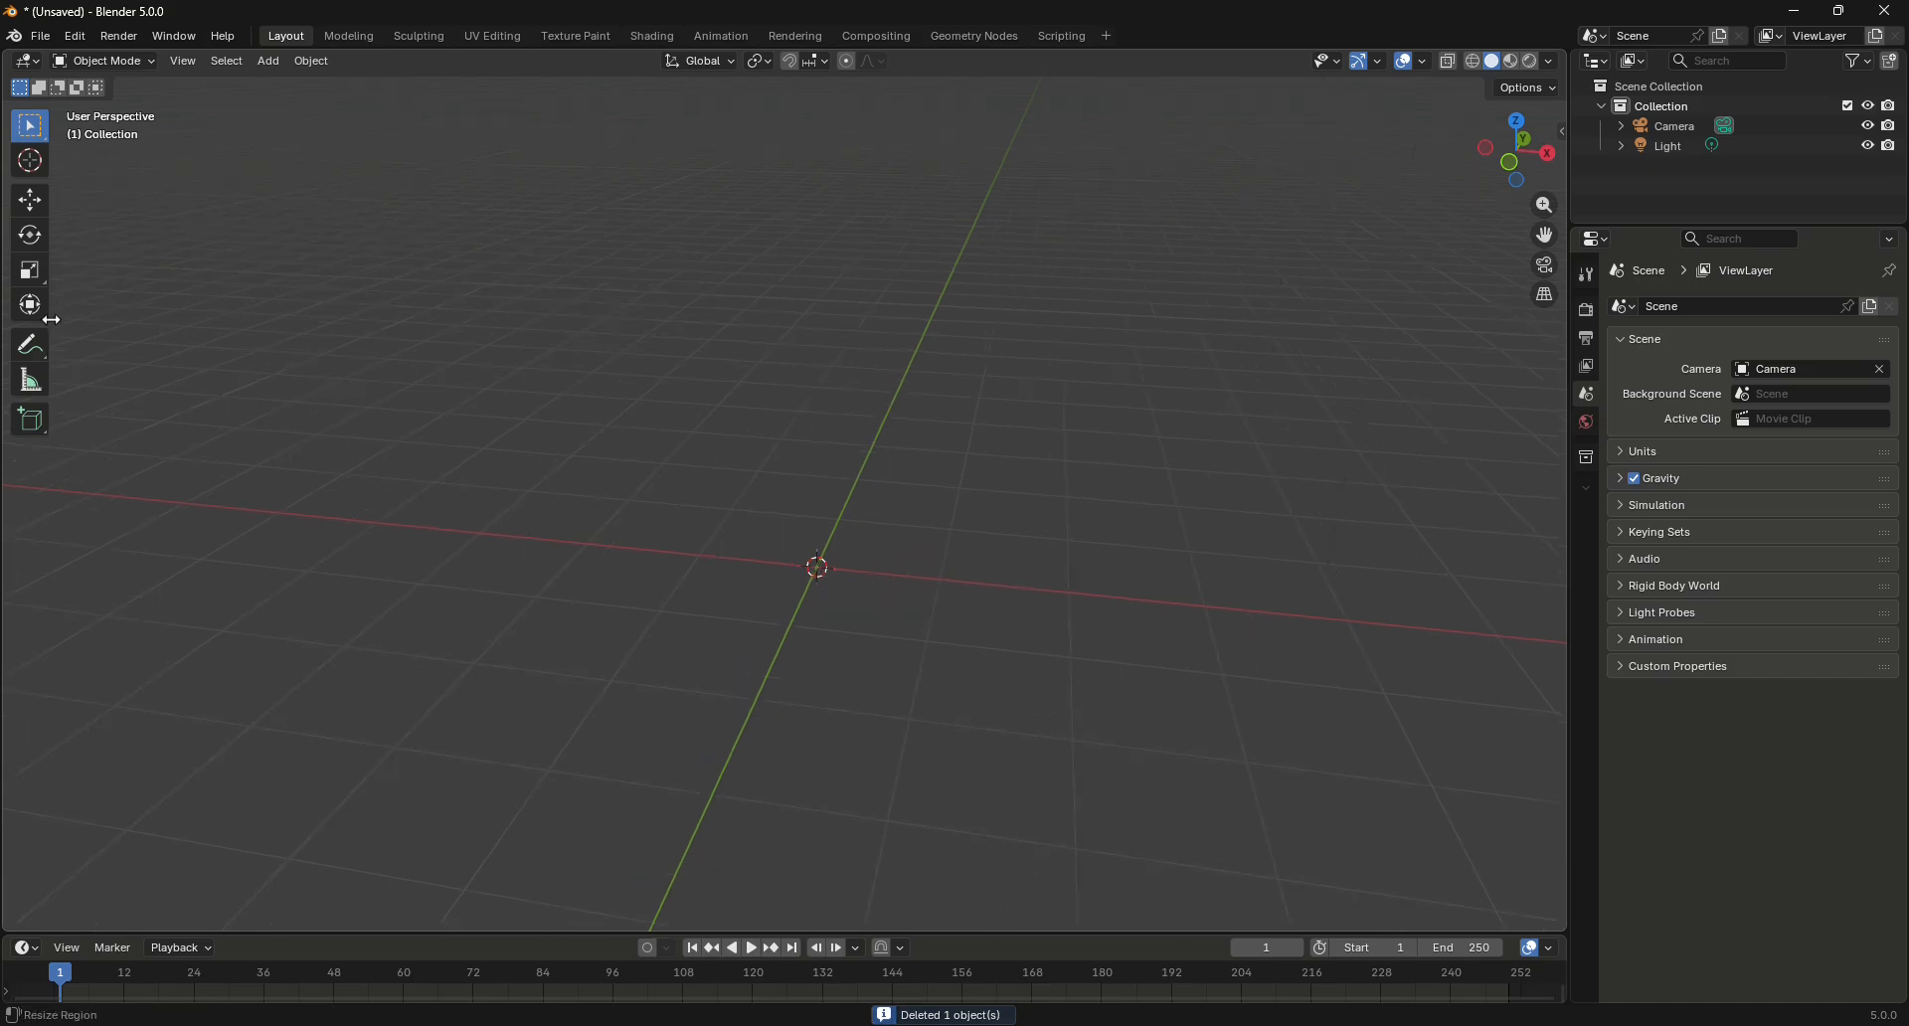
left_click(31, 419)
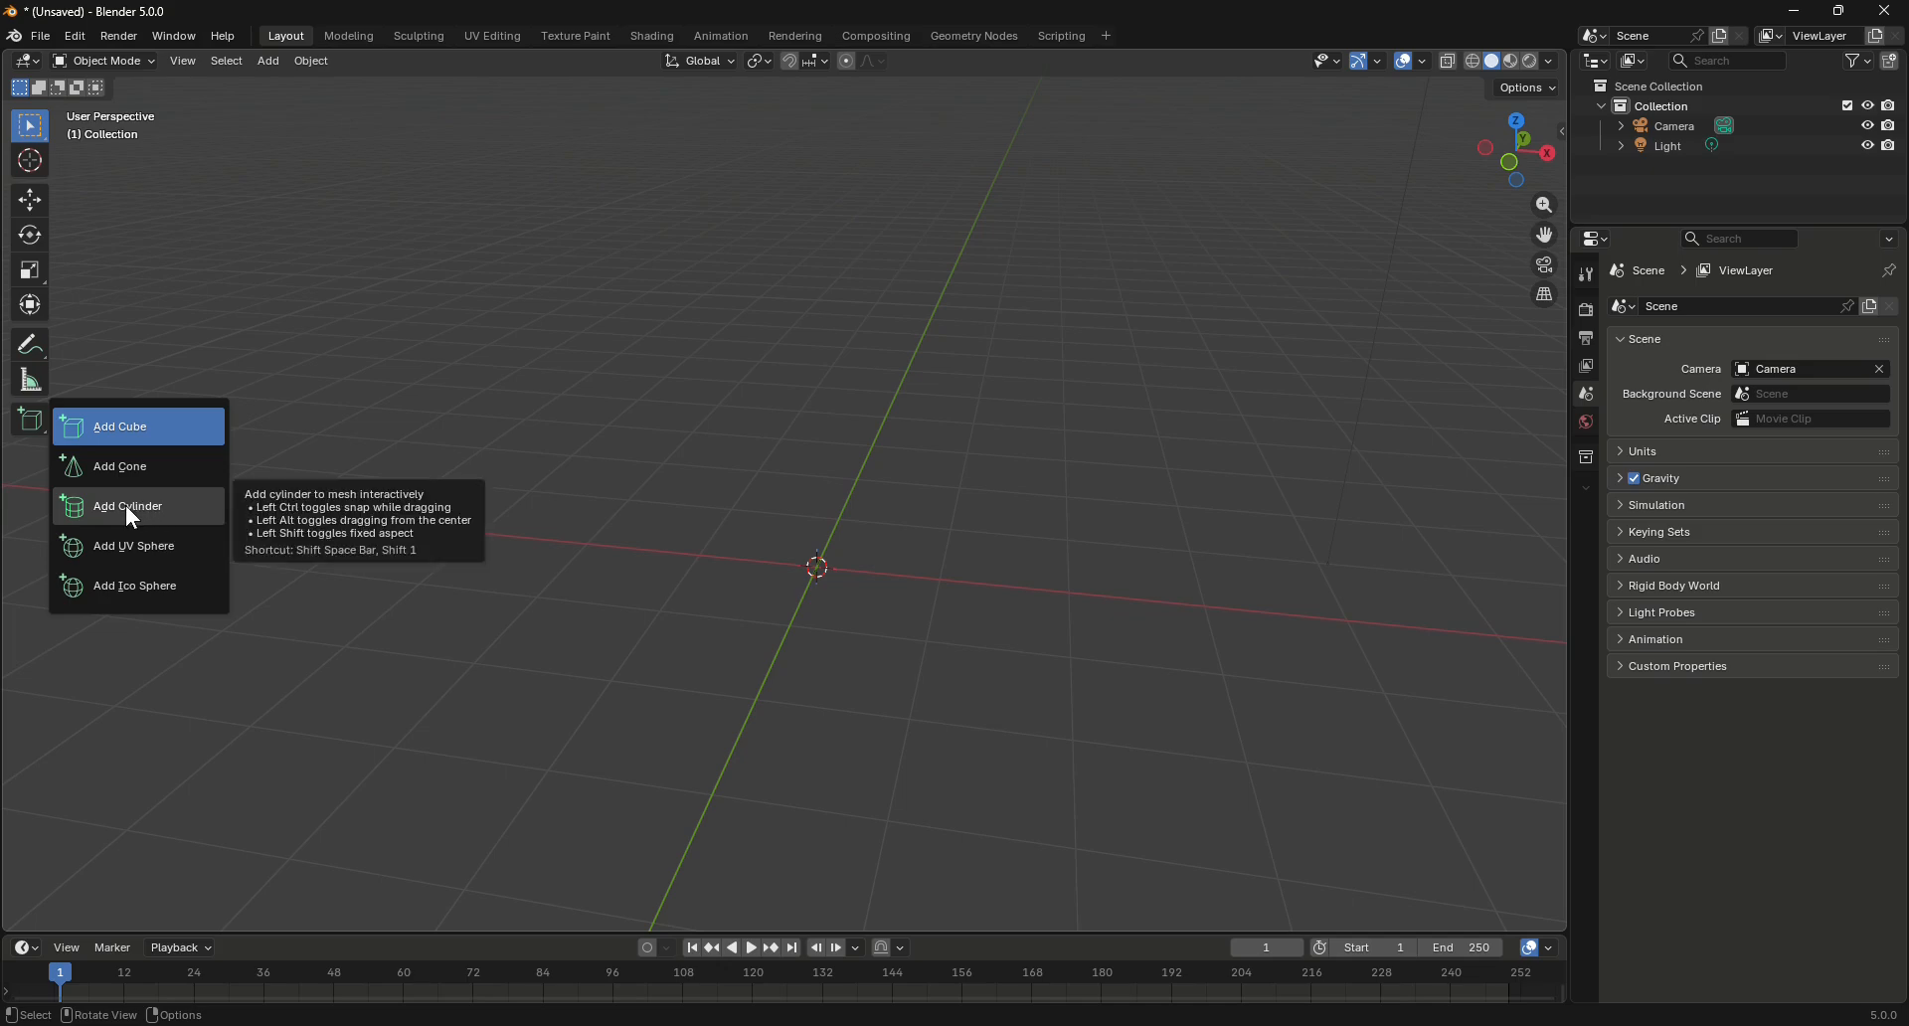
left_click(125, 505)
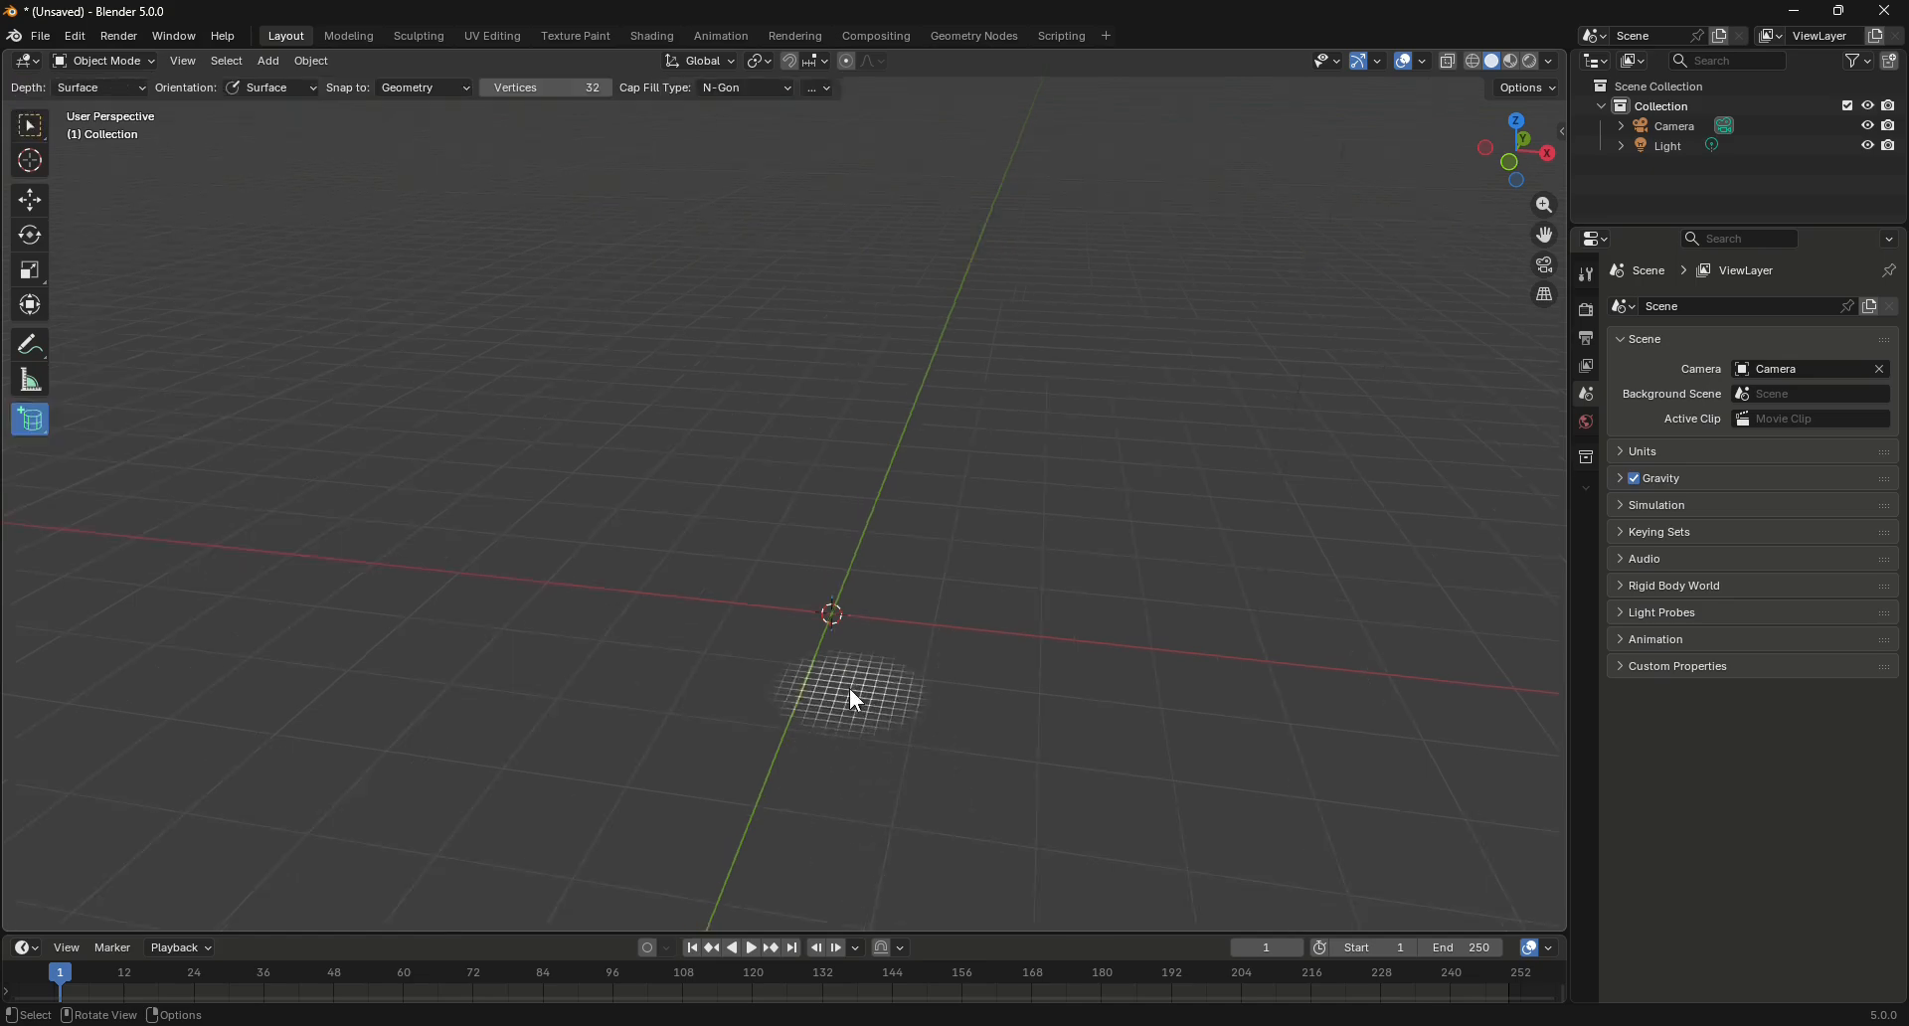
left_click_drag(782, 583, 847, 646)
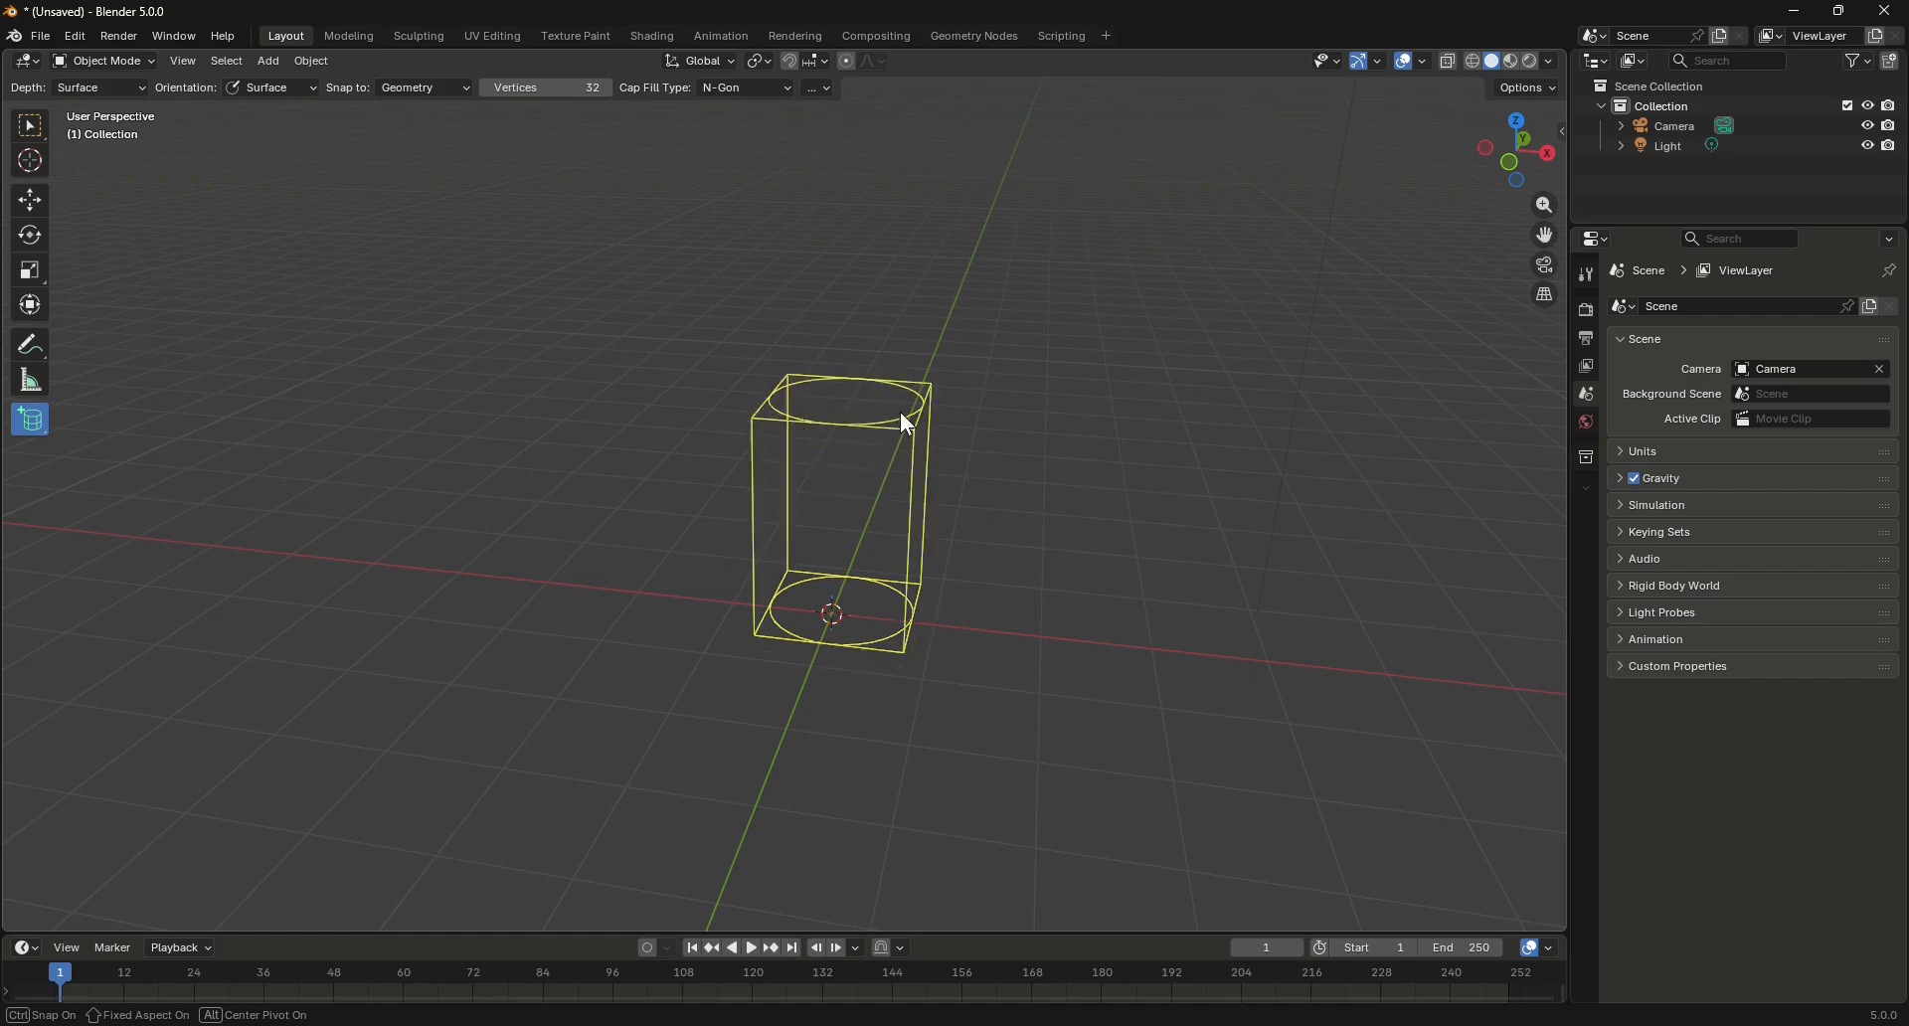
left_click(903, 170)
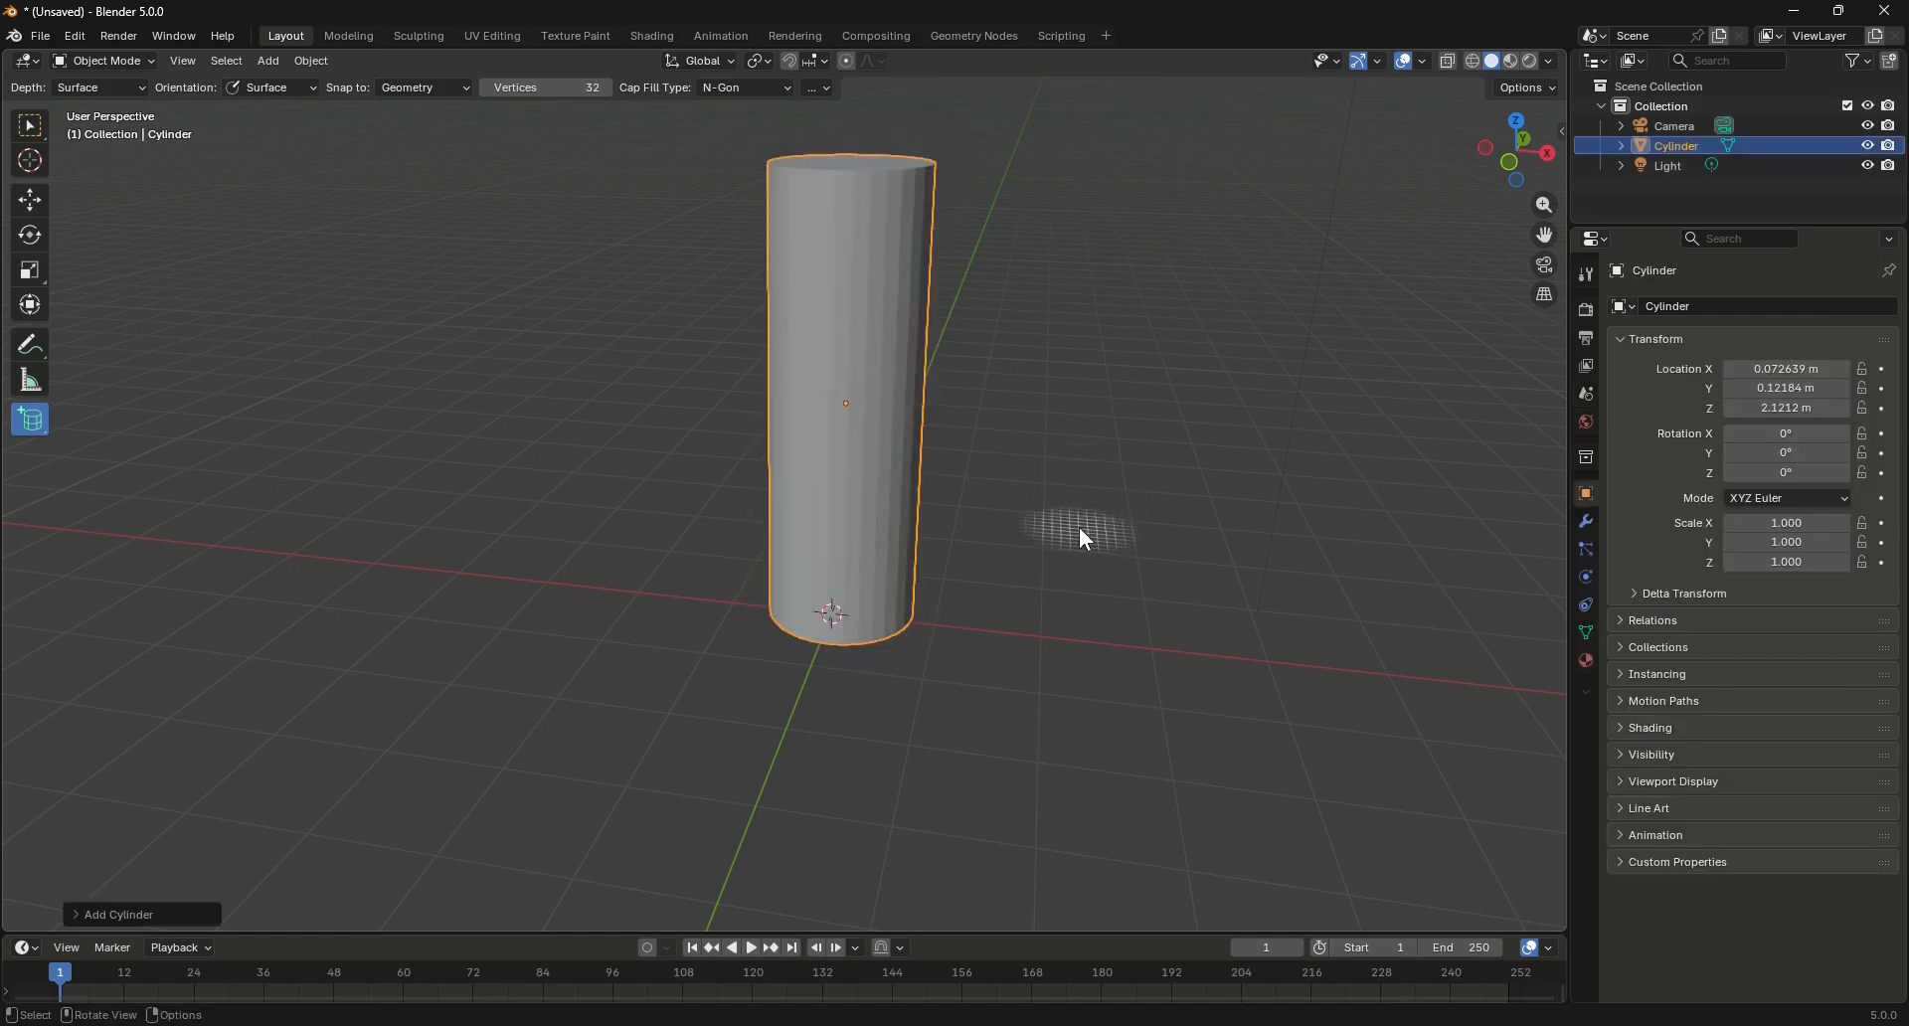
Centre the cylinder over the world origin by setting its X and Y location to 0 m
left_click(1562, 130)
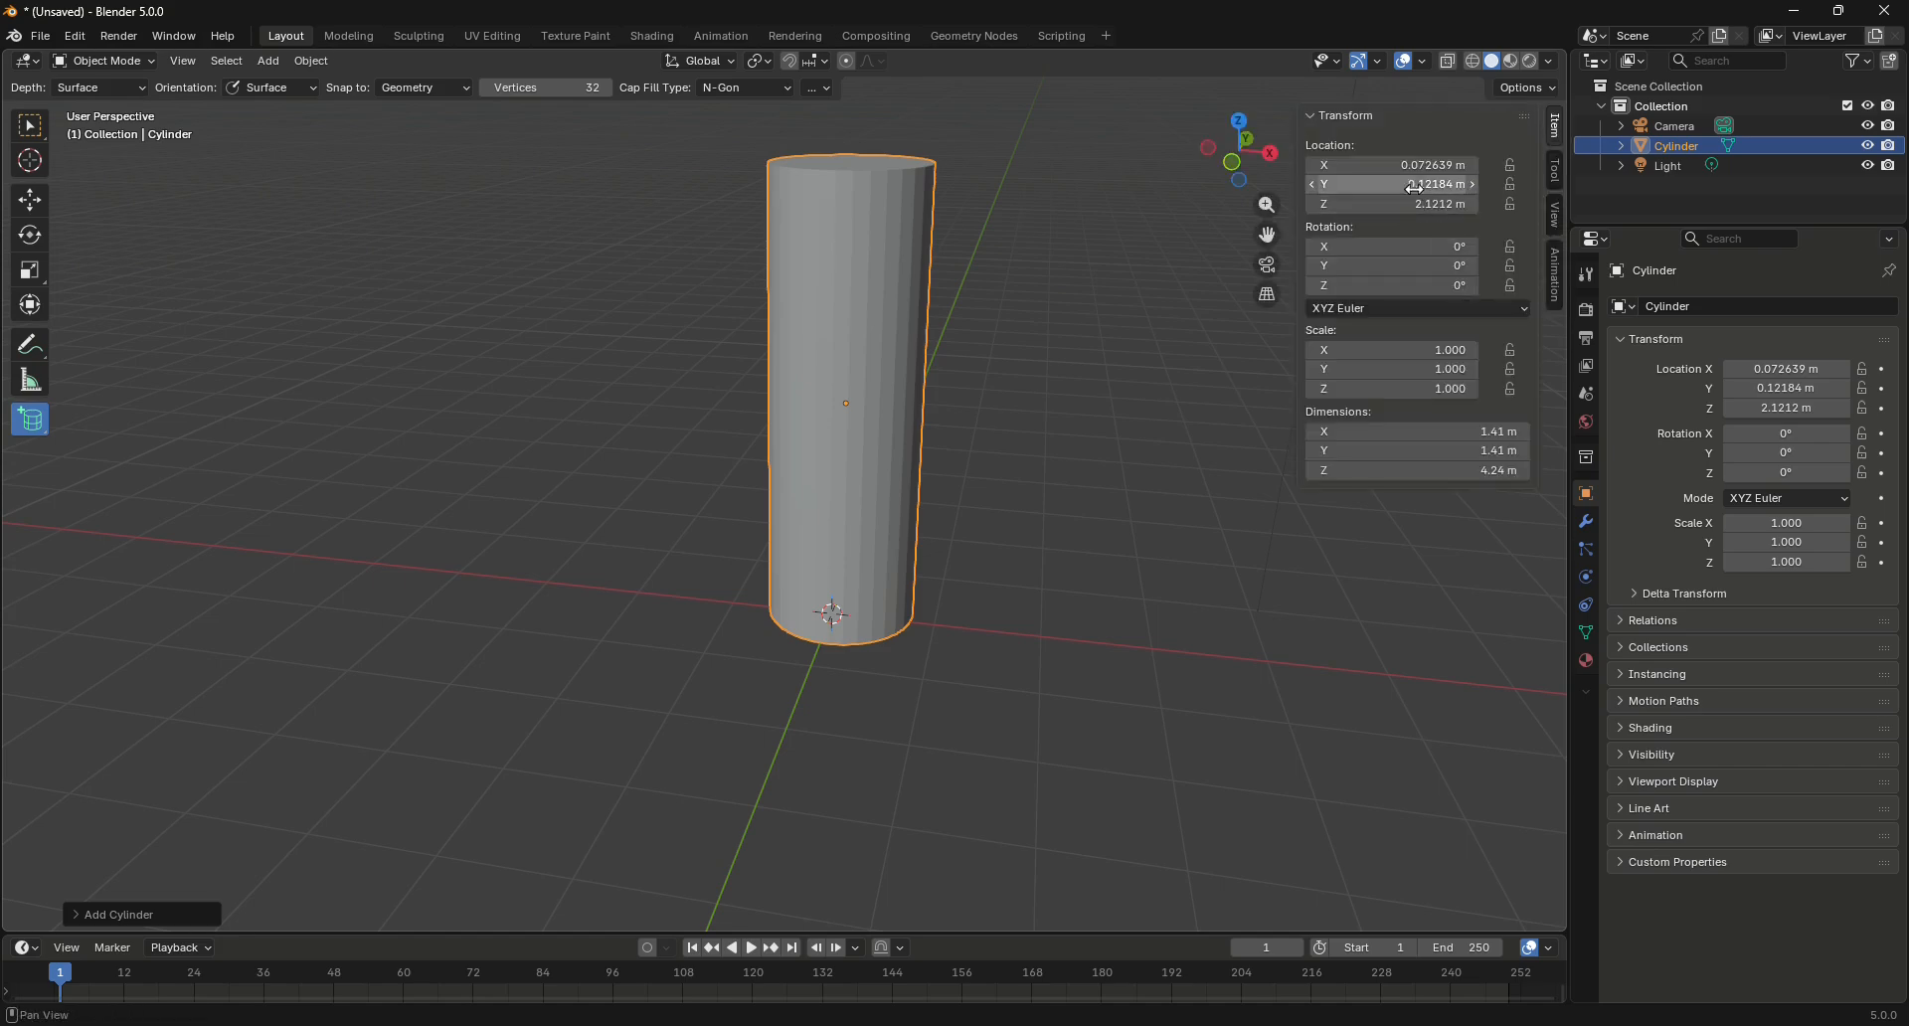
left_click_drag(1392, 164, 1392, 164)
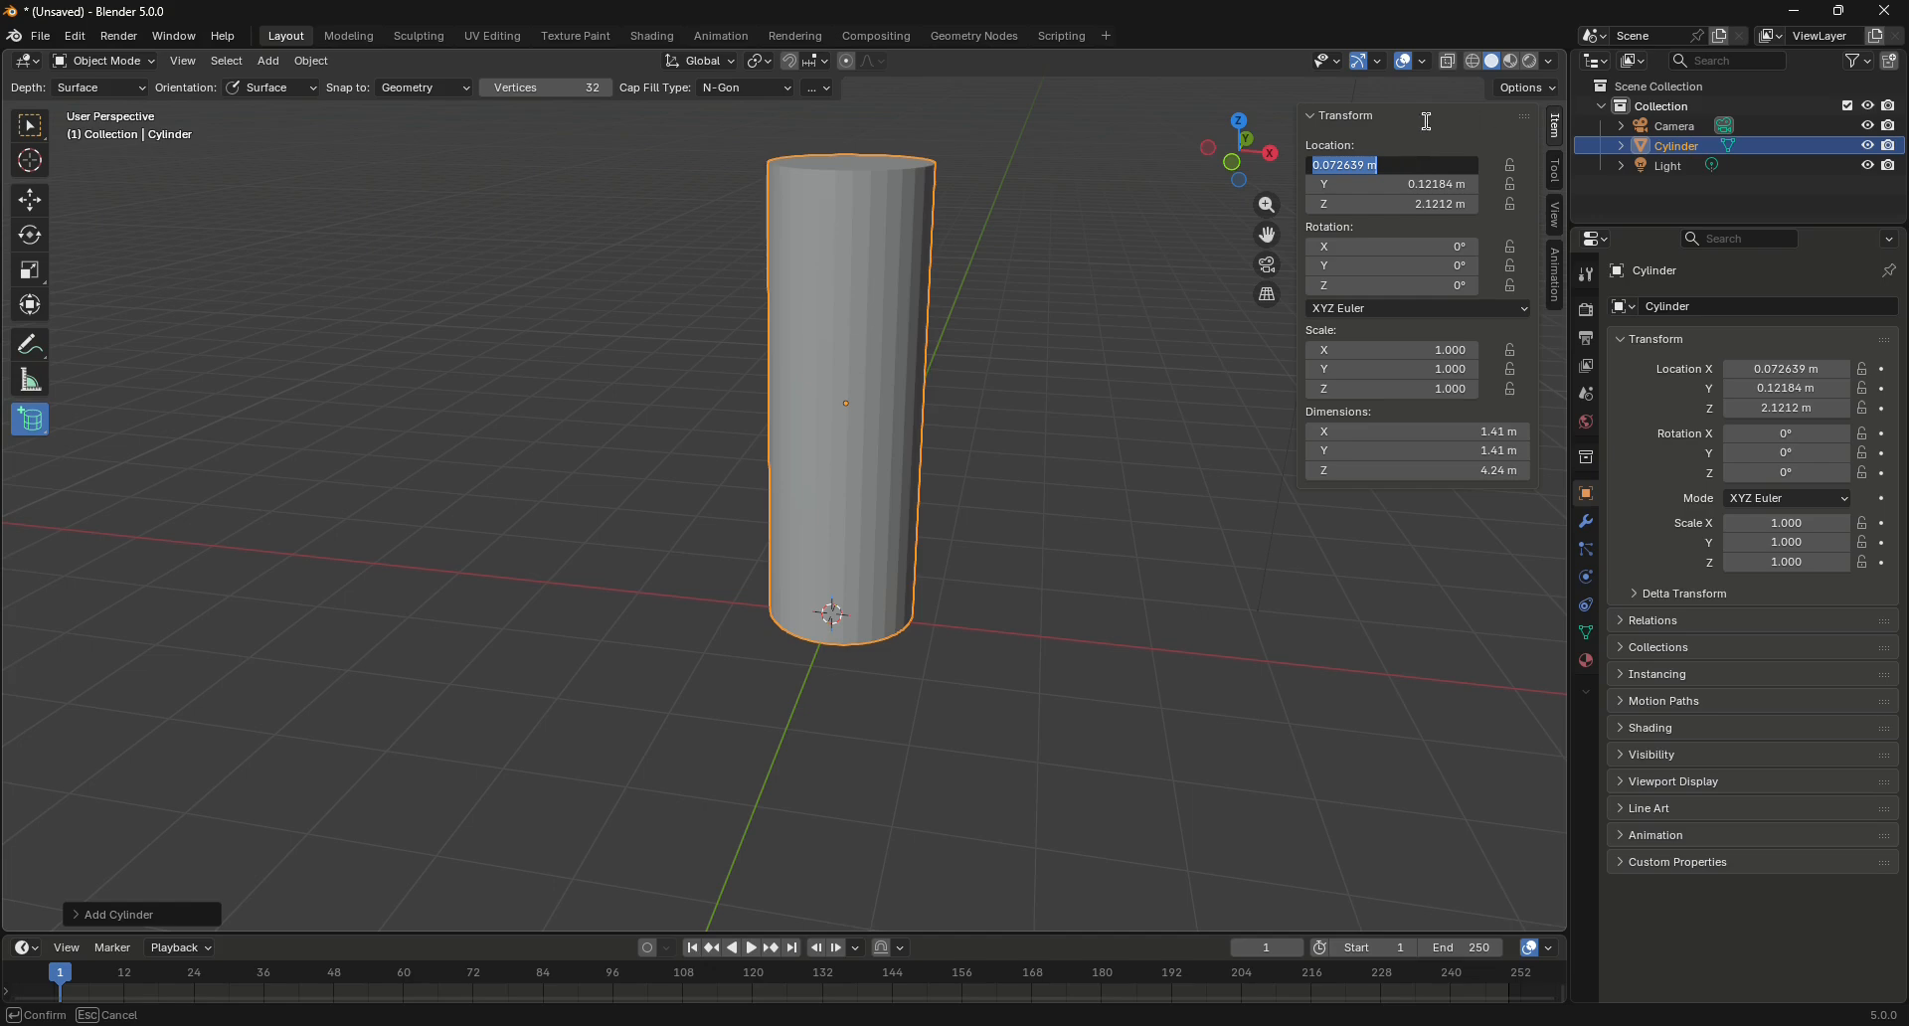
type("0")
key("Return")
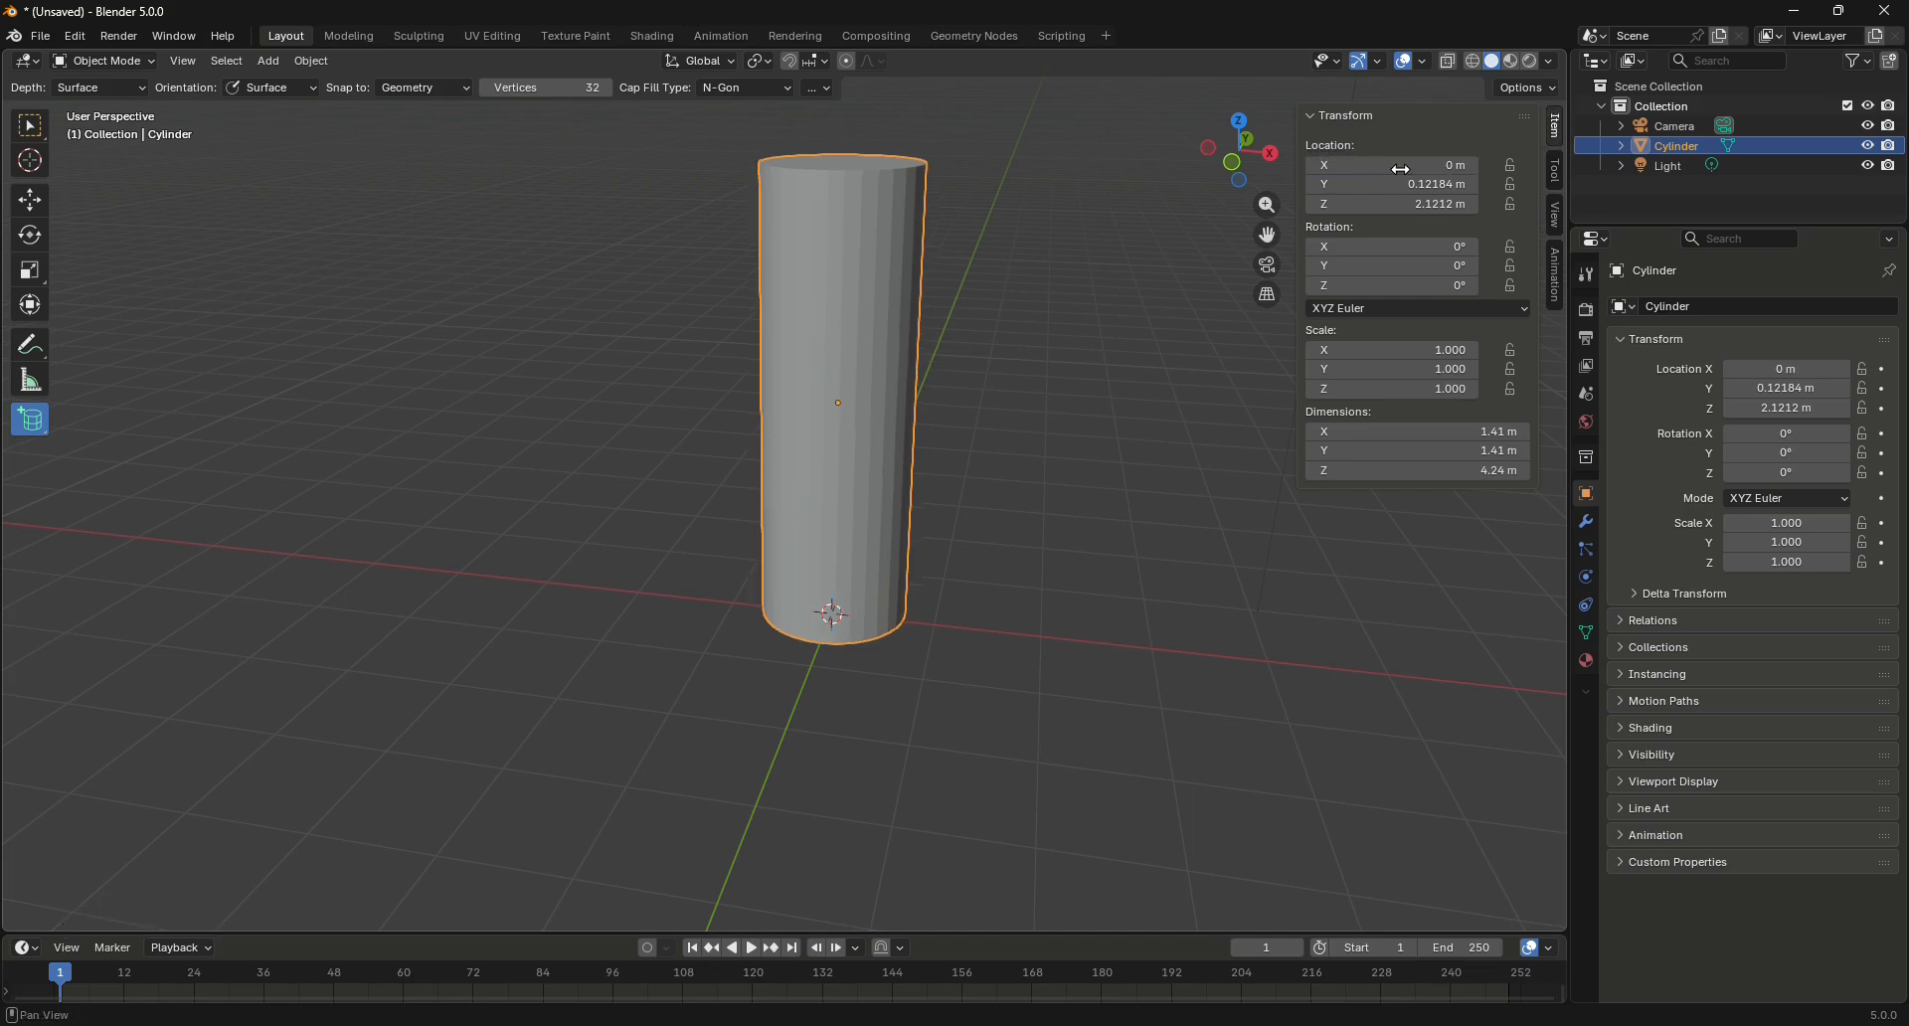
left_click(1396, 184)
type("0")
key("Return")
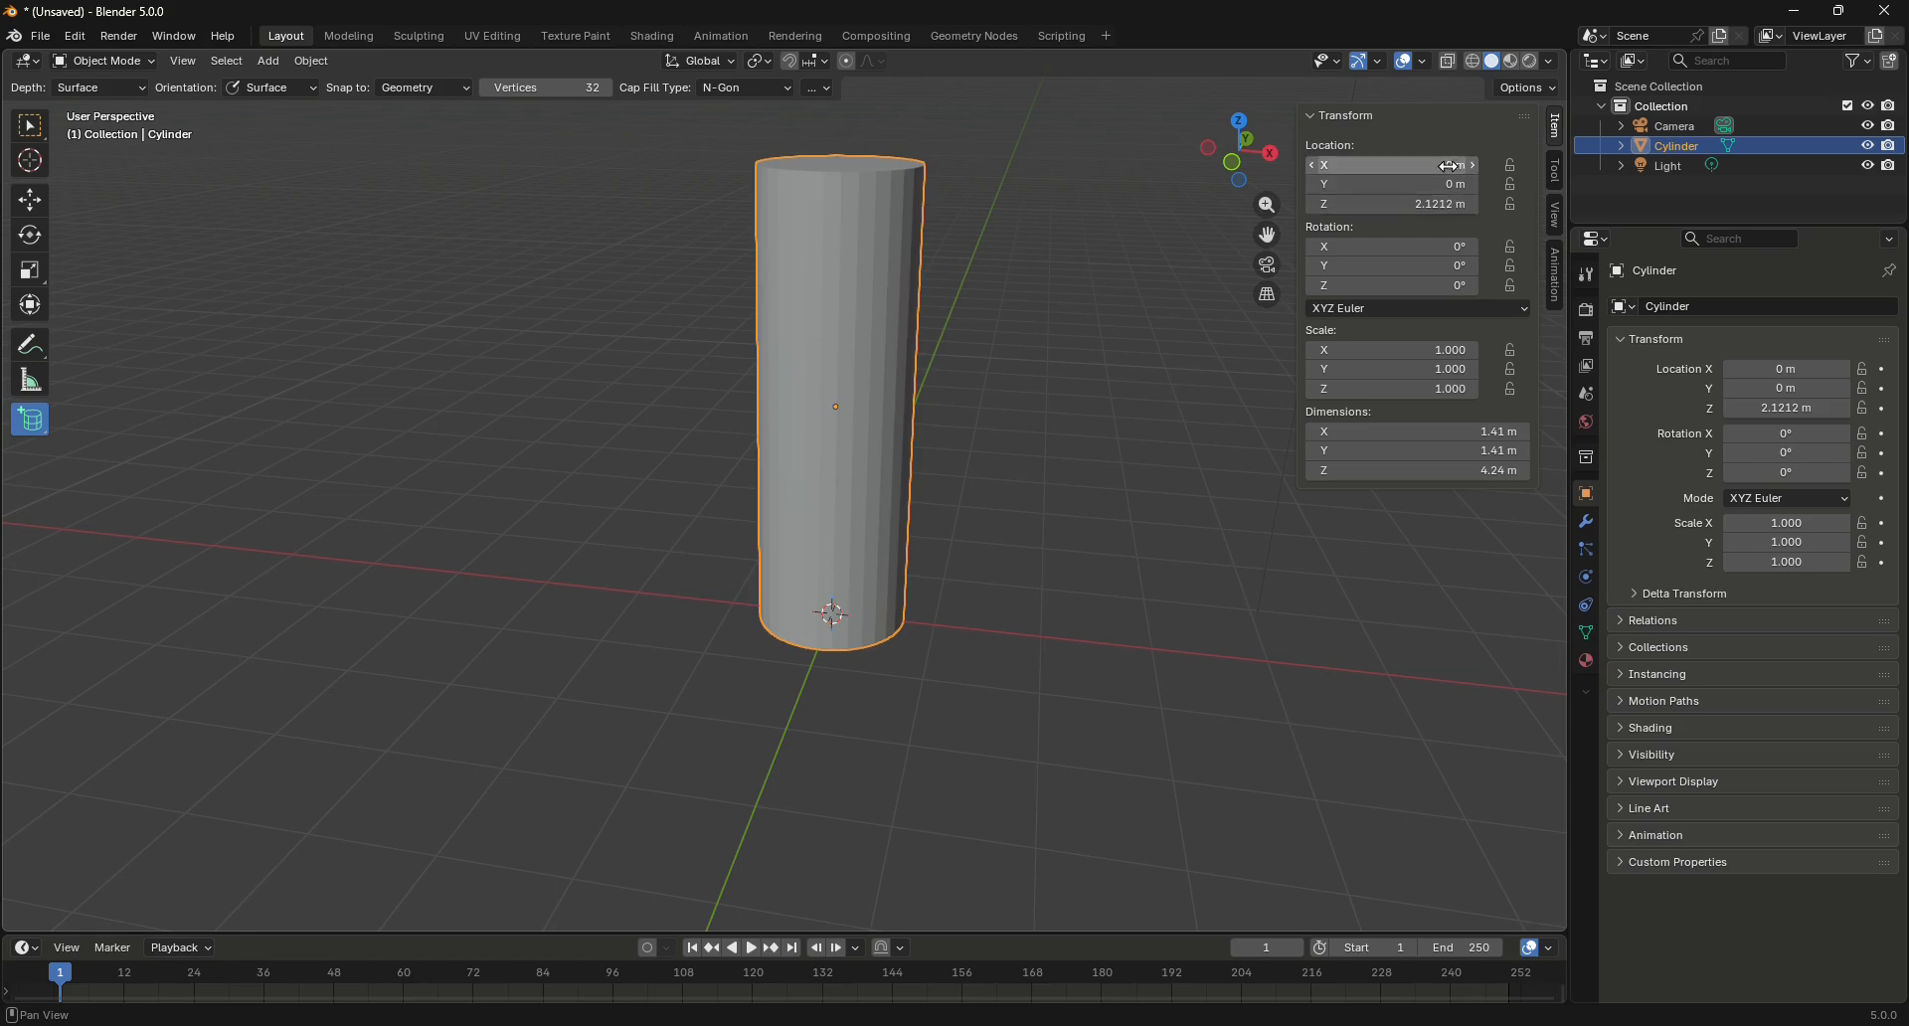
Set the cylinder's origin to its center of mass (volume)
right_click(834, 396)
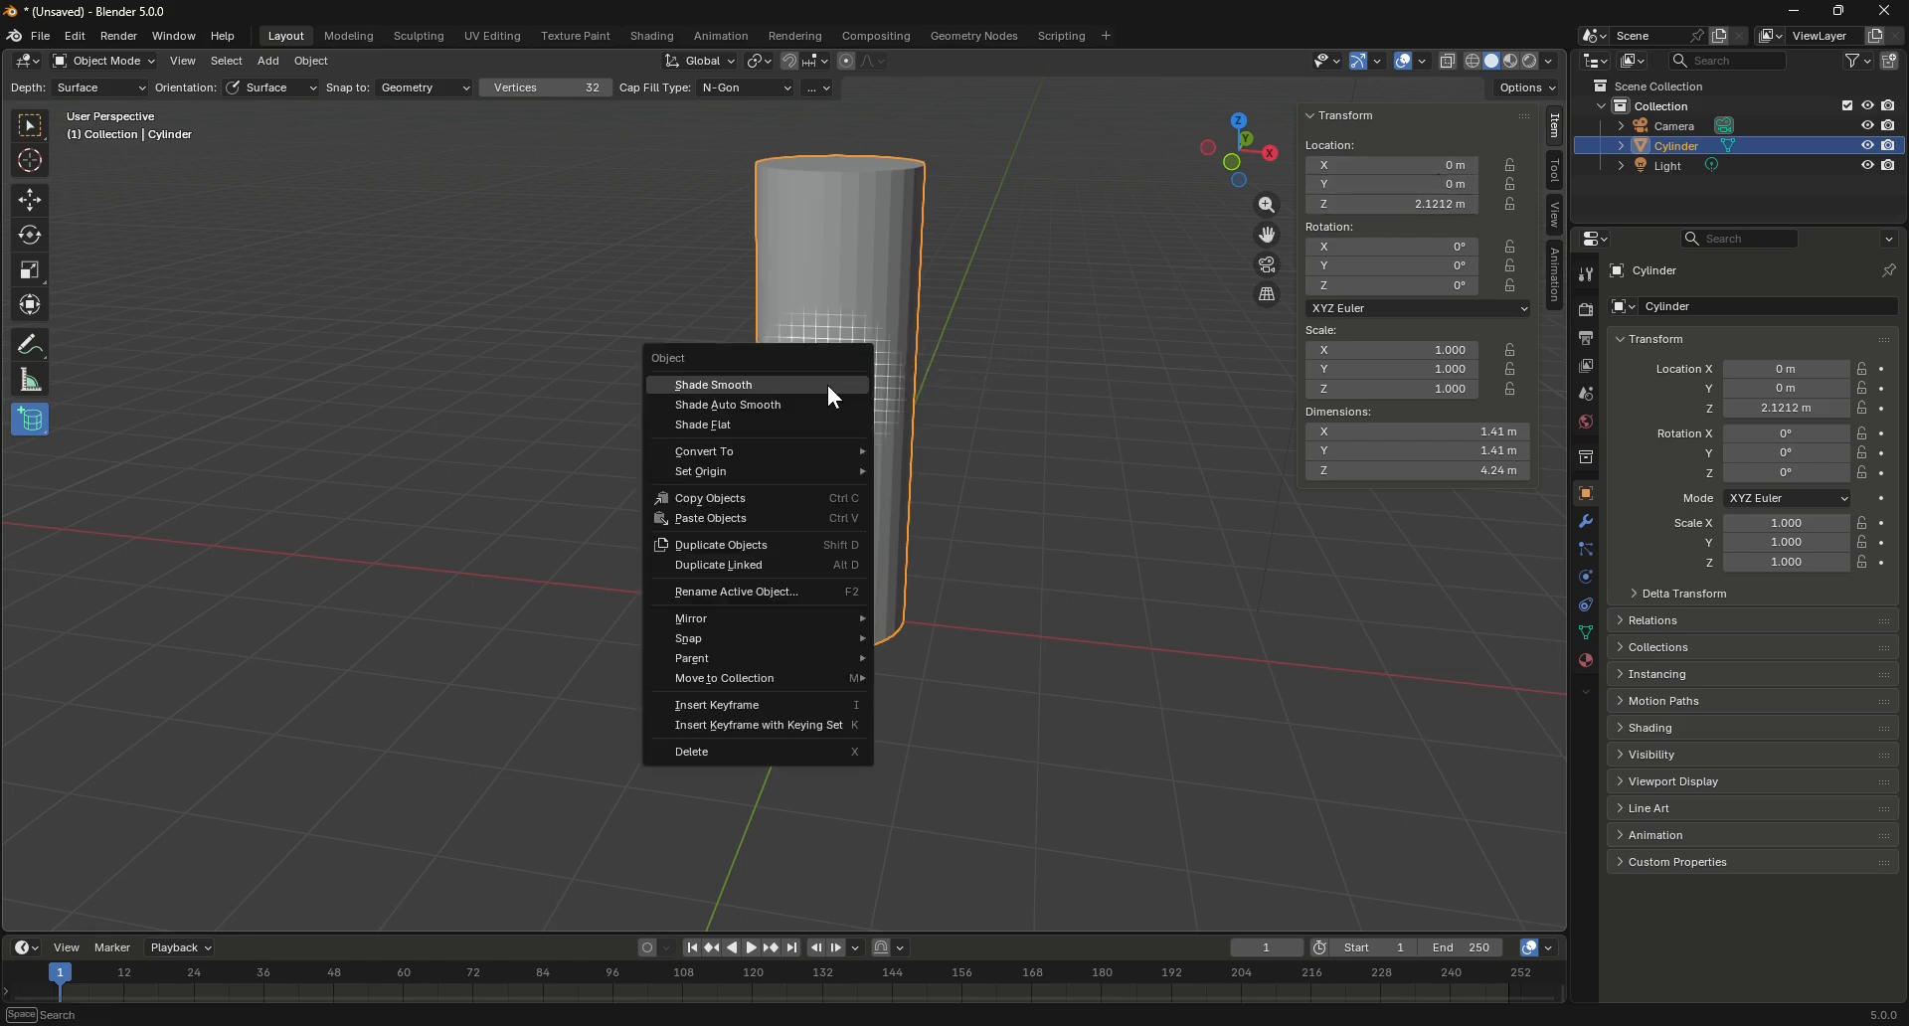
mouse_move(802, 472)
left_click(1032, 560)
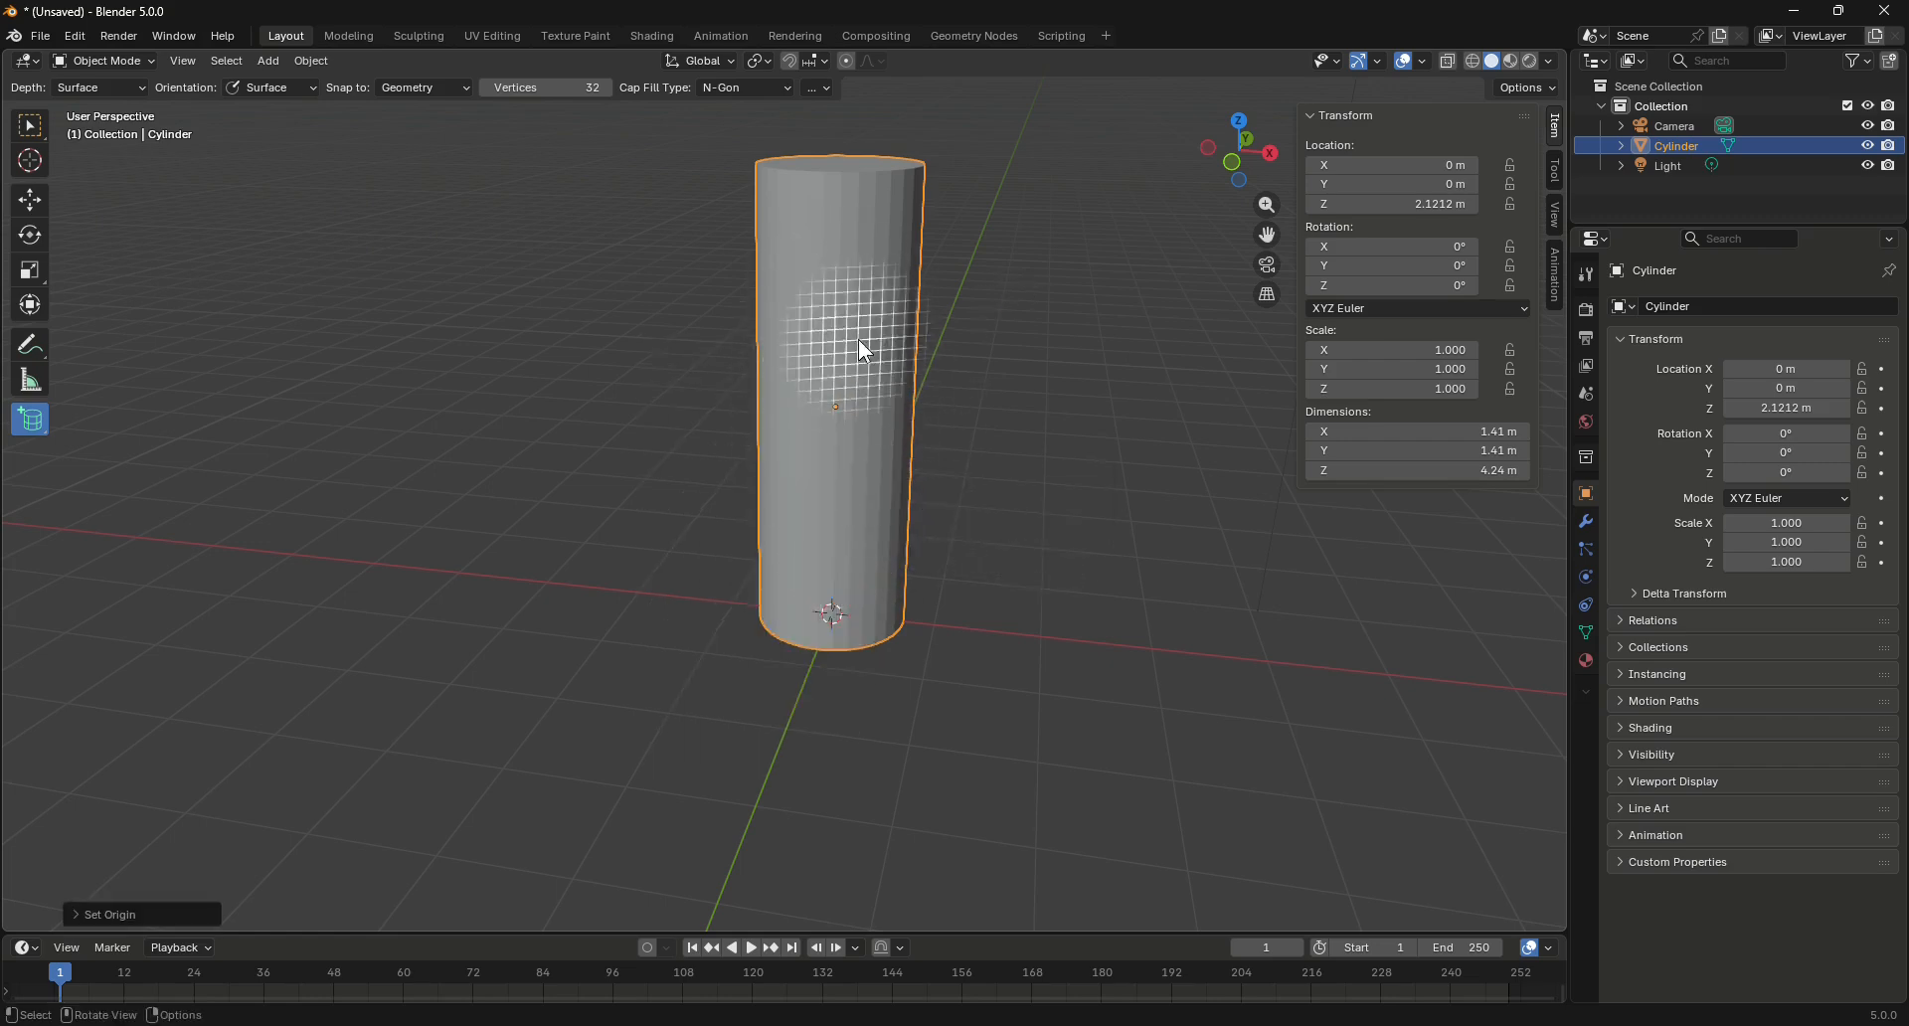
left_click_drag(1236, 157, 1209, 150)
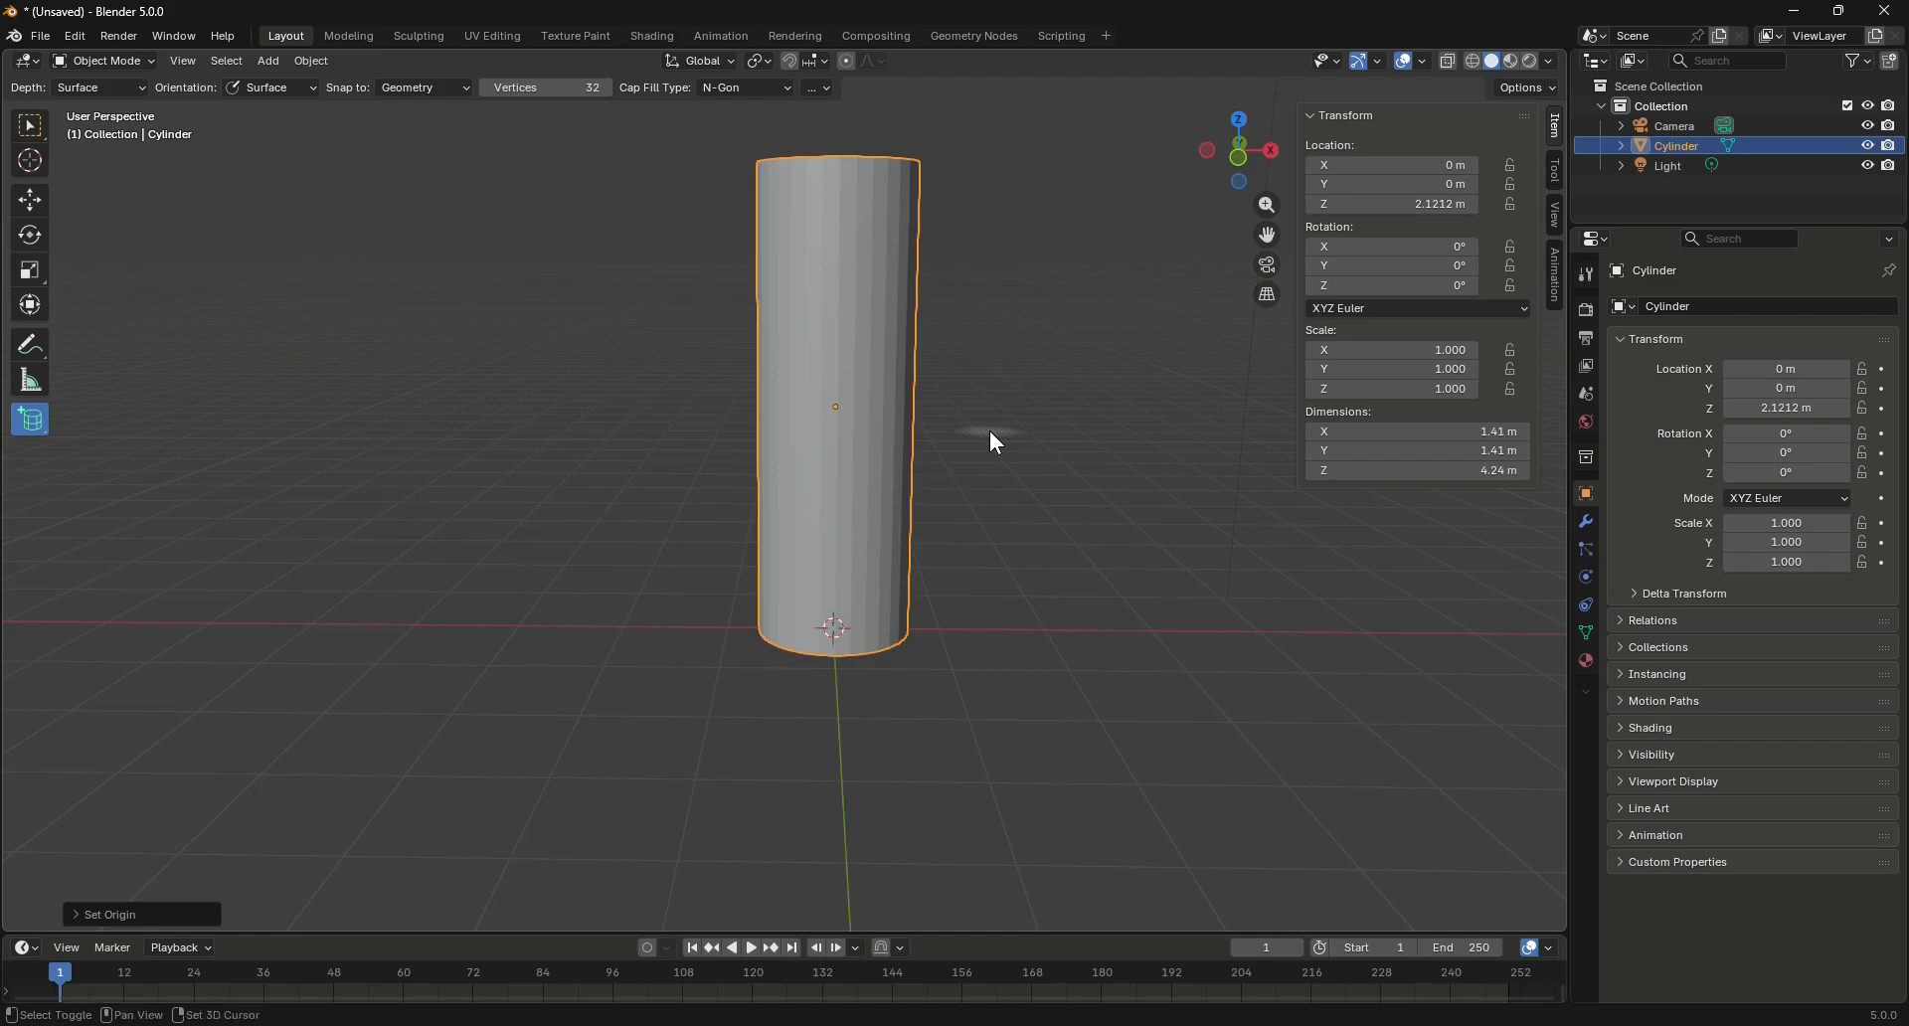
key("shift+d")
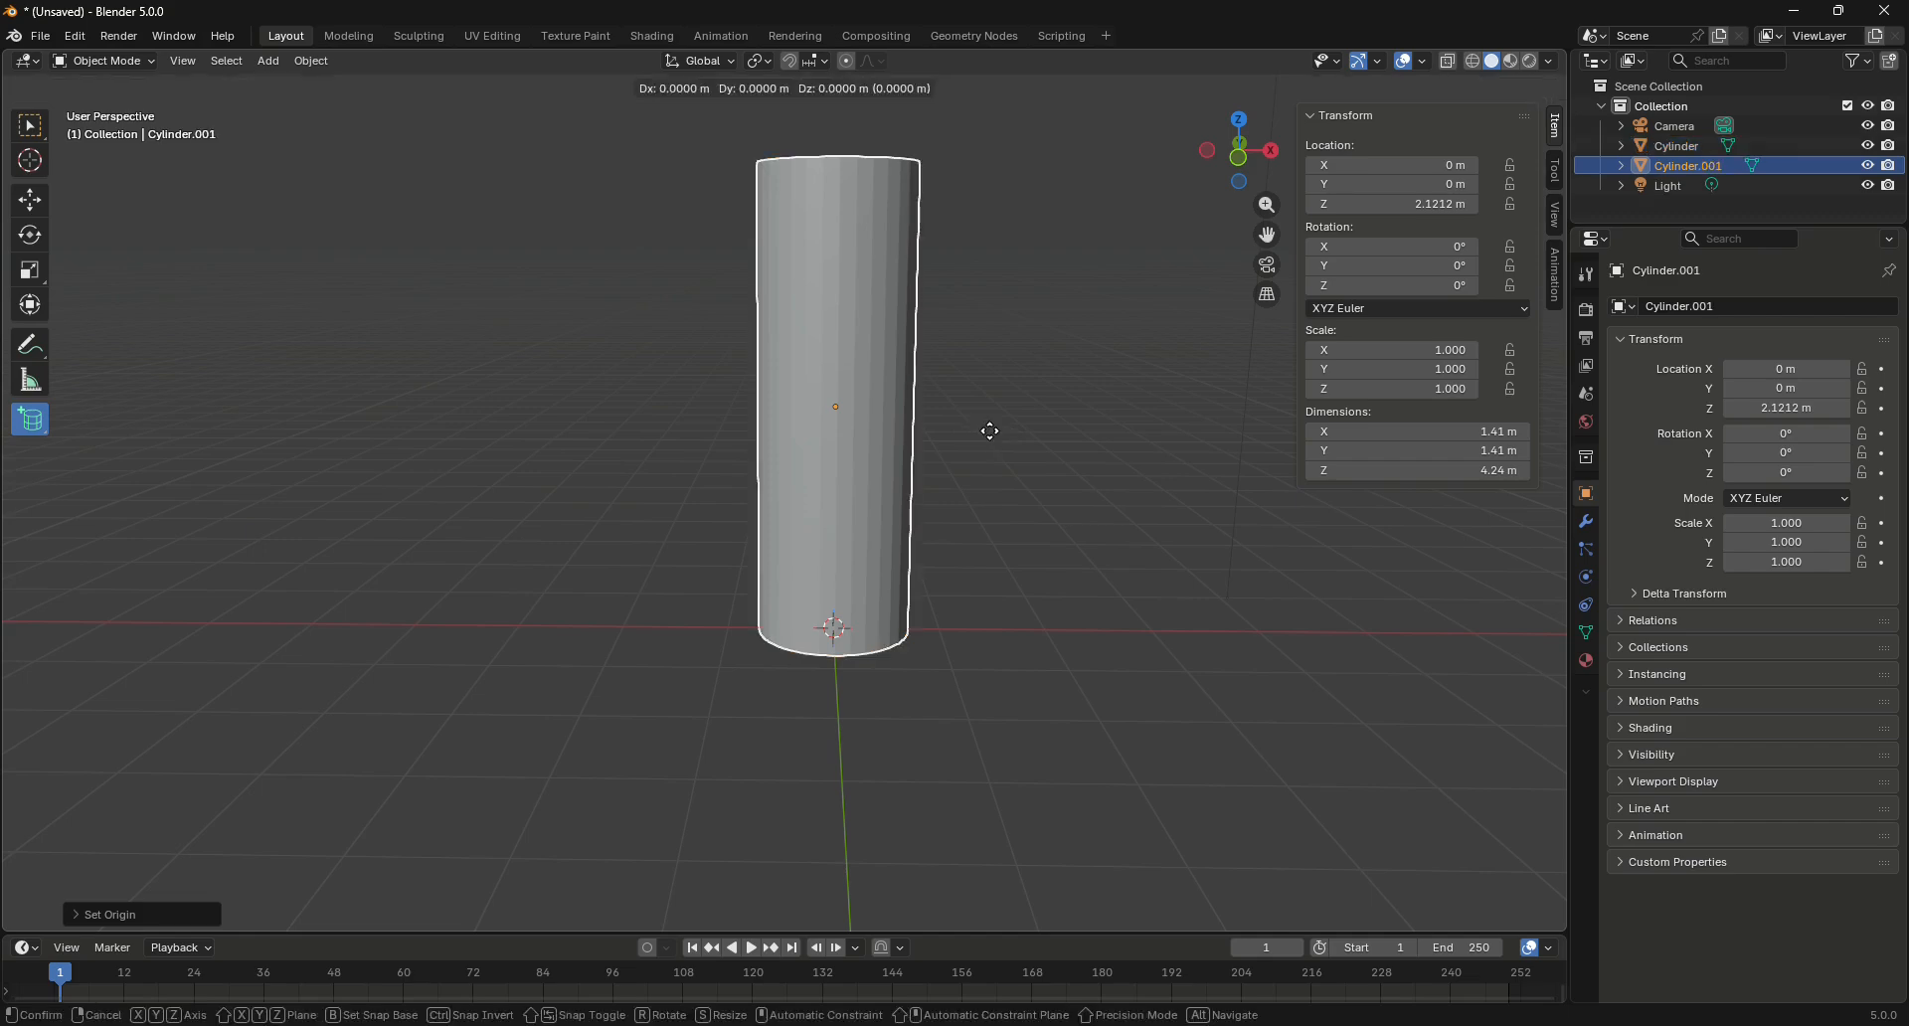
right_click(989, 431)
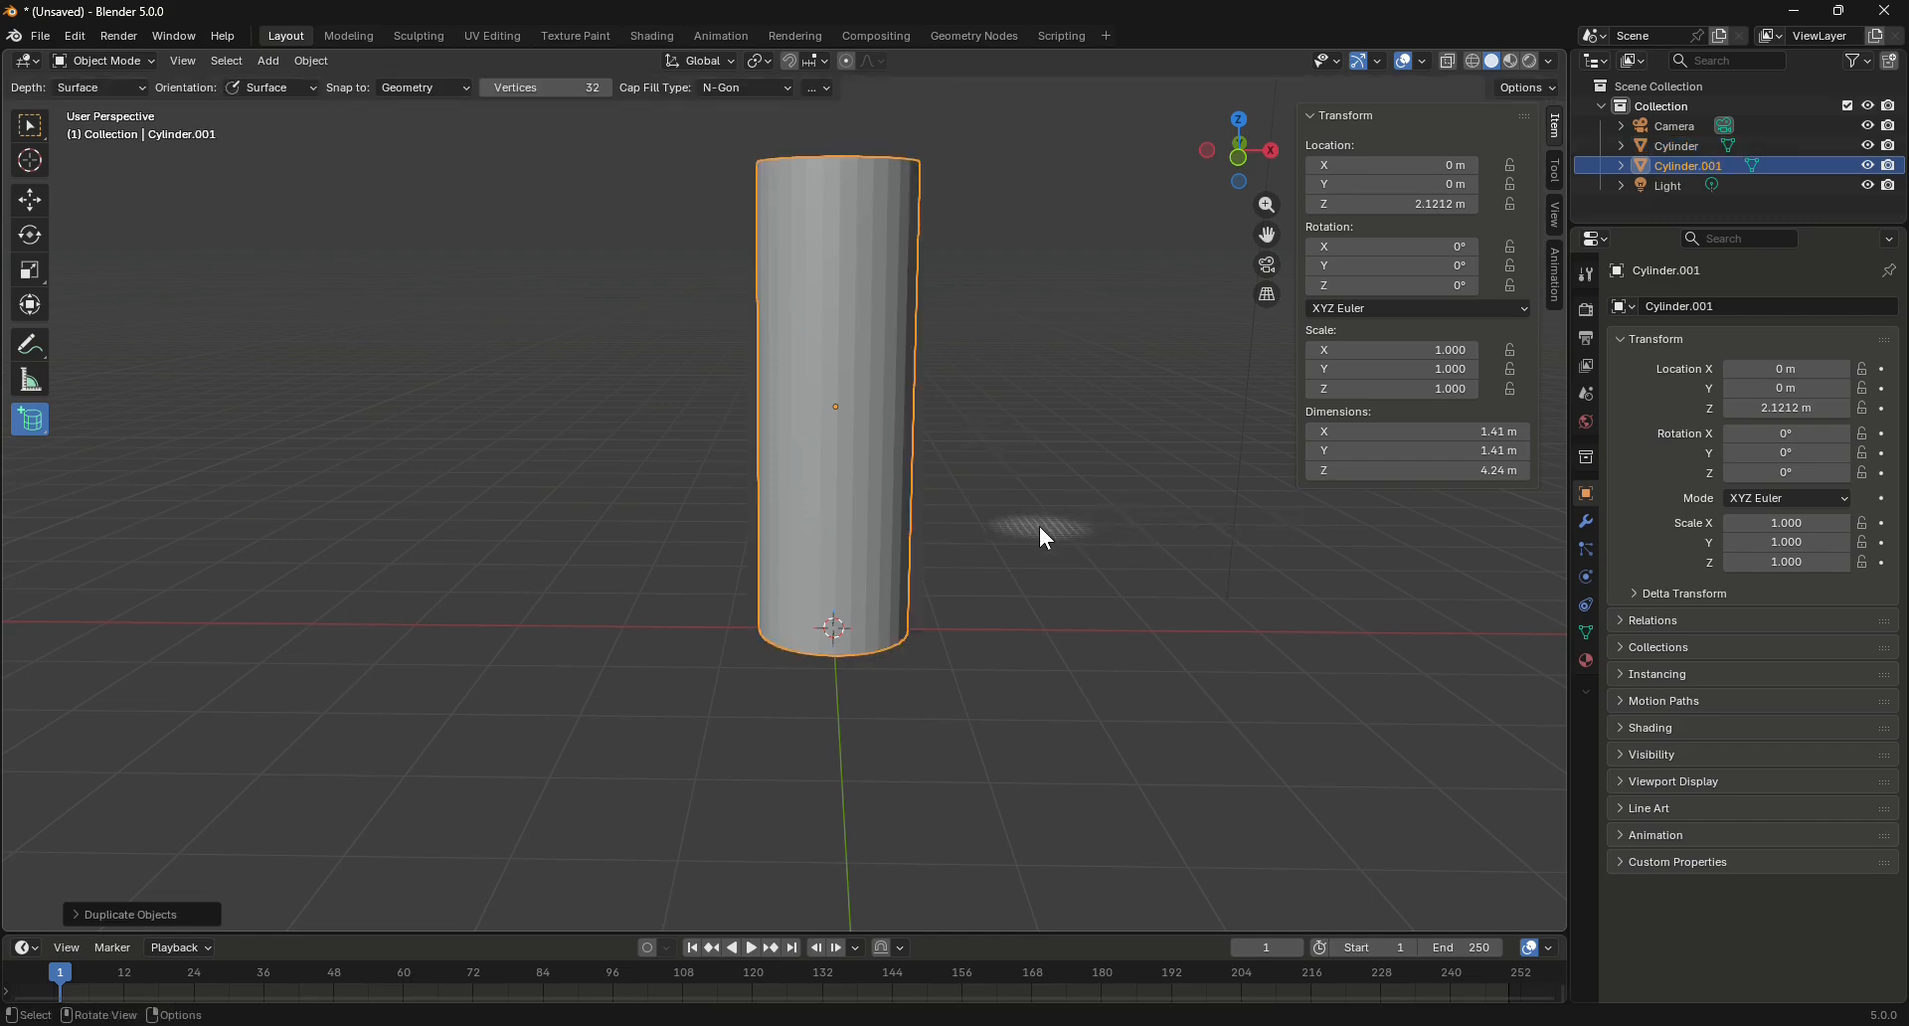
key("ctrl+z")
Duplicate the cylinder, keeping the copy exactly in place over the original
right_click(821, 367)
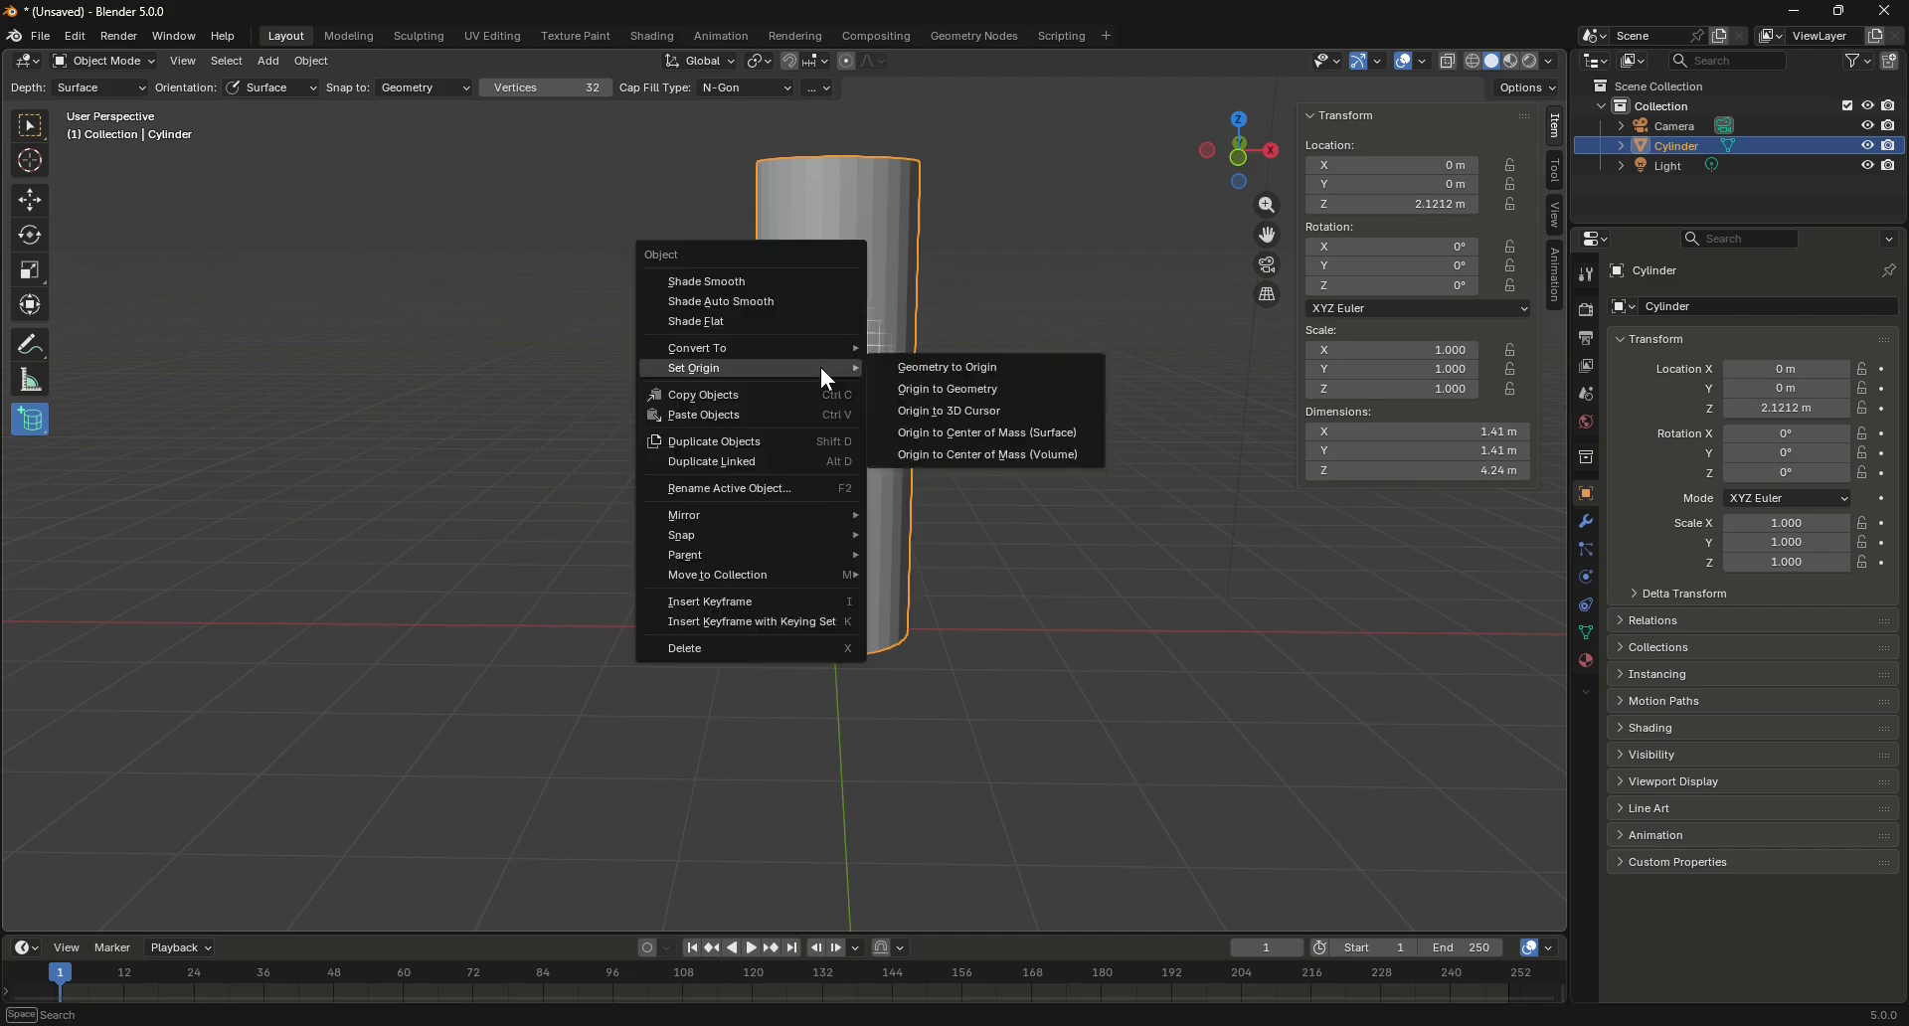
left_click(762, 444)
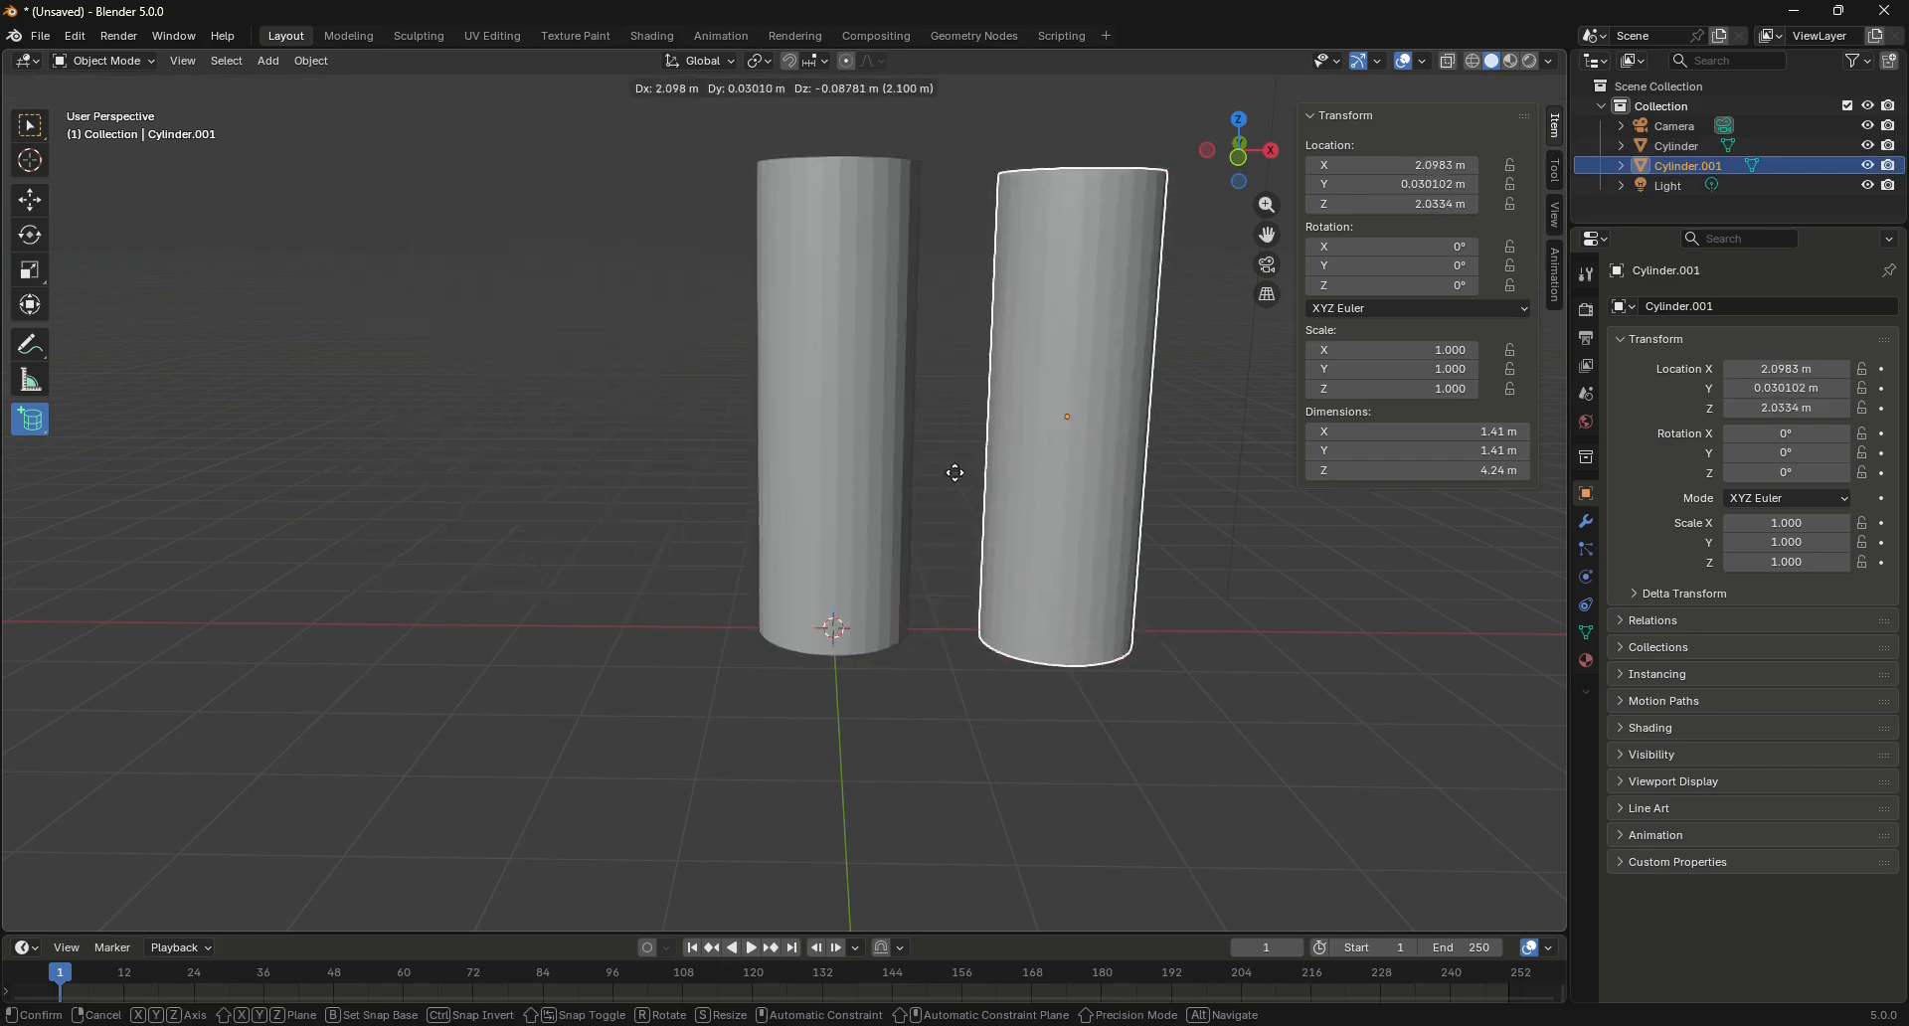
right_click(1046, 459)
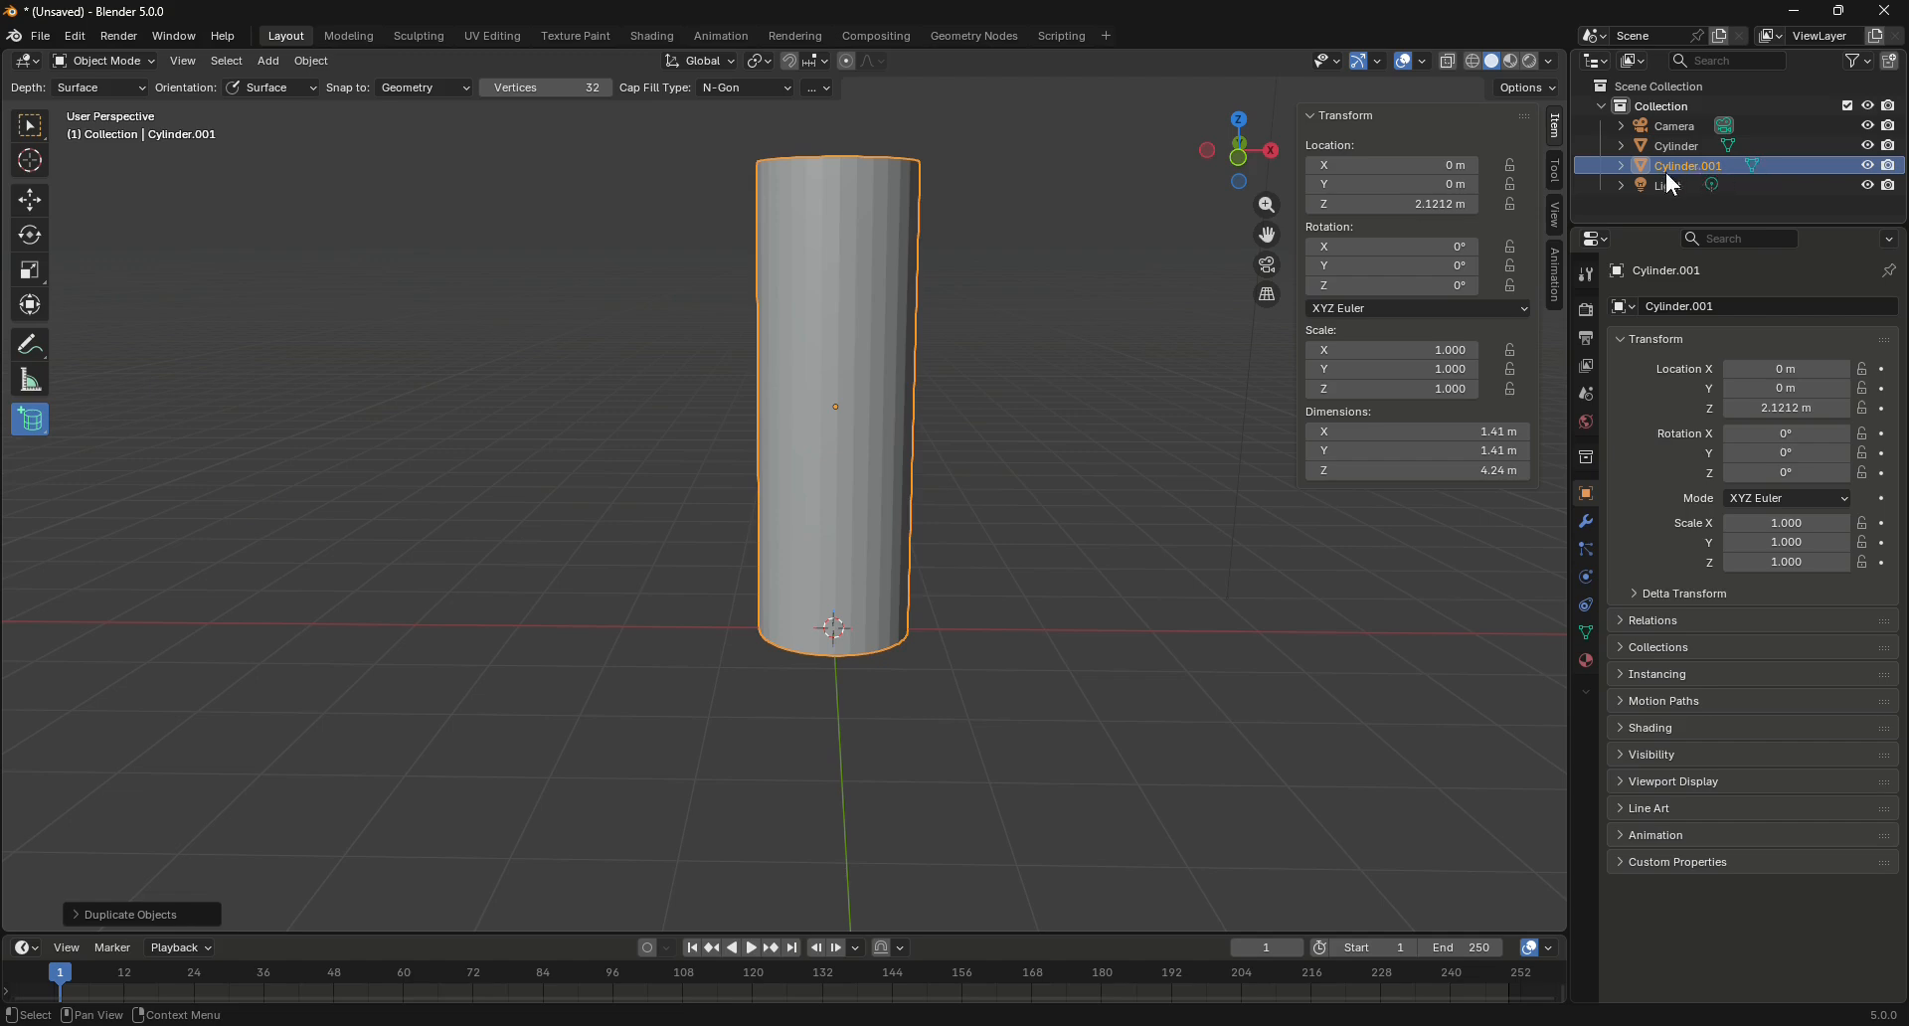
Try rotating the duplicate cylinder about Z, and reset its Z rotation to 0°
left_click_drag(1379, 286, 1418, 286)
left_click(1419, 286)
type("0")
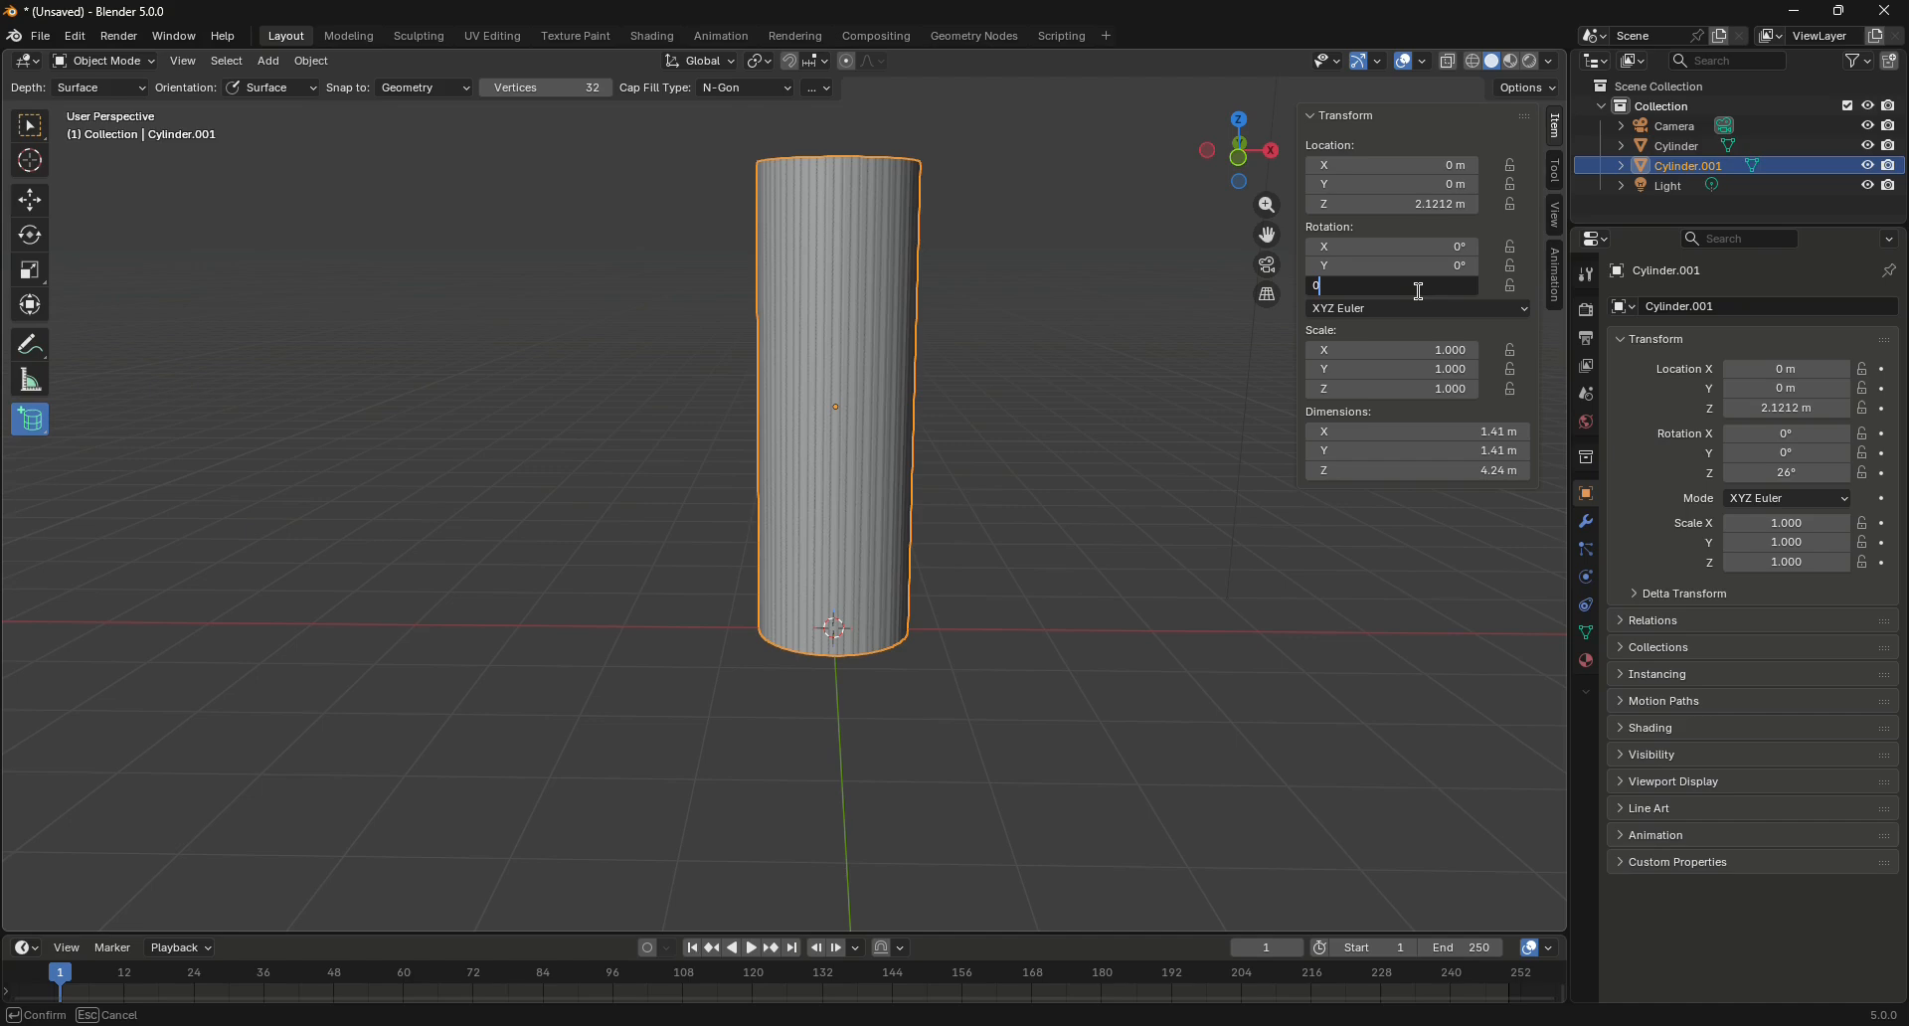
key("Return")
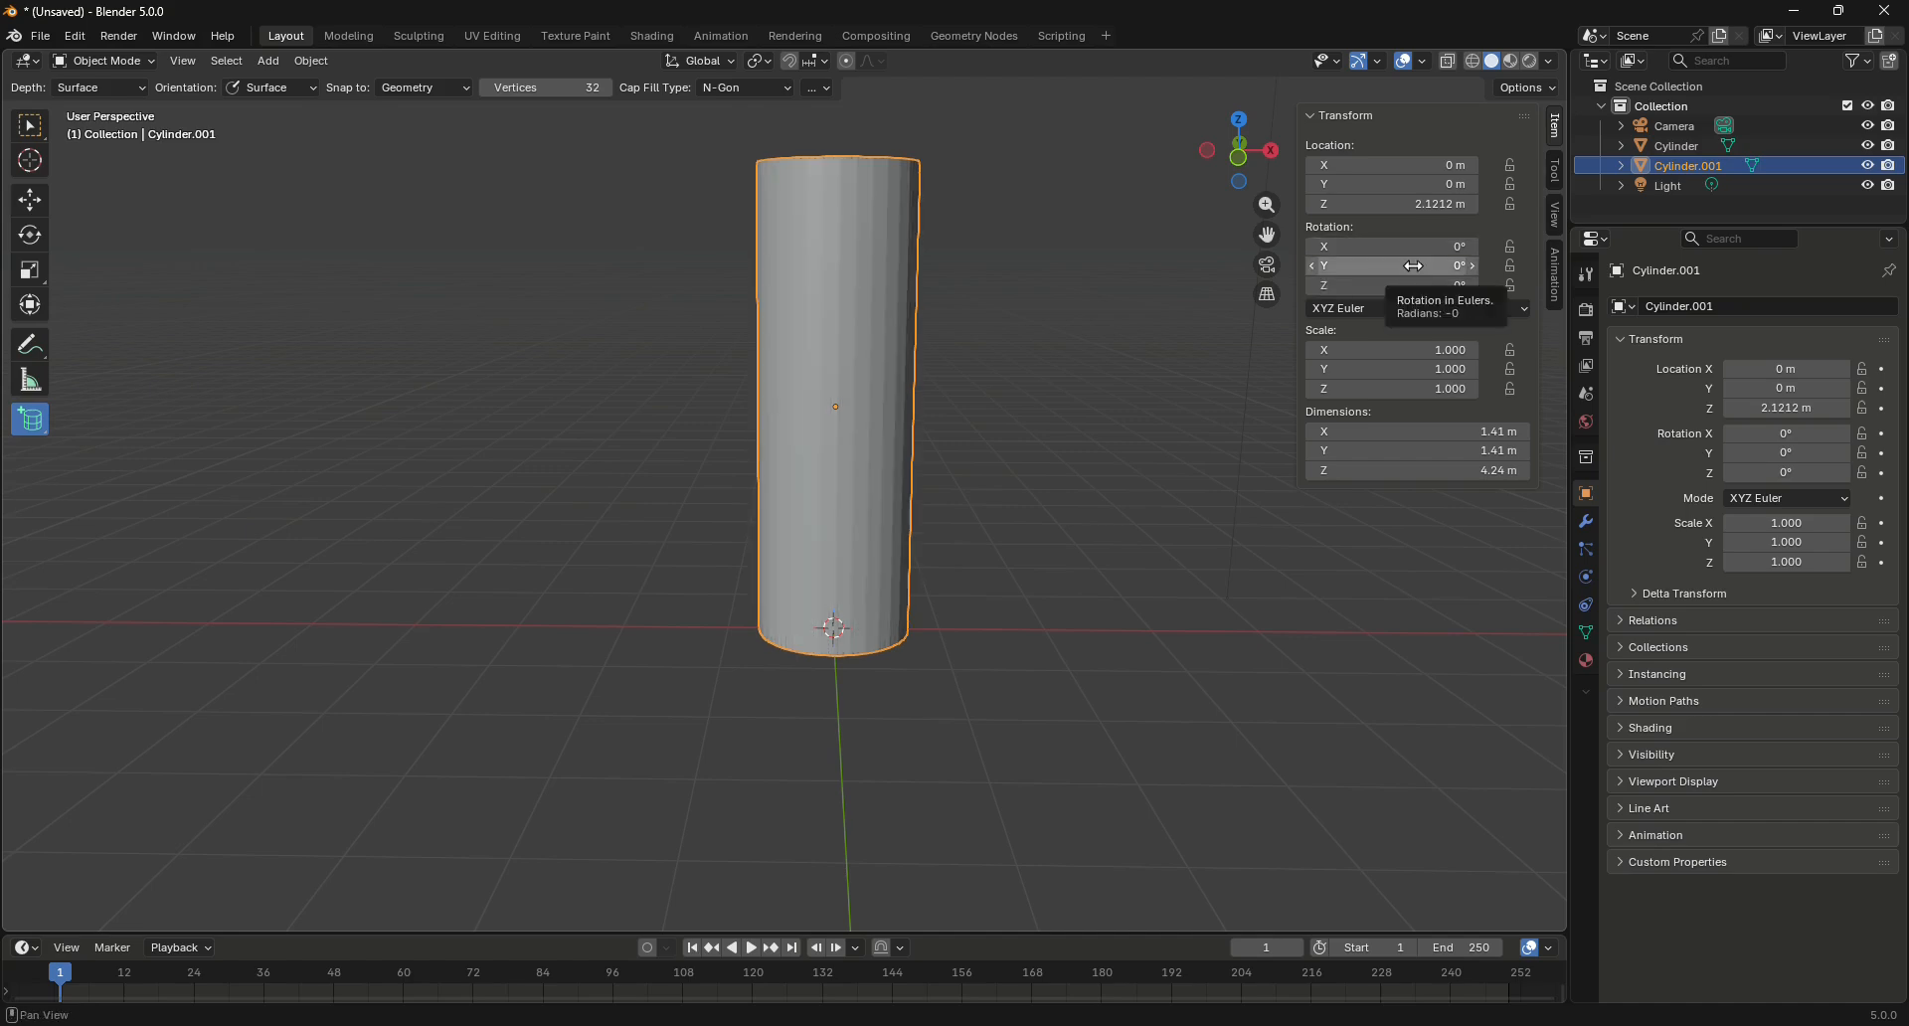
Lay the duplicate cylinder horizontally across the upright one by setting its Y rotation to 90°
left_click_drag(1419, 265, 1520, 266)
left_click(1404, 266)
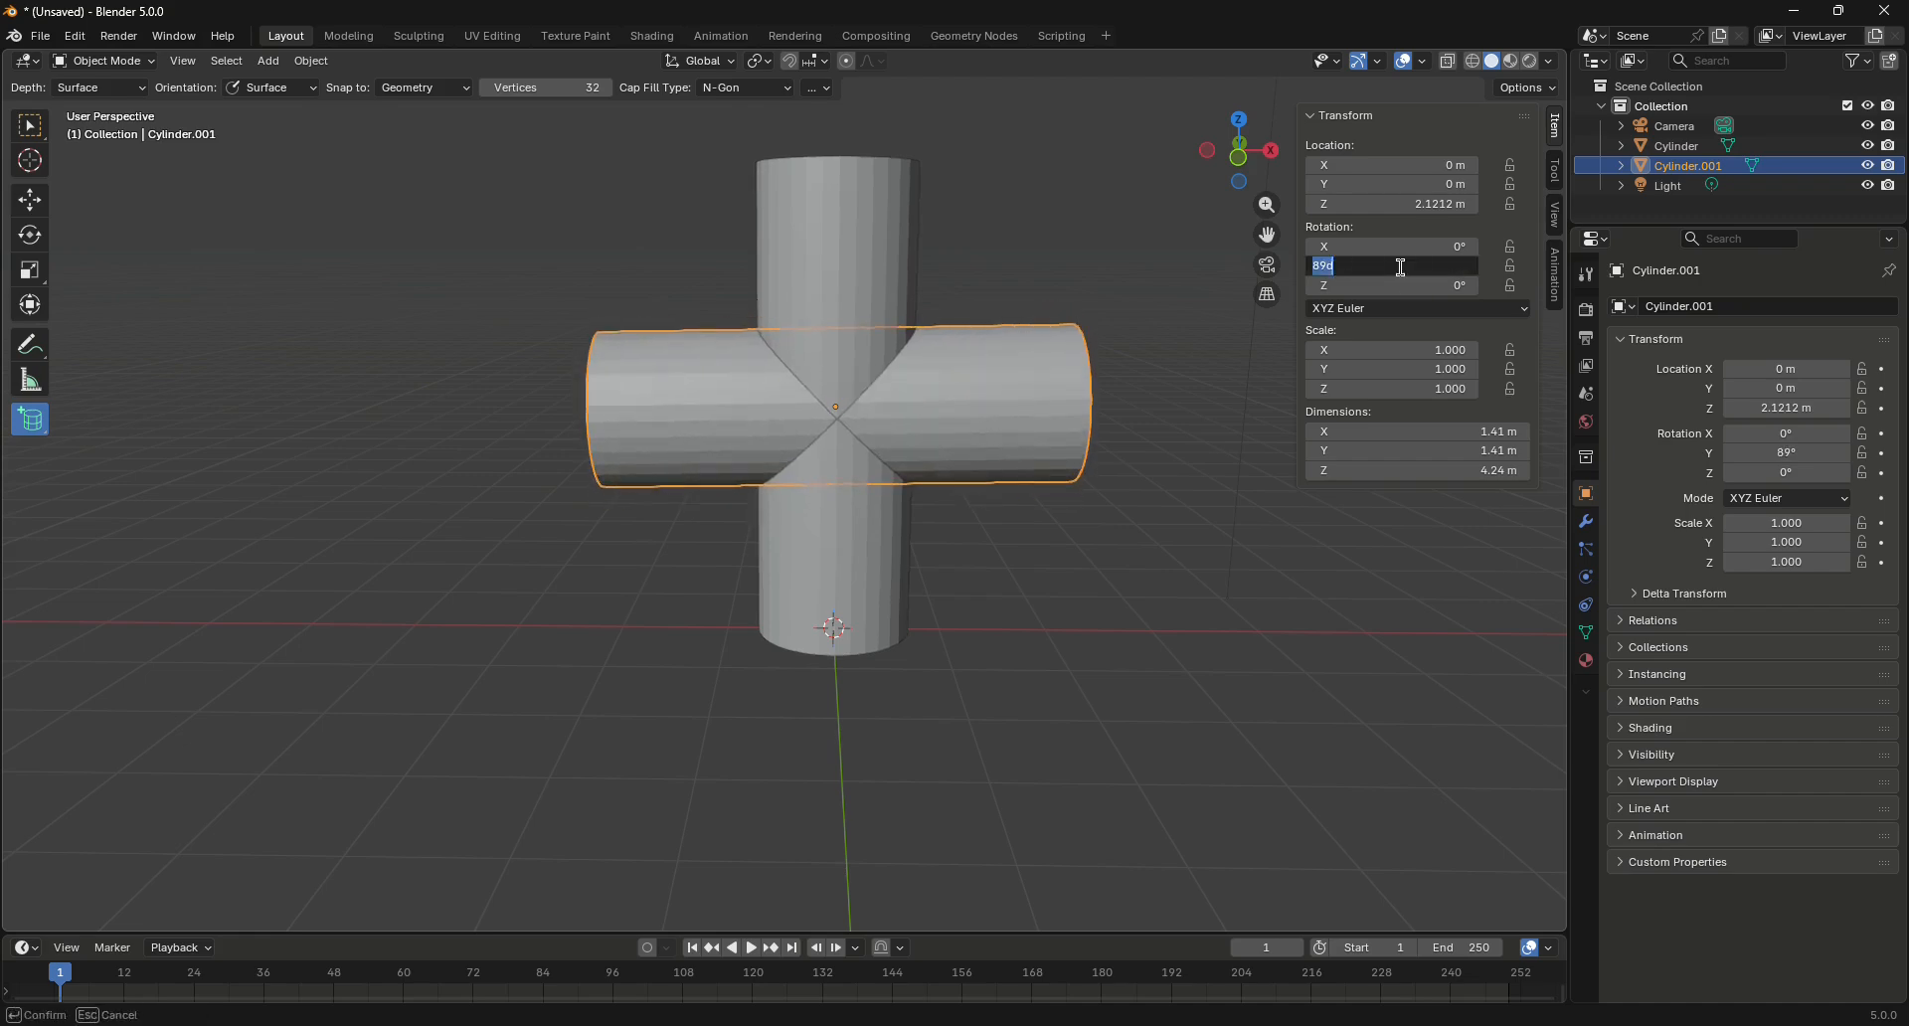
type("90")
key("Return")
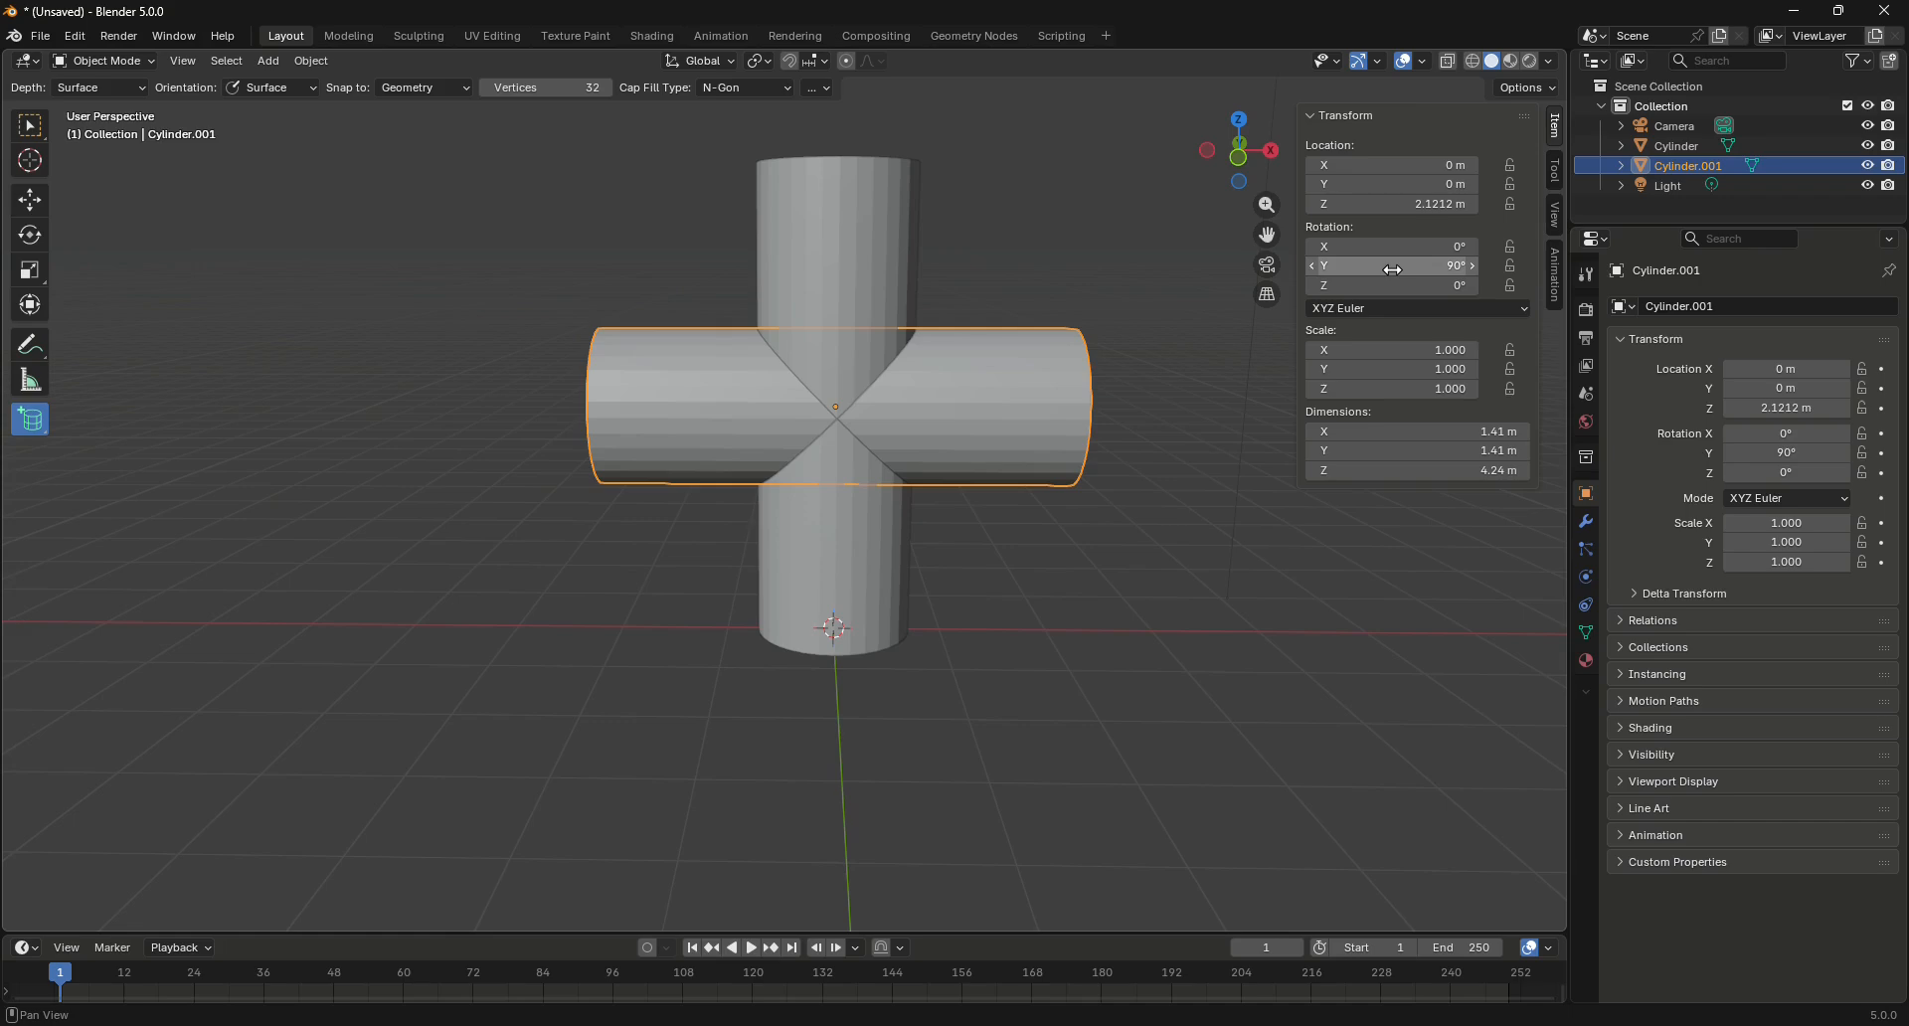
Offset the horizontal cylinder from the upright one by moving it to -0.35 m in Y
mouse_move(1228, 151)
left_mouse_down()
mouse_move(1208, 149)
mouse_move(1233, 159)
left_mouse_up()
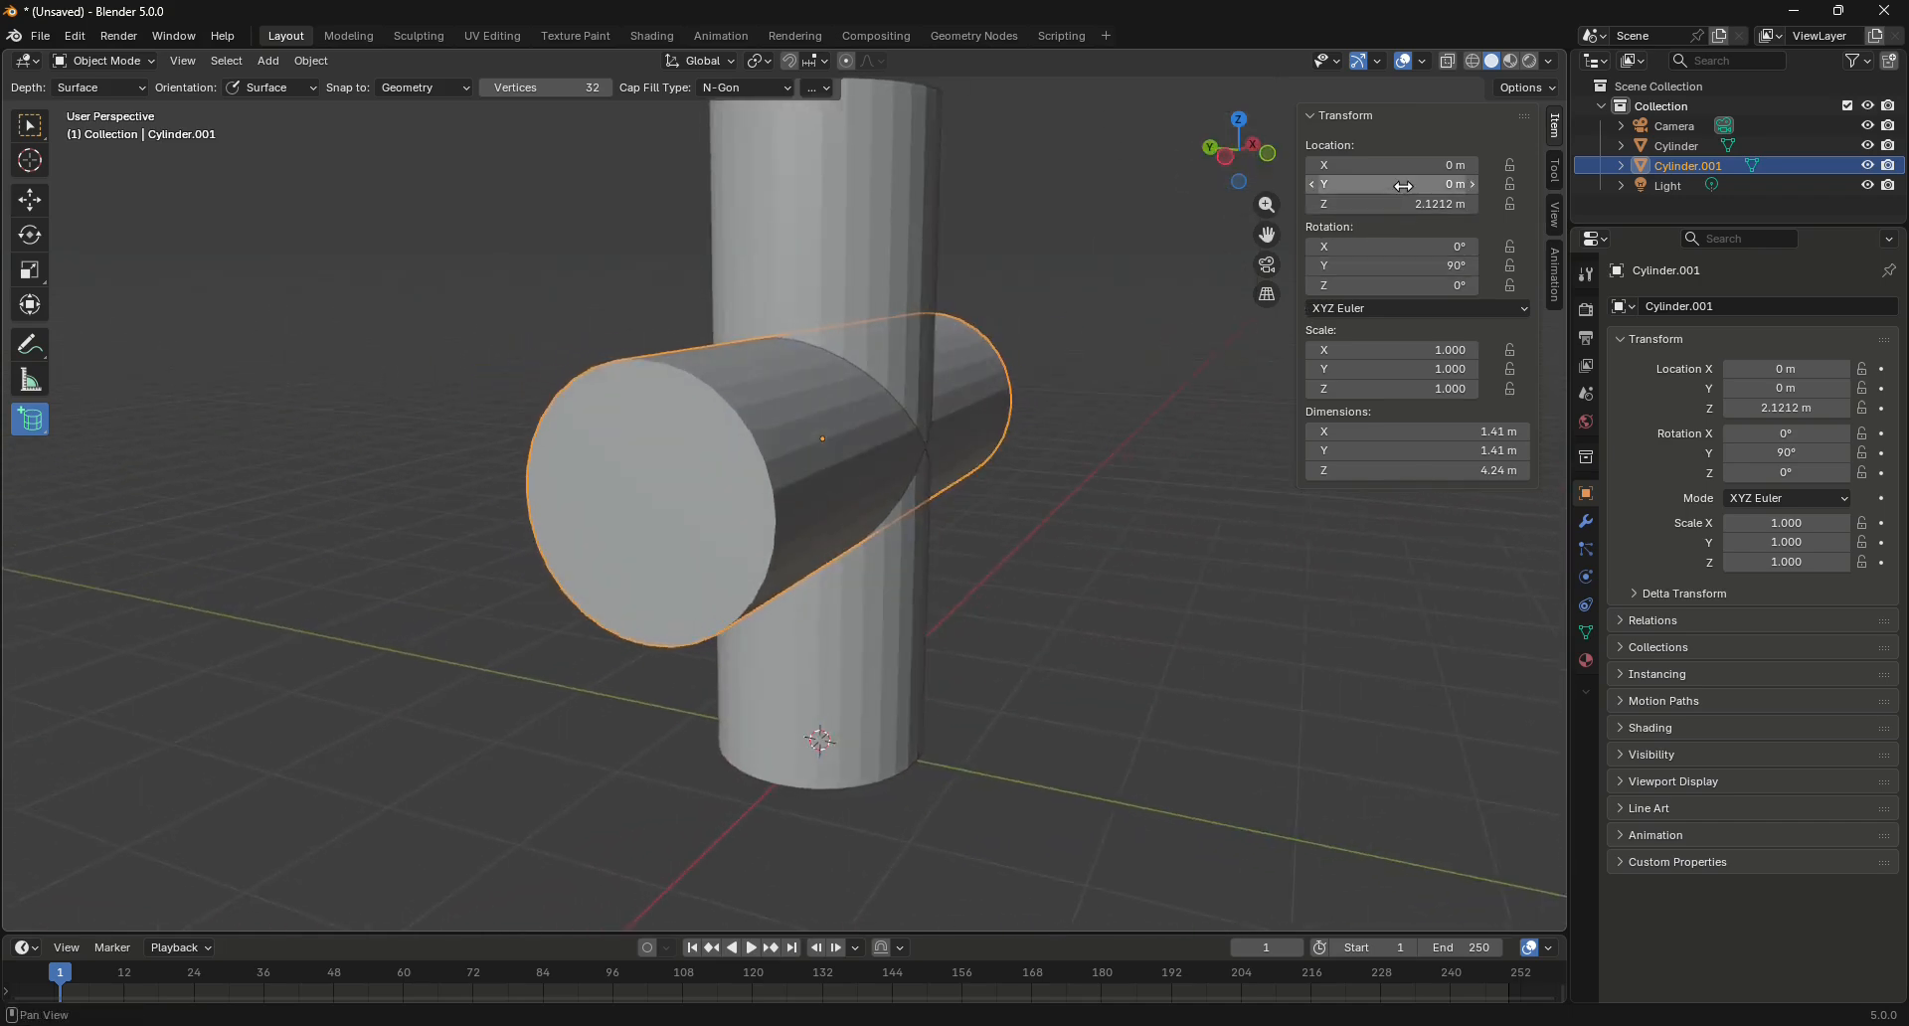
mouse_move(1403, 186)
left_mouse_down()
mouse_move(1377, 186)
mouse_move(1403, 186)
left_mouse_up()
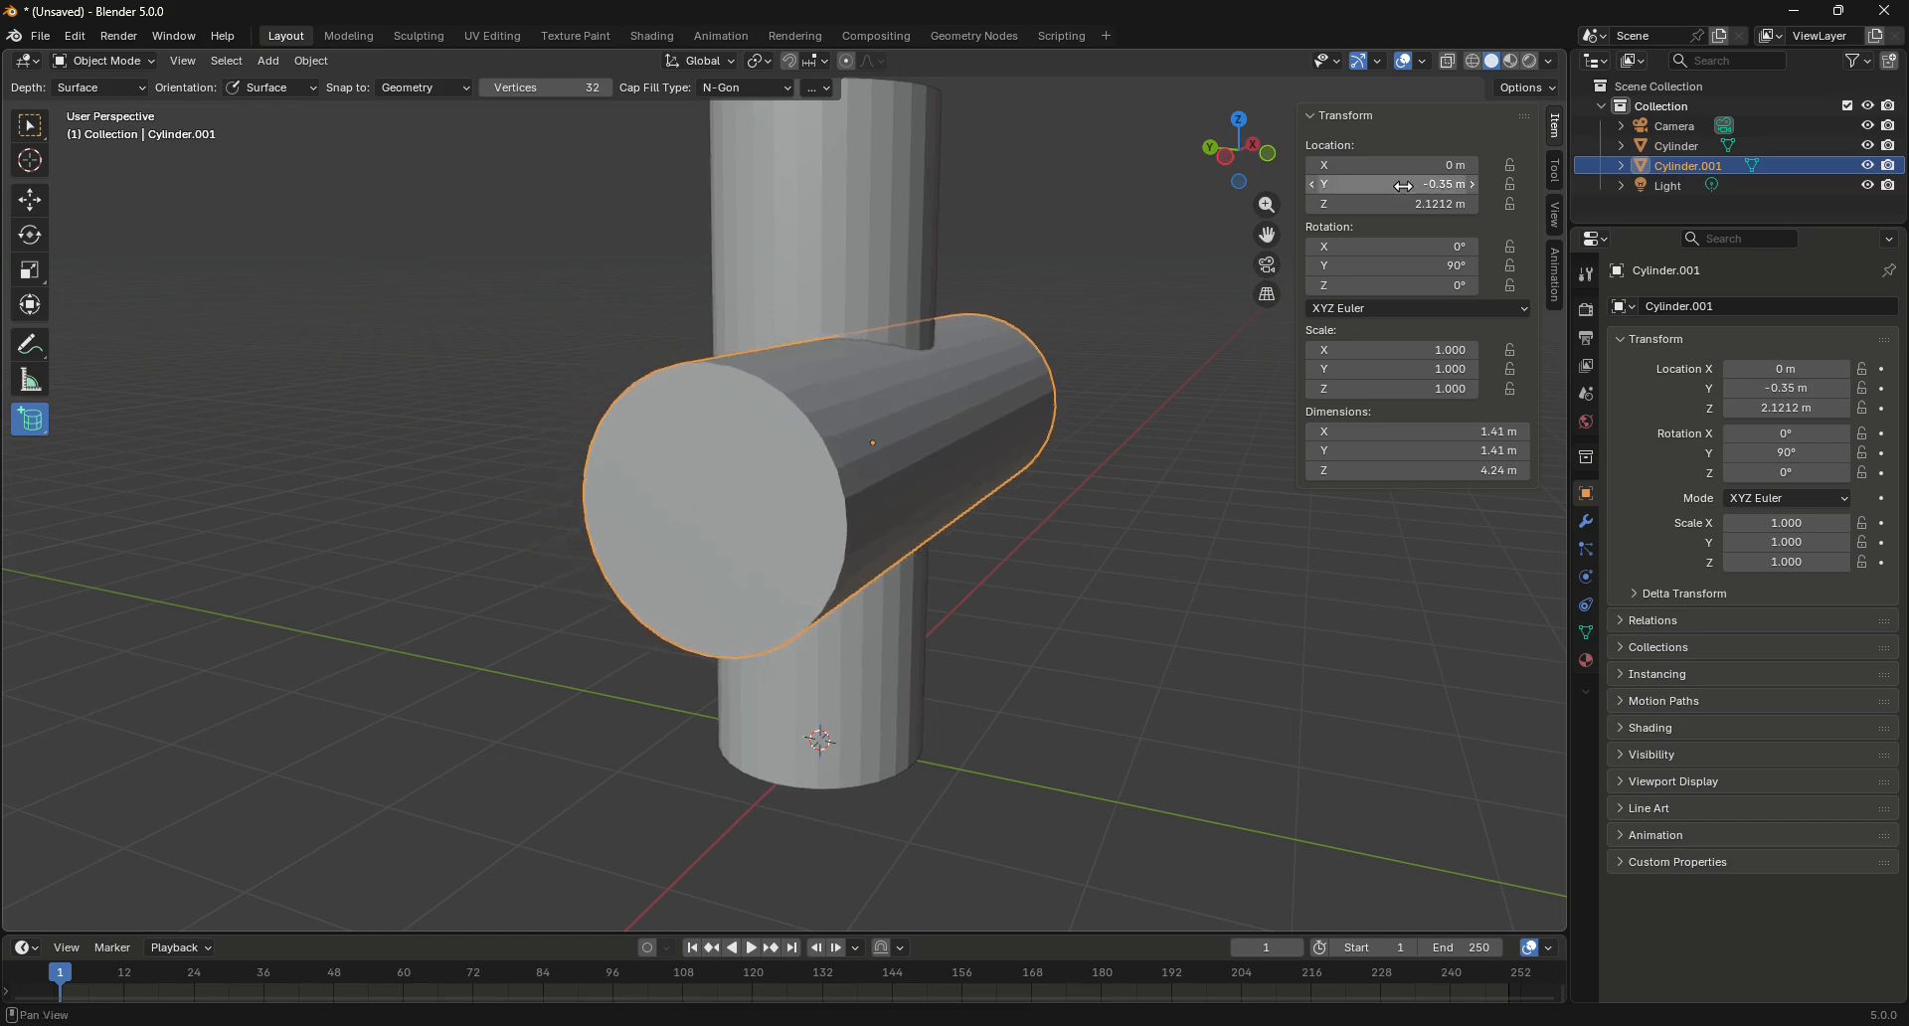
left_click_drag(1241, 149, 1221, 157)
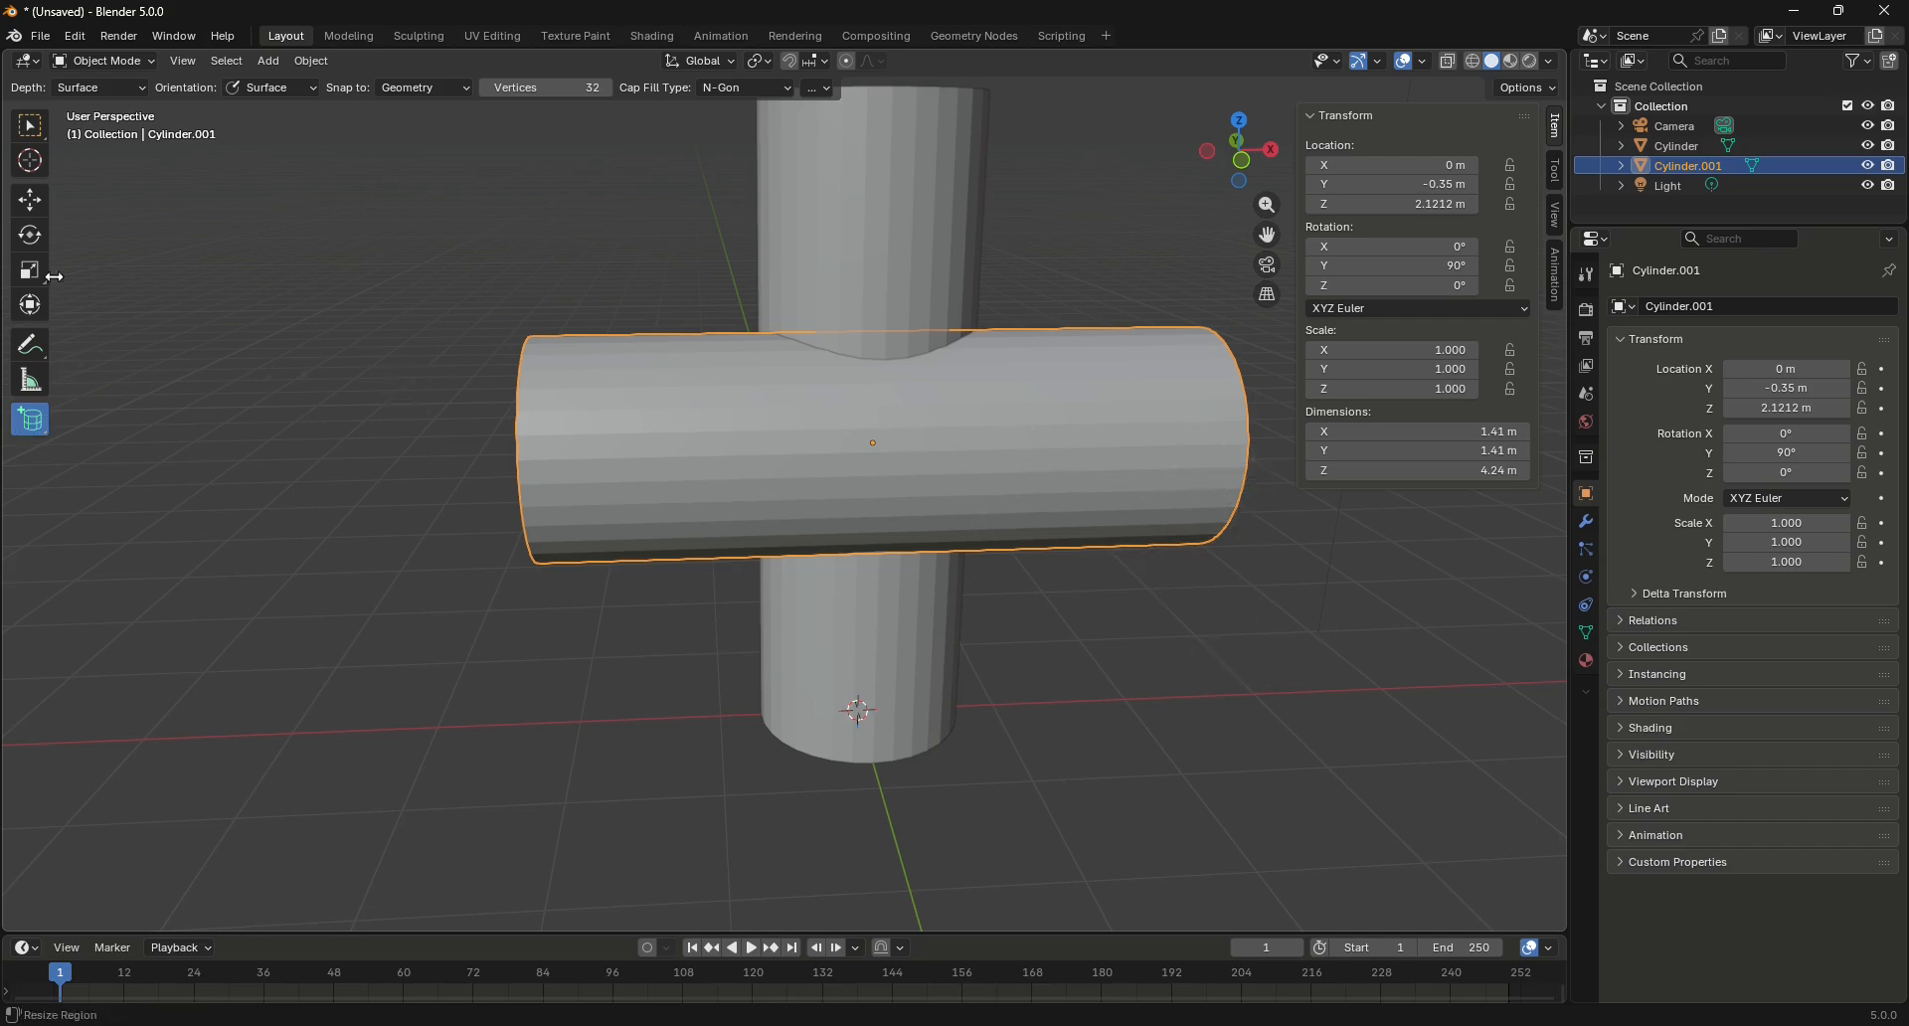
Enter Edit Mode on the horizontal cylinder and, in front view, add one loop cut around its middle
left_click(118, 66)
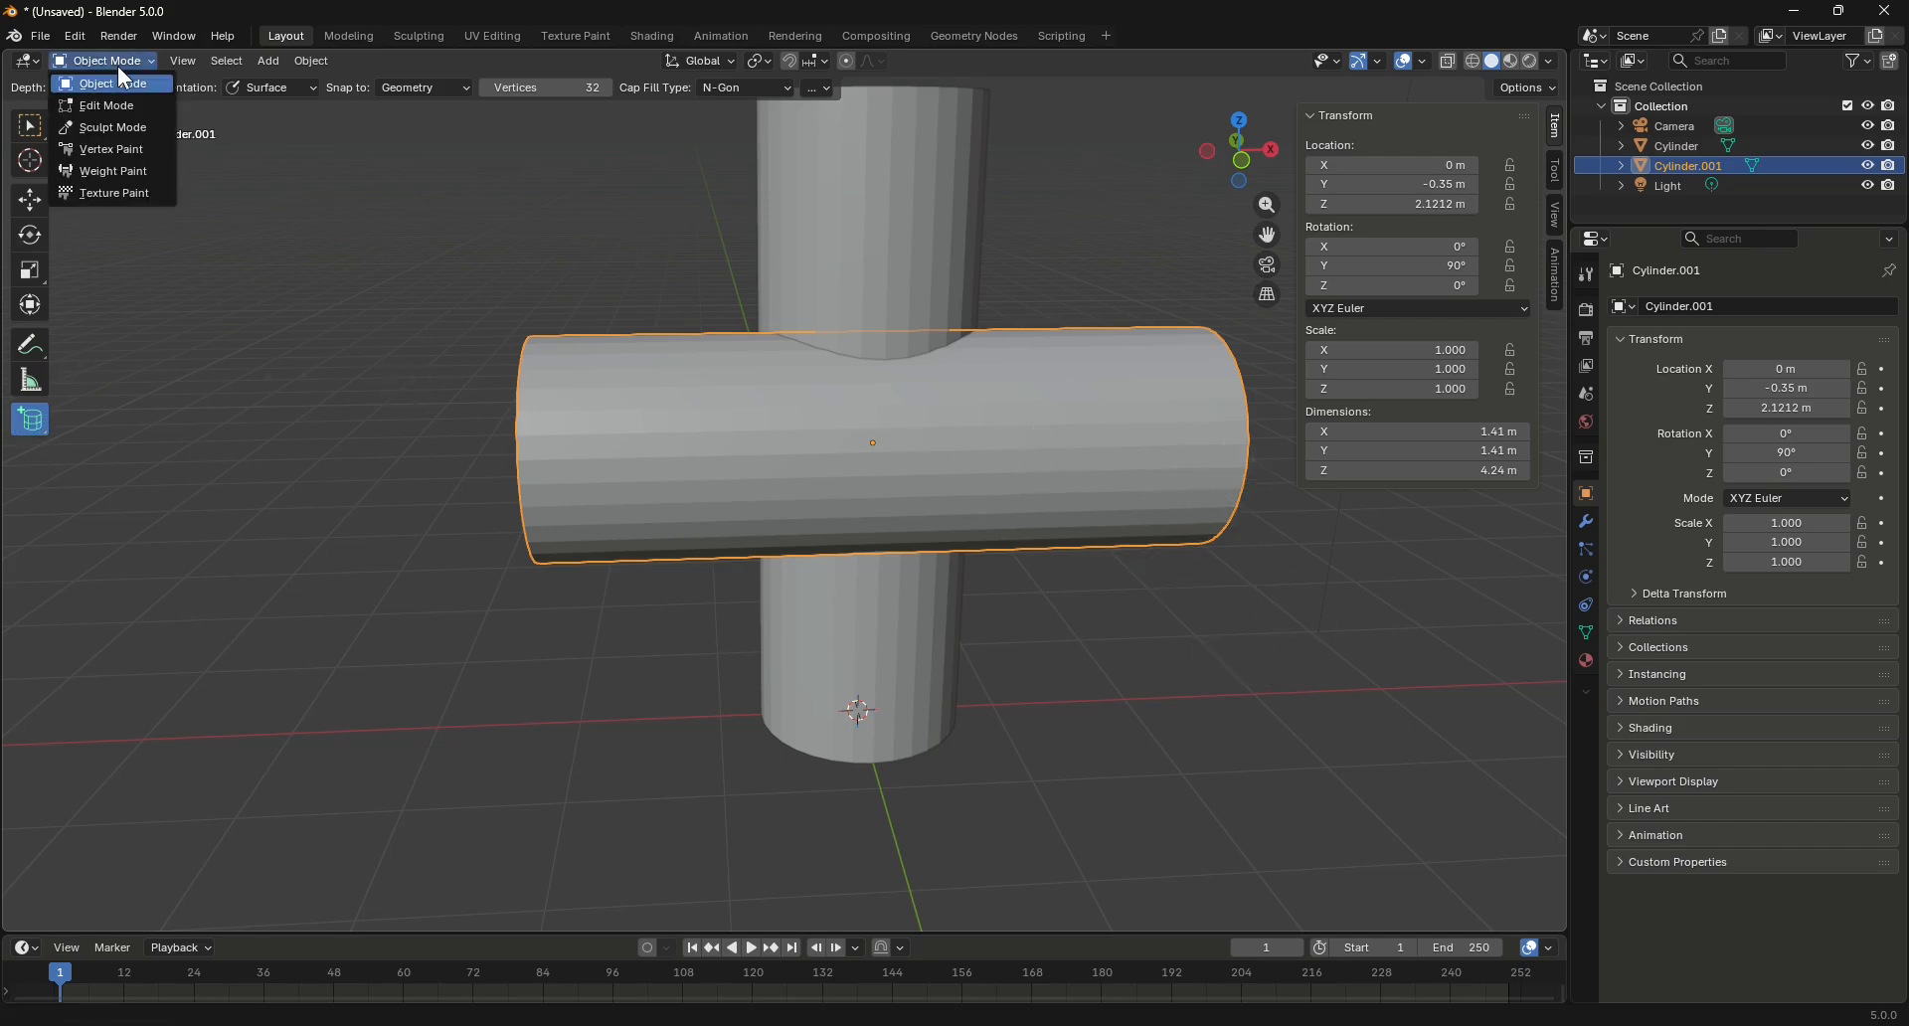
left_click(110, 105)
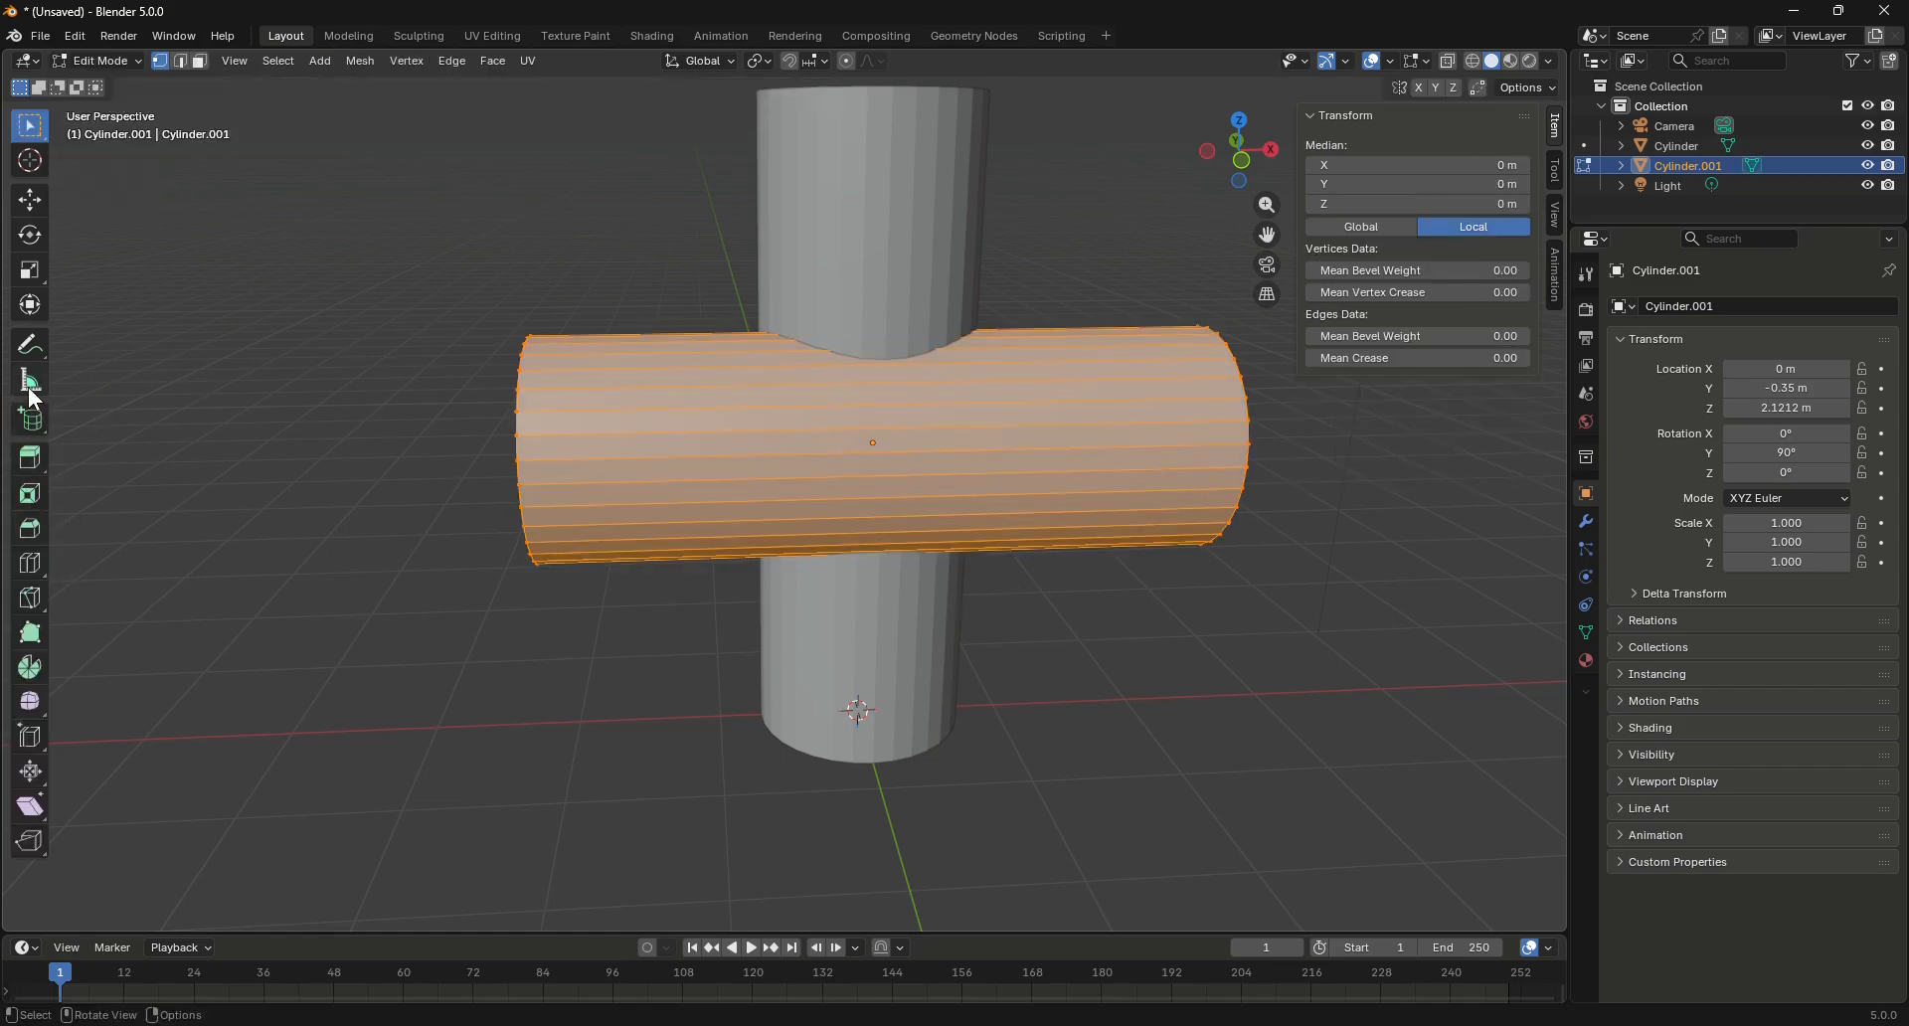
left_click(29, 571)
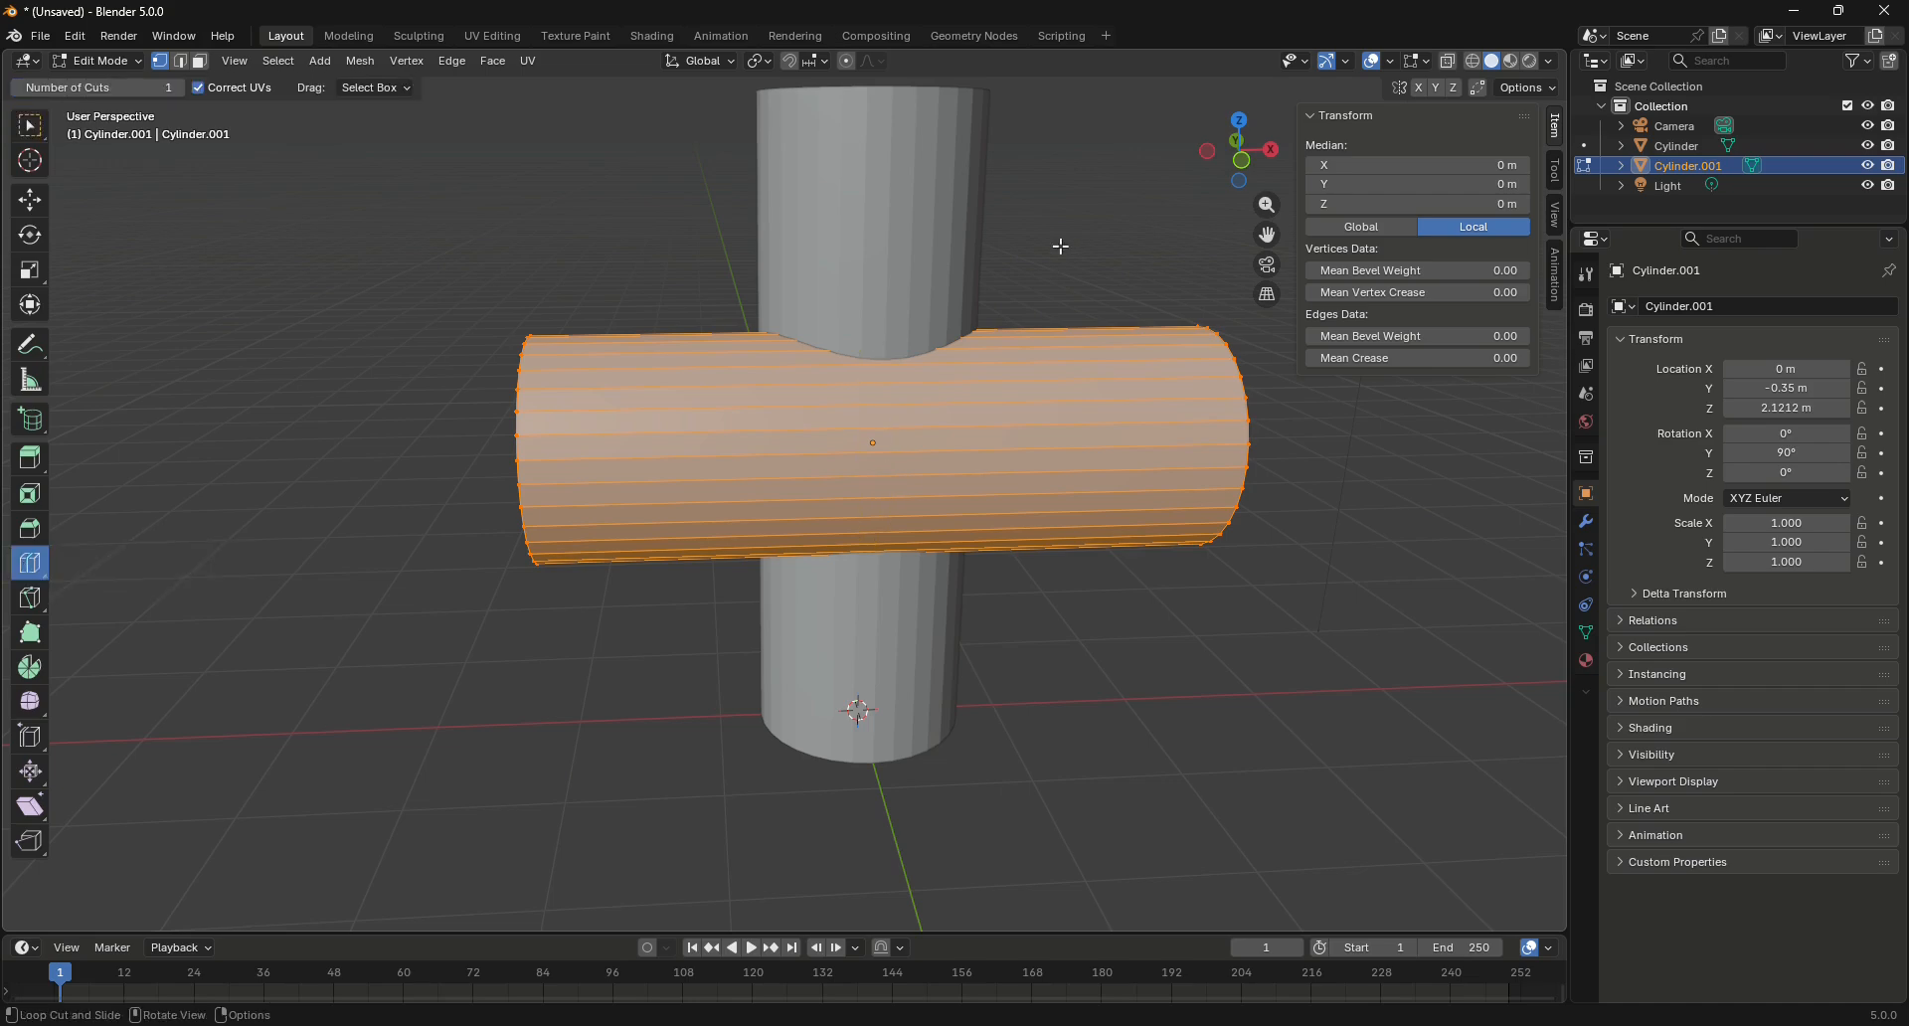
scroll(861, 478, "up", 2)
scroll(861, 479, "up", 1)
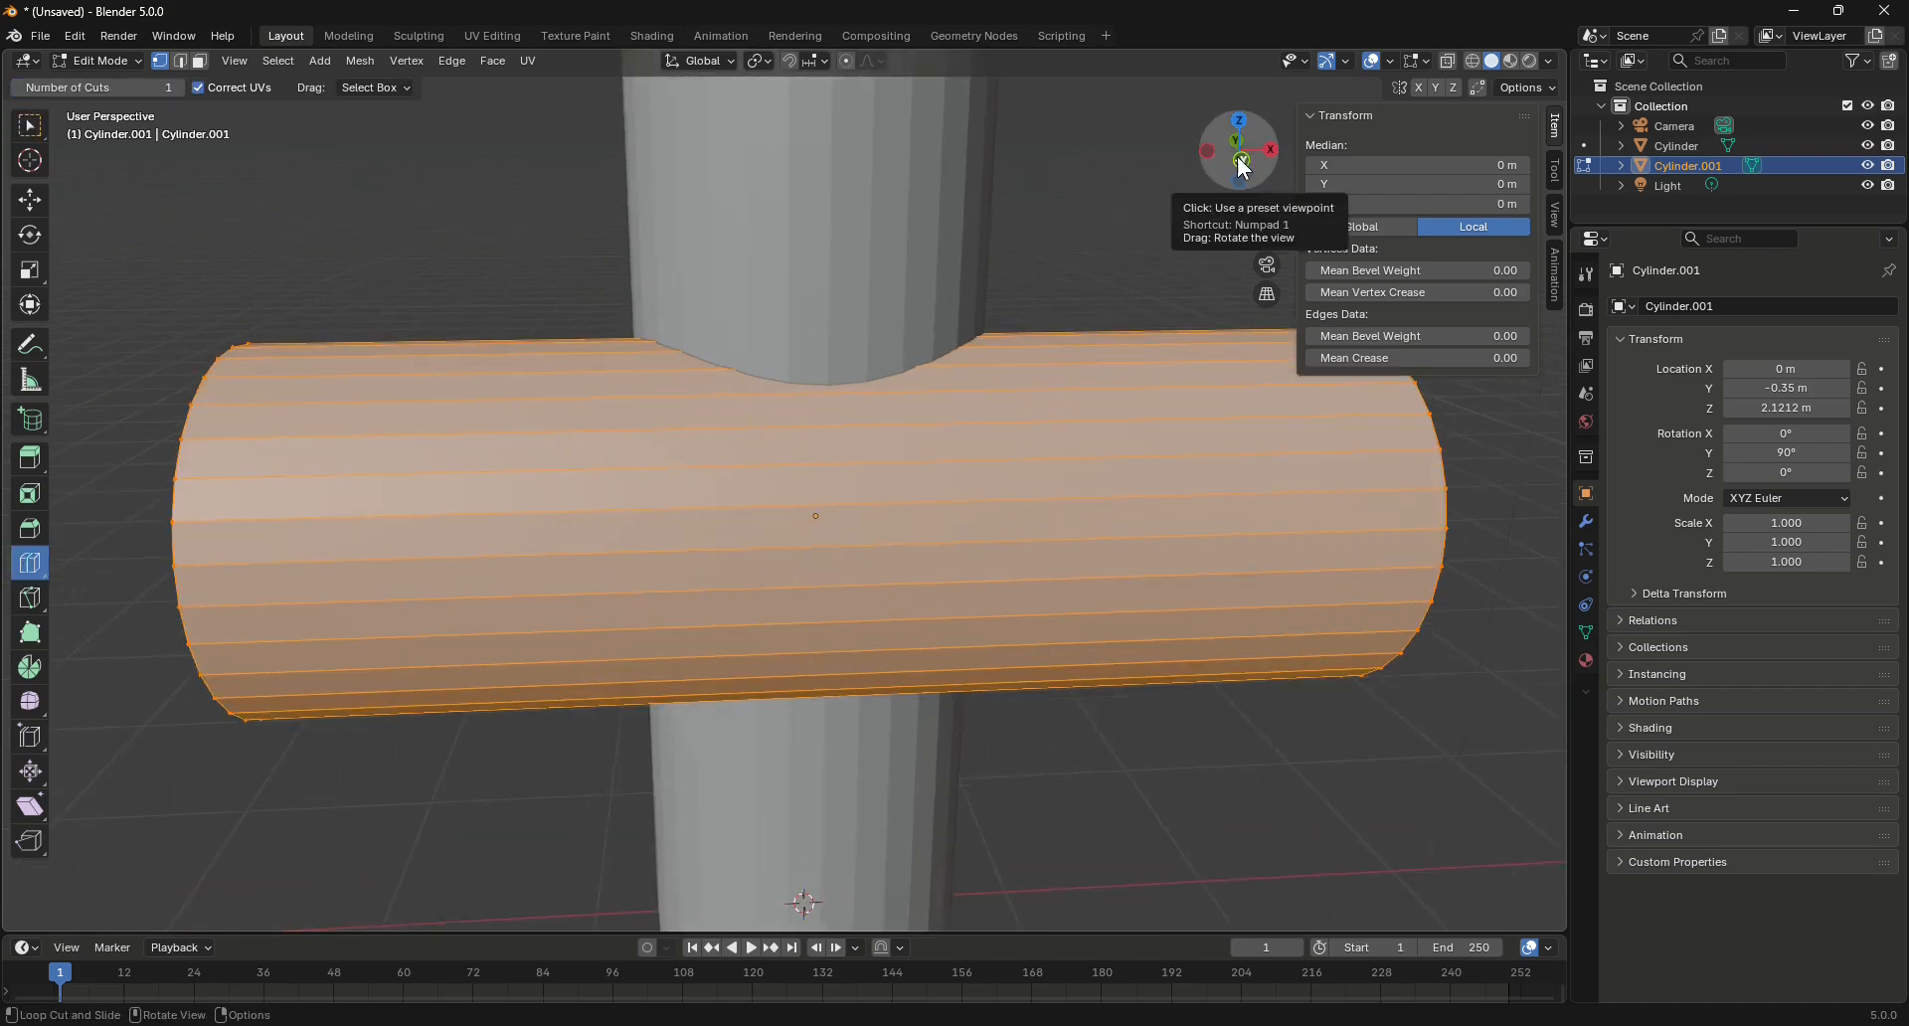
left_click(1239, 154)
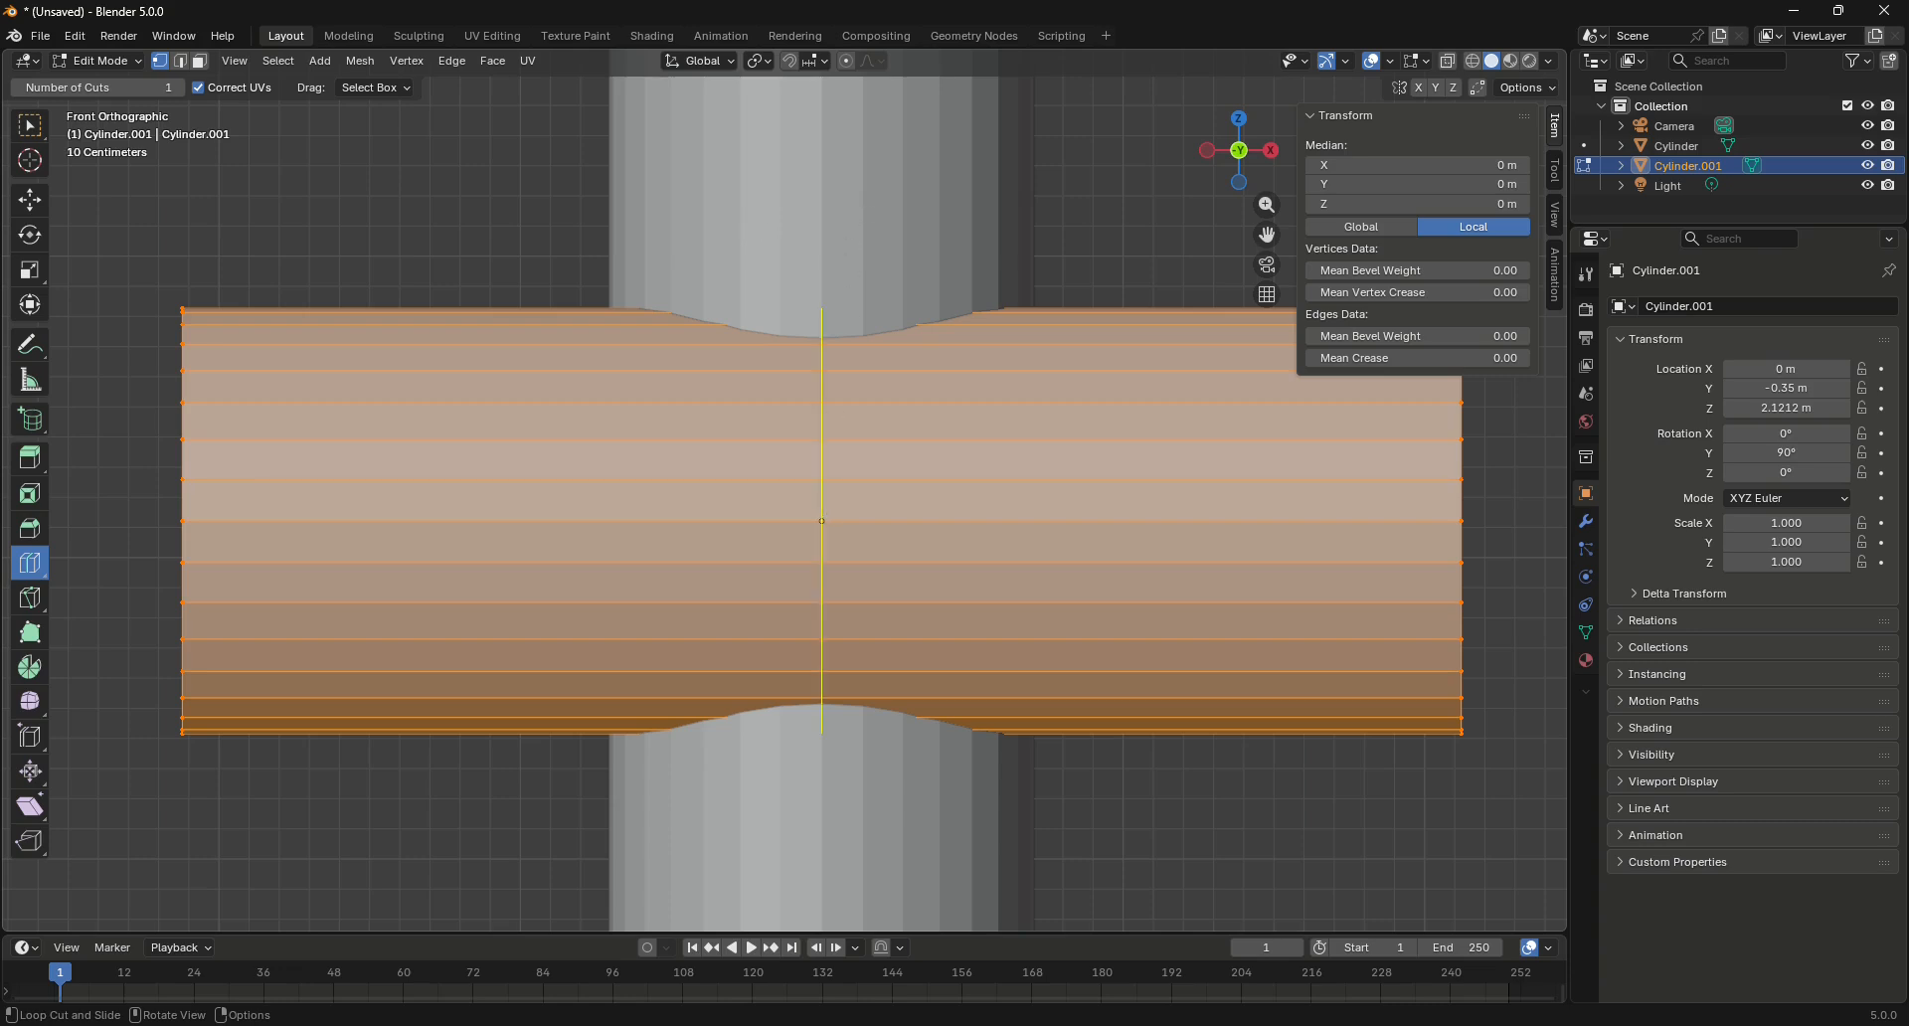
left_click(822, 521)
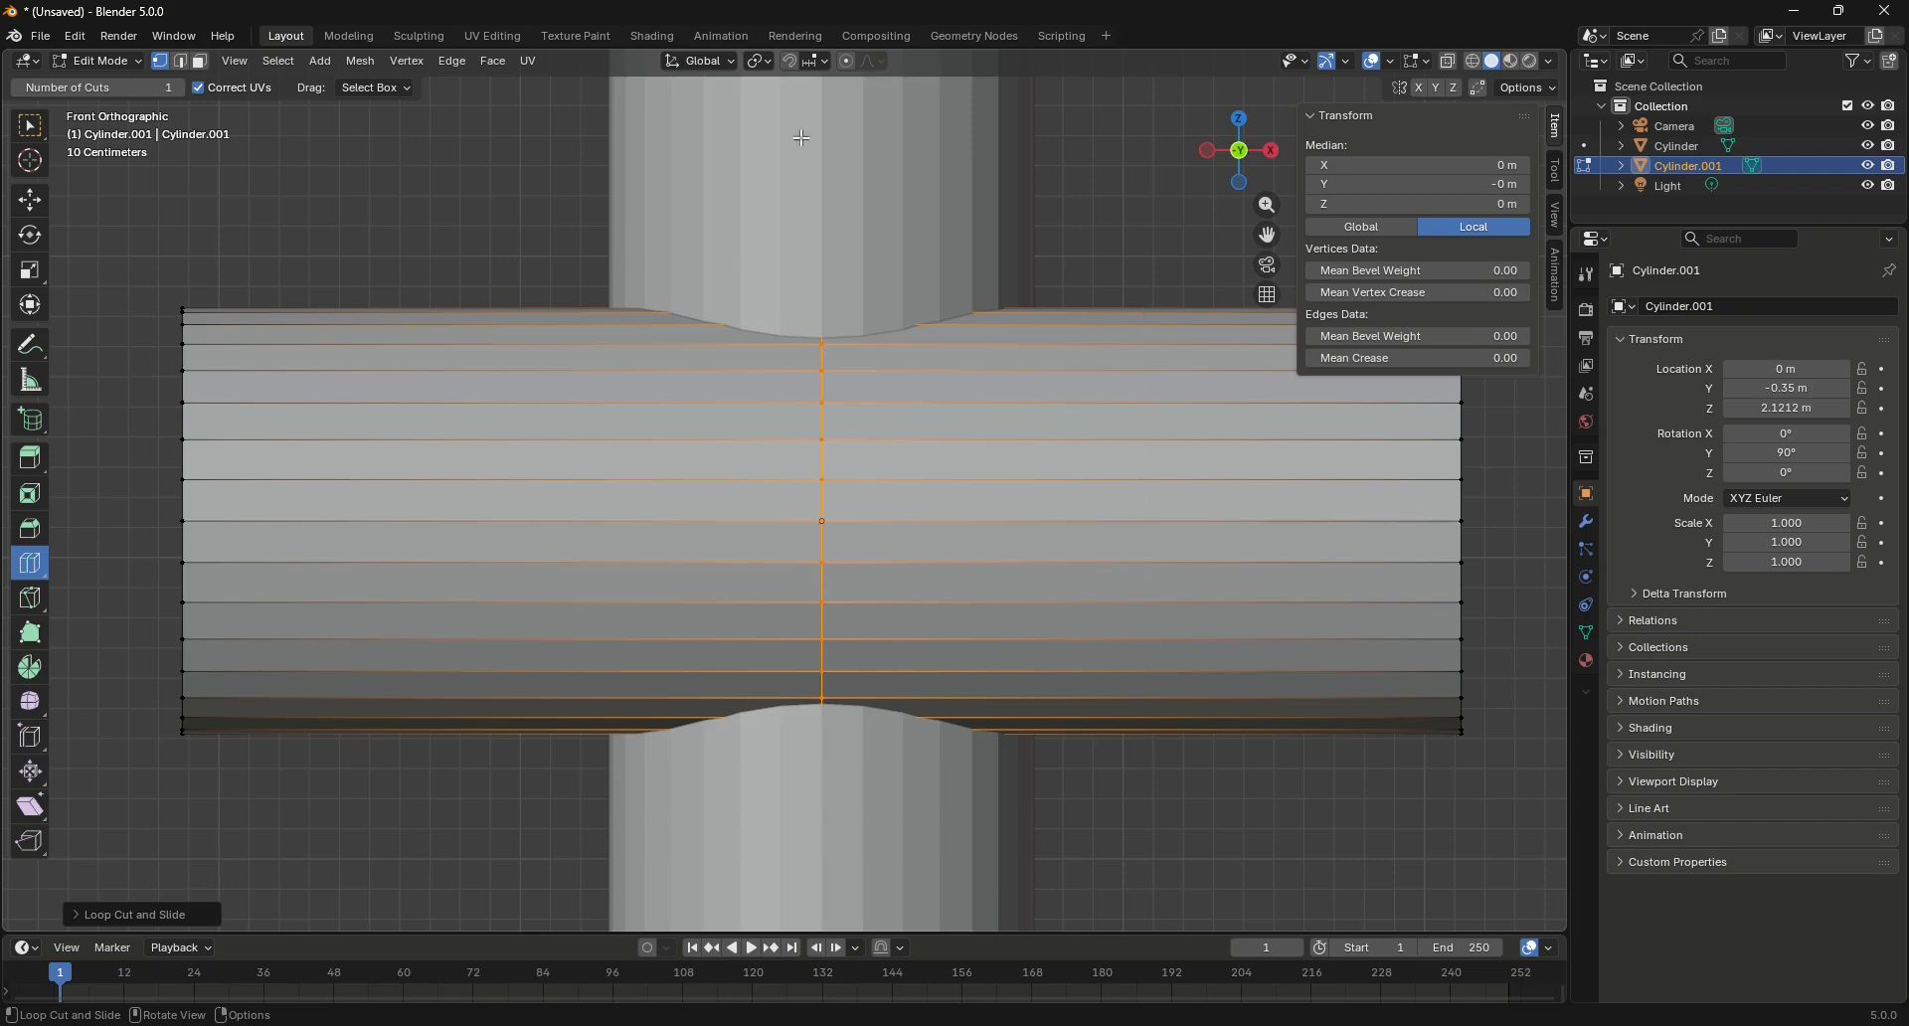
With snapping enabled, add a loop cut on each side of the middle loop, slid to a factor of 0.9 toward it
left_click(787, 63)
left_click_drag(1144, 508, 865, 300)
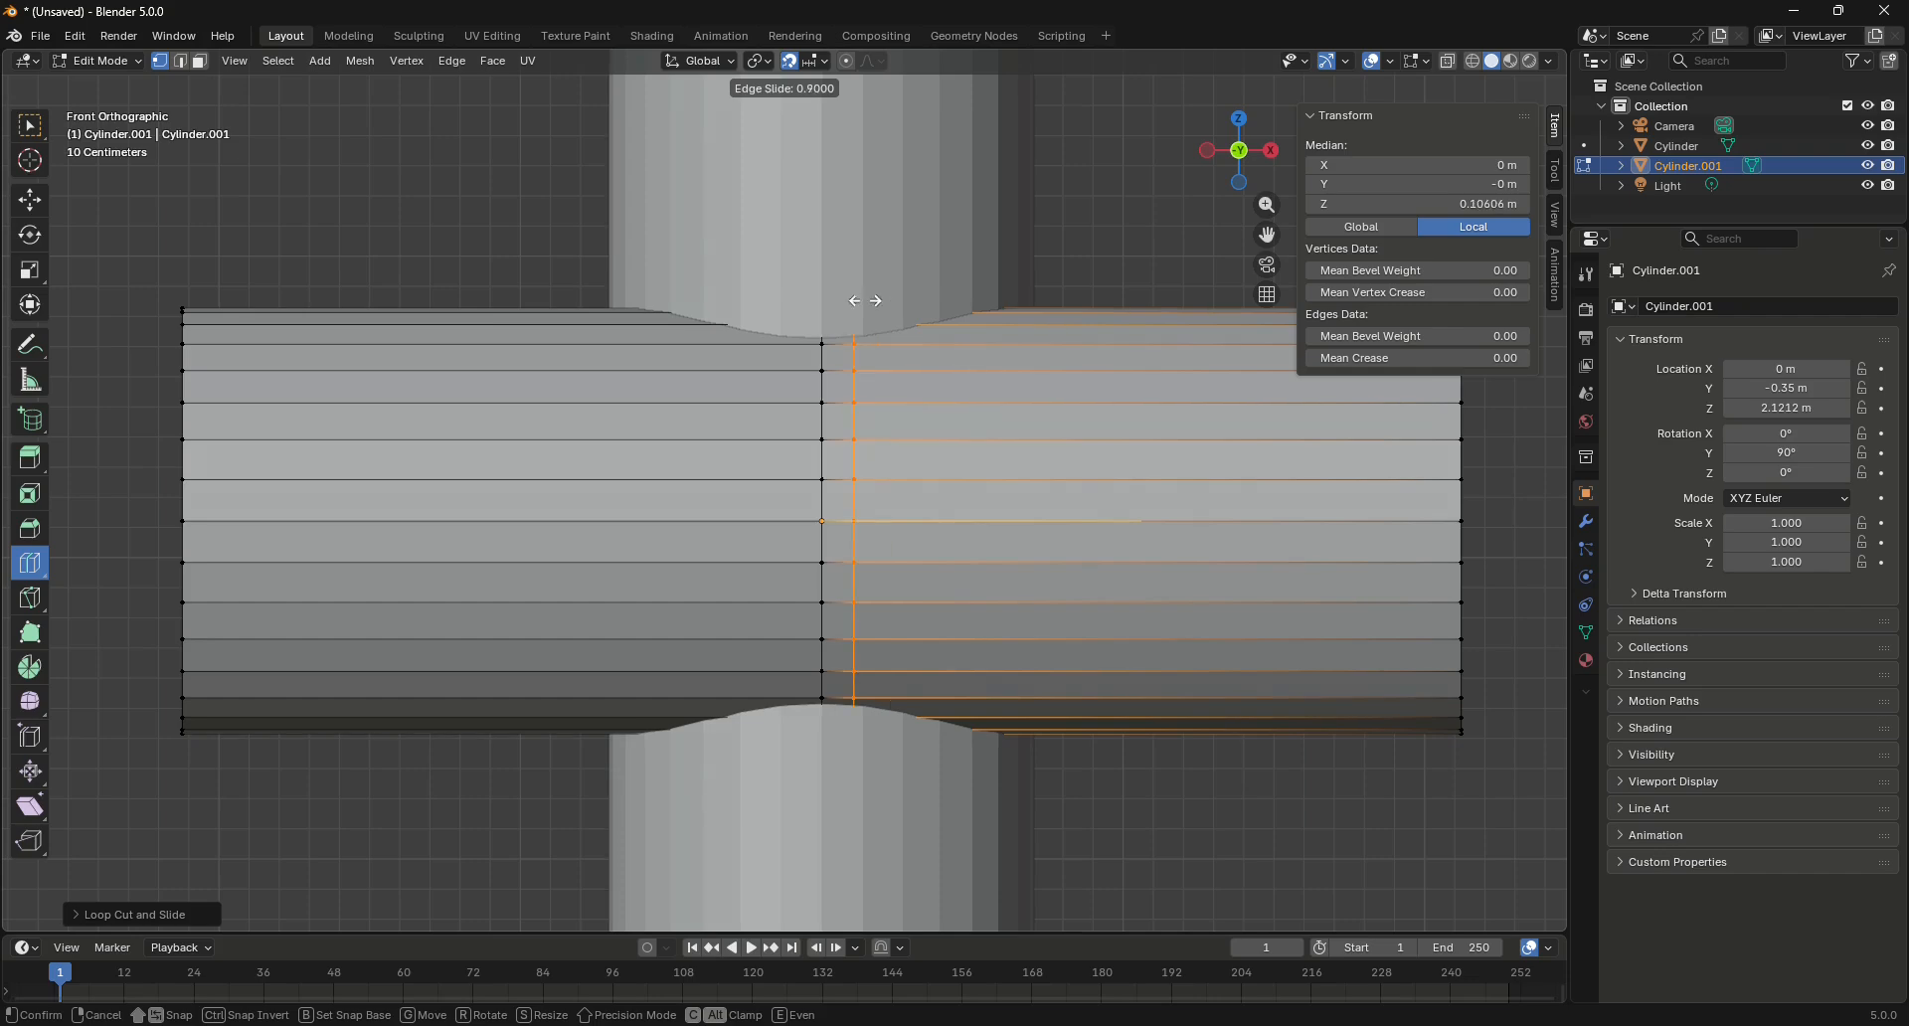
left_click_drag(865, 301, 865, 300)
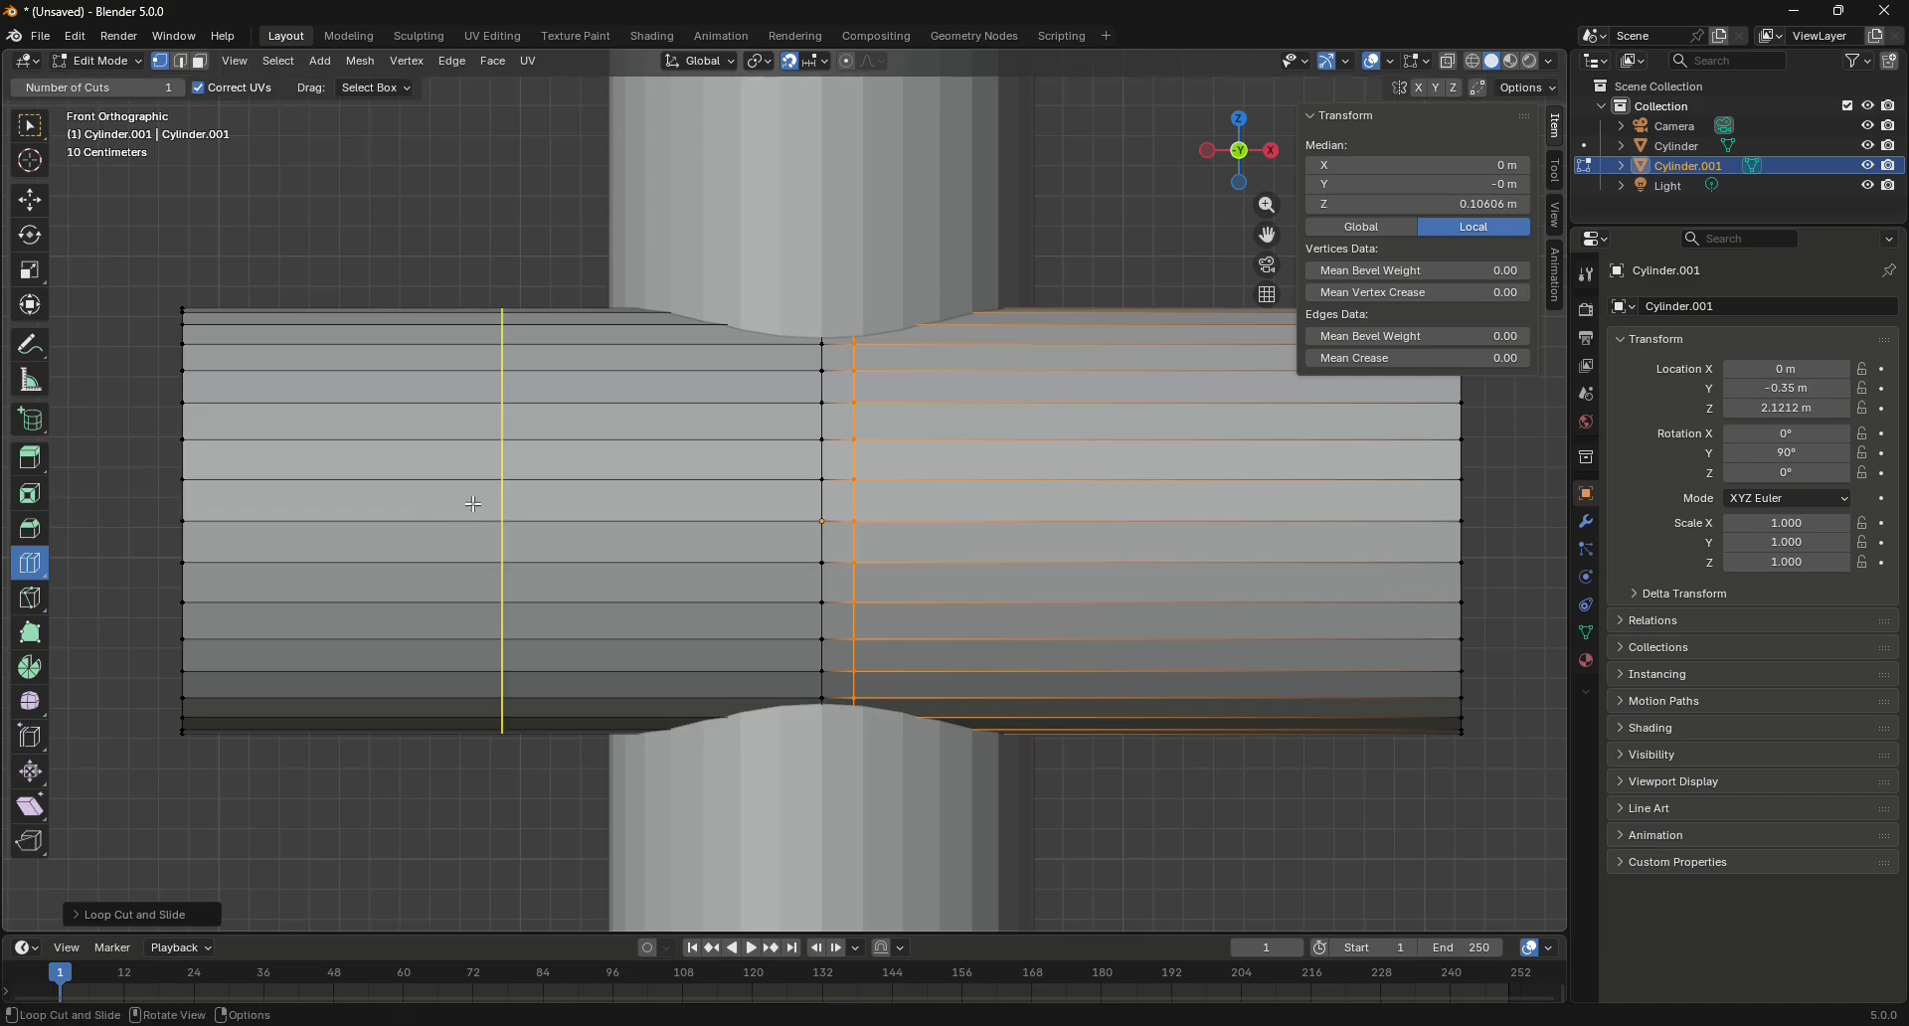
left_click_drag(502, 501, 788, 498)
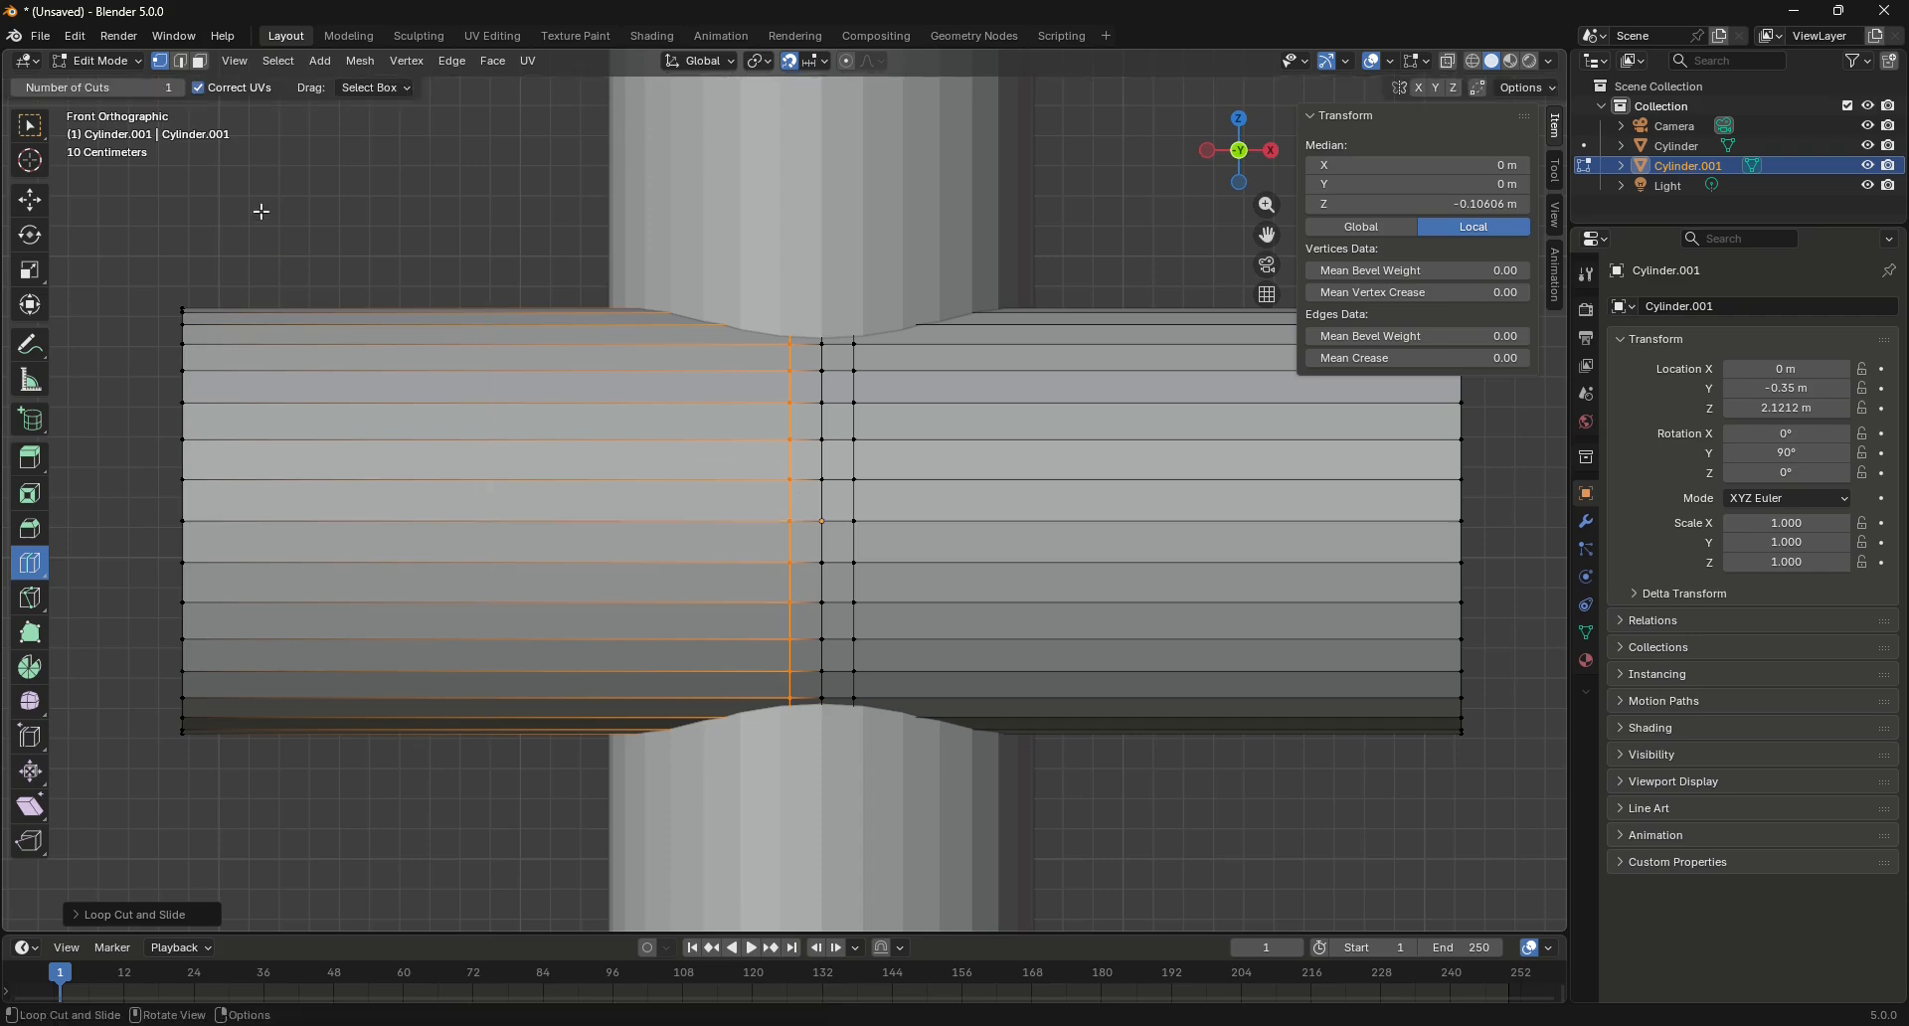
left_click(181, 61)
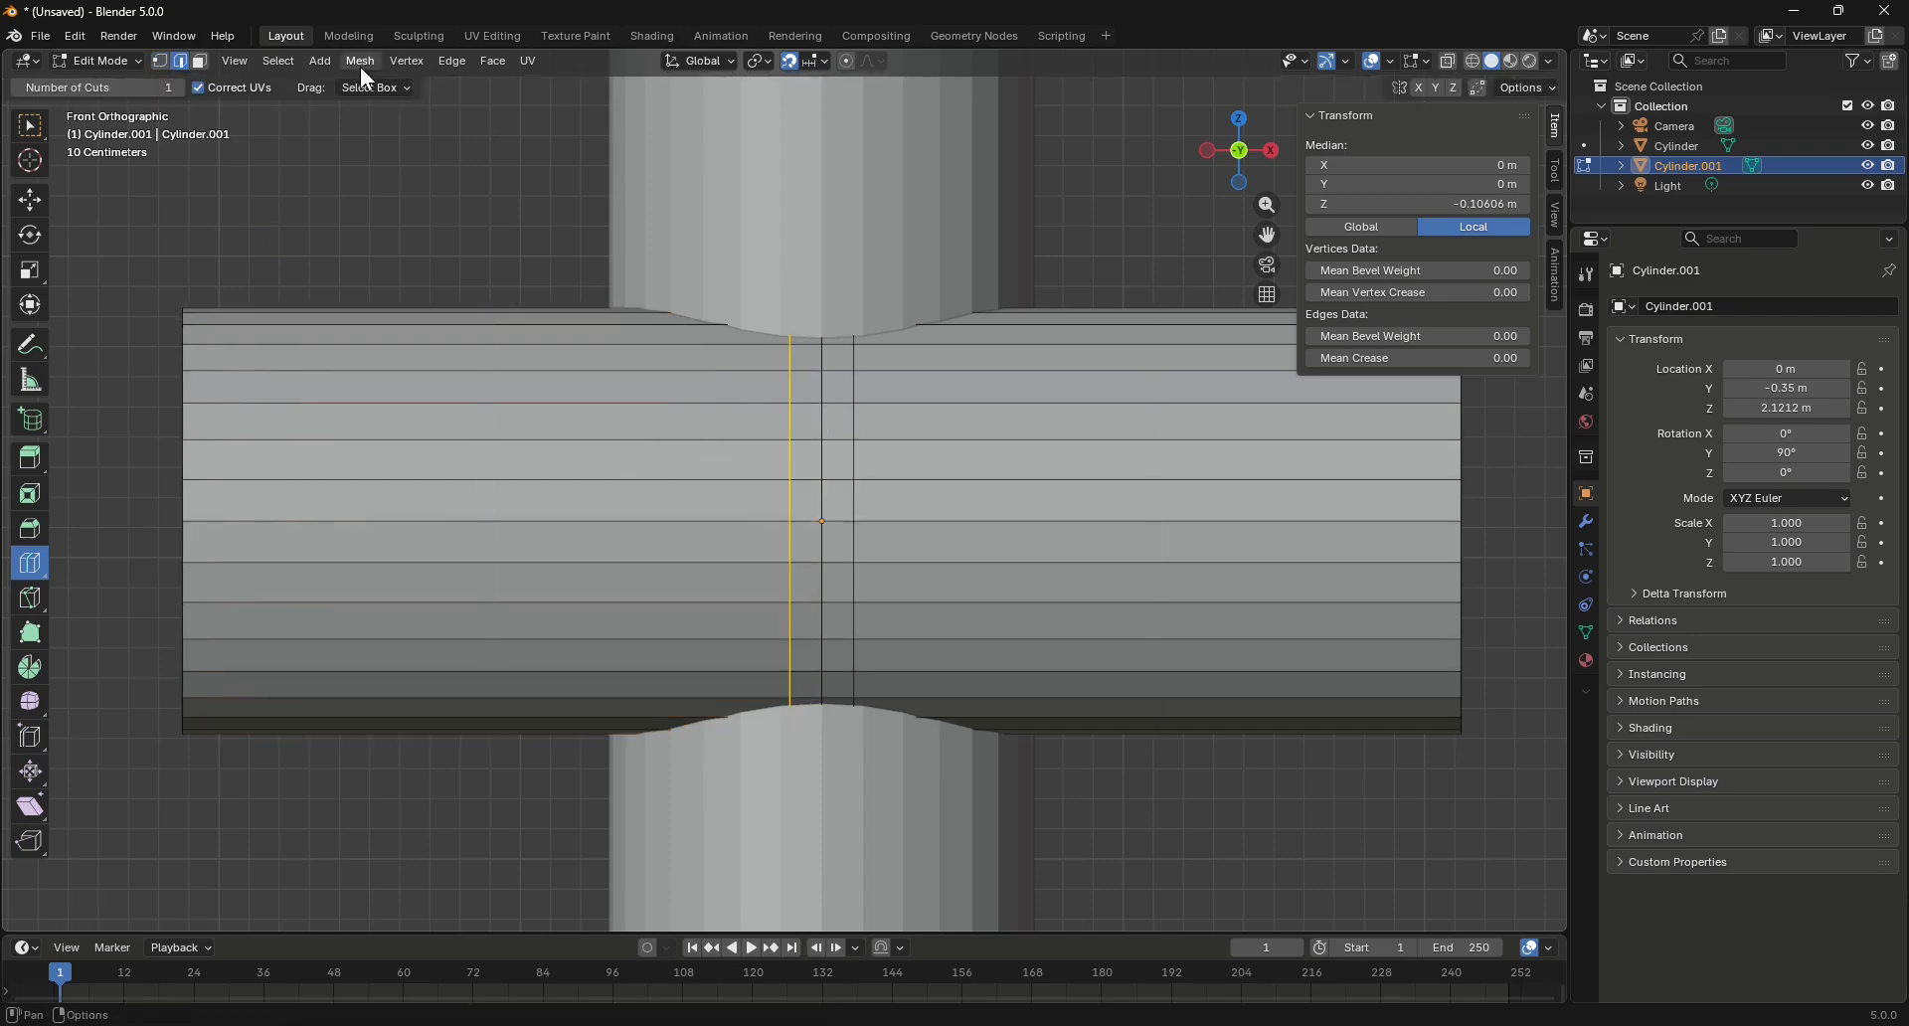
left_click(159, 61)
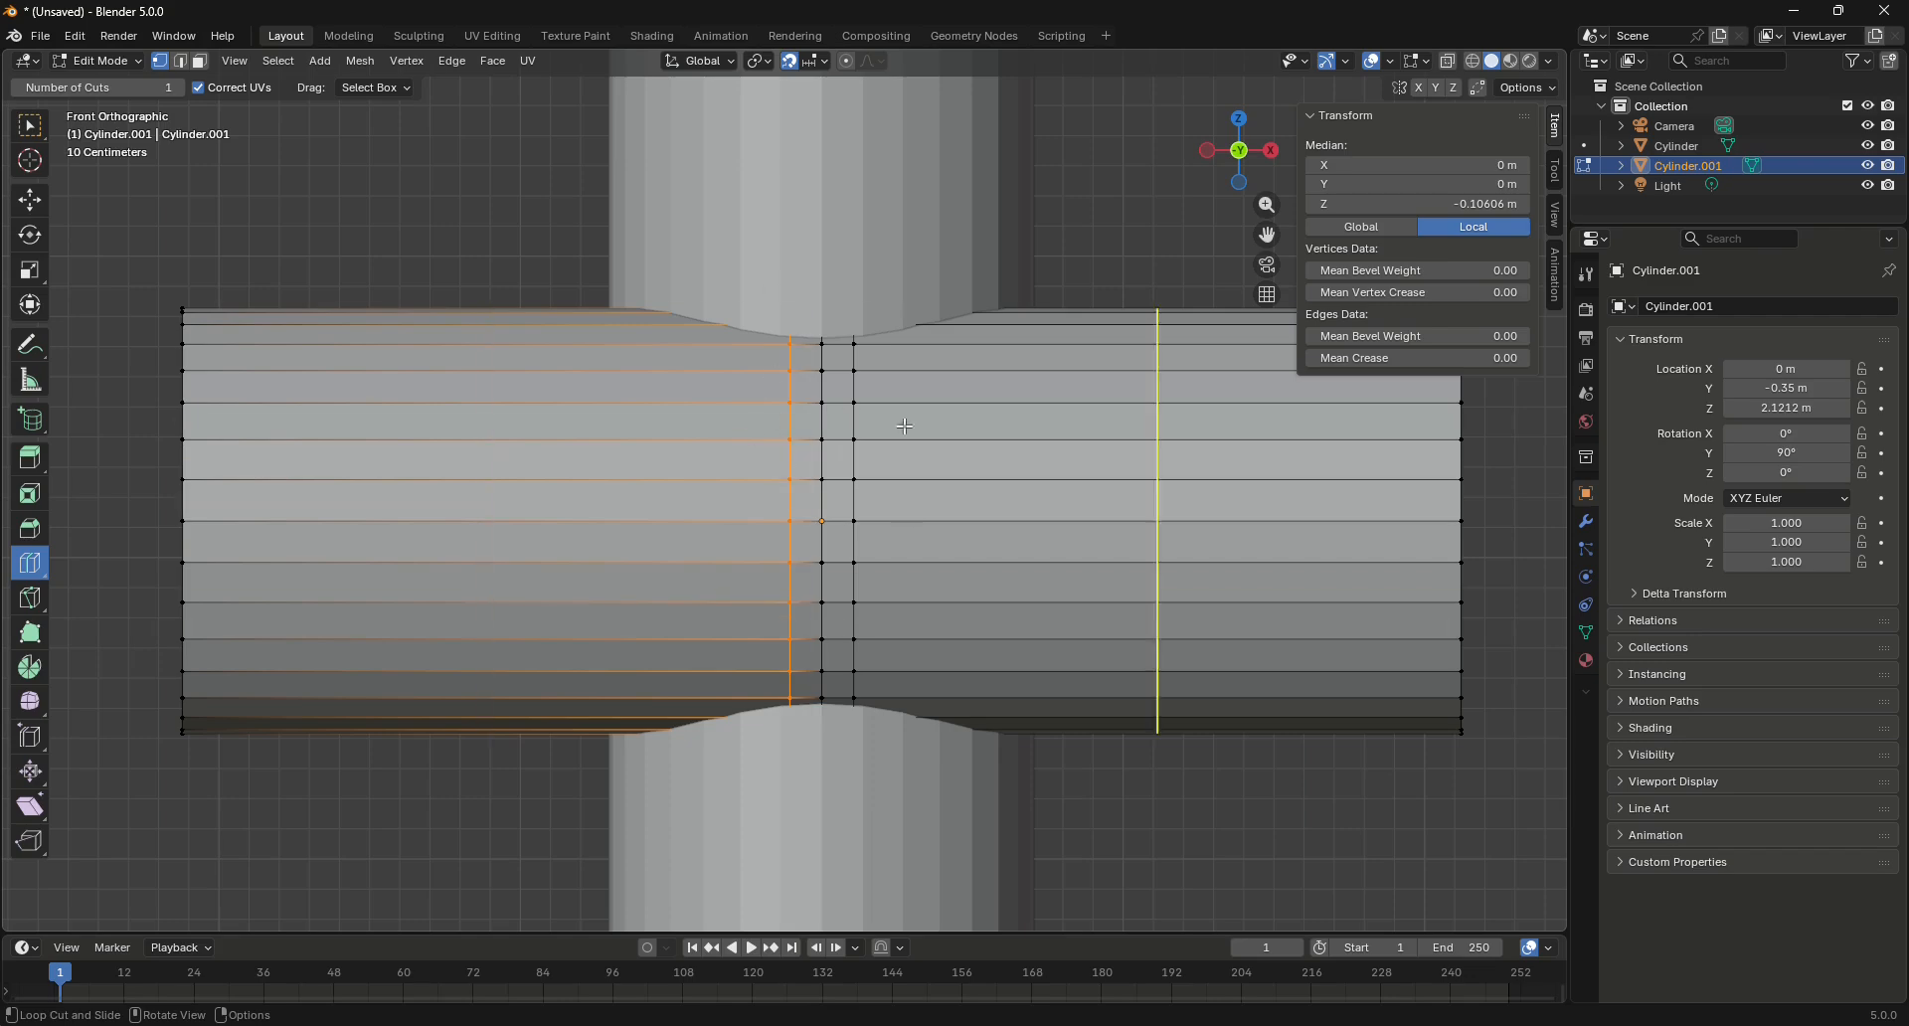
left_click(855, 388)
left_click_drag(855, 387, 871, 425)
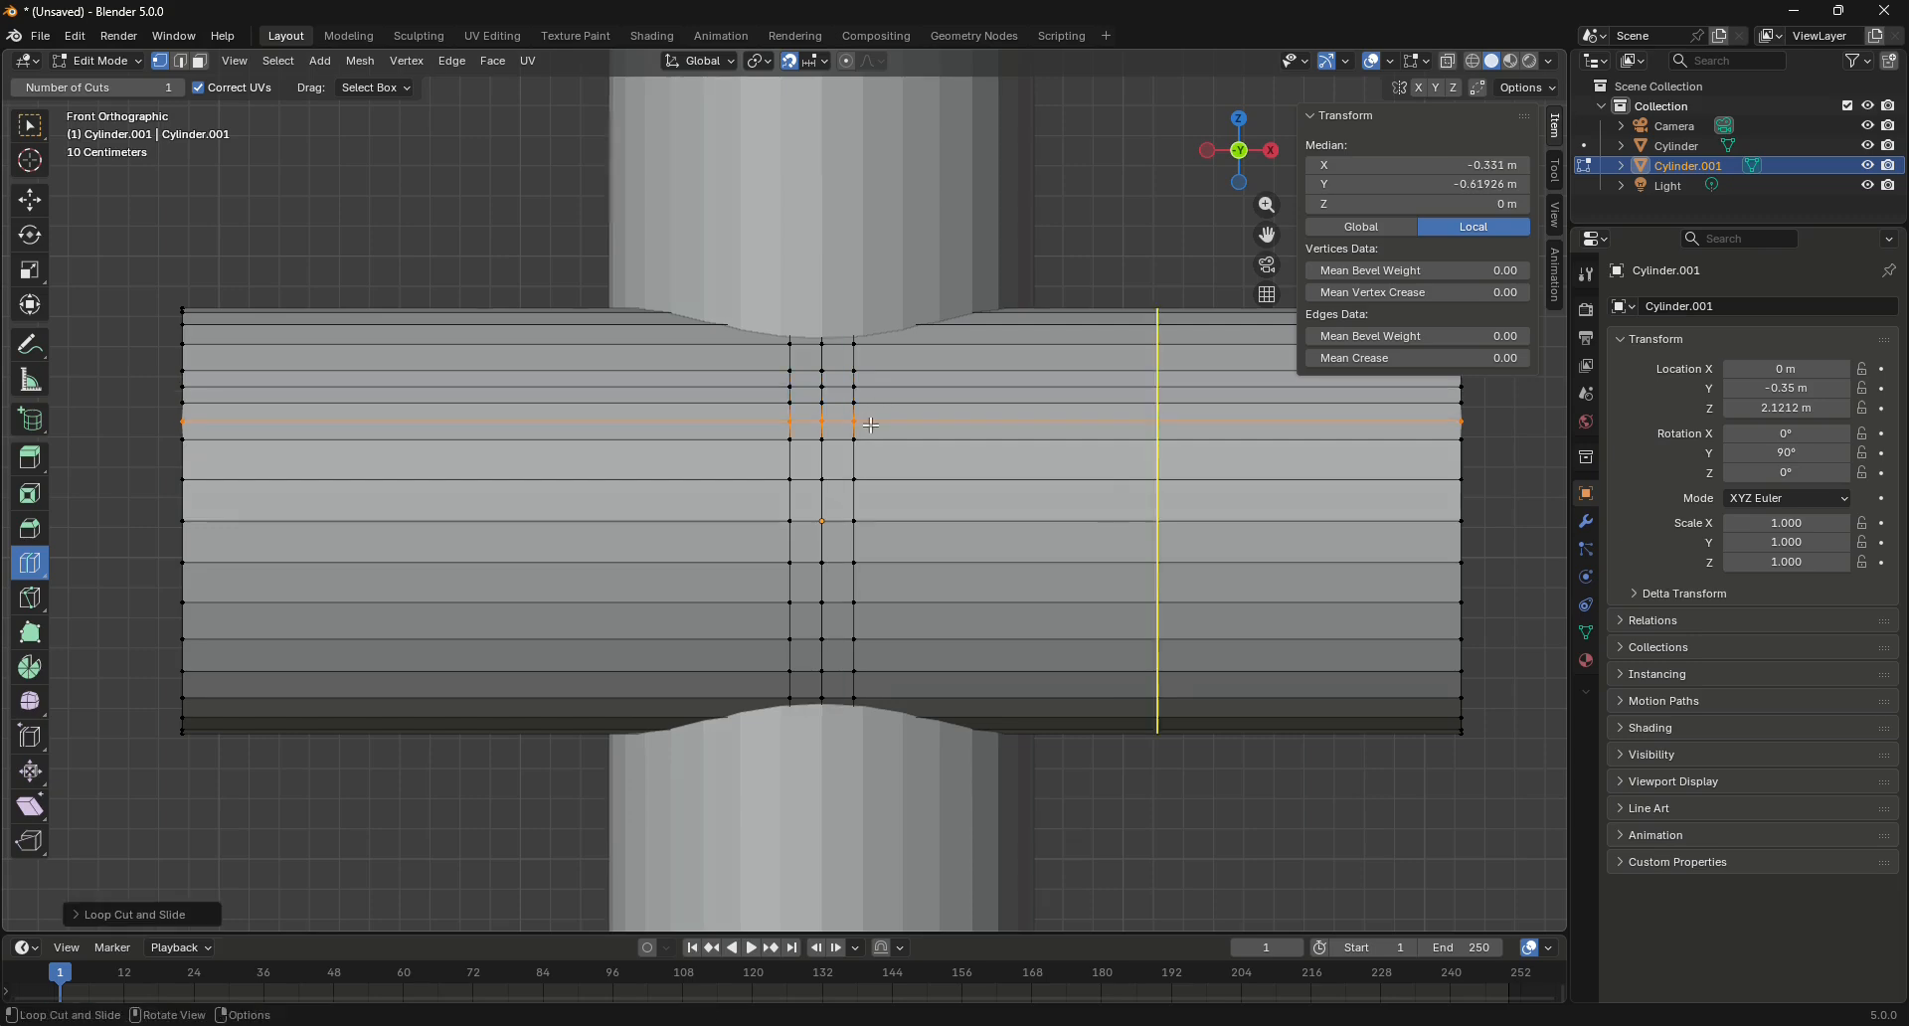
key("ctrl+z")
key("ctrl+z")
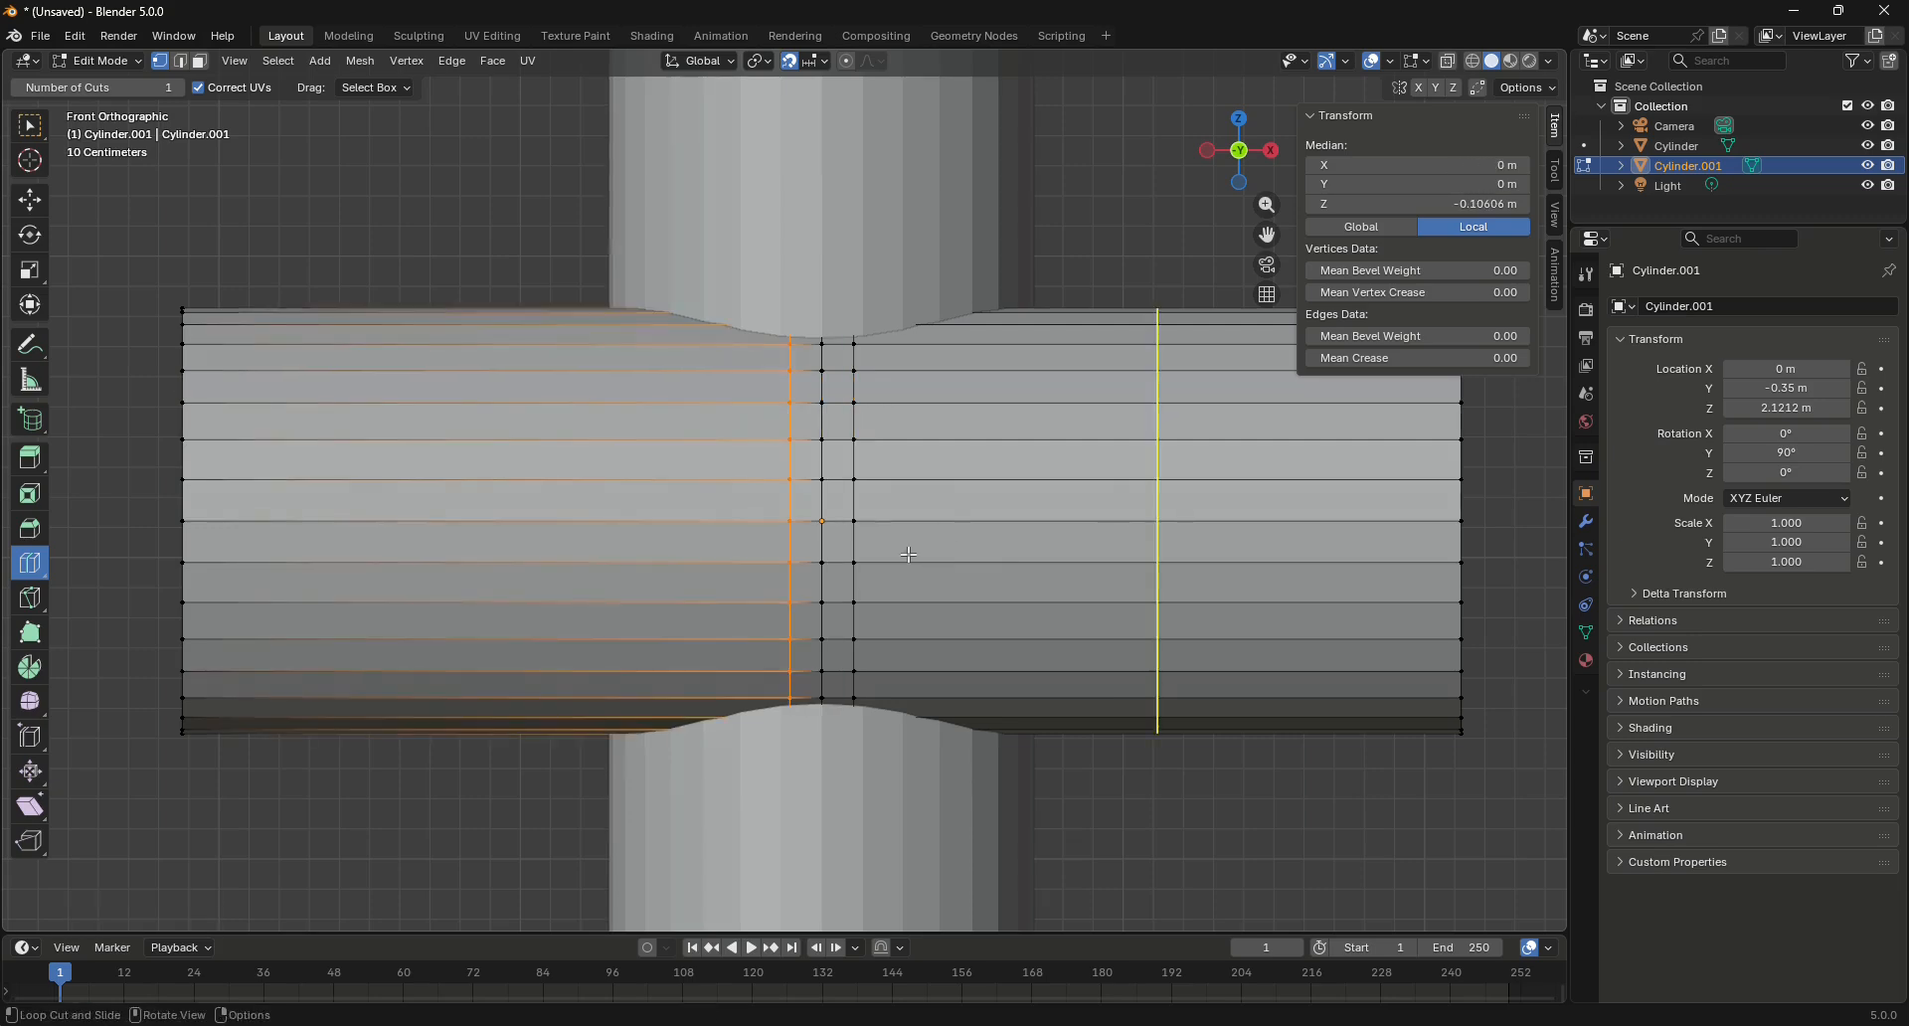
Select the edge loop just right of the horizontal cylinder's middle loop and assign its vertices to a new vertex group
left_click(29, 126)
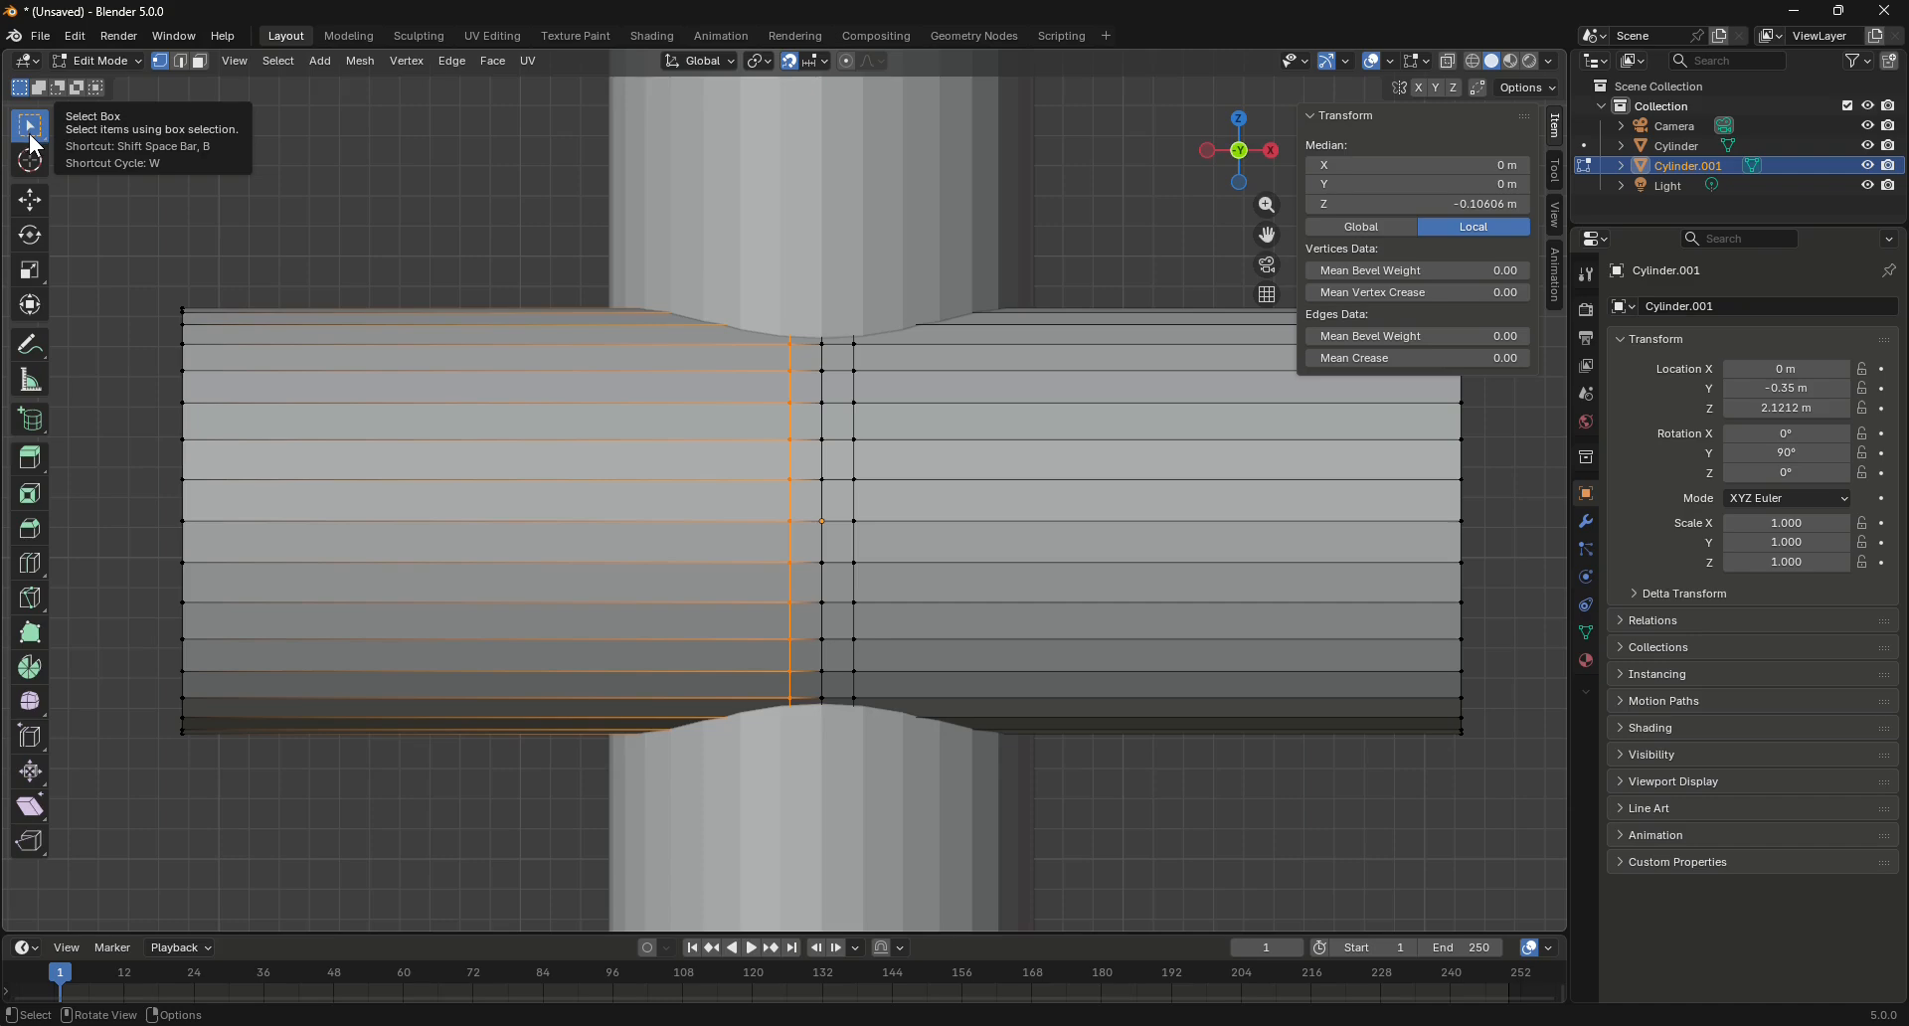
left_click(854, 389, "alt")
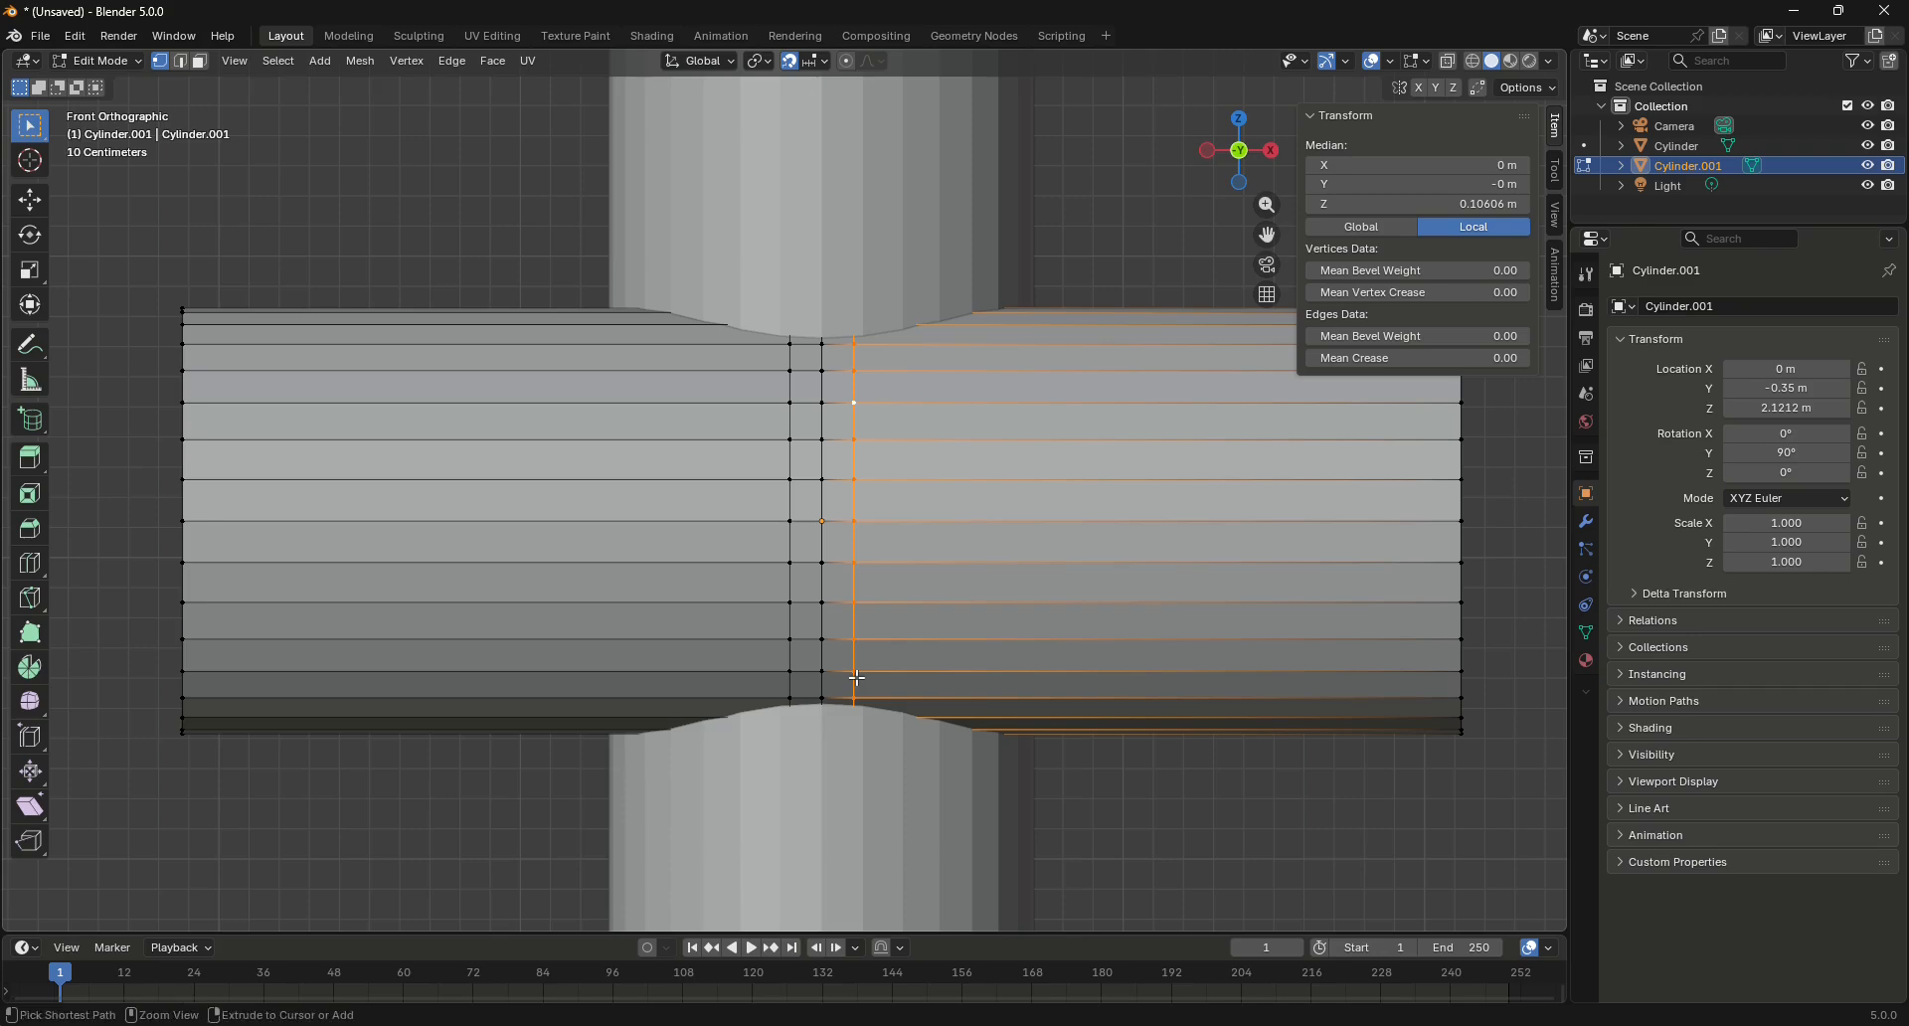
key("ctrl+g")
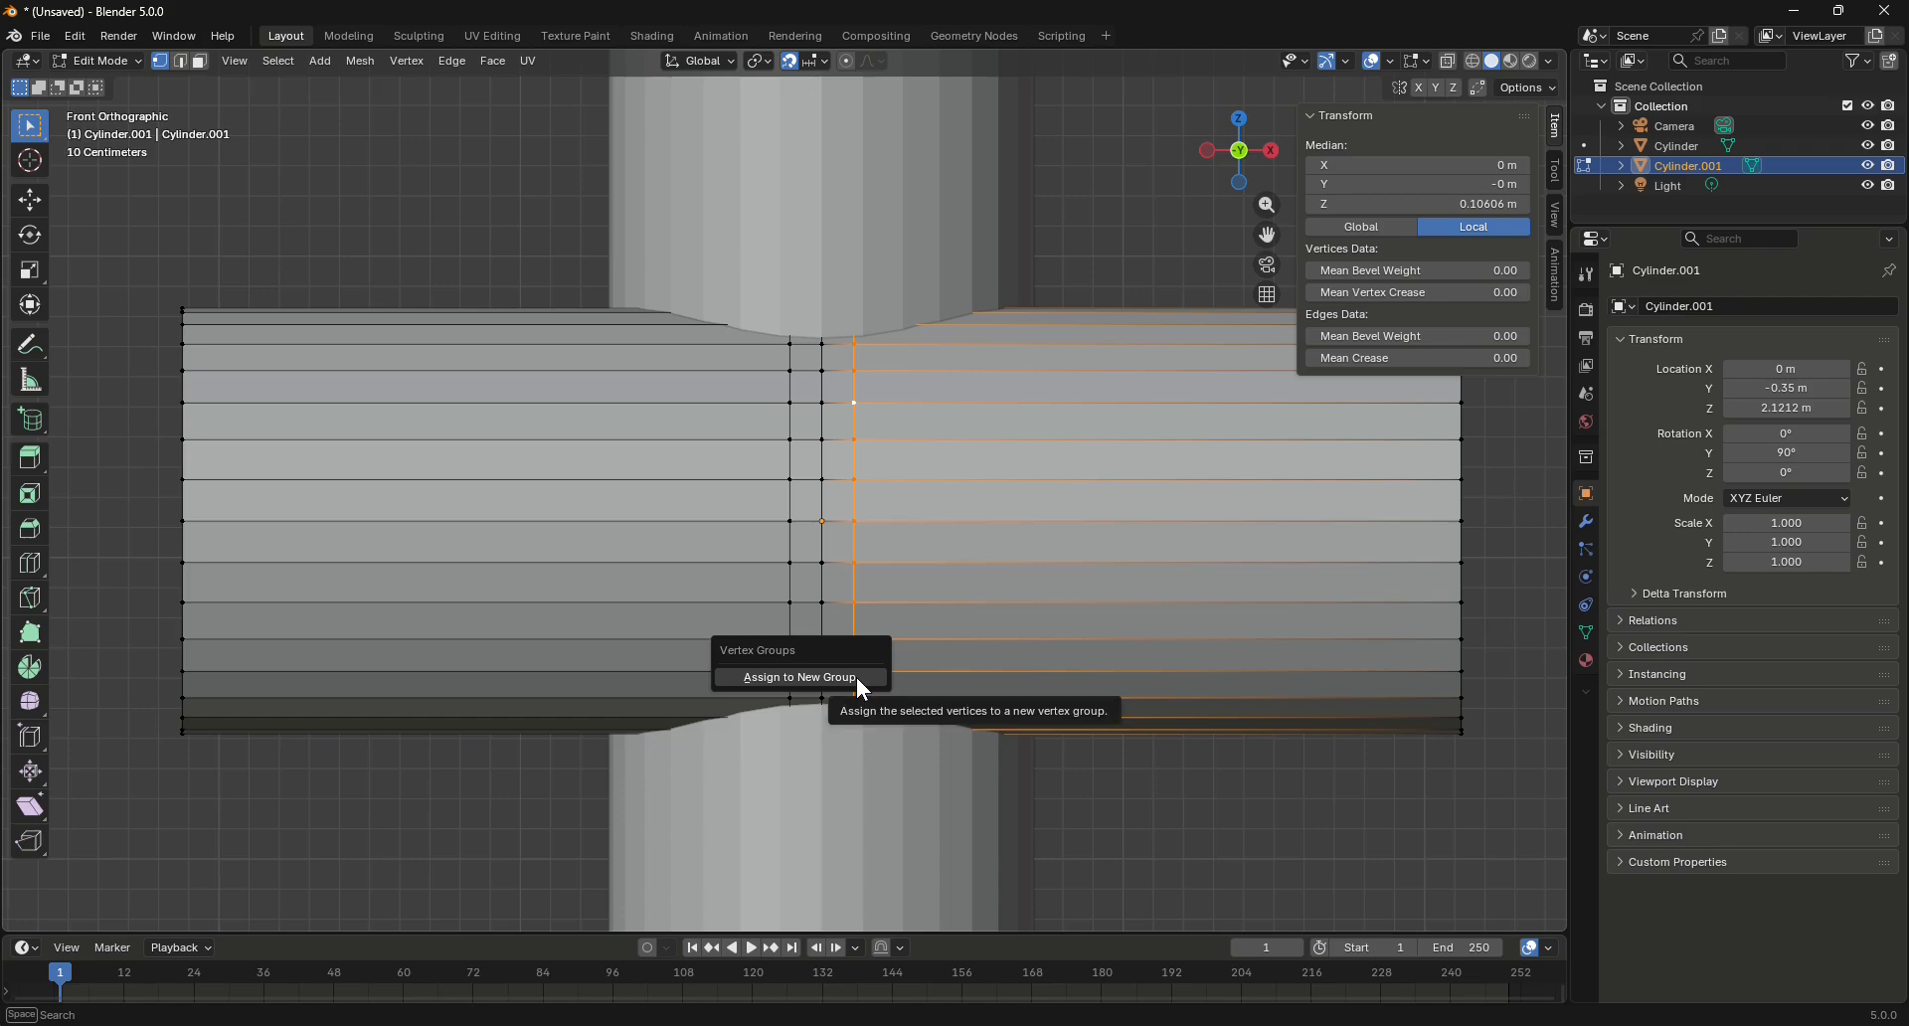
left_click(856, 677)
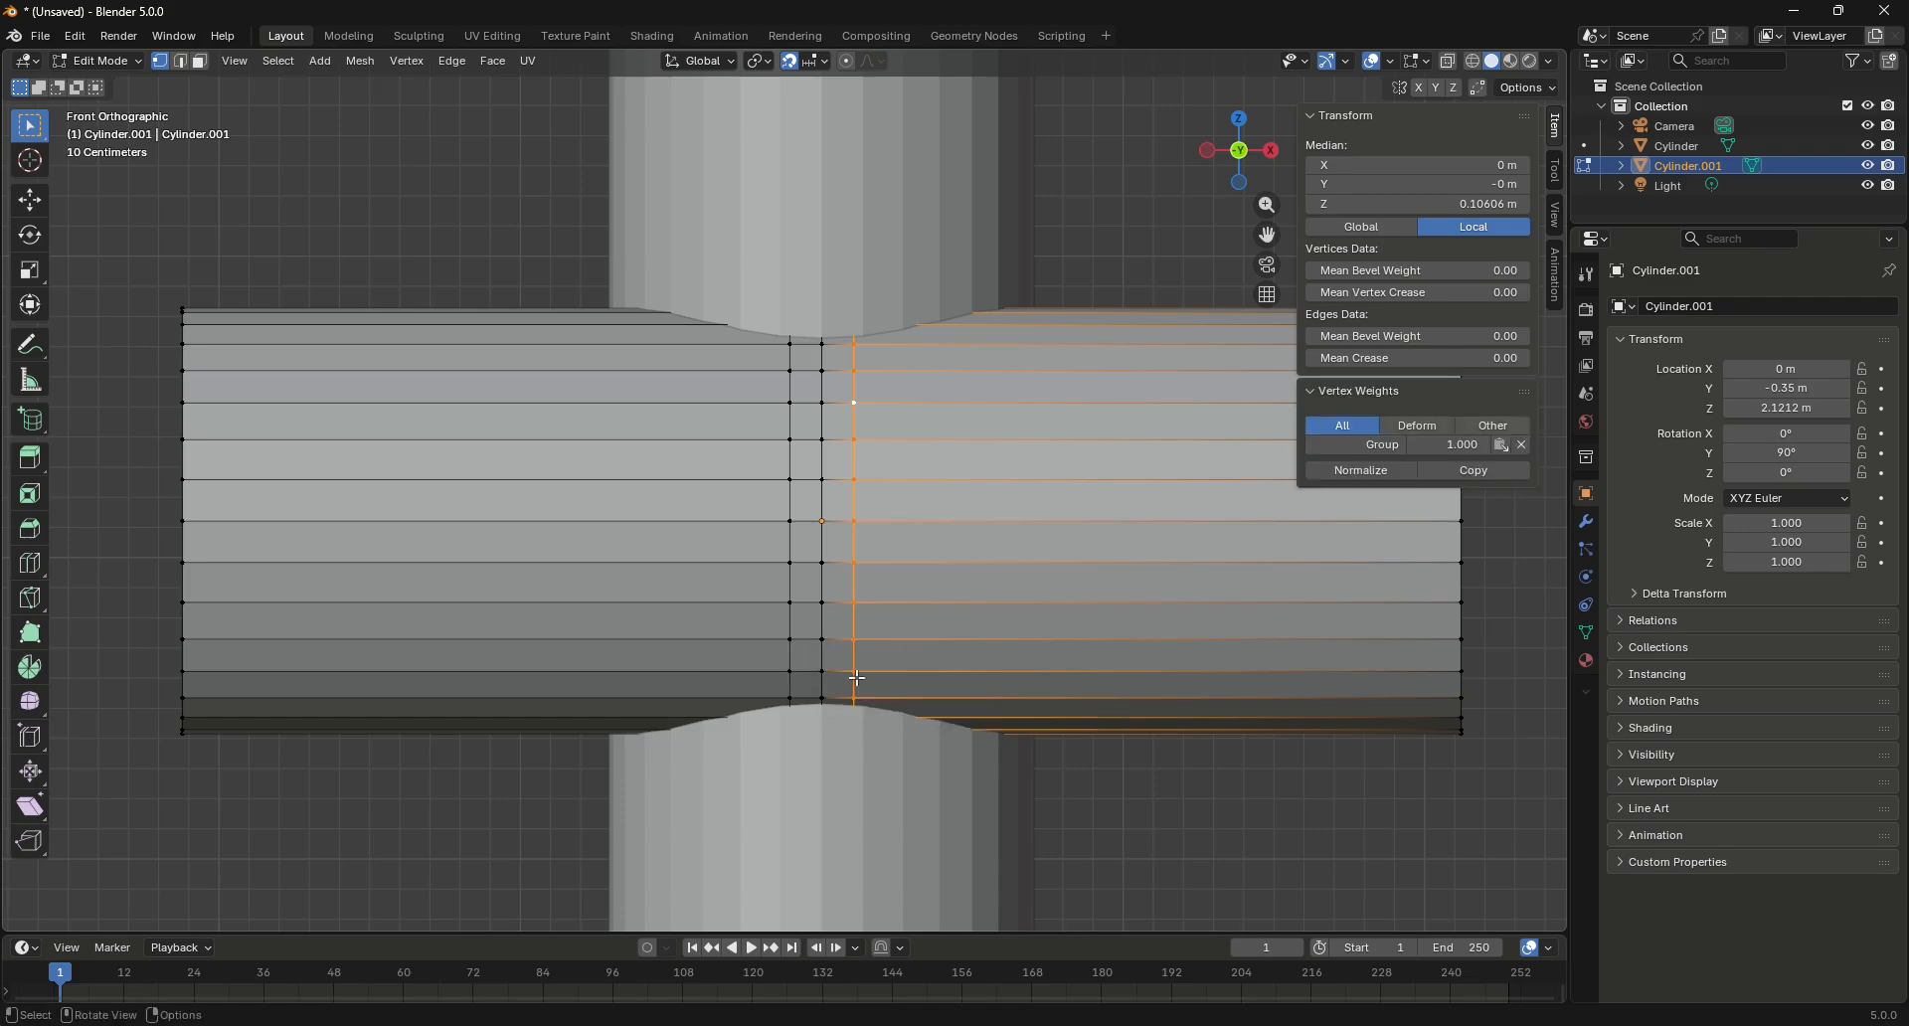
Select the edge loop just left of the horizontal cylinder's middle loop and assign it to a second new vertex group
left_click(790, 391, "alt")
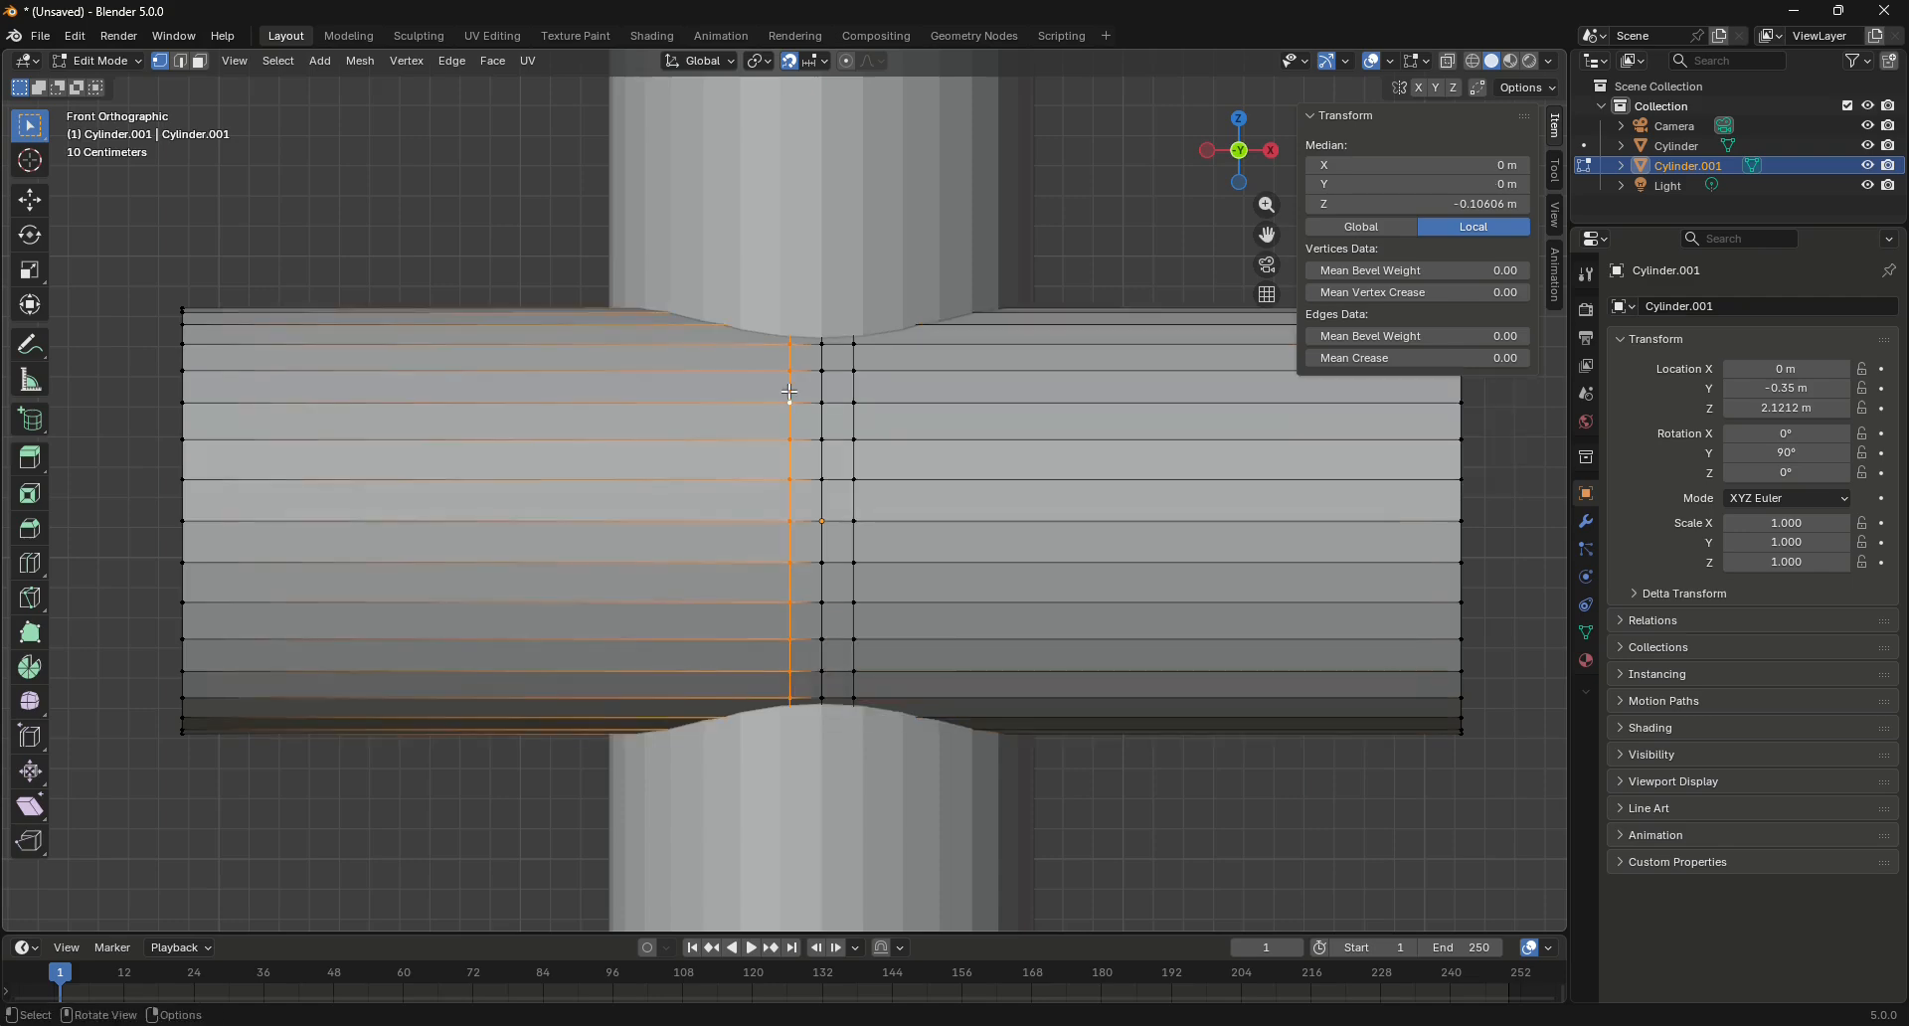
key("ctrl+g")
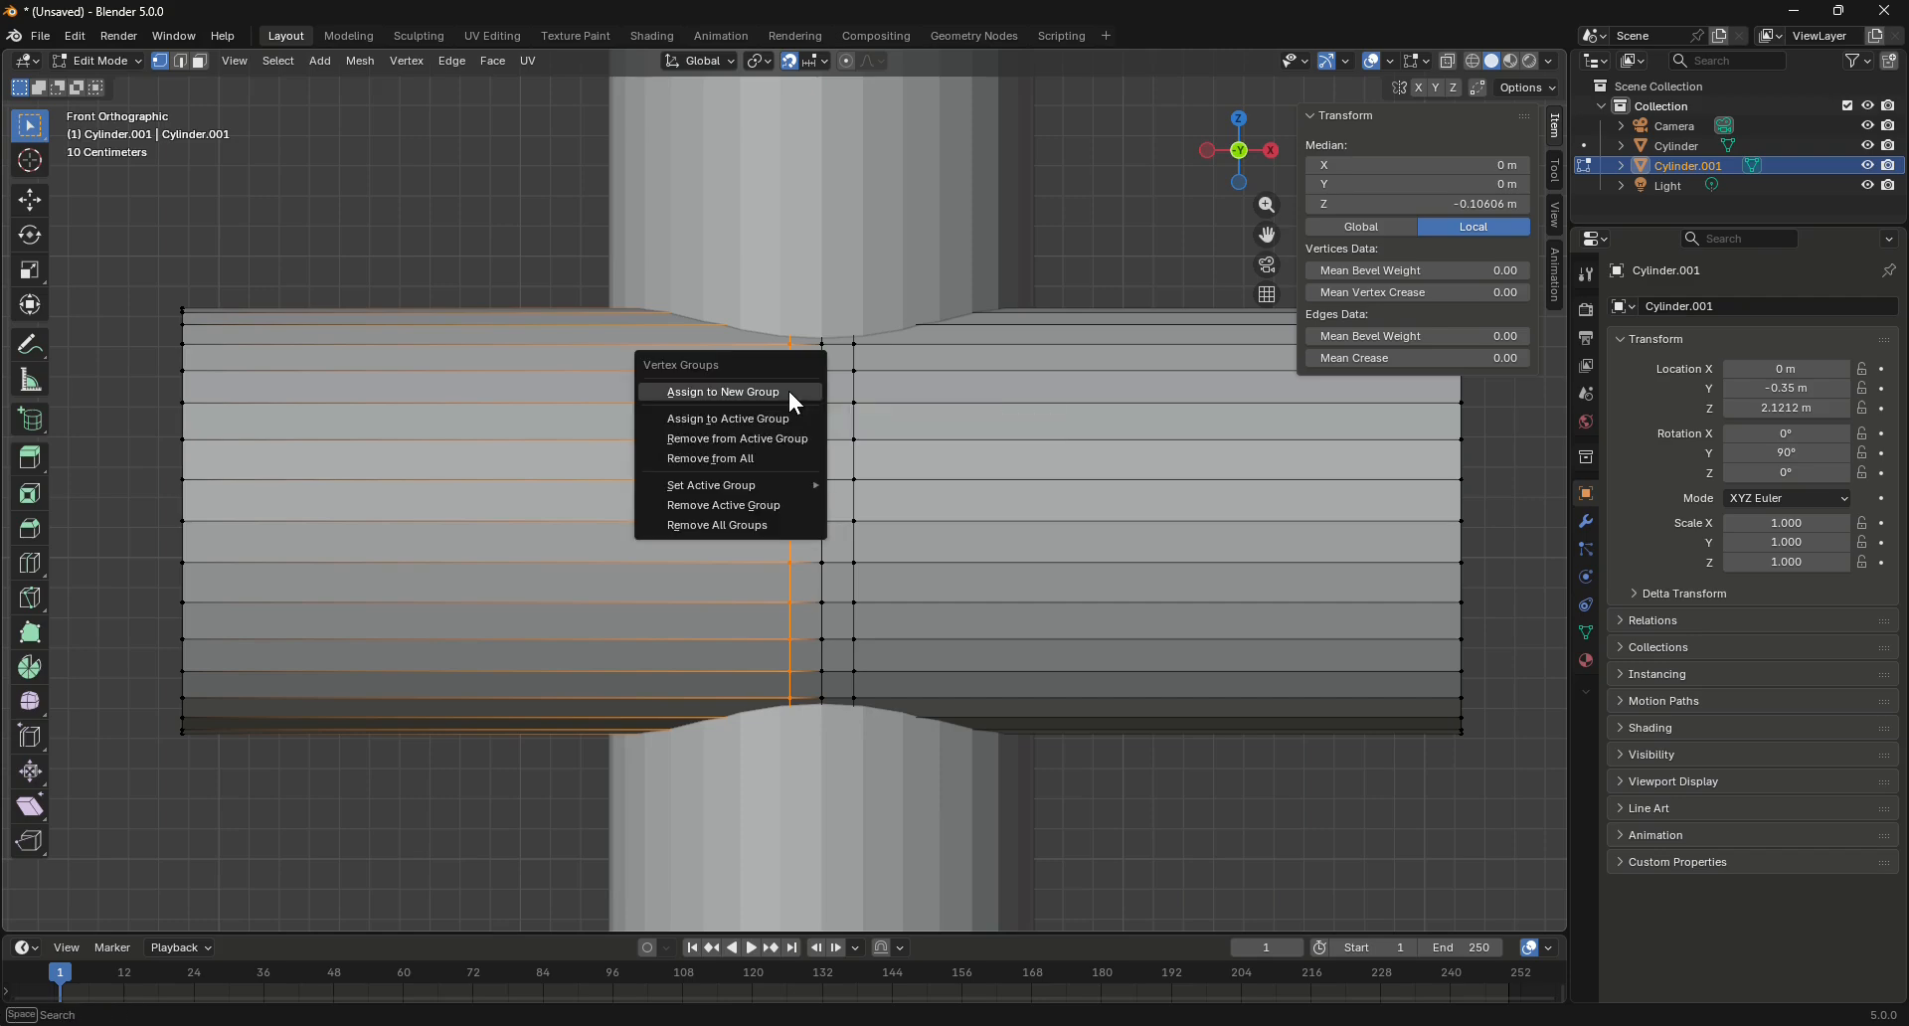
left_click(790, 391)
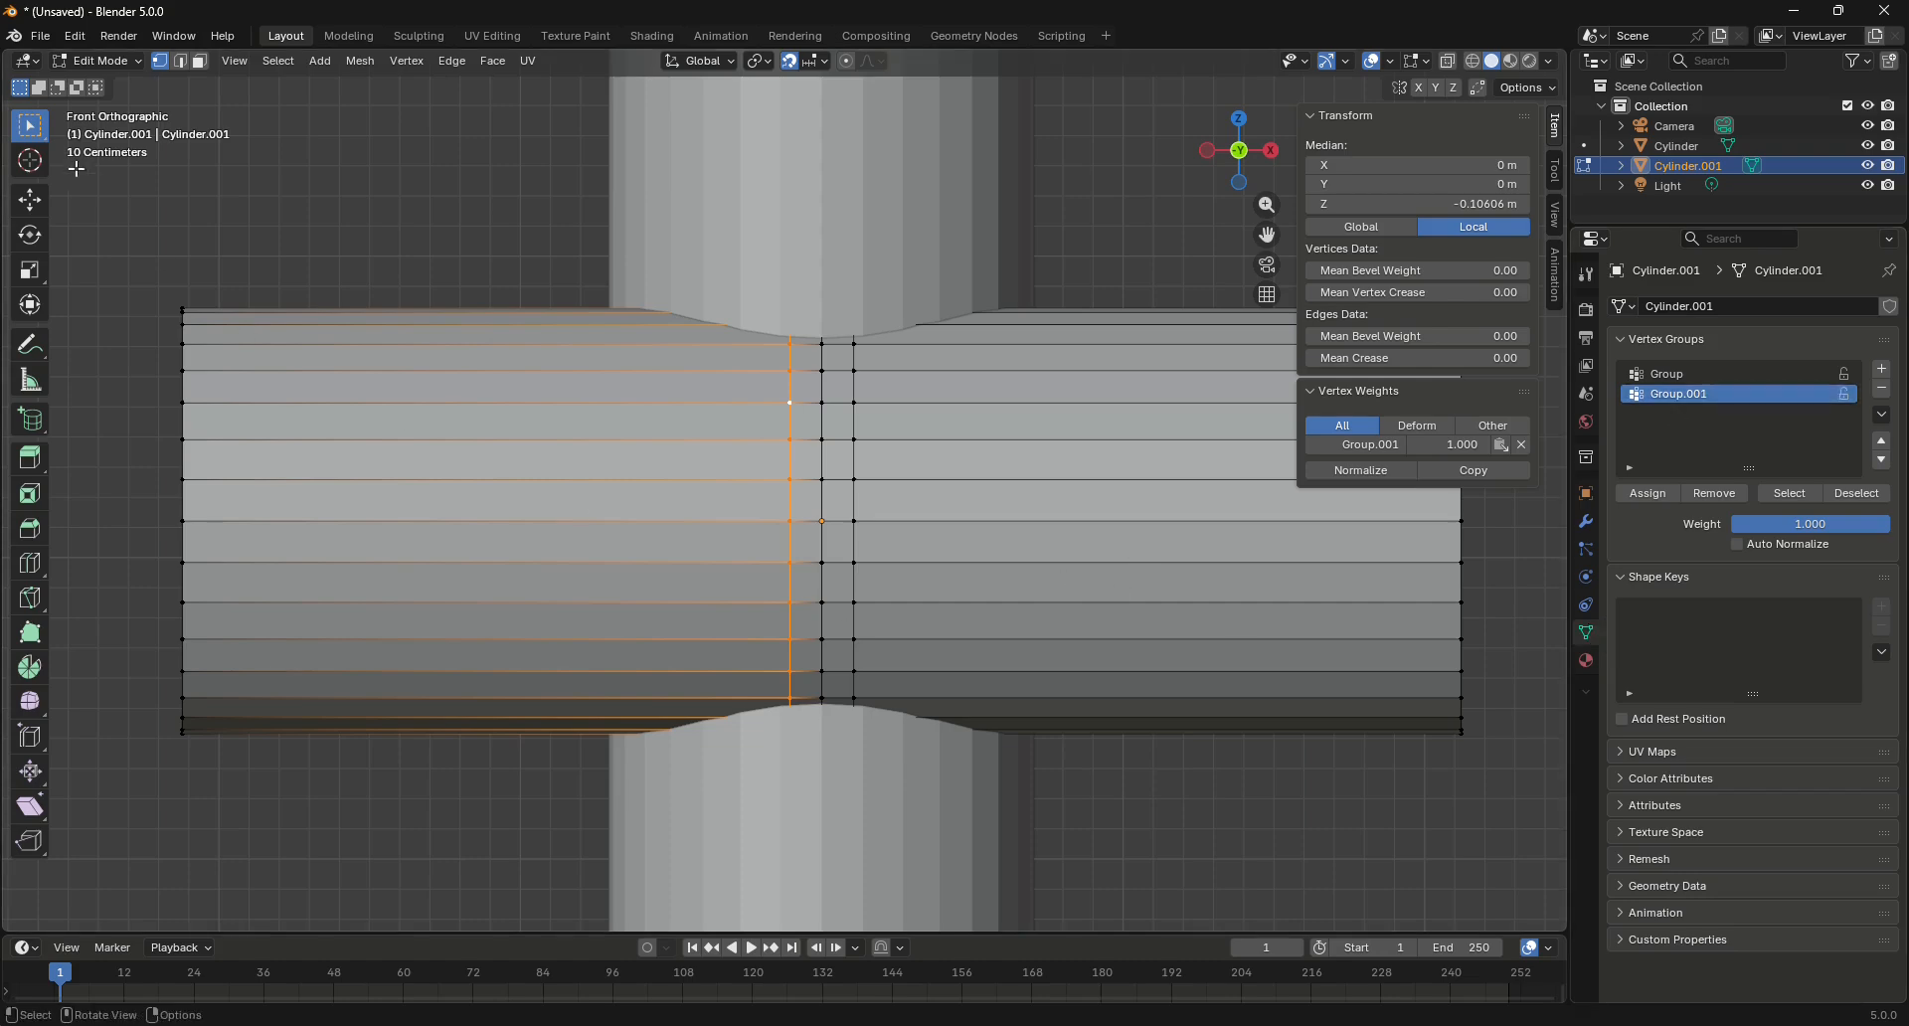
Switch to editing the upright cylinder in back view and add one loop cut around its middle
left_click(121, 62)
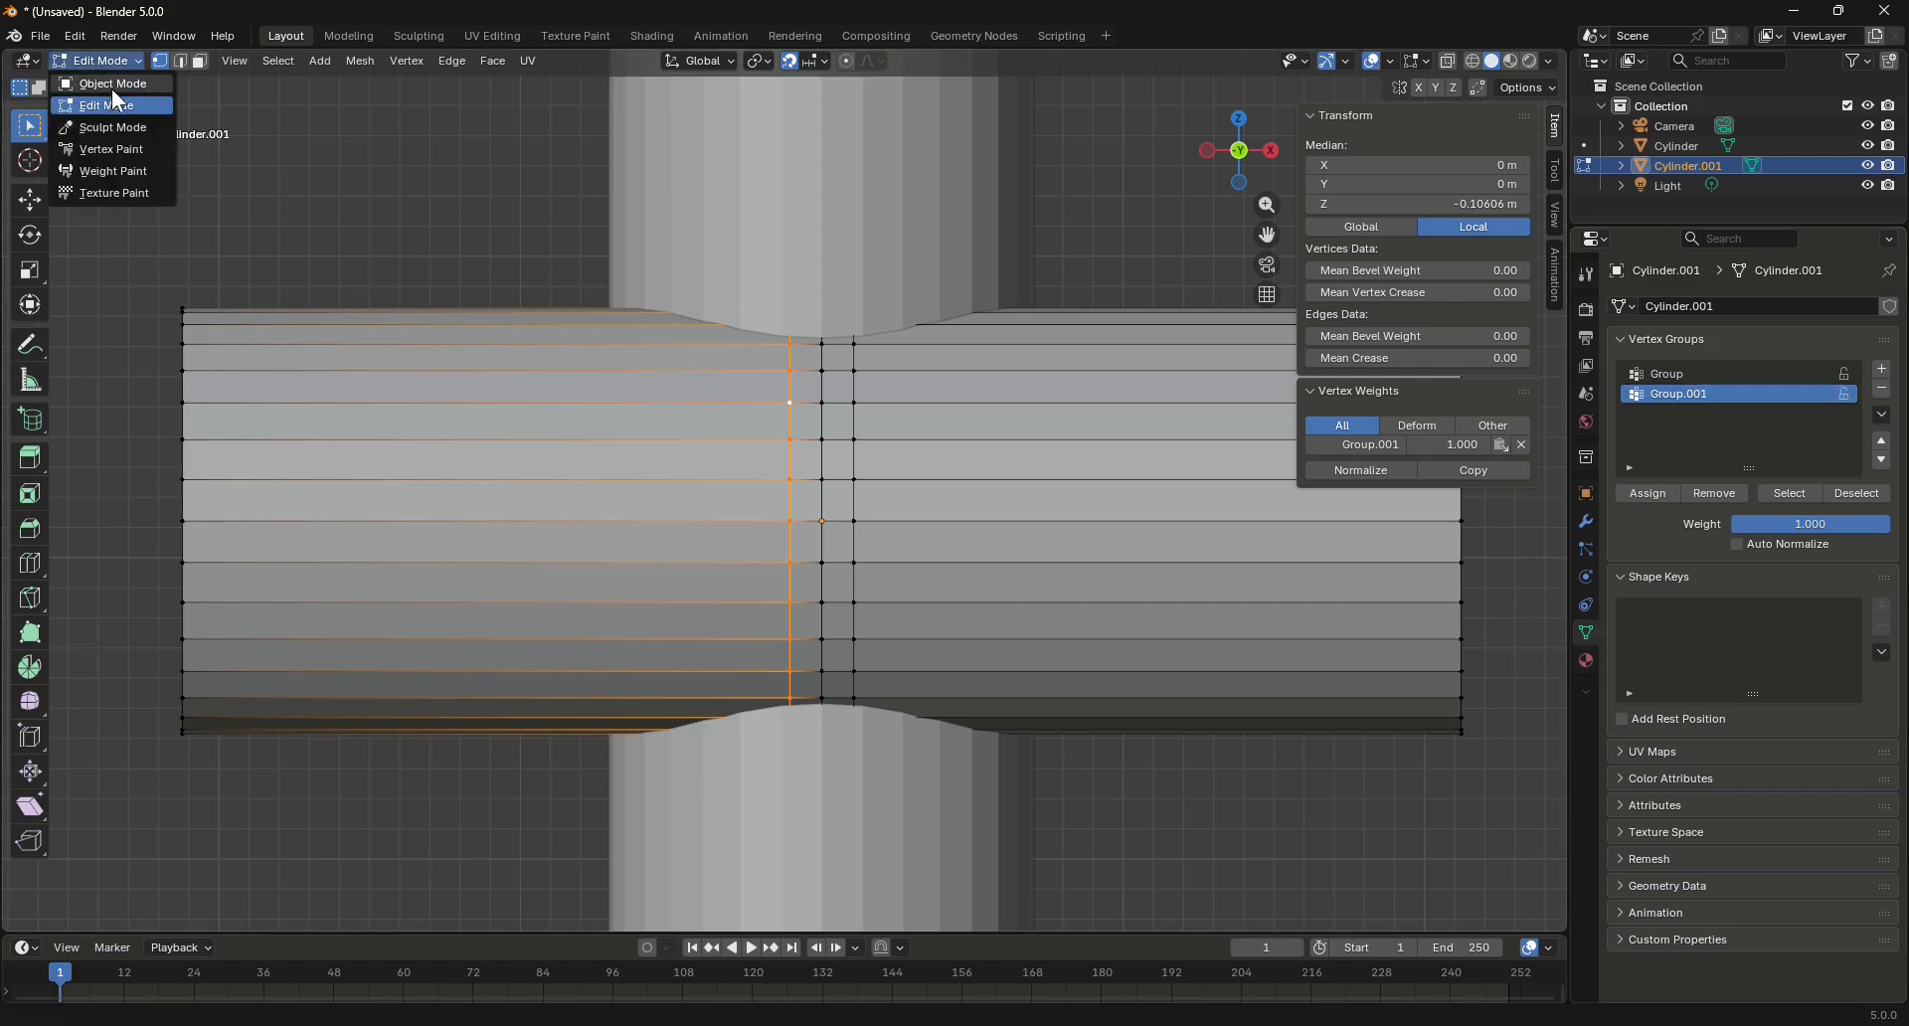
left_click(111, 85)
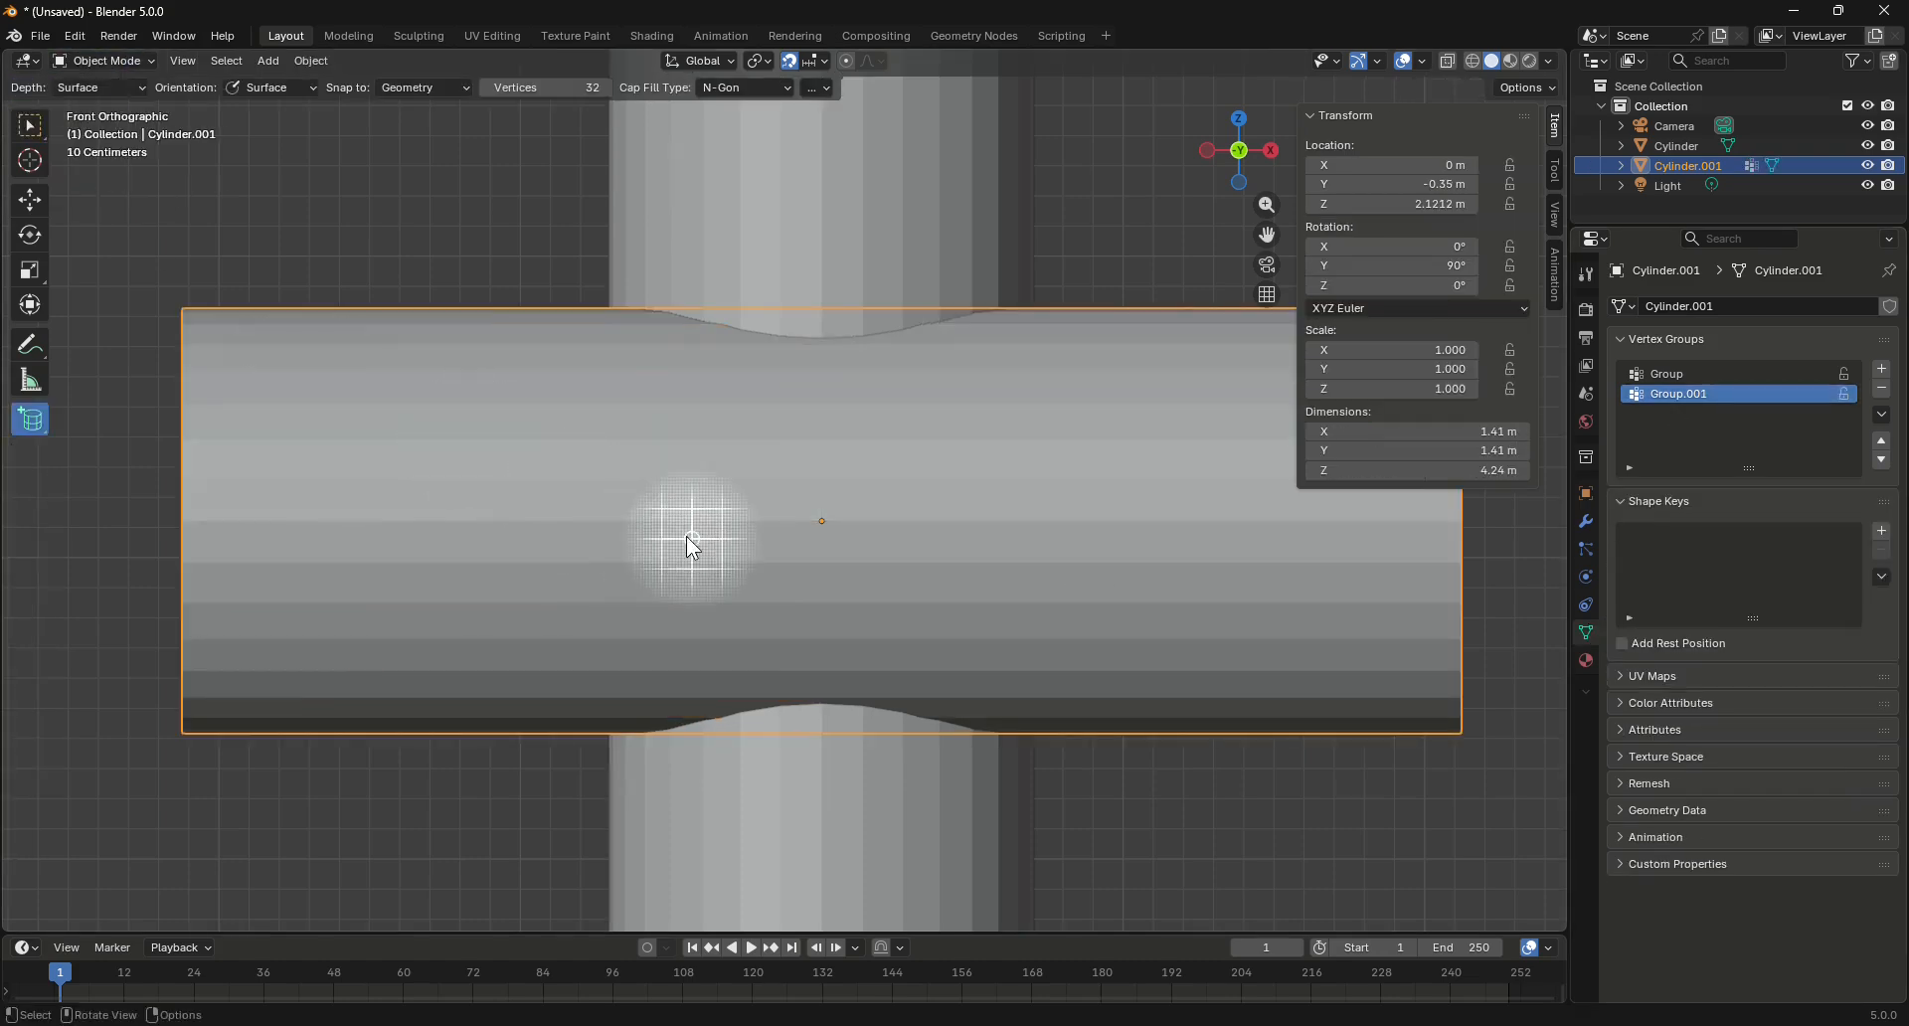
left_click(1241, 157)
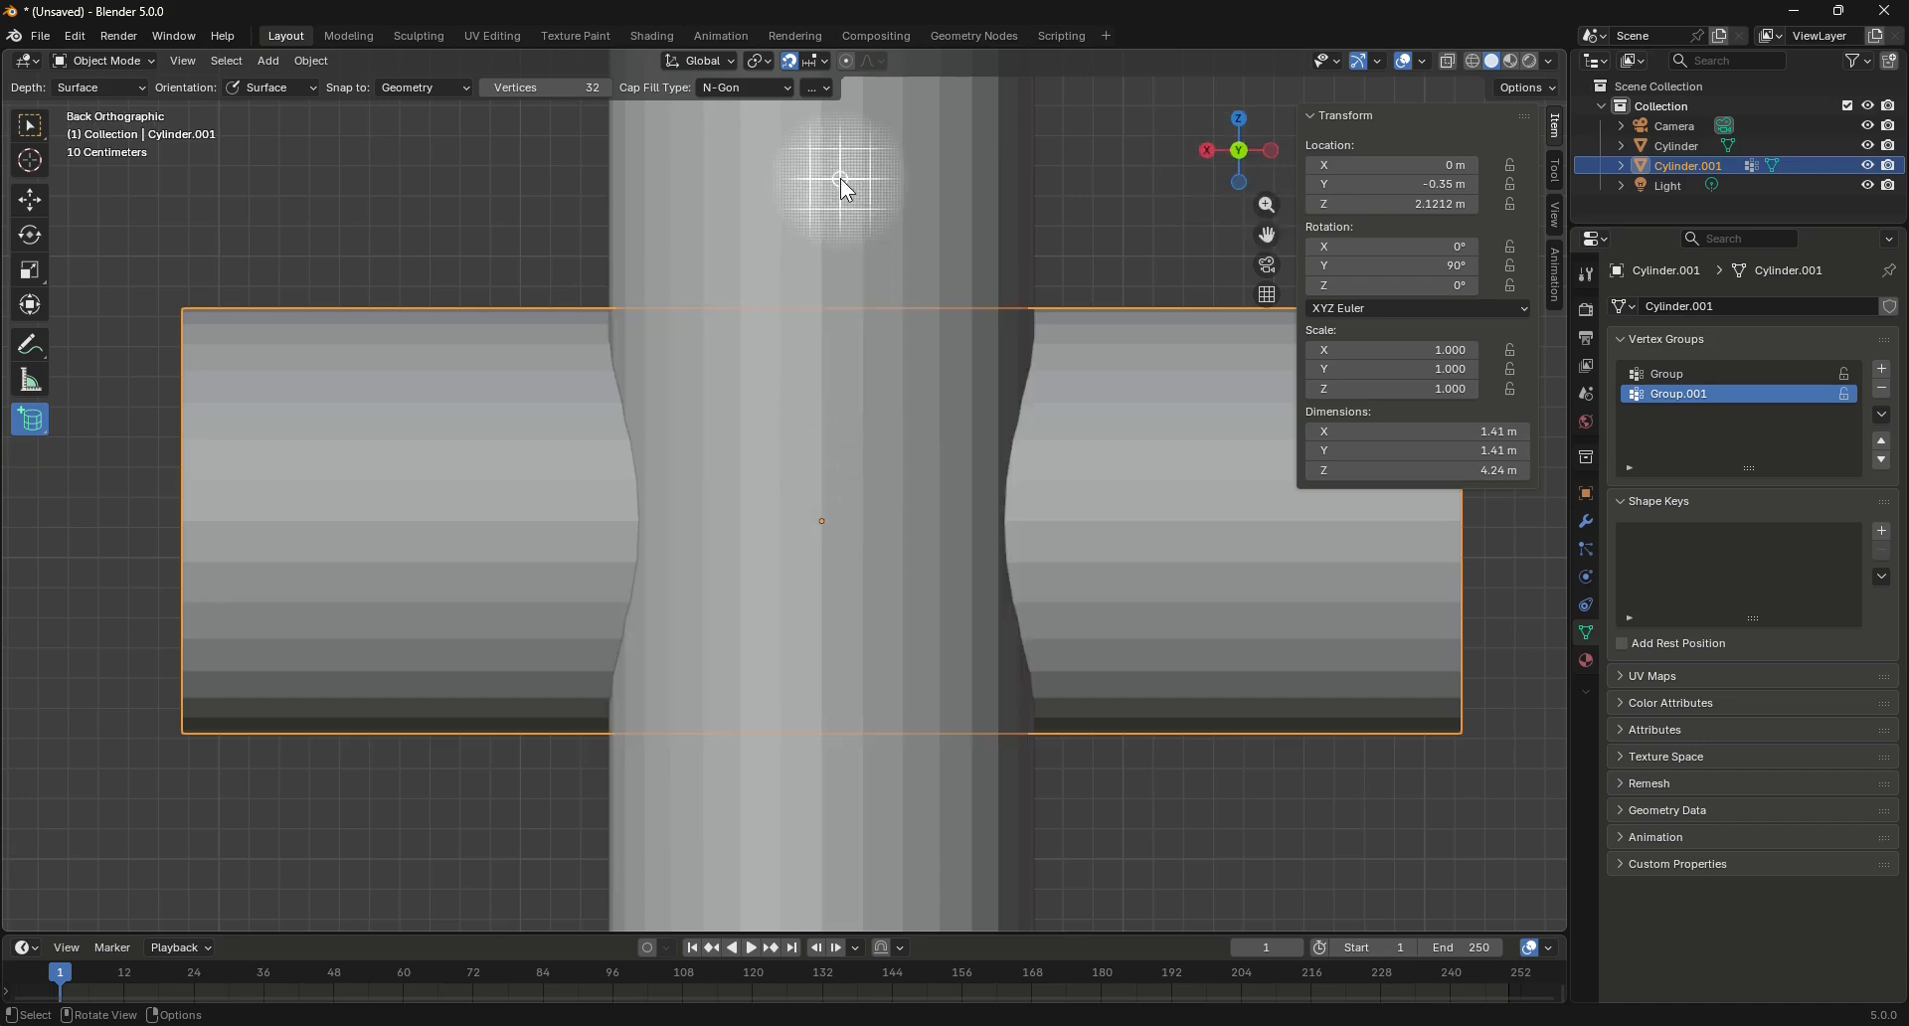
left_click(910, 877)
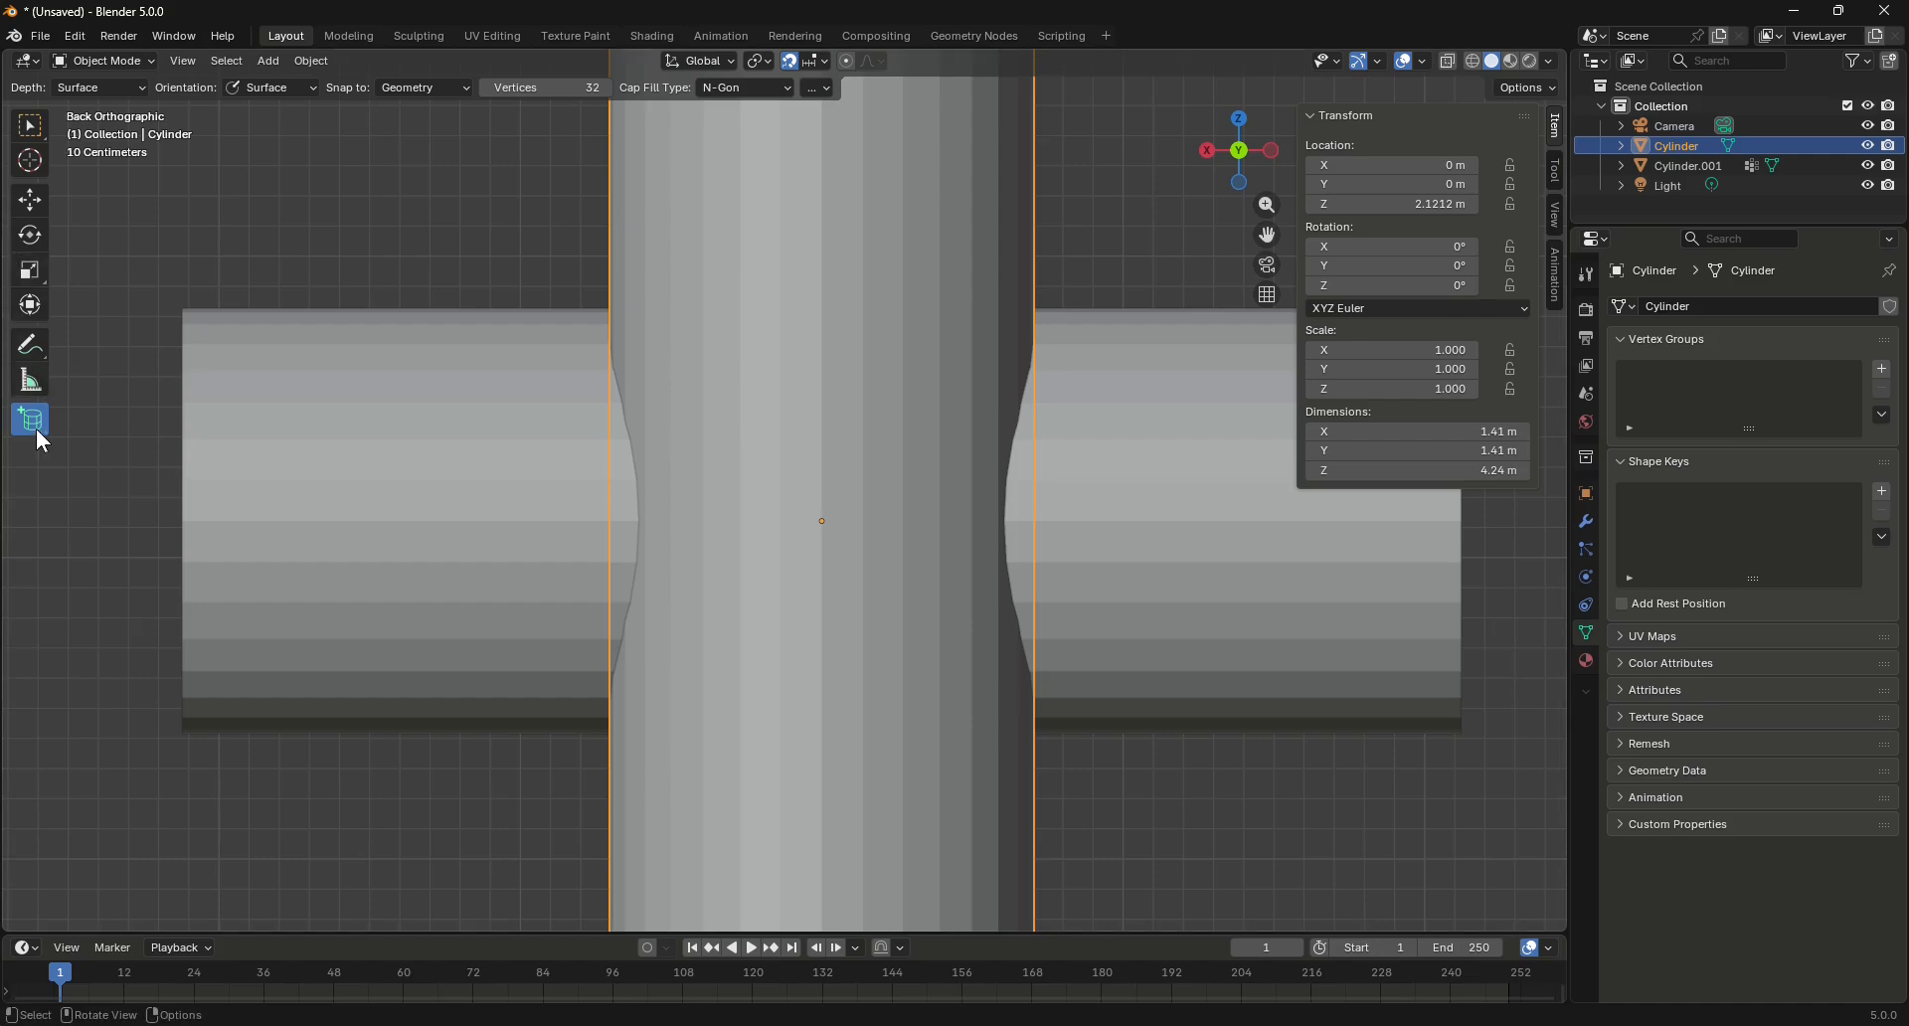
left_click(109, 61)
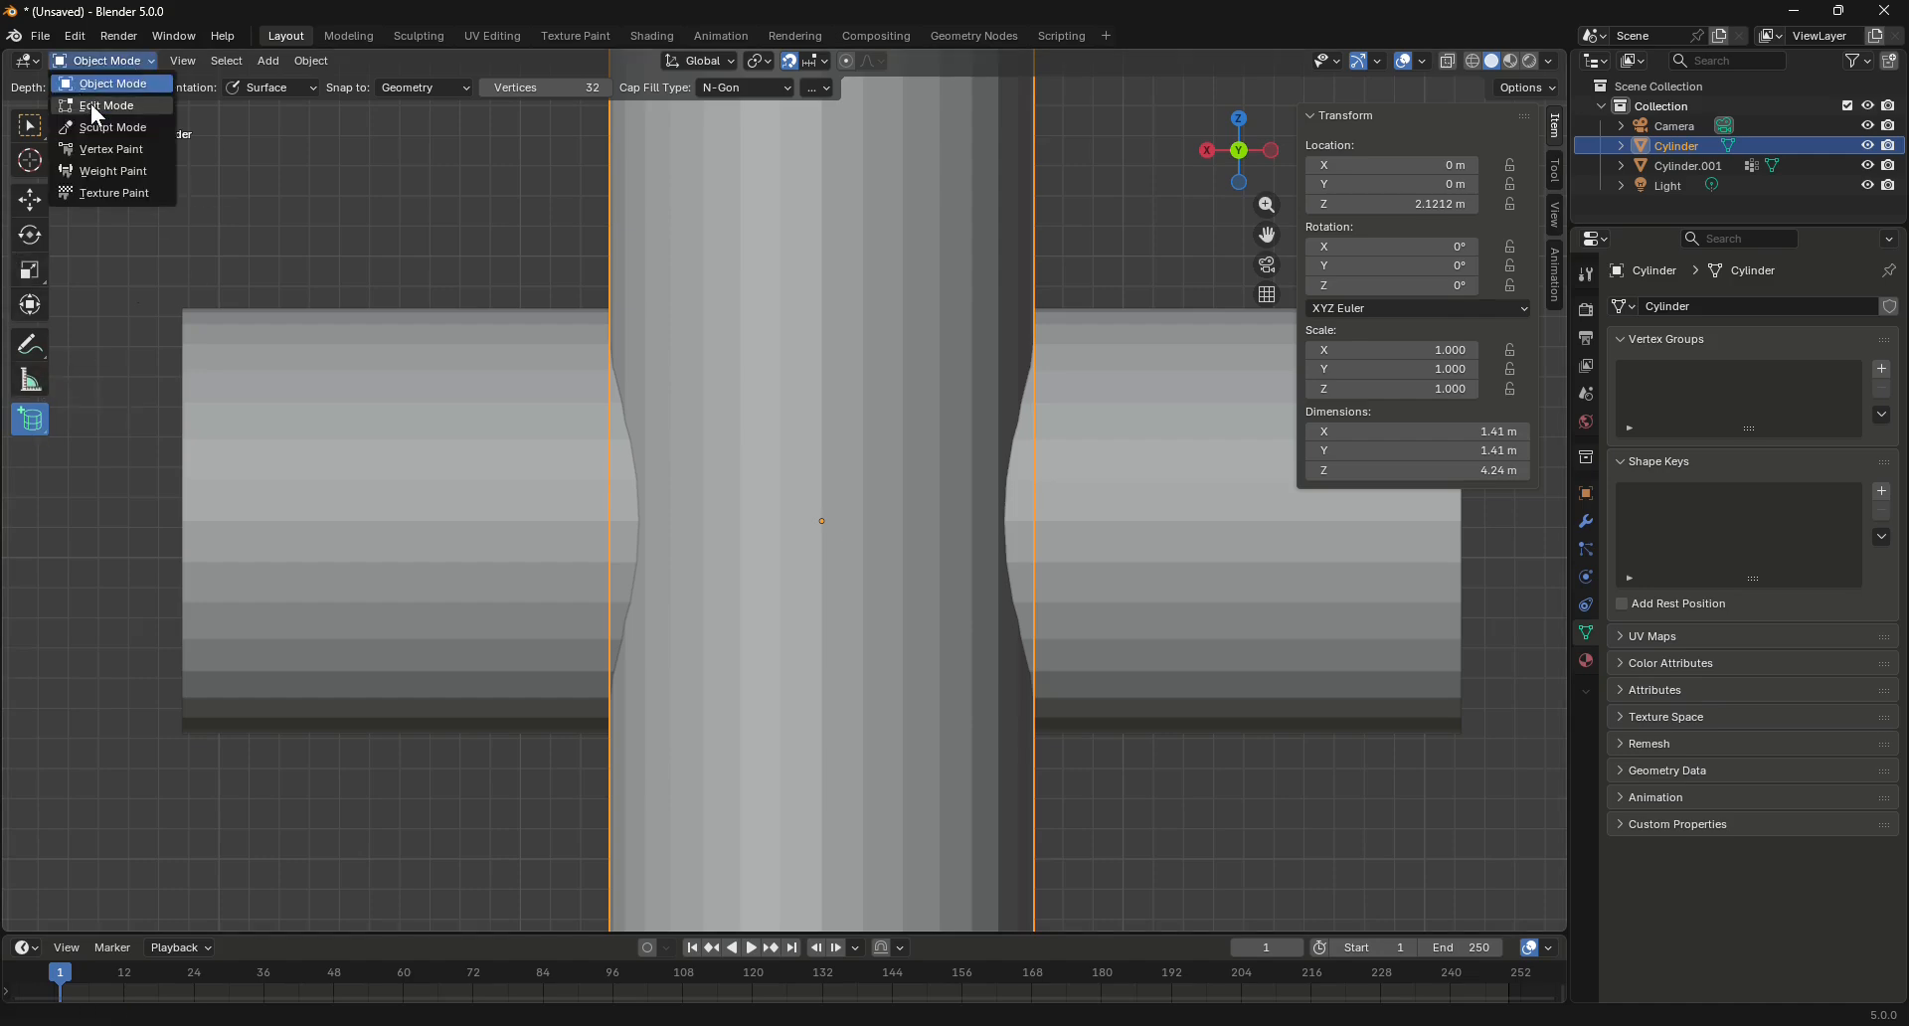
left_click(85, 104)
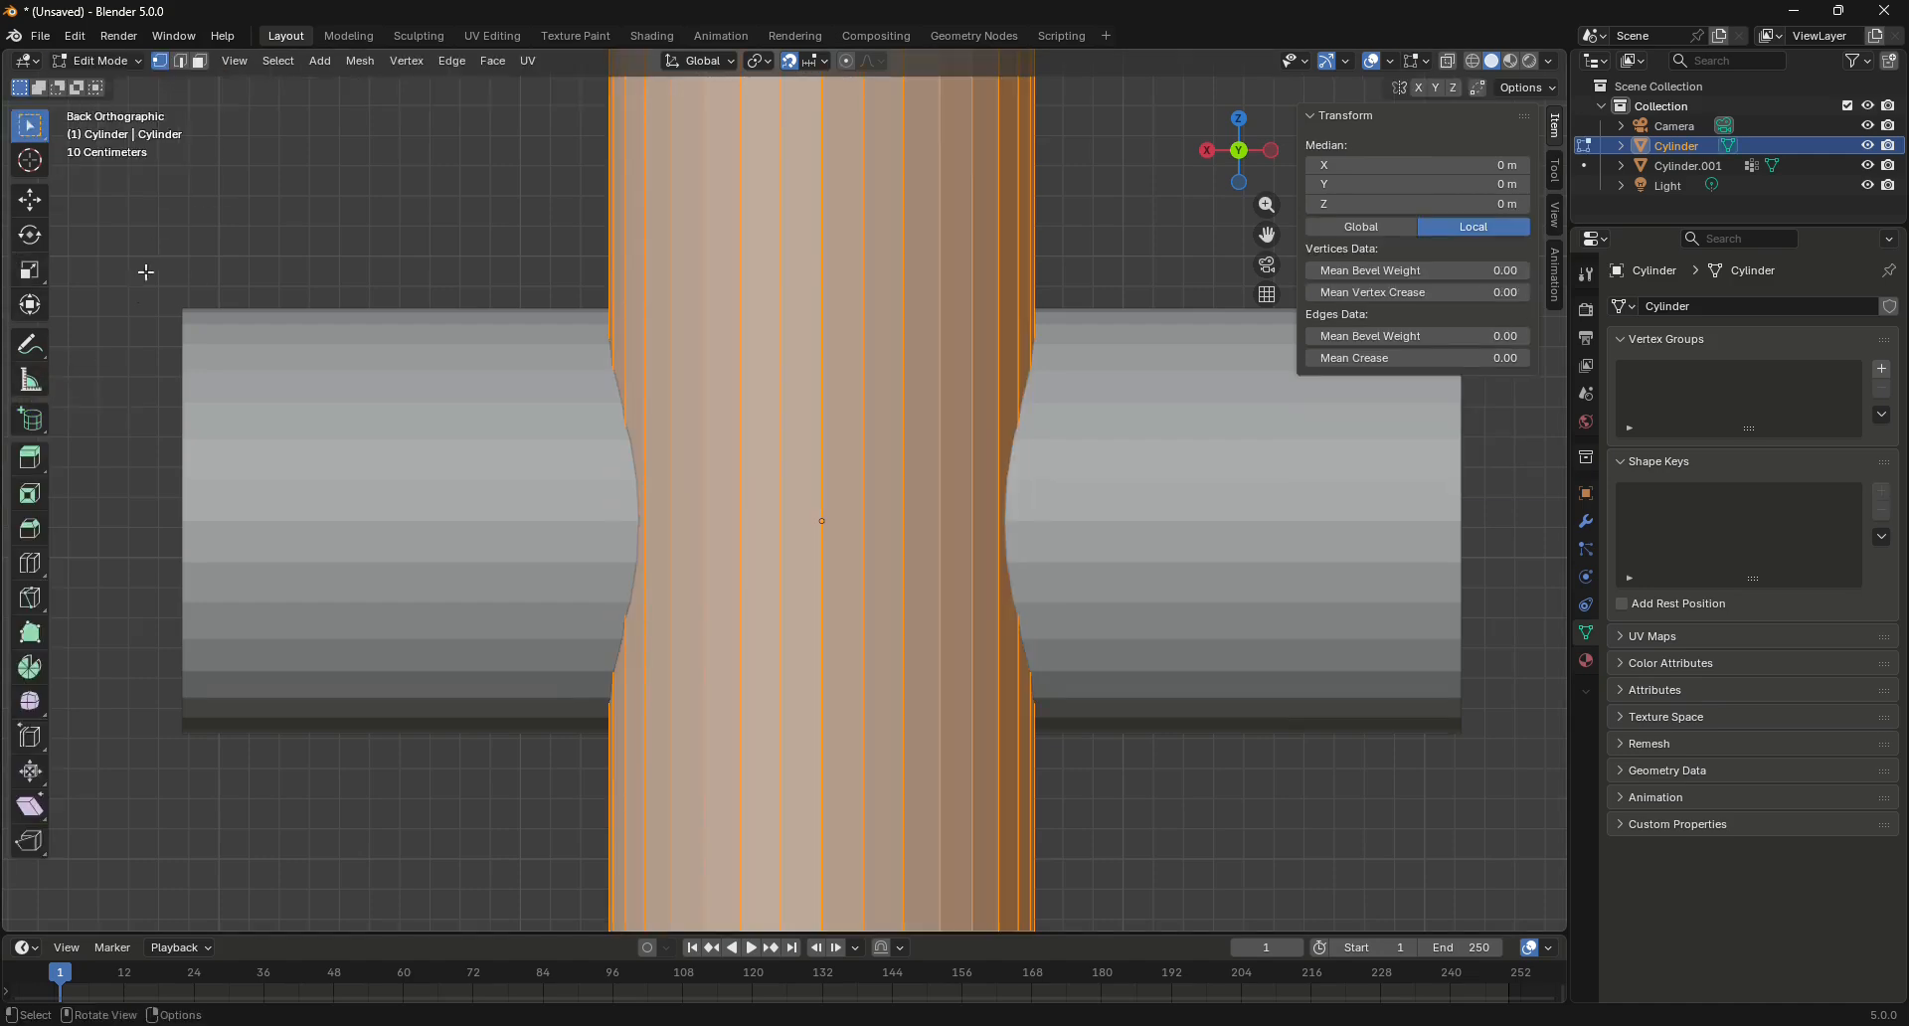
left_click(30, 562)
left_click_drag(820, 520, 820, 520)
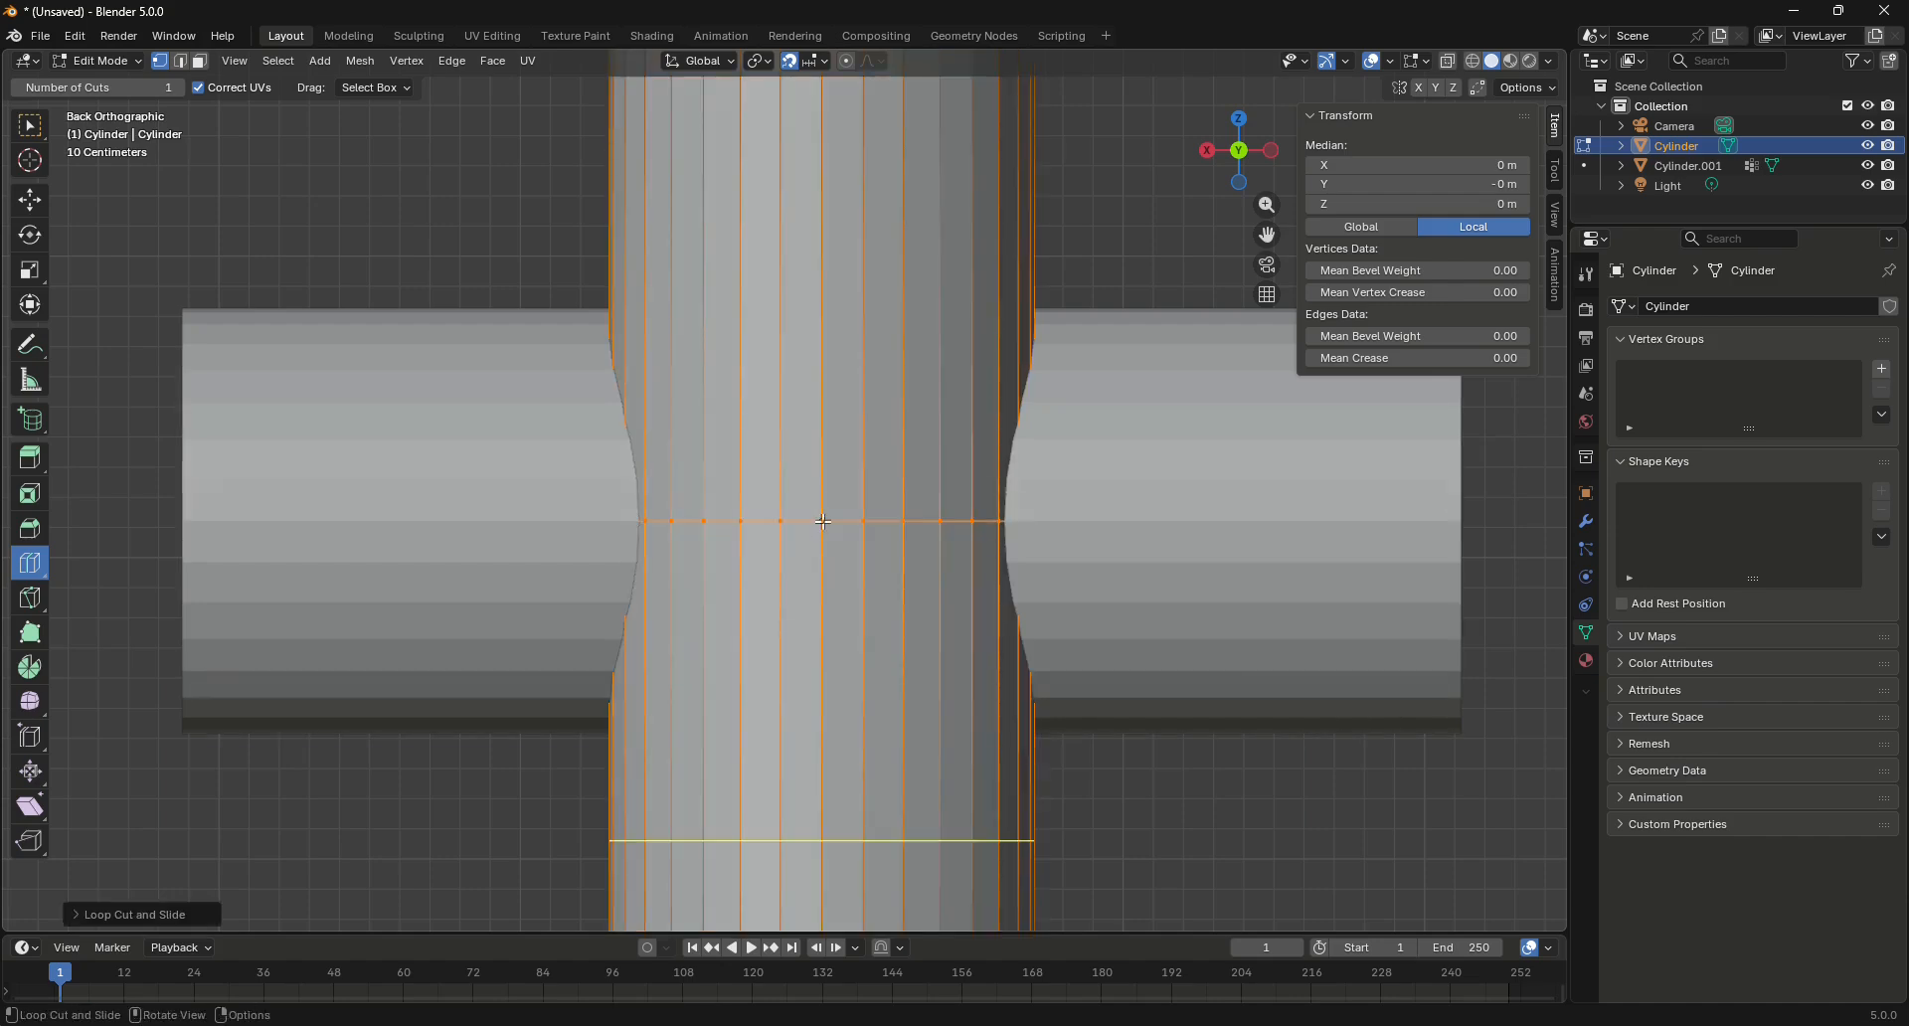
Add a loop cut about 0.106 m above the upright cylinder's middle loop and assign it to a new vertex group
left_click_drag(822, 234, 822, 476)
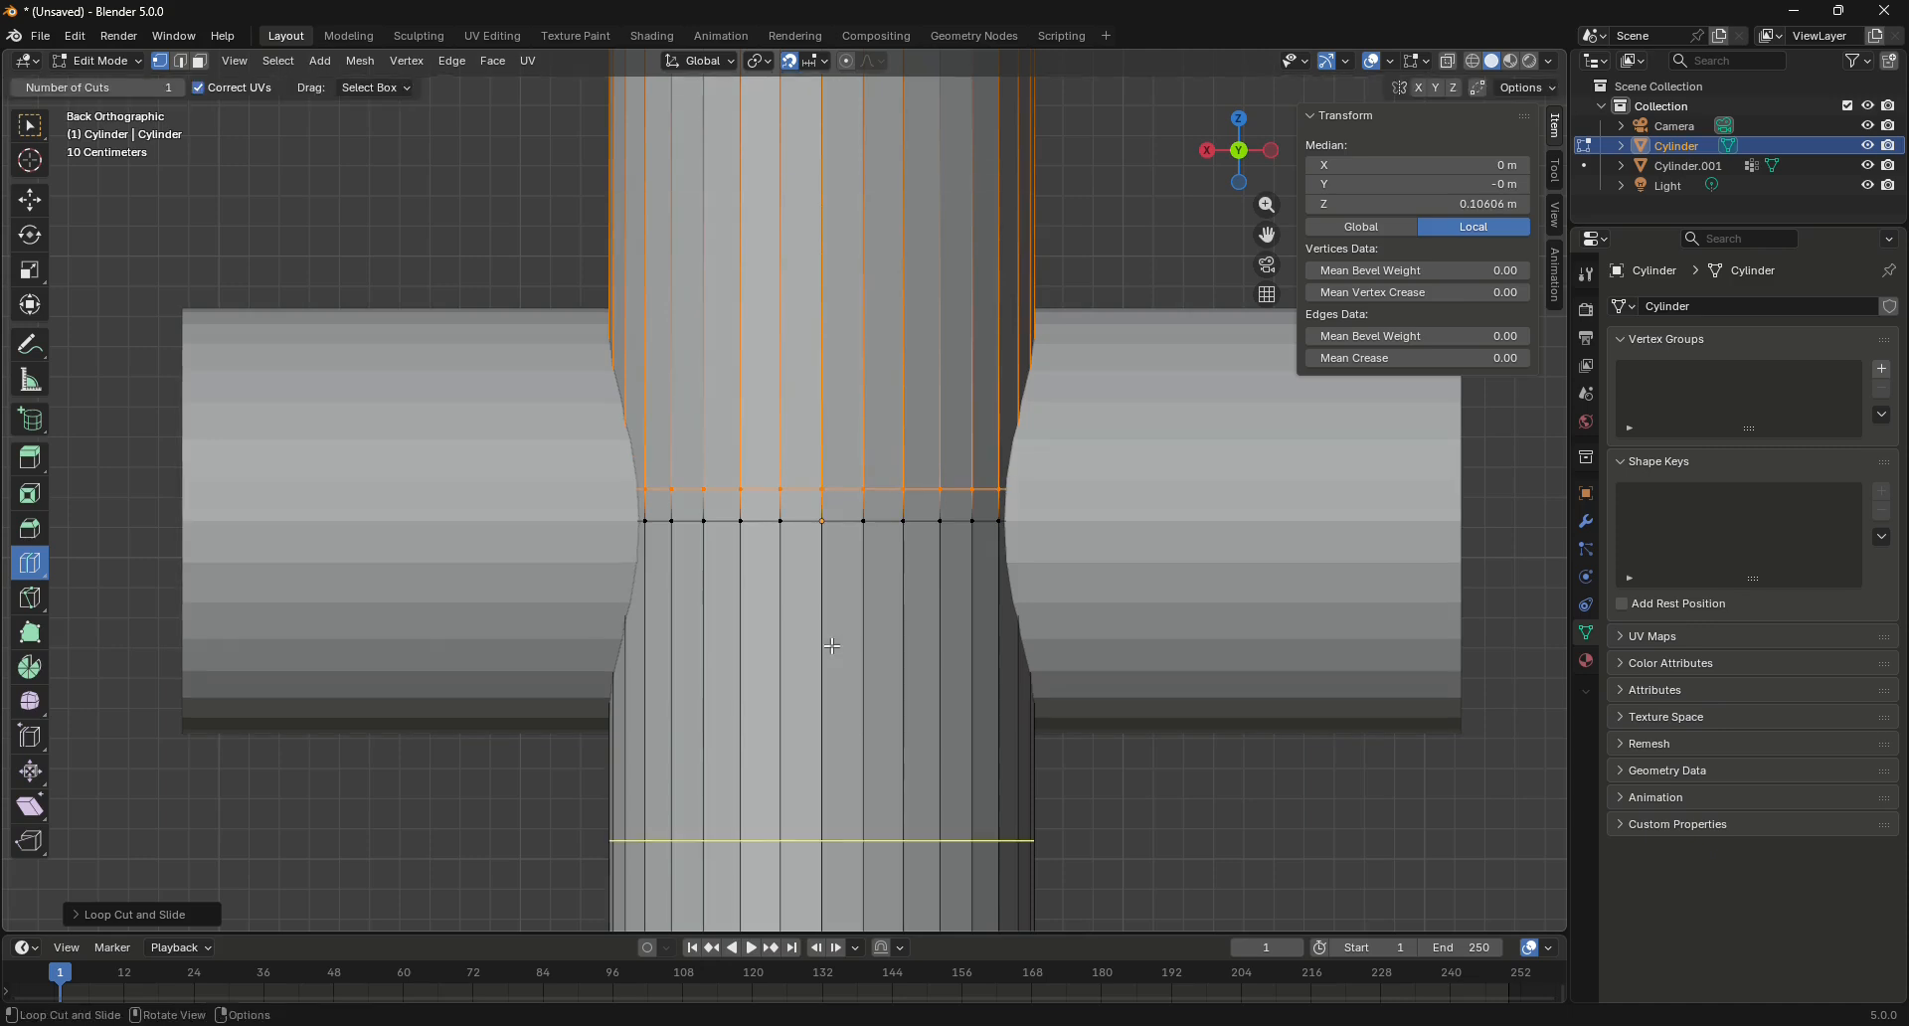
key("ctrl+g")
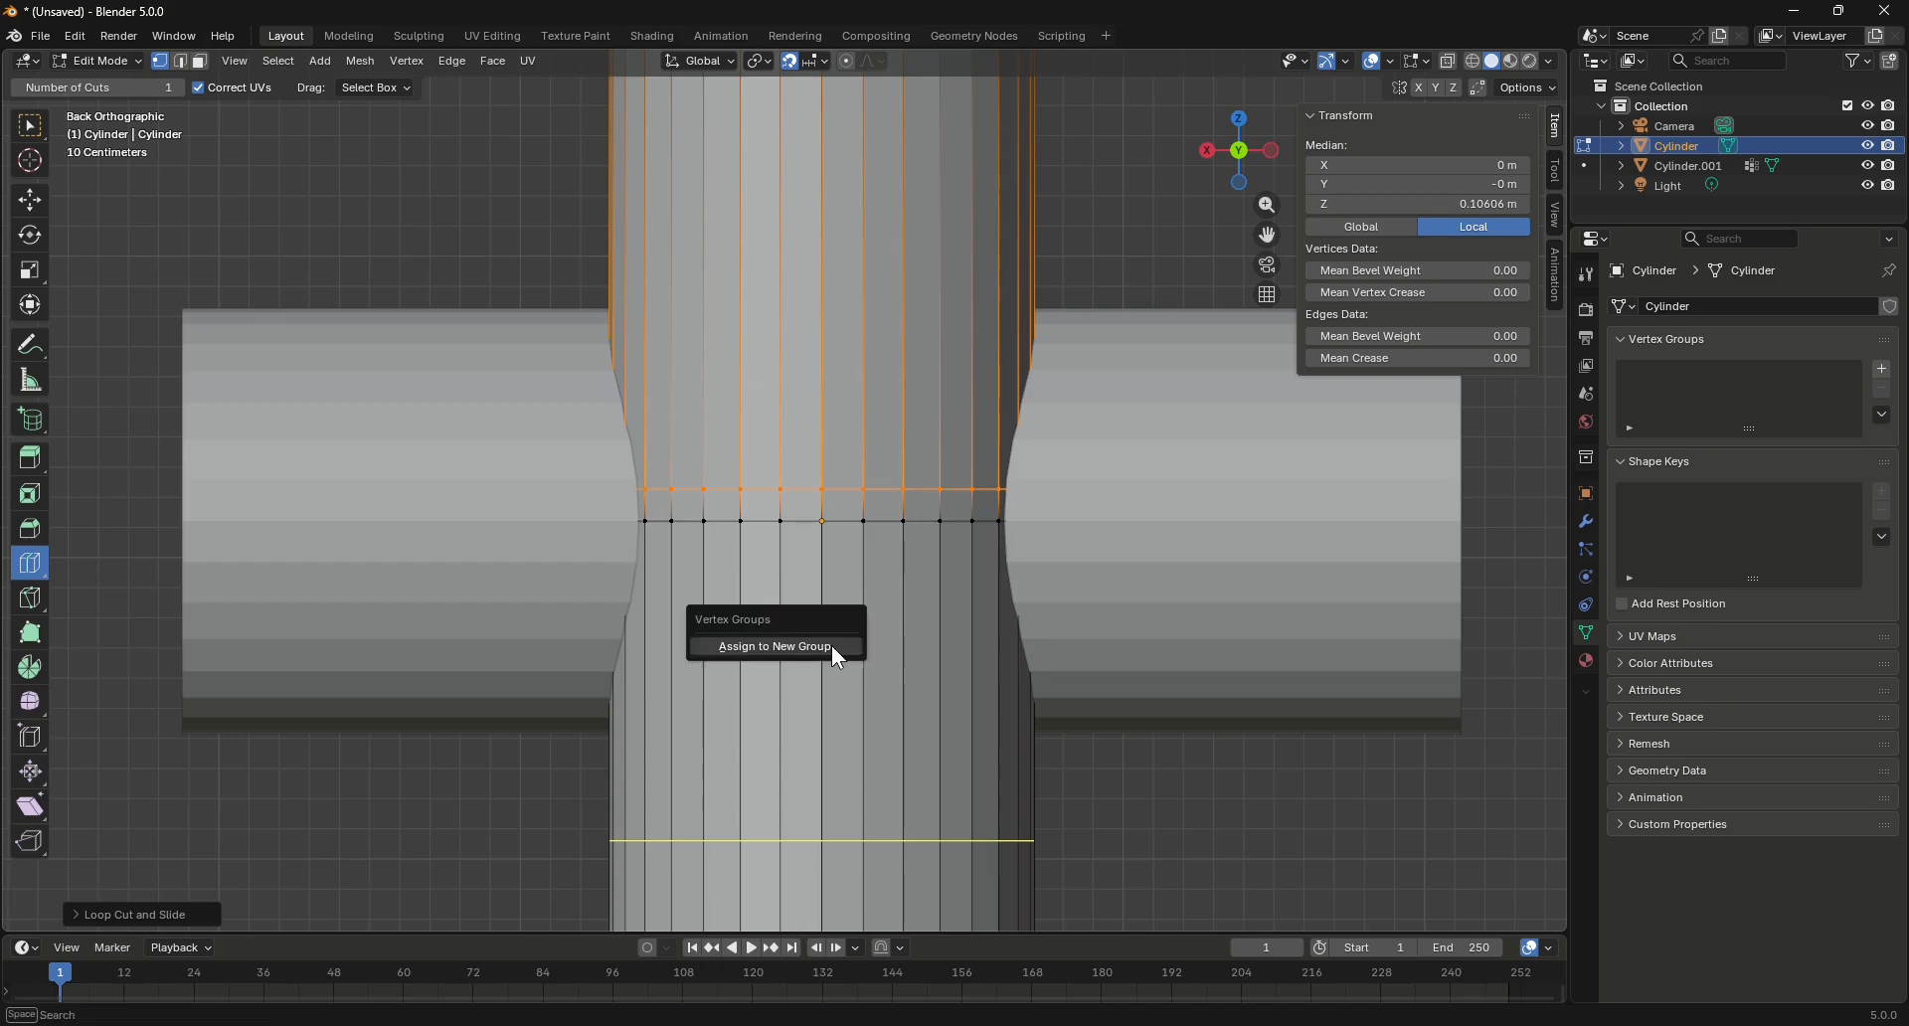
left_click(831, 646)
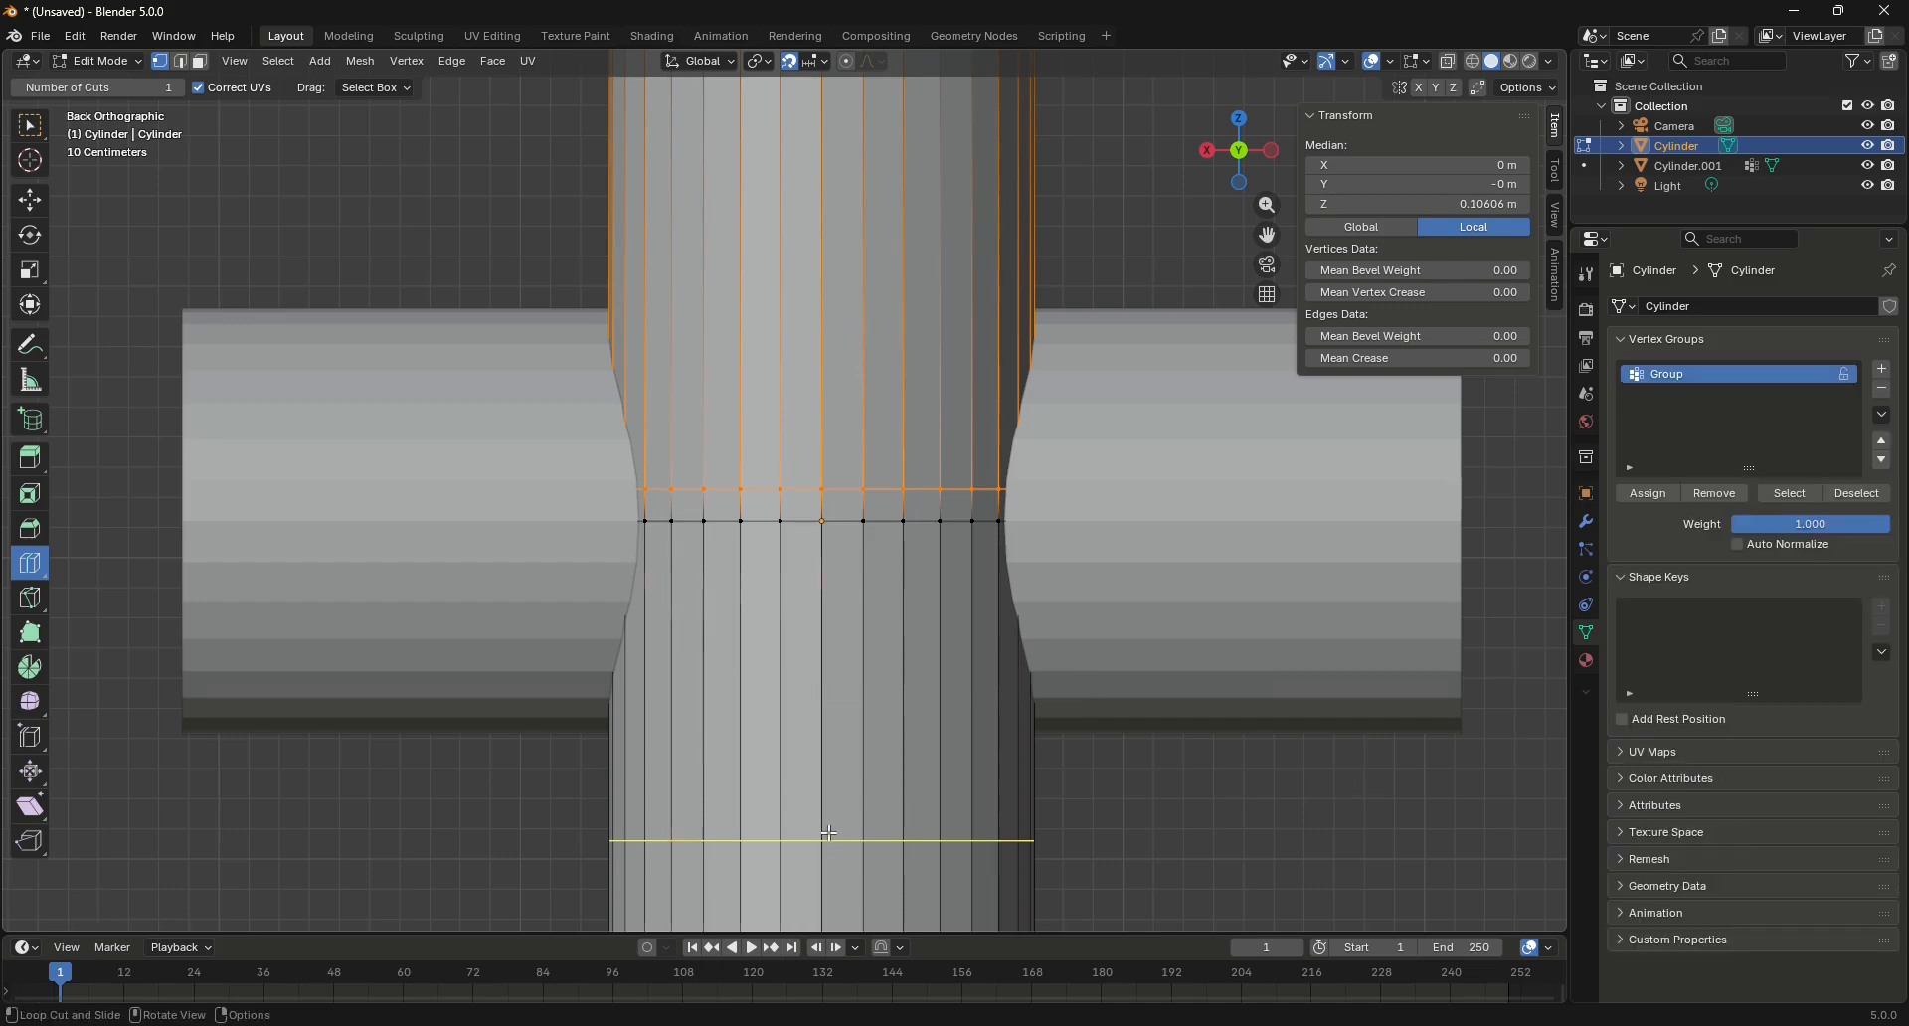
Add a loop cut about 0.106 m below the upright cylinder's middle loop and assign it to a second new vertex group
left_click_drag(831, 840, 830, 550)
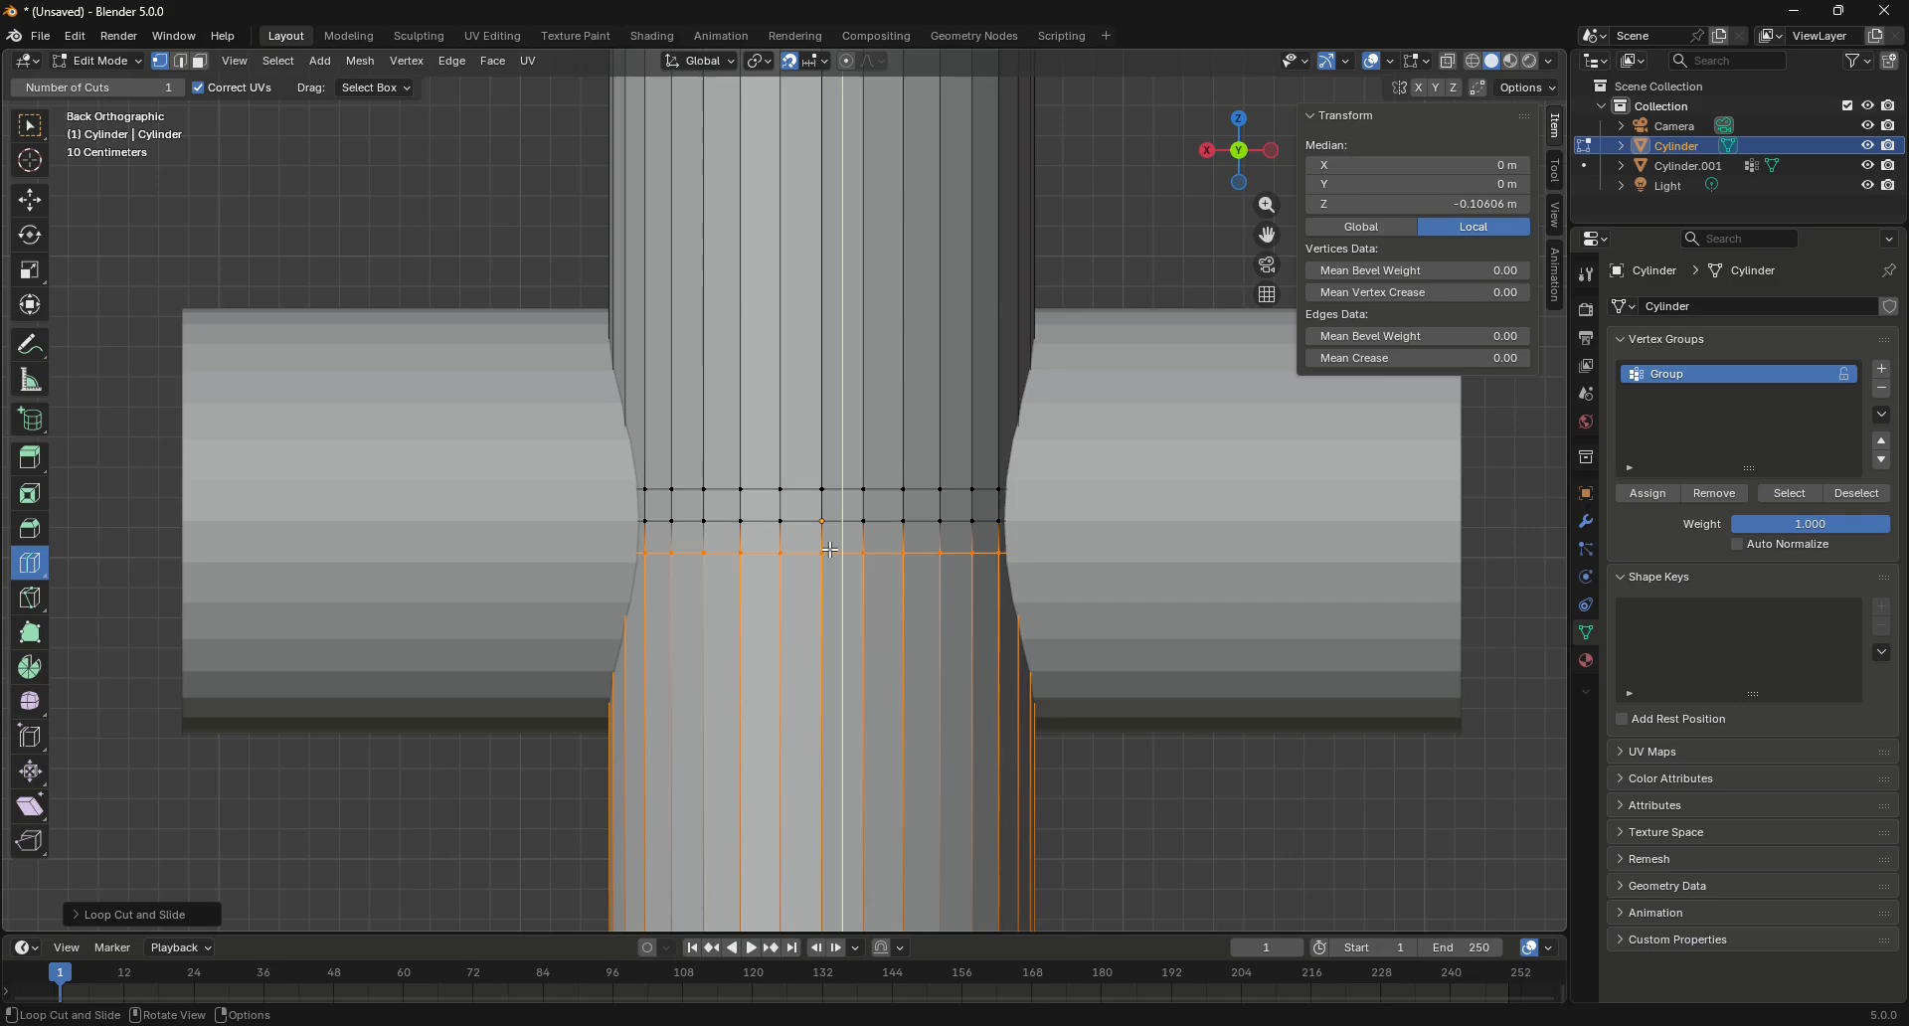
key("ctrl")
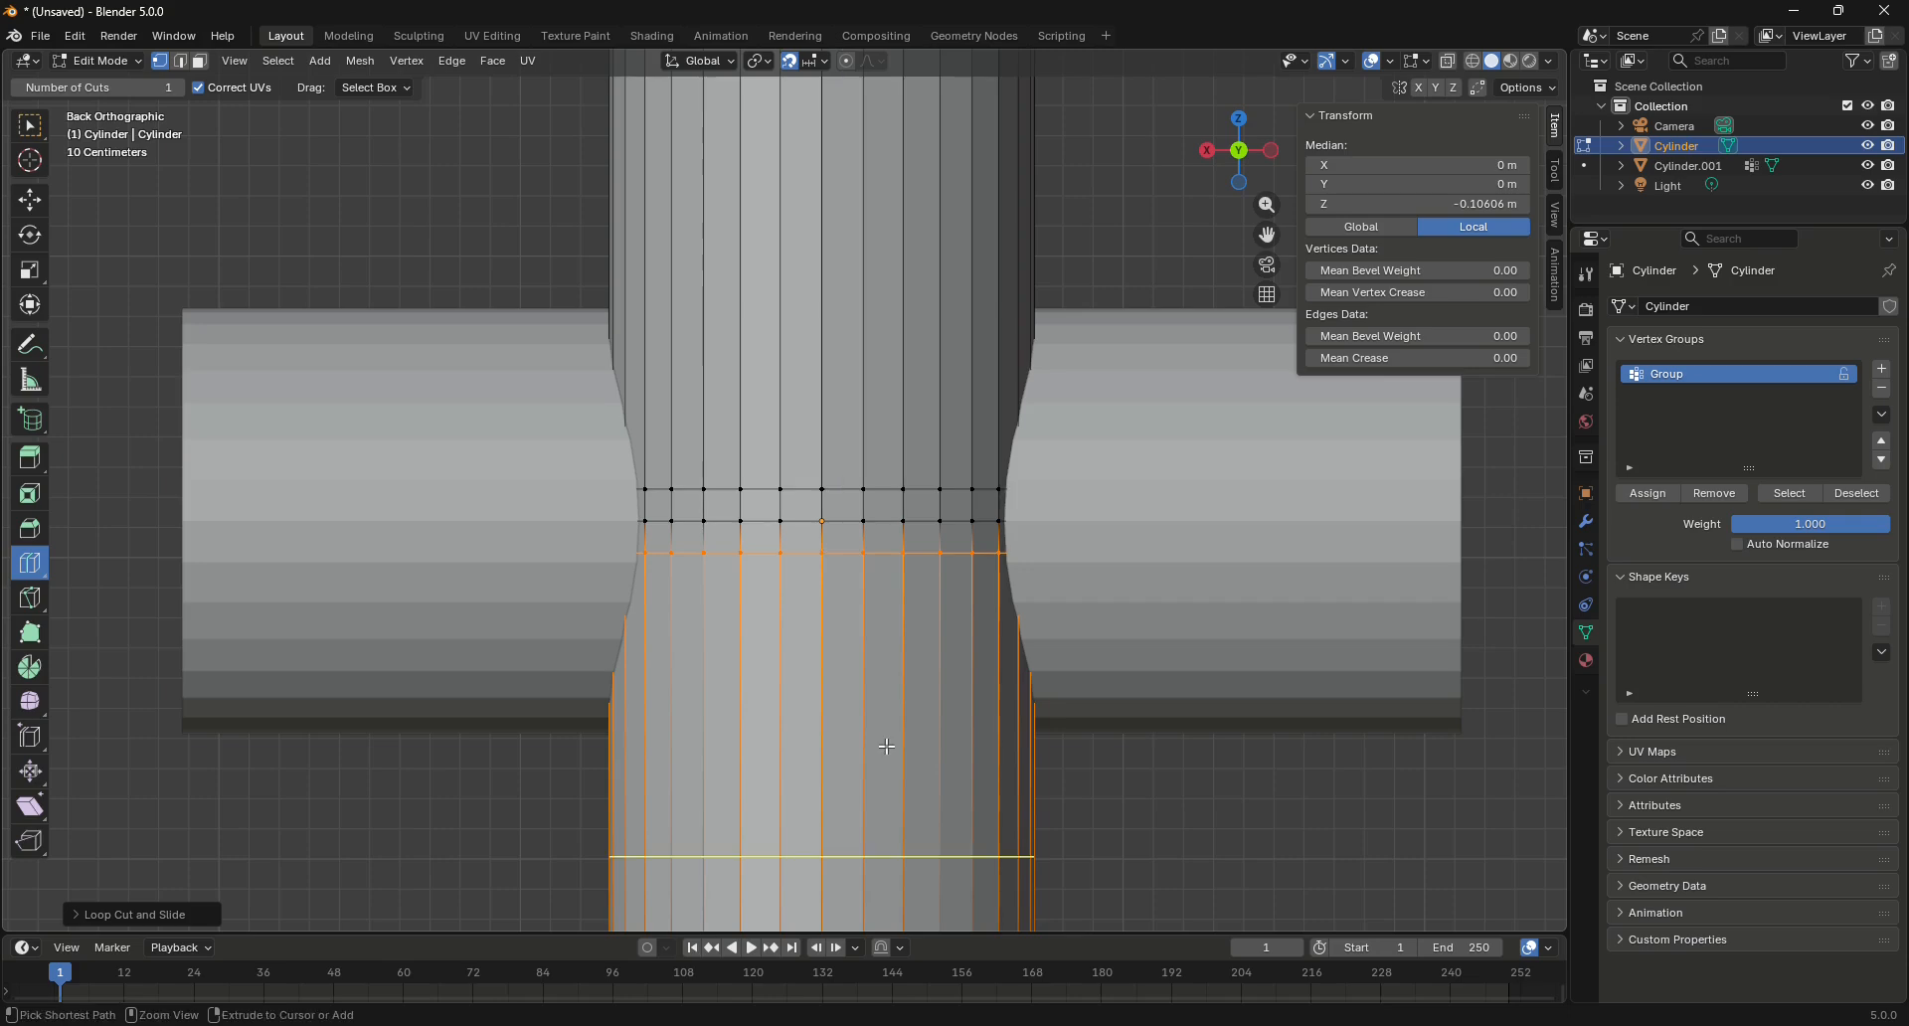
key("ctrl+g")
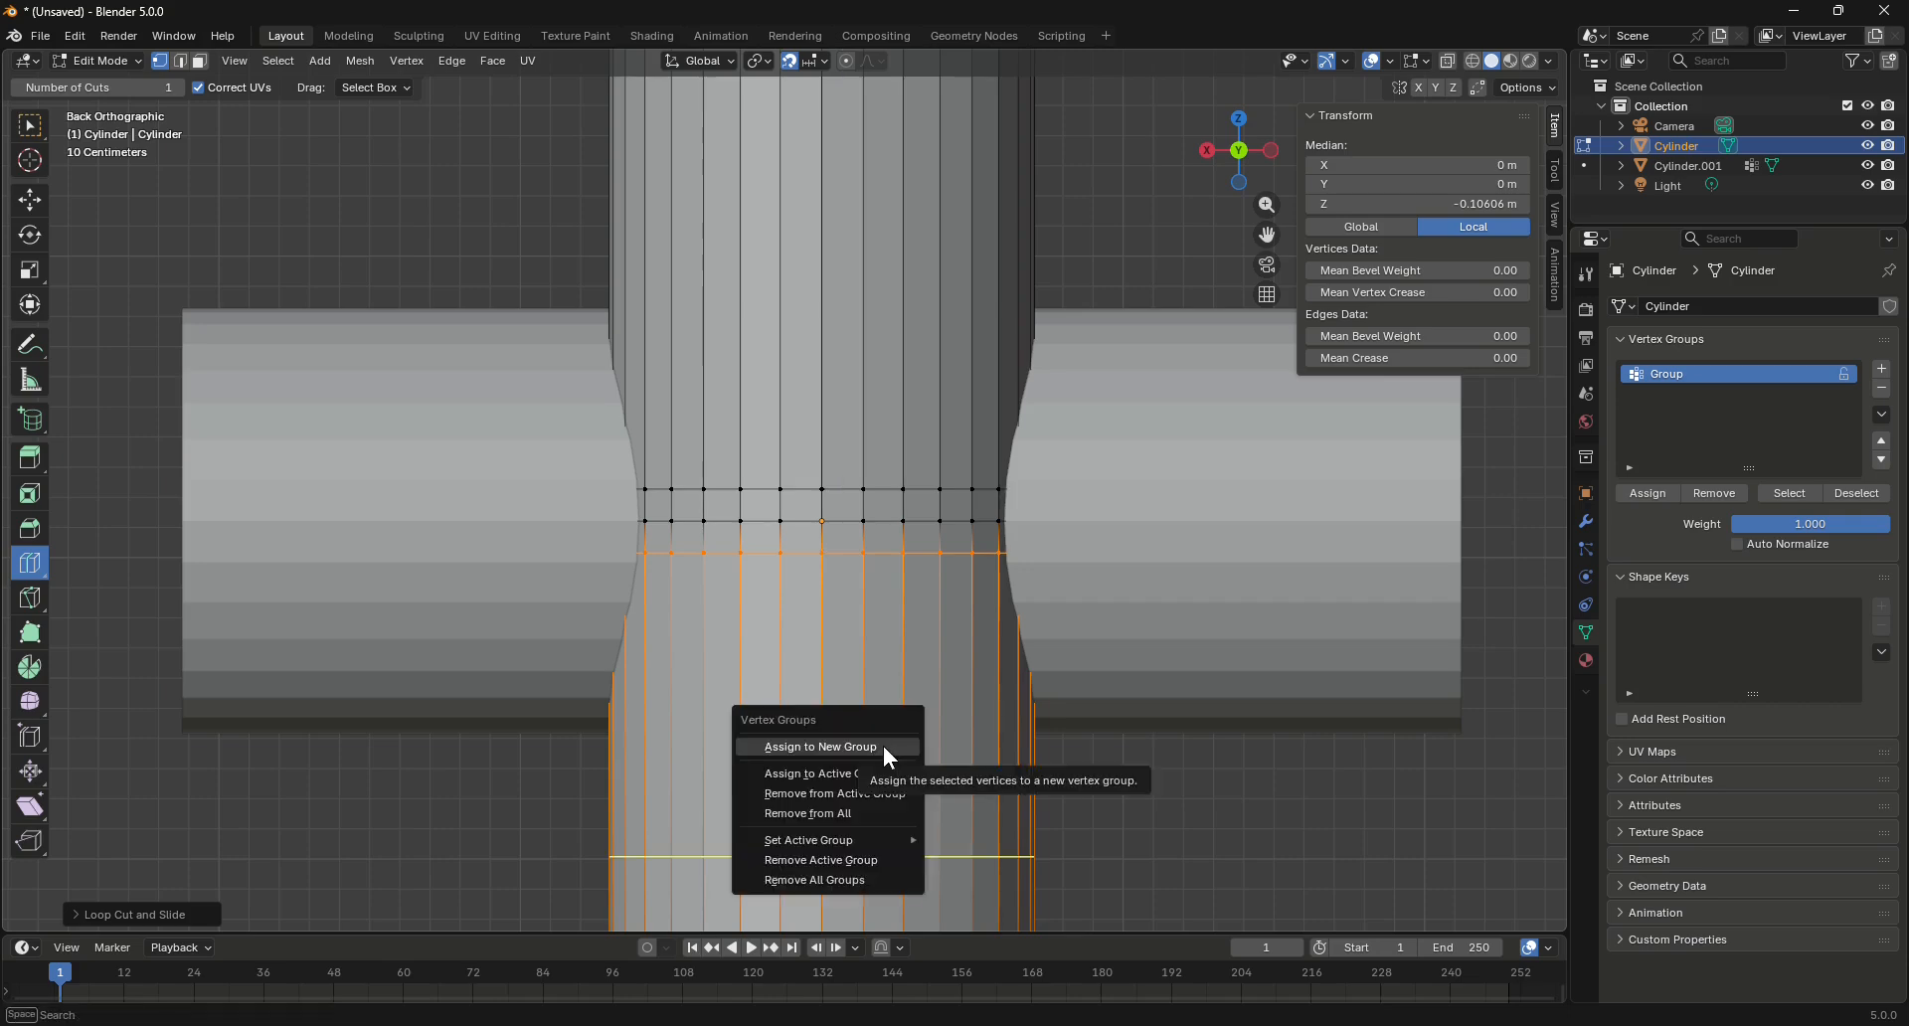
left_click(817, 747)
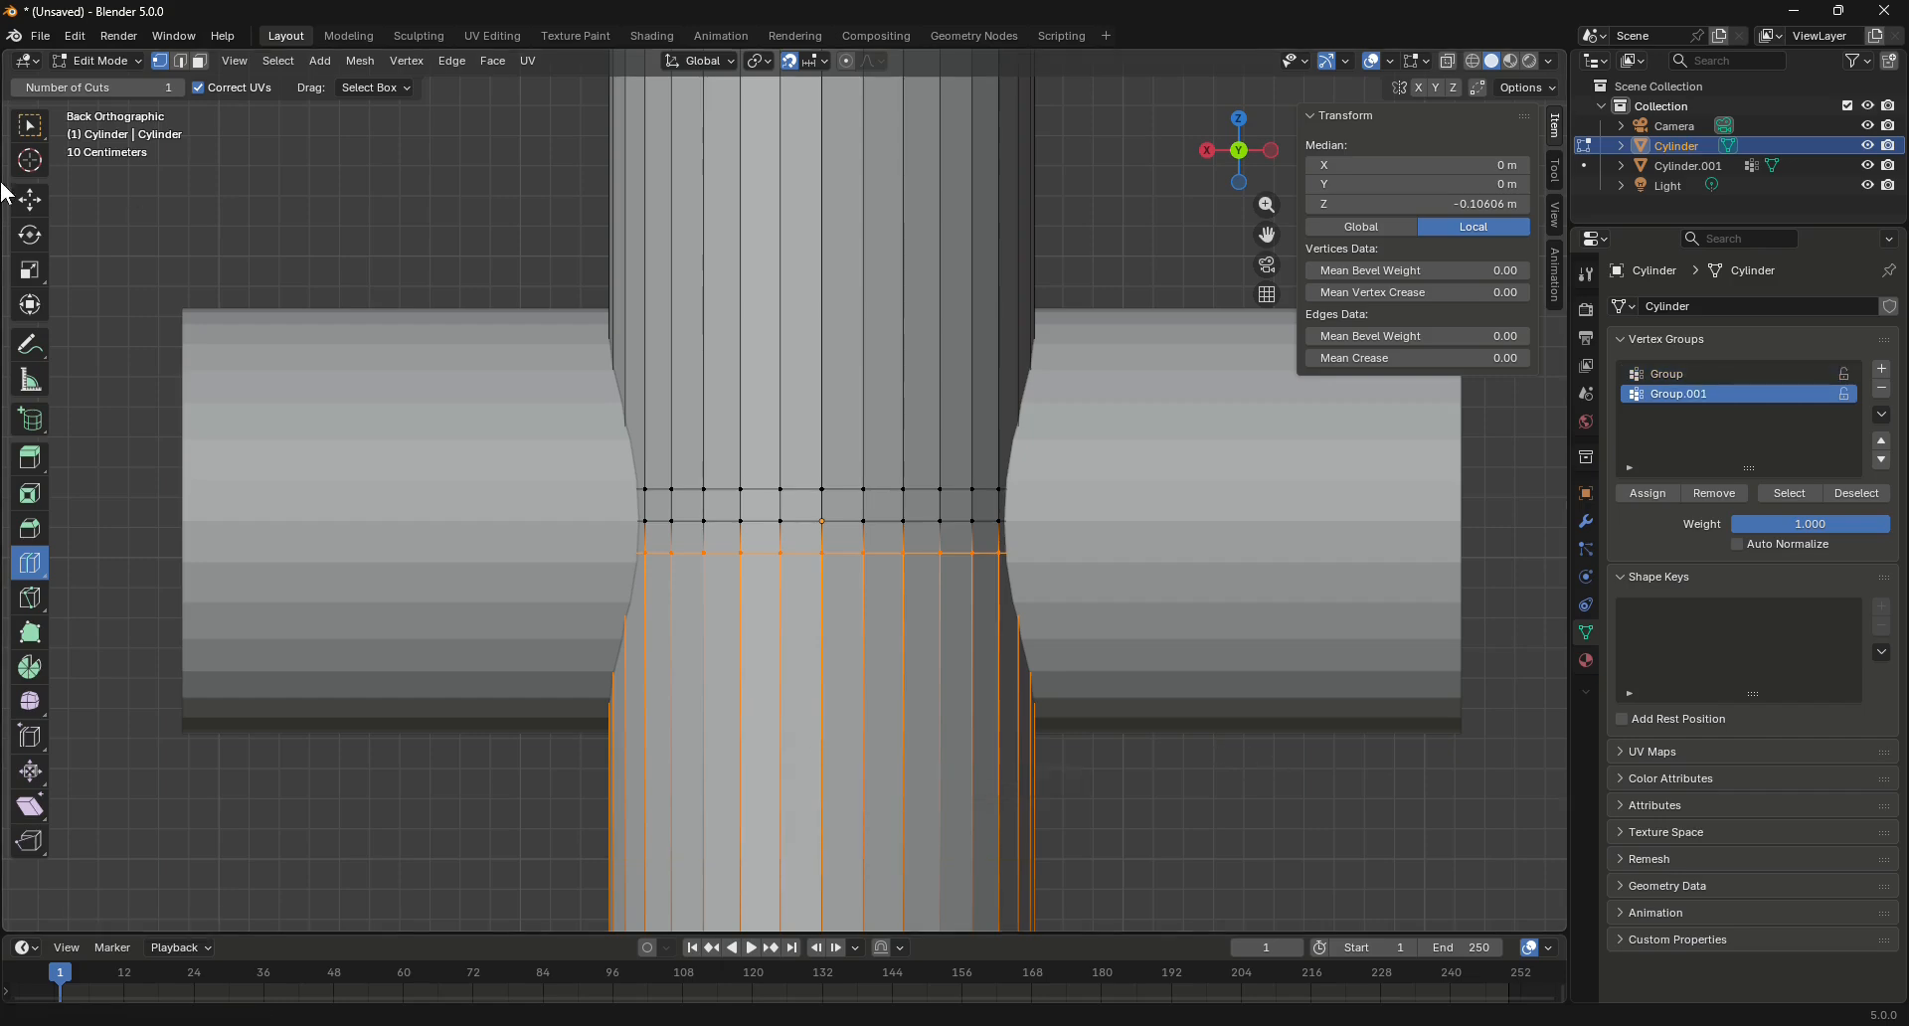
Return to Object Mode and enable the Wireframe overlay so both cylinders show their edges
left_click(105, 62)
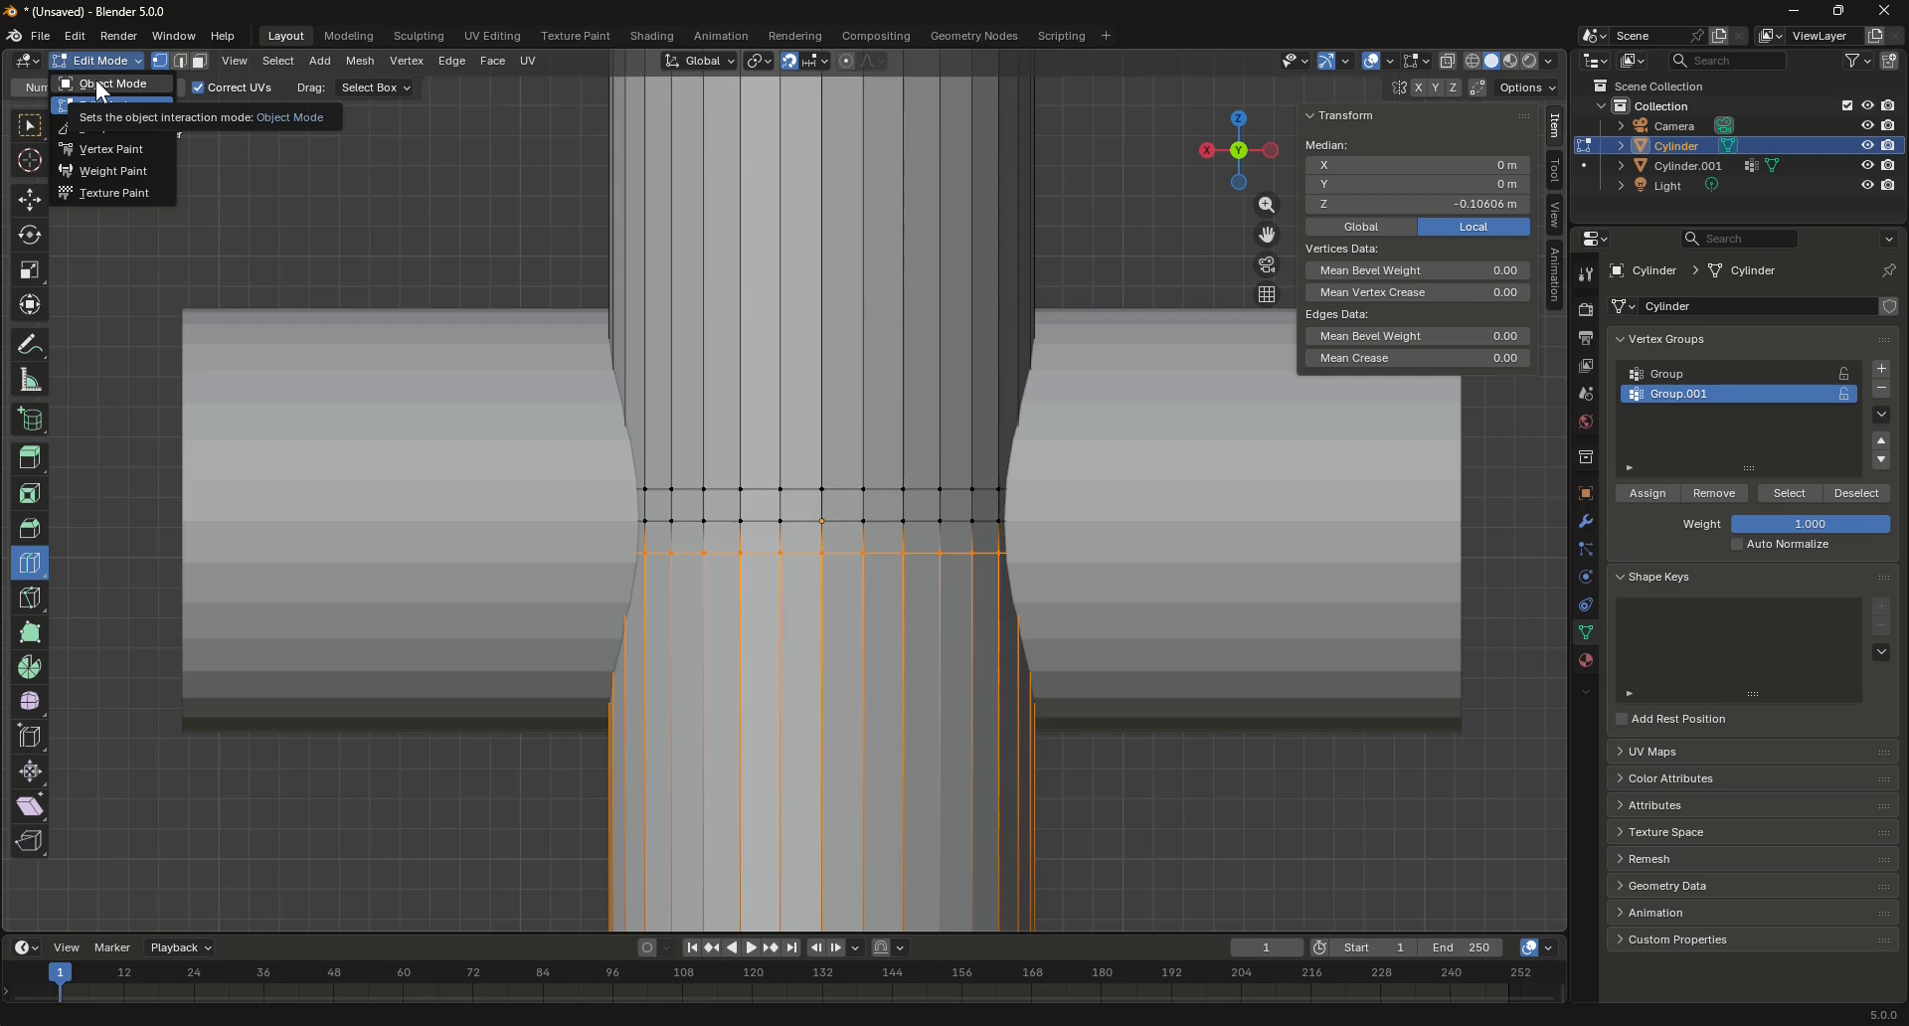
left_click(99, 86)
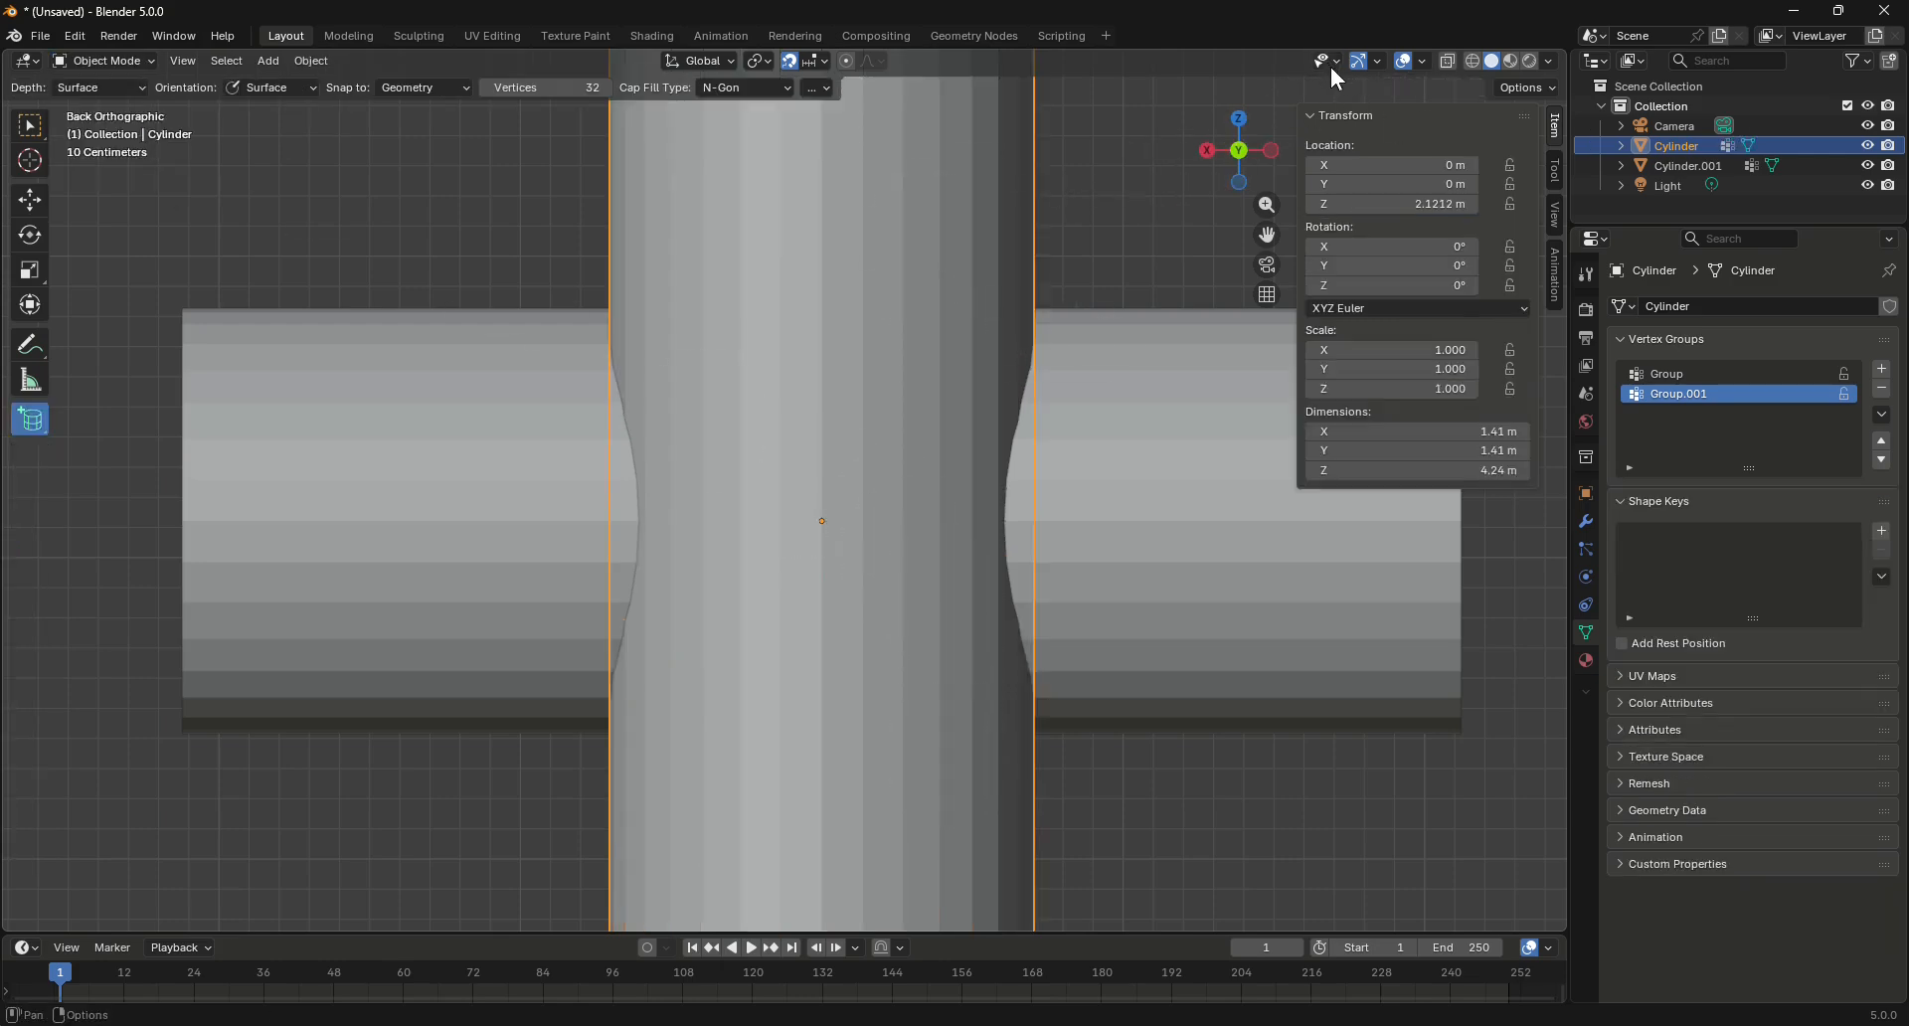
left_click(1424, 61)
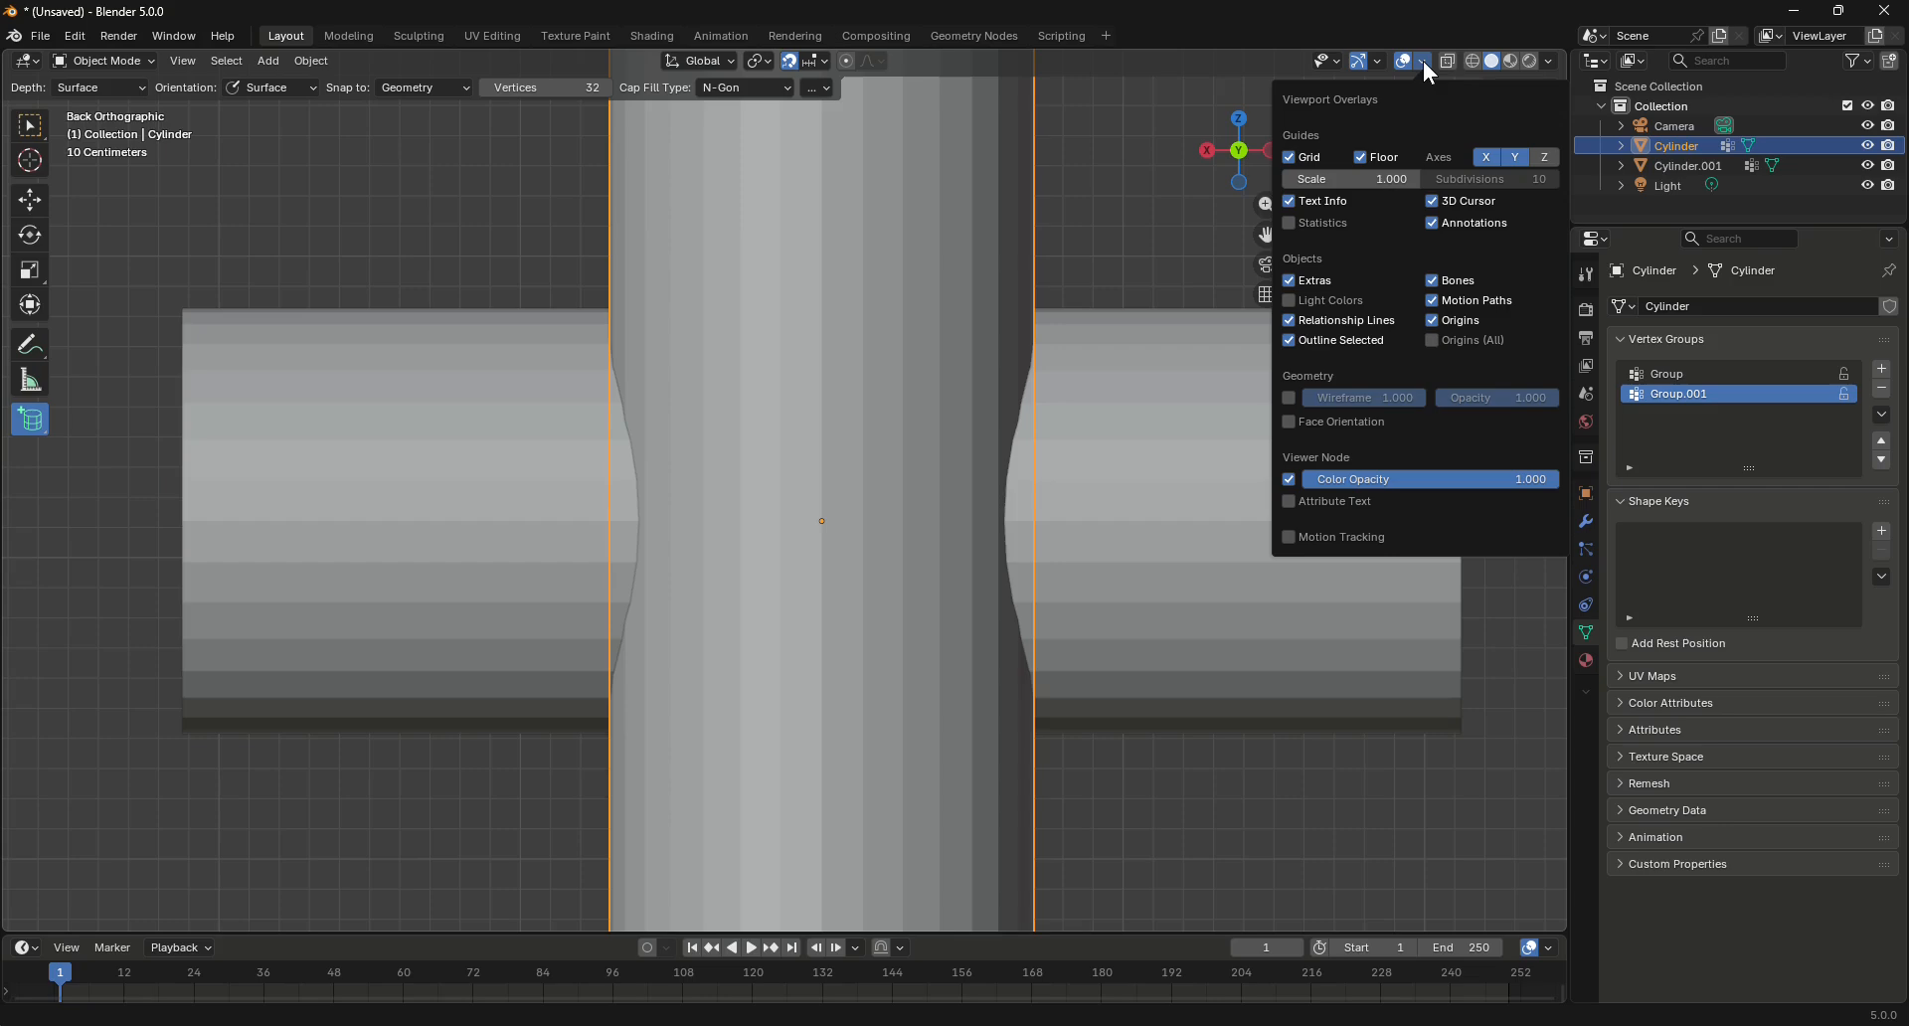
left_click(1289, 397)
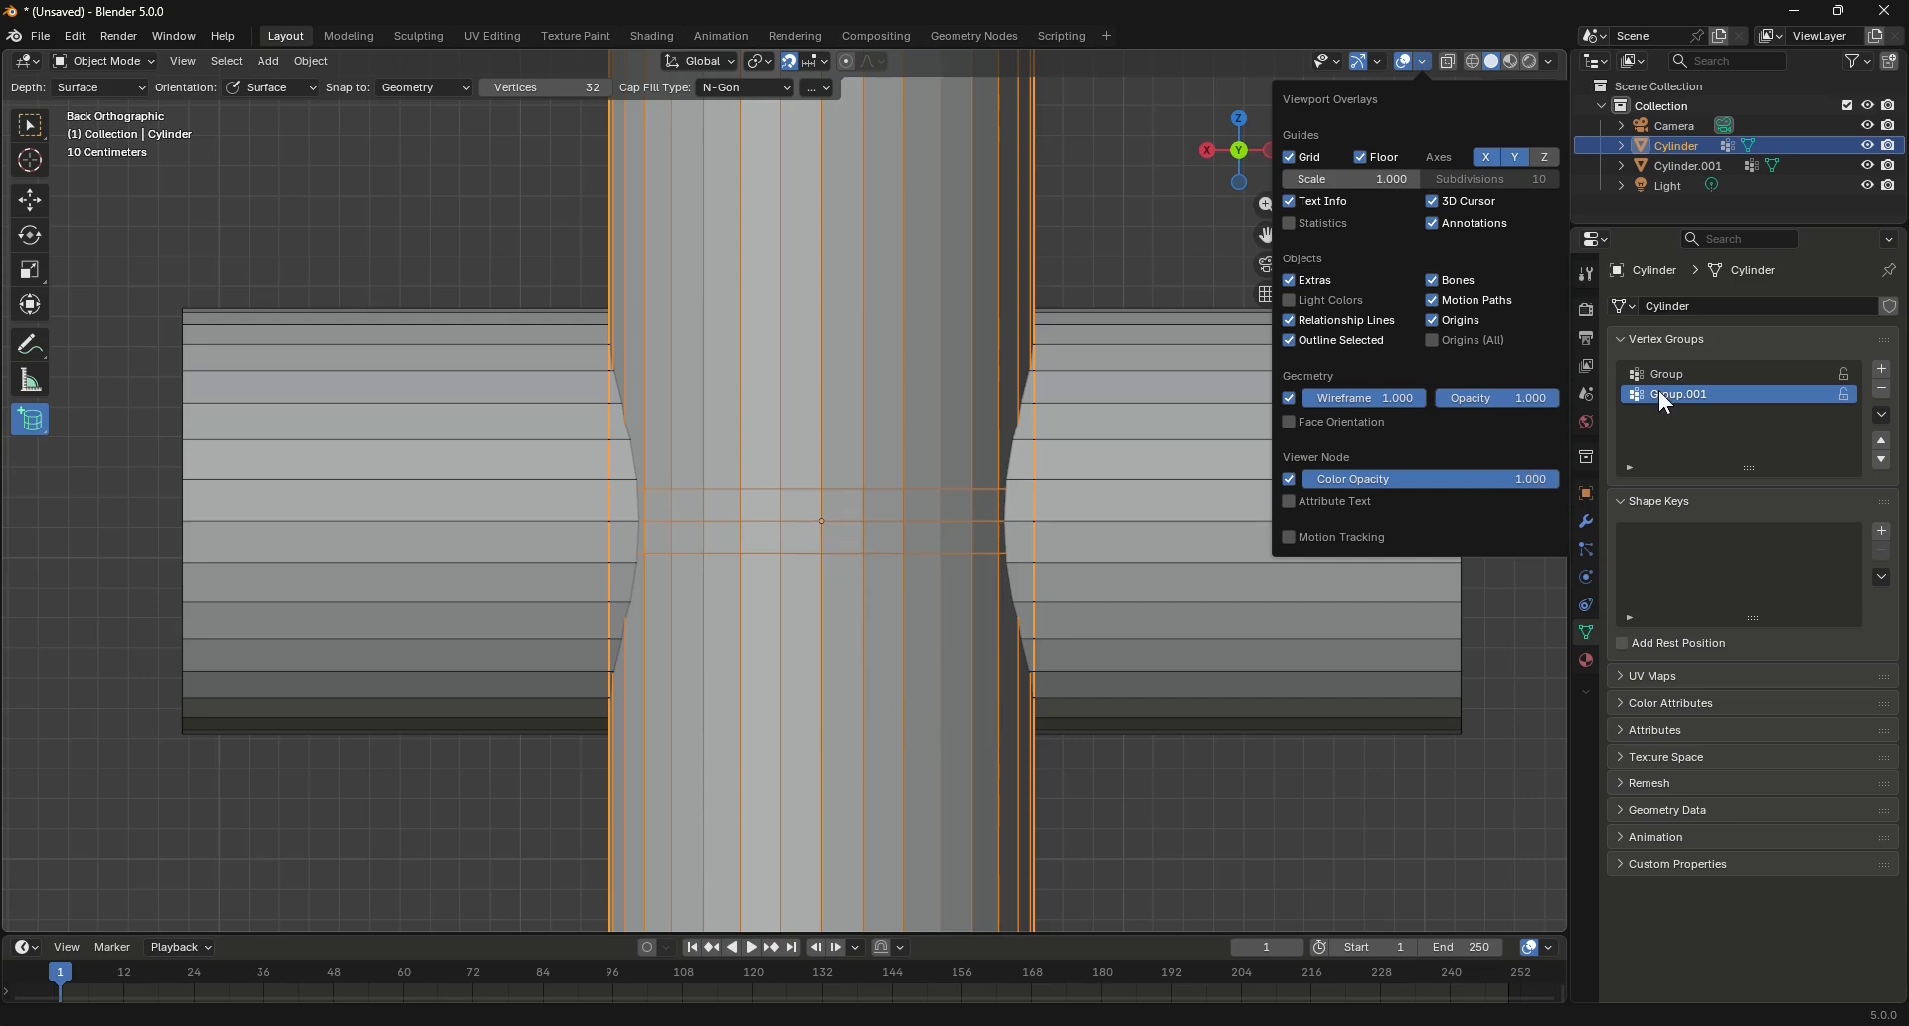
Add a Shrinkwrap modifier to the upright cylinder
left_click(1586, 524)
left_click(1614, 309)
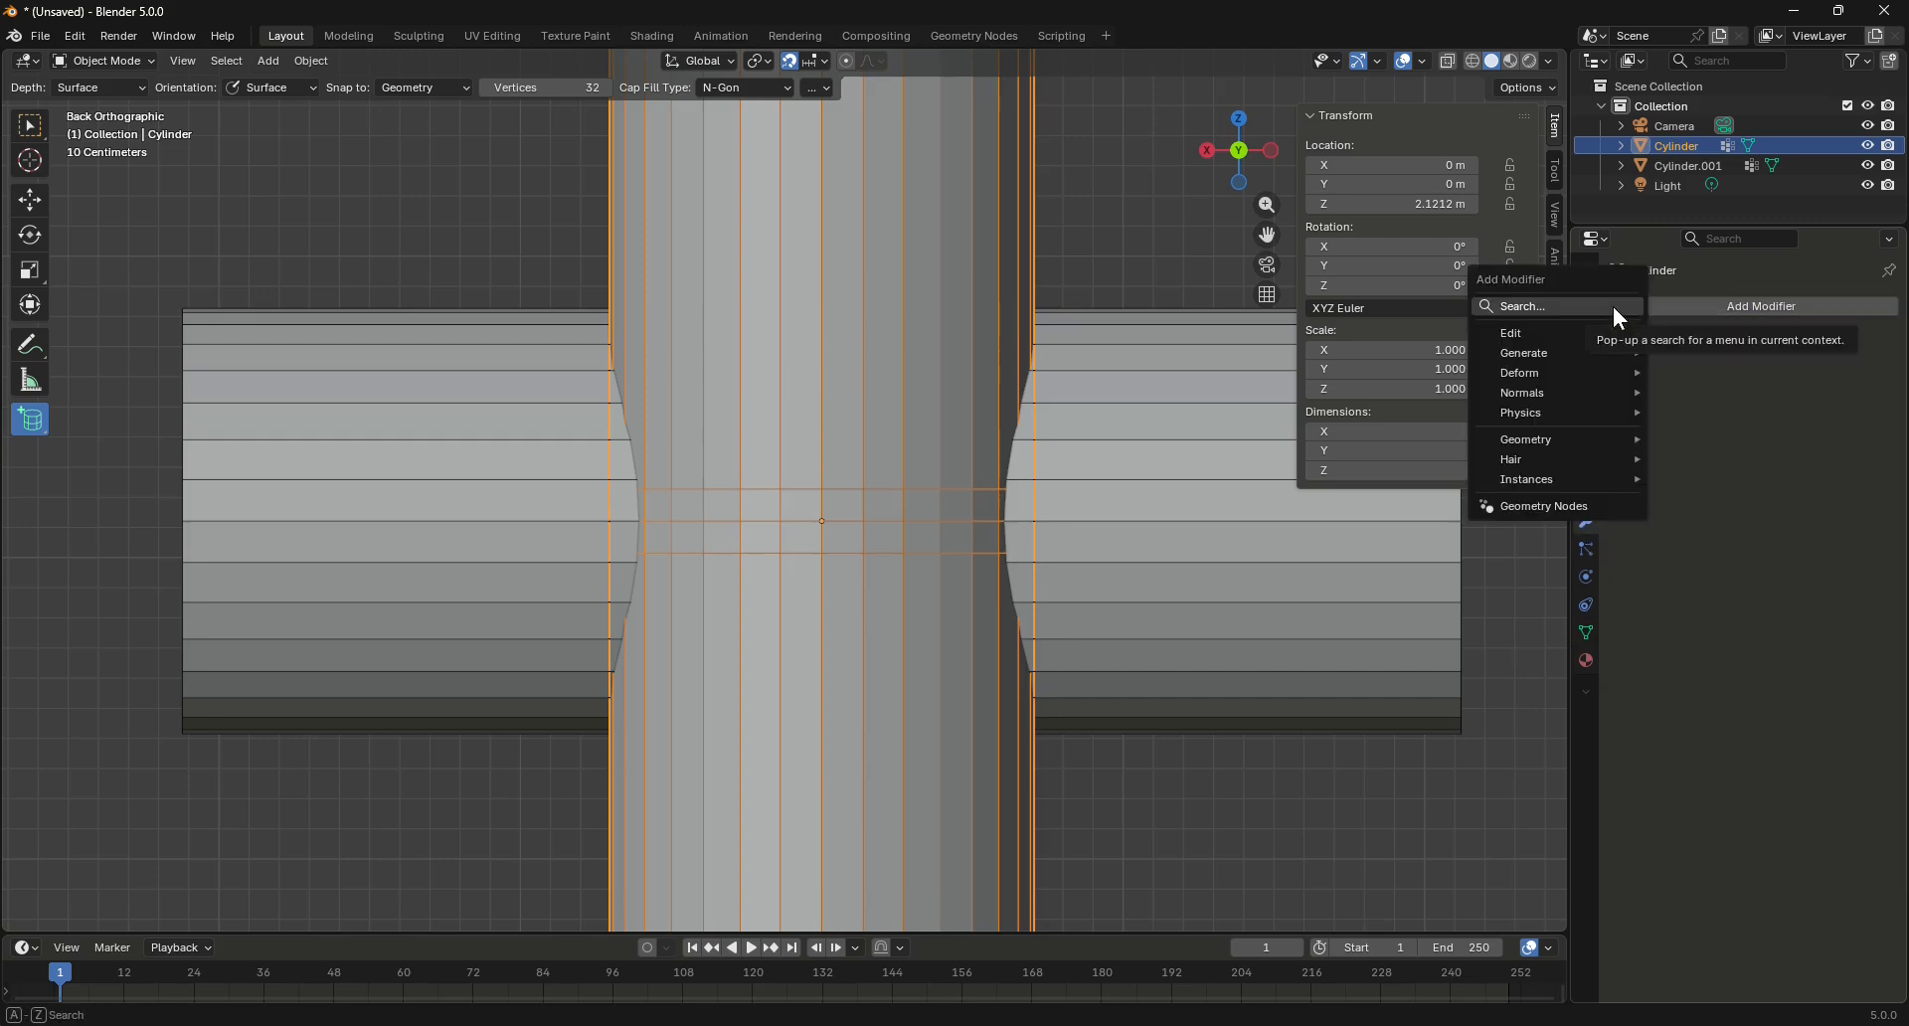
left_click(1547, 308)
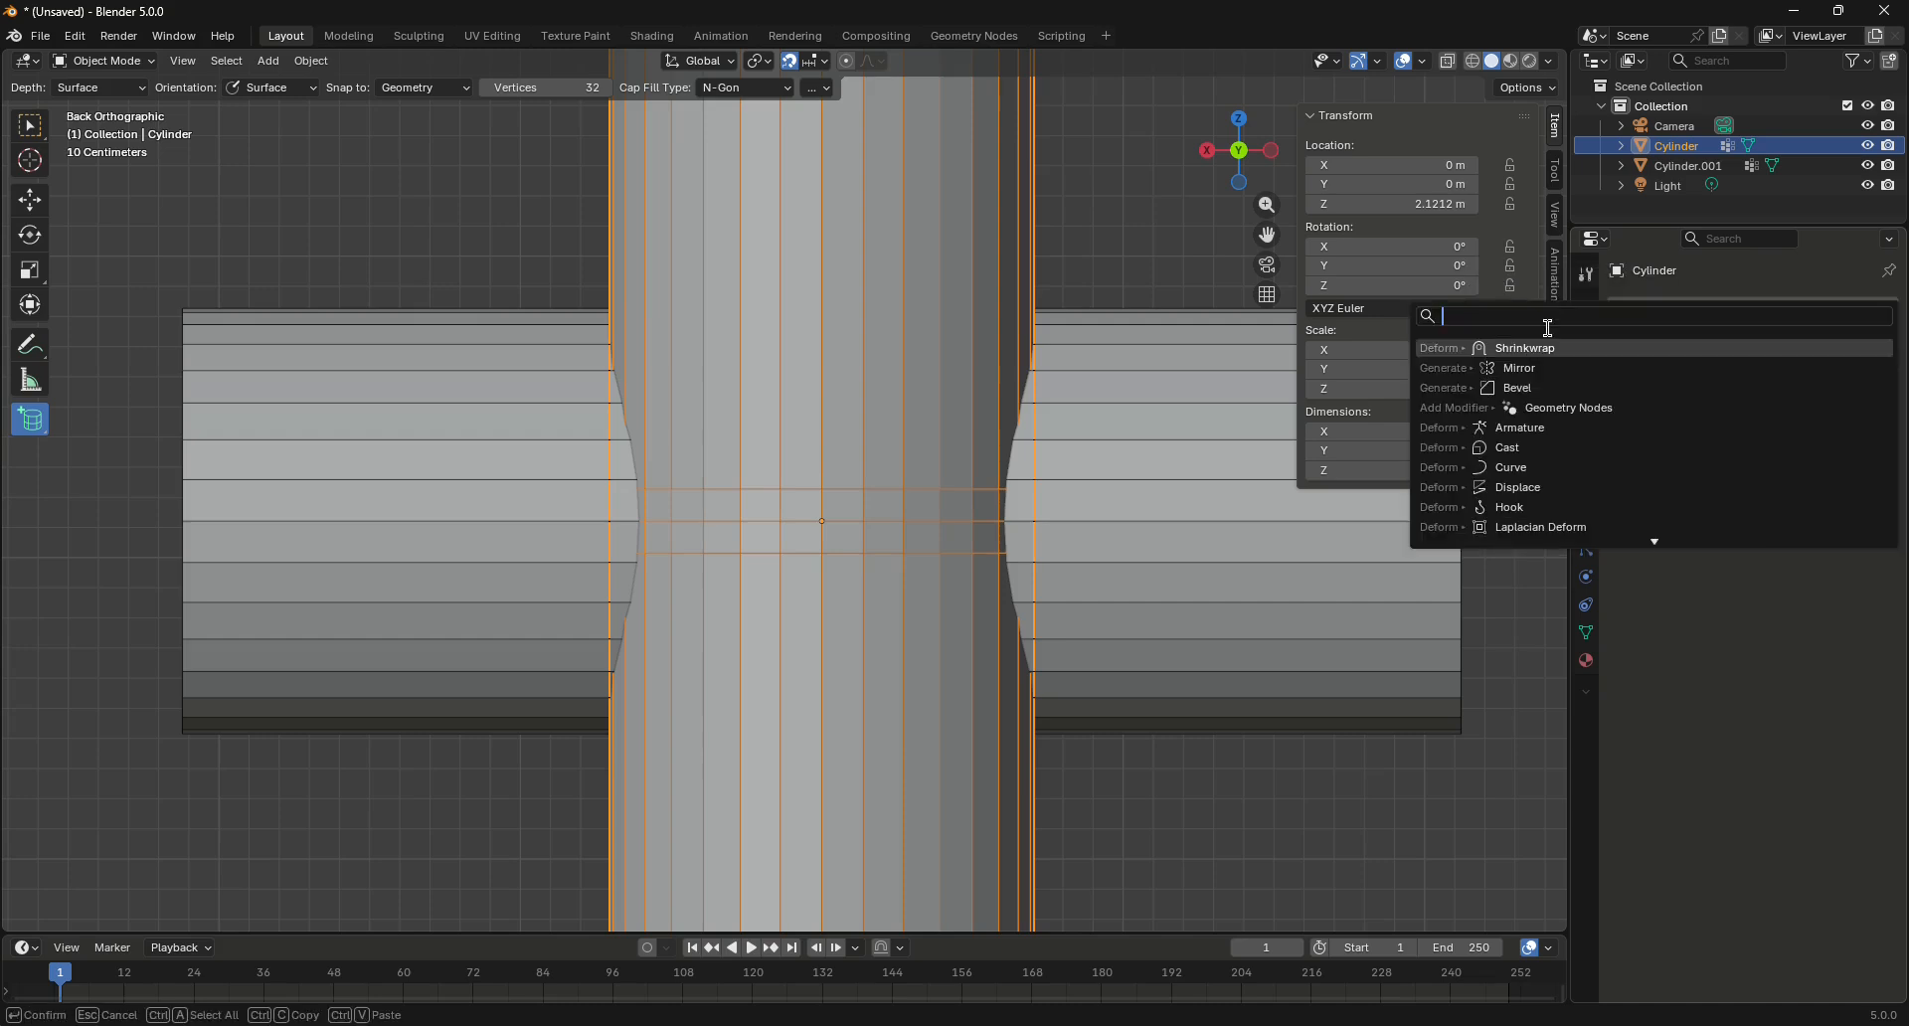
type("sc")
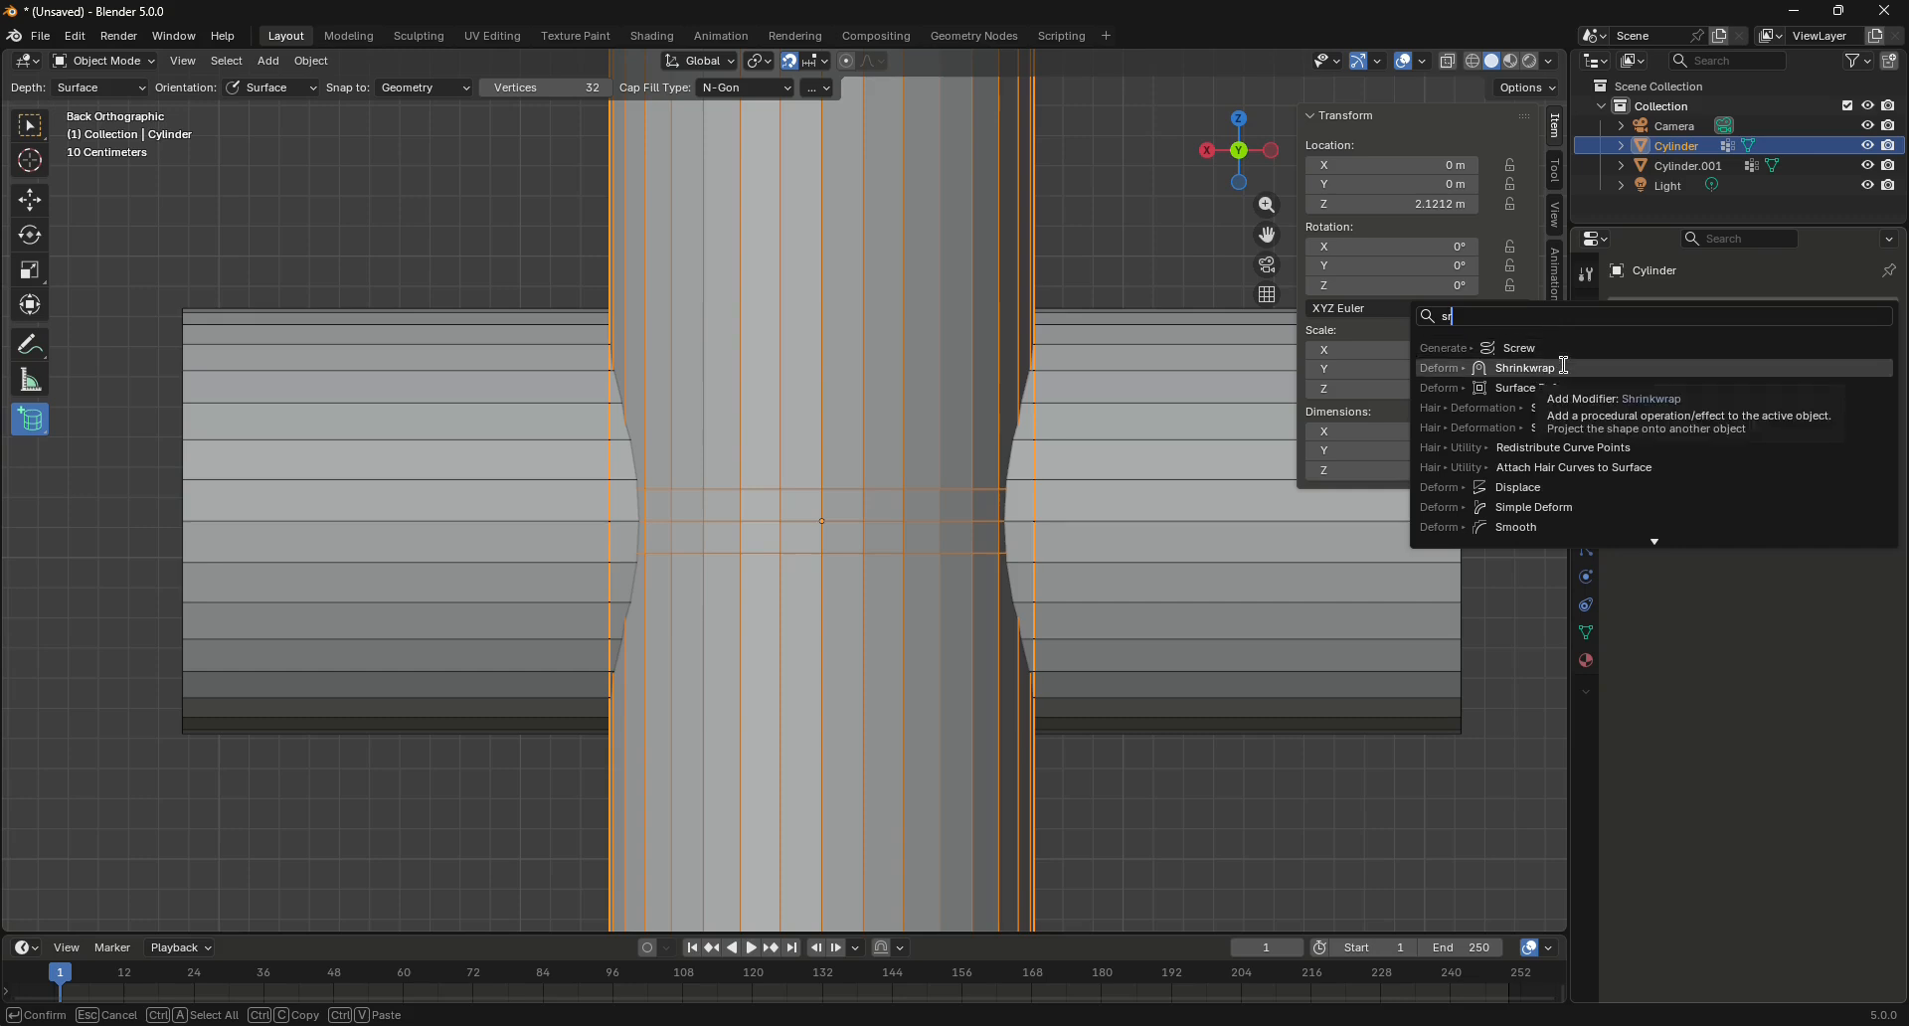
key("BackSpace")
type("h")
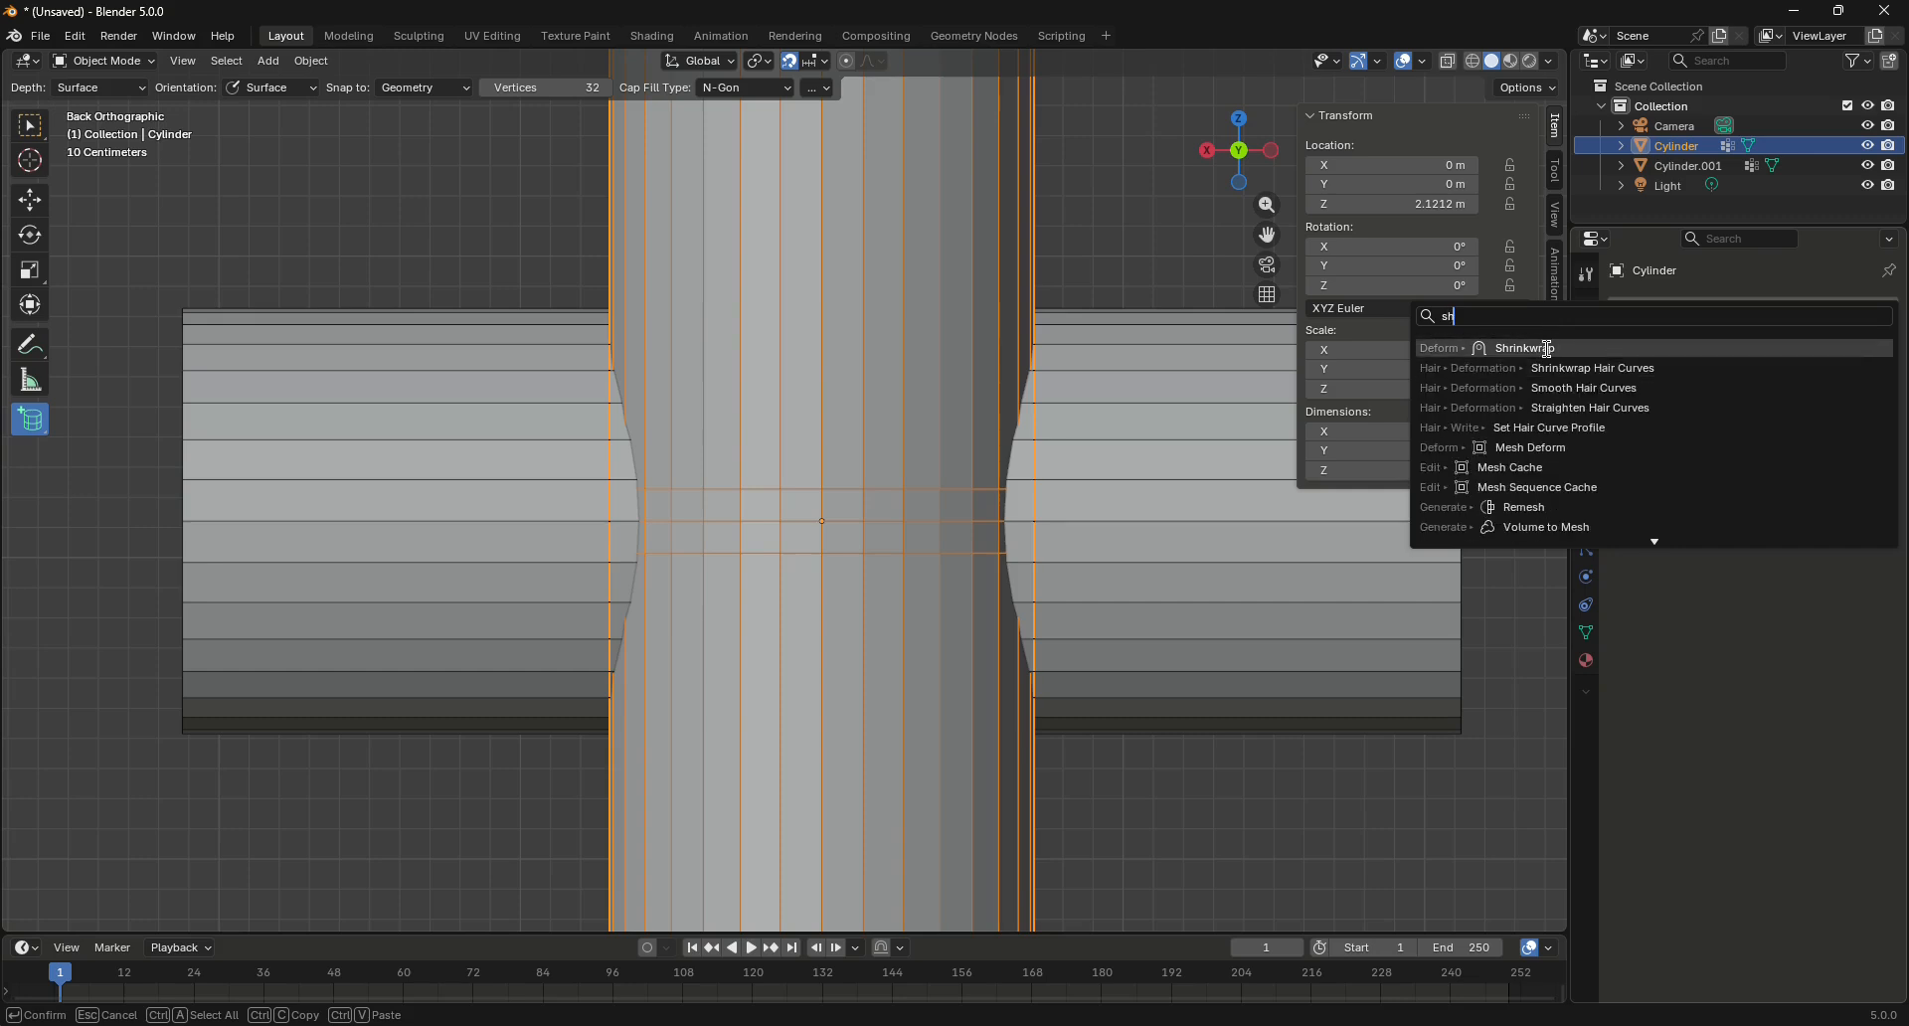
key("Return")
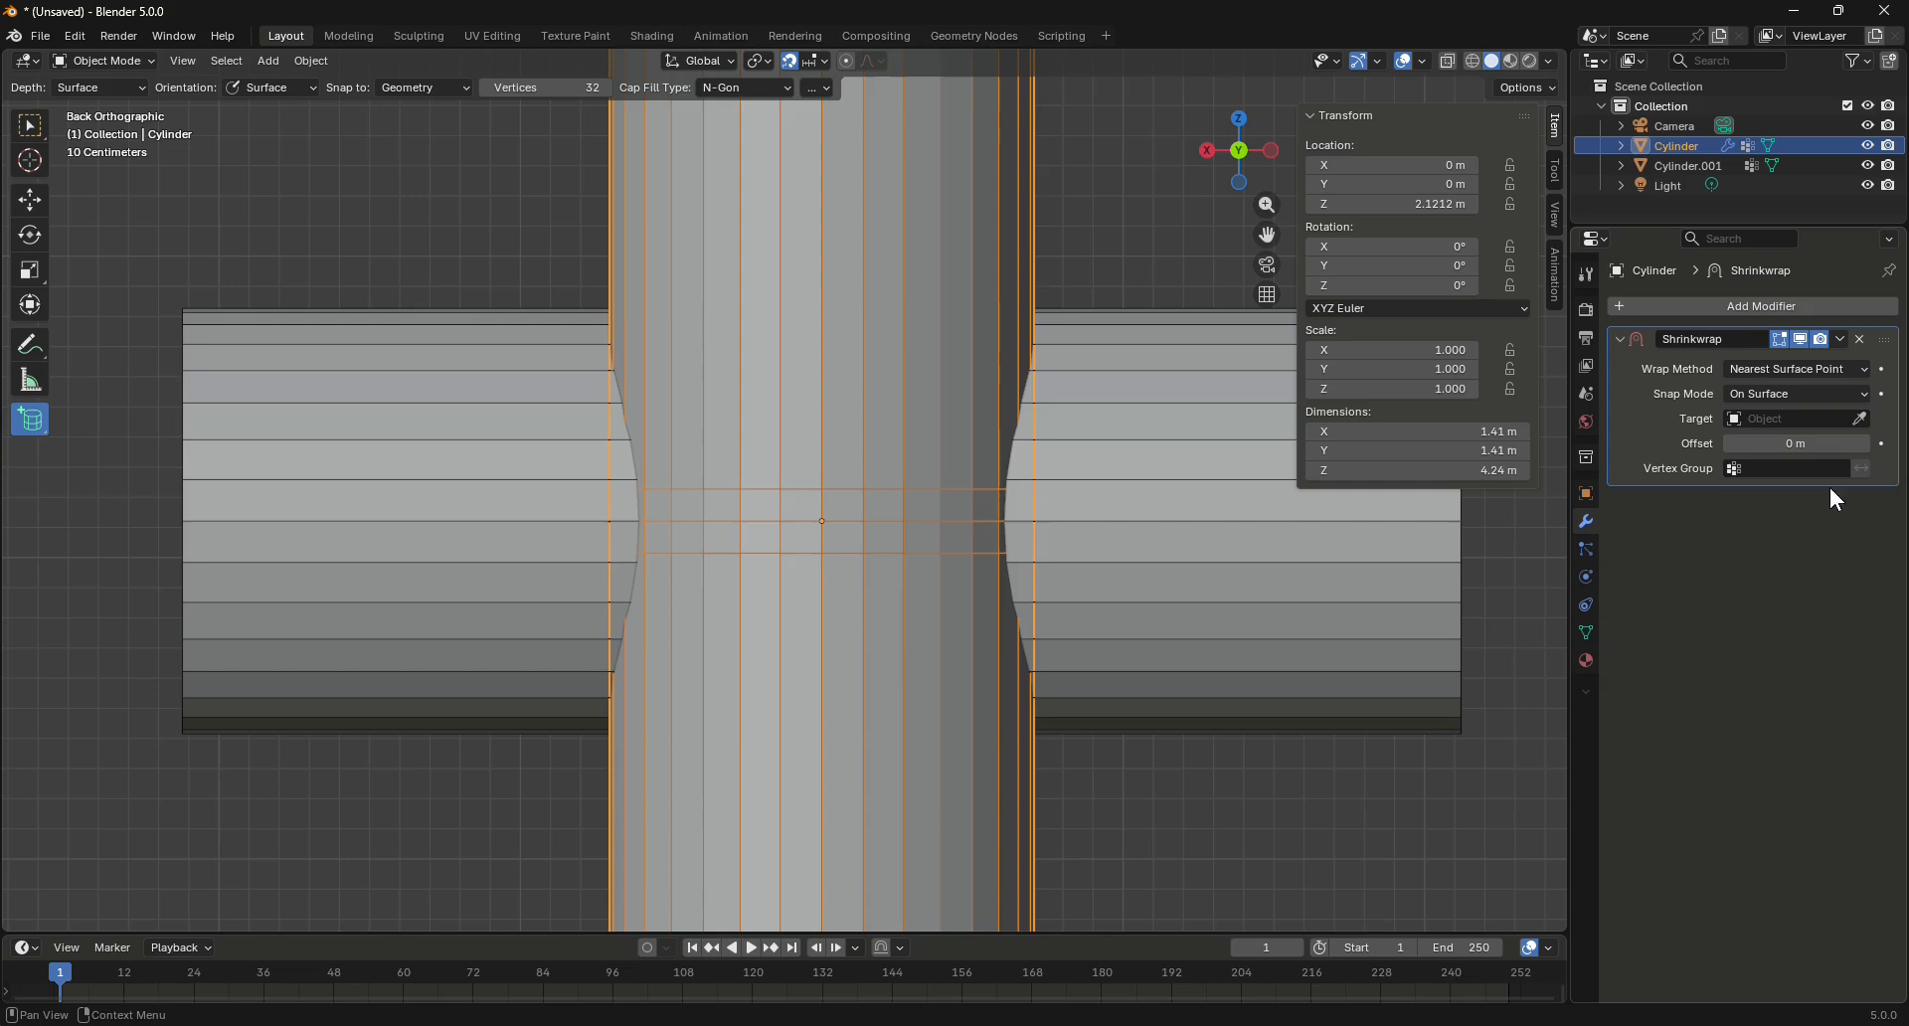
Set the Shrinkwrap to the Project method along the Z axis, with the horizontal cylinder as its target
left_click(1866, 376)
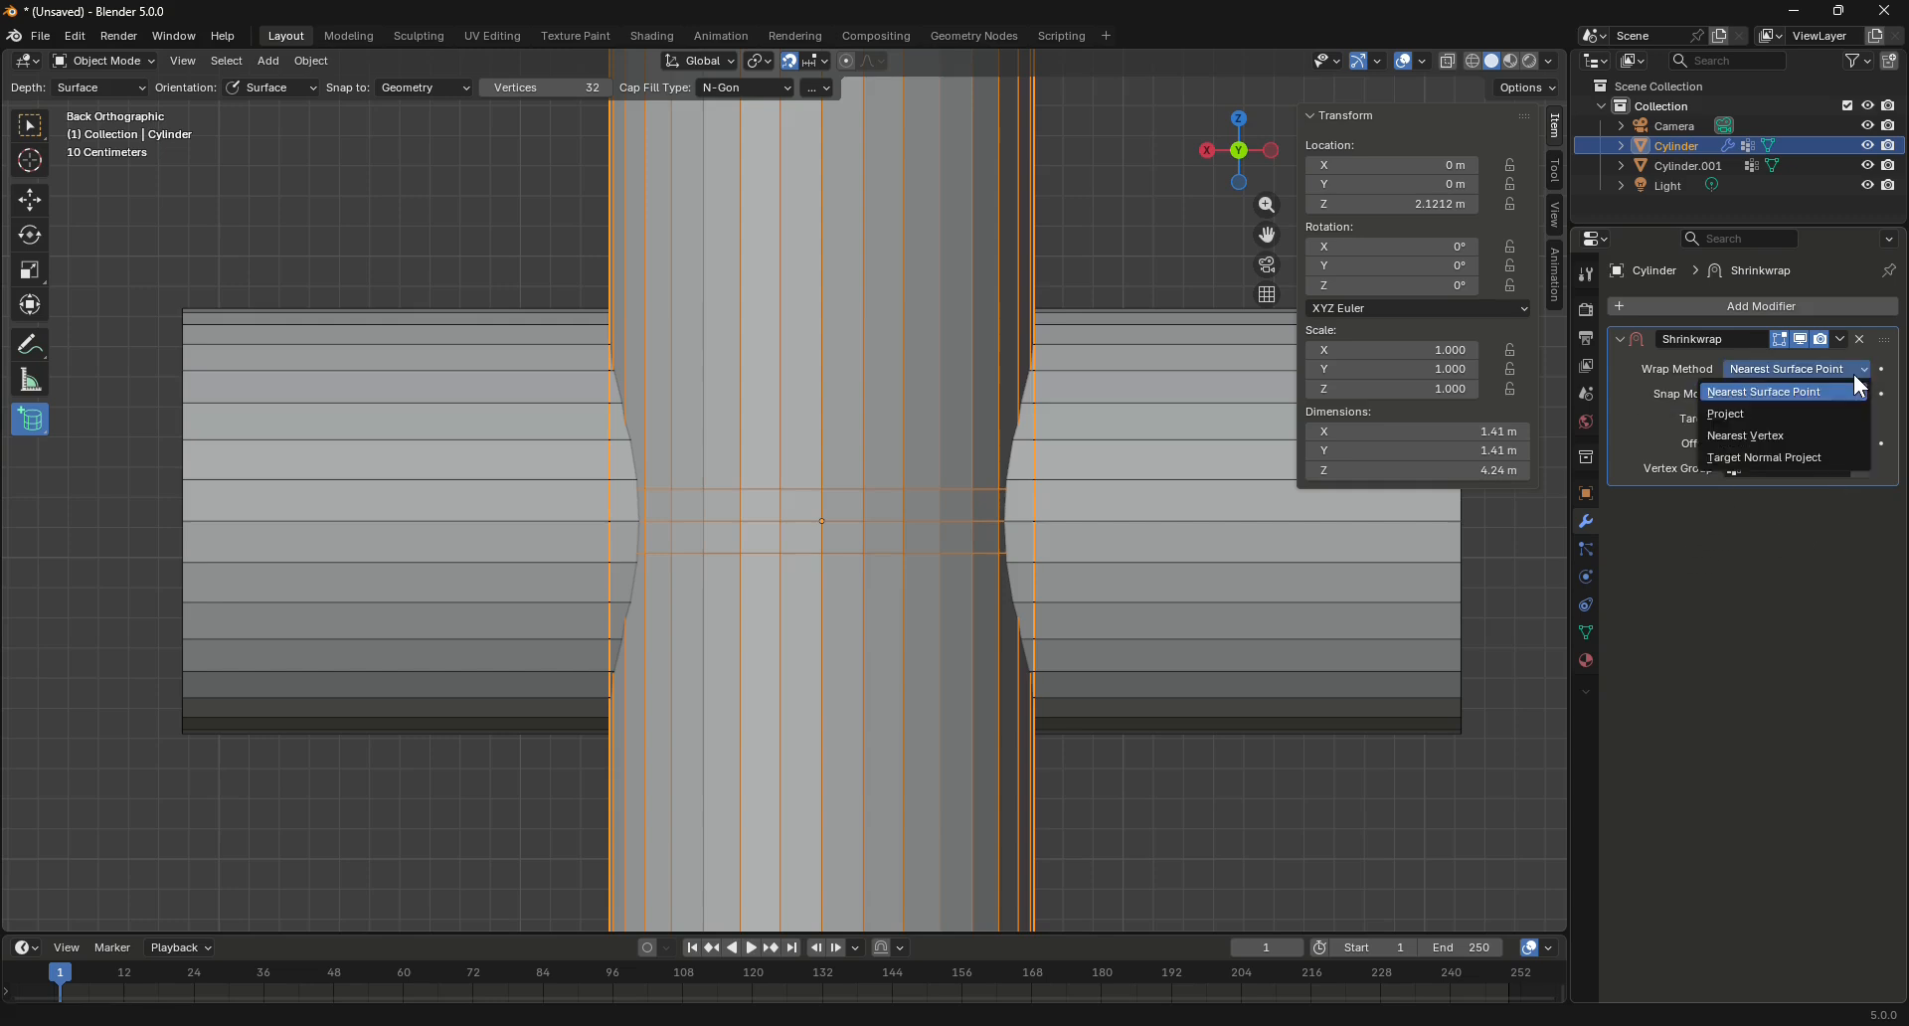
left_click(1790, 419)
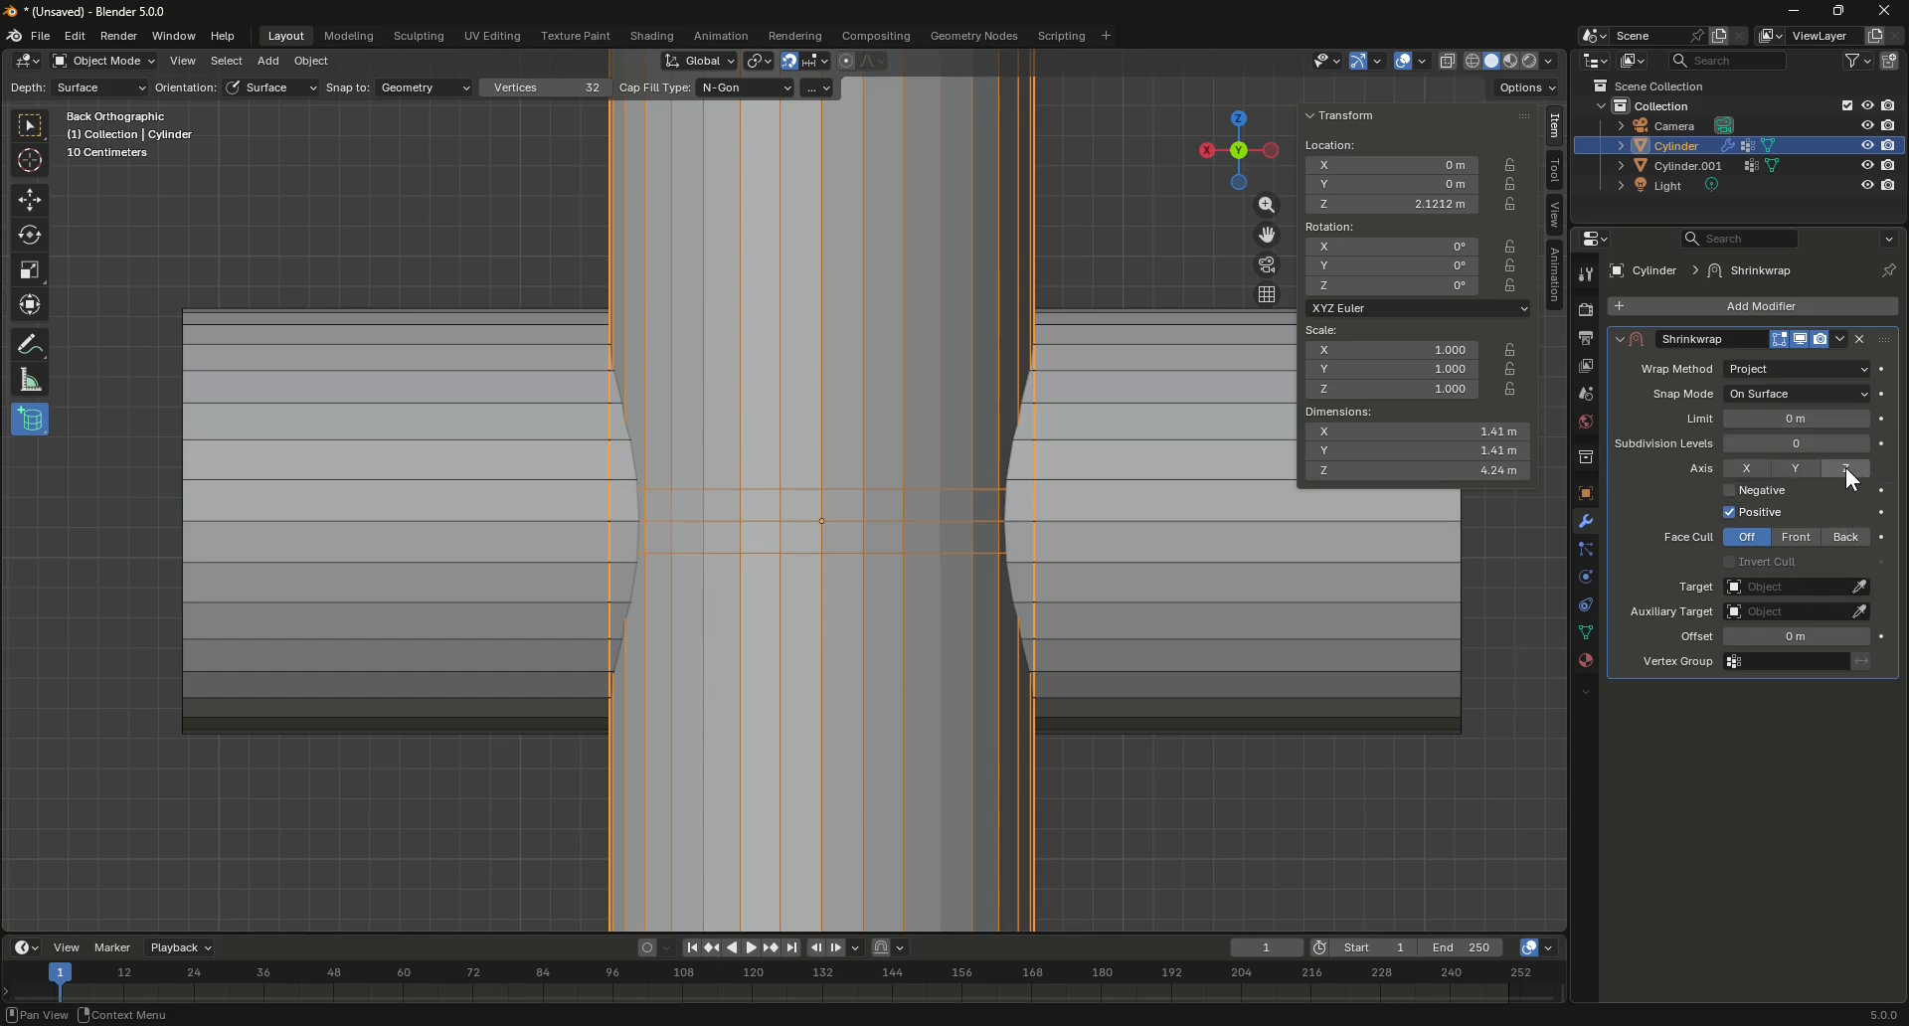
left_click(1861, 587)
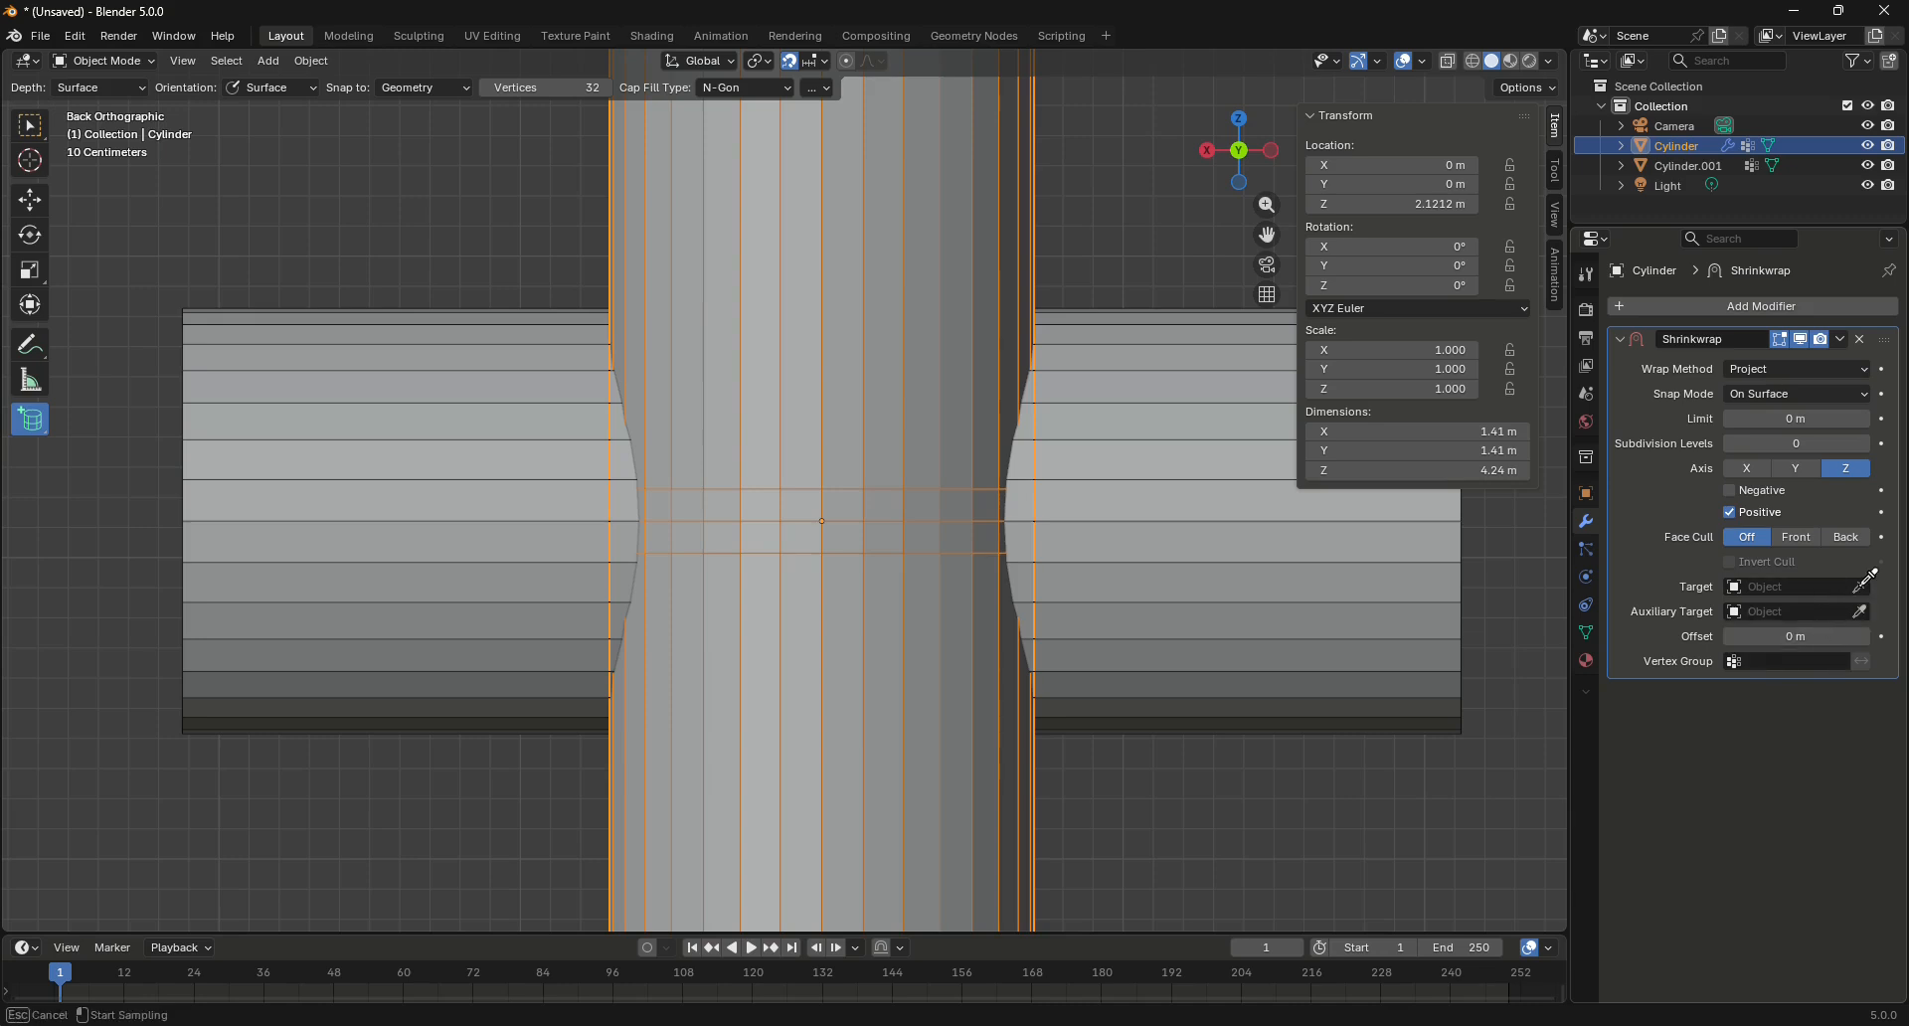
left_click(1178, 462)
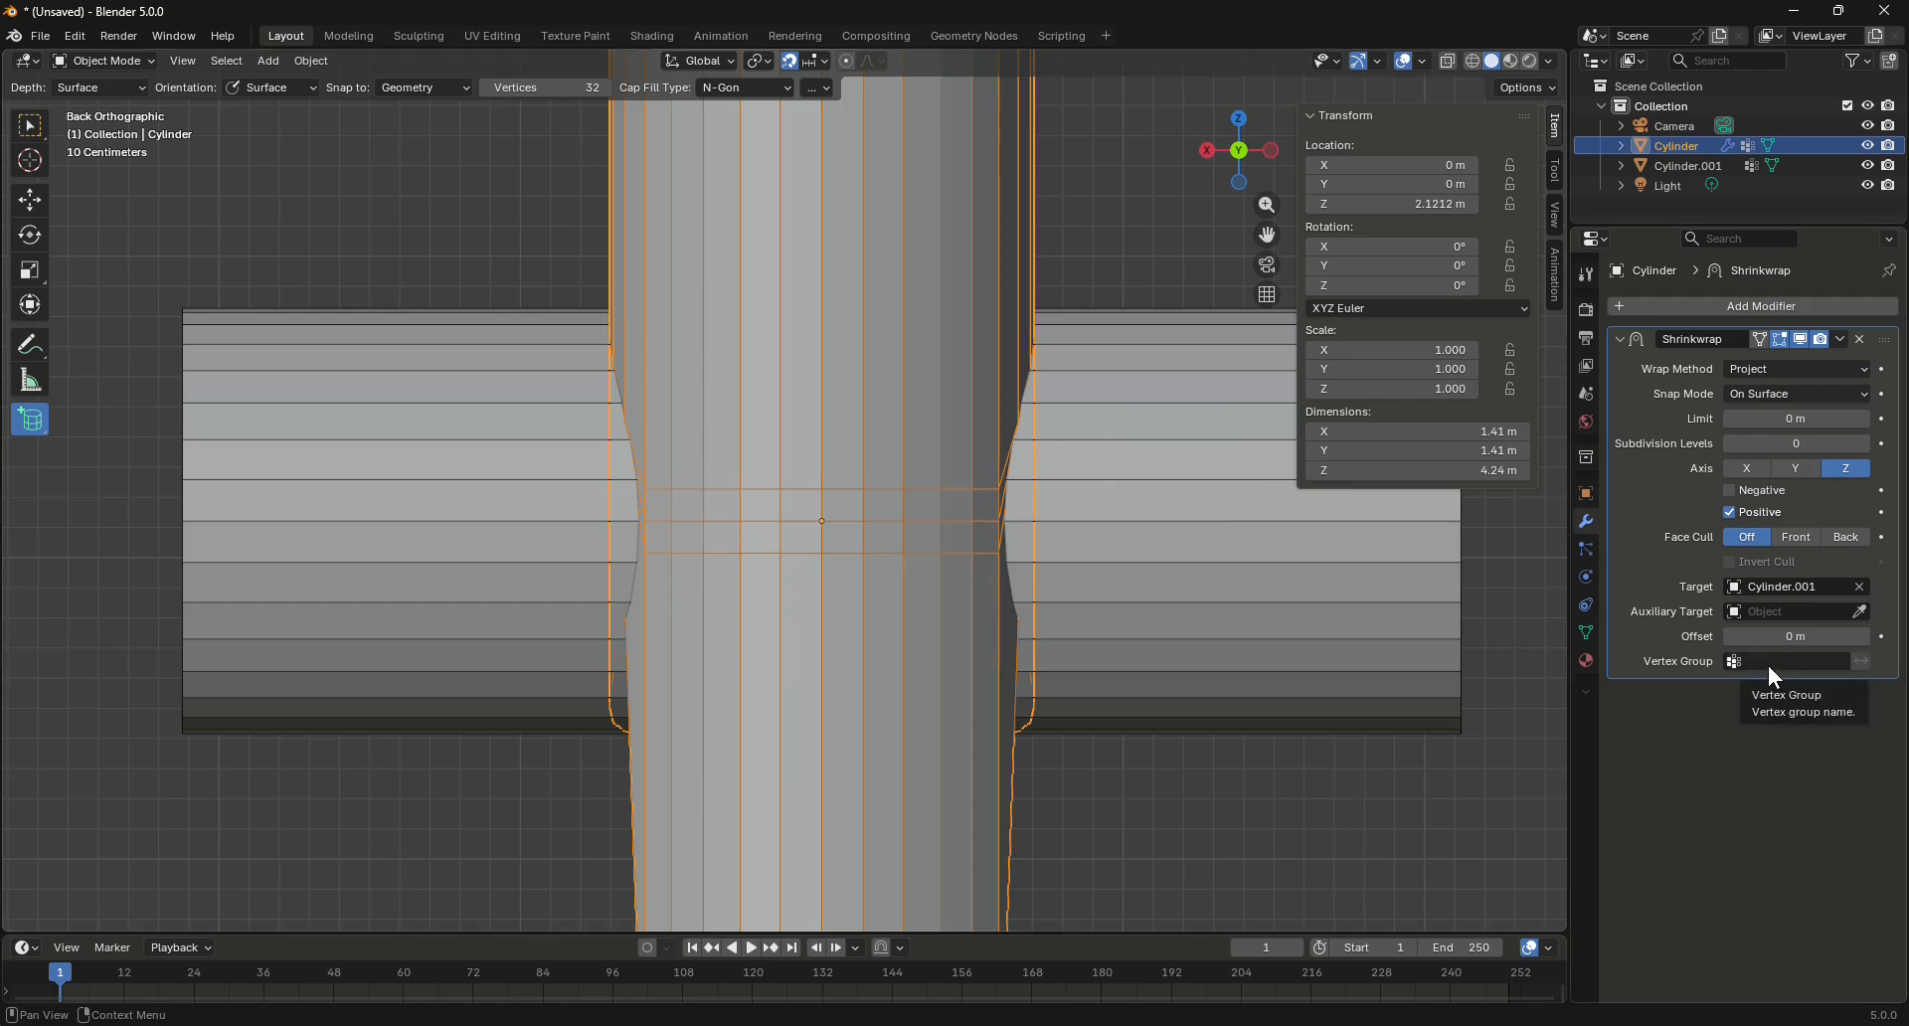
Limit the upright cylinder's Shrinkwrap to the vertex group Group and set its offset to -0.1 m
mouse_move(1243, 153)
left_mouse_down()
mouse_move(1078, 159)
mouse_move(1384, 148)
mouse_move(1444, 75)
mouse_move(1417, 157)
mouse_move(1372, 202)
mouse_move(1412, 92)
mouse_move(1350, 73)
mouse_move(1283, 149)
mouse_move(1227, 158)
left_mouse_up()
left_click(1793, 664)
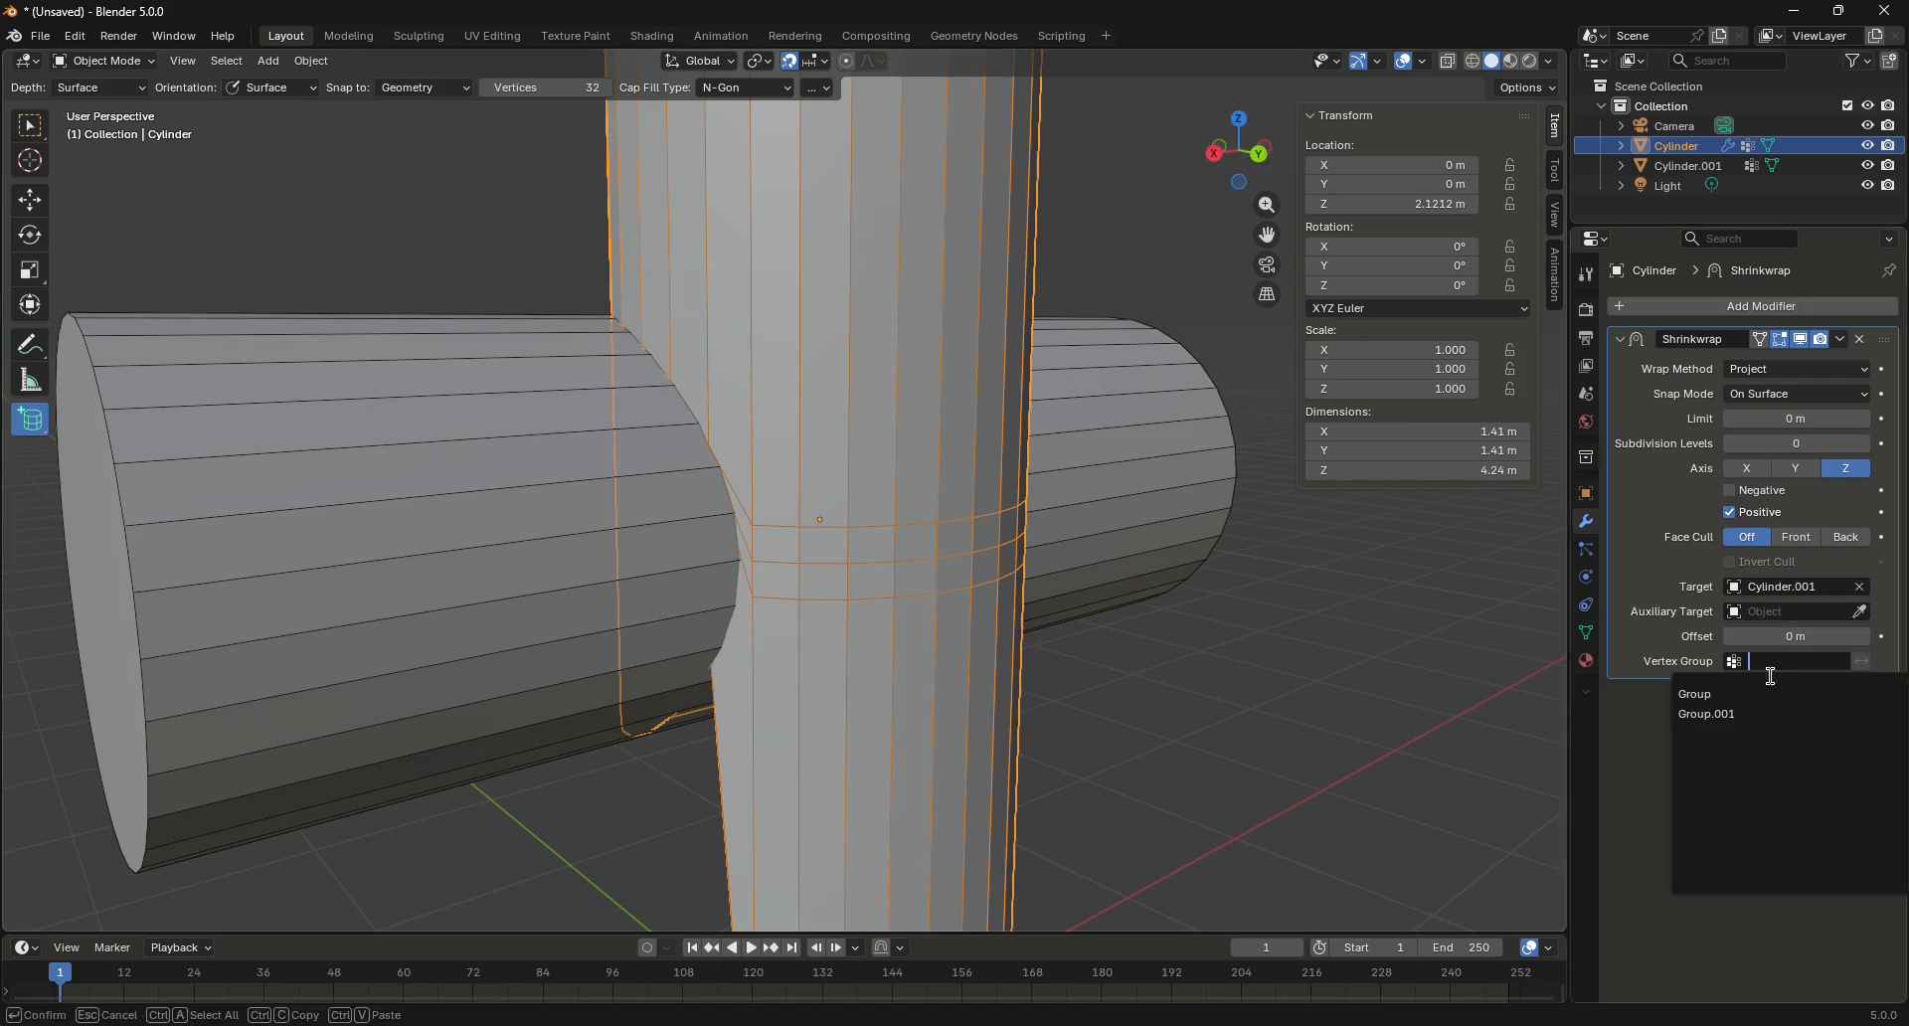
left_click(1735, 691)
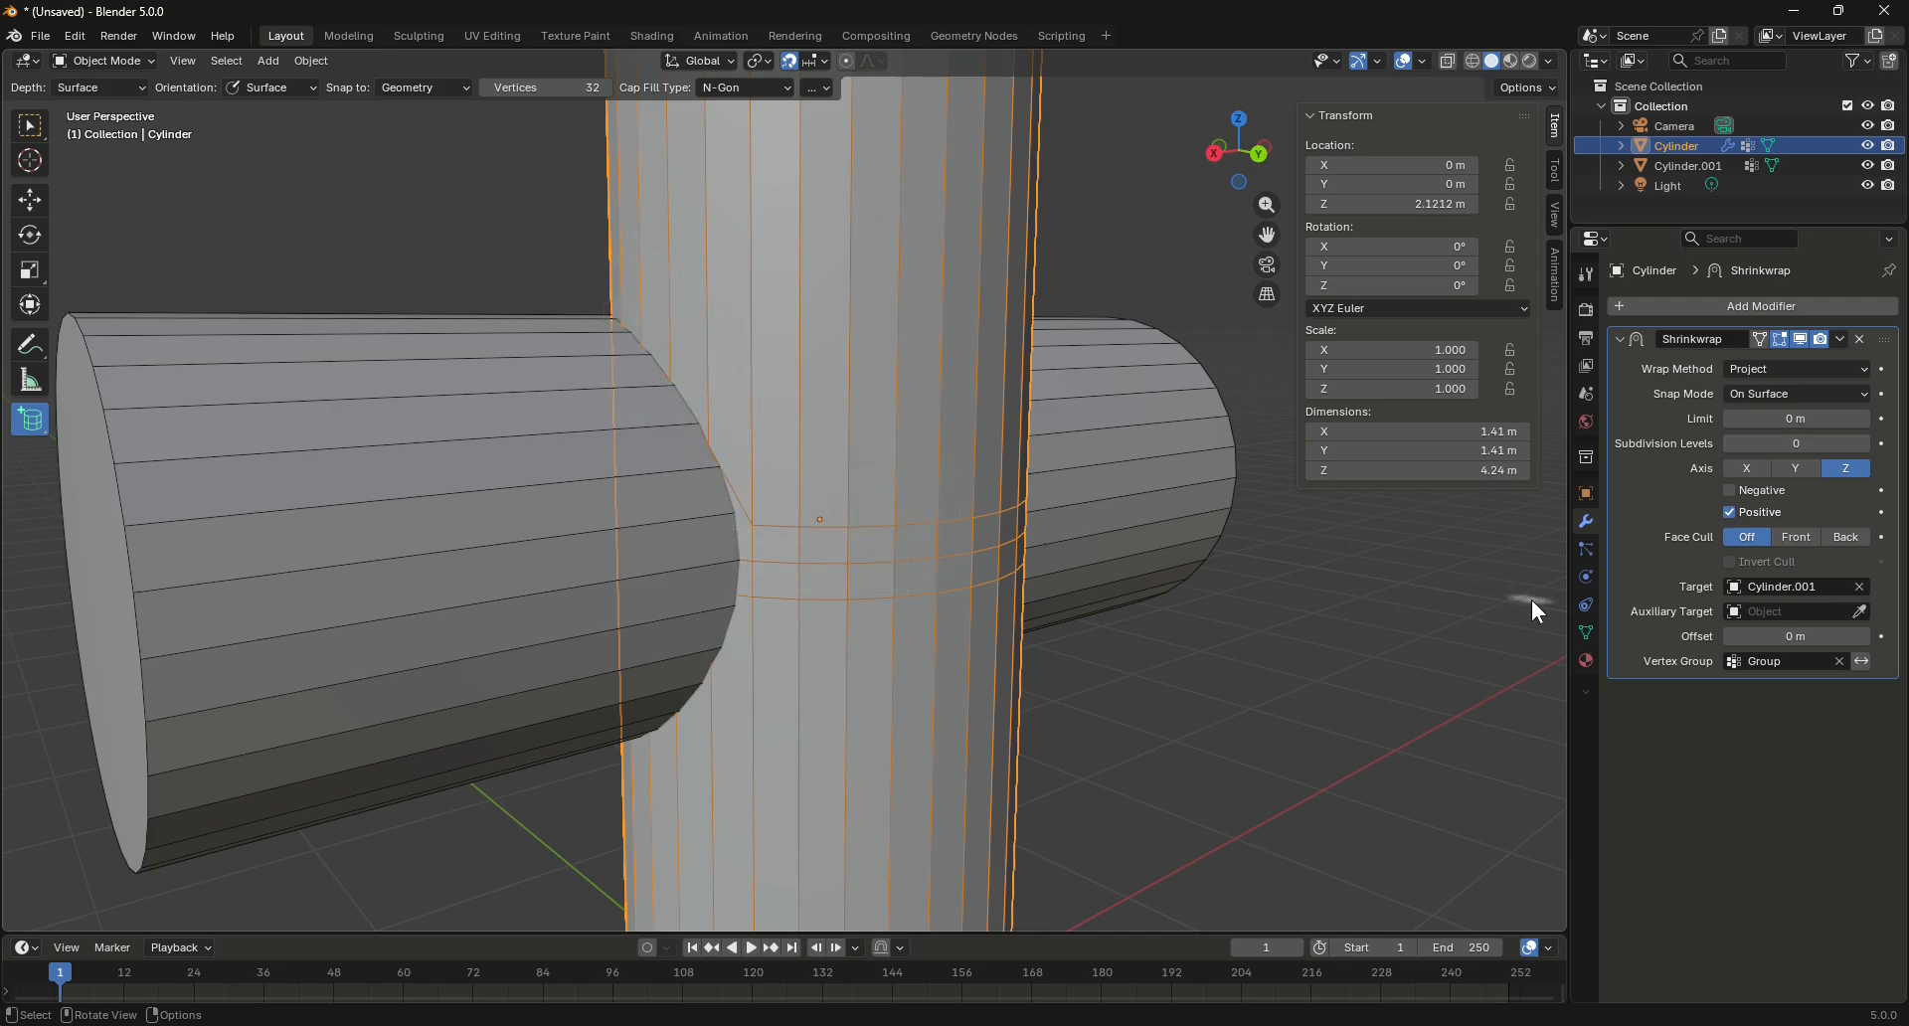
left_click(1799, 636)
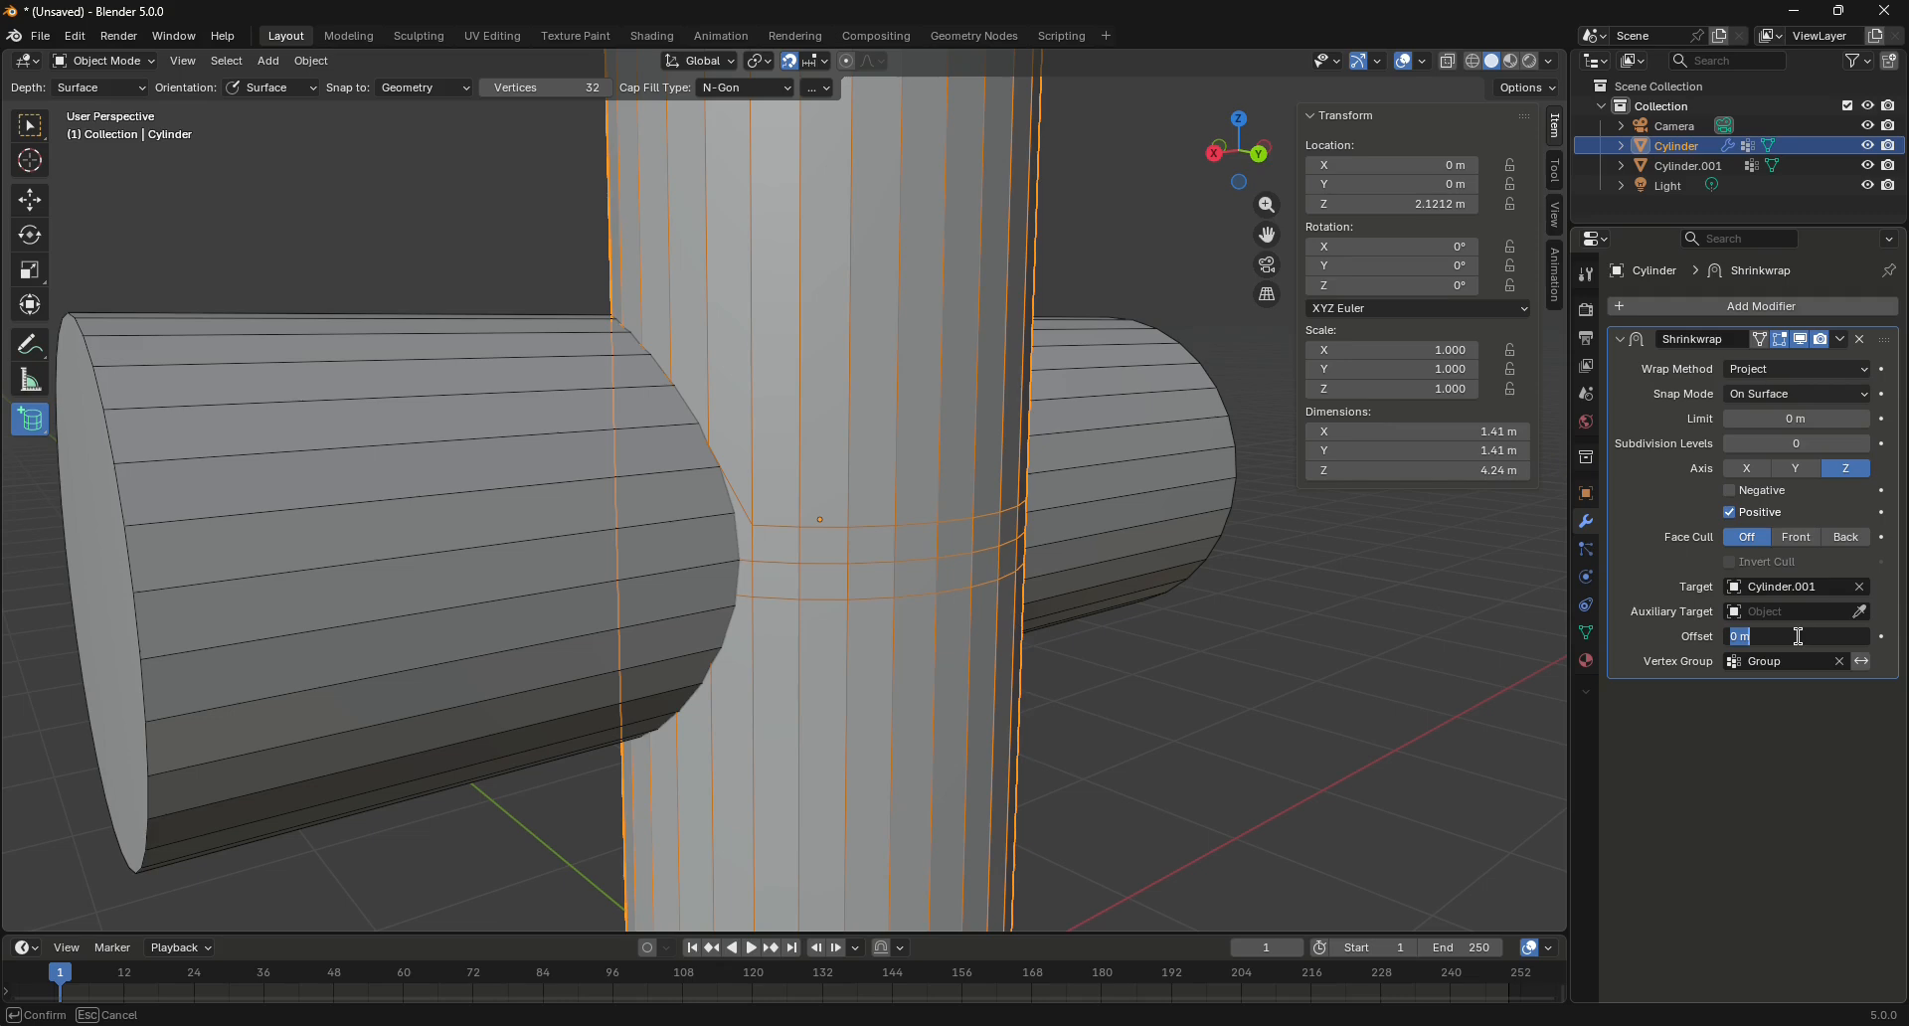
type("-0.1")
key("Return")
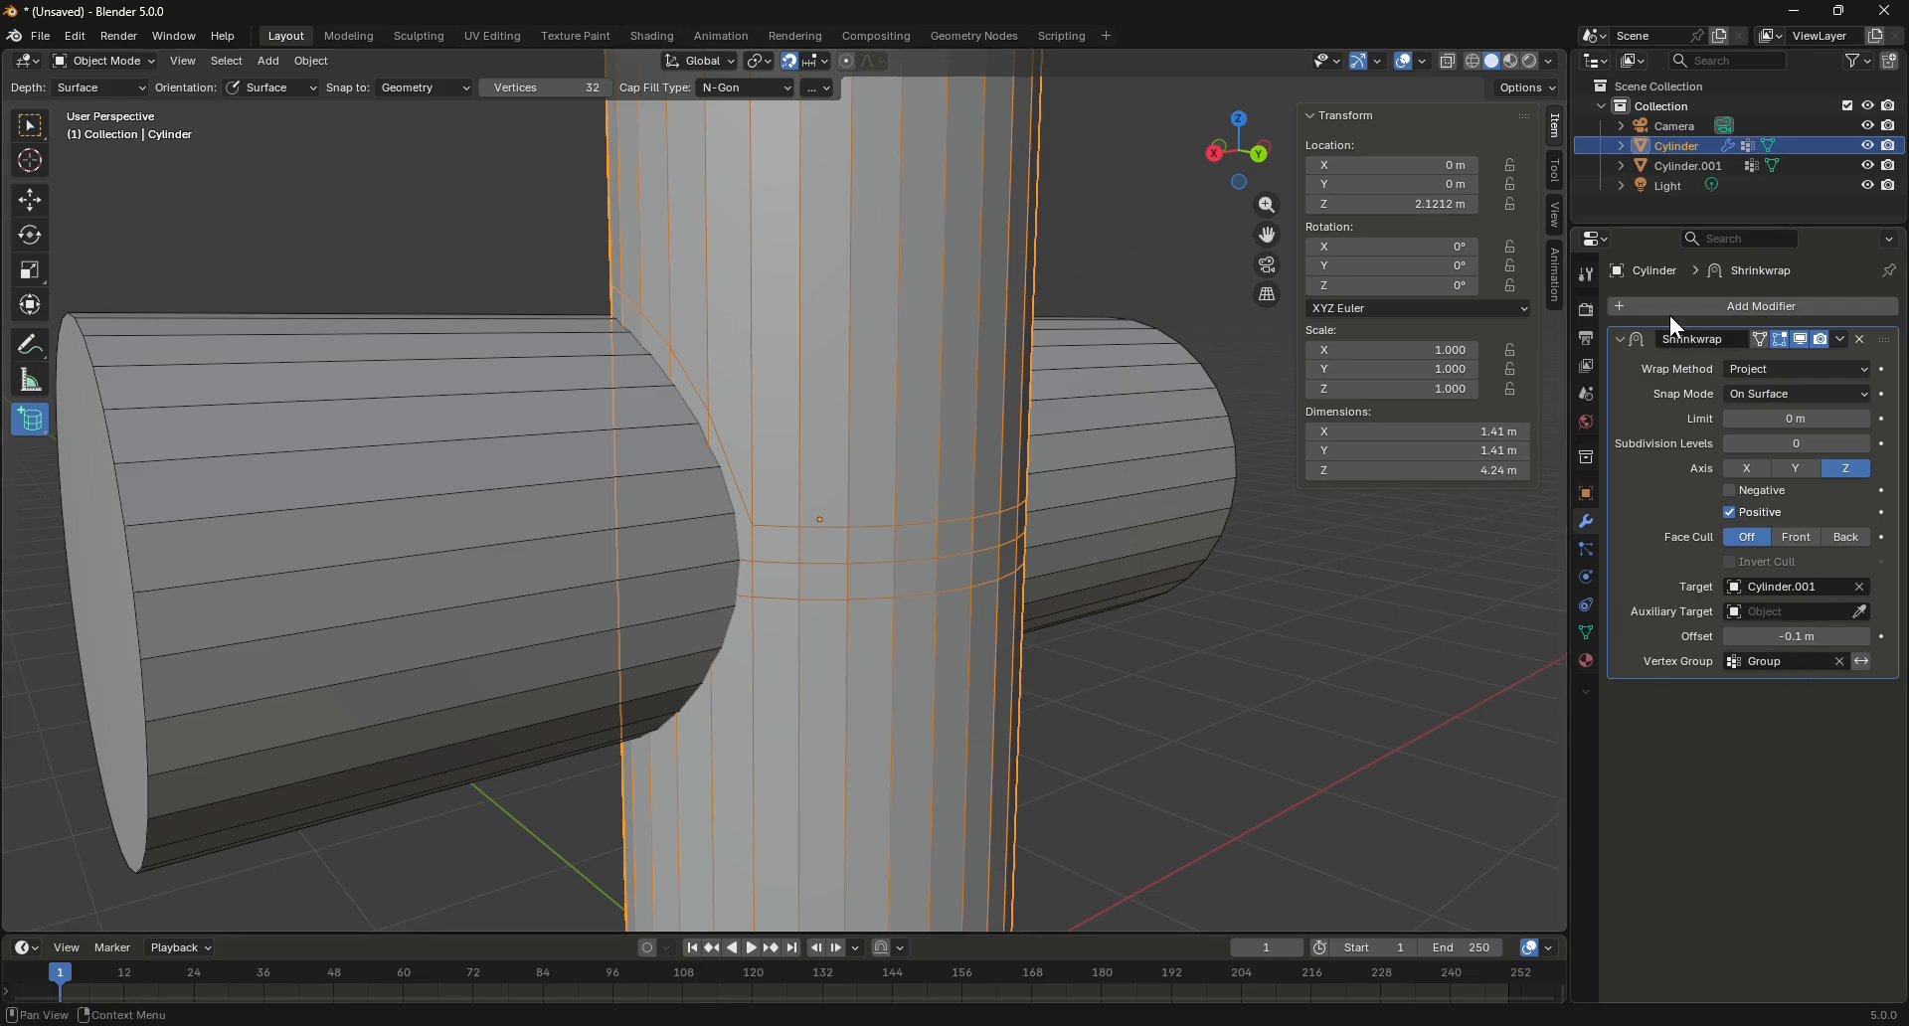
Add a second Shrinkwrap modifier to the upright cylinder, using the Project method along the Z axis
left_click(1638, 308)
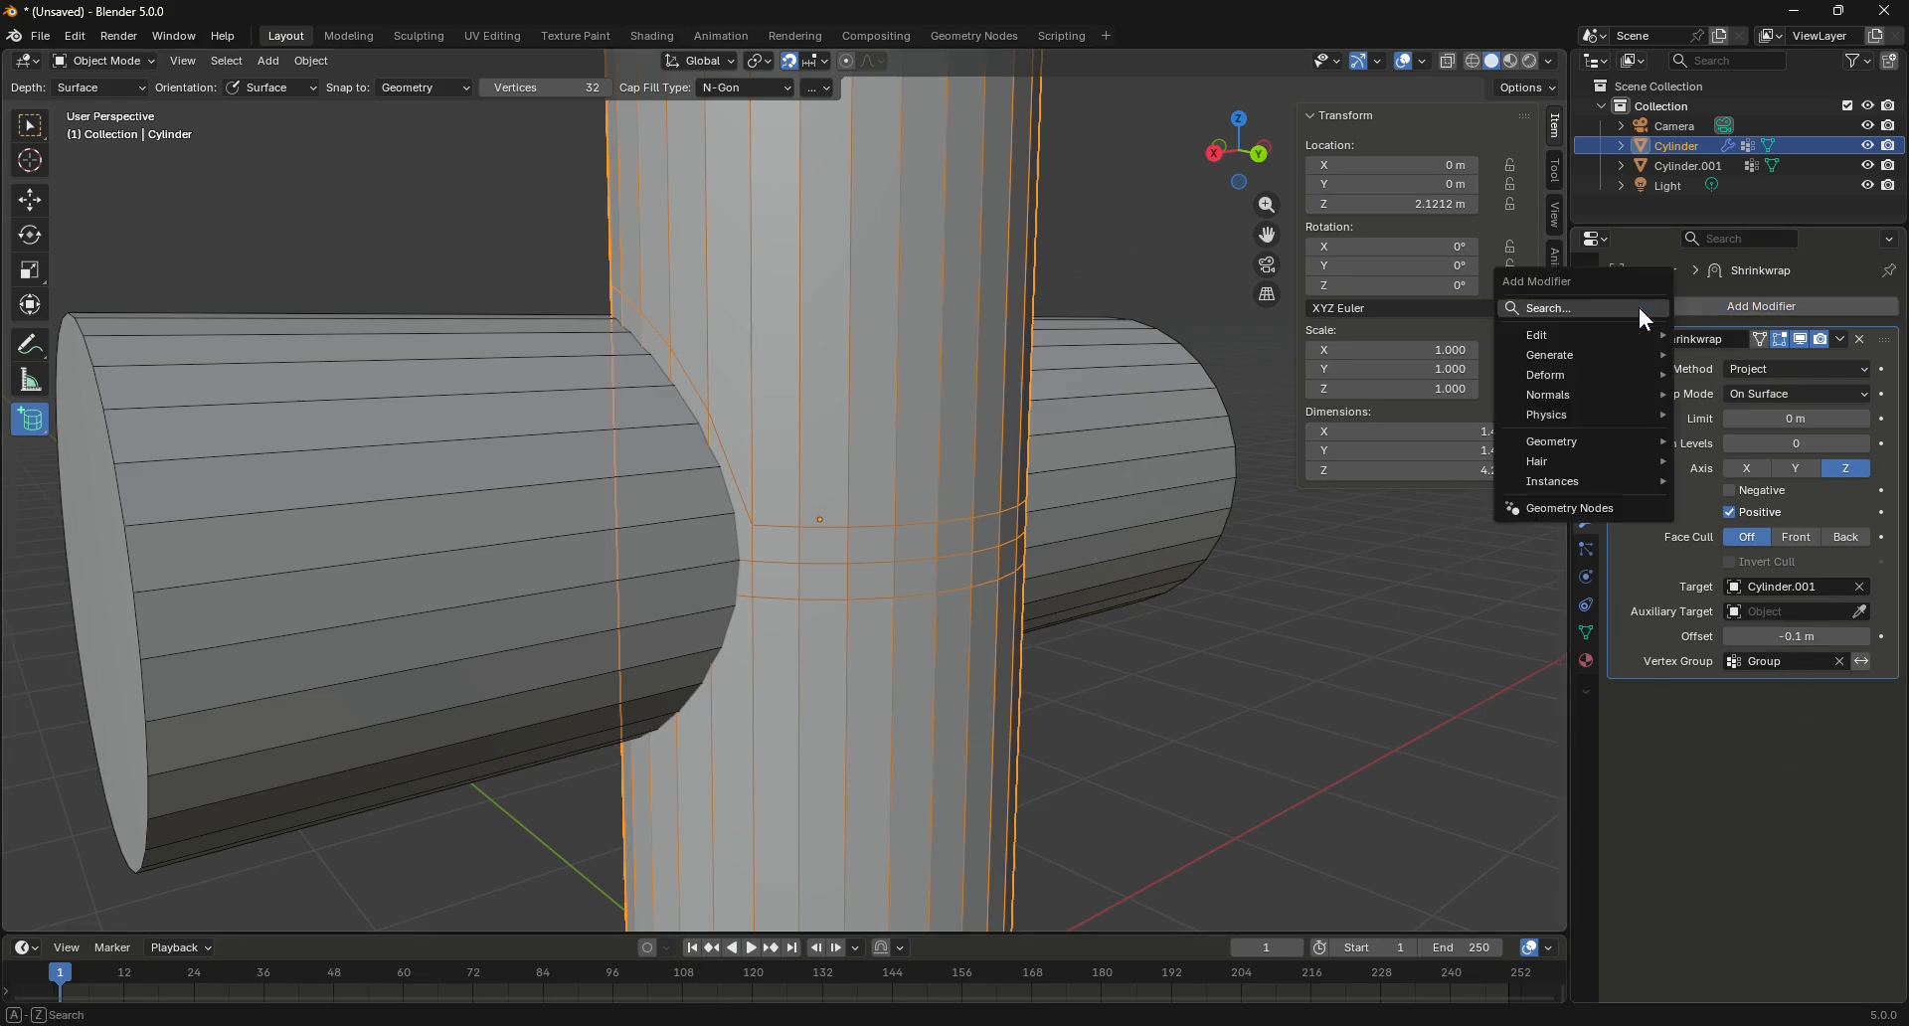
left_click(1638, 307)
left_click(1551, 352)
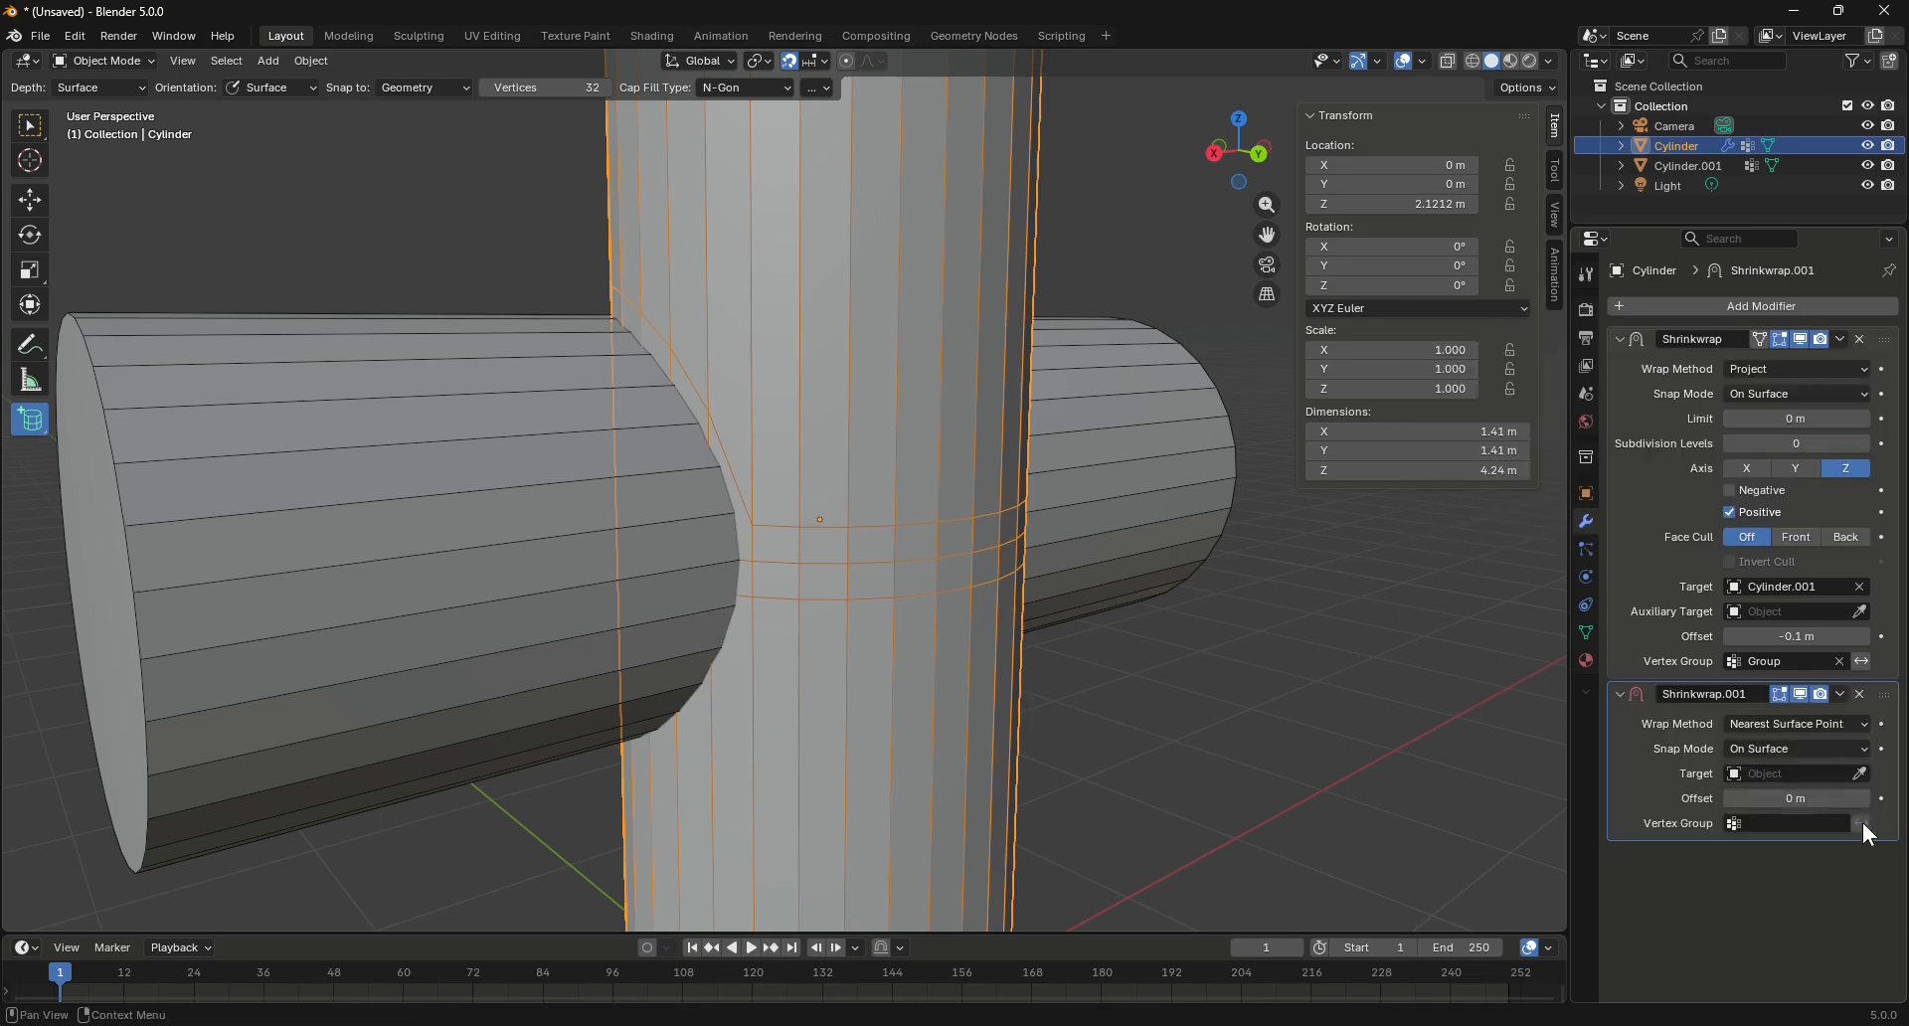
left_click(1854, 726)
left_click(1764, 770)
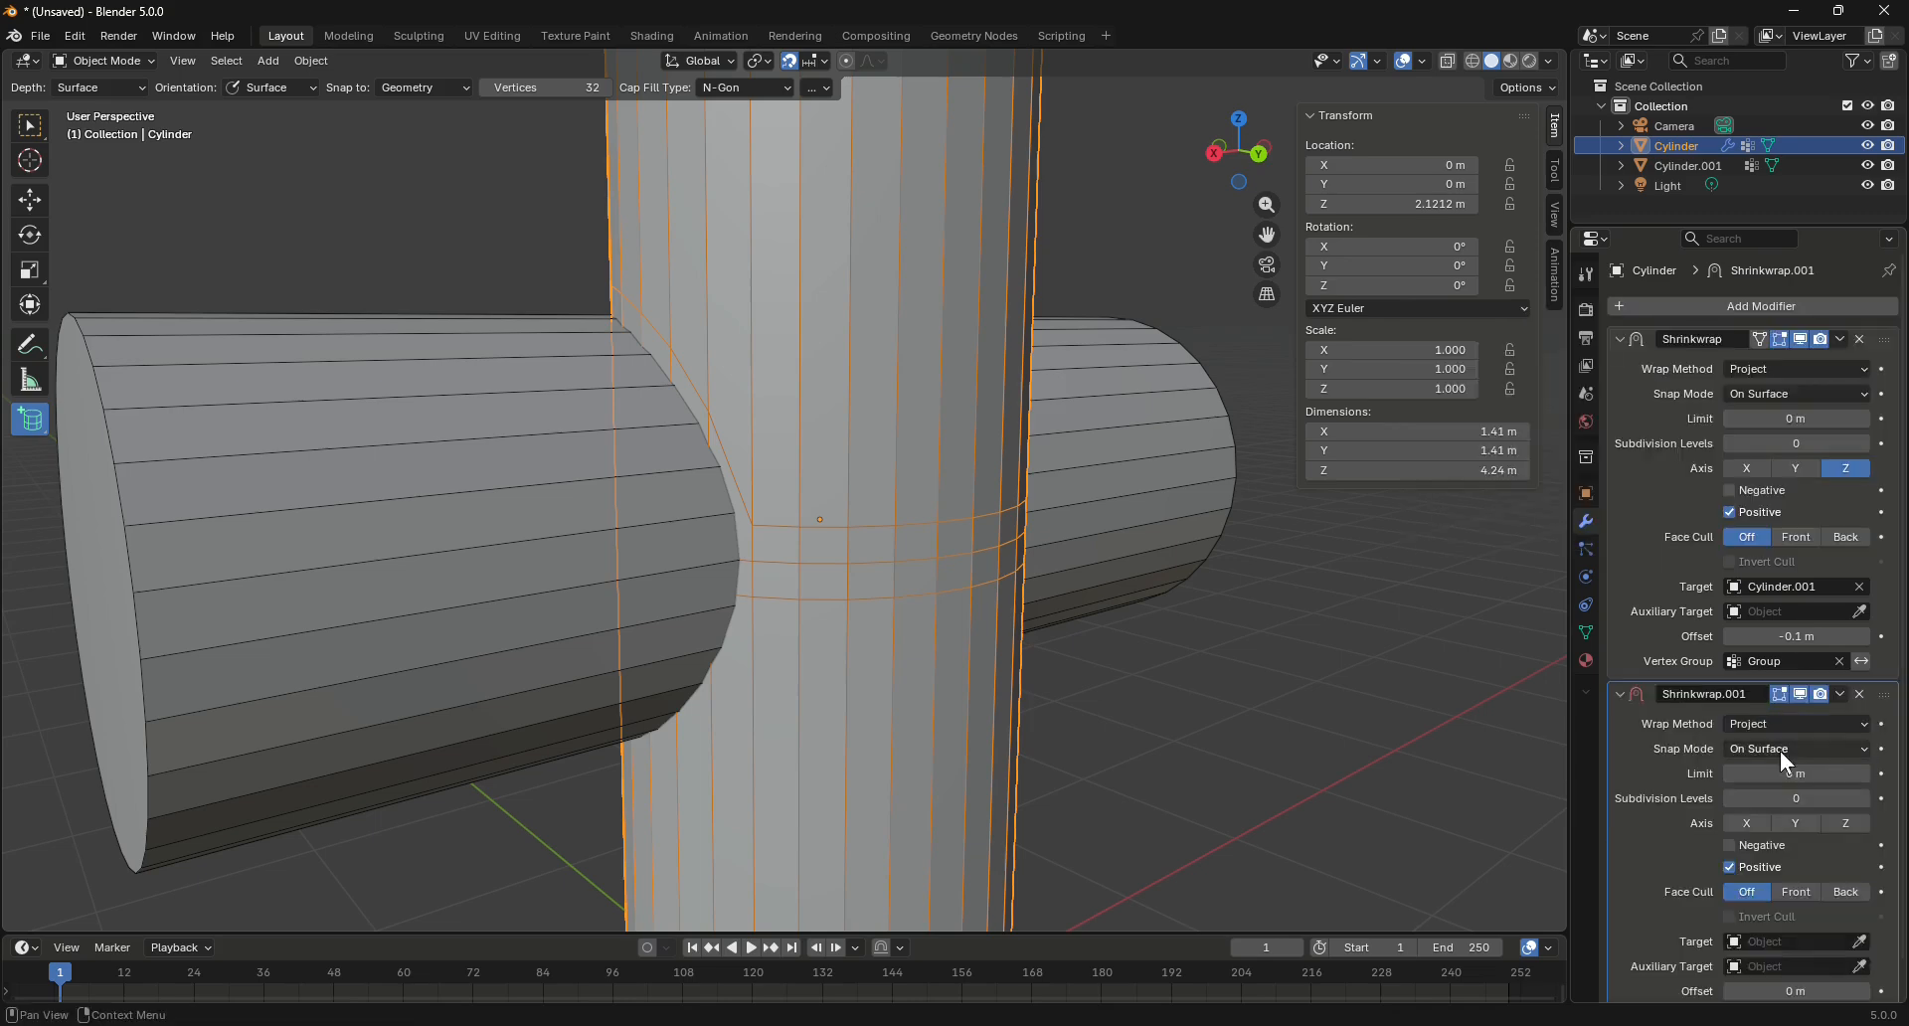
scroll(1665, 742, "down", 1)
left_click(1848, 790)
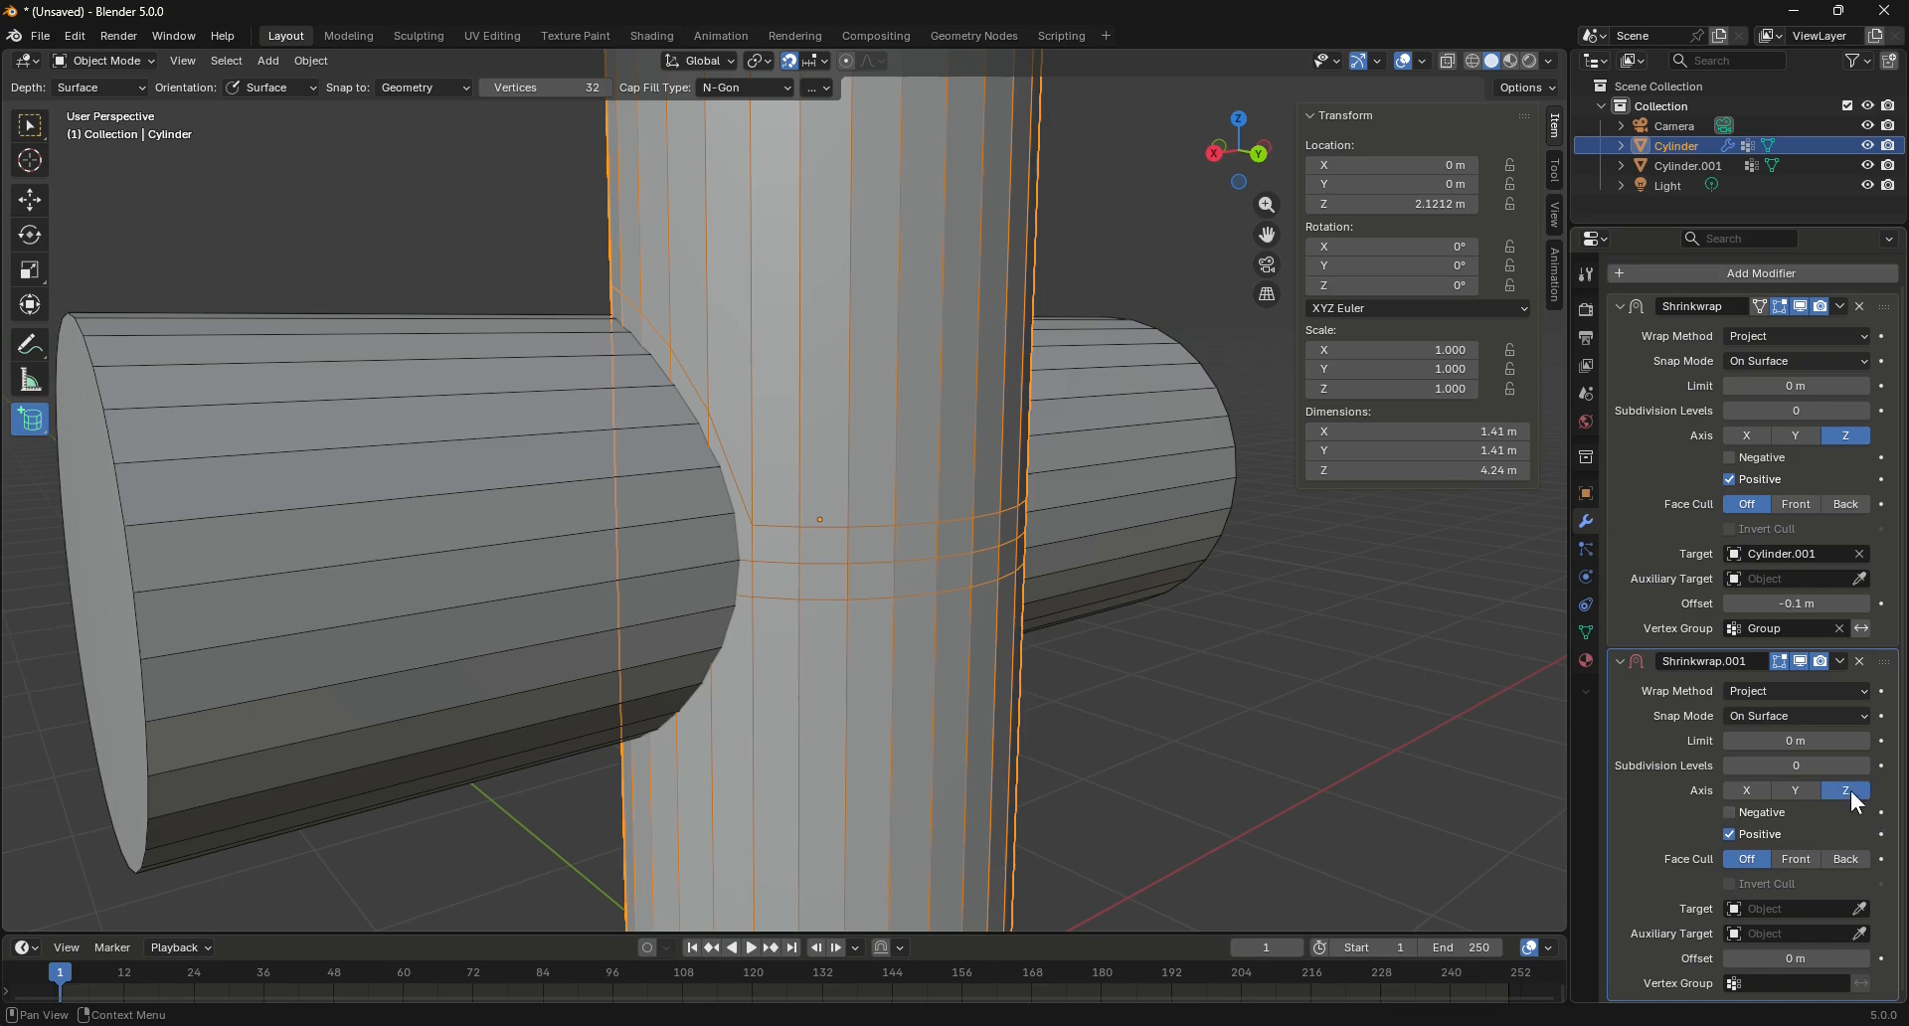
Target the second Shrinkwrap at the horizontal cylinder and limit it to the vertex group Group.001
left_click(1858, 909)
left_click(354, 479)
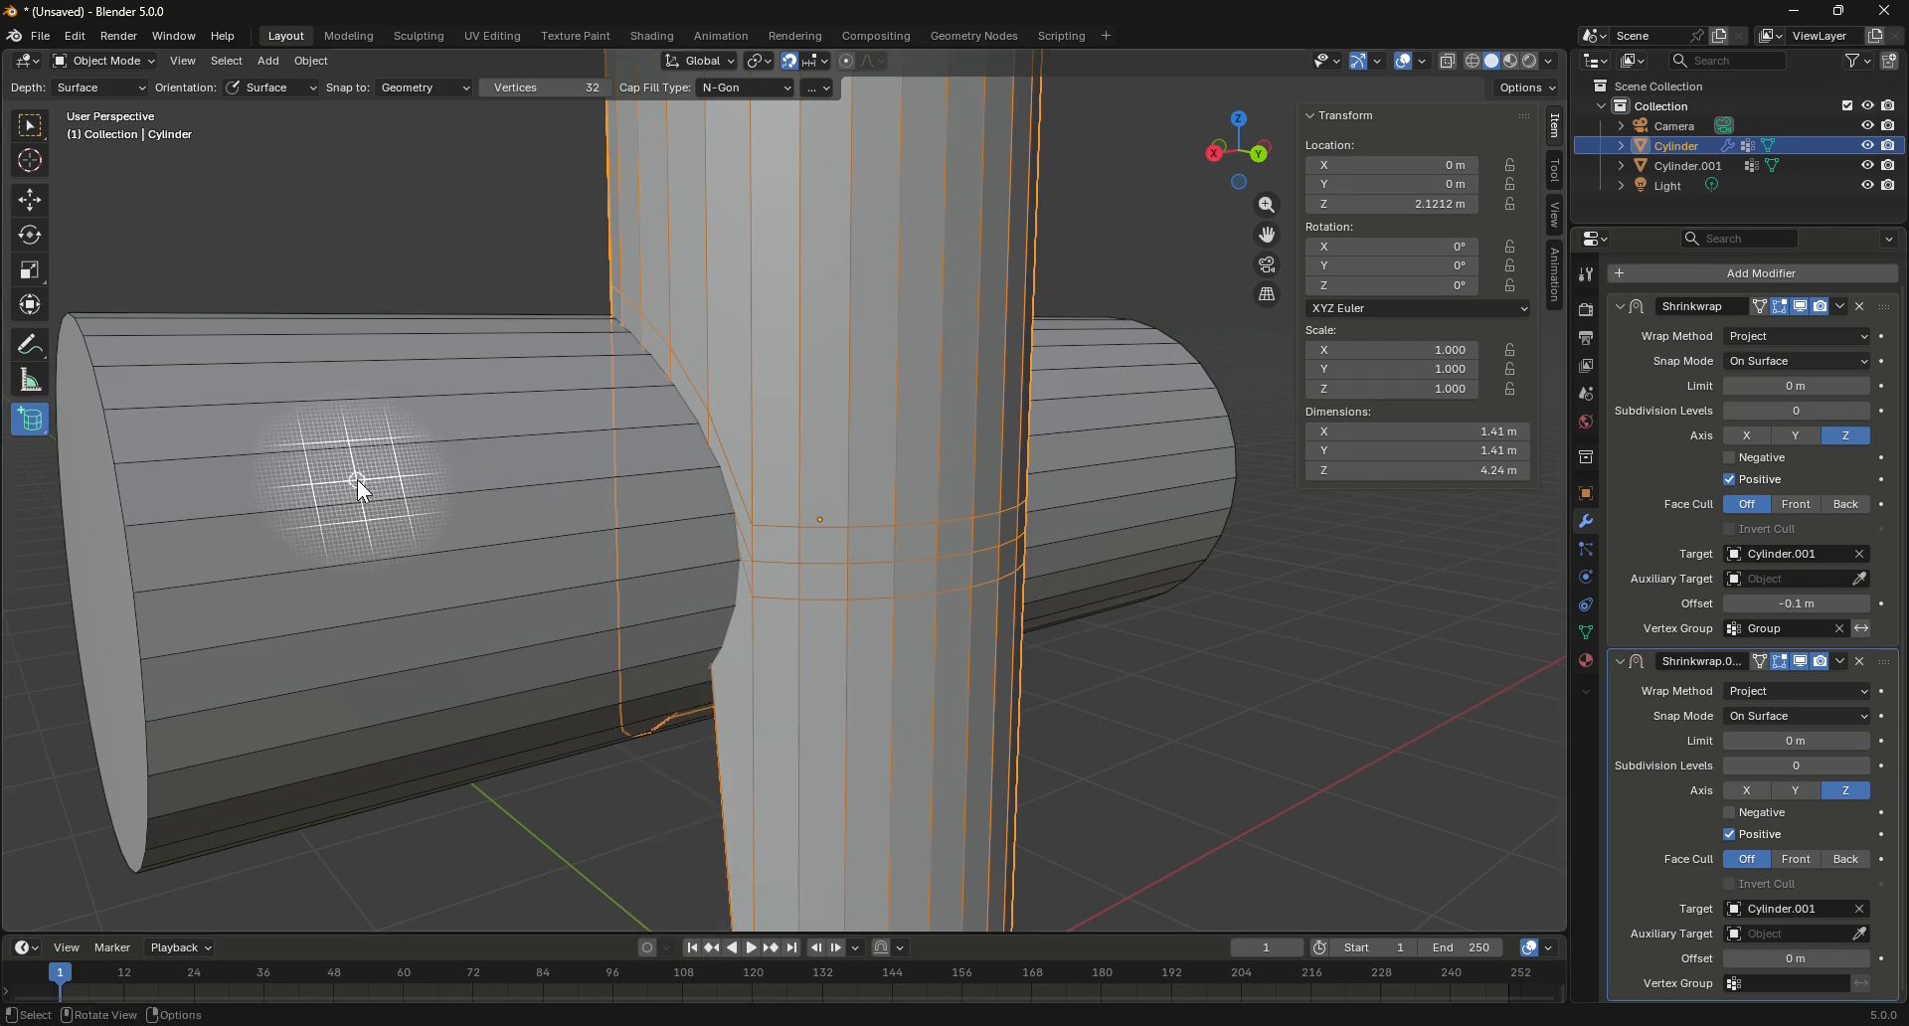
left_click(1772, 983)
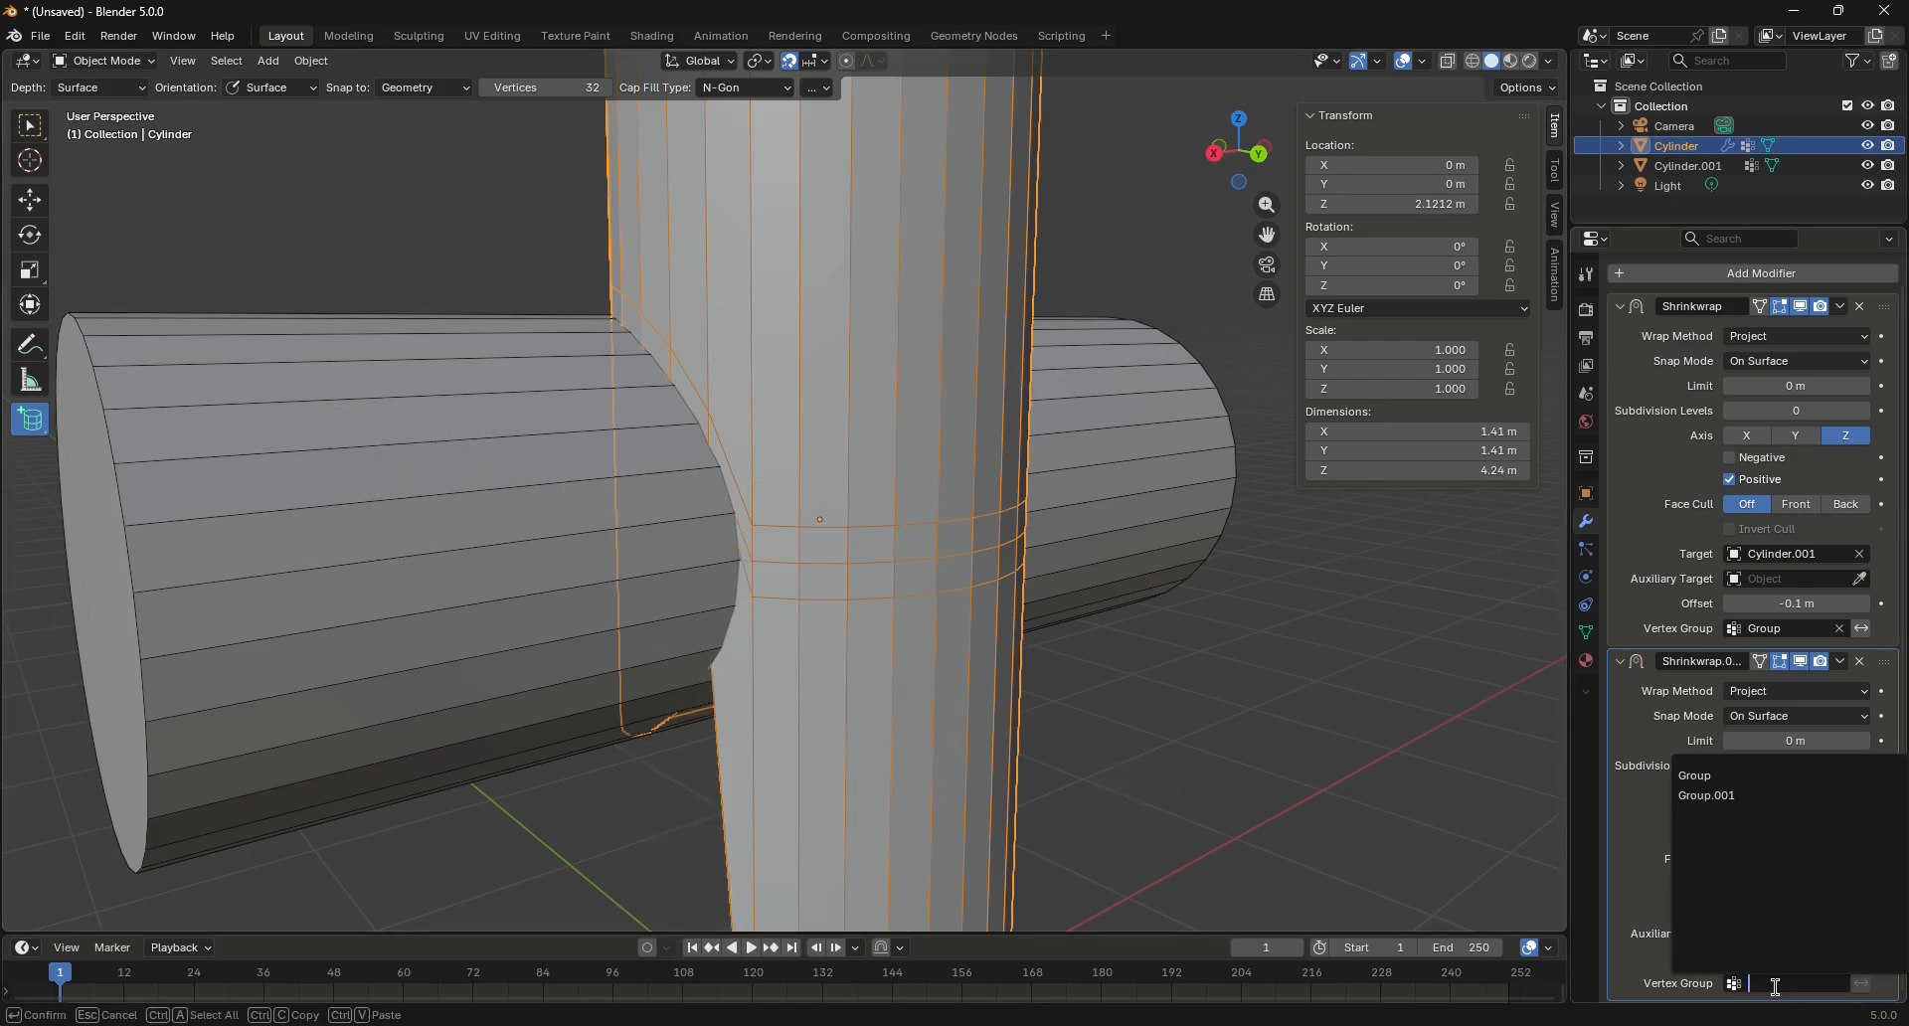
left_click(1714, 797)
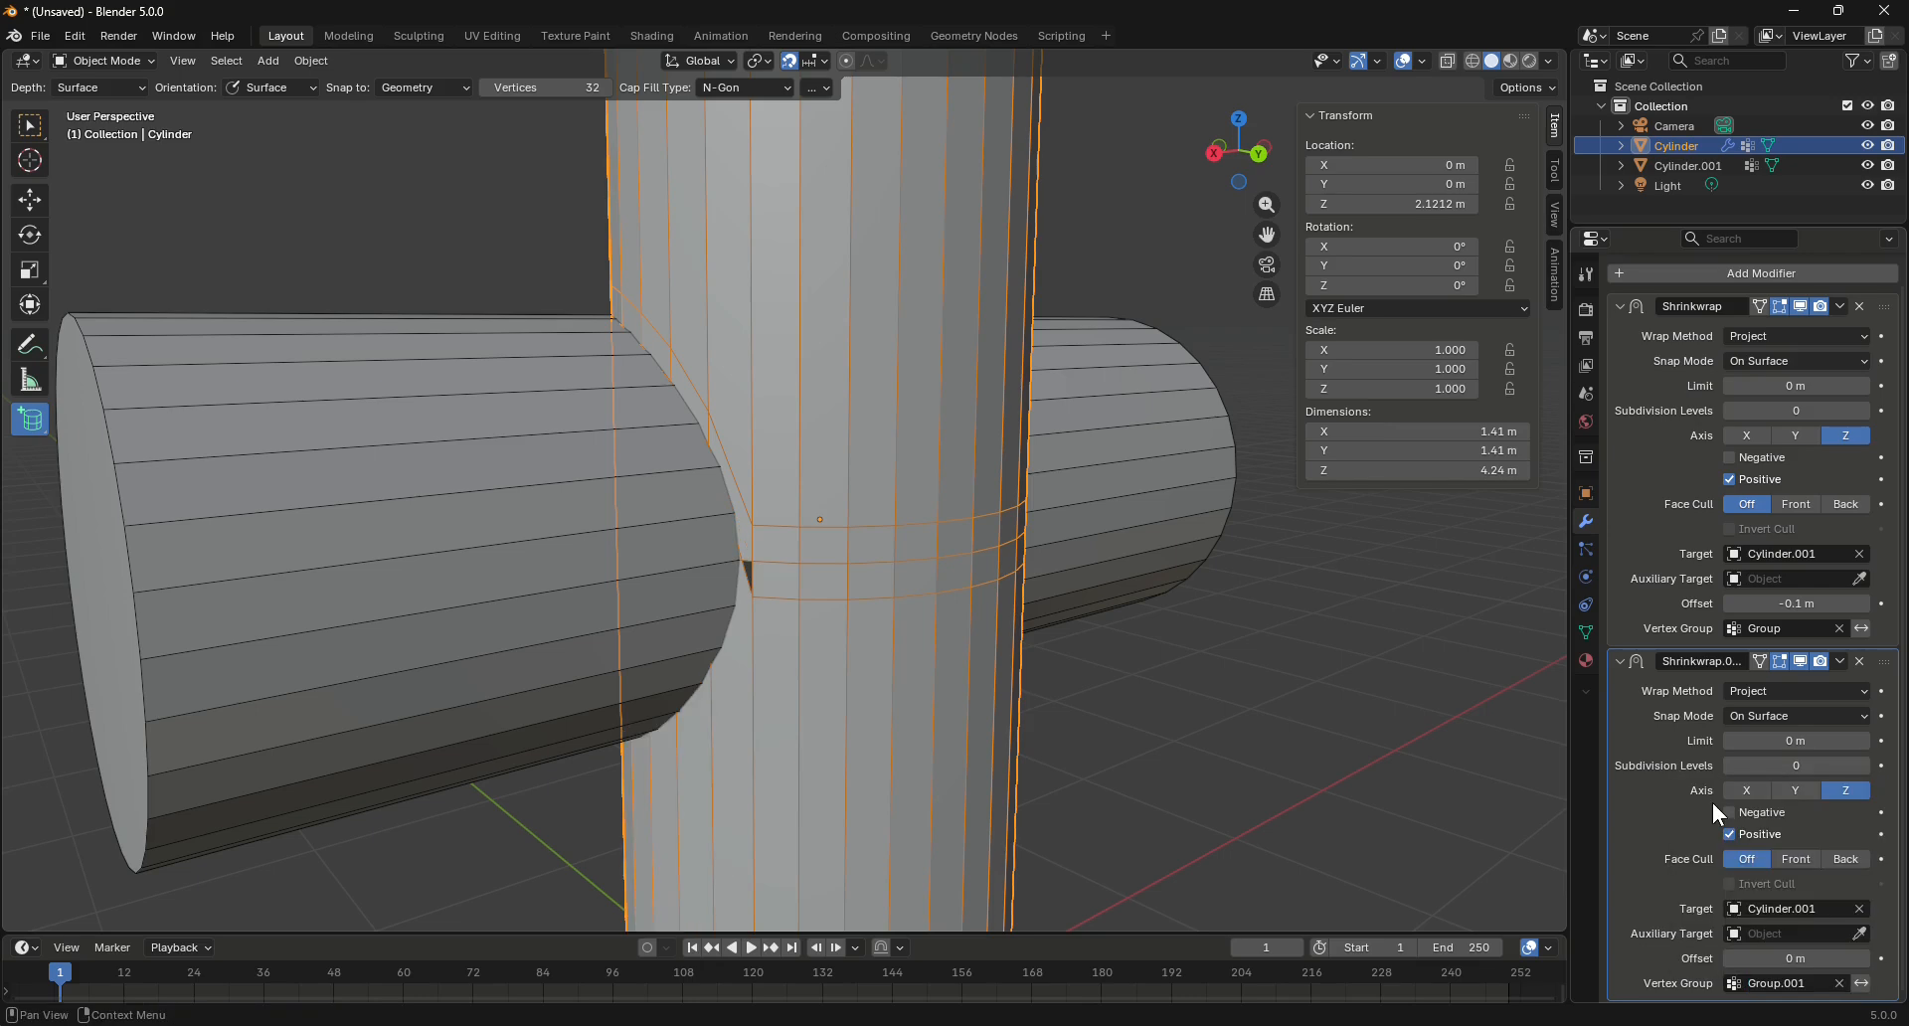
scroll(714, 587, "up", 1)
scroll(726, 592, "up", 4)
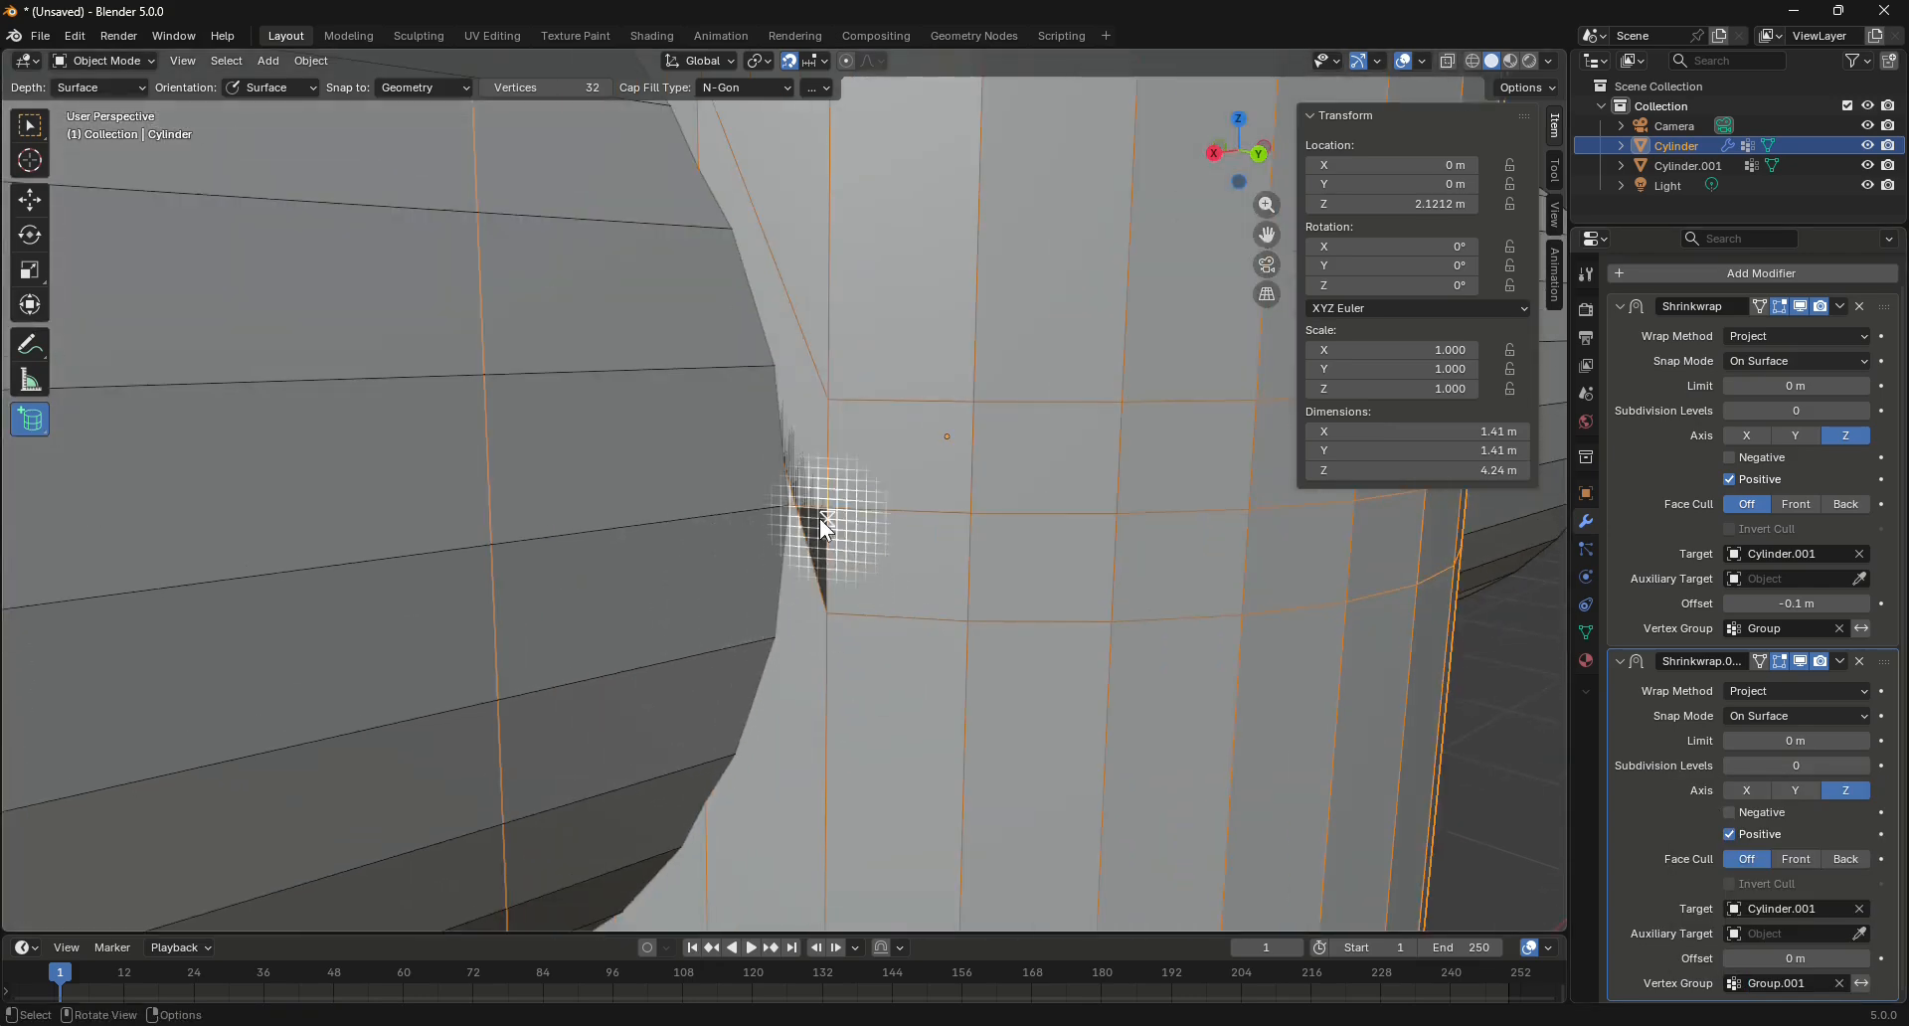
scroll(851, 549, "down", 3)
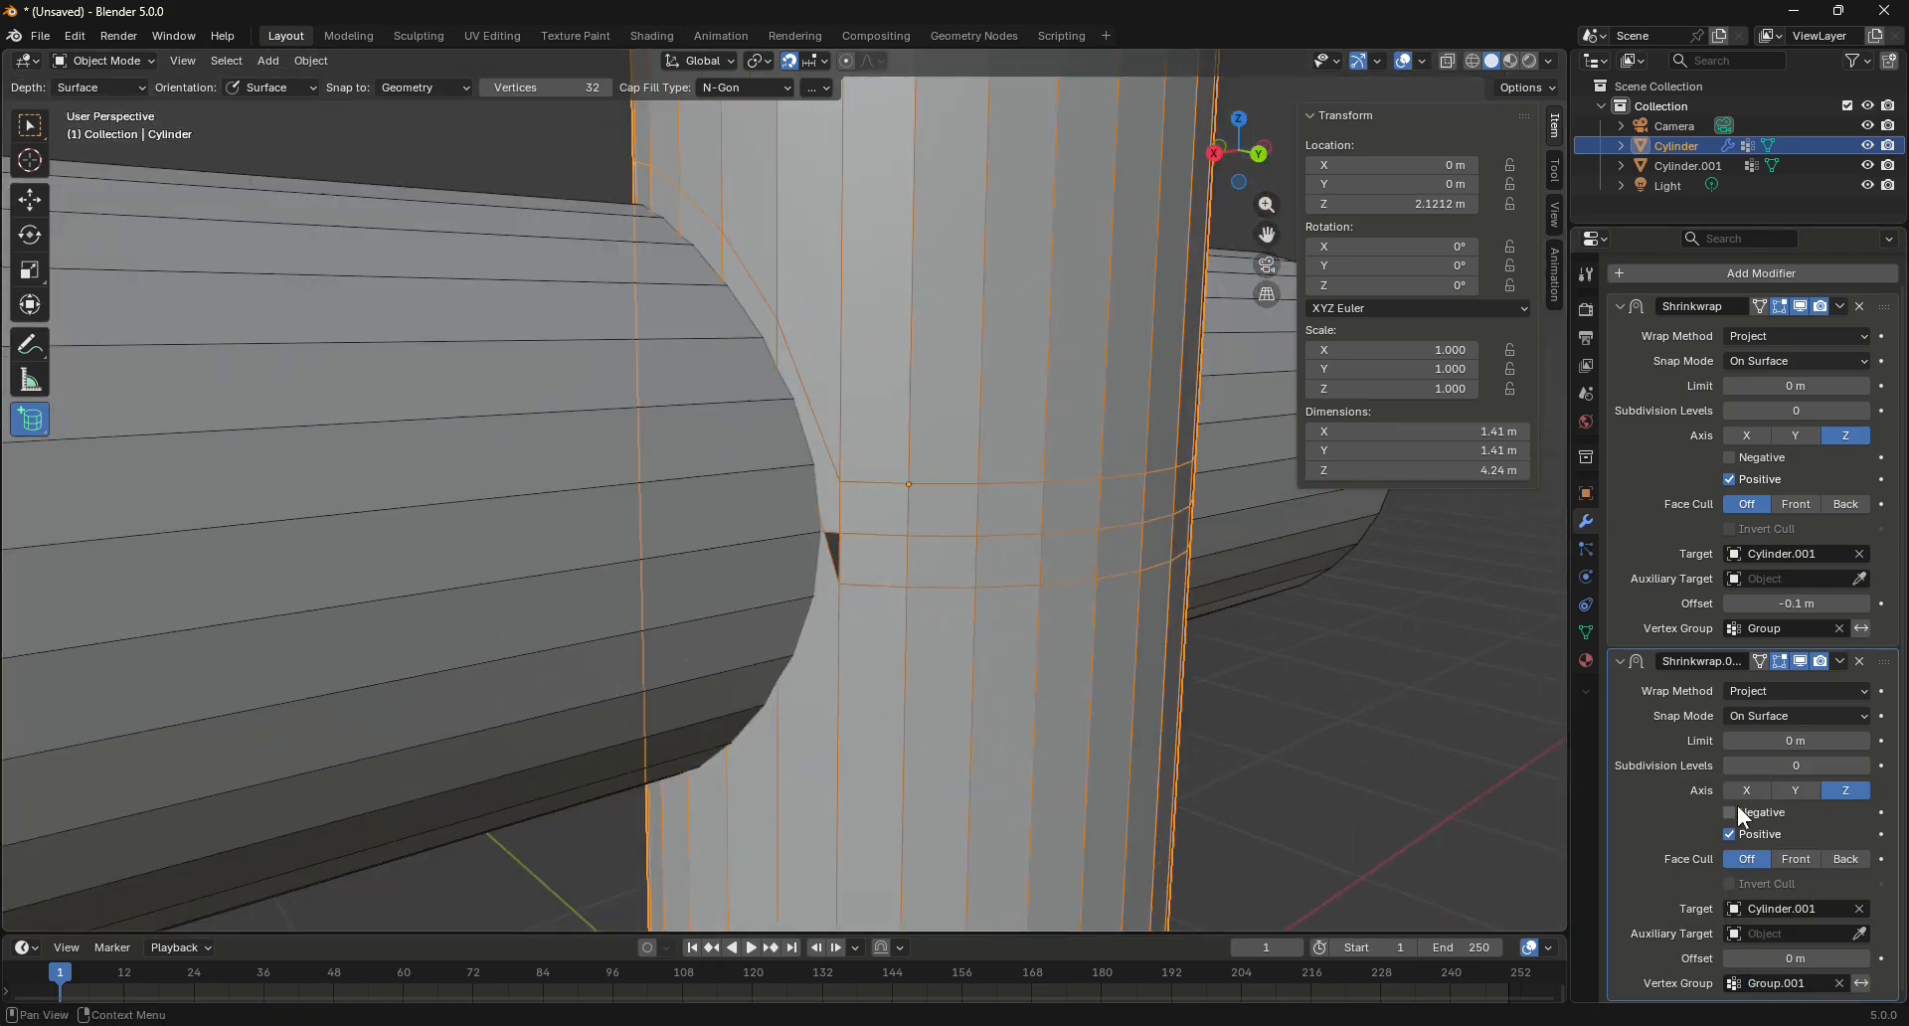
Make the second Shrinkwrap project only in the negative direction and set its offset to -0.1 m
left_click(1729, 834)
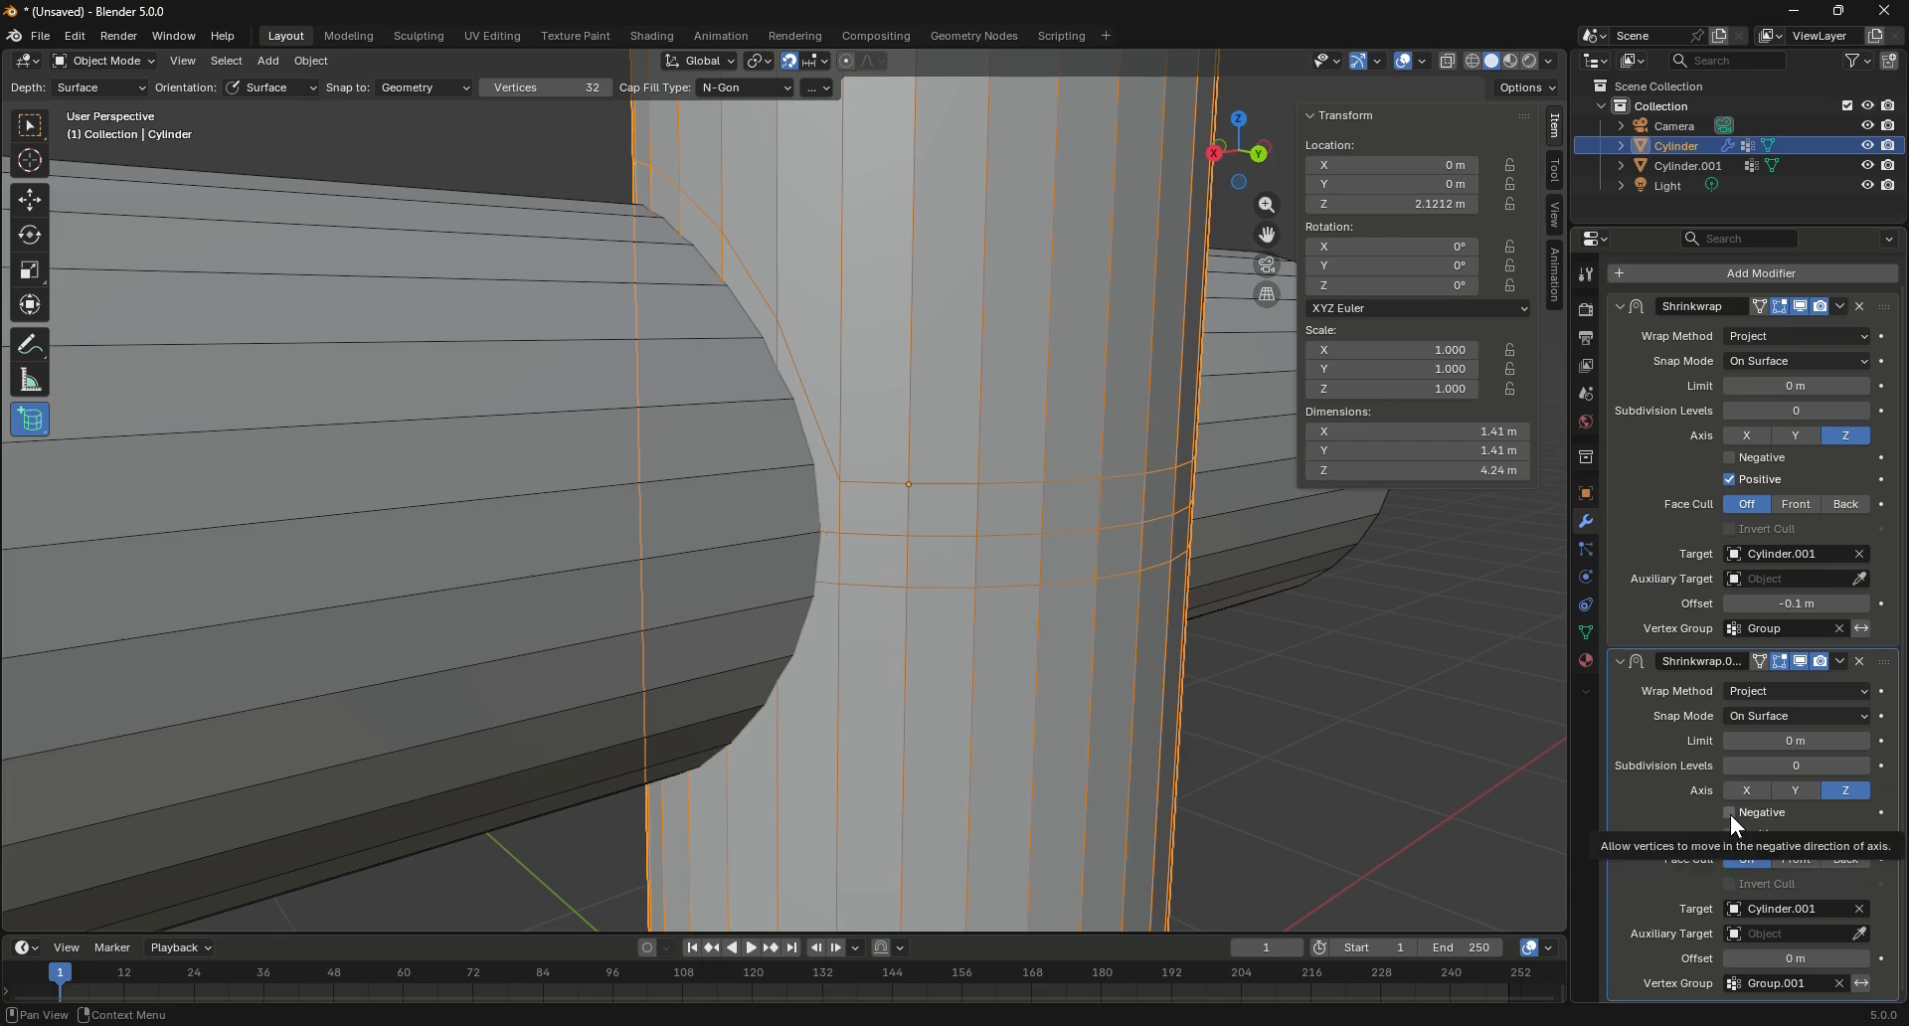
left_click(1730, 814)
left_click(1795, 958)
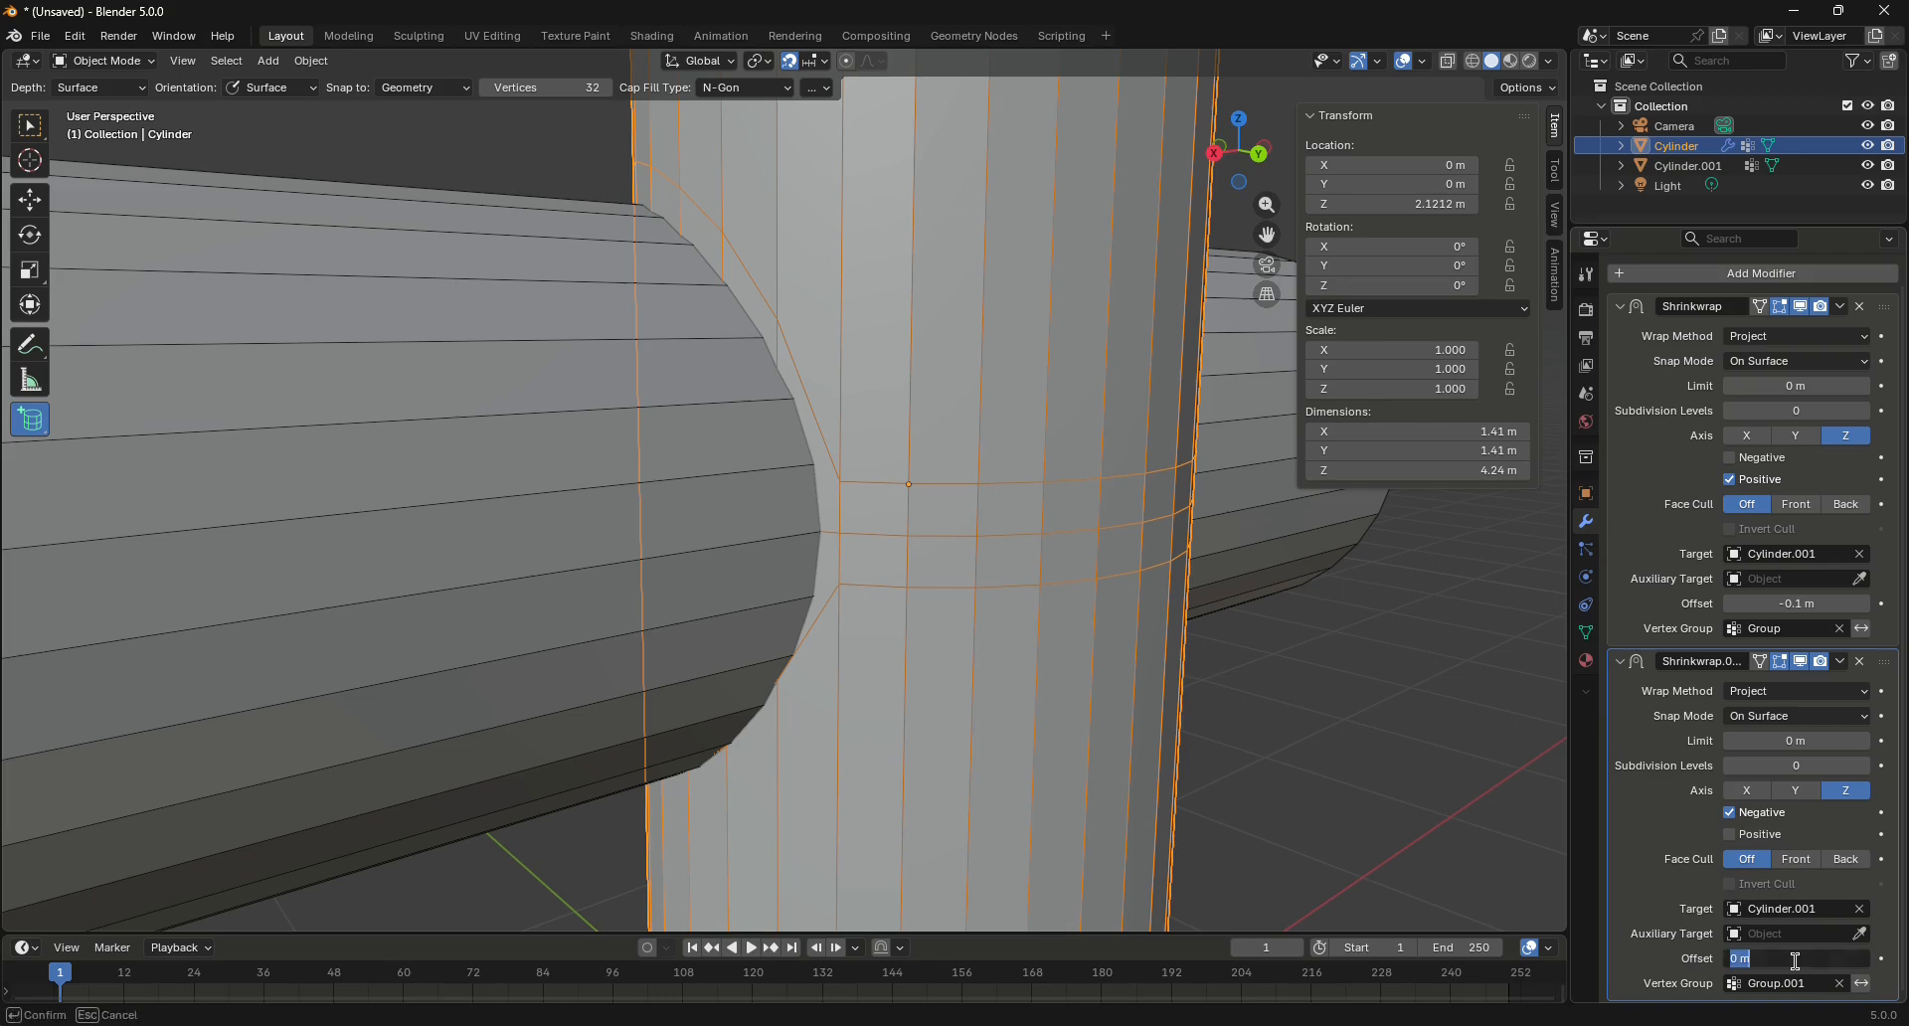
type("-")
type("0.1")
key("Return")
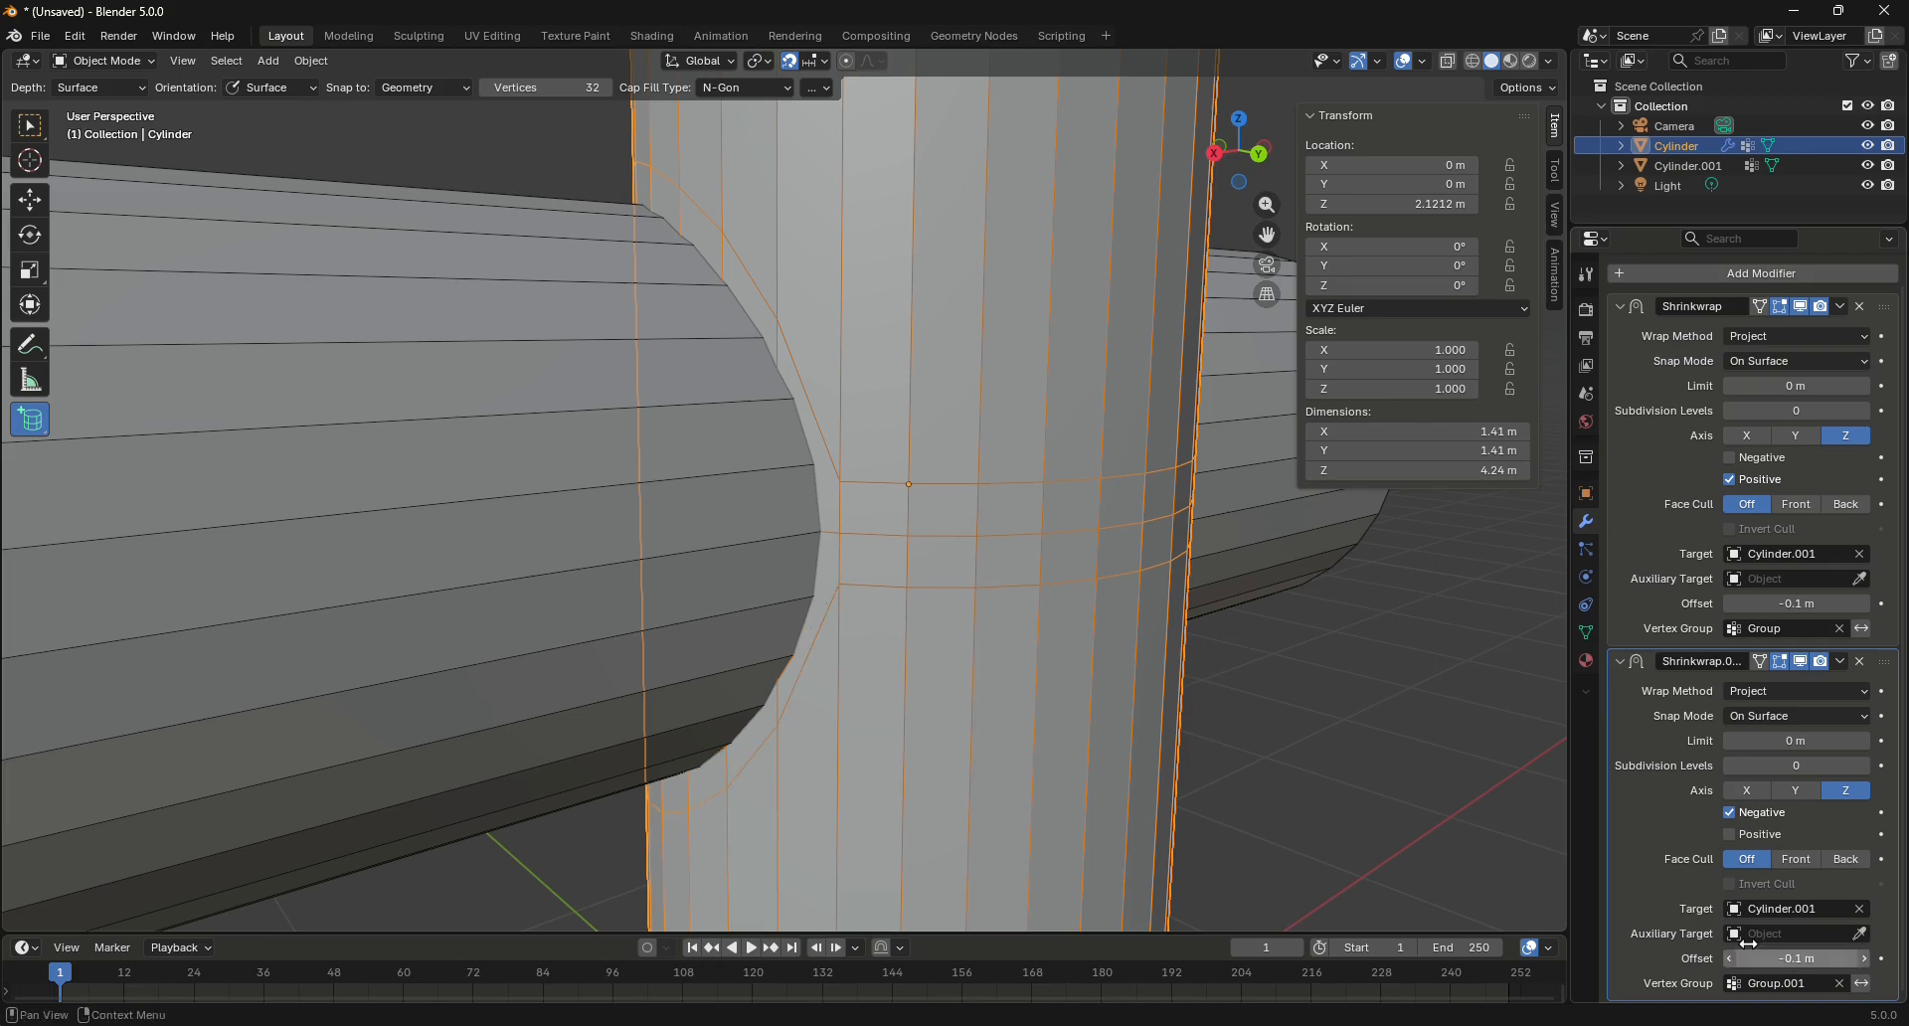
Select the horizontal cylinder and make Group the active entry among its vertex groups
scroll(965, 665, "down", 2)
scroll(997, 658, "up", 1)
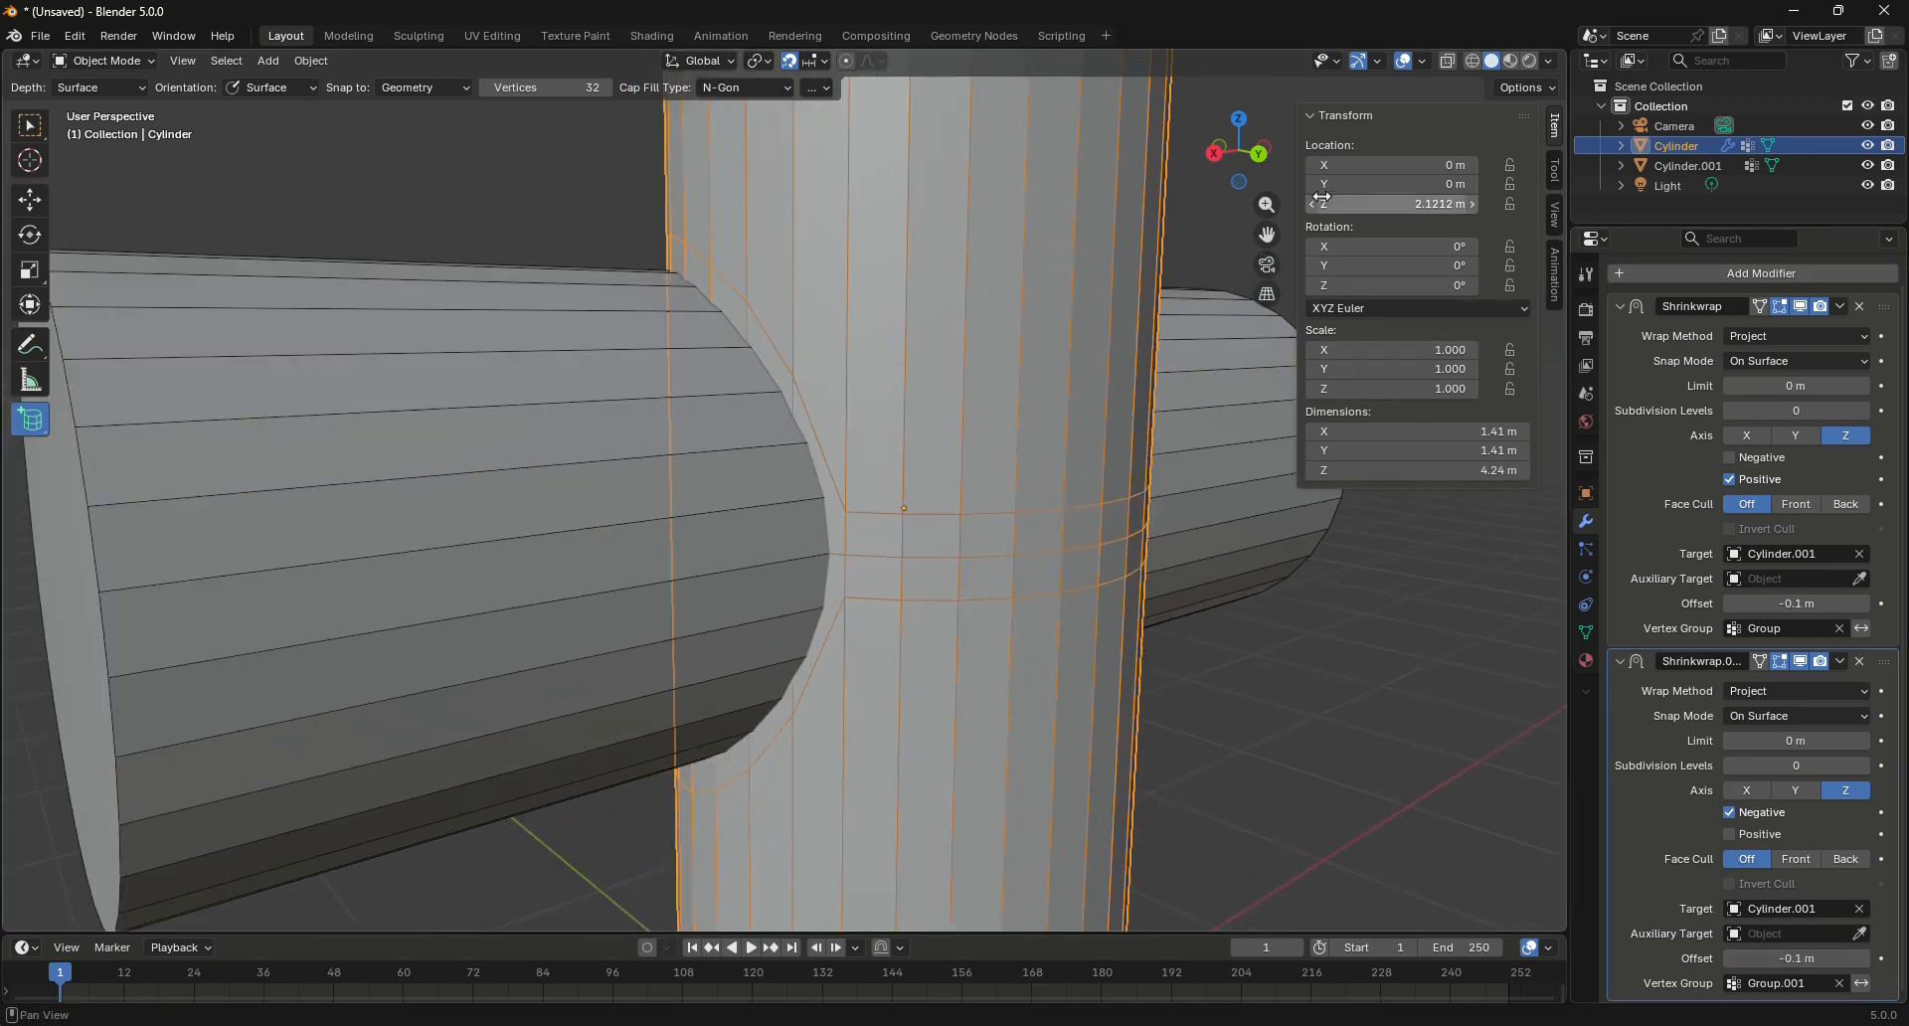
mouse_move(1223, 164)
left_mouse_down()
mouse_move(1561, 165)
mouse_move(1229, 165)
left_mouse_up()
scroll(498, 499, "down", 2)
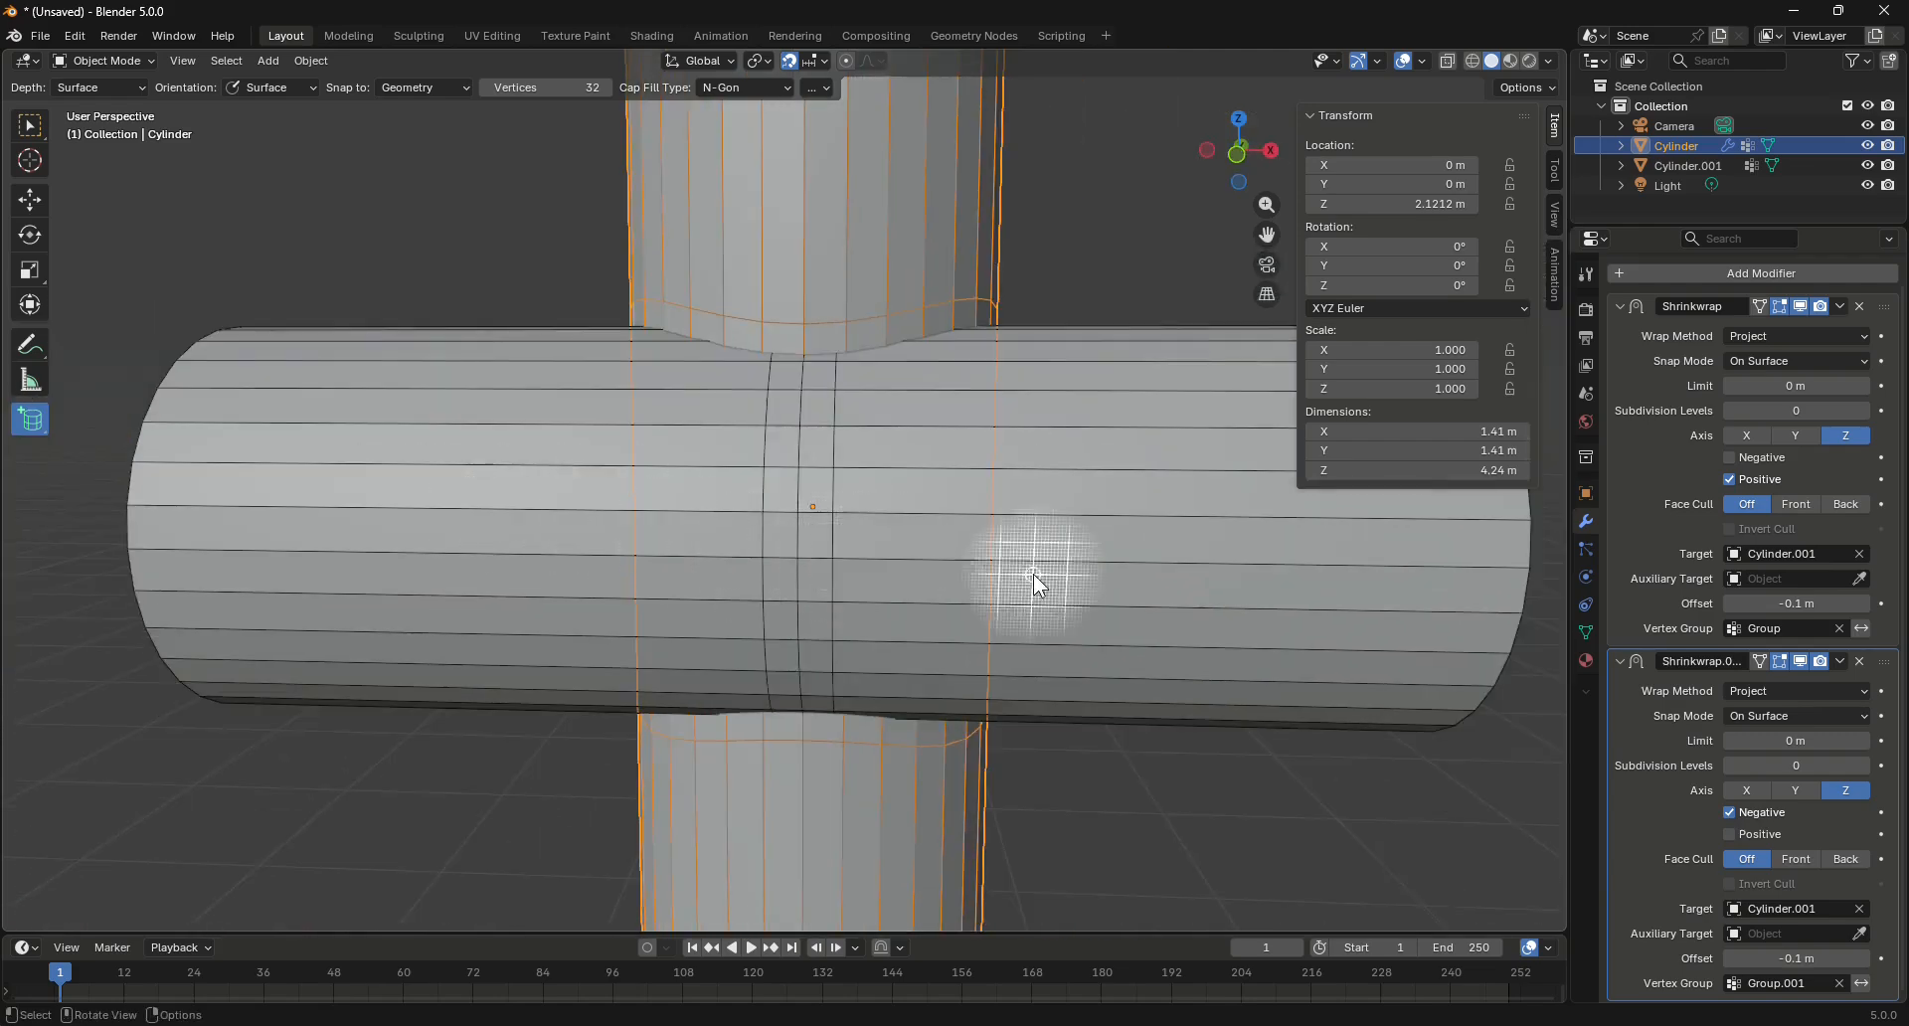
left_click(1060, 515)
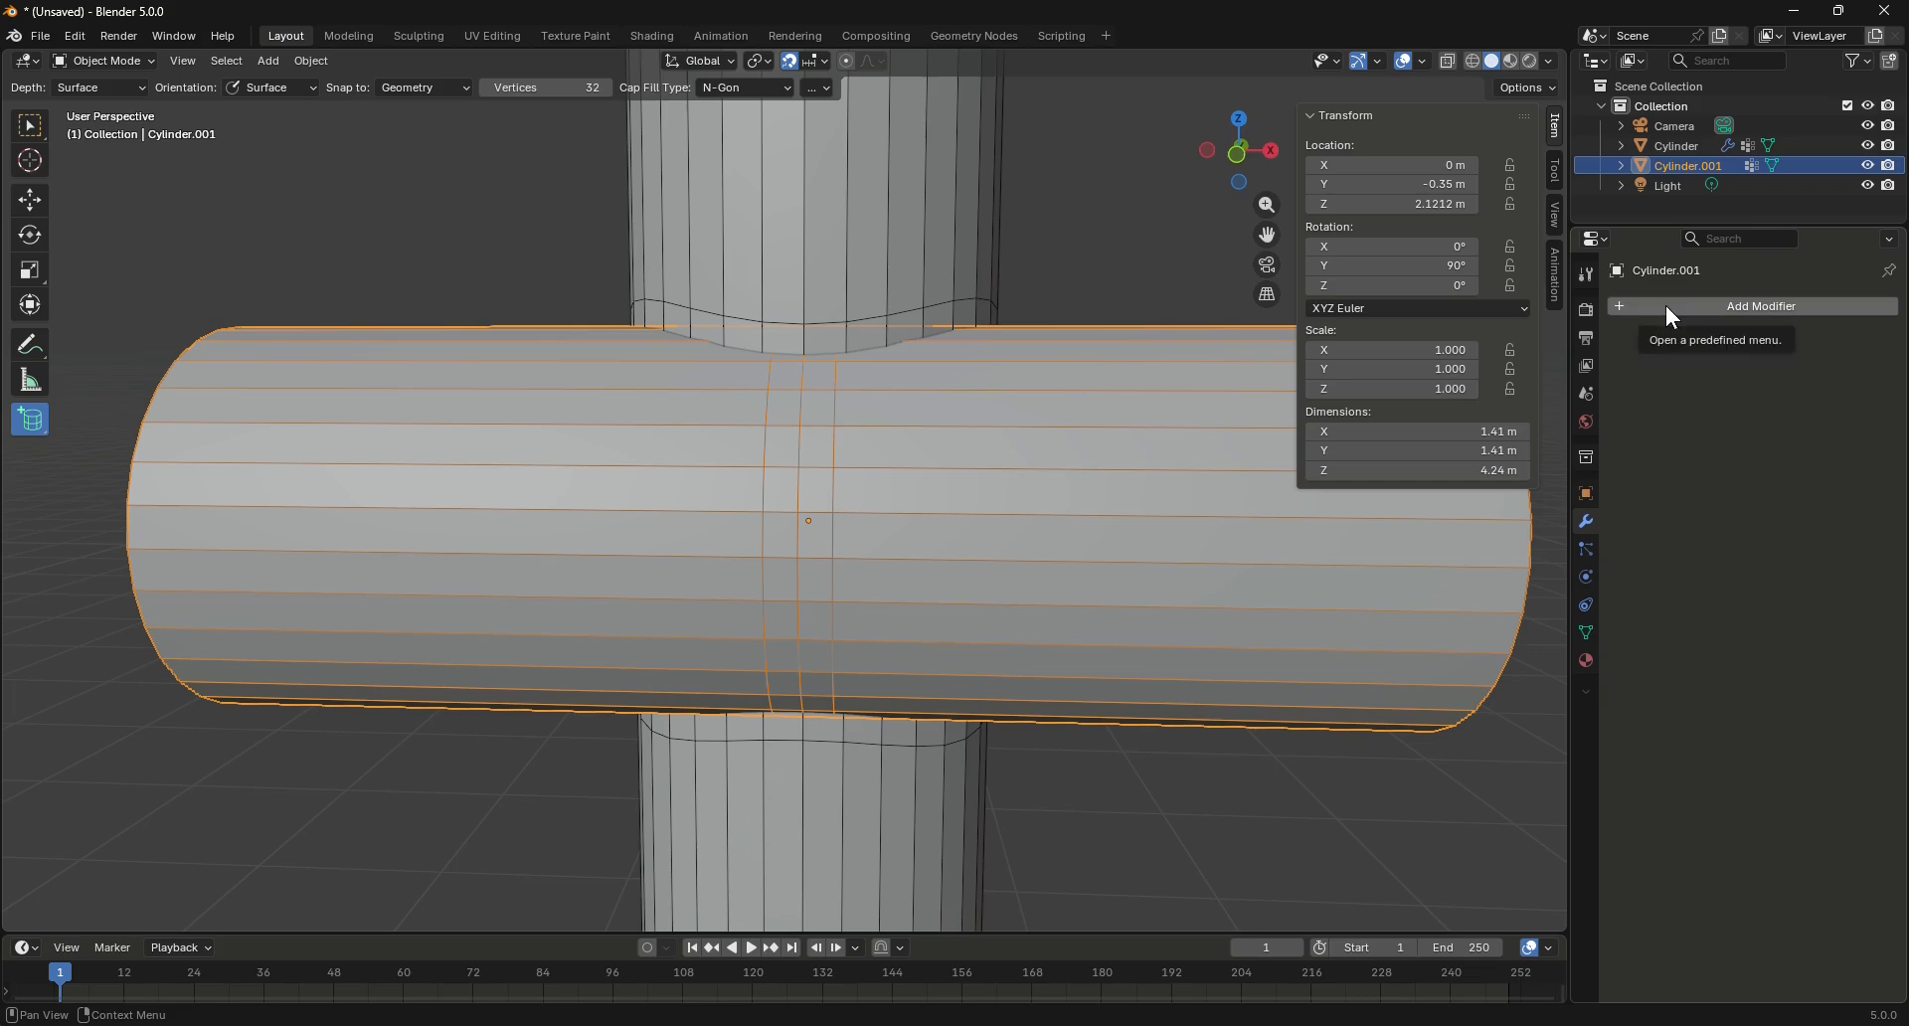
left_click(1587, 632)
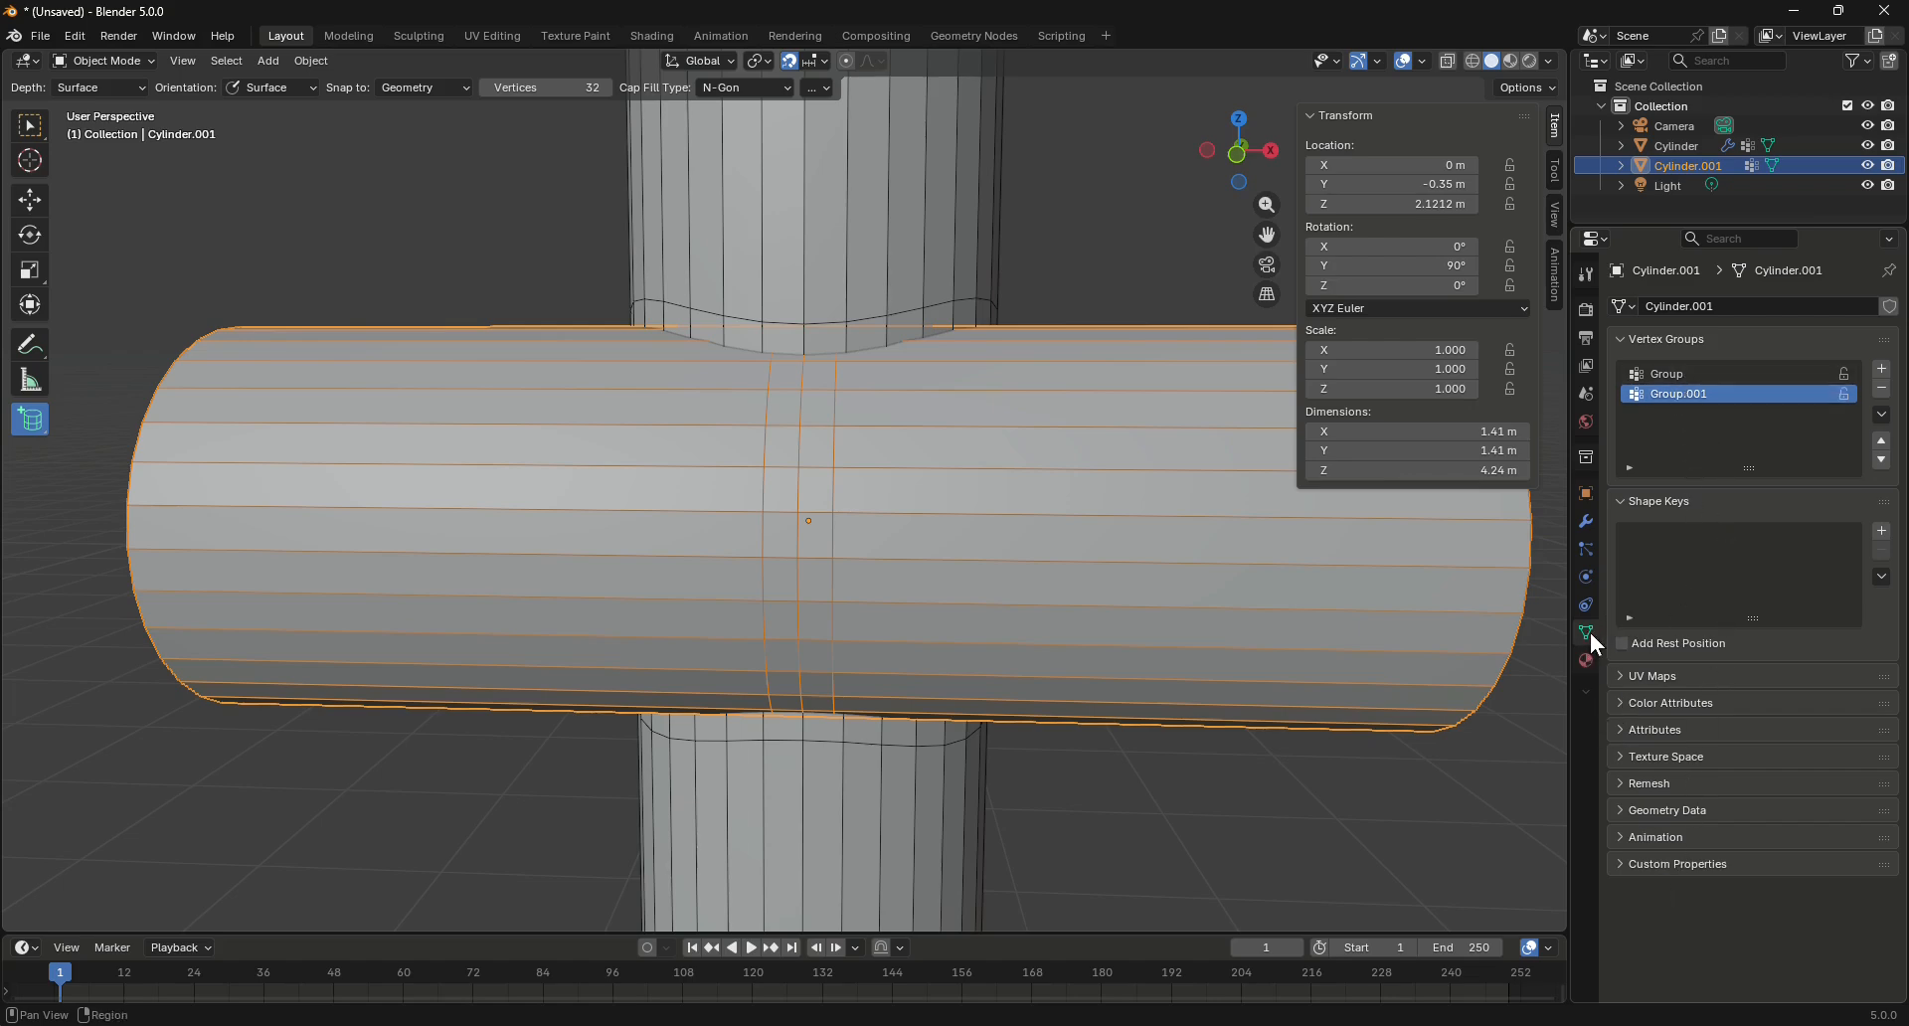
left_click(1680, 374)
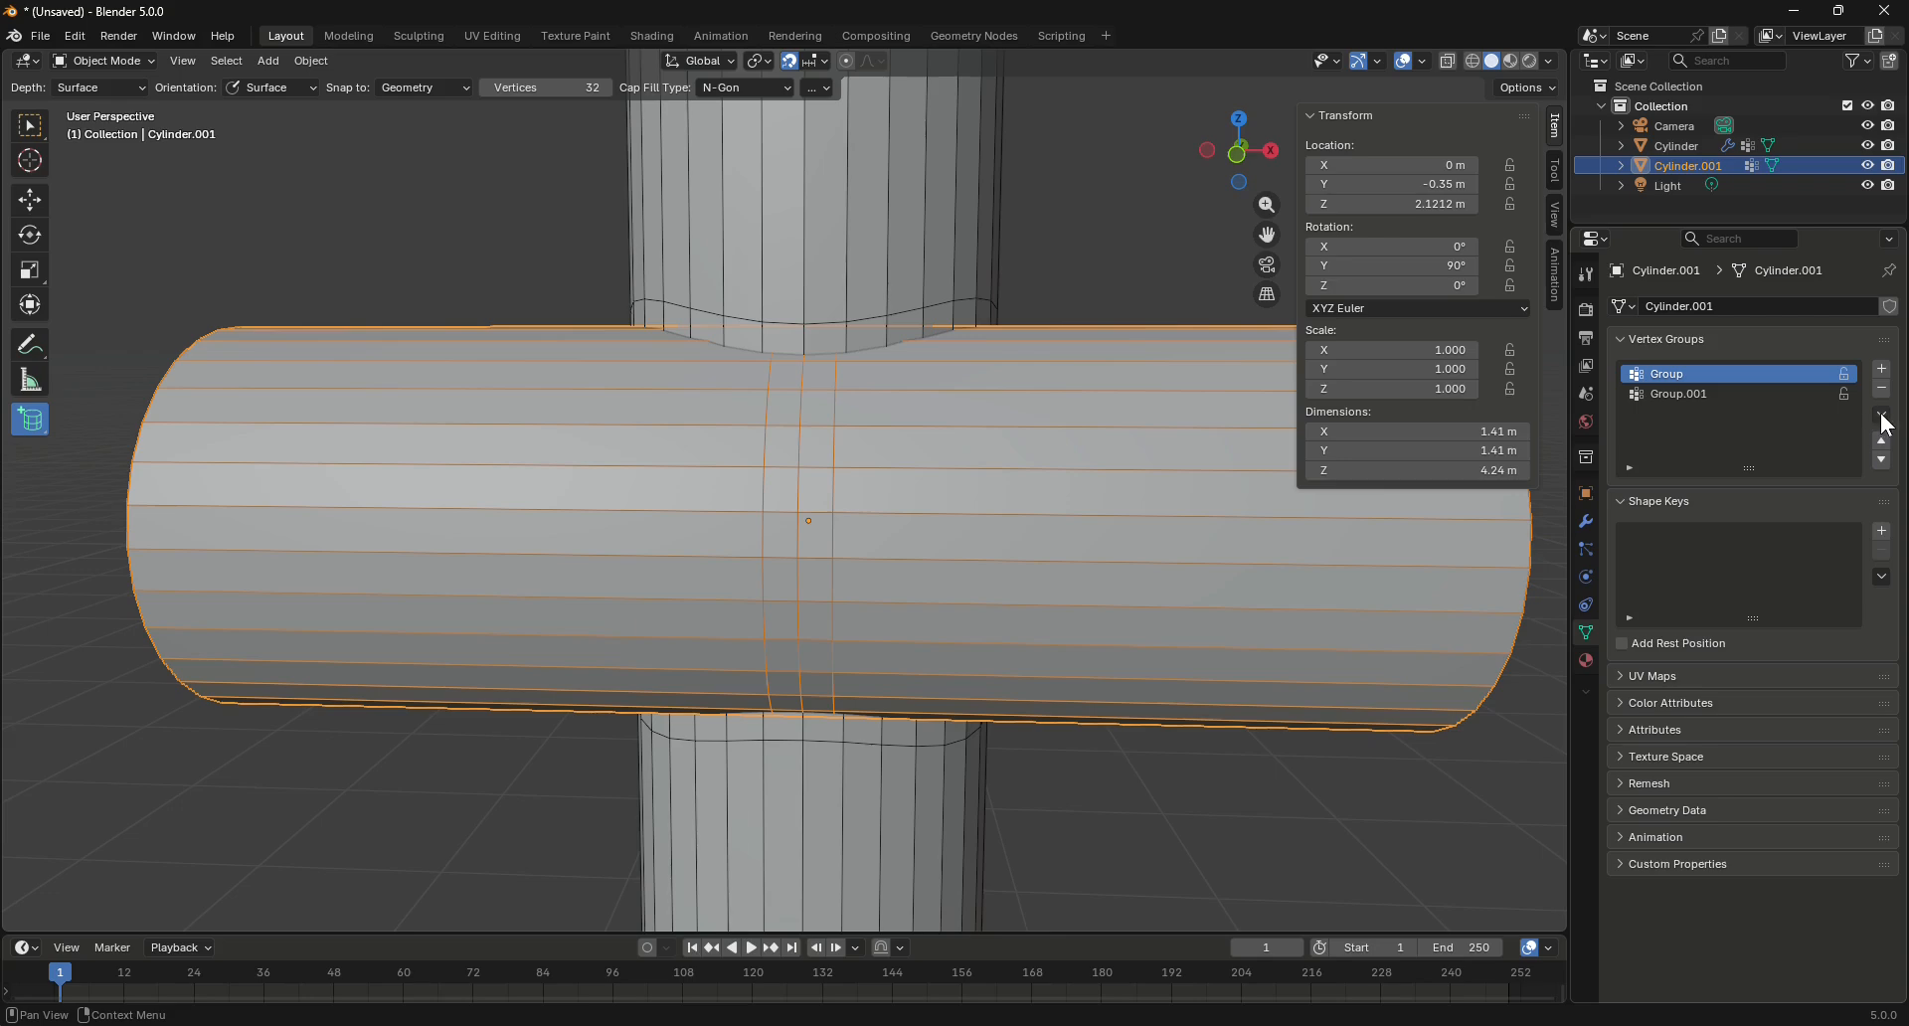
right_click(1730, 388)
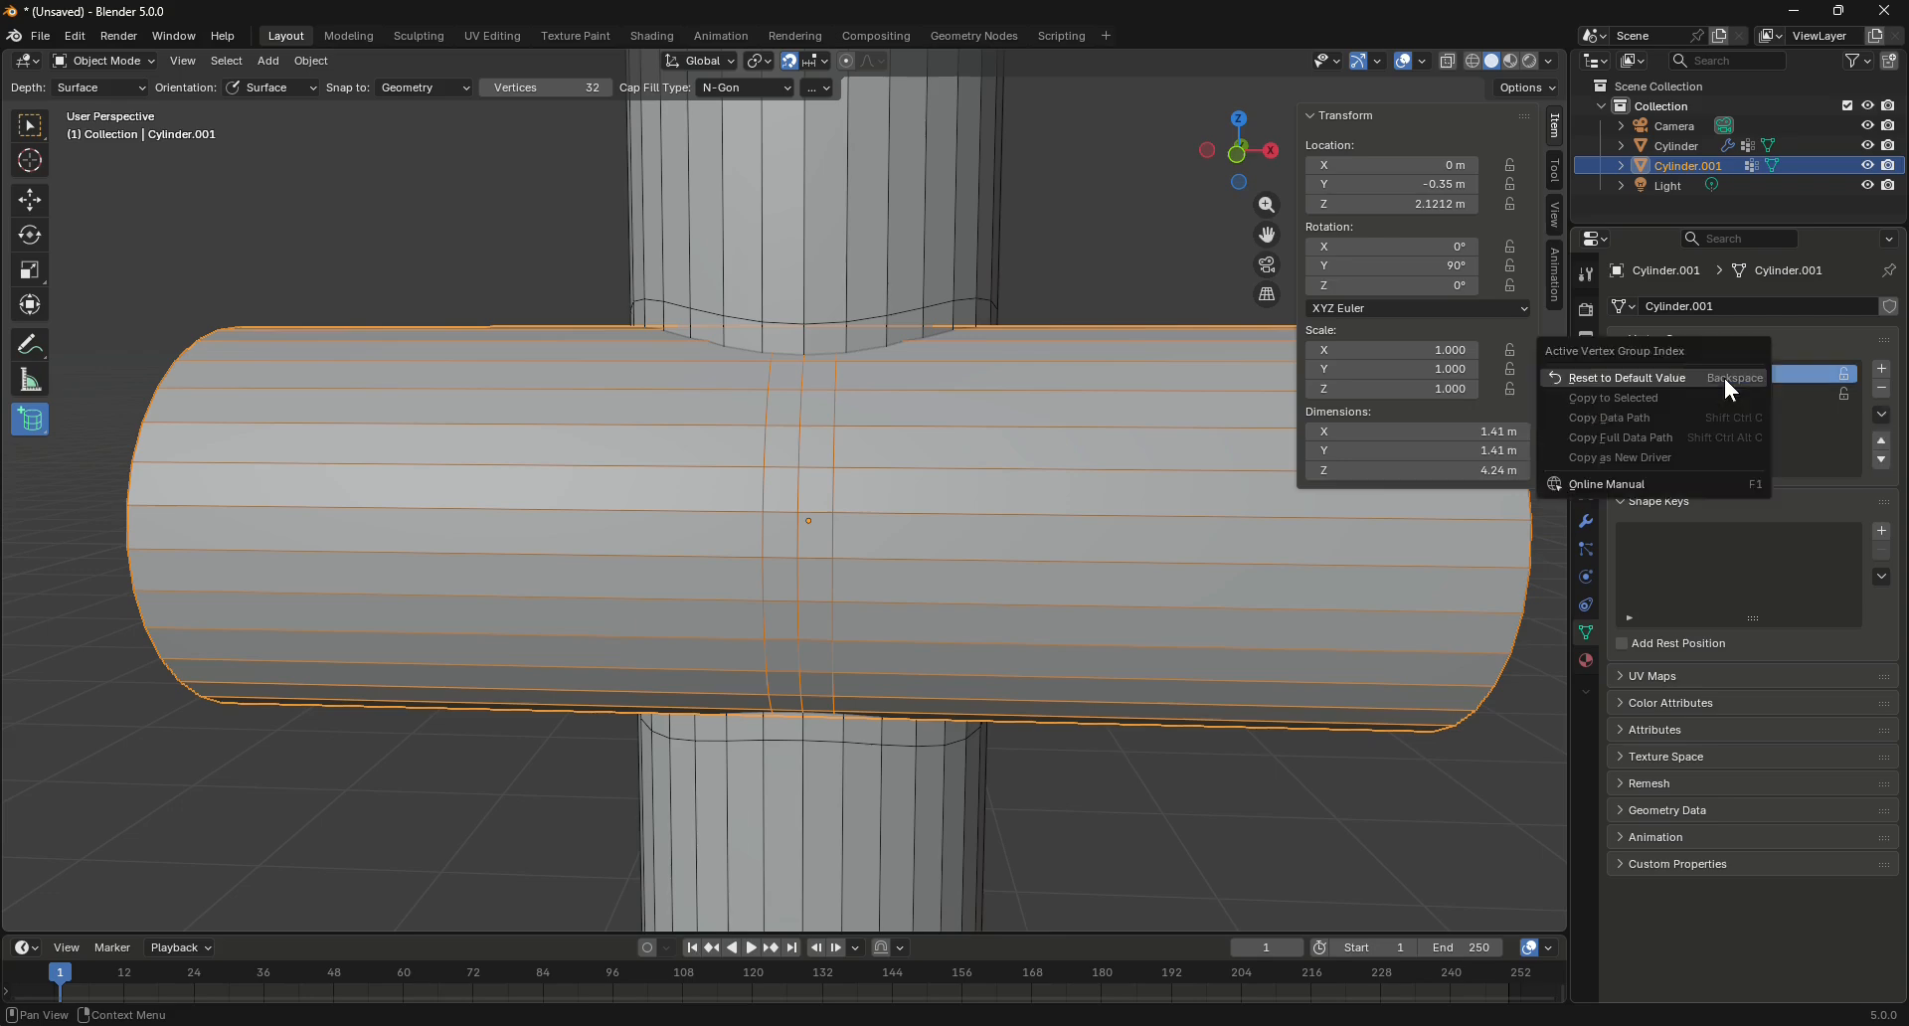
left_click(1724, 378)
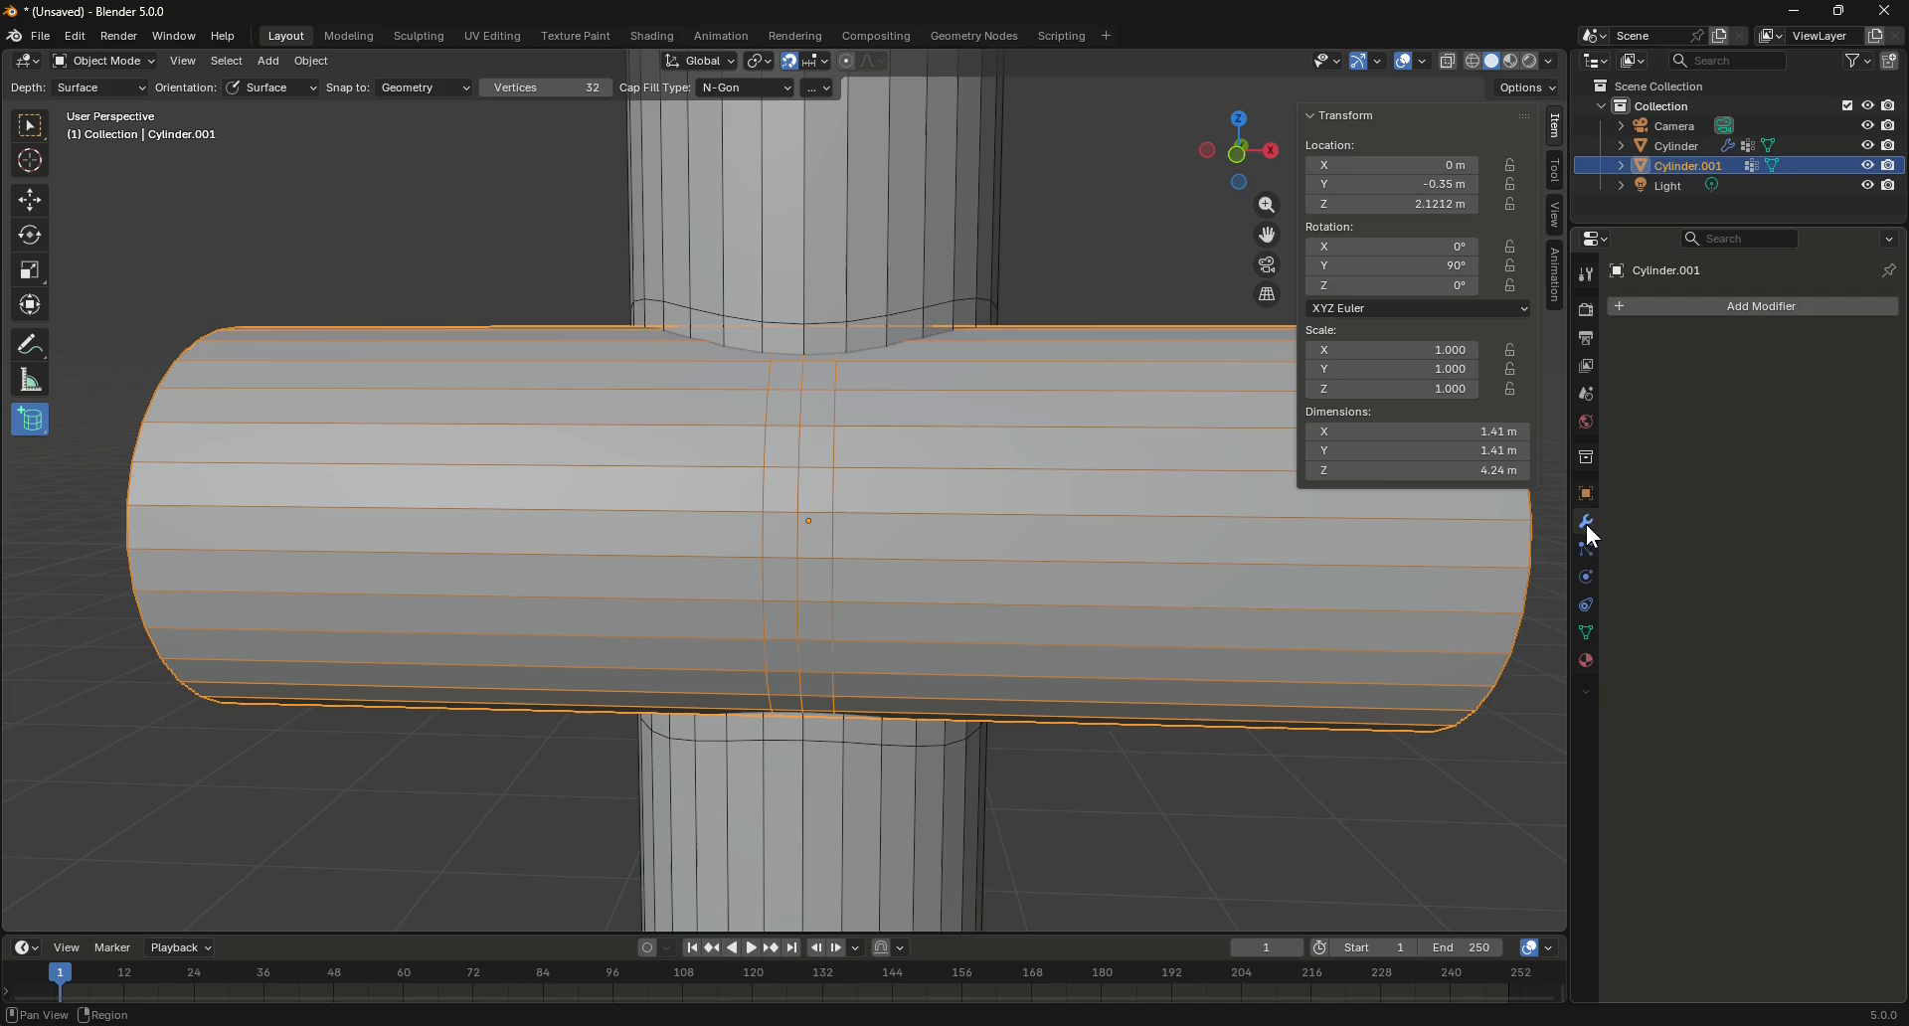
Add a Shrinkwrap modifier to the horizontal cylinder, using the Project method along the Z axis
left_click(1649, 306)
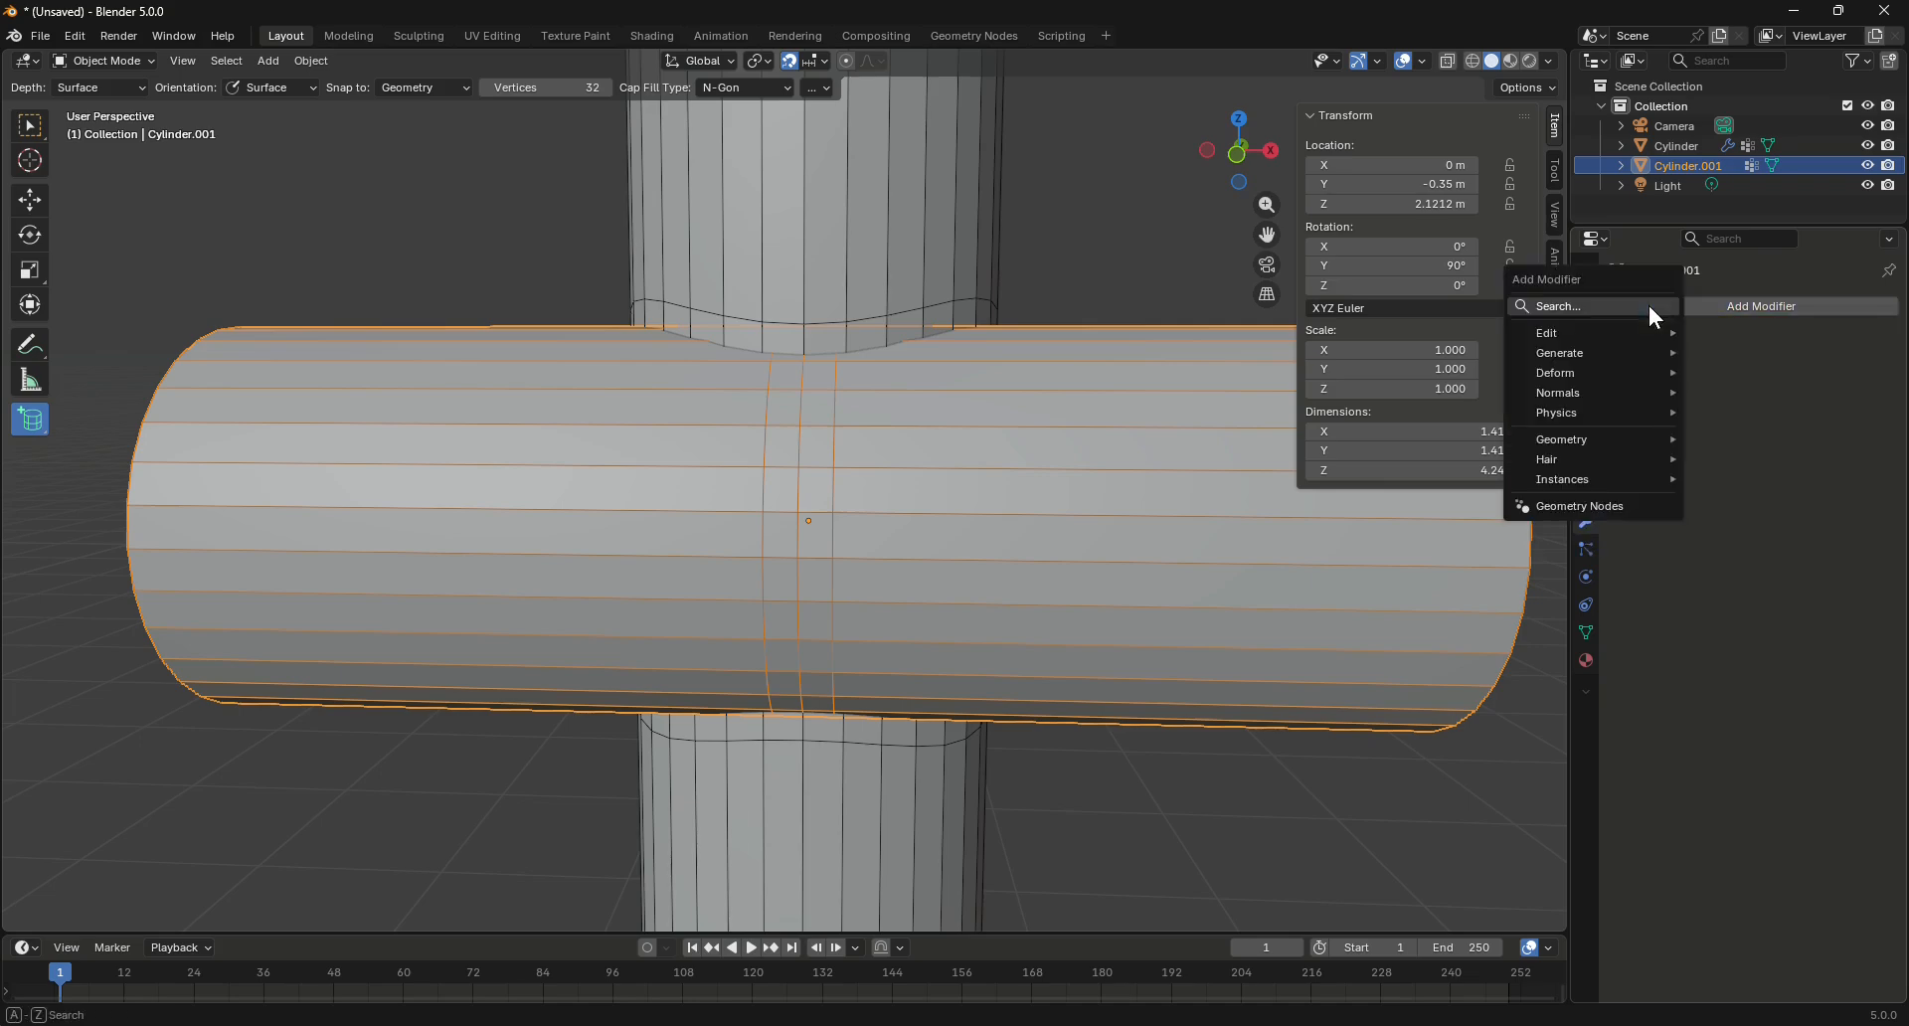
left_click(1595, 309)
left_click(1506, 348)
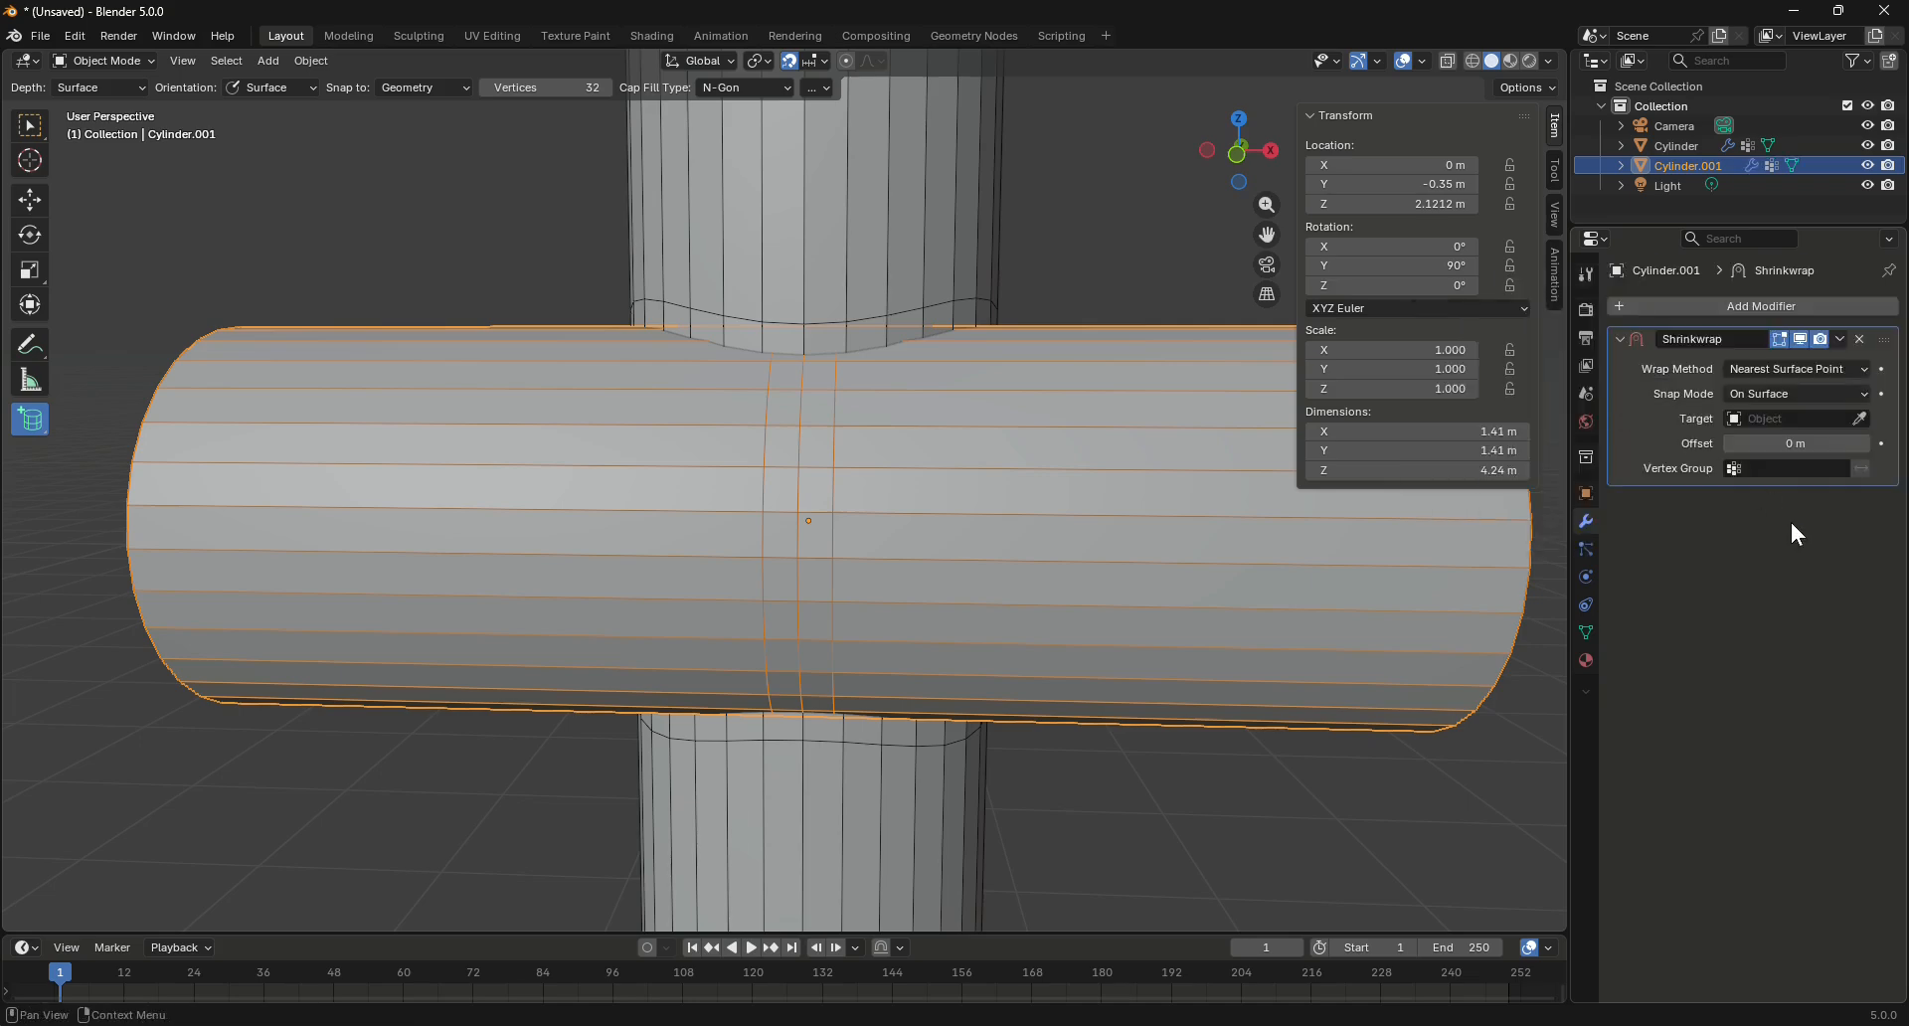
left_click(1862, 376)
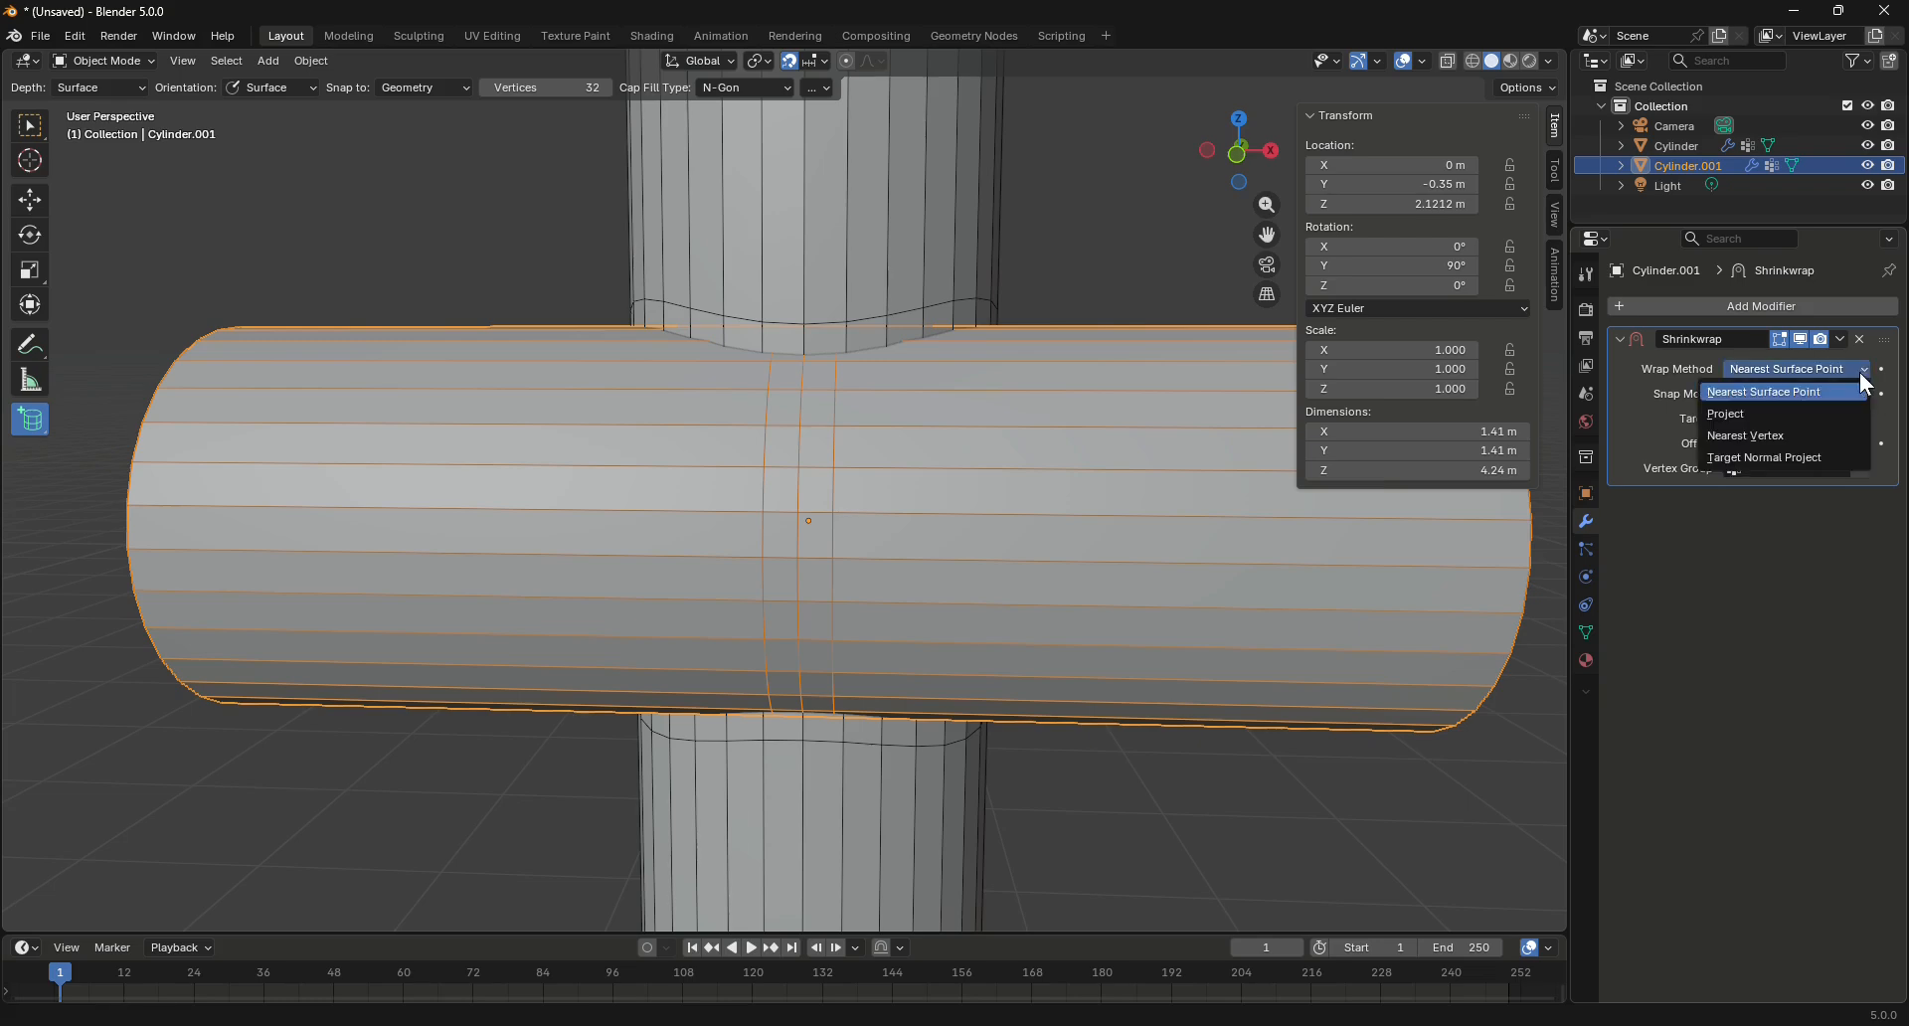
left_click(1751, 412)
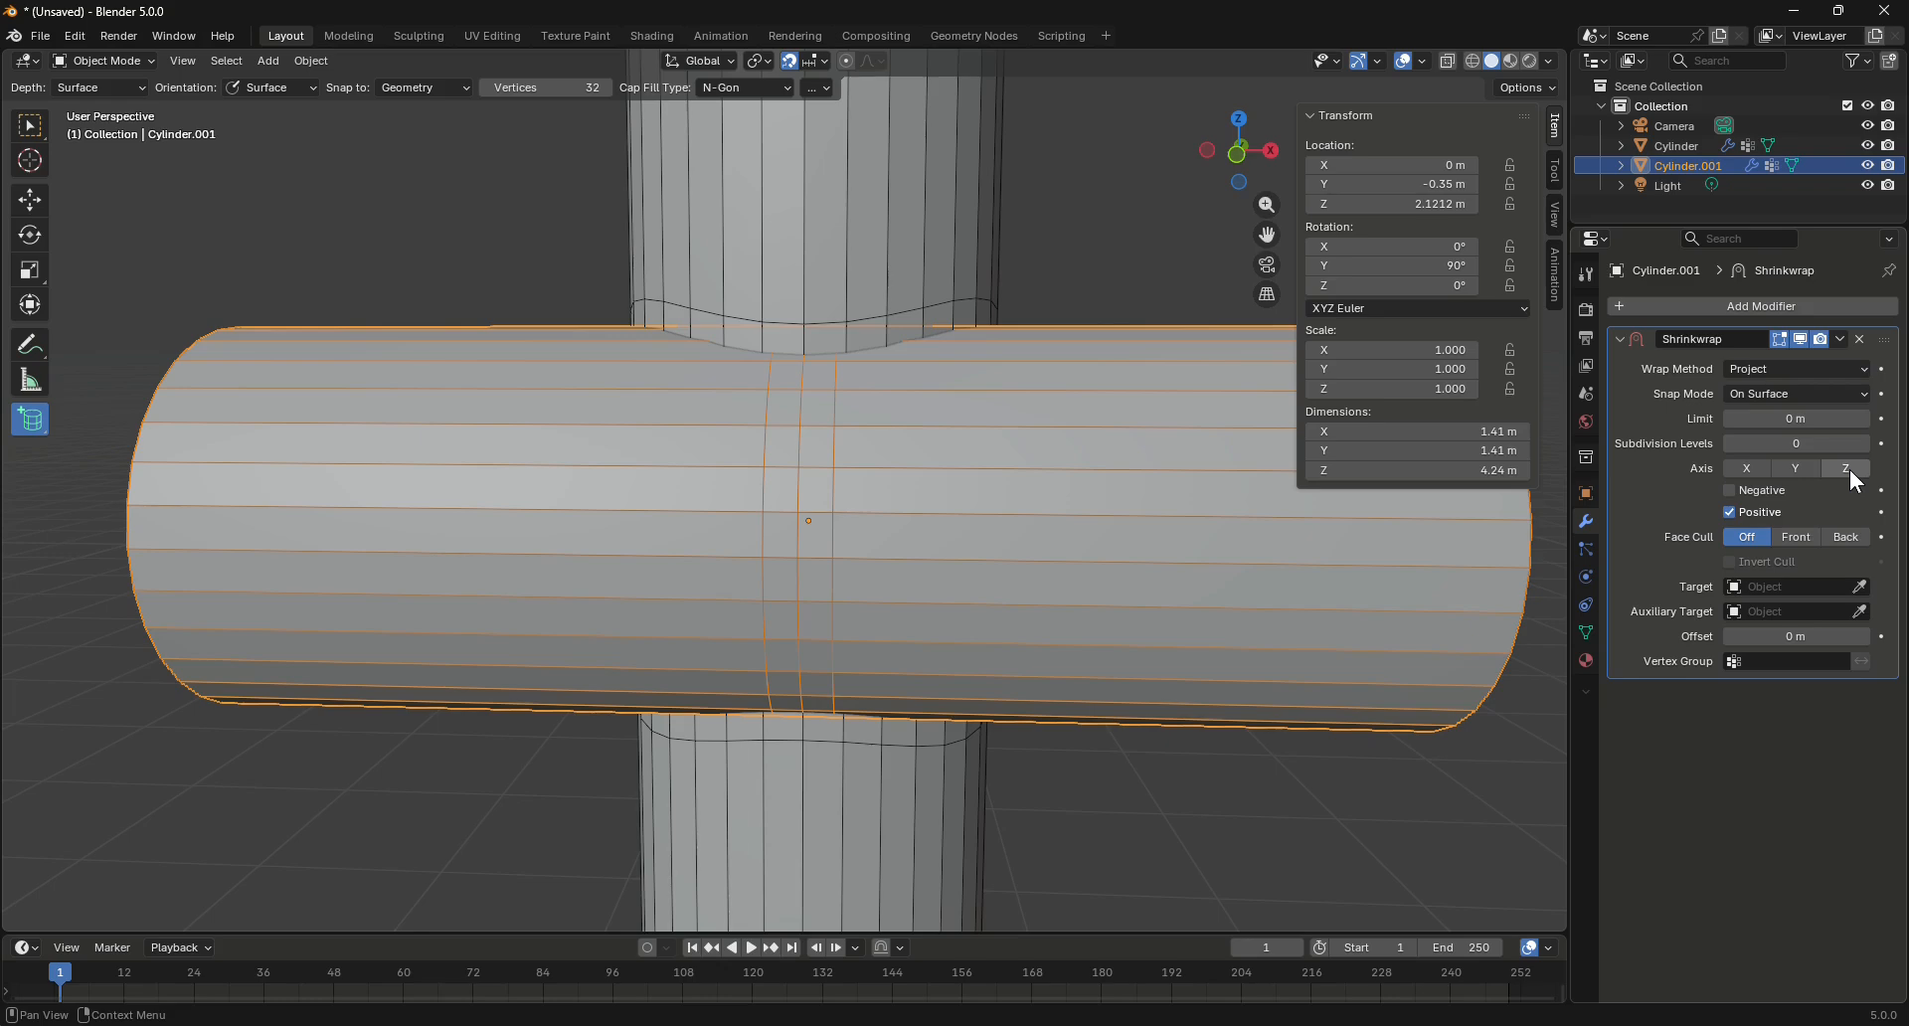
Target the Shrinkwrap at the upright cylinder, limit it to the vertex group Group, and set its offset to -0.1 m
left_click(1861, 587)
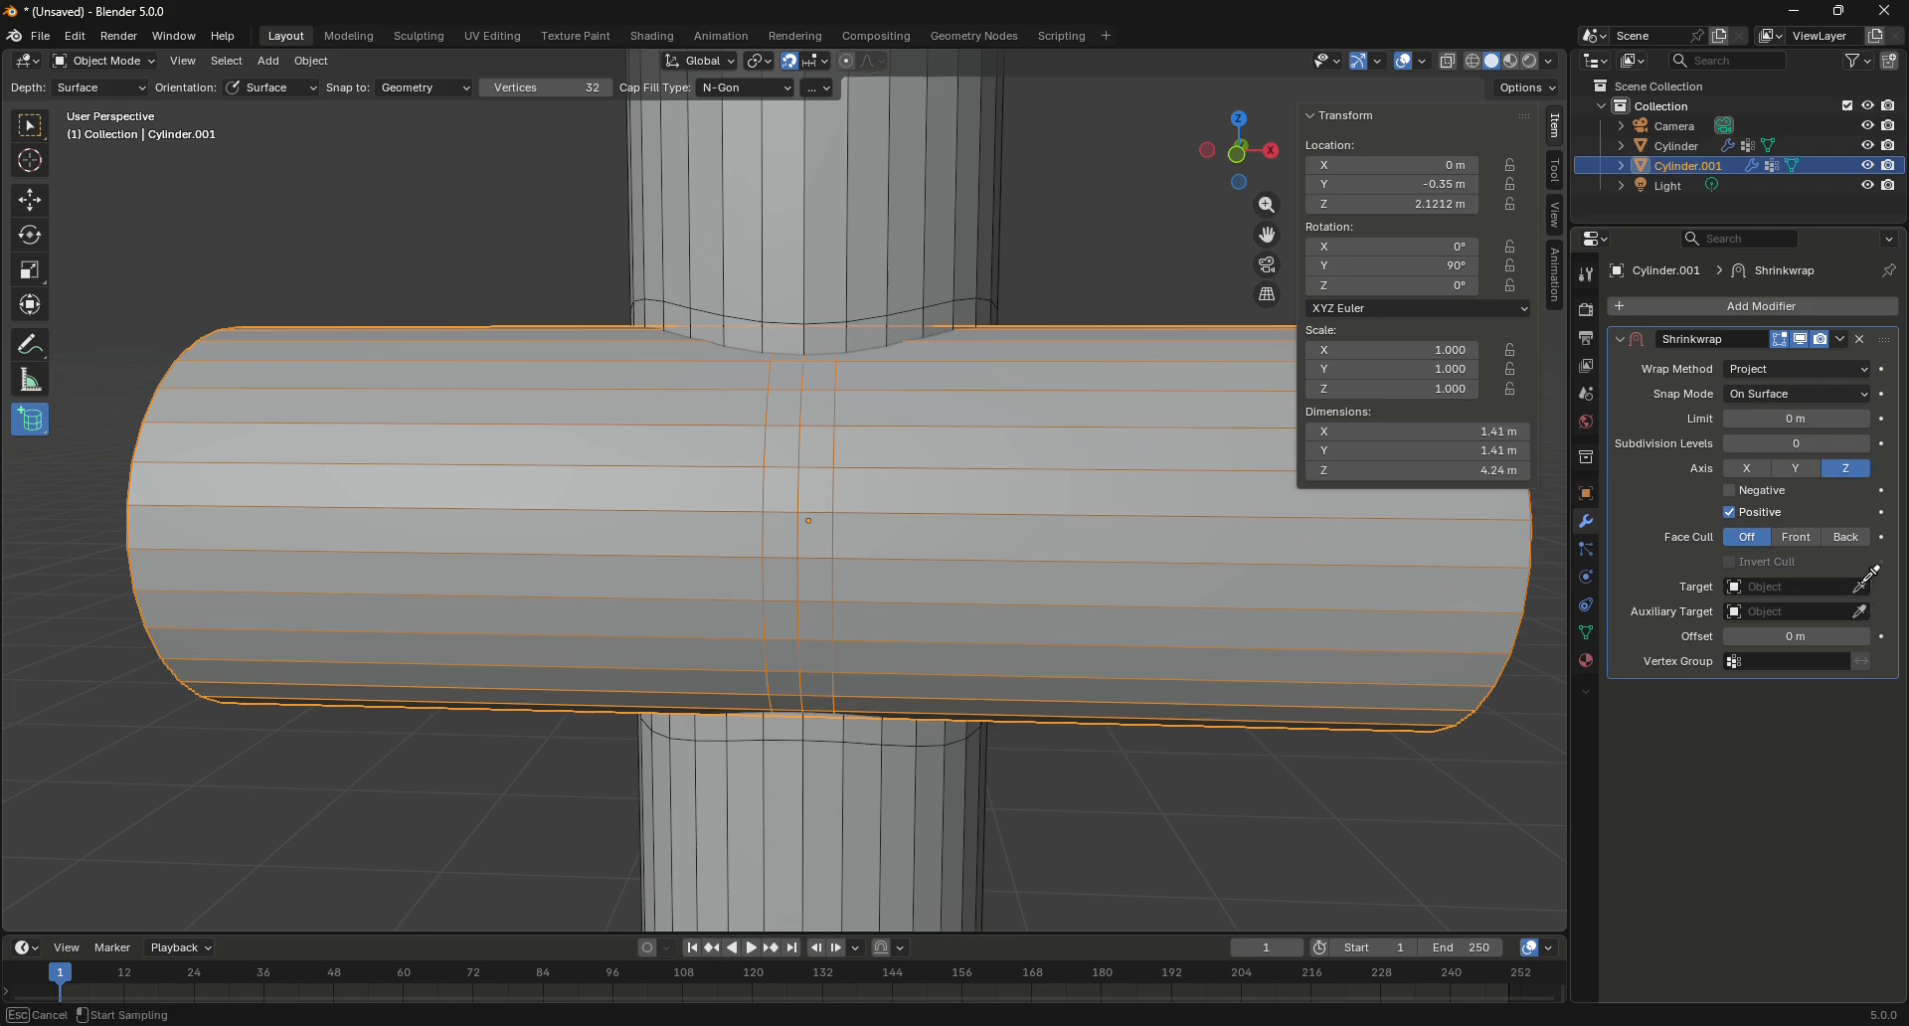
left_click(833, 187)
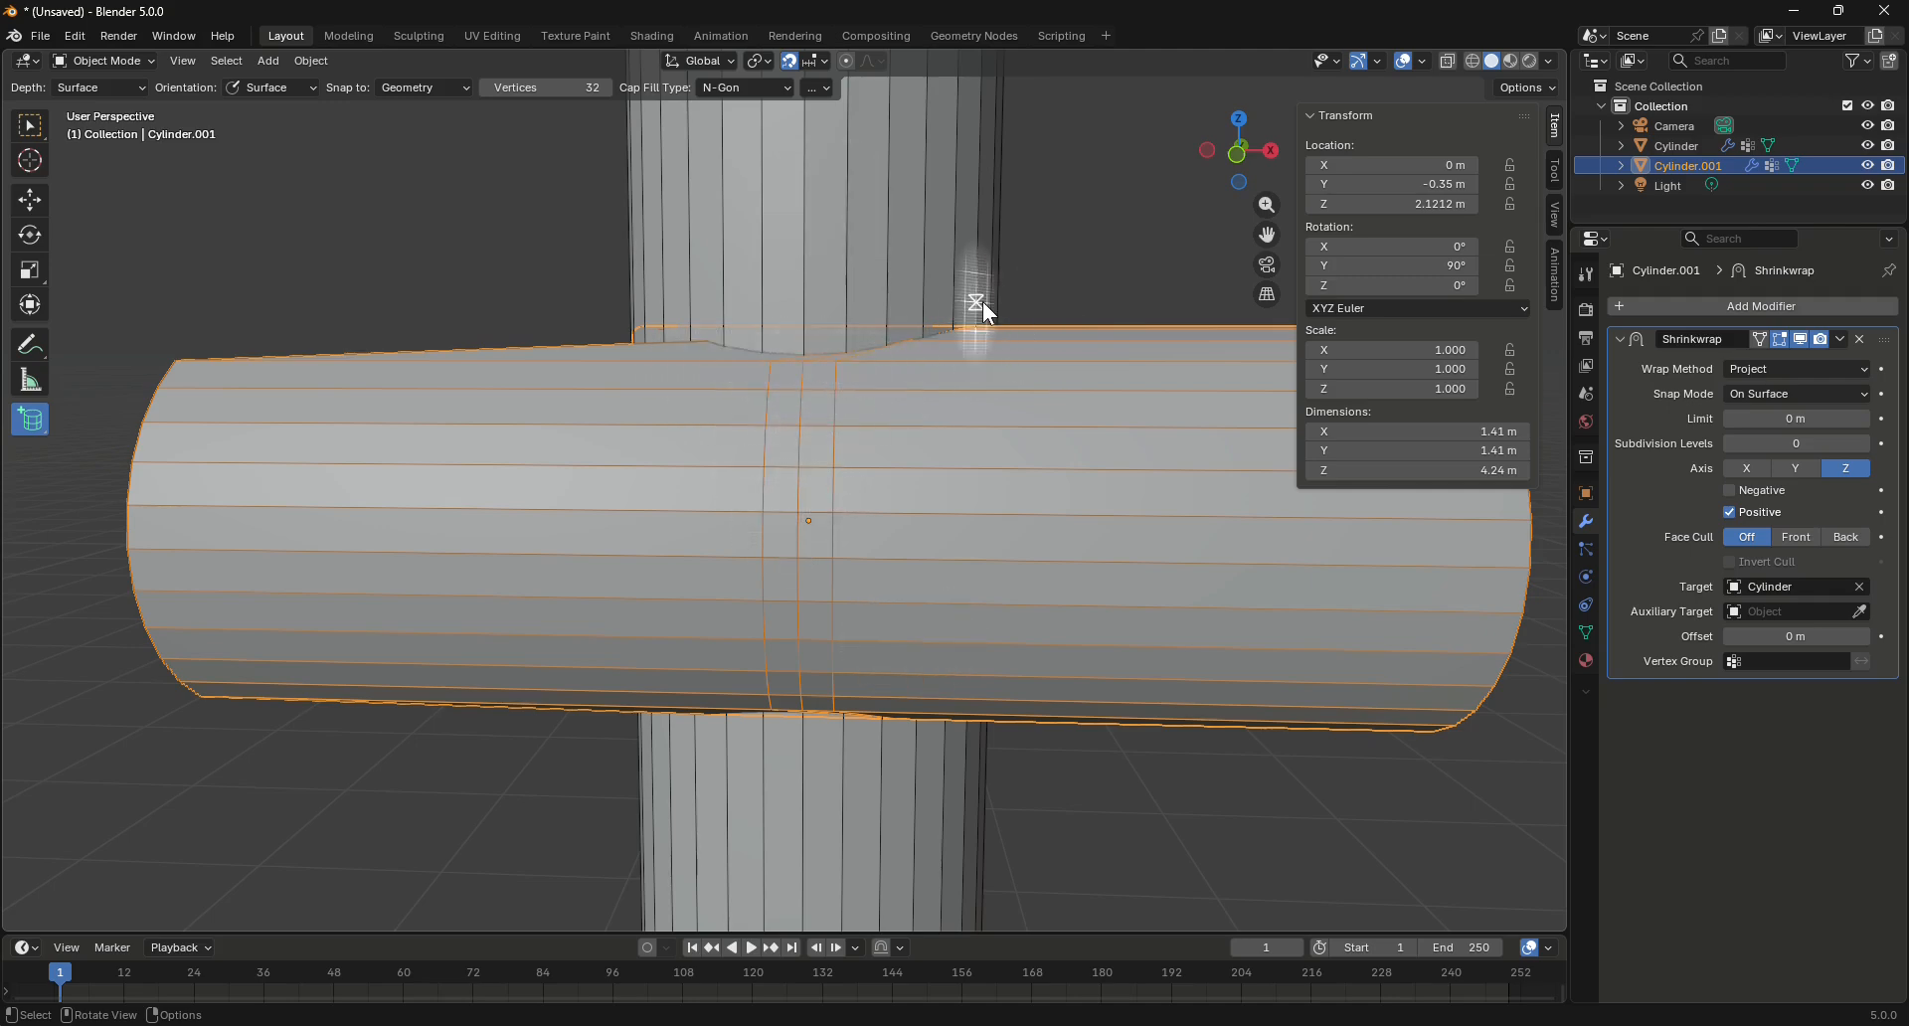
left_click(1790, 661)
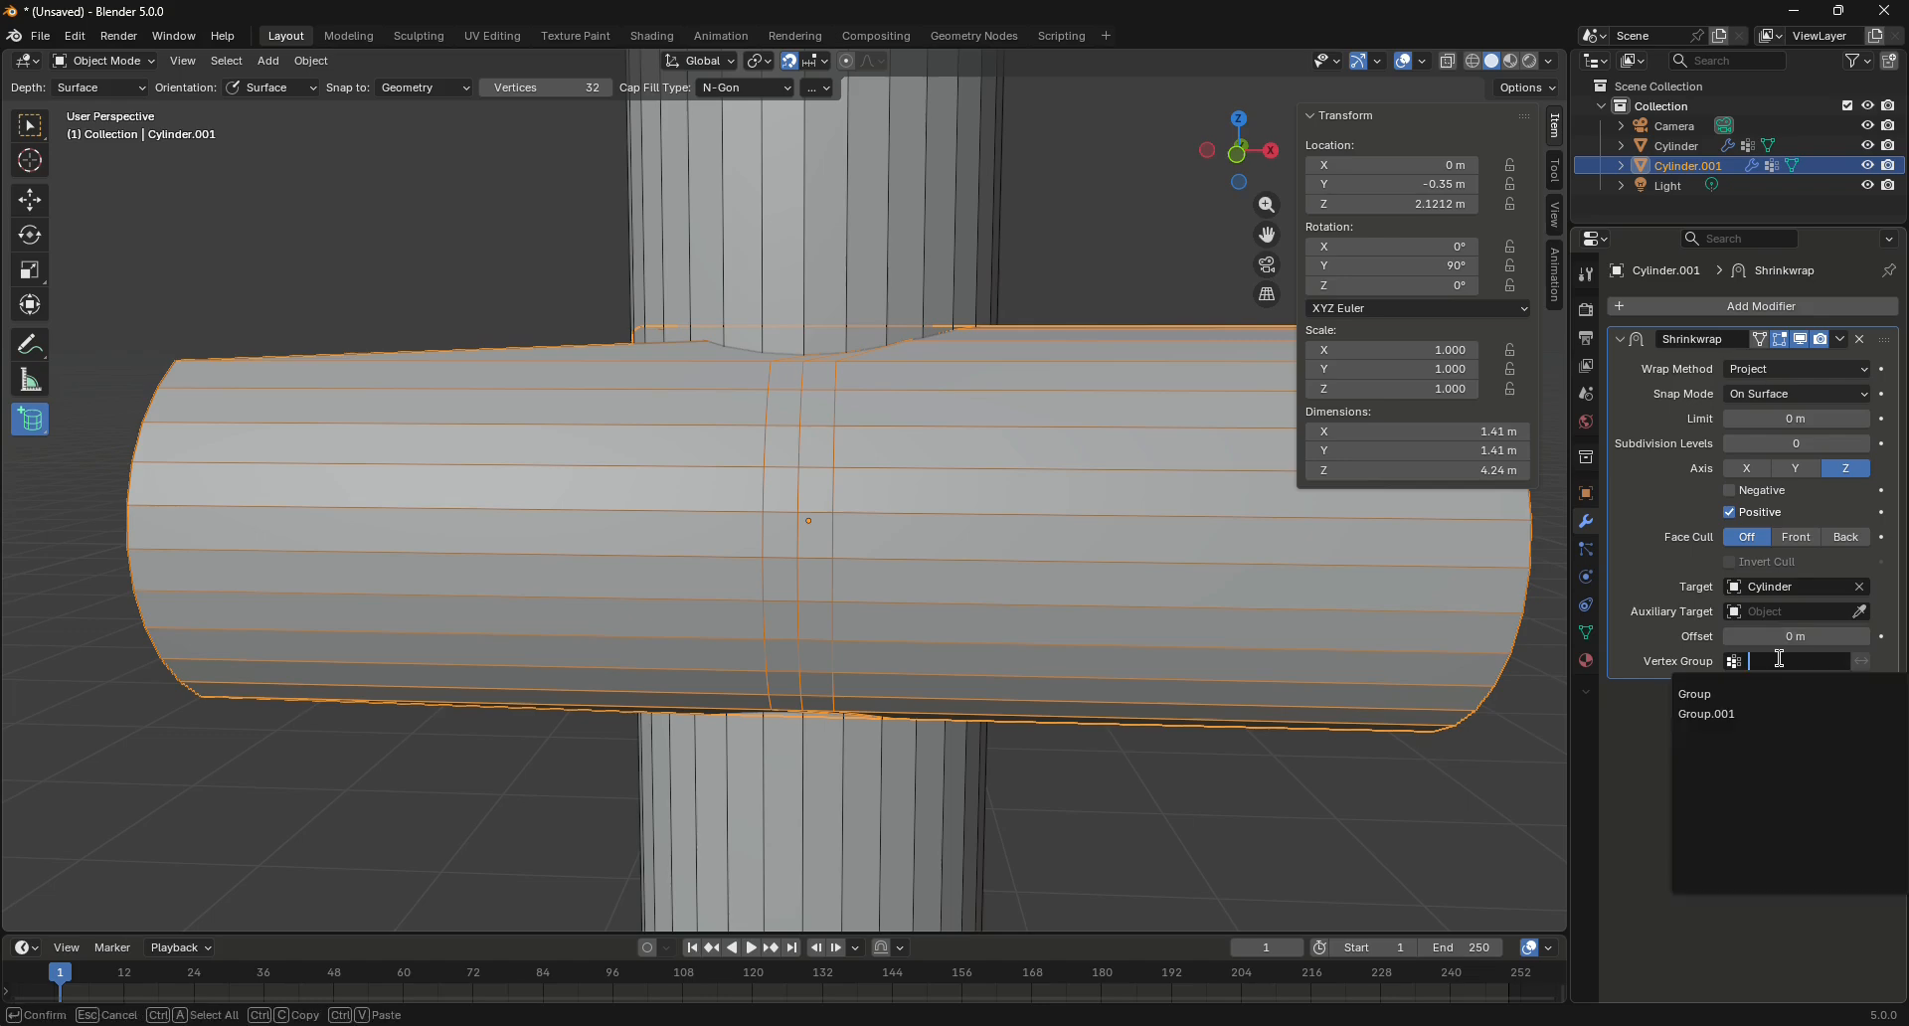
left_click(1720, 696)
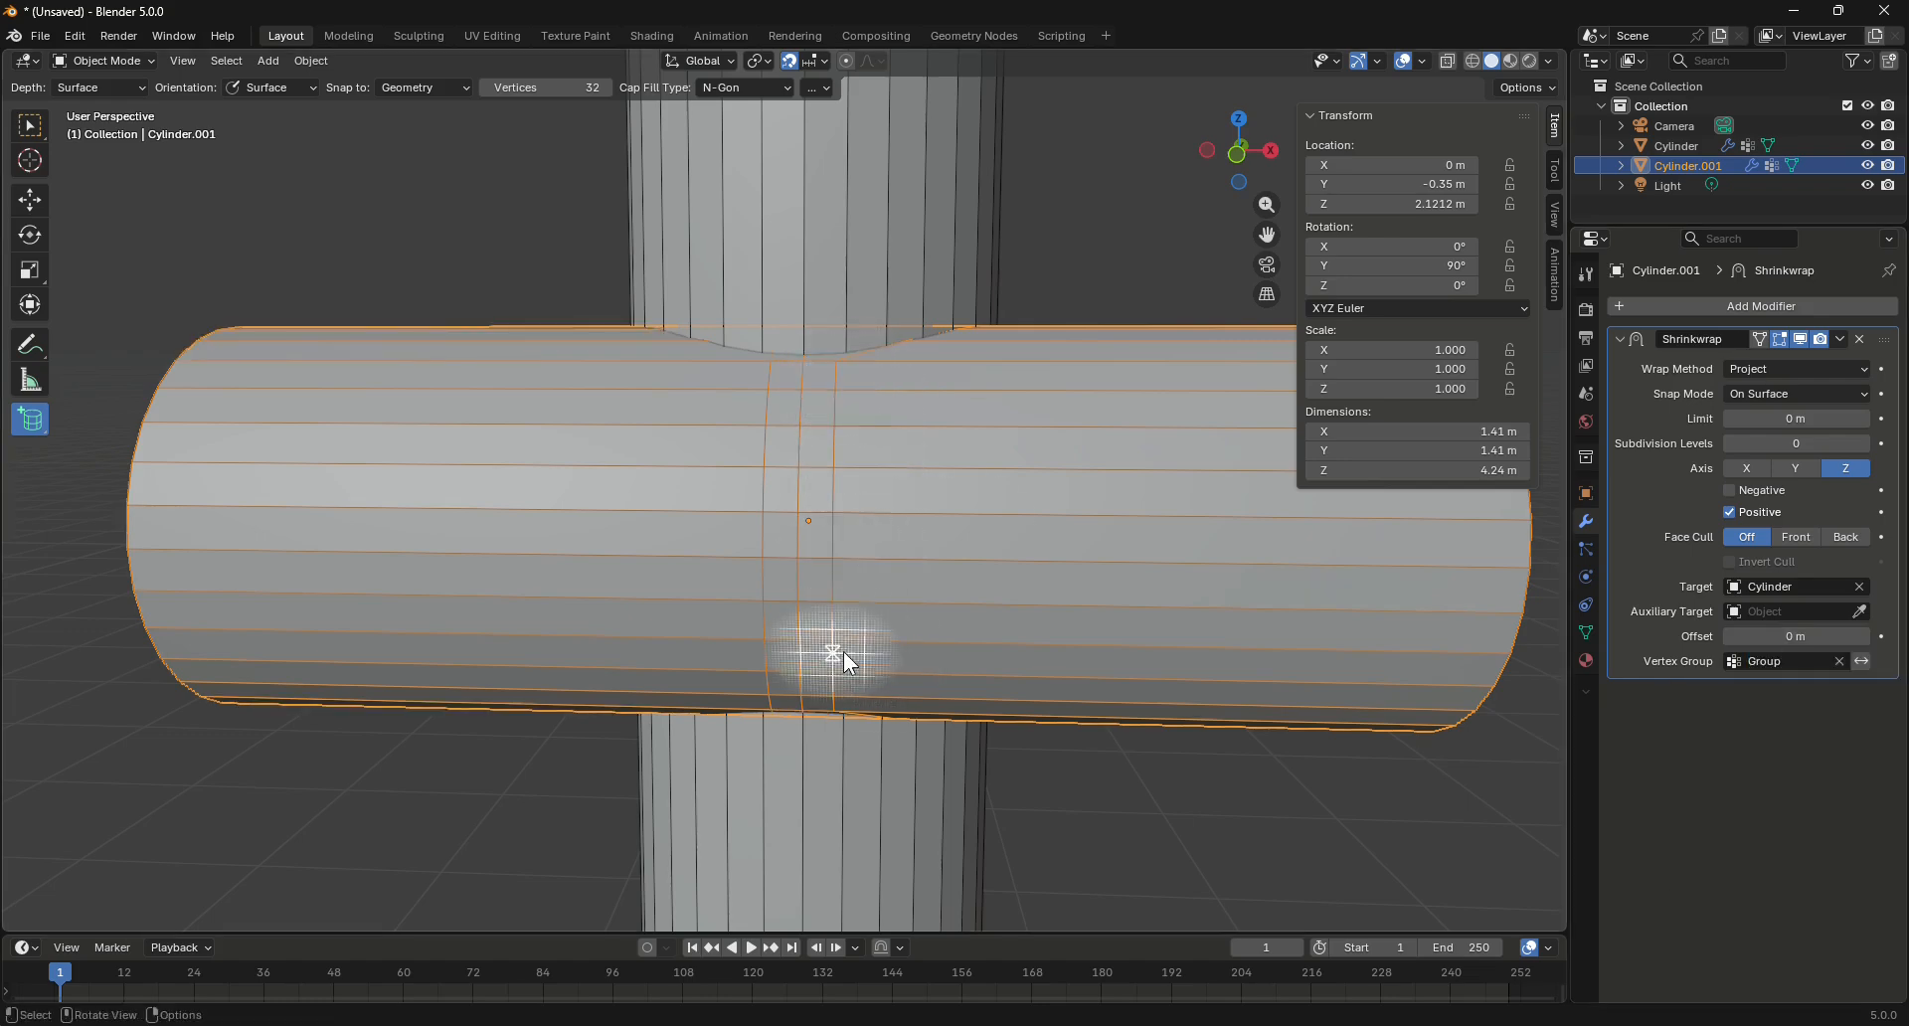
left_click(1795, 638)
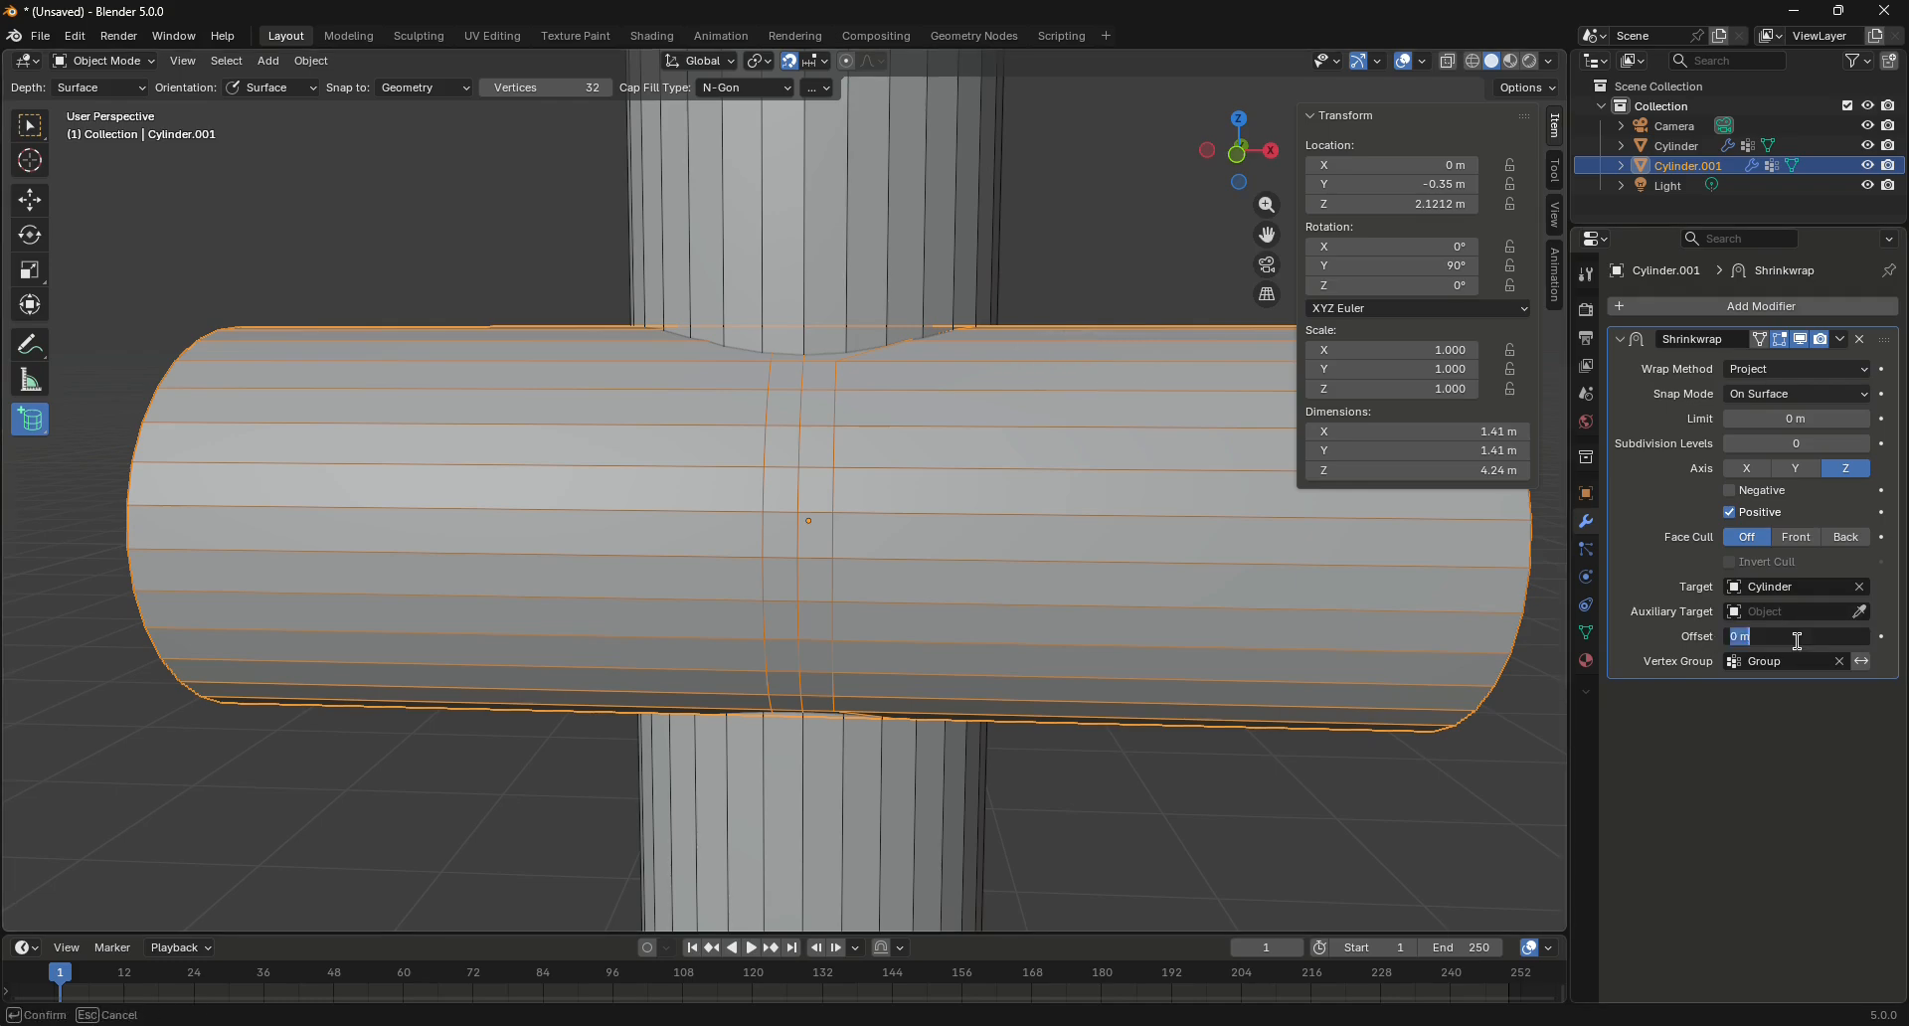
type("-.1")
key("Return")
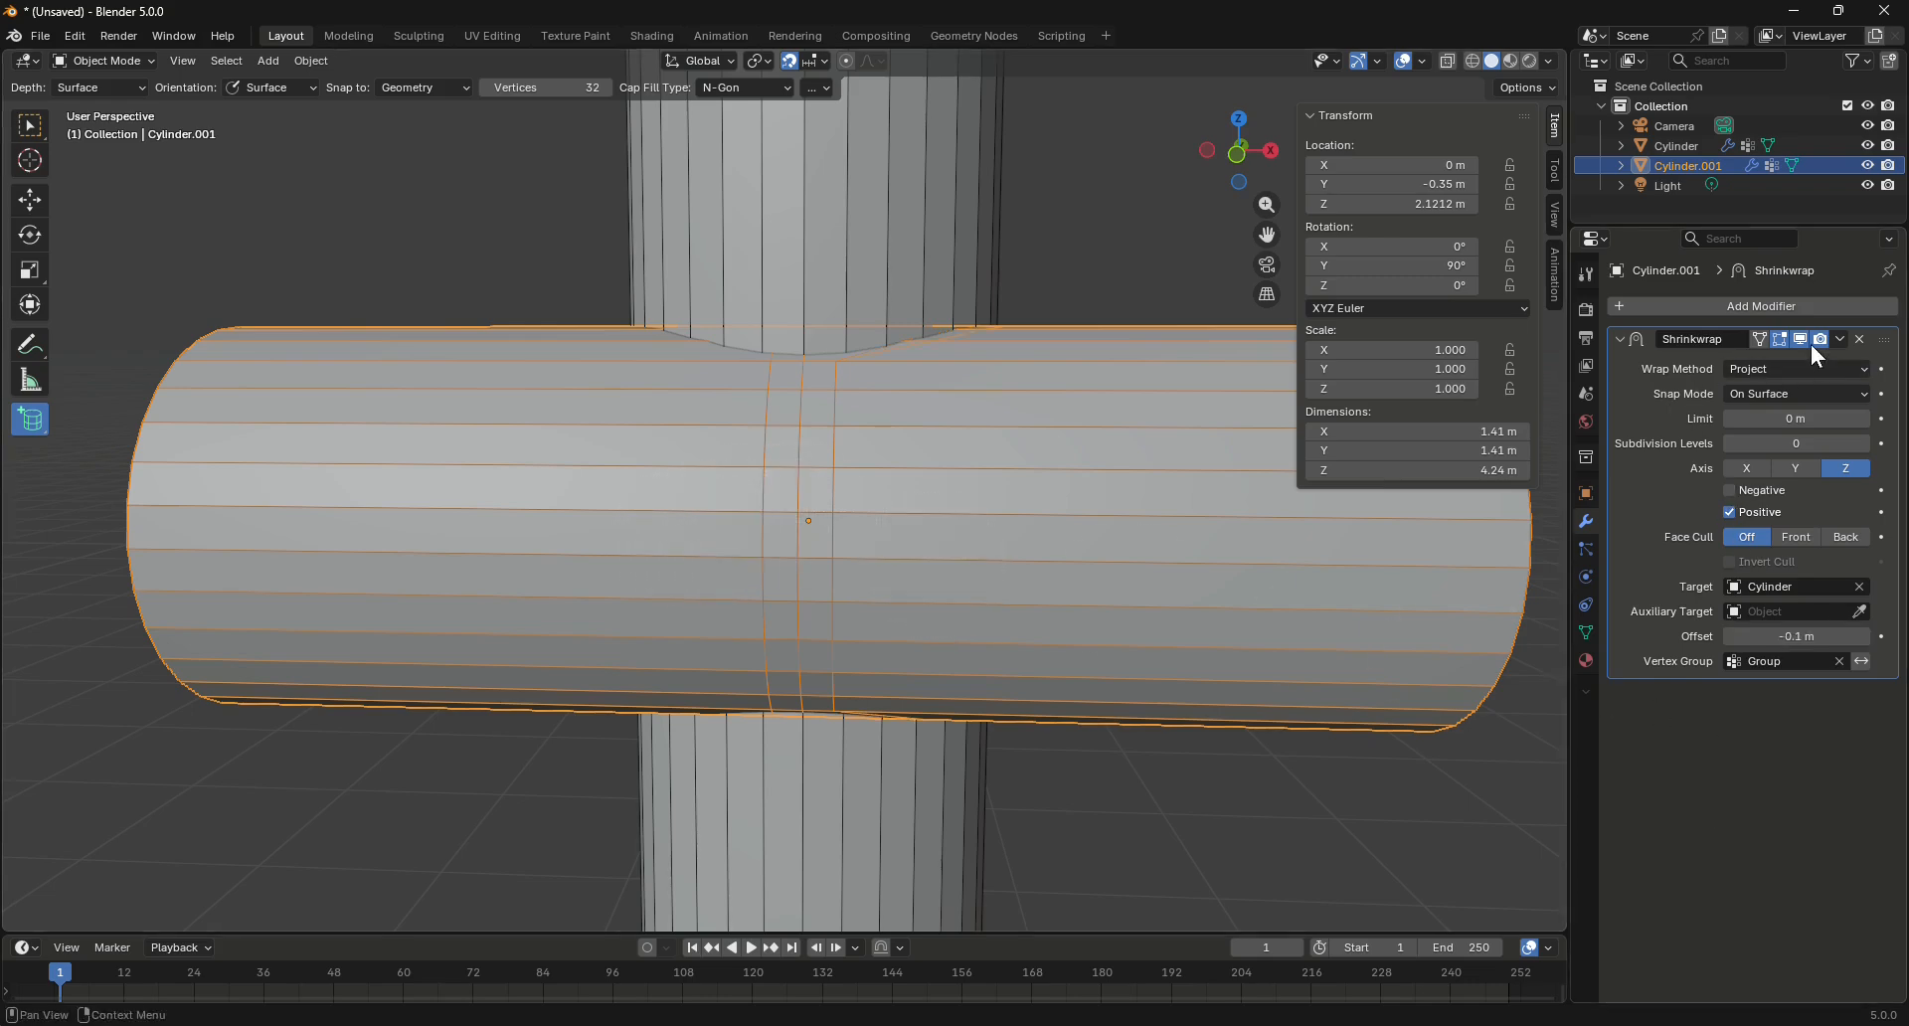
Add a second Shrinkwrap to the horizontal cylinder, using Project along the Z axis in the negative direction only
left_click(1740, 305)
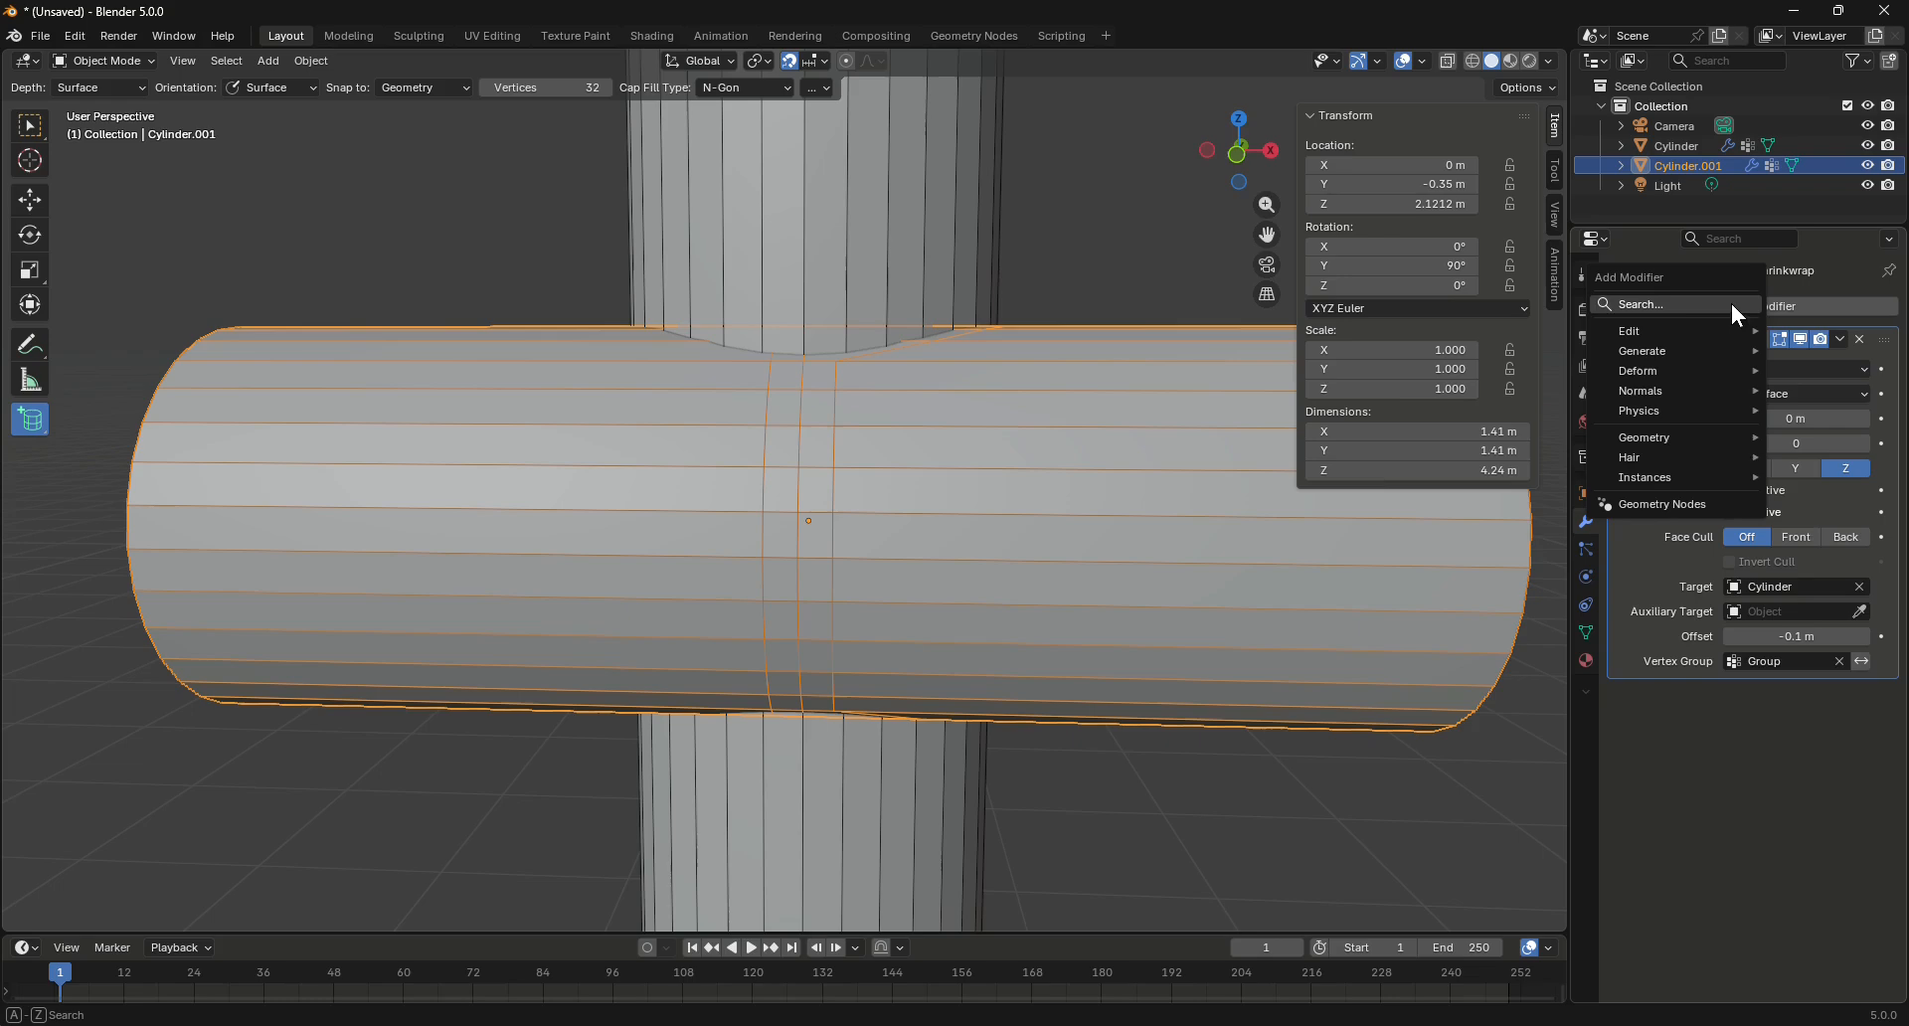
left_click(1678, 304)
left_click(1568, 346)
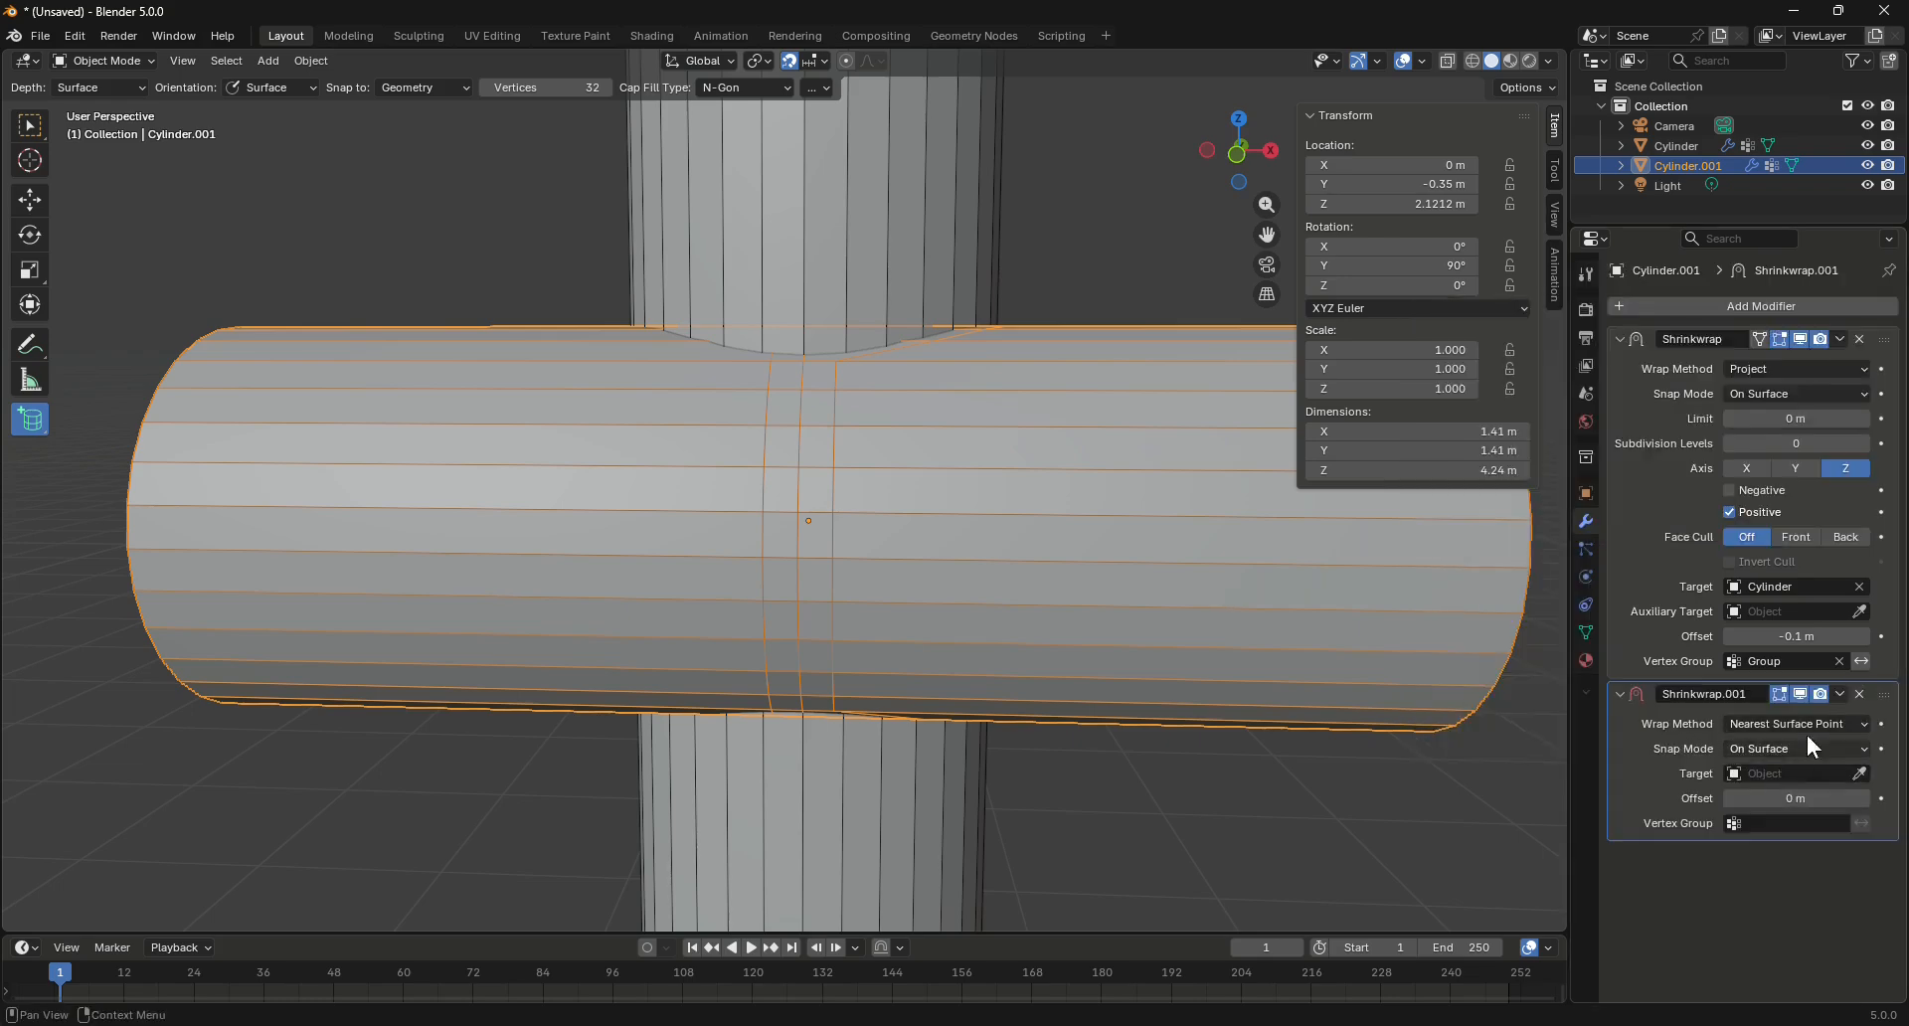
left_click(1855, 723)
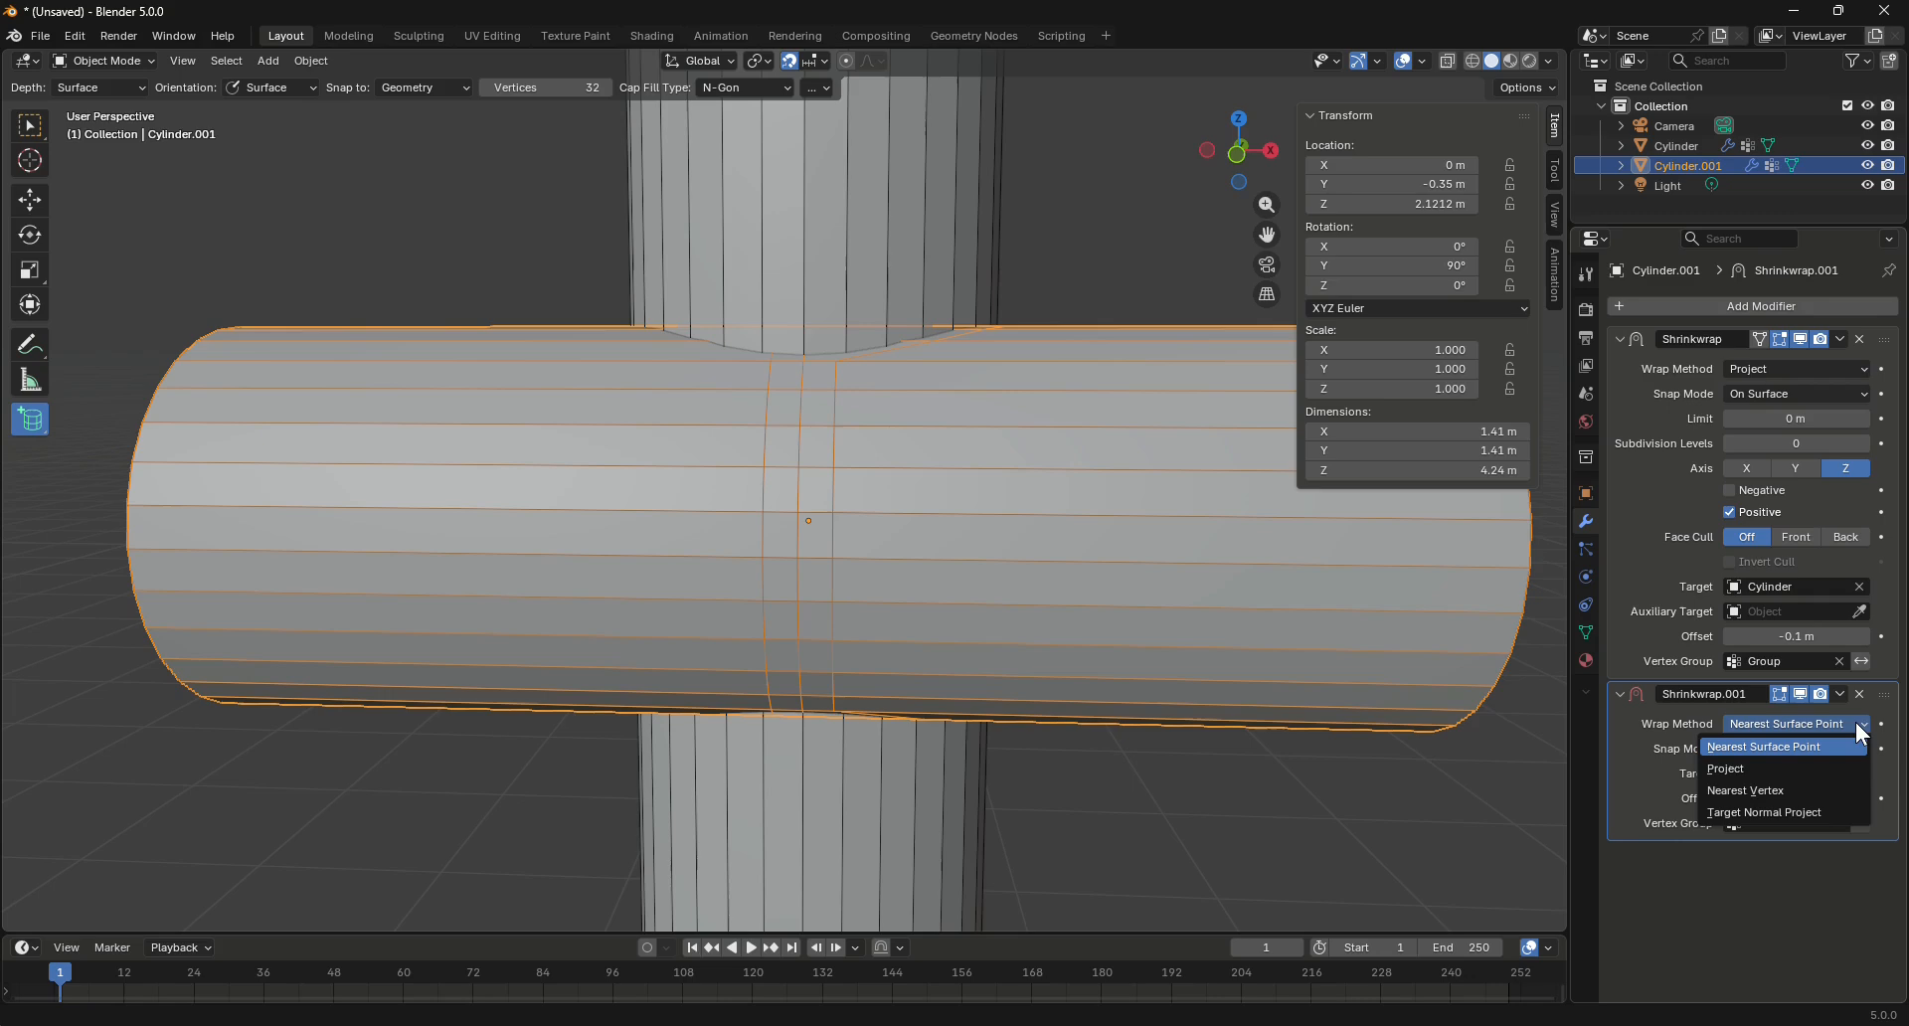
left_click(1742, 771)
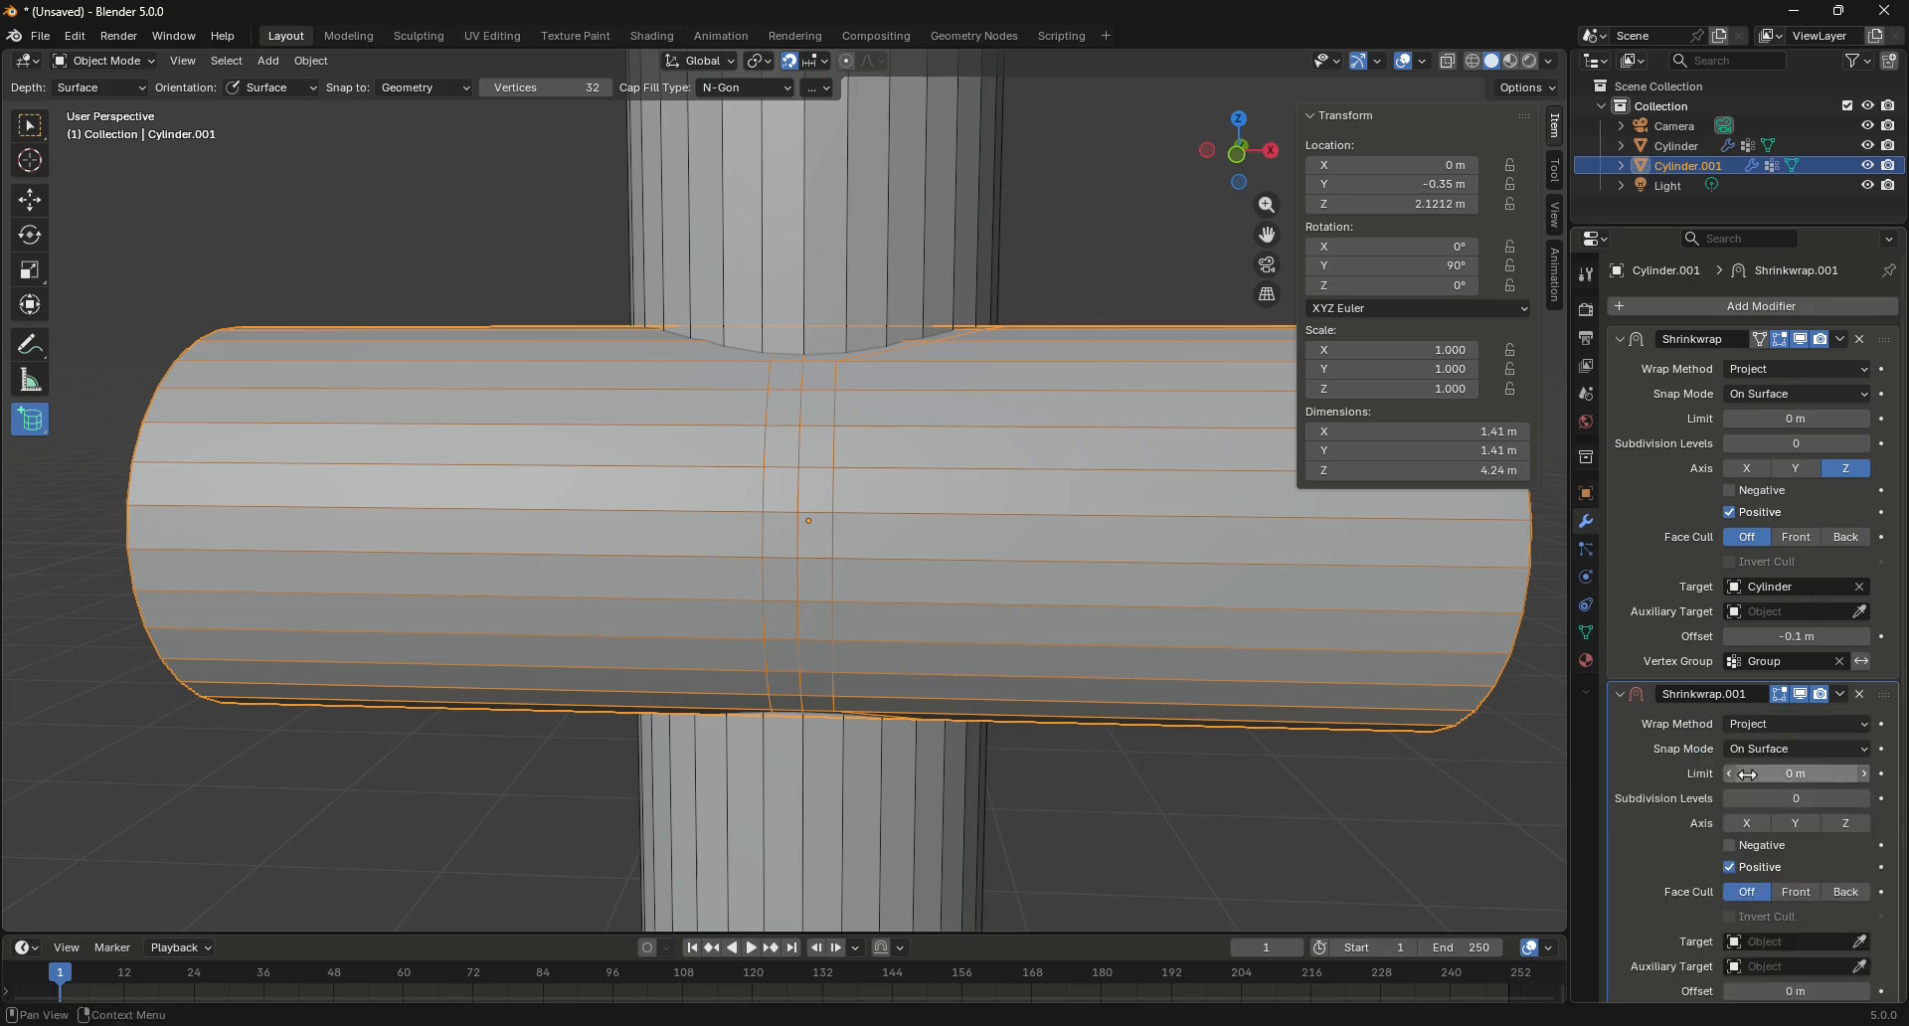
left_click(1845, 823)
scroll(1712, 725, "down", 1)
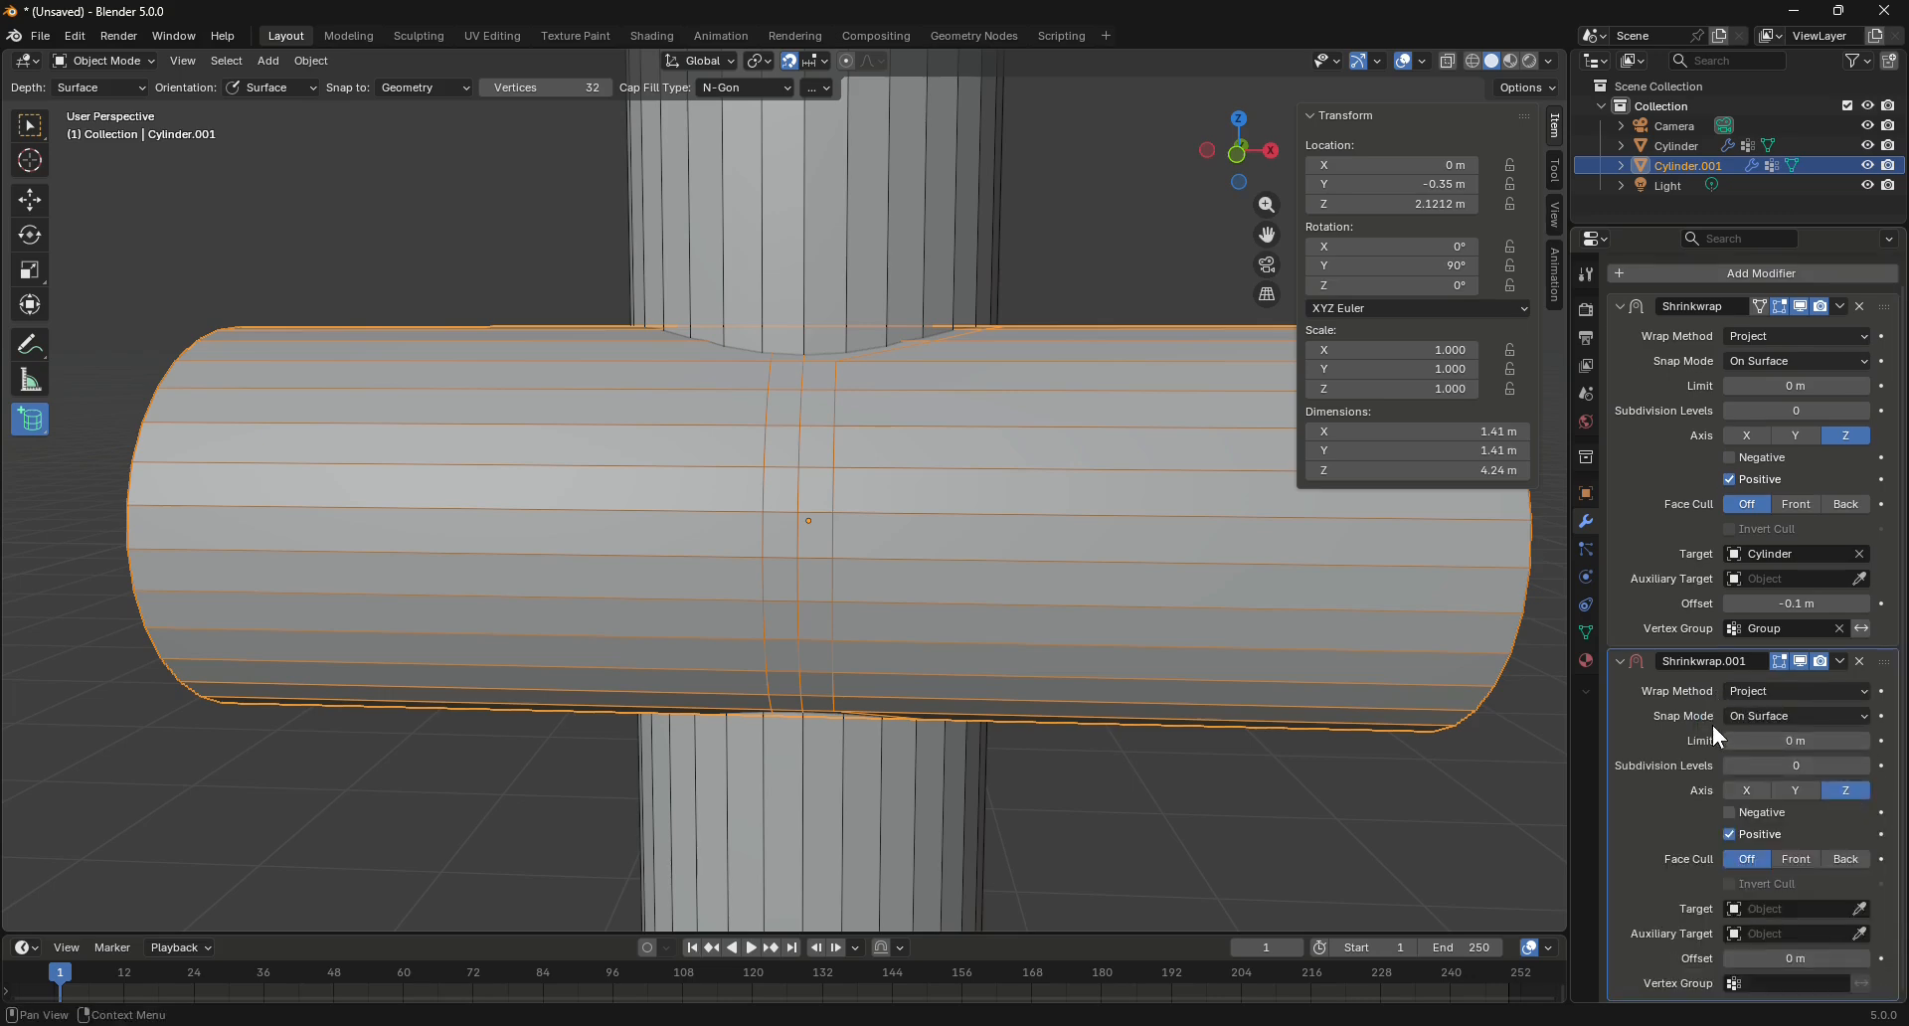
left_click(1730, 816)
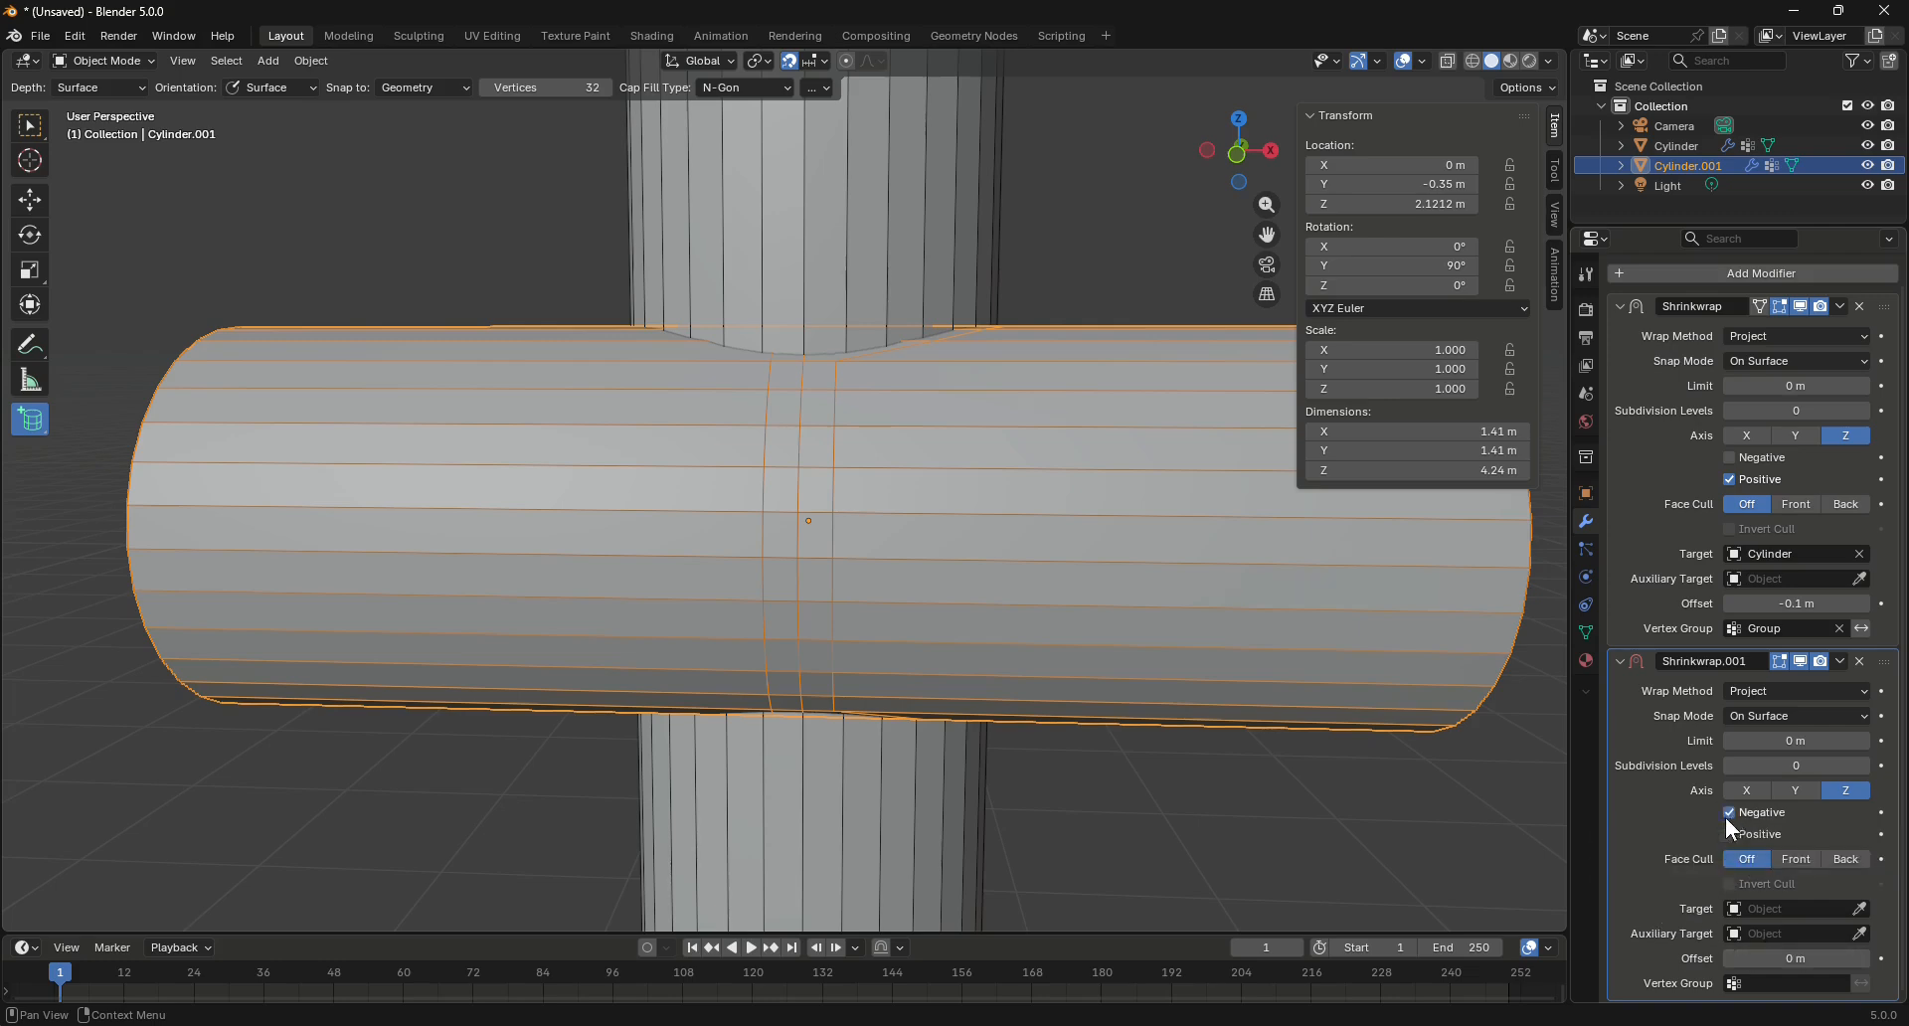
Target the horizontal cylinder's second Shrinkwrap at the upright cylinder and limit it to the vertex group Group.001
left_click(1860, 909)
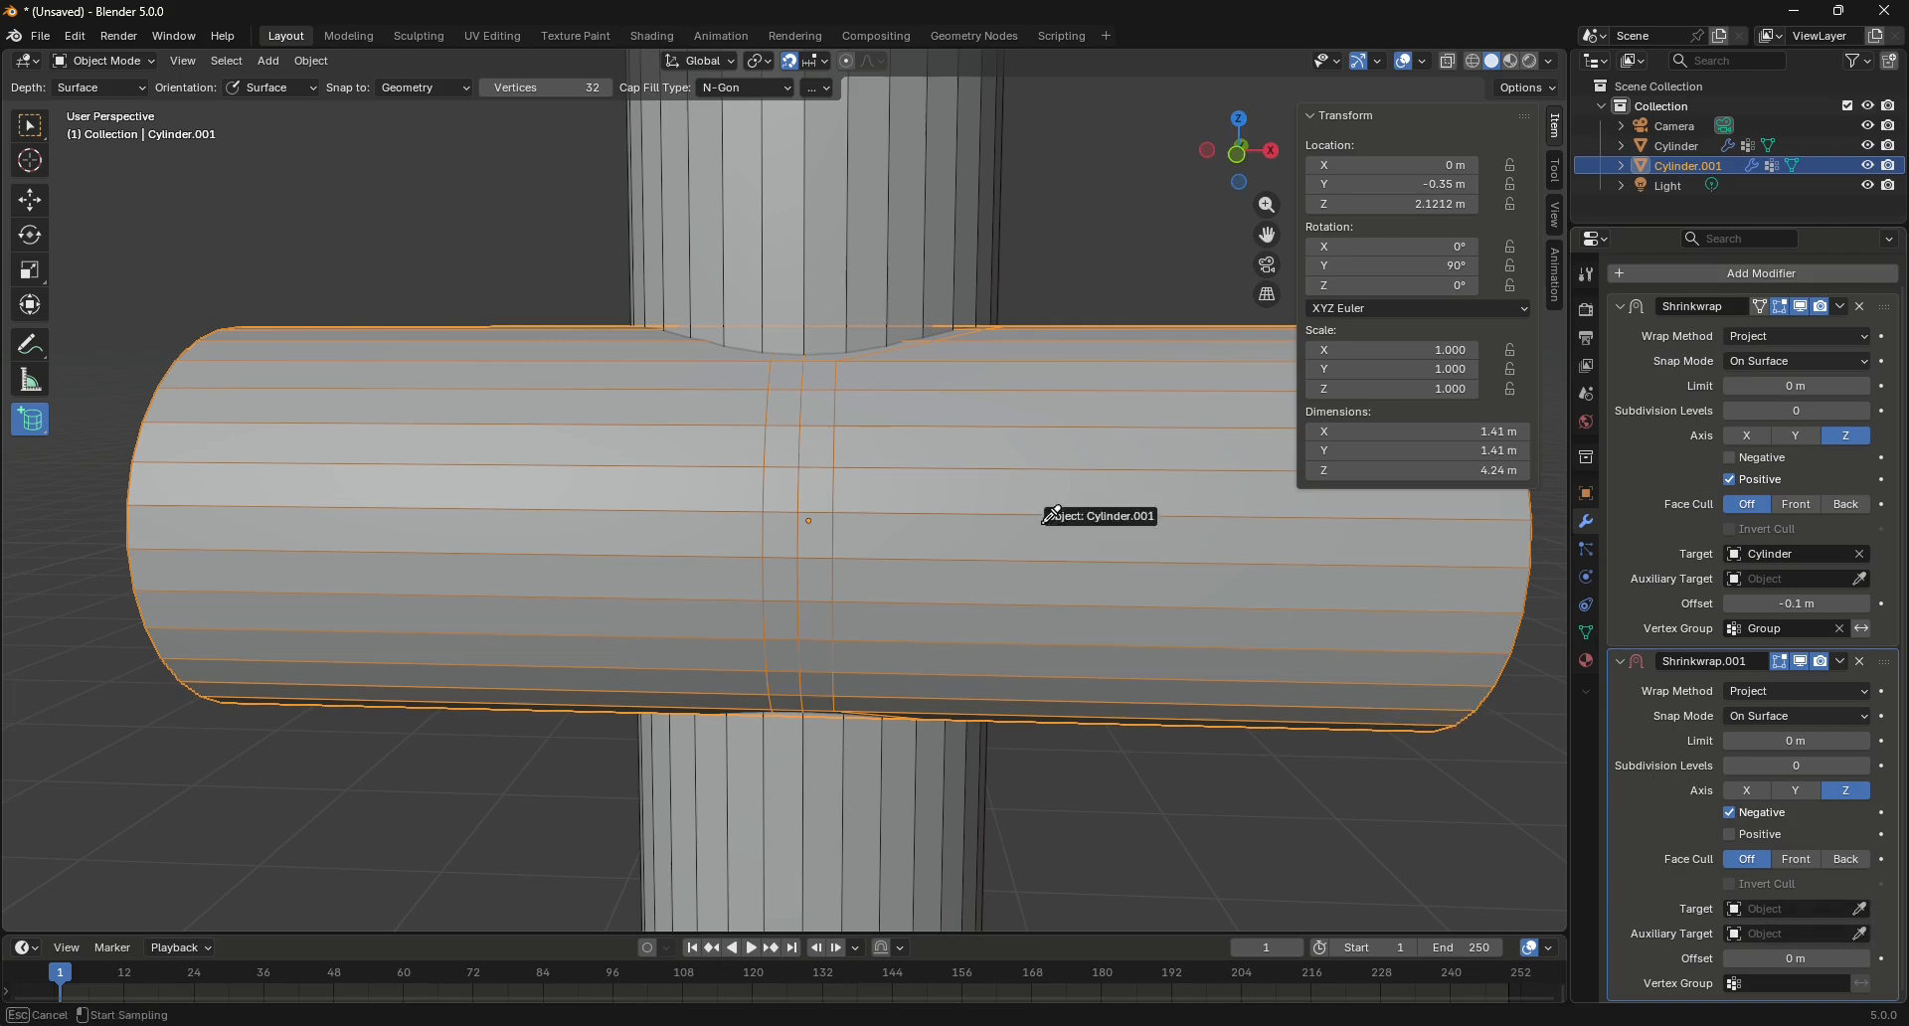
left_click(825, 187)
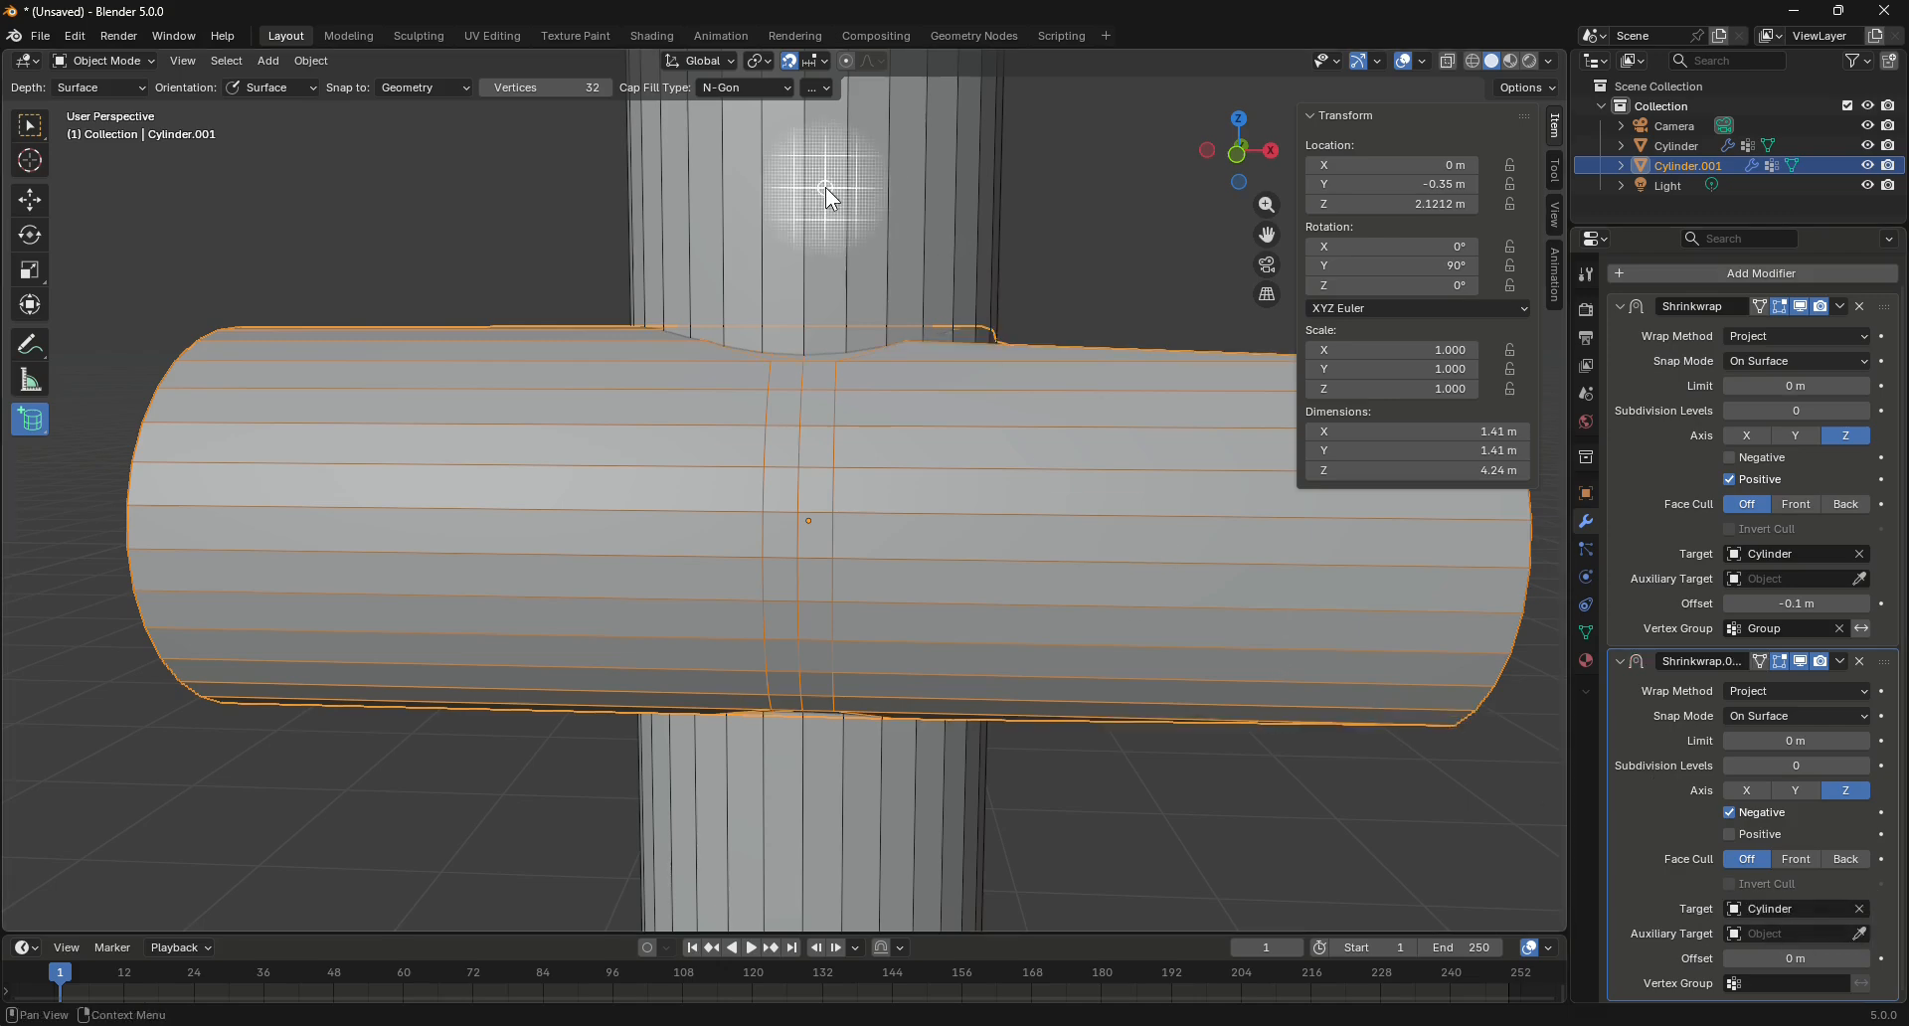
left_click(1787, 983)
left_click(1708, 798)
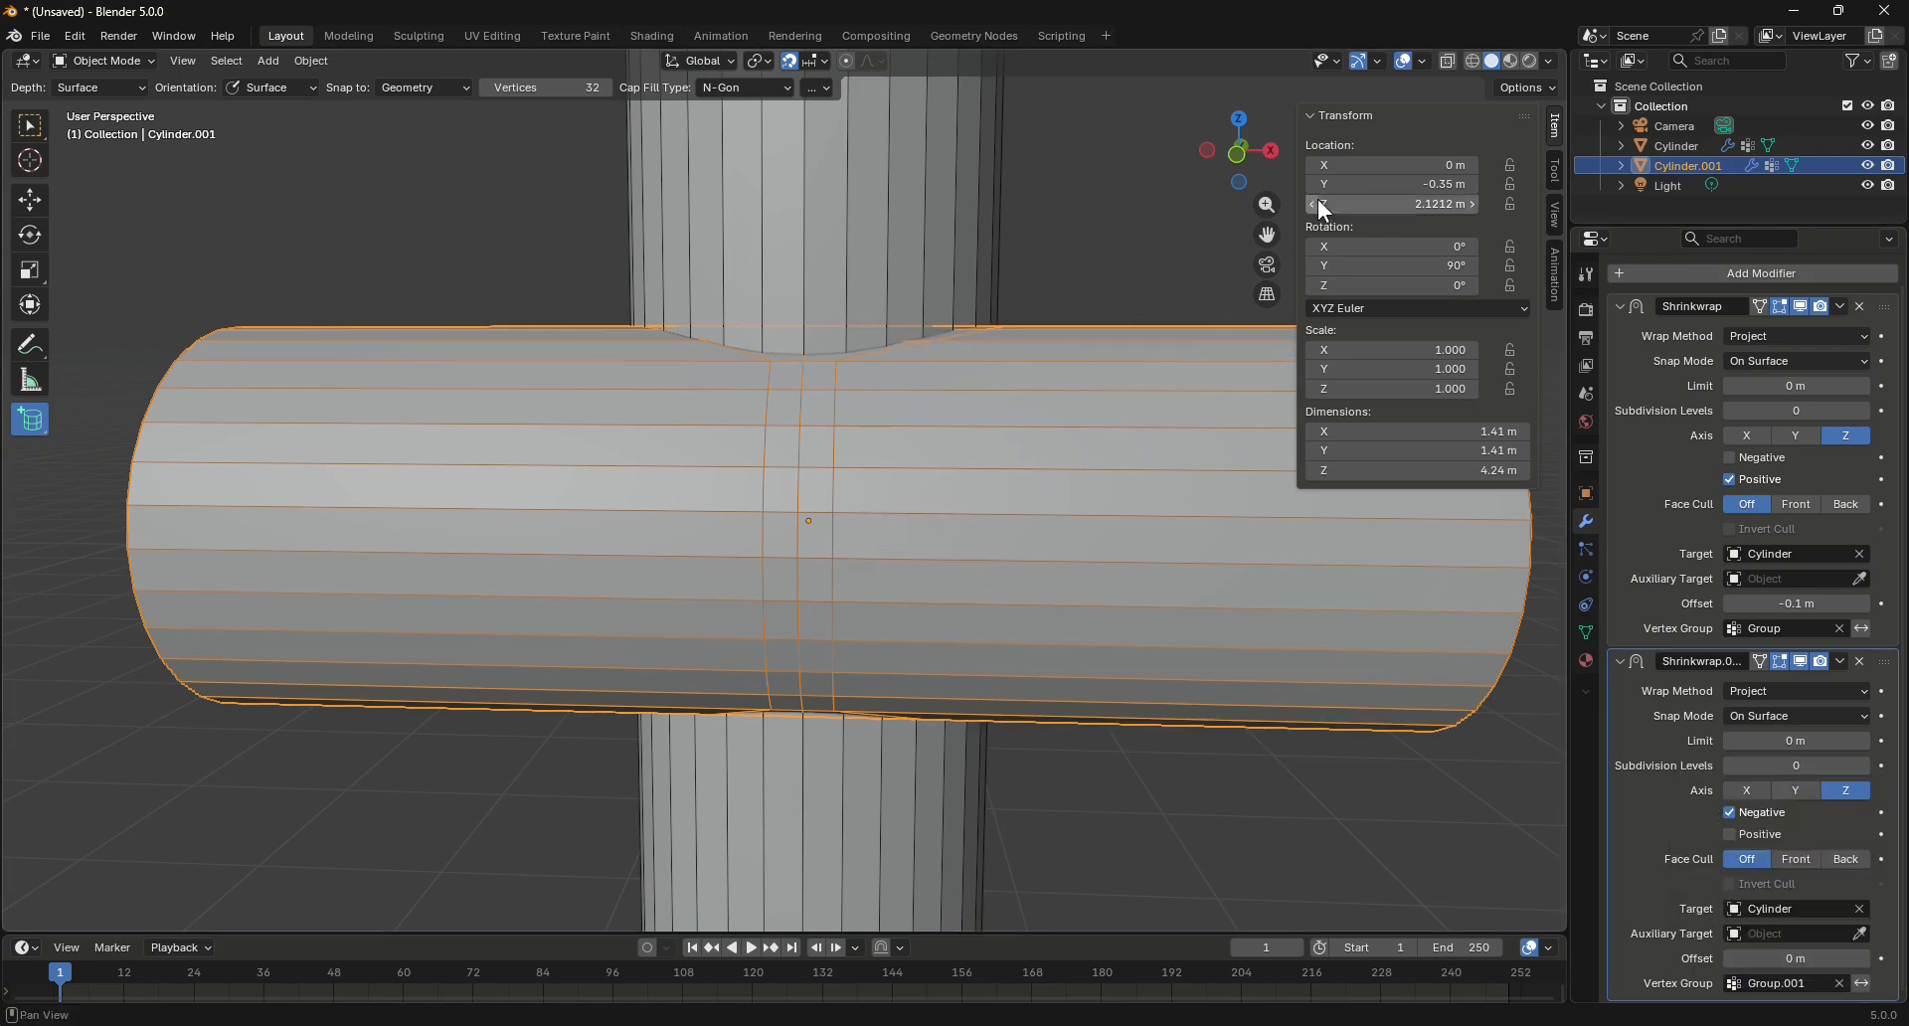
Set the offset of the horizontal cylinder's second Shrinkwrap to -0.1 m
left_click_drag(1262, 165, 1029, 226)
left_click_drag(1795, 959, 1799, 954)
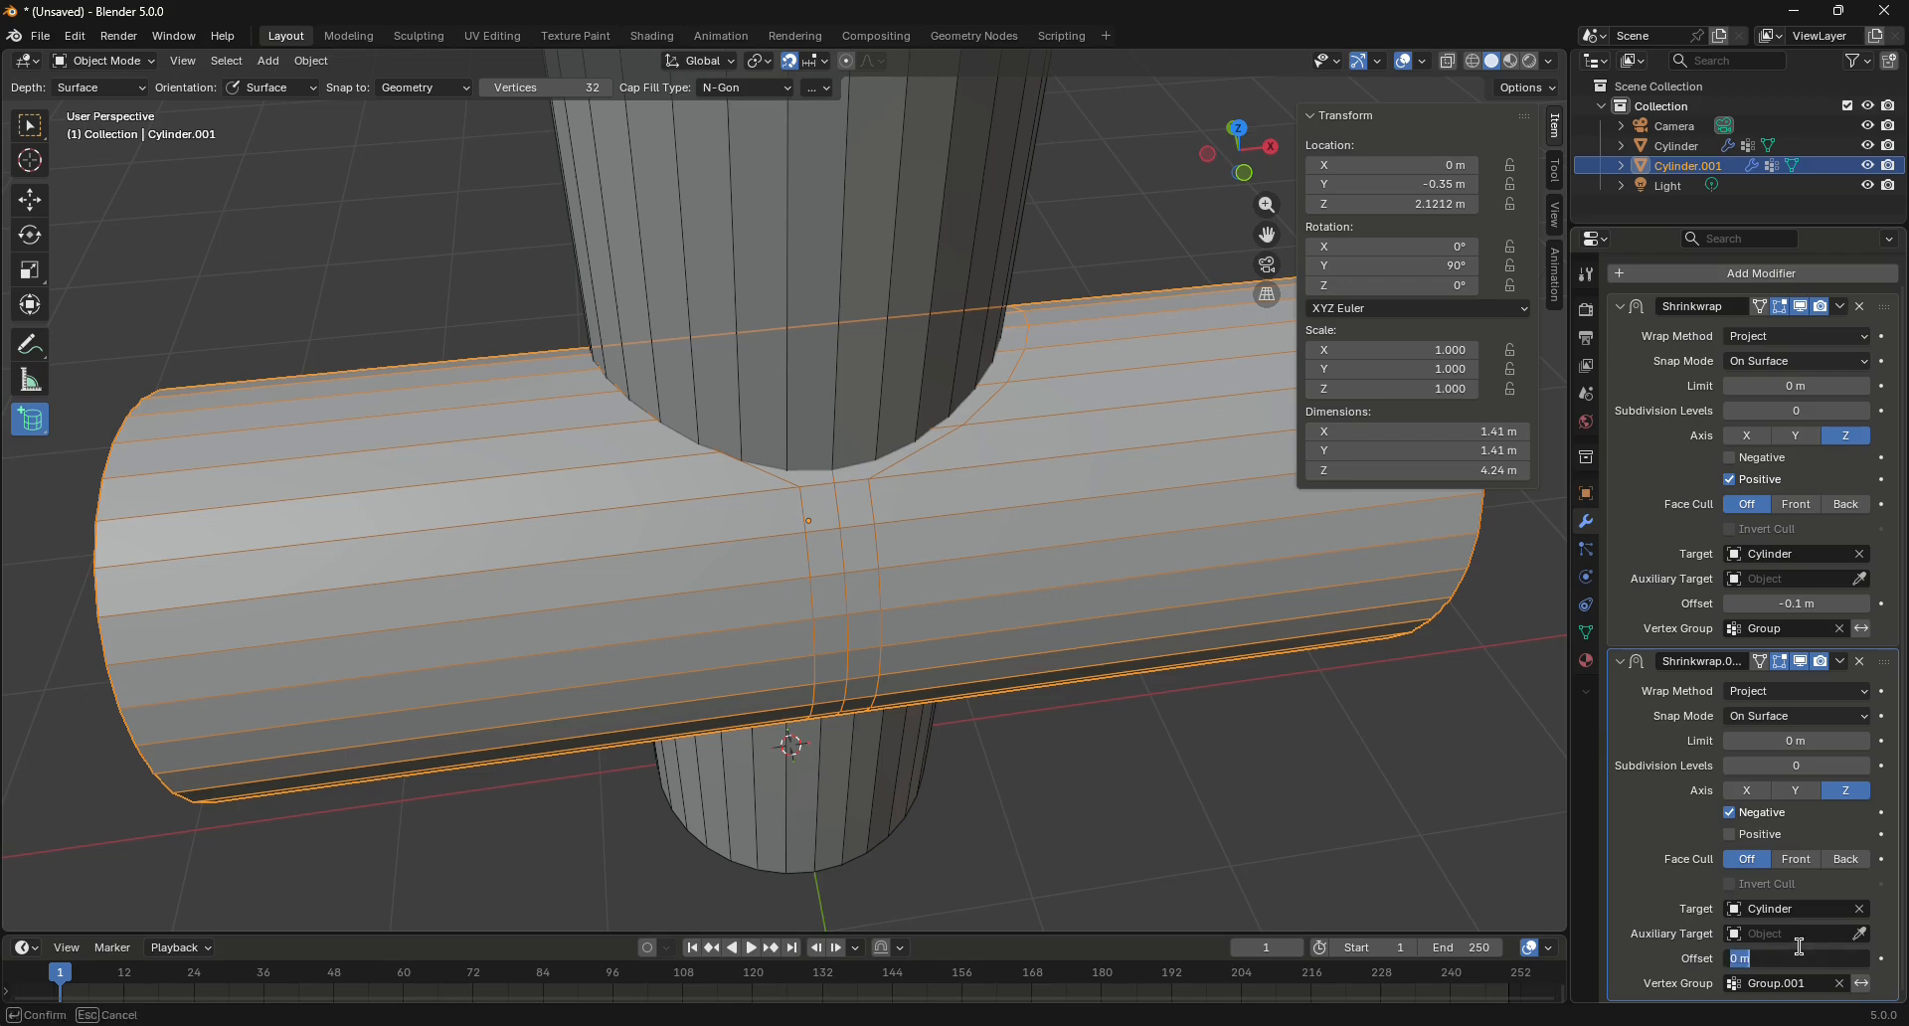
type("-.1")
key("Return")
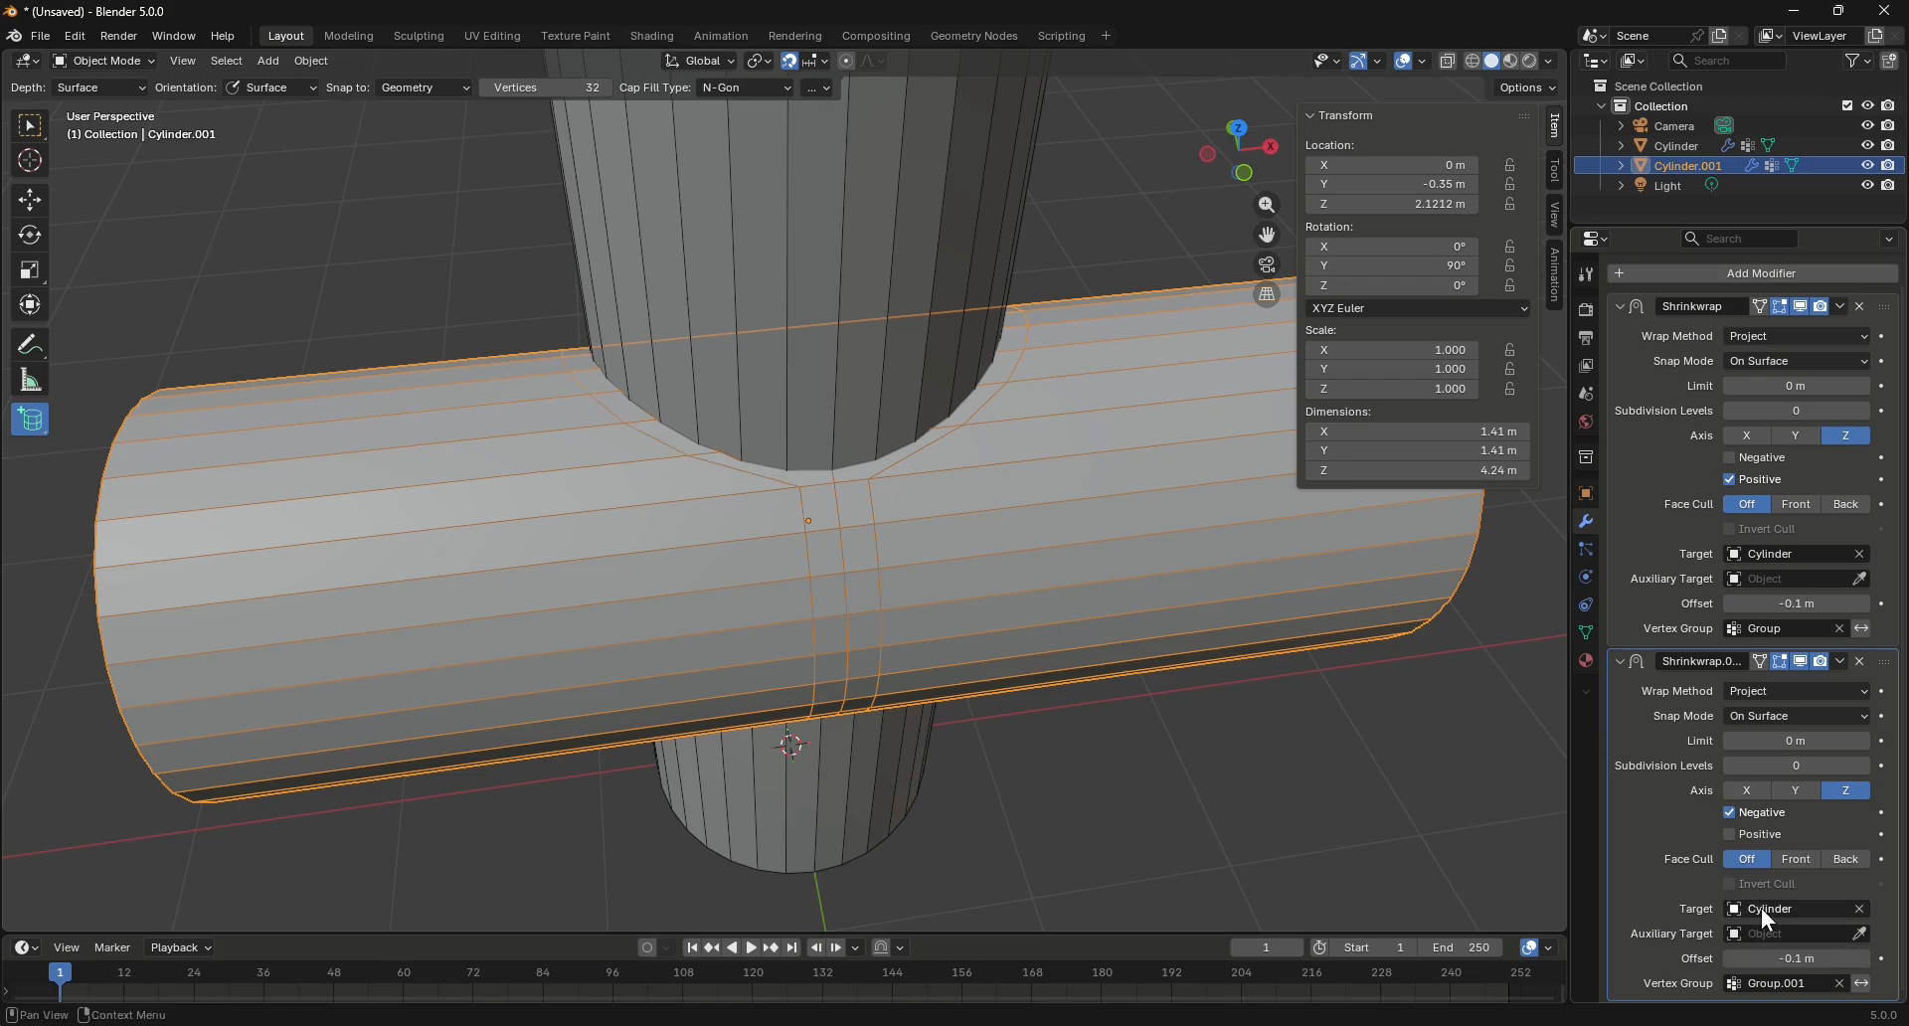
Examine the junction of the two cylinders from several angles and check each cylinder's Shrinkwrap settings in turn
middle_click_drag(1166, 853, 1060, 725)
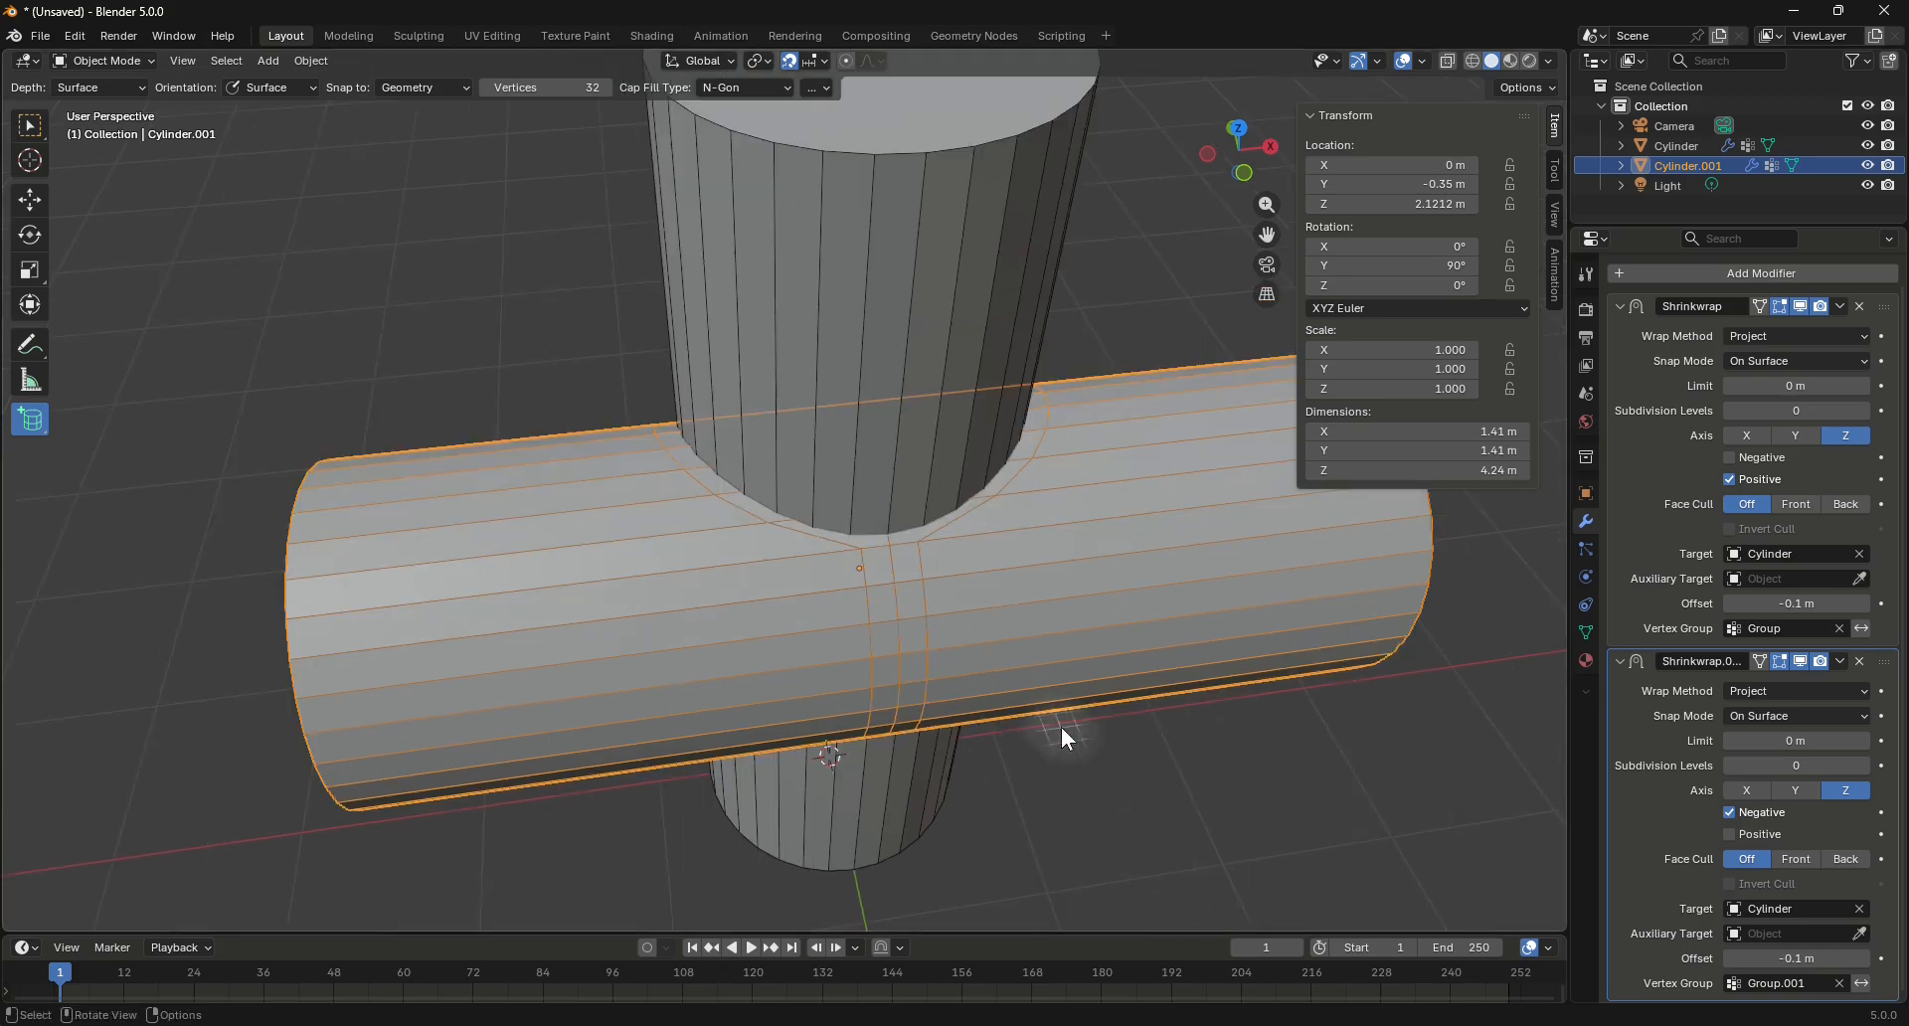
key("alt+a")
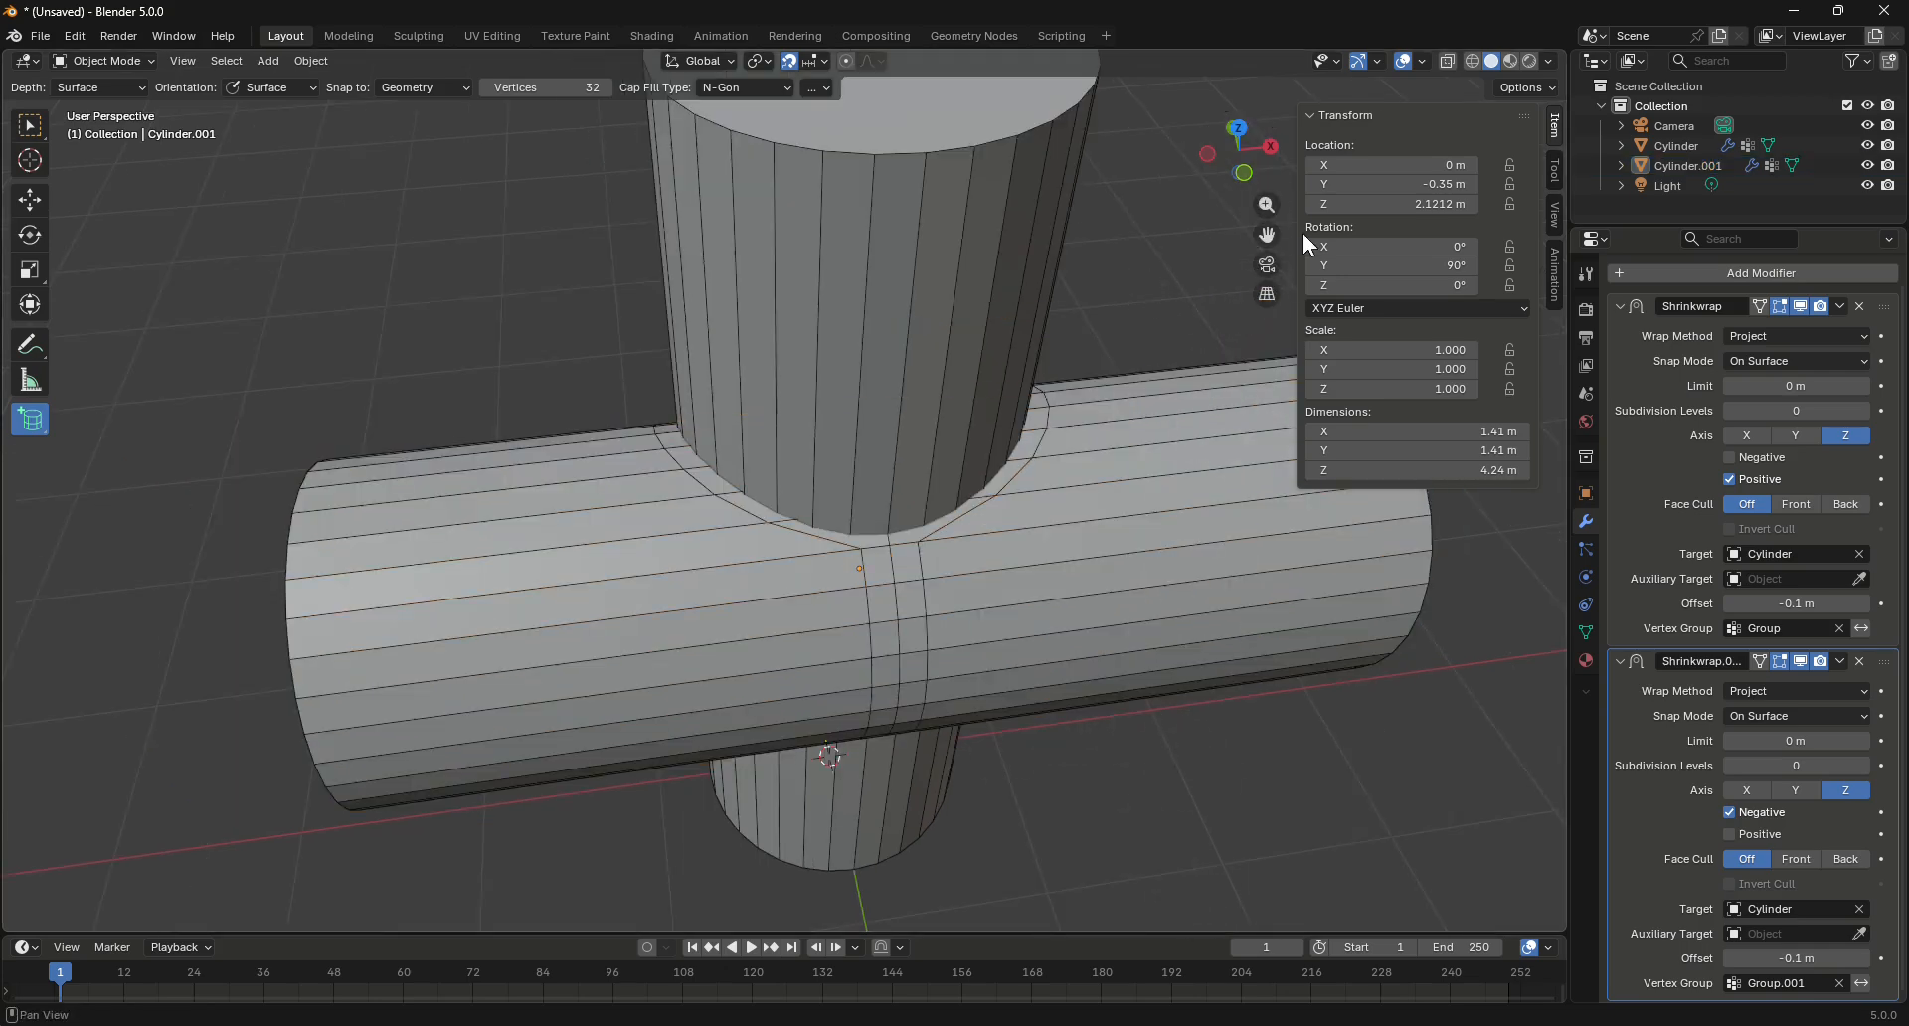
left_click_drag(1233, 147, 1113, 163)
left_click(917, 251)
scroll(595, 505, "down", 2)
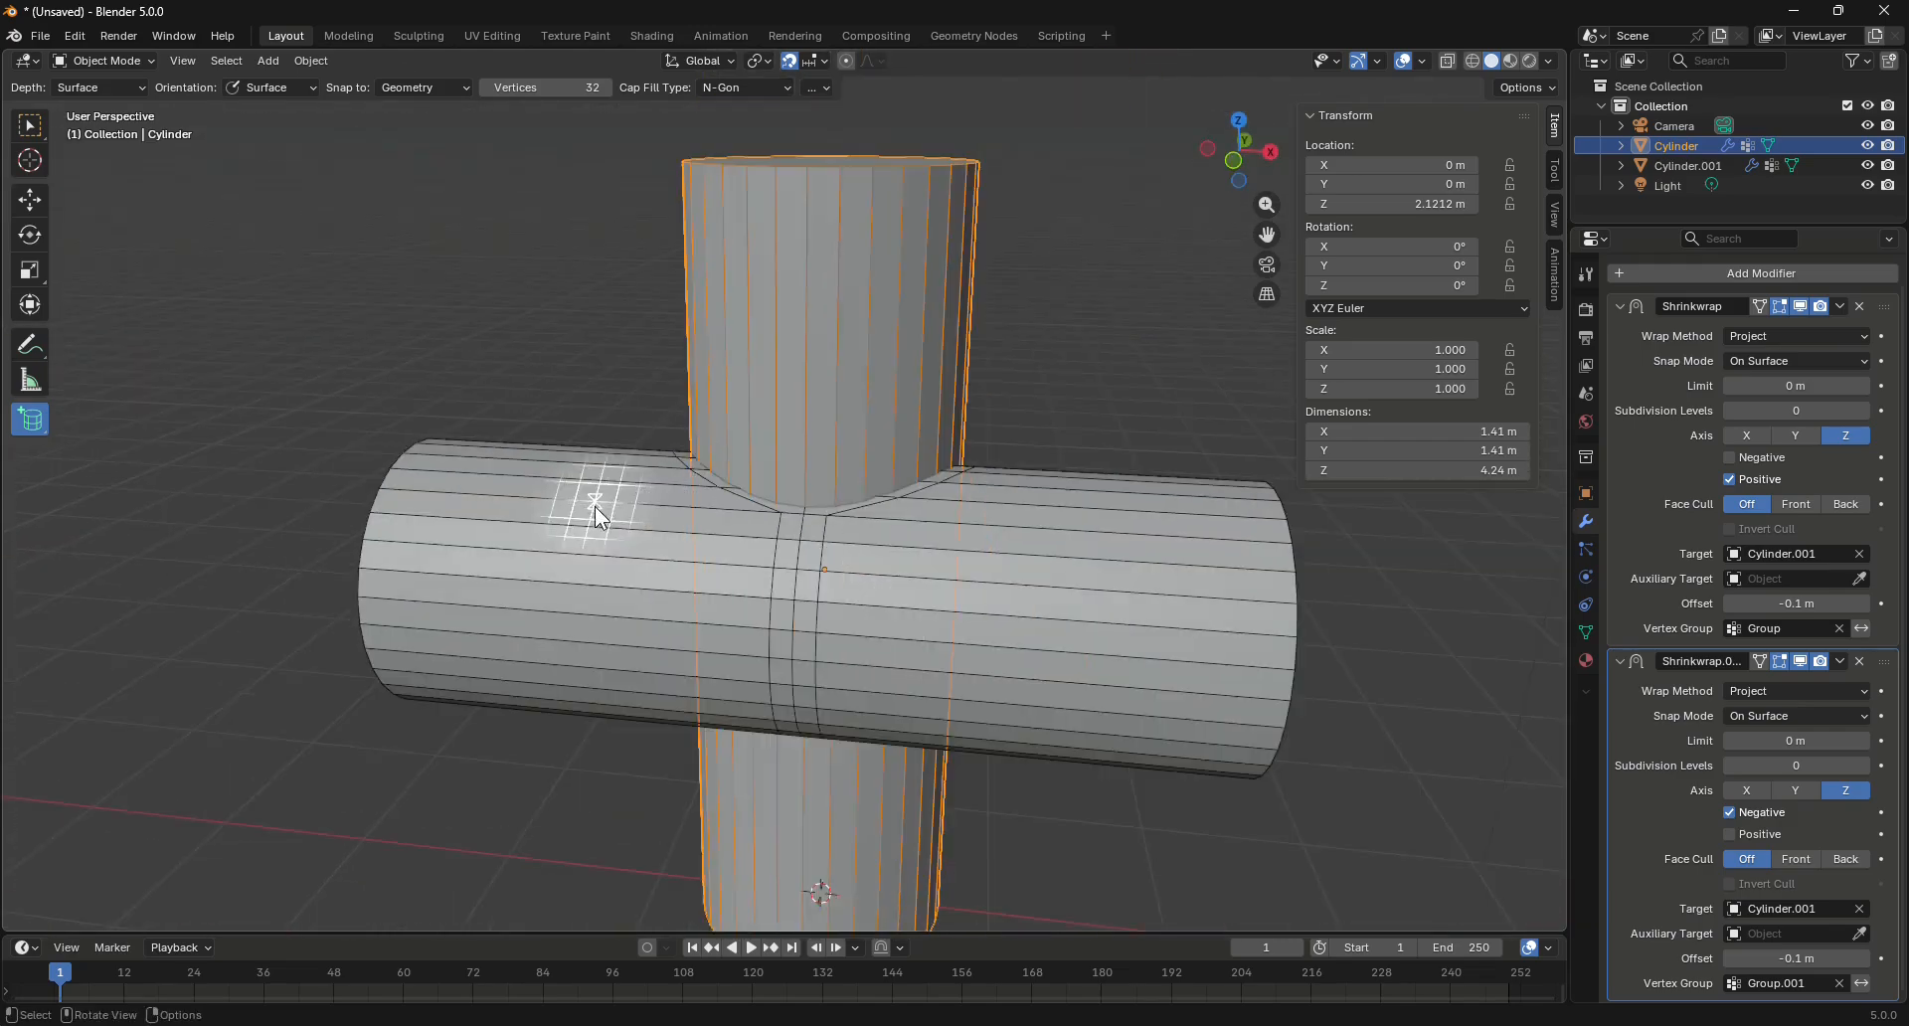
left_click_drag(1247, 155, 974, 155)
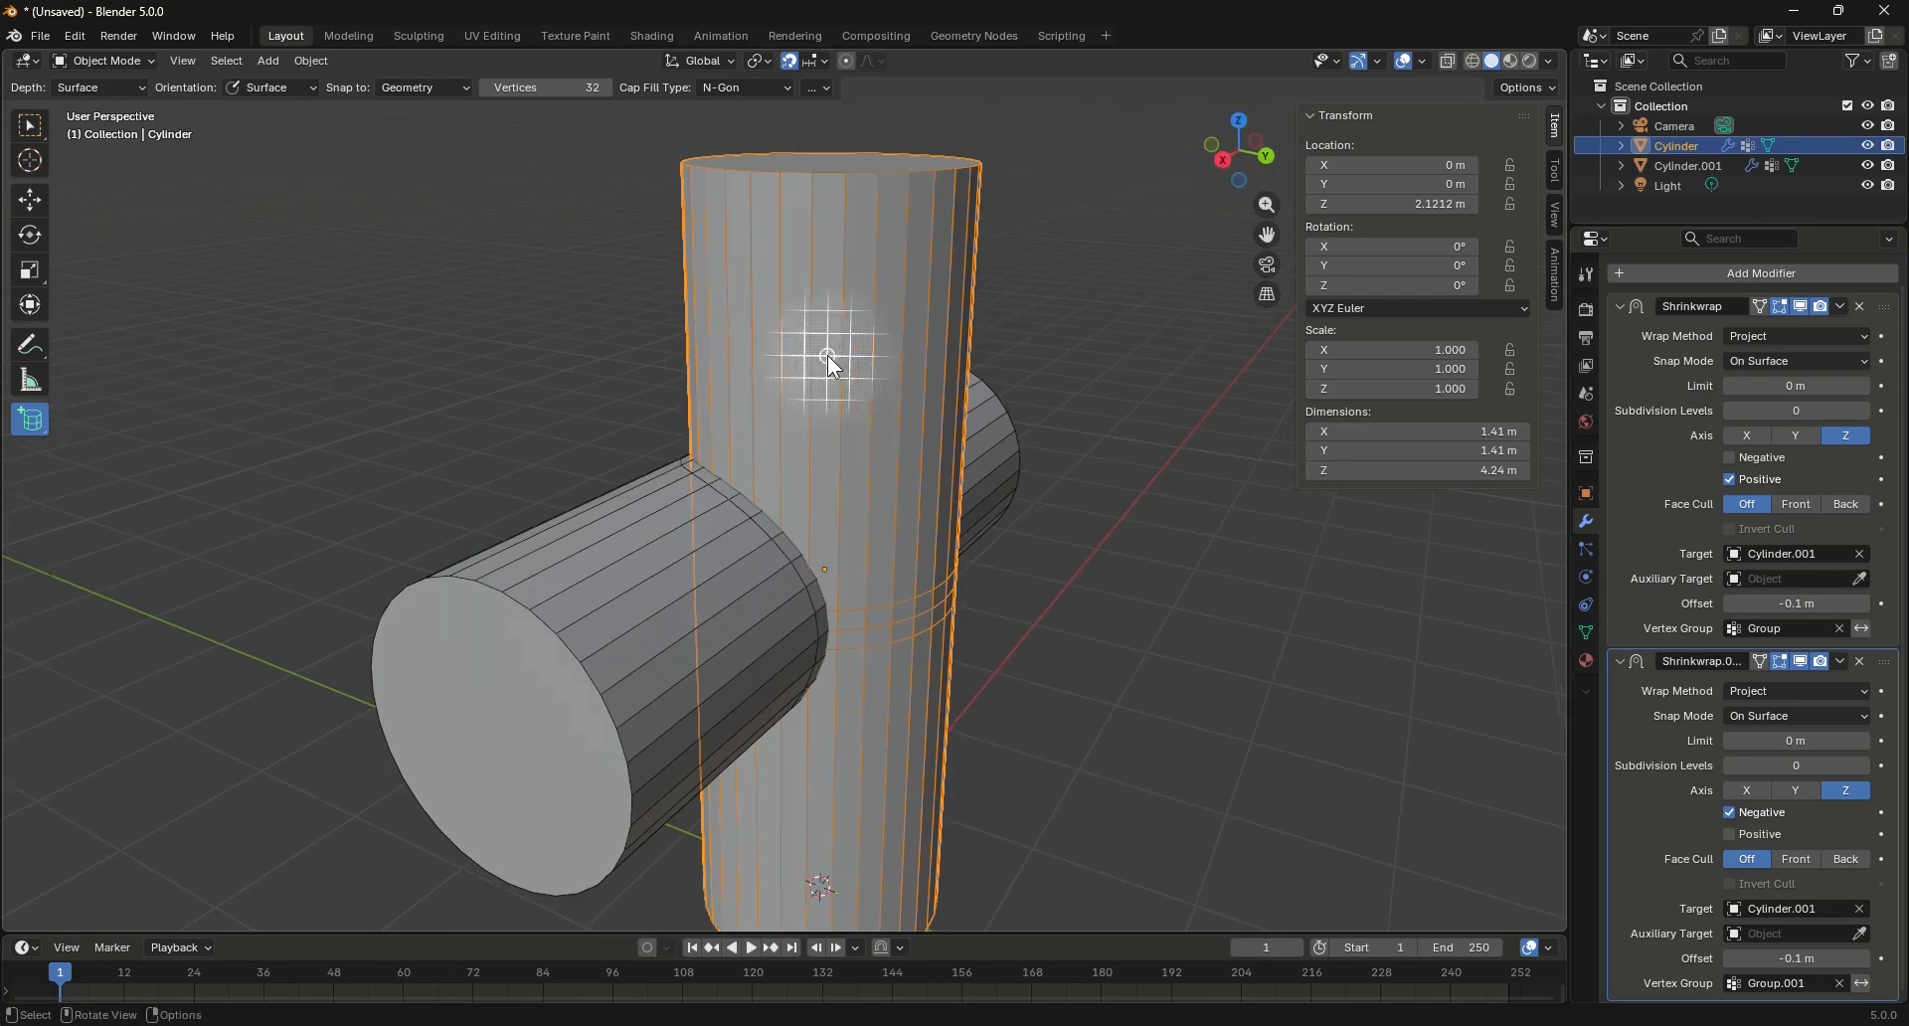
left_click(640, 670)
left_click(881, 354)
left_click(641, 724)
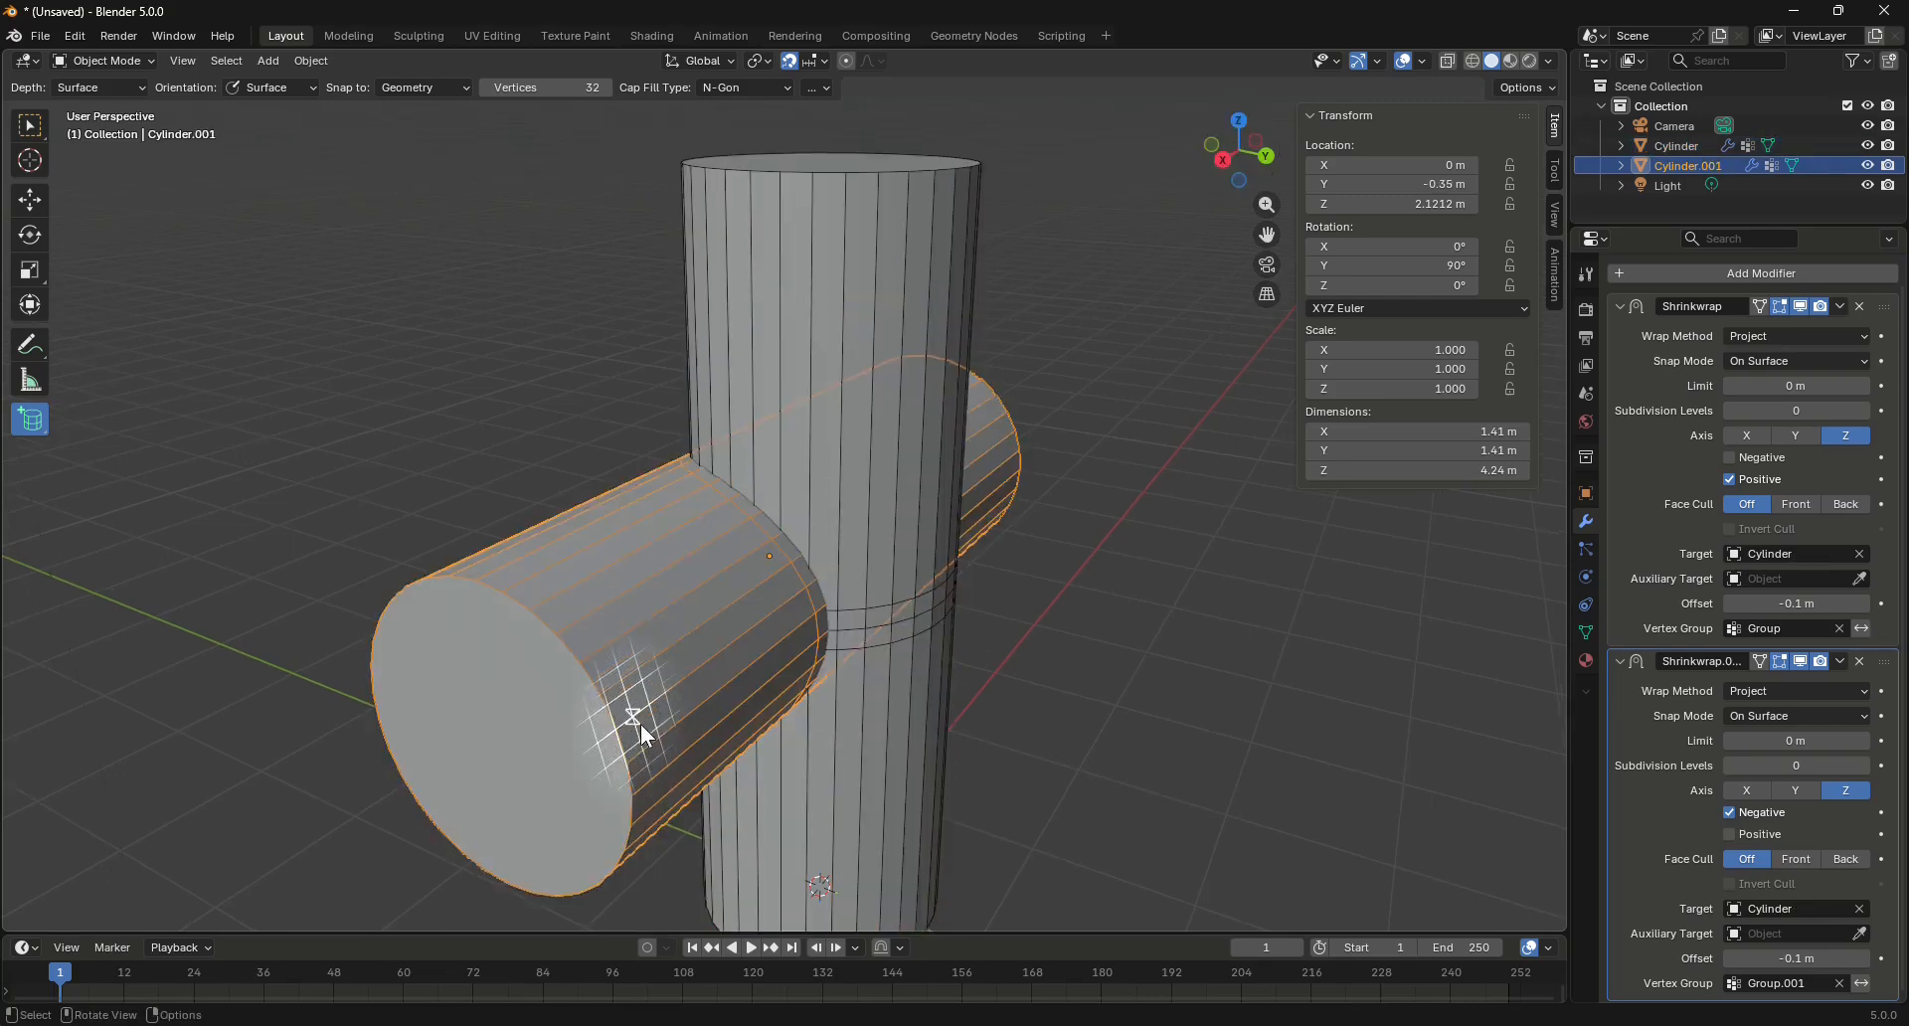
left_click(839, 600)
left_click(634, 696)
left_click(875, 541)
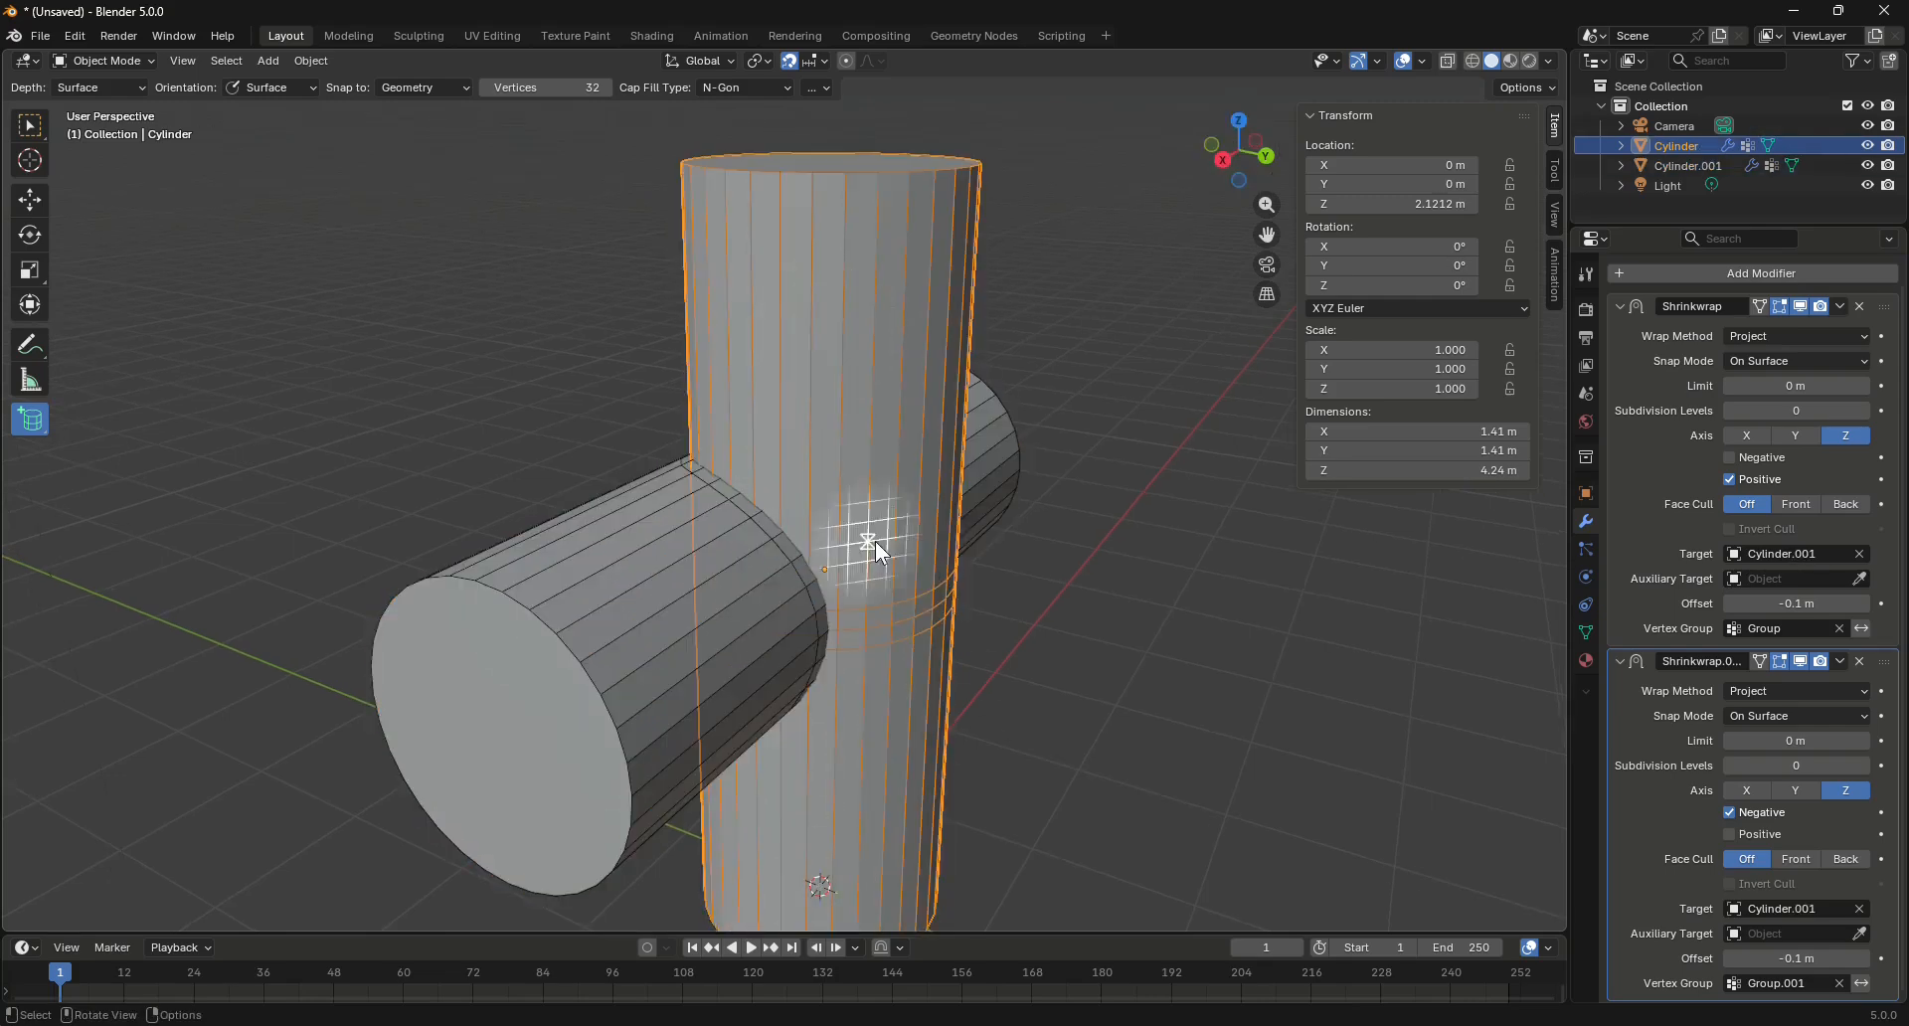
Select the horizontal cylinder and collapse the settings of both its Shrinkwrap modifiers
left_click(577, 650)
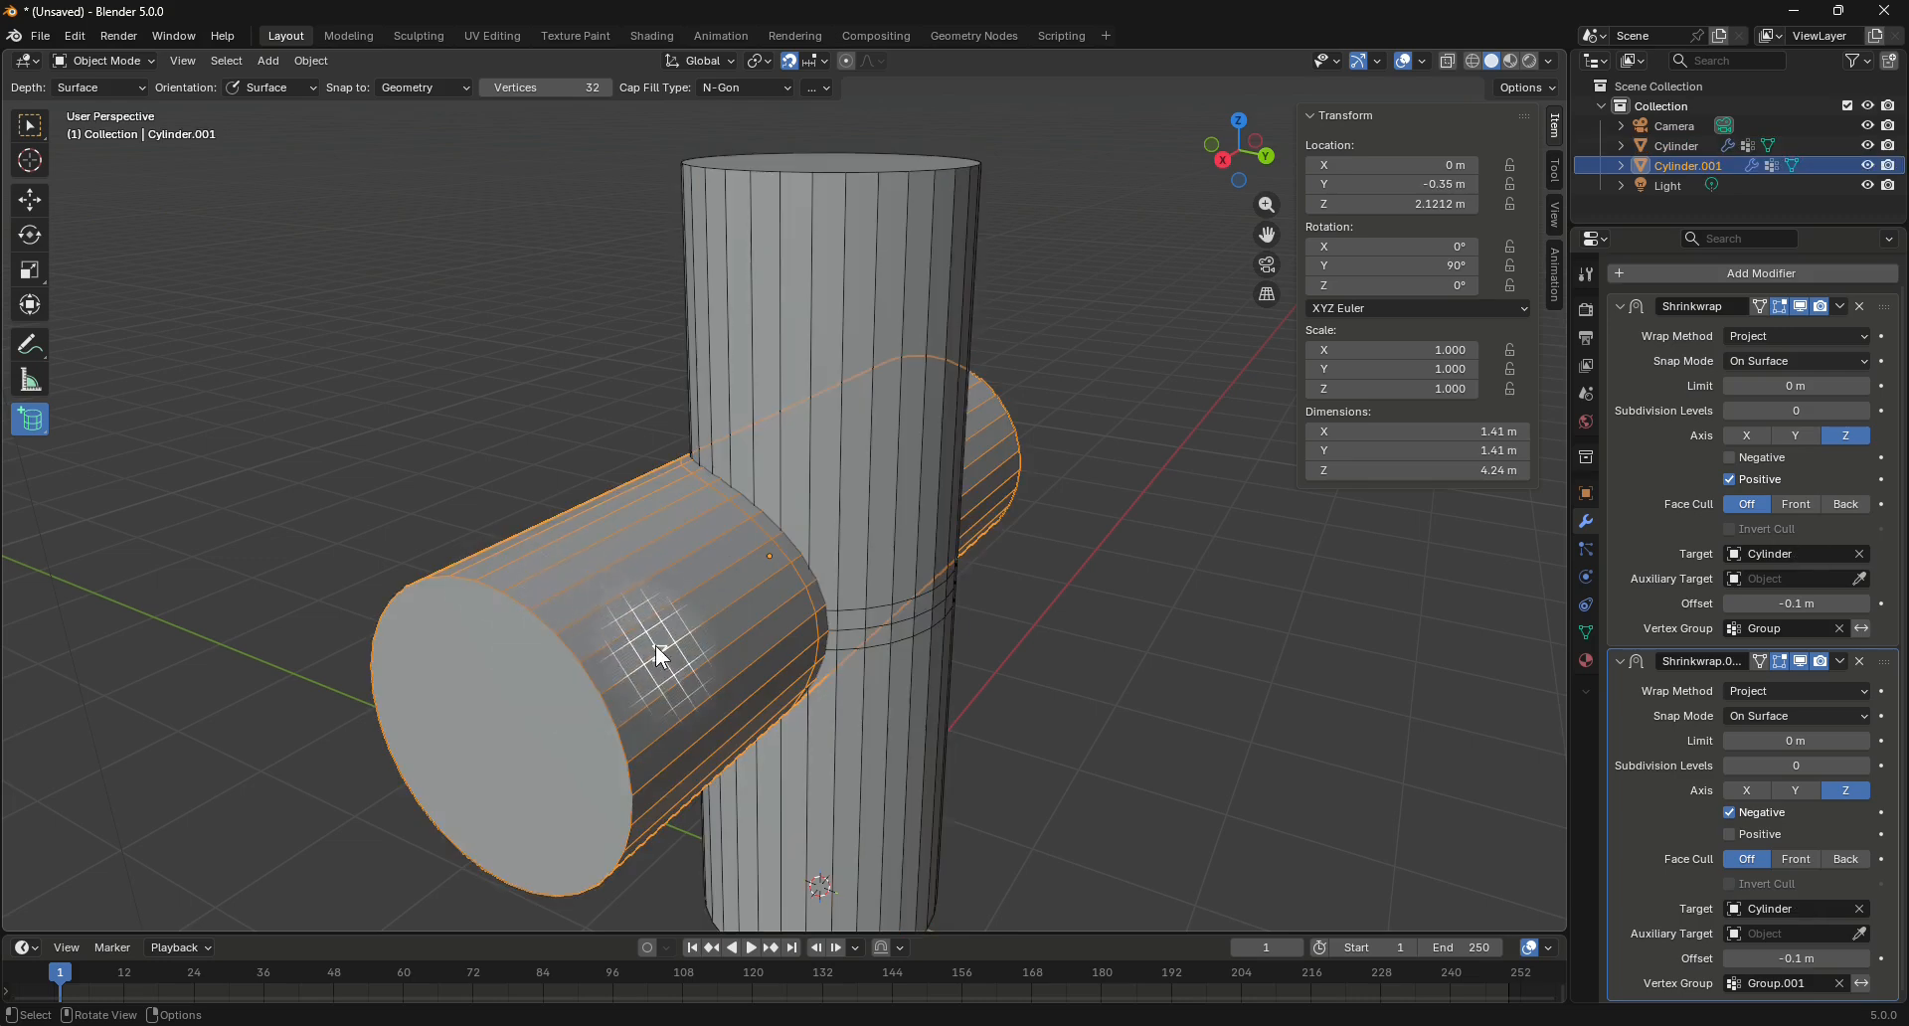
left_click(1621, 306)
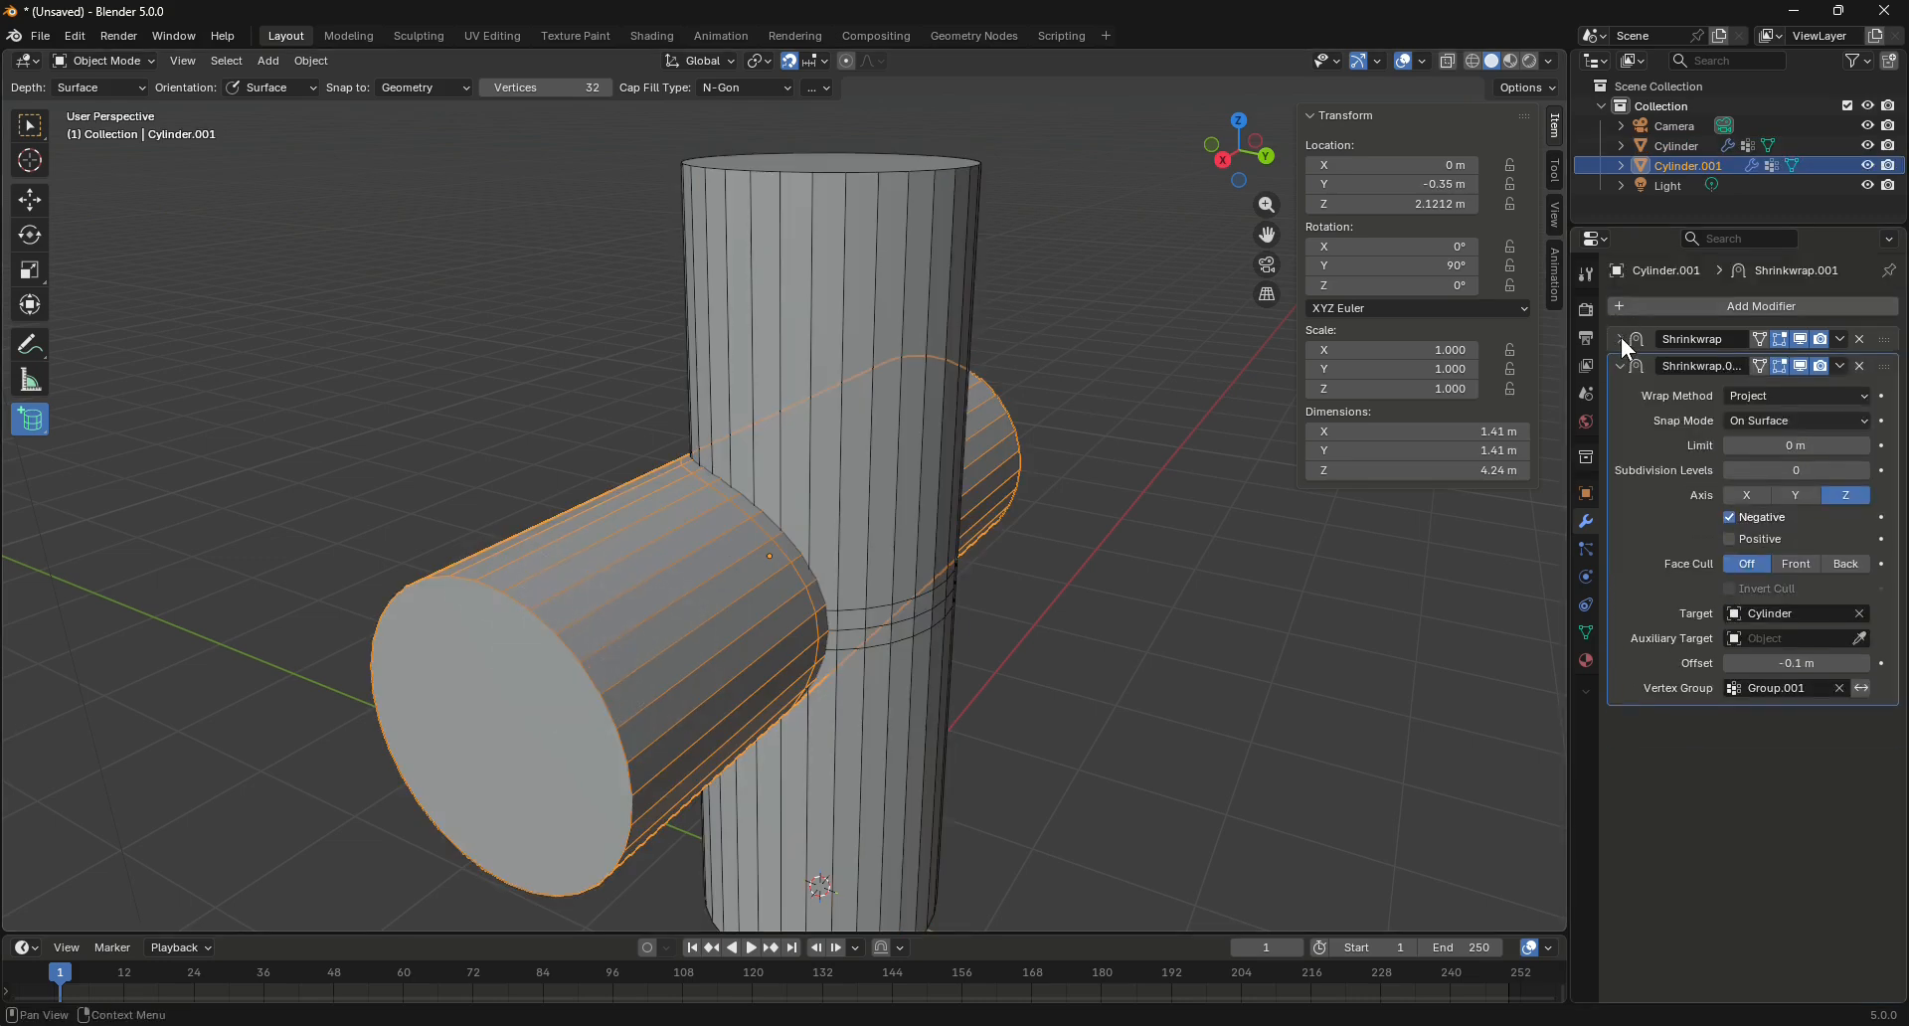
left_click(1621, 339)
left_click(1620, 339)
left_click(1621, 366)
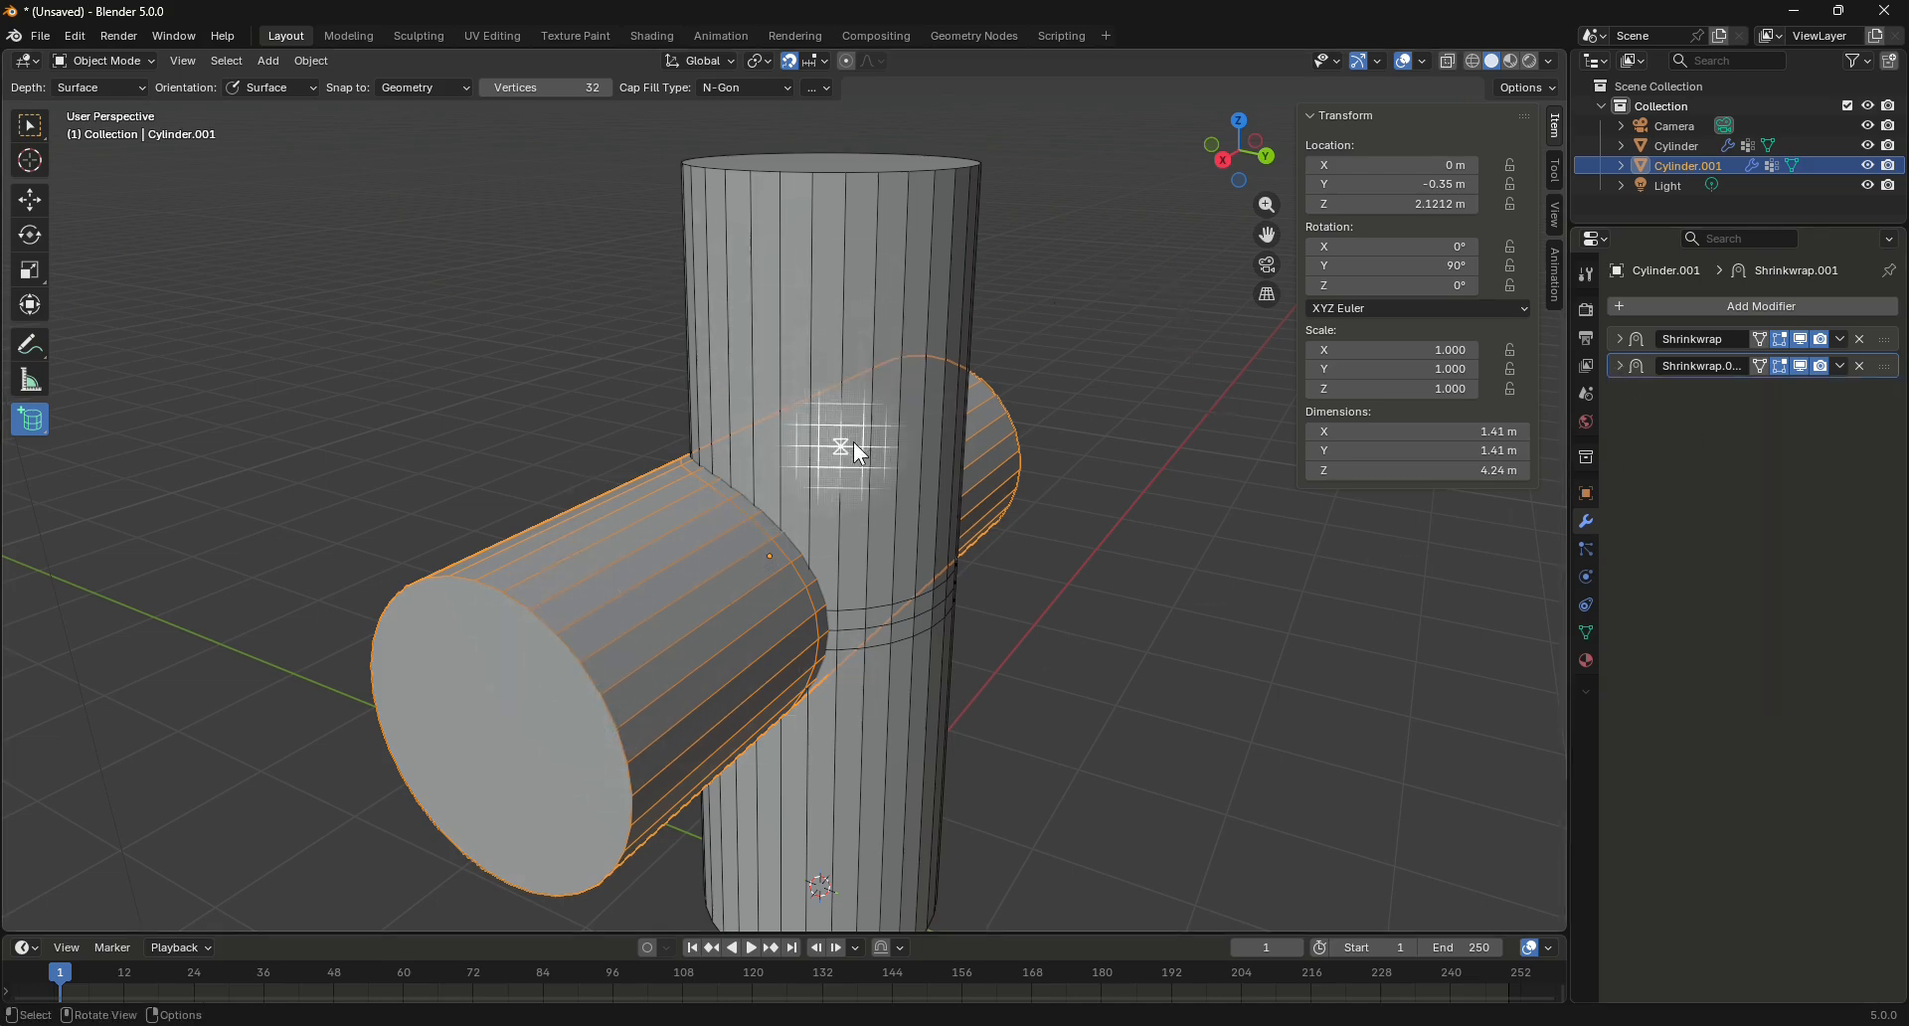
Apply both Shrinkwrap modifiers on the horizontal cylinder, starting with the first one in the stack
left_click(1842, 338)
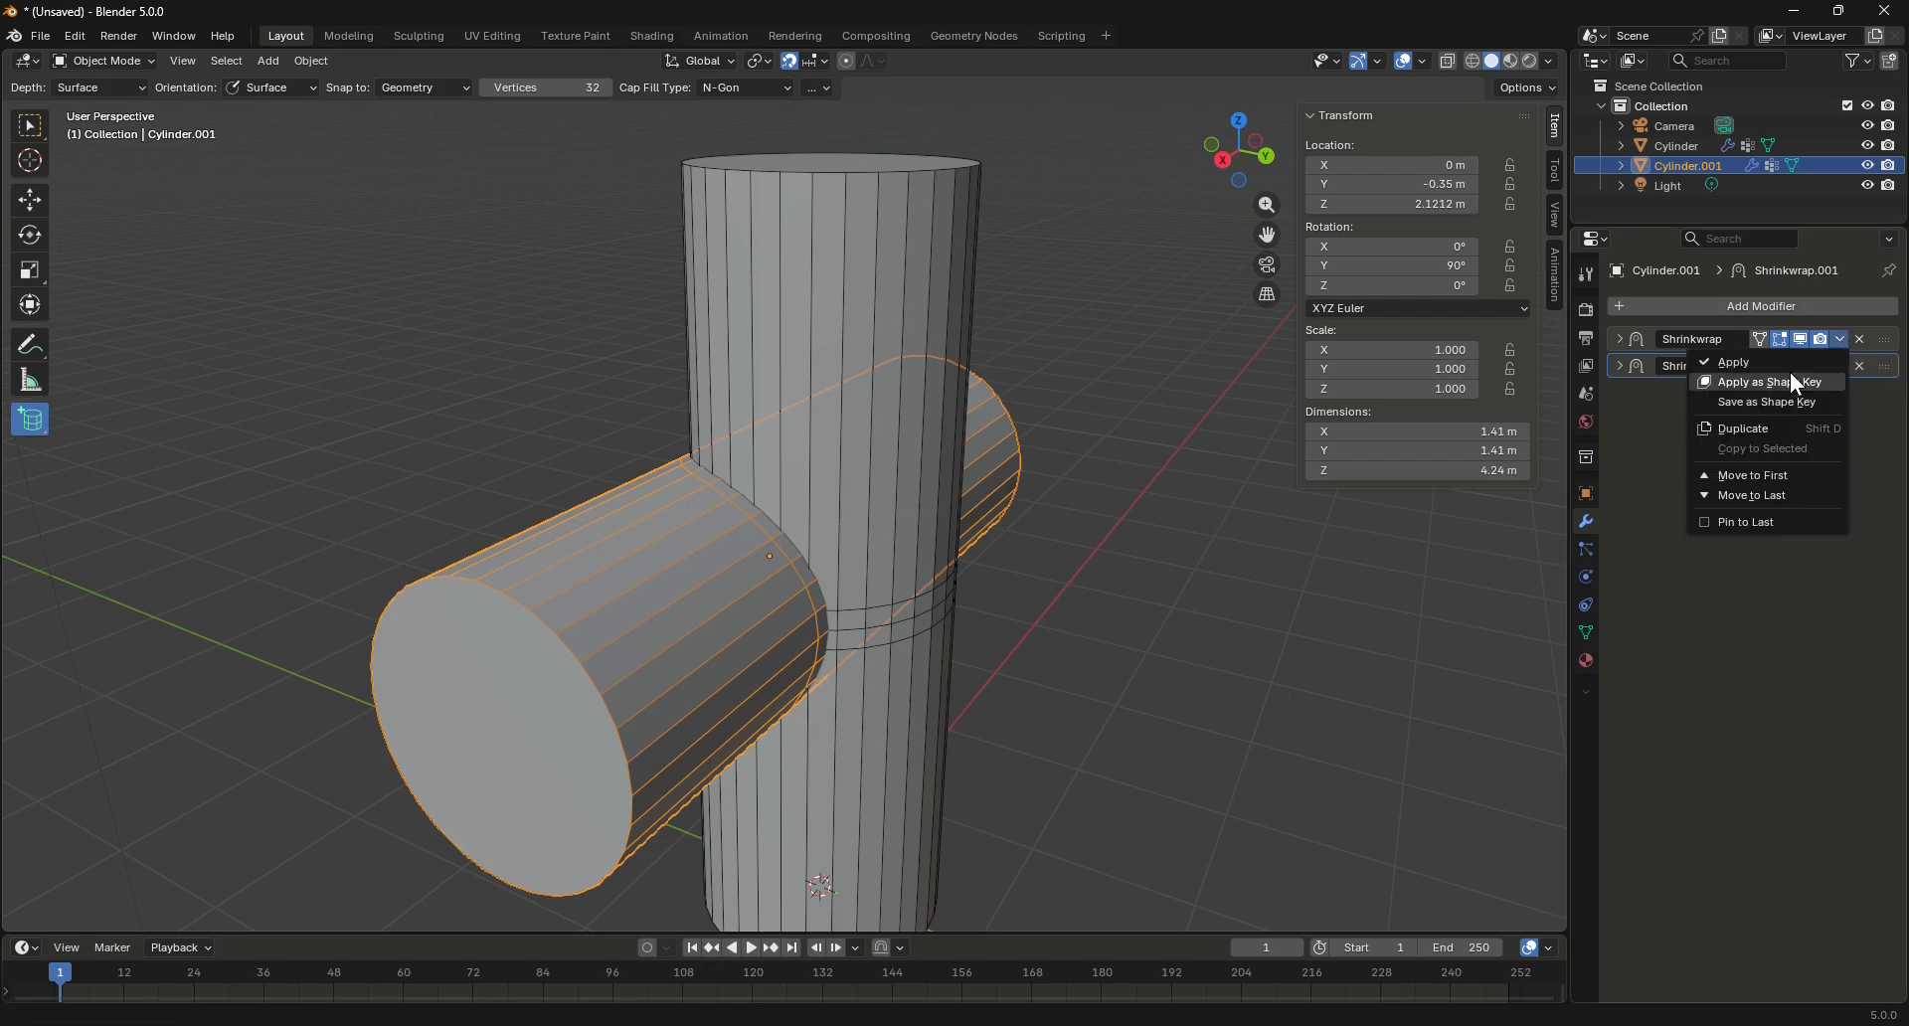
left_click(1758, 360)
left_click(1840, 338)
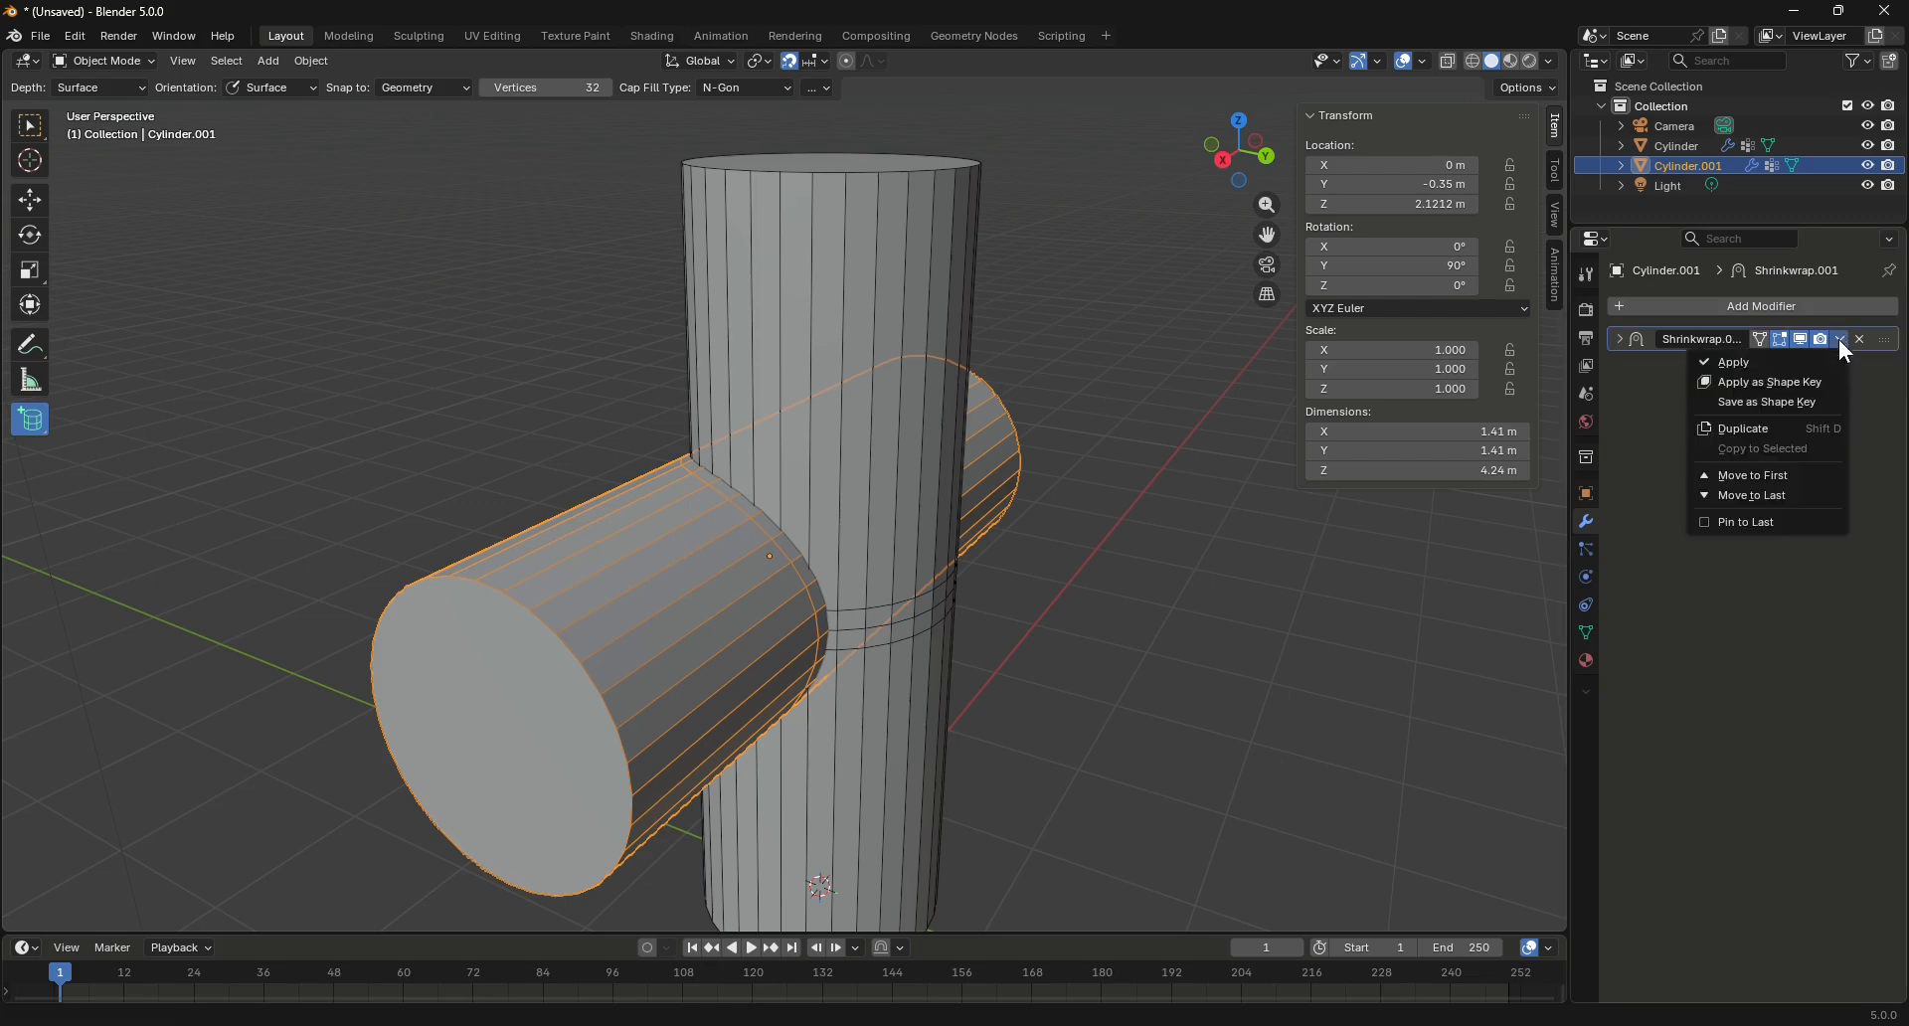
left_click(1784, 364)
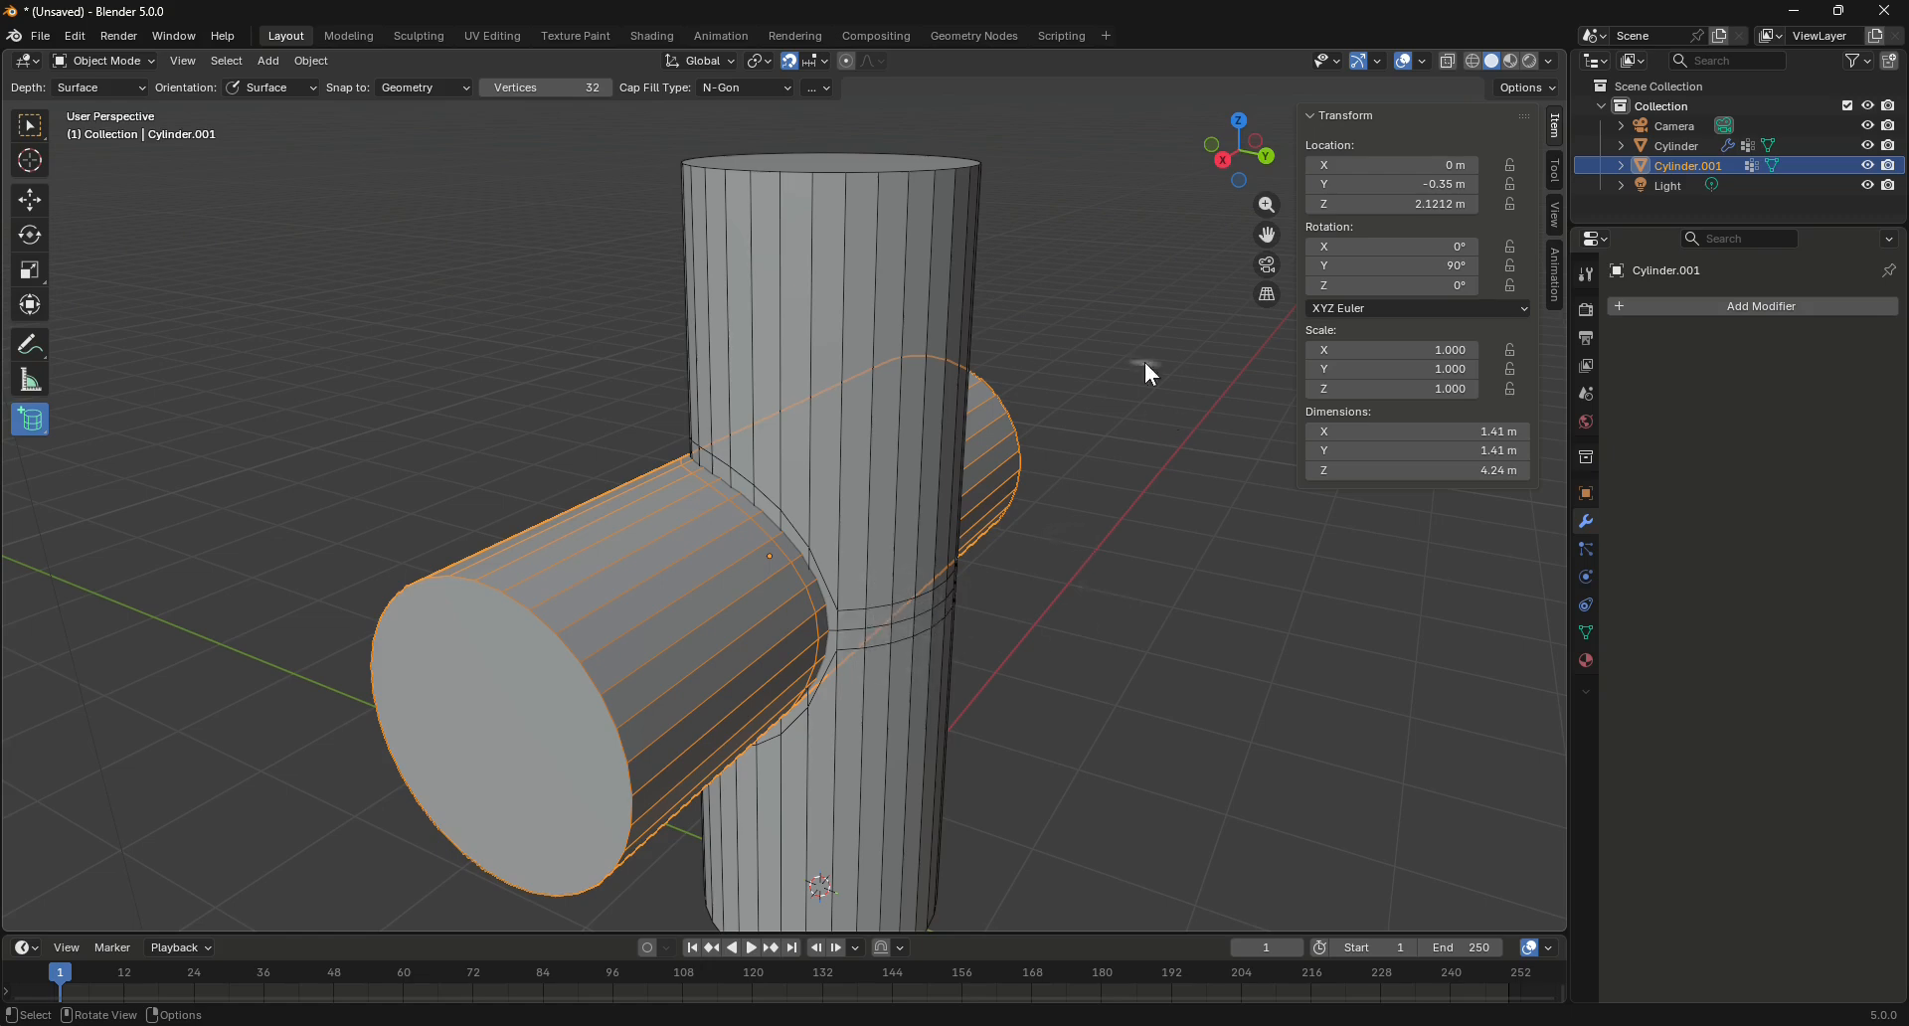
left_click_drag(1239, 146, 859, 656)
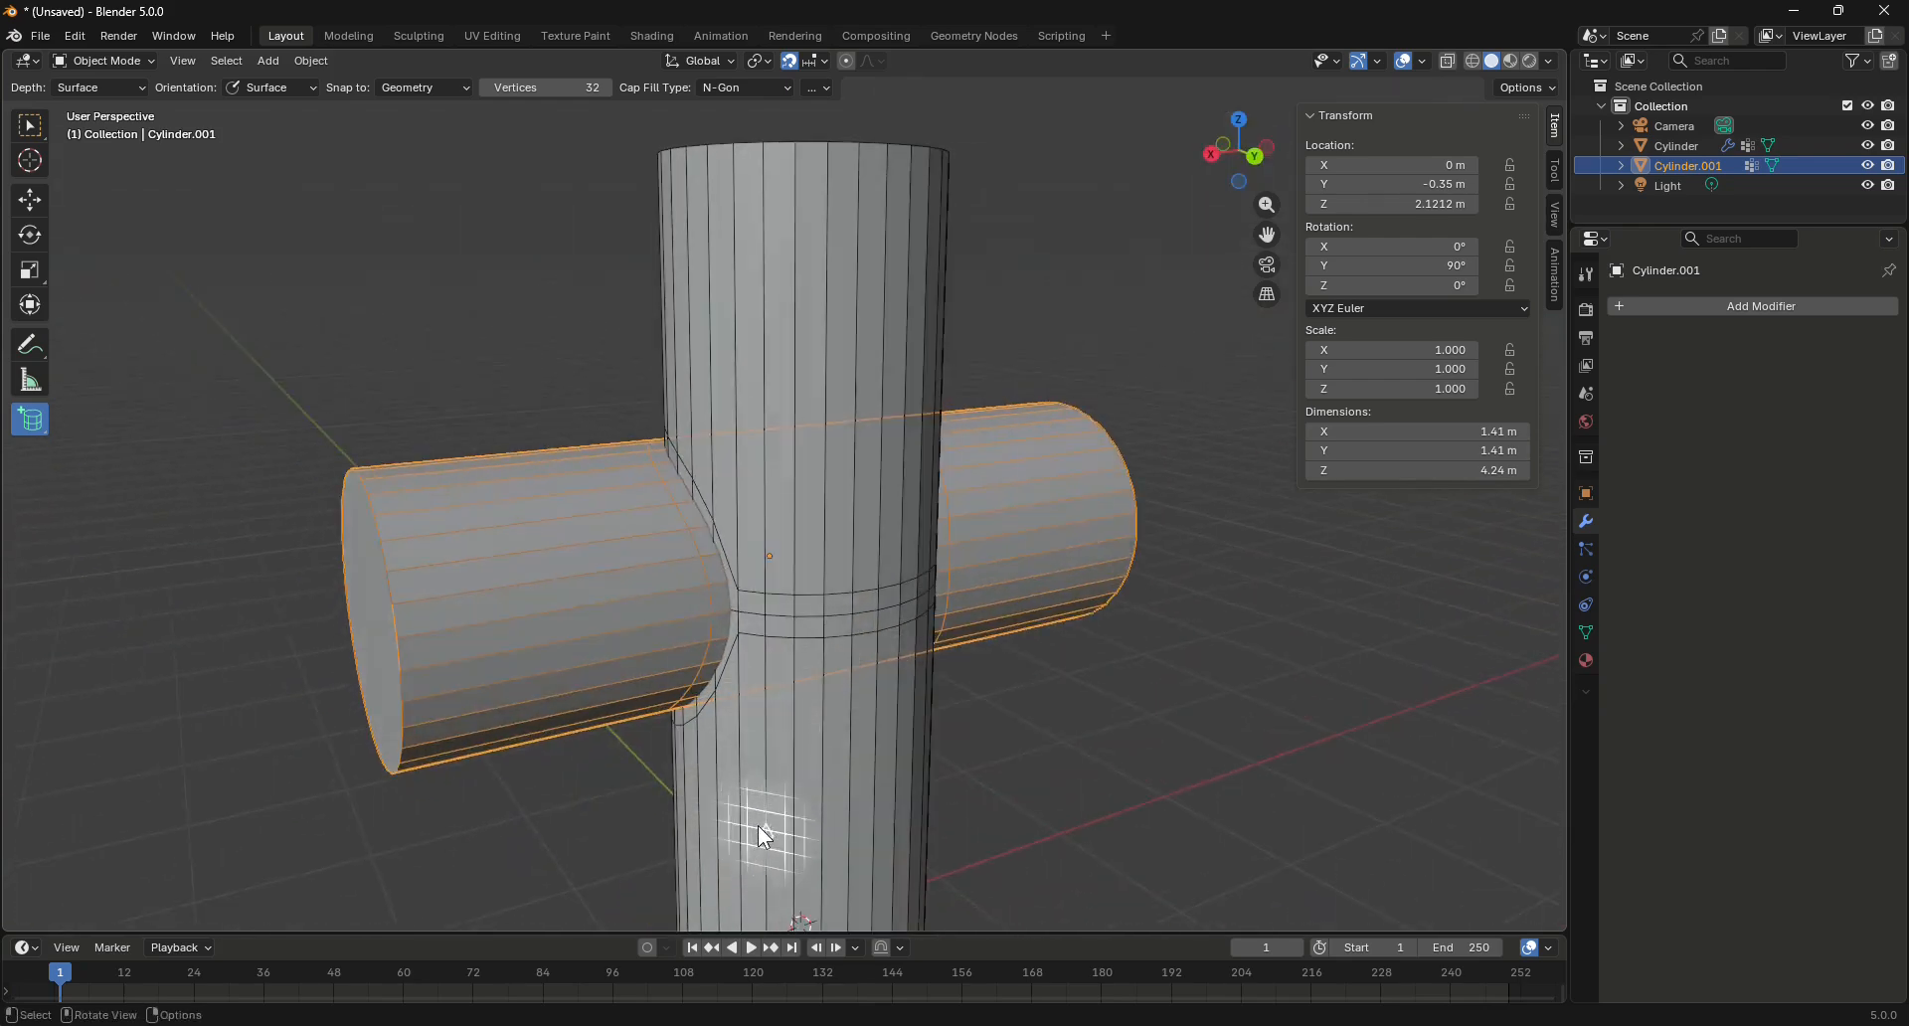
scroll(766, 835, "up", 2)
left_click(1424, 60)
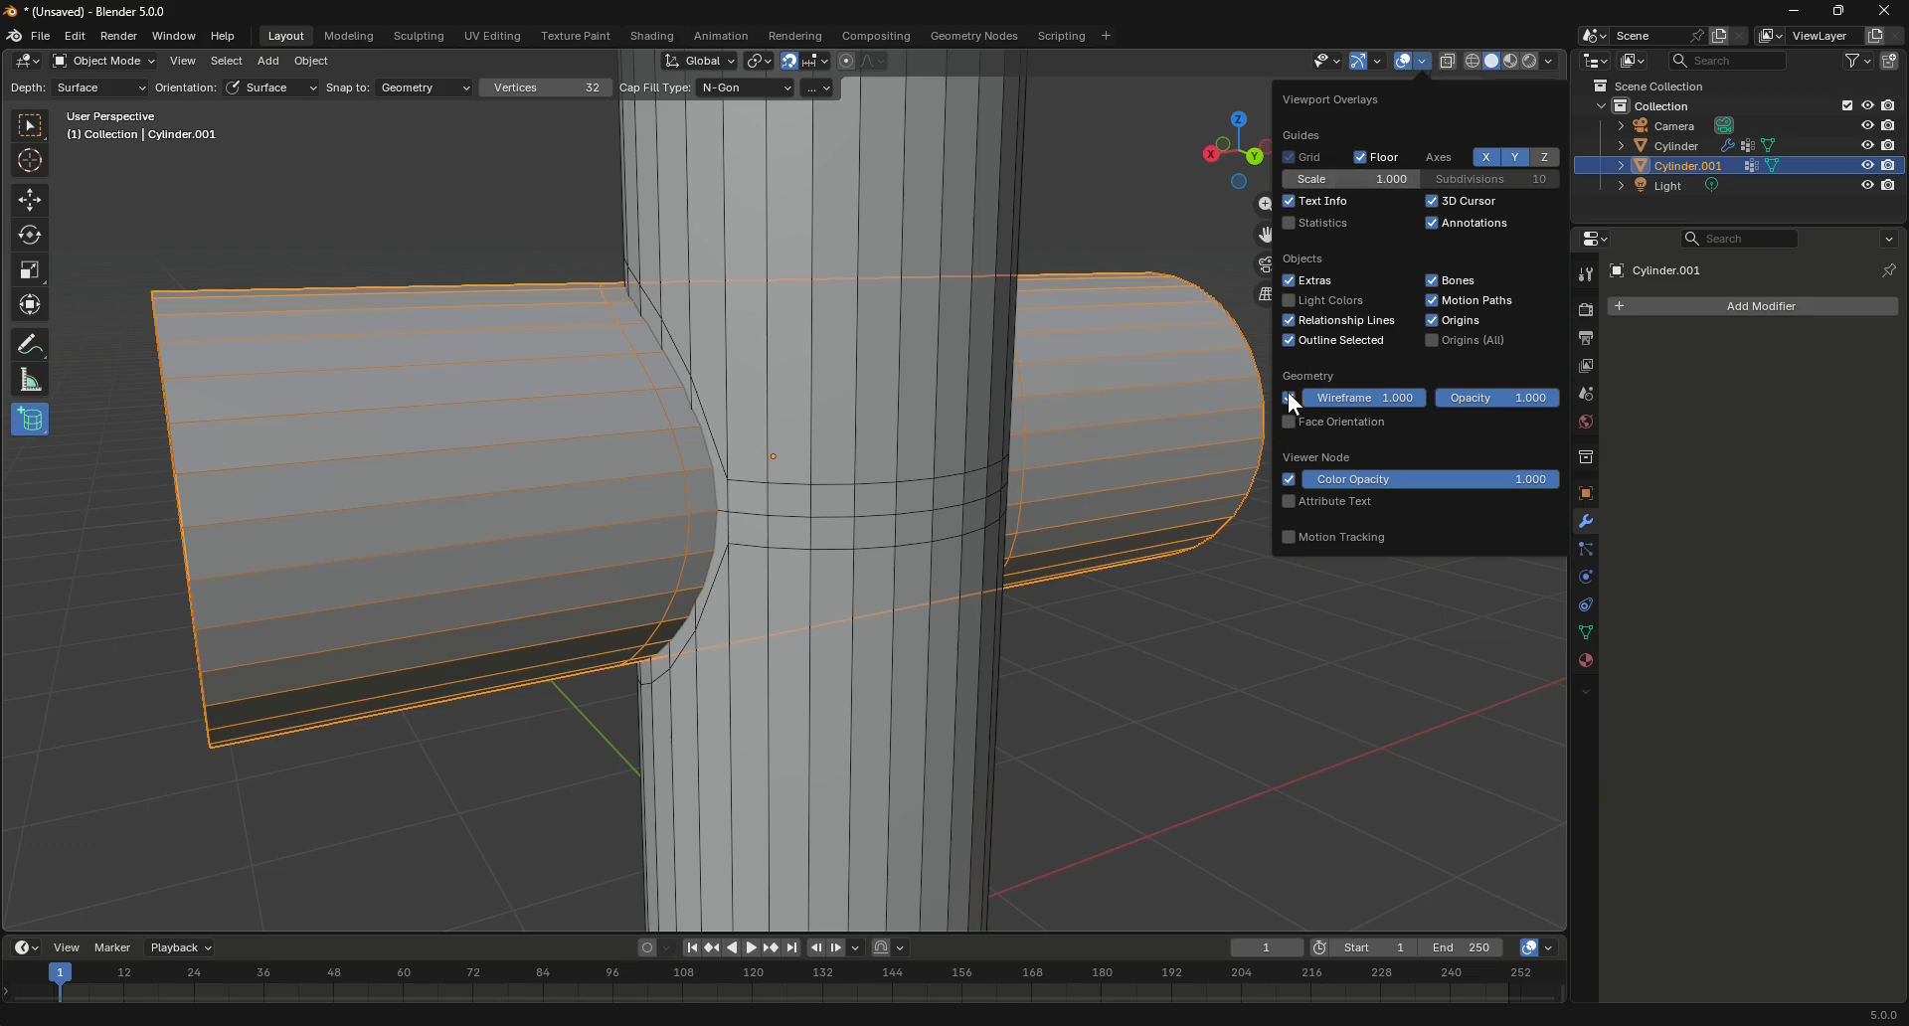
left_click(1374, 58)
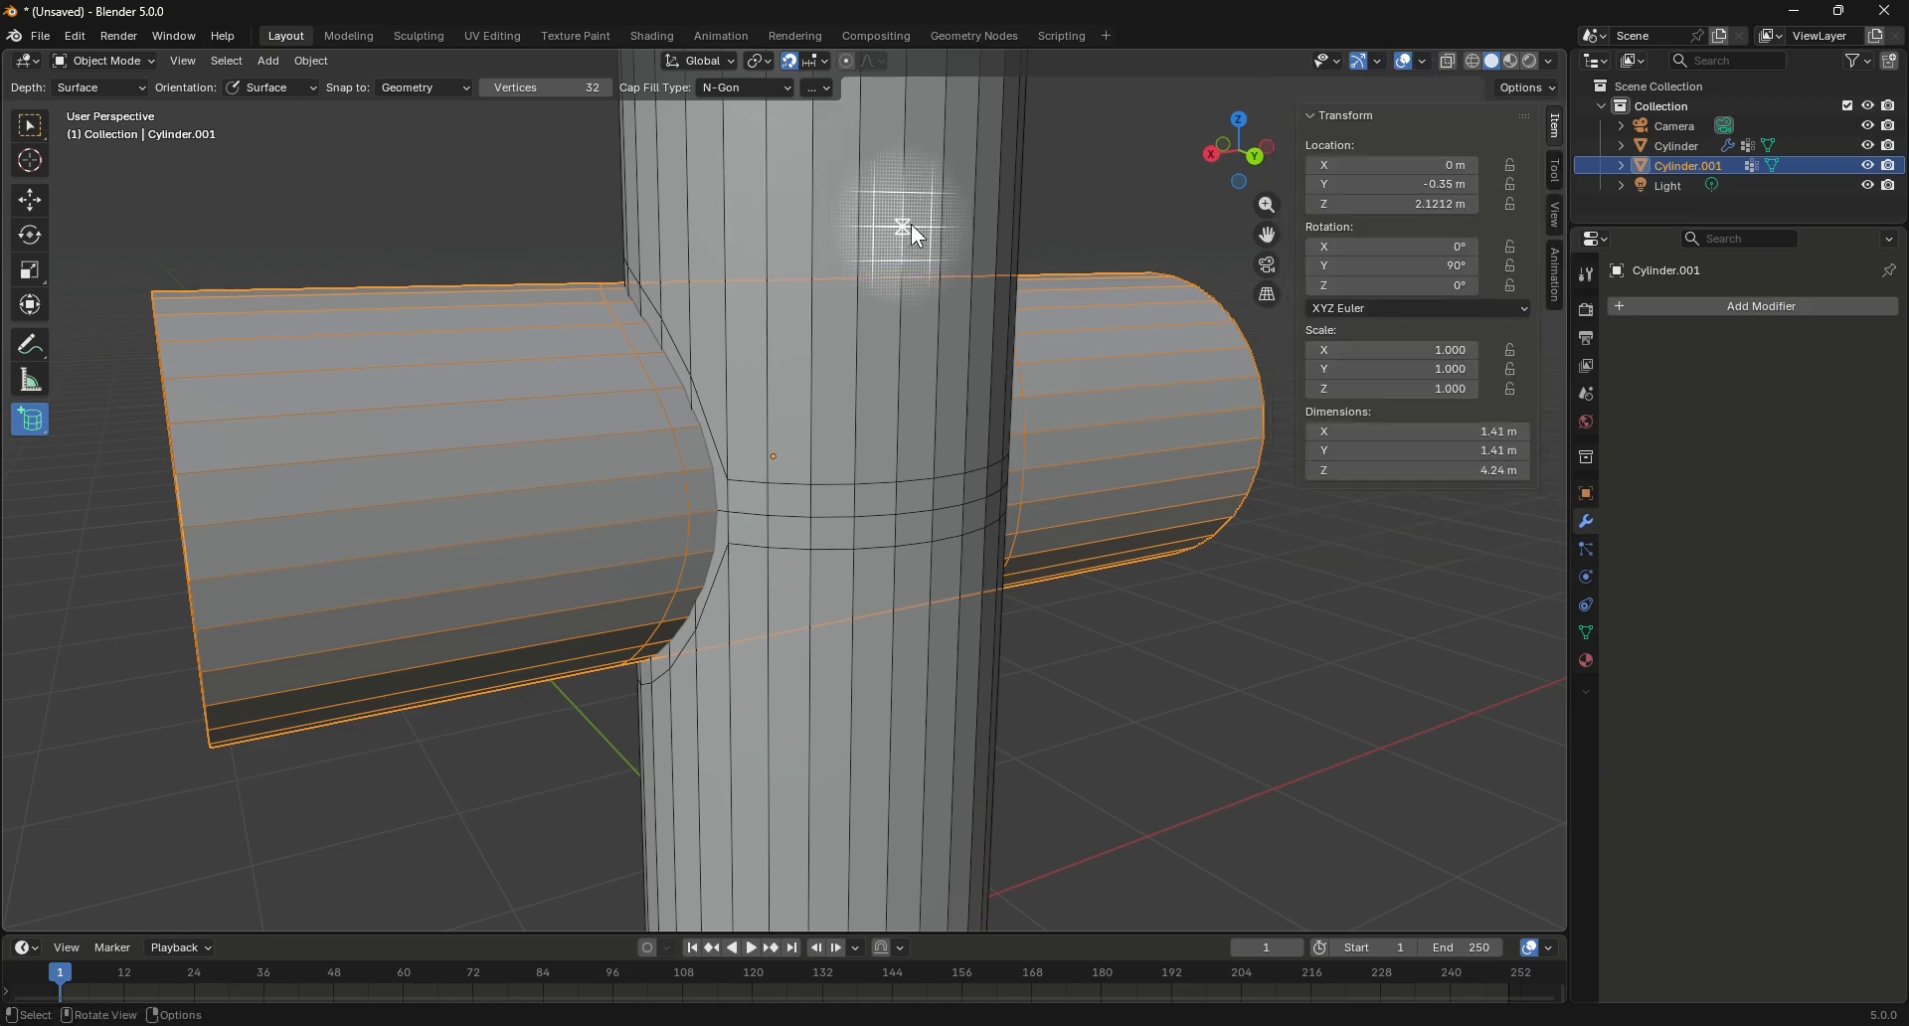
Select the vertical cylinder, enter Edit Mode and examine its middle loops up close where the two cylinders meet
left_click(915, 195)
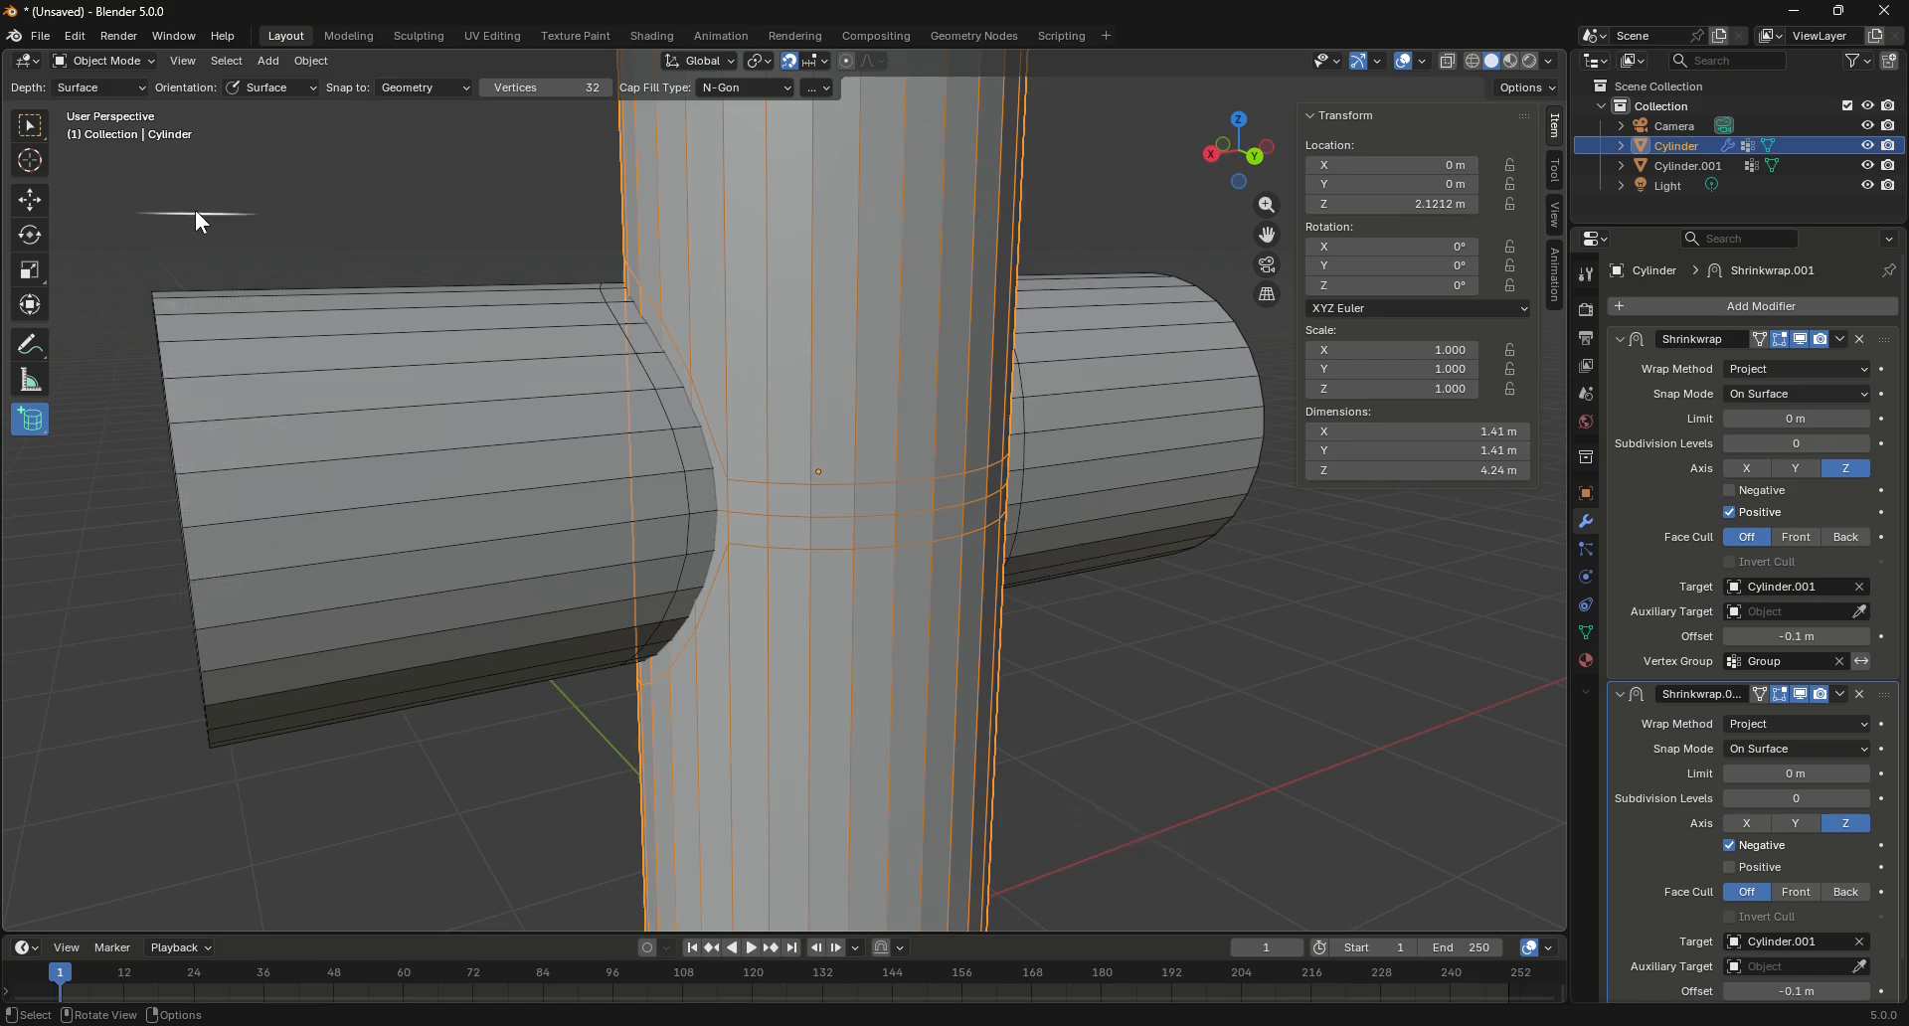
left_click(123, 62)
left_click(94, 104)
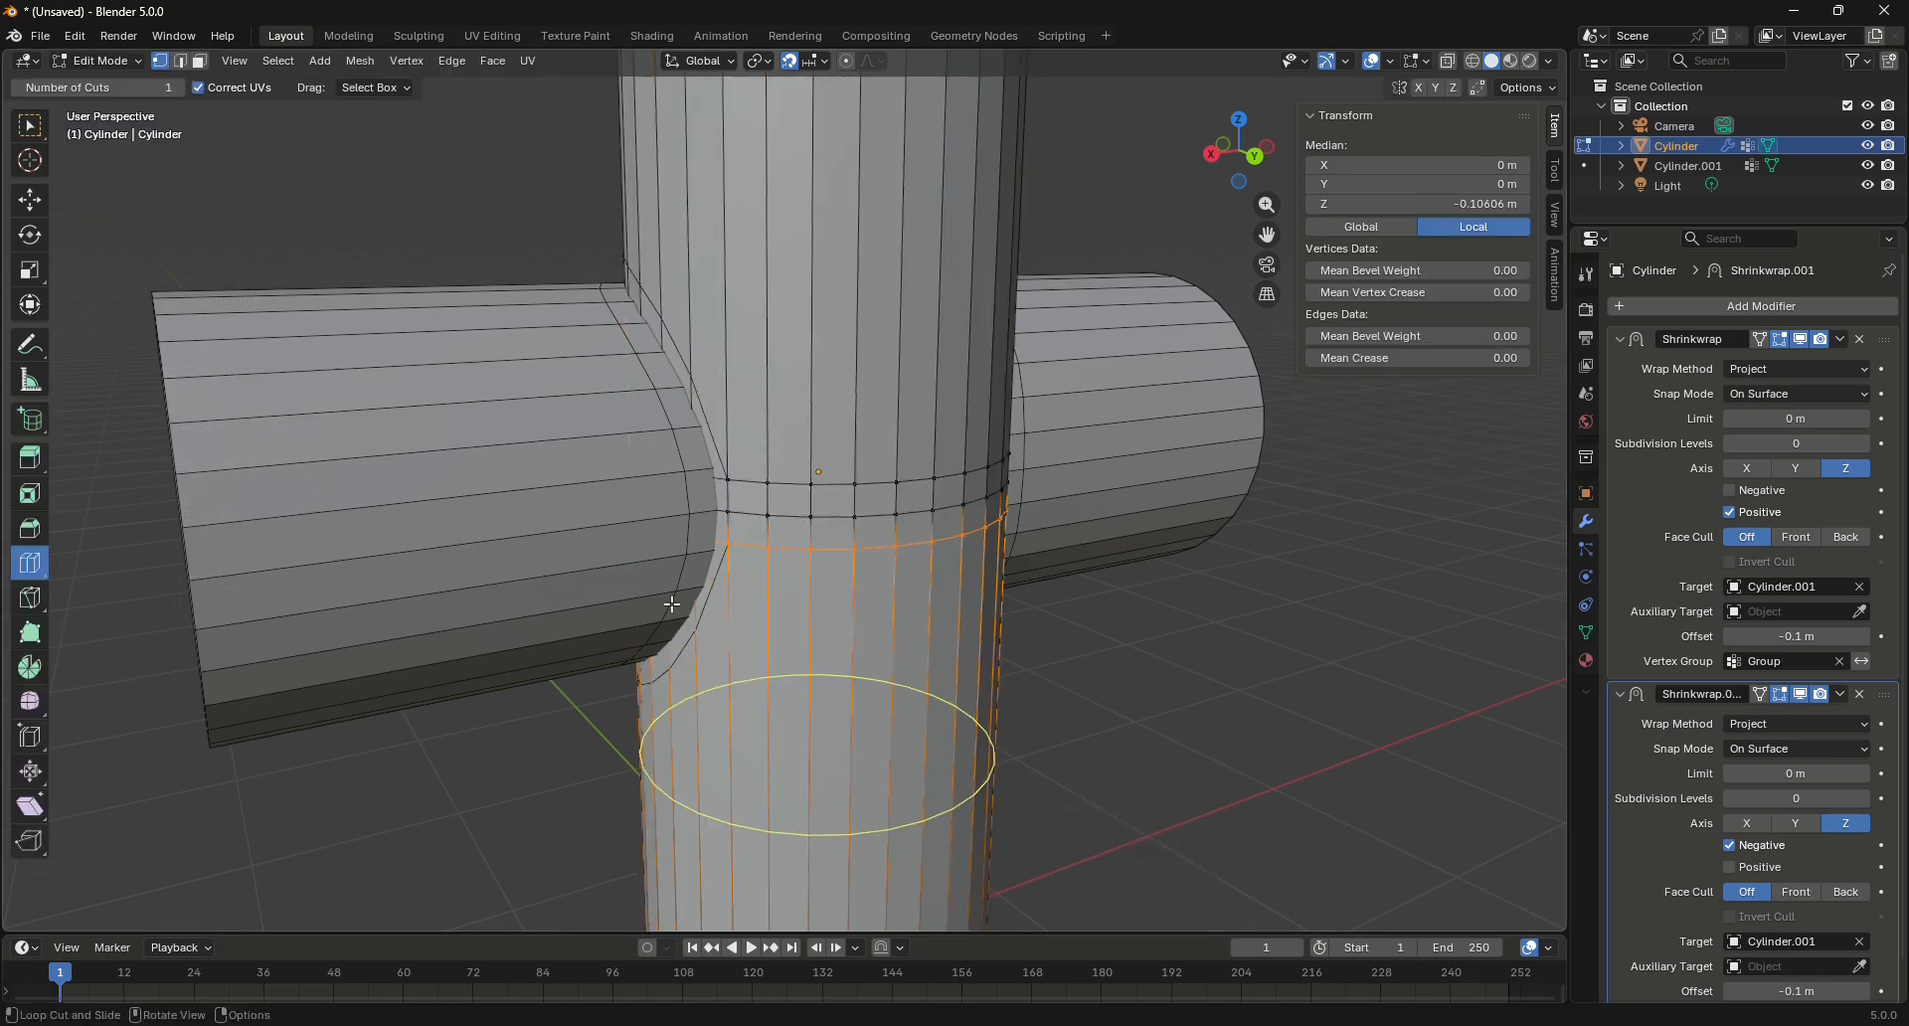
scroll(672, 604, "up", 8)
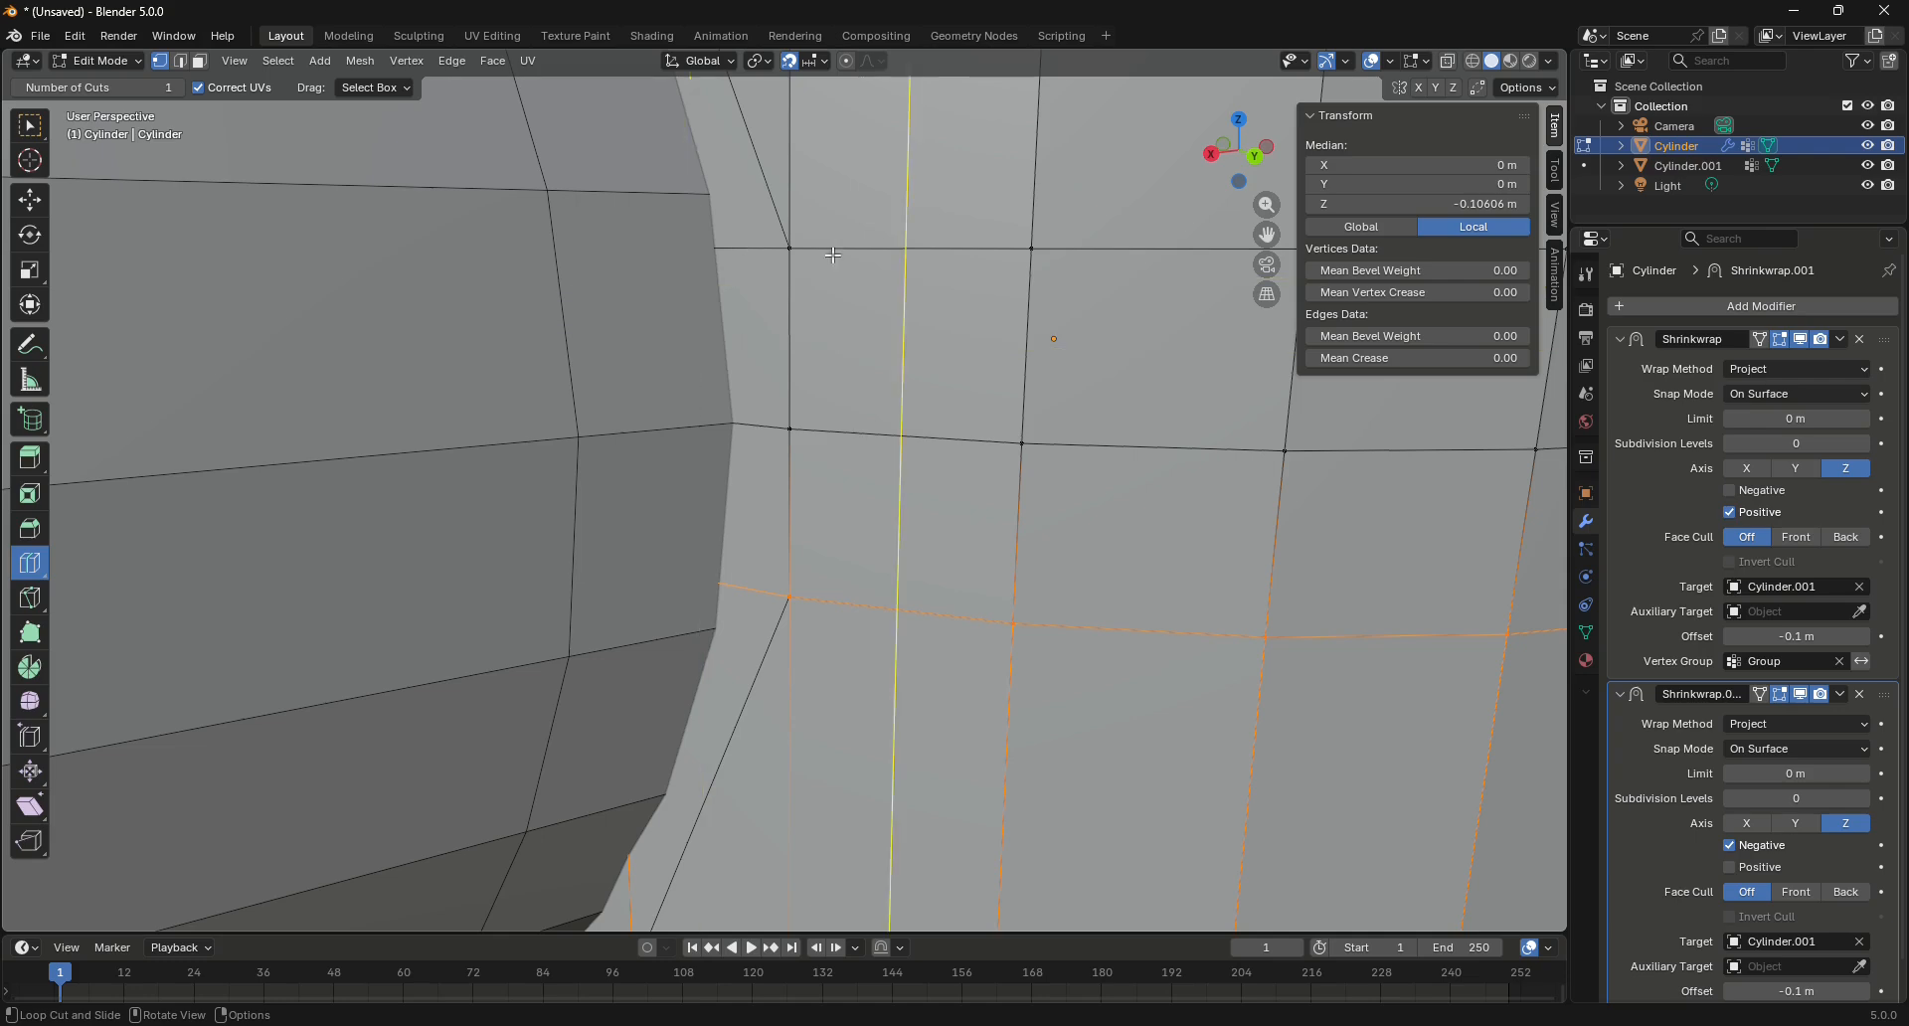
scroll(760, 605, "down", 5)
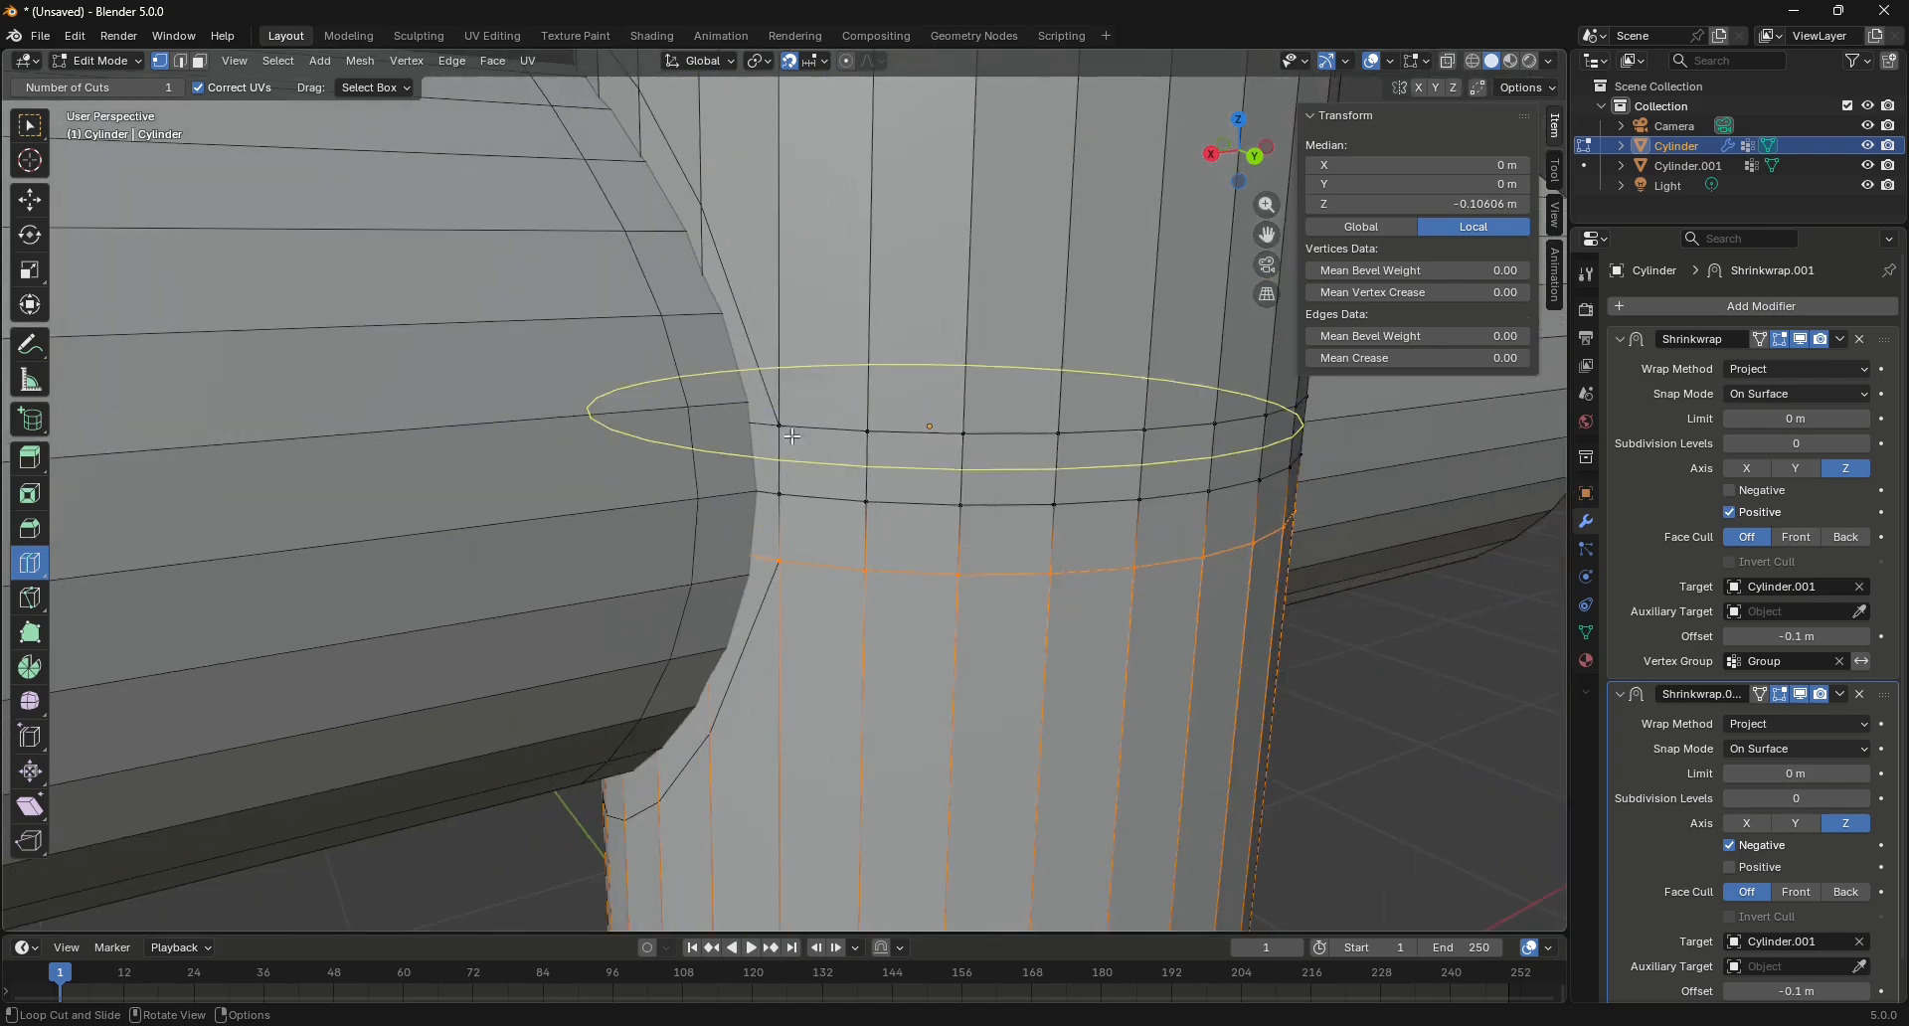
middle_click_drag(707, 427, 949, 370)
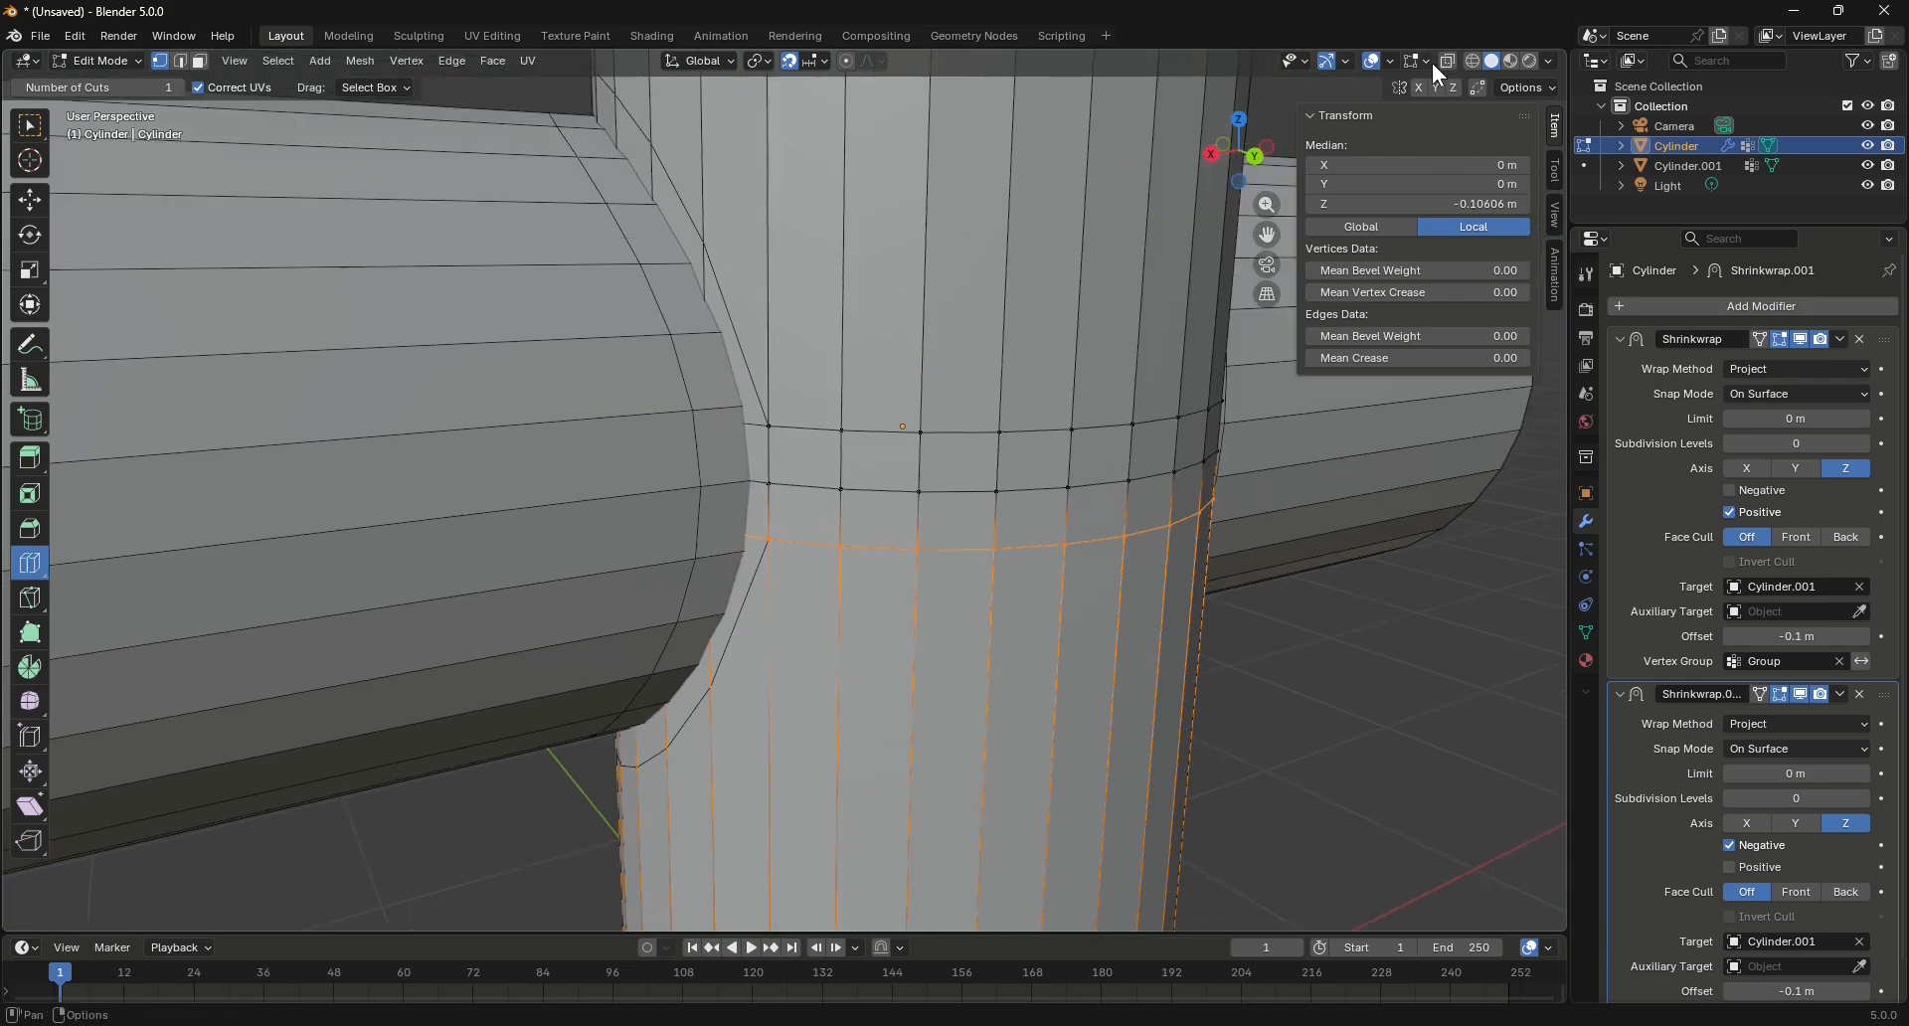
Hide the wireframe overlay to compare the junction without it, and show it again
left_click(1390, 66)
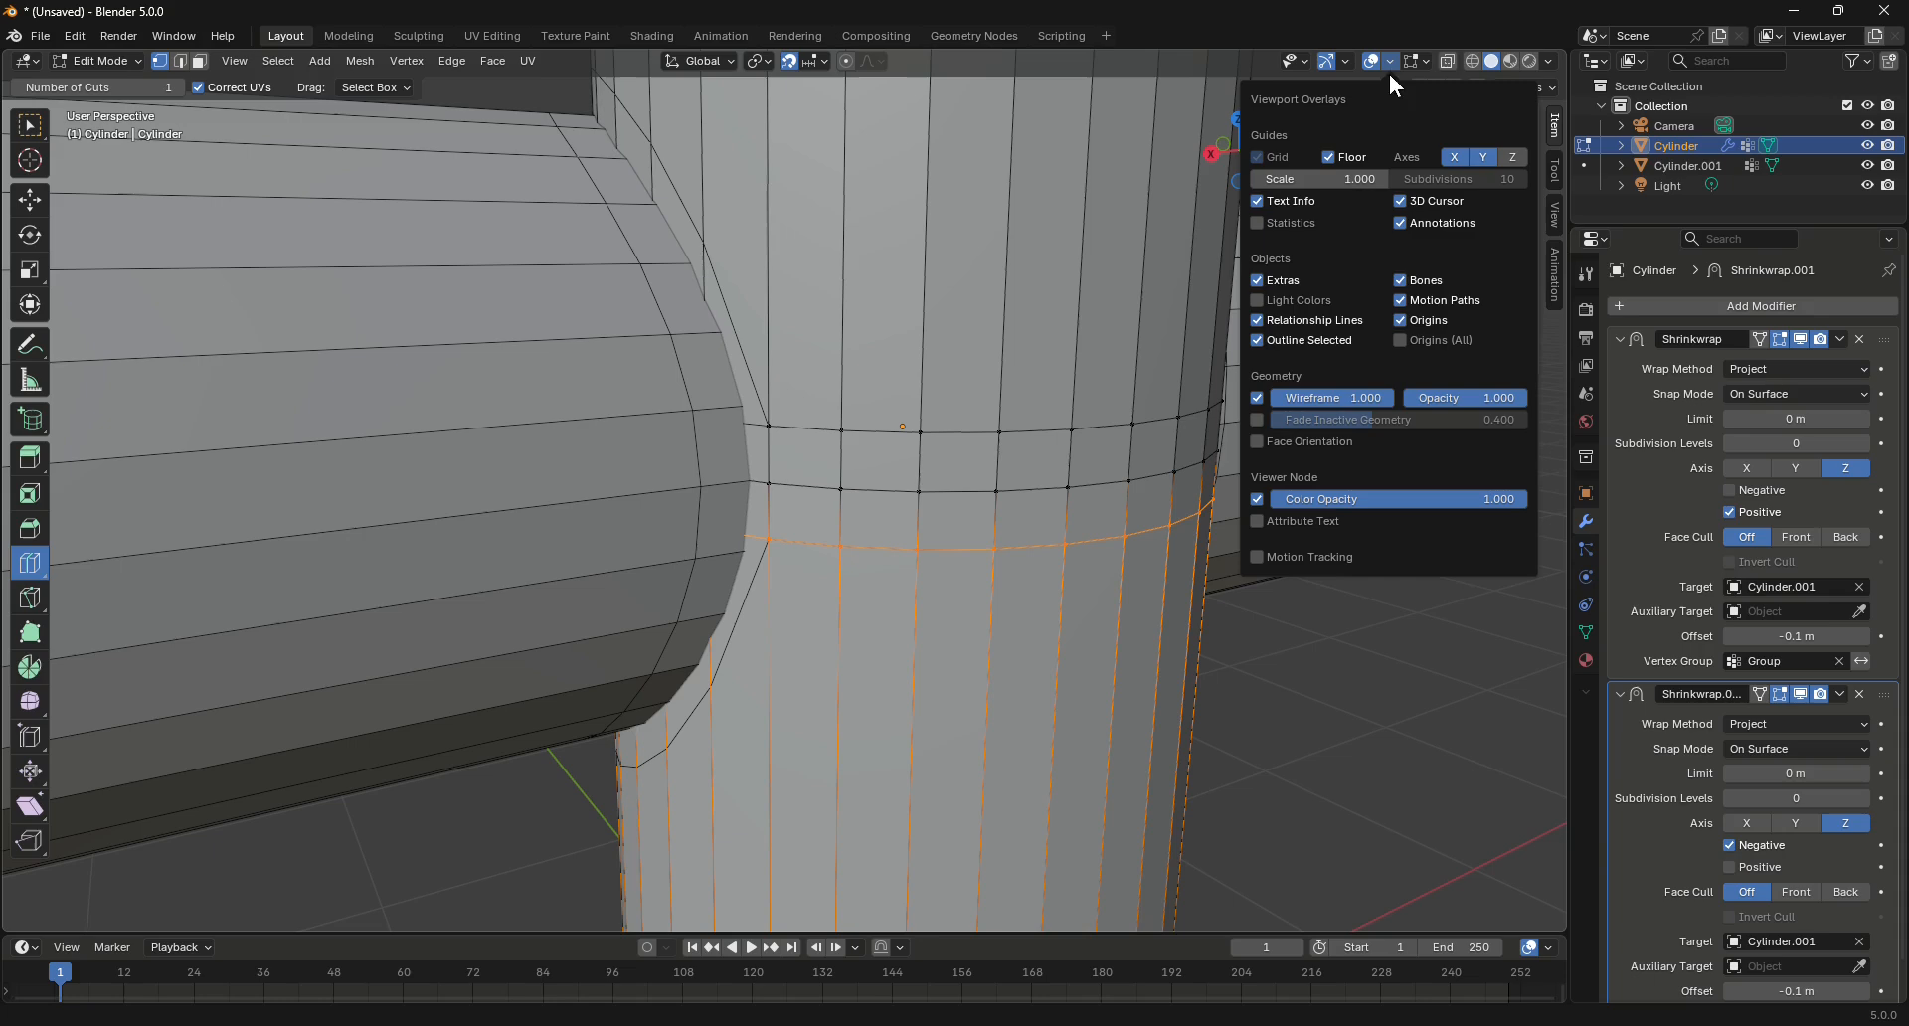
left_click(1258, 397)
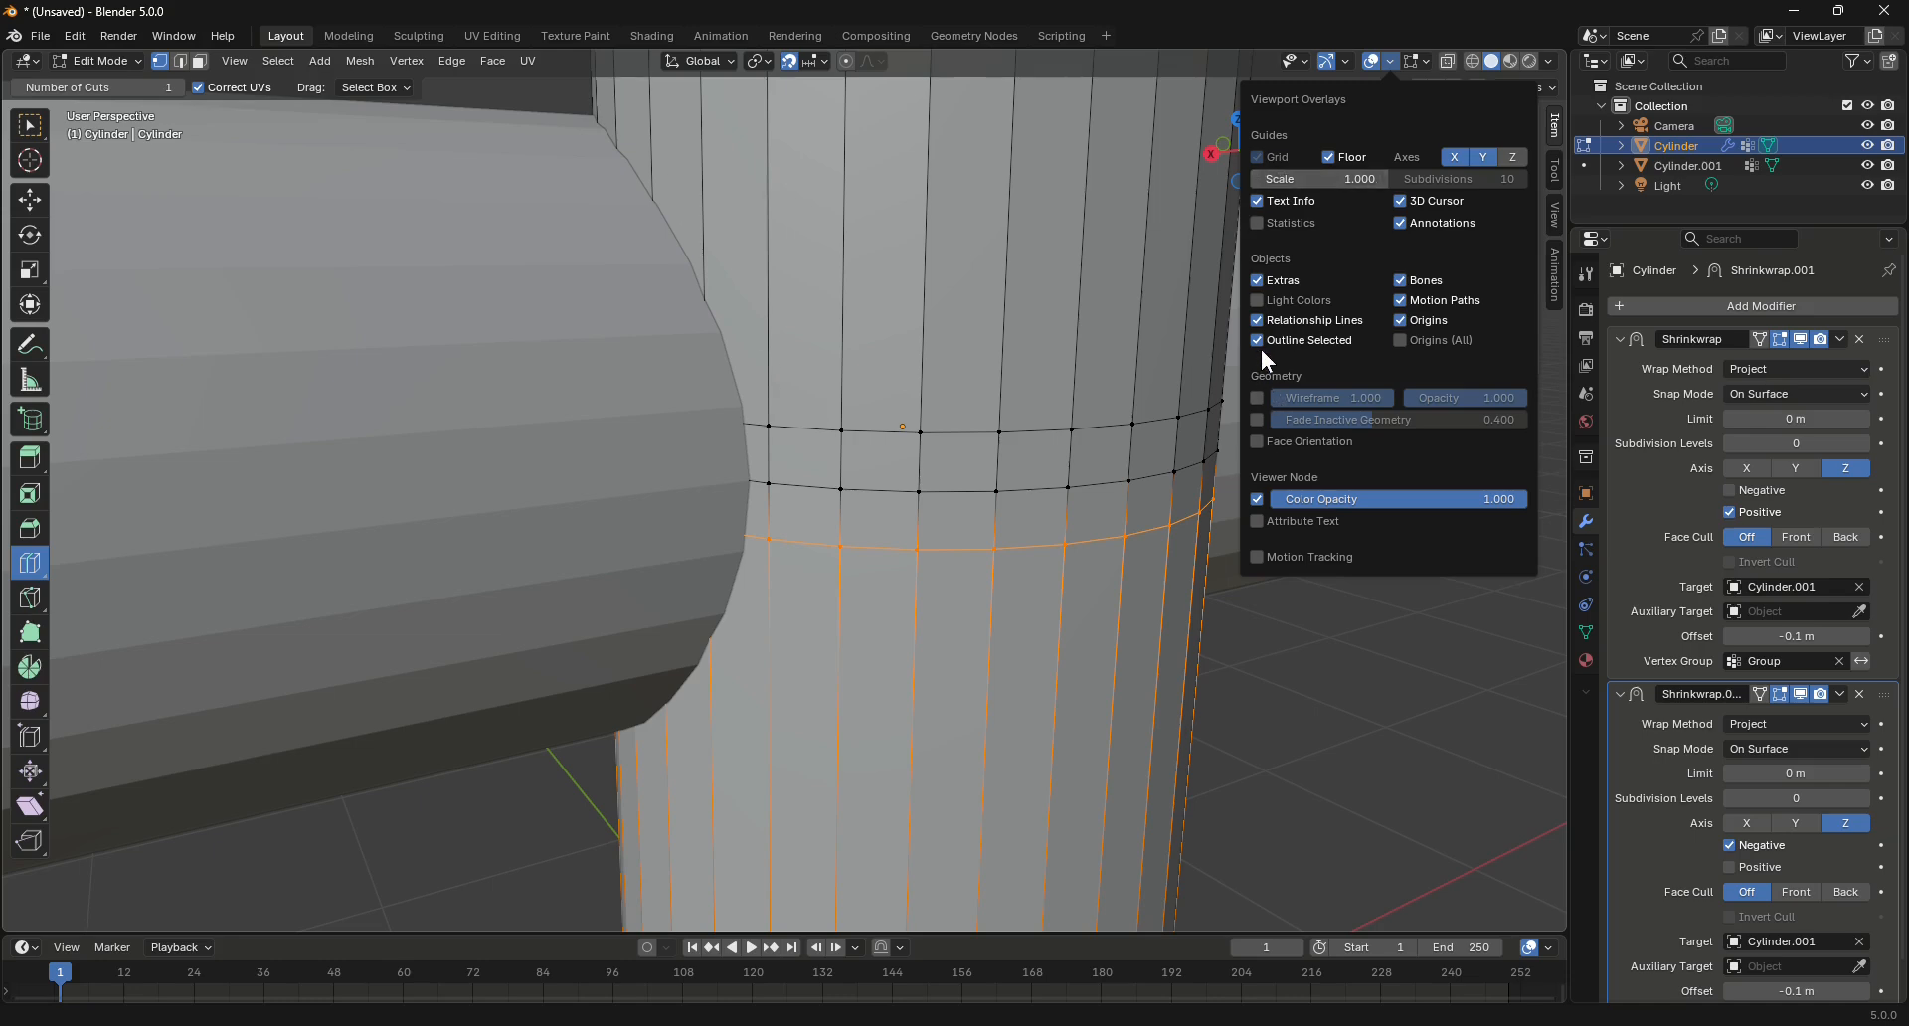
left_click(1258, 397)
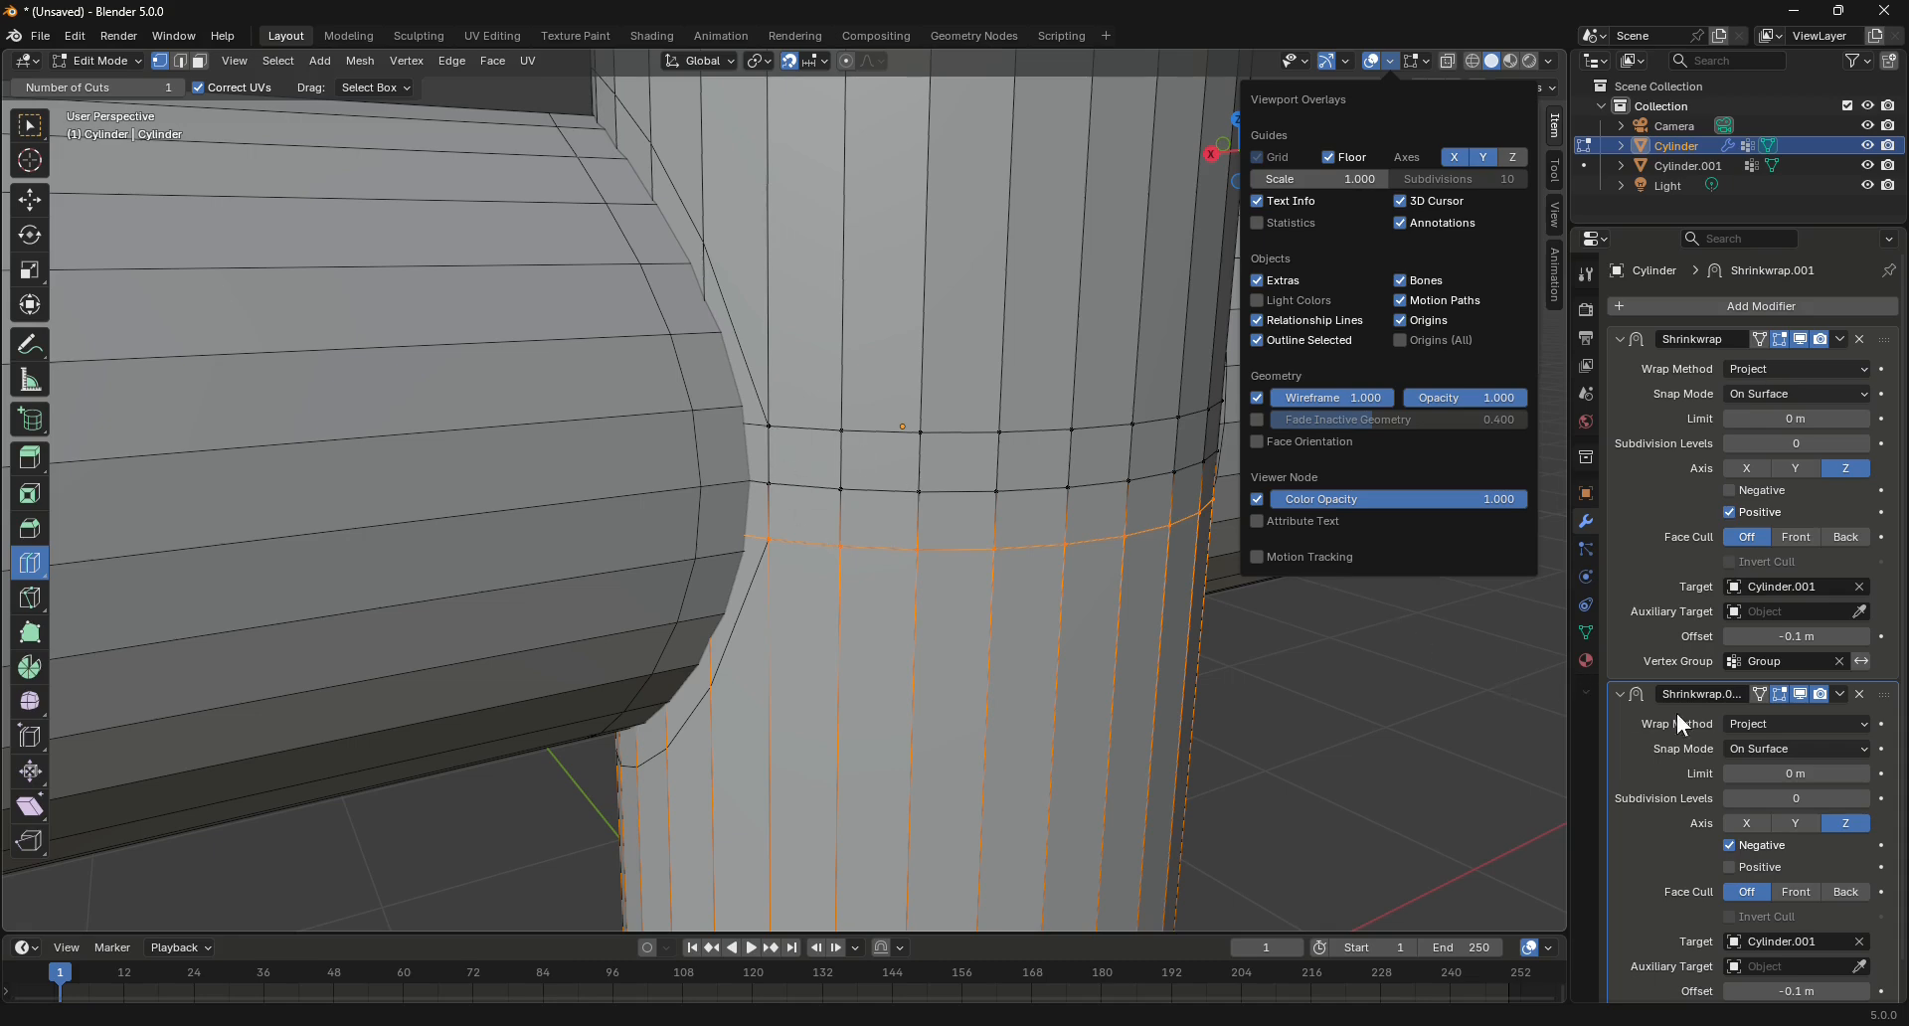
Collapse the settings of both Shrinkwrap modifiers on the vertical cylinder
left_click(1619, 339)
left_click(1621, 366)
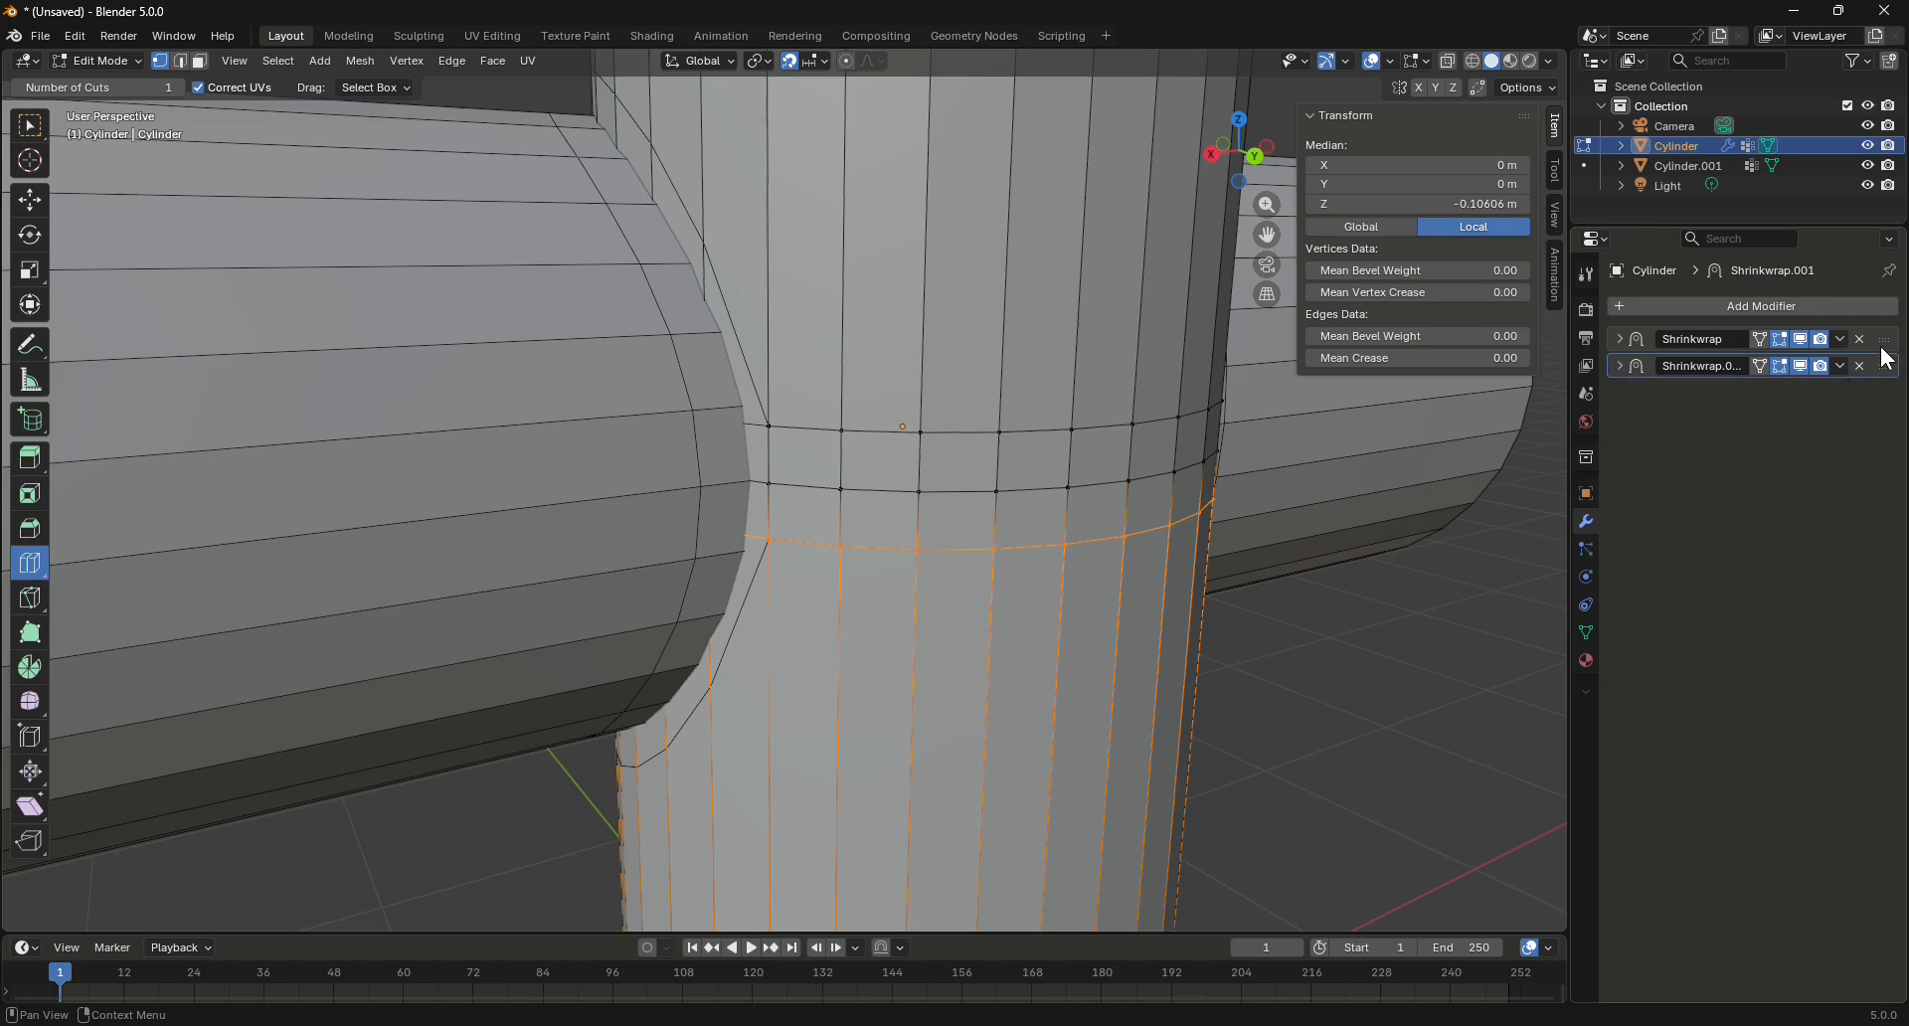
left_click(1841, 339)
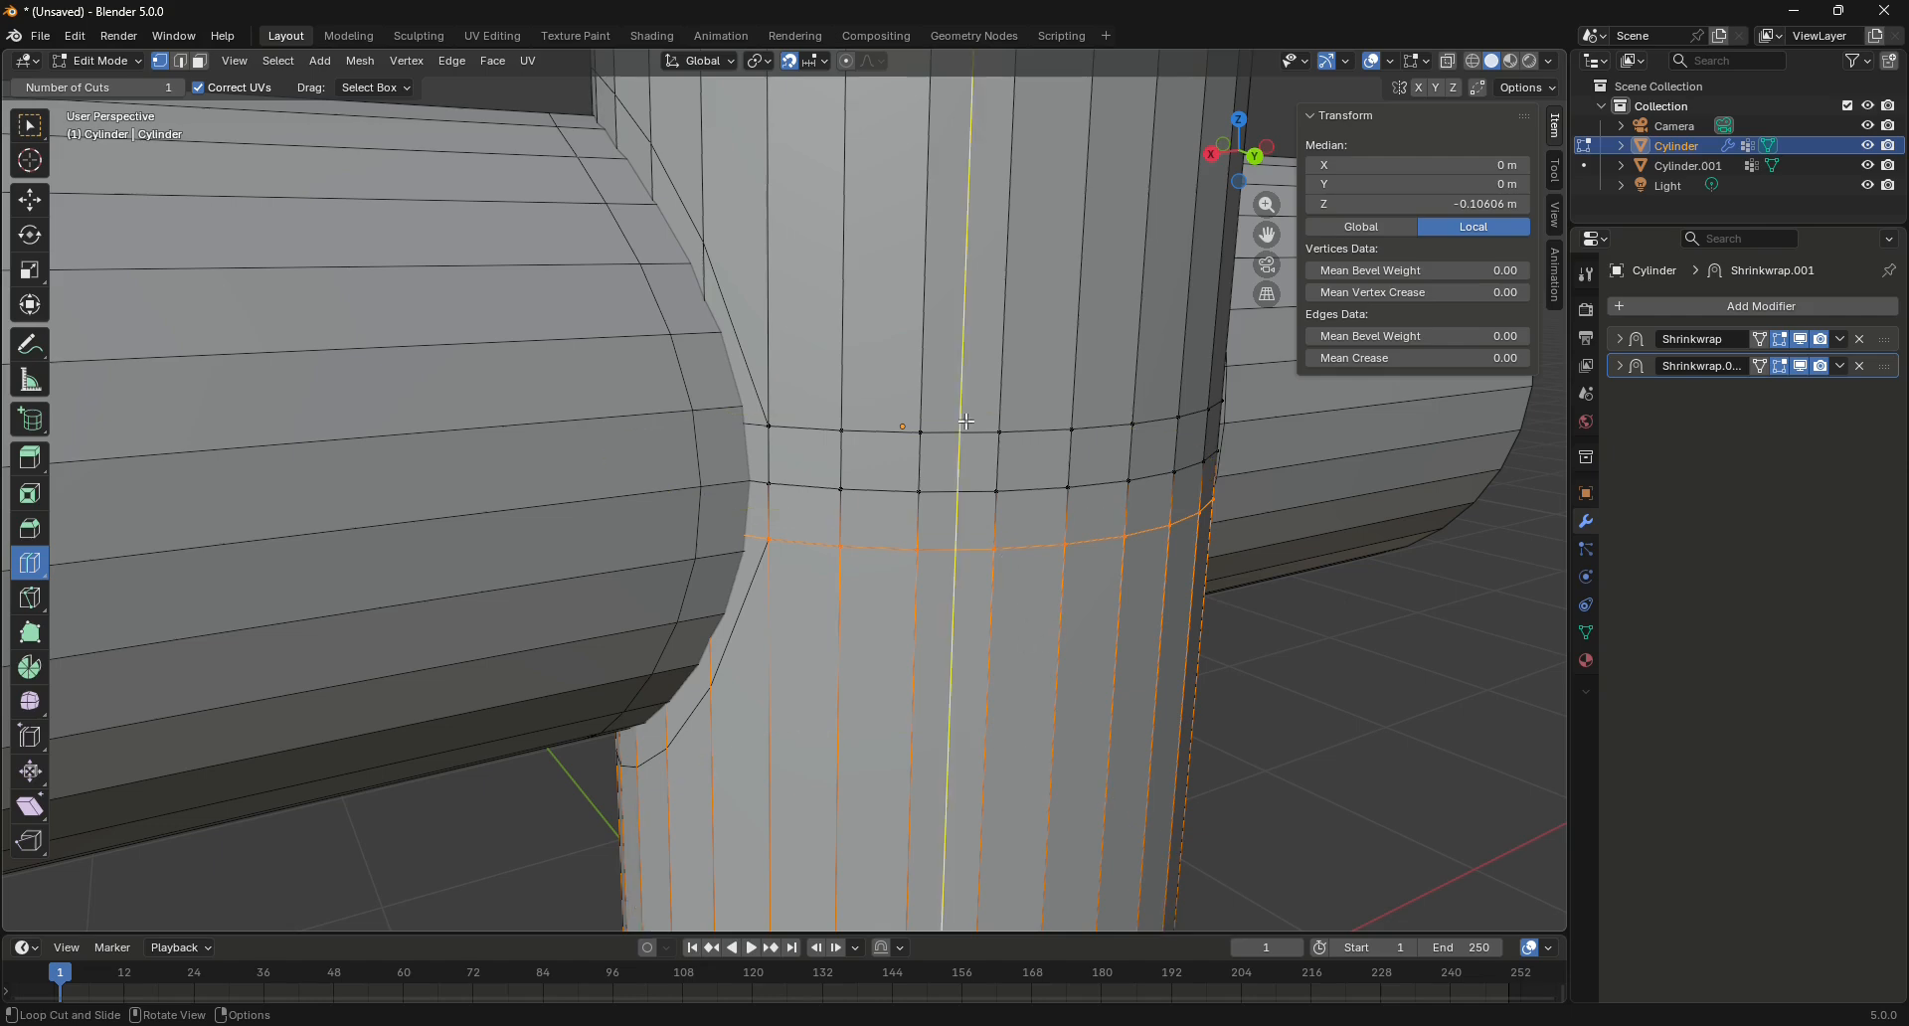
left_click(1842, 339)
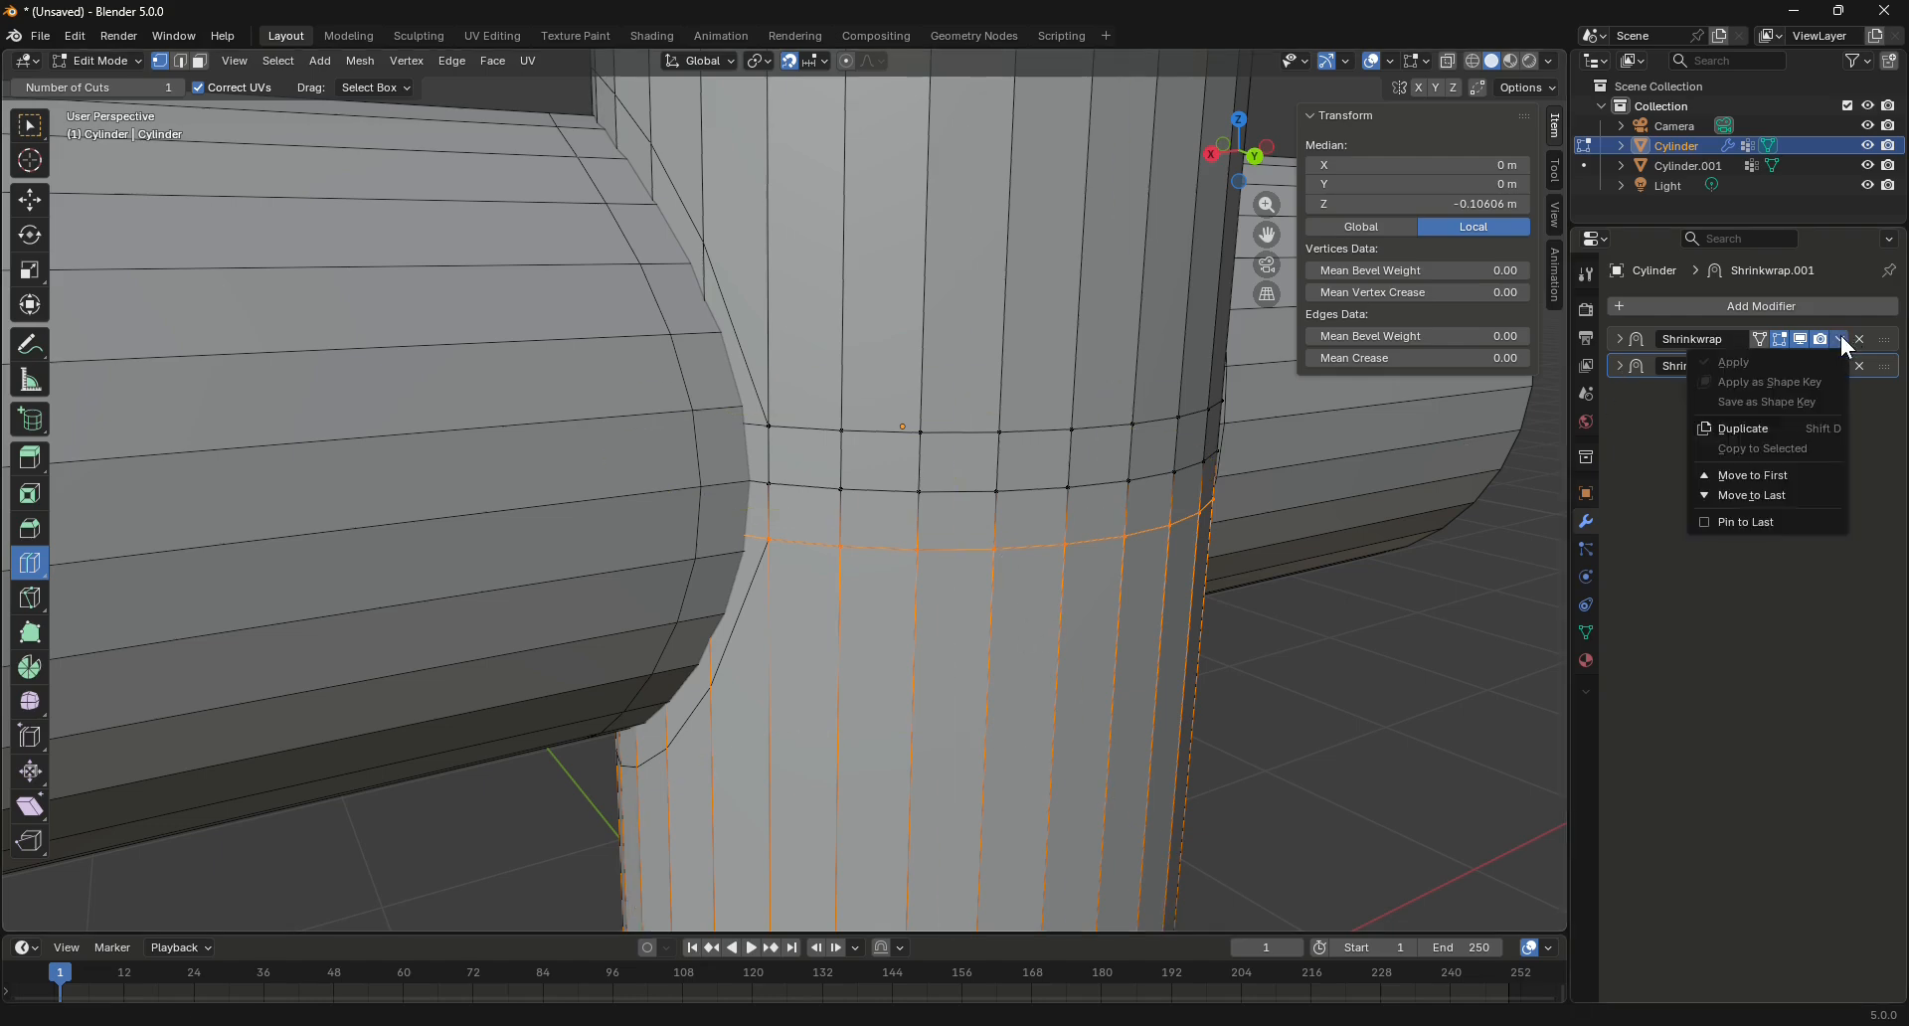
left_click(1840, 342)
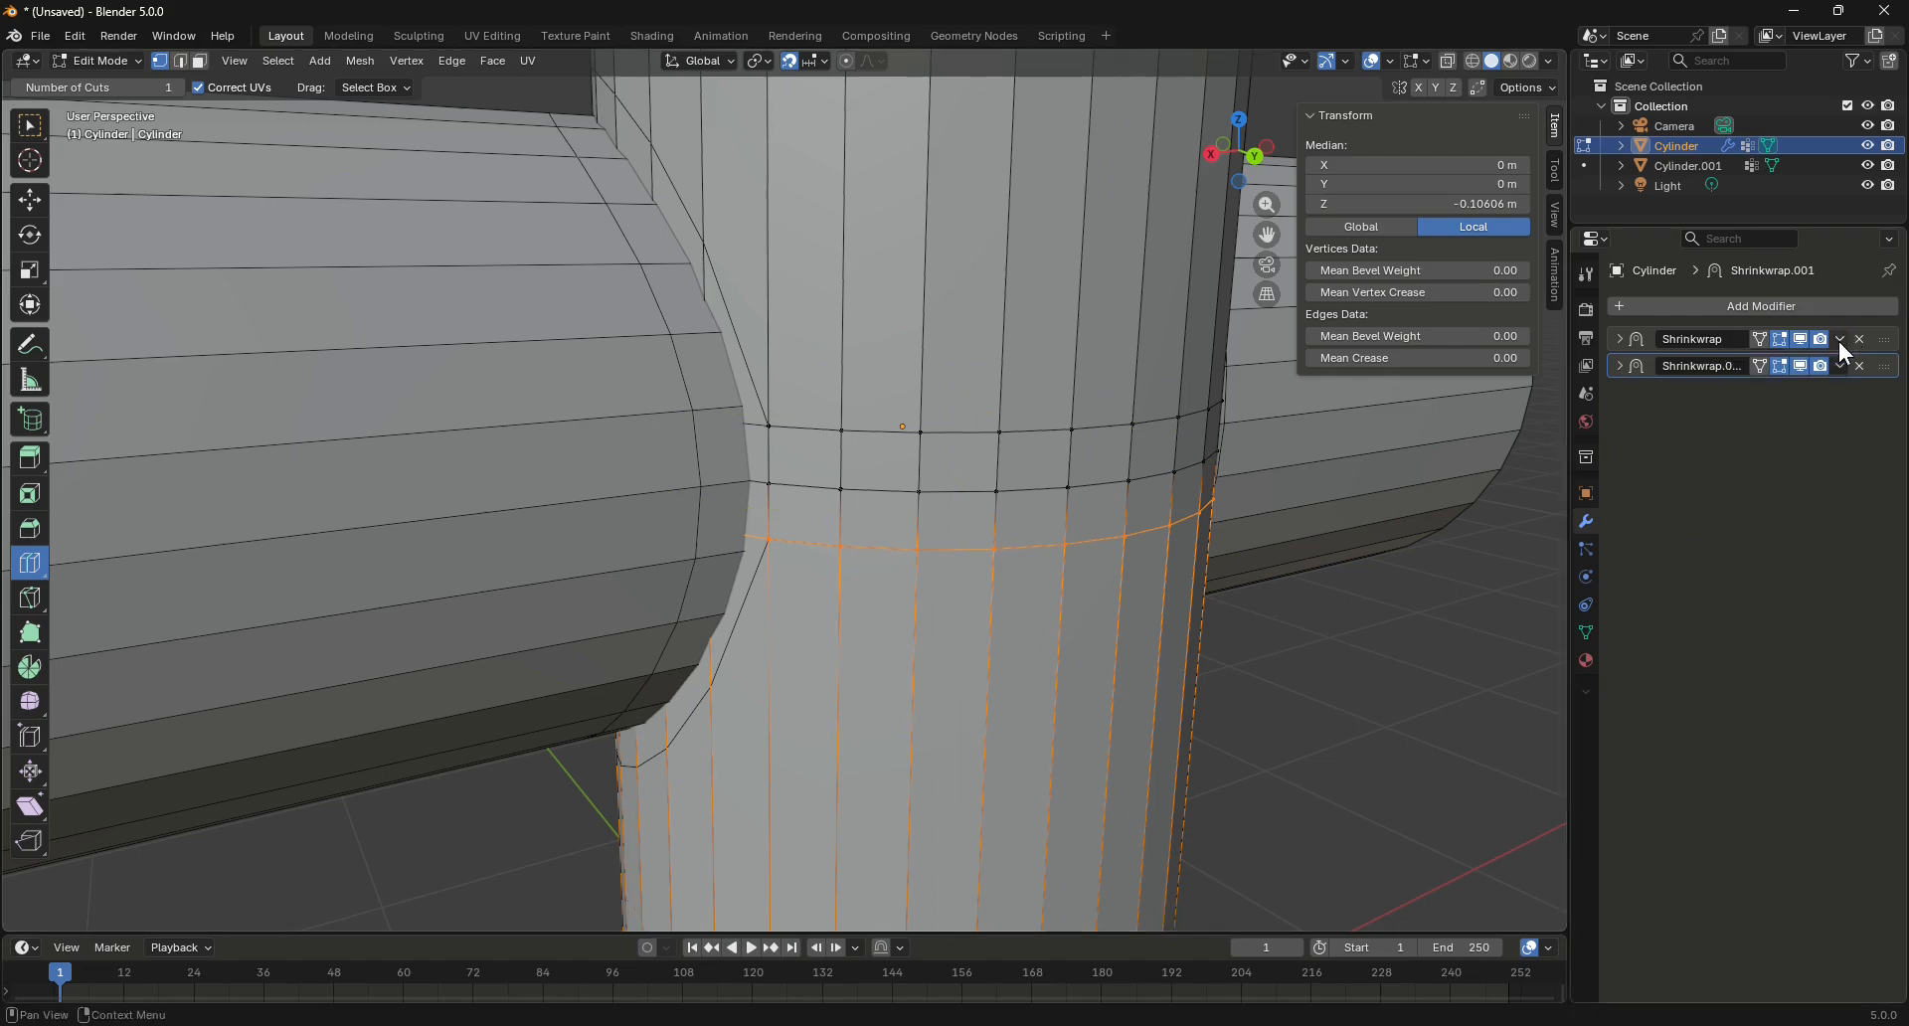
Return to Object Mode and apply both Shrinkwrap modifiers on the vertical cylinder, starting with the first one
left_click(118, 62)
left_click(105, 84)
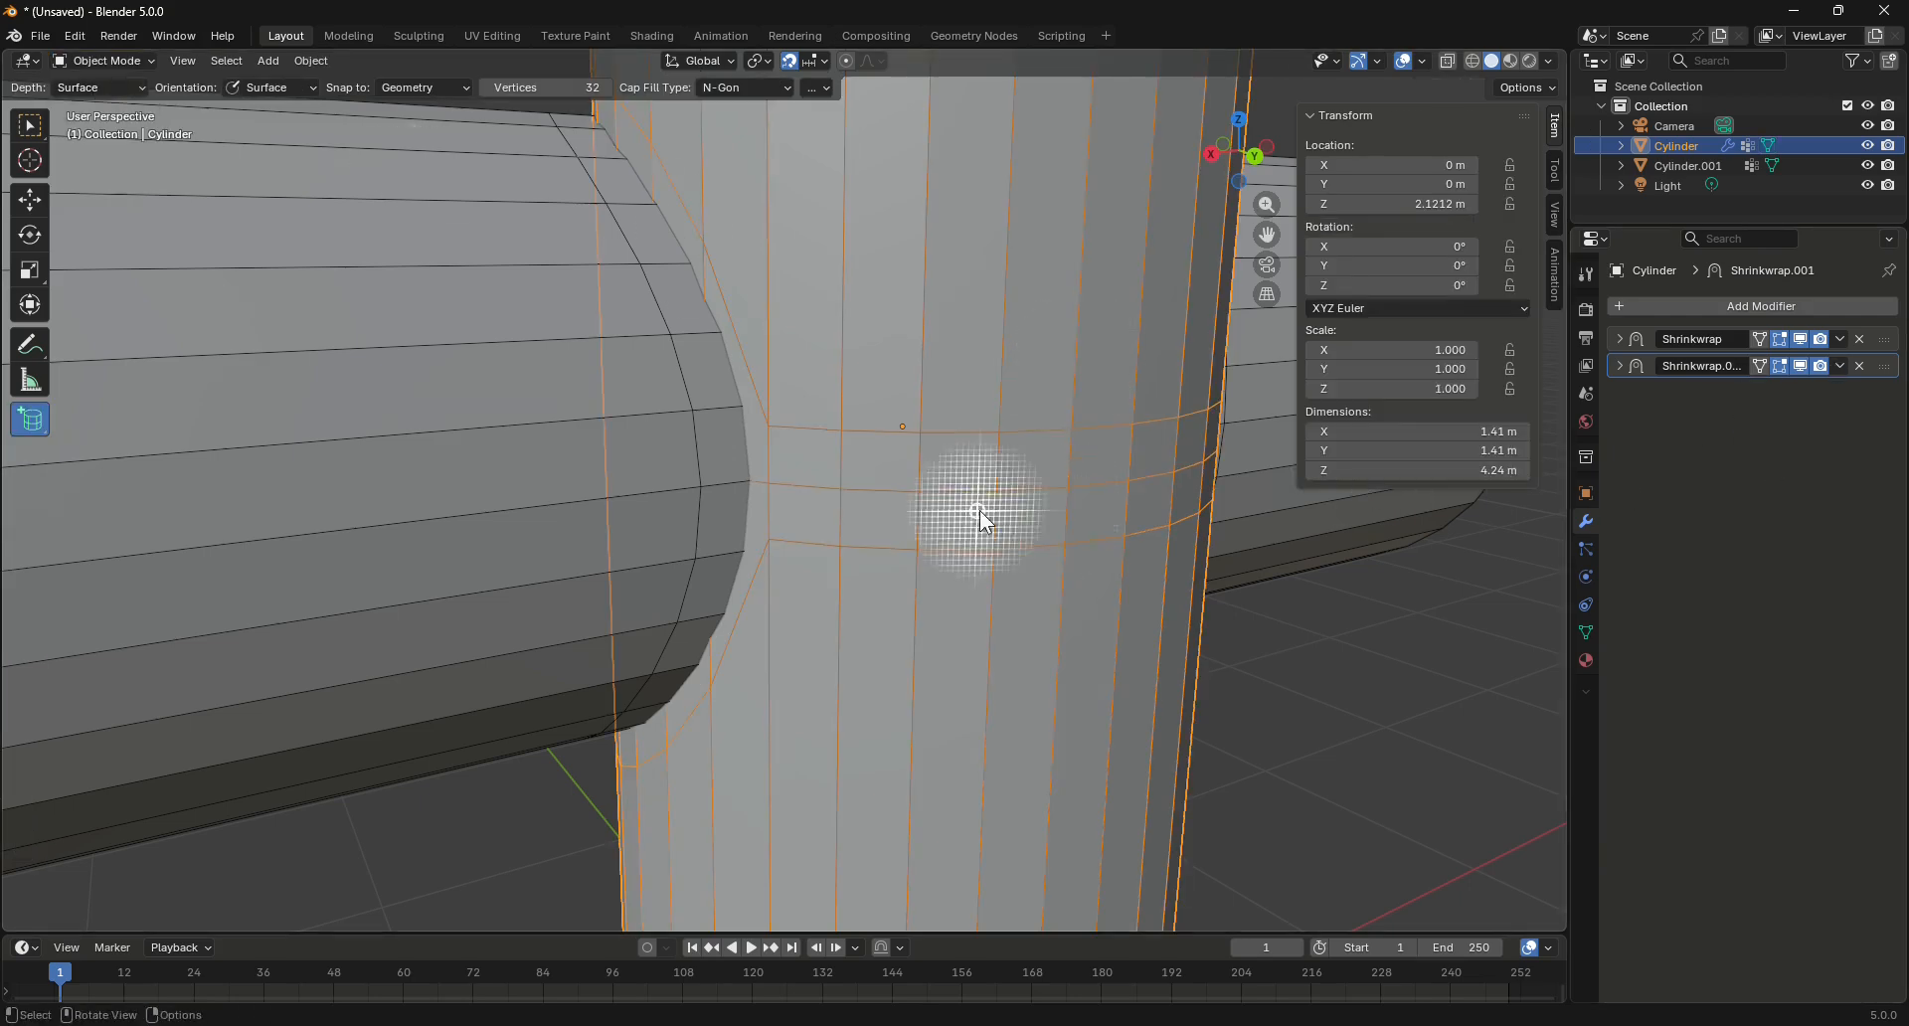
left_click(1840, 341)
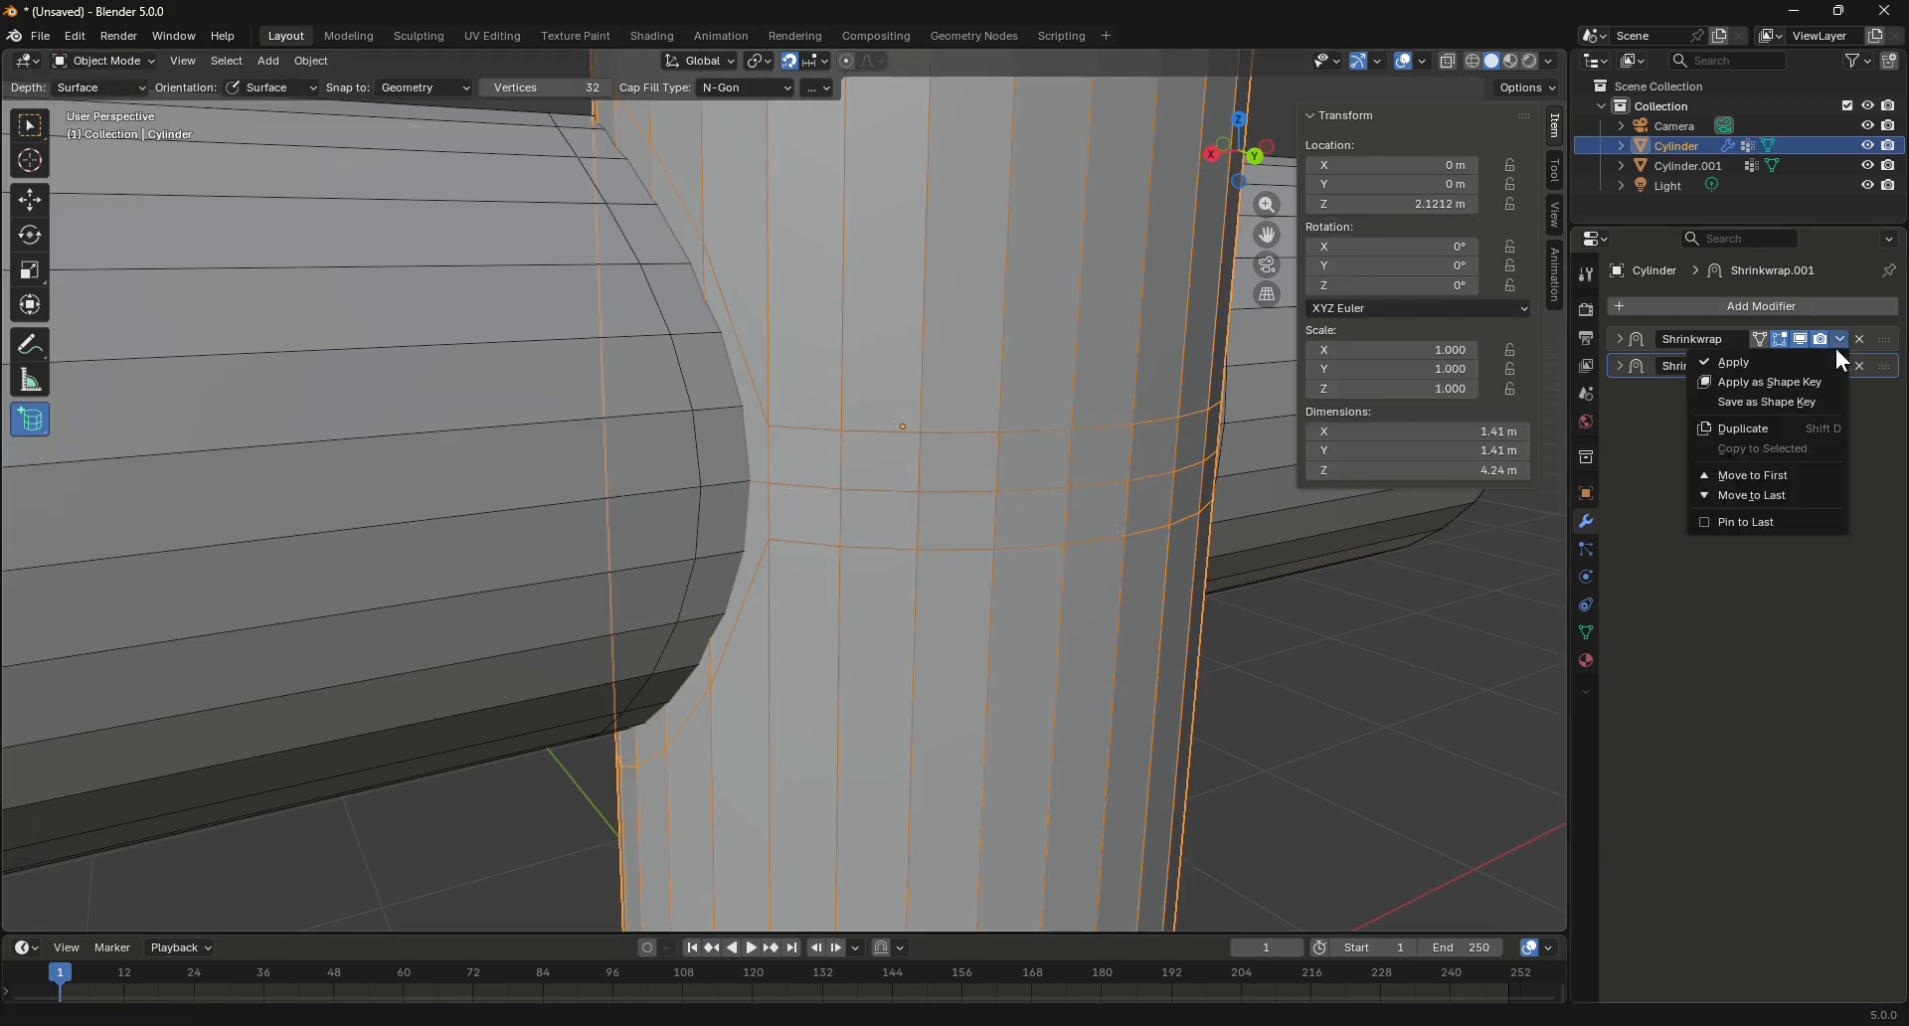
left_click(1787, 364)
left_click(1841, 339)
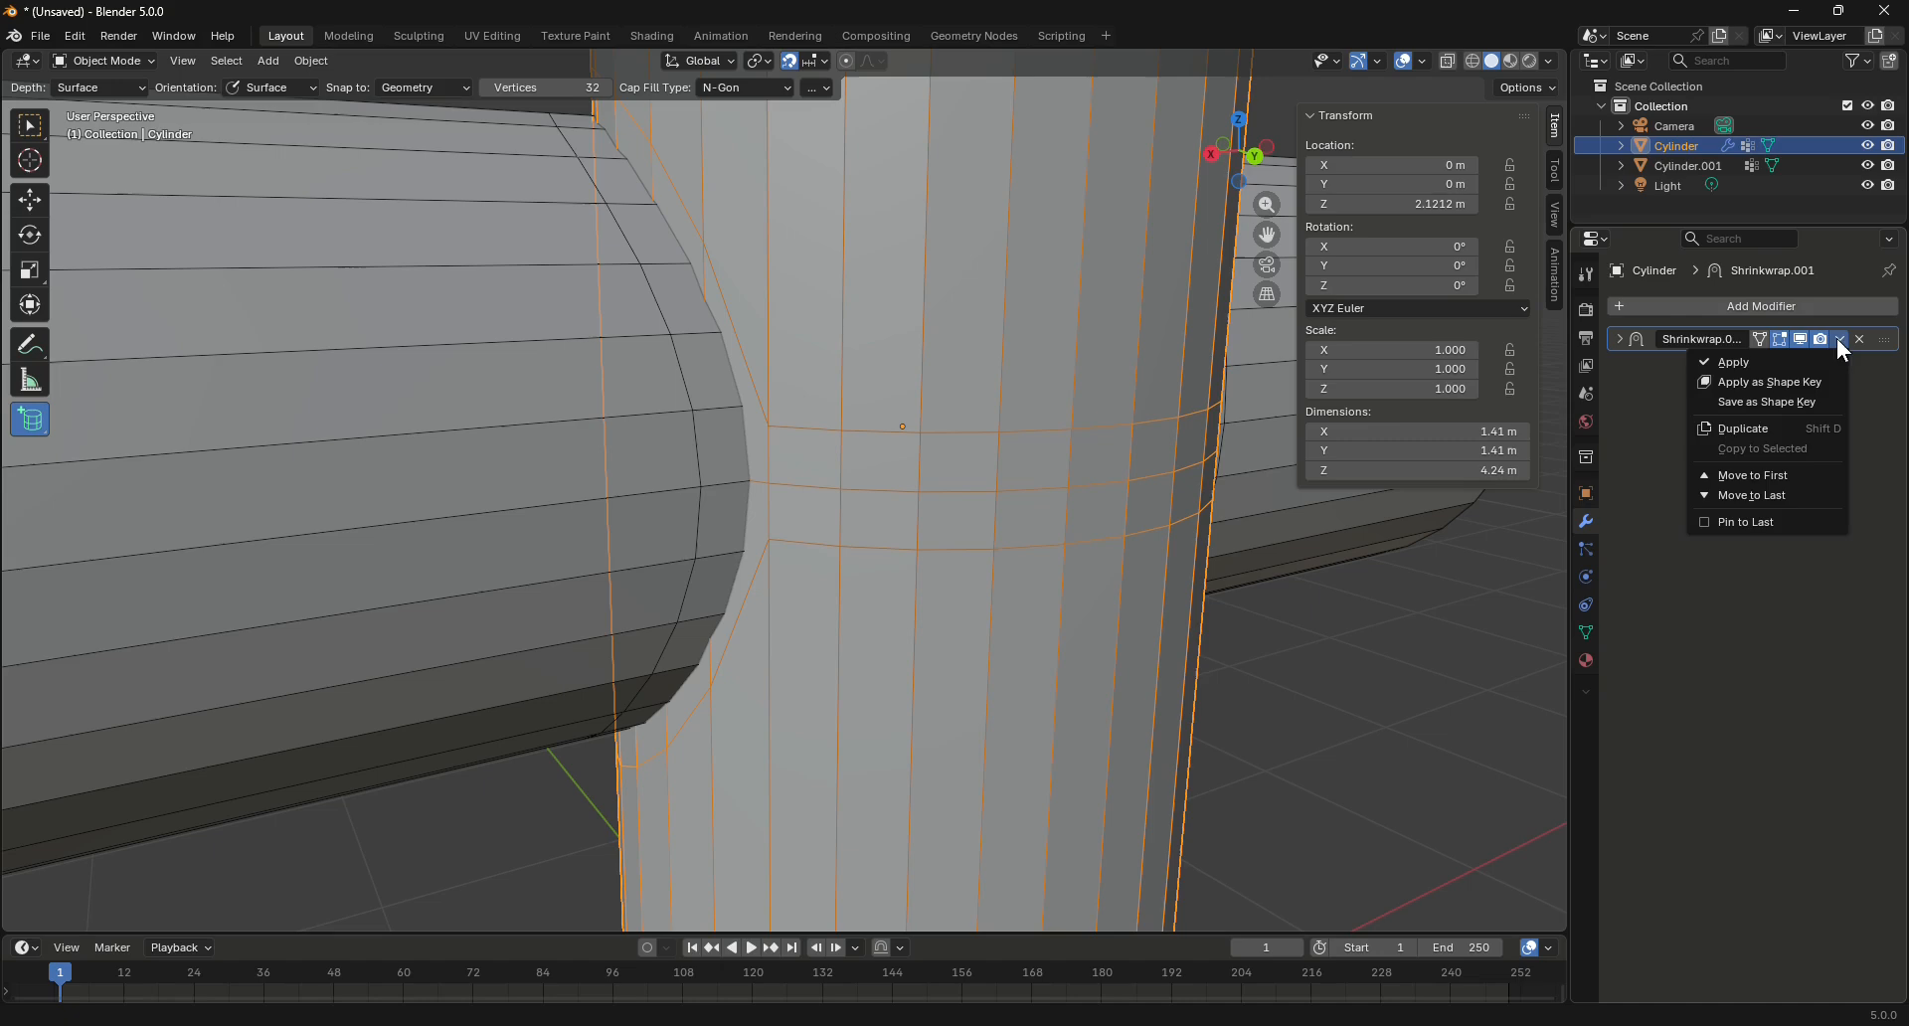
left_click(1787, 362)
scroll(844, 686, "down", 6)
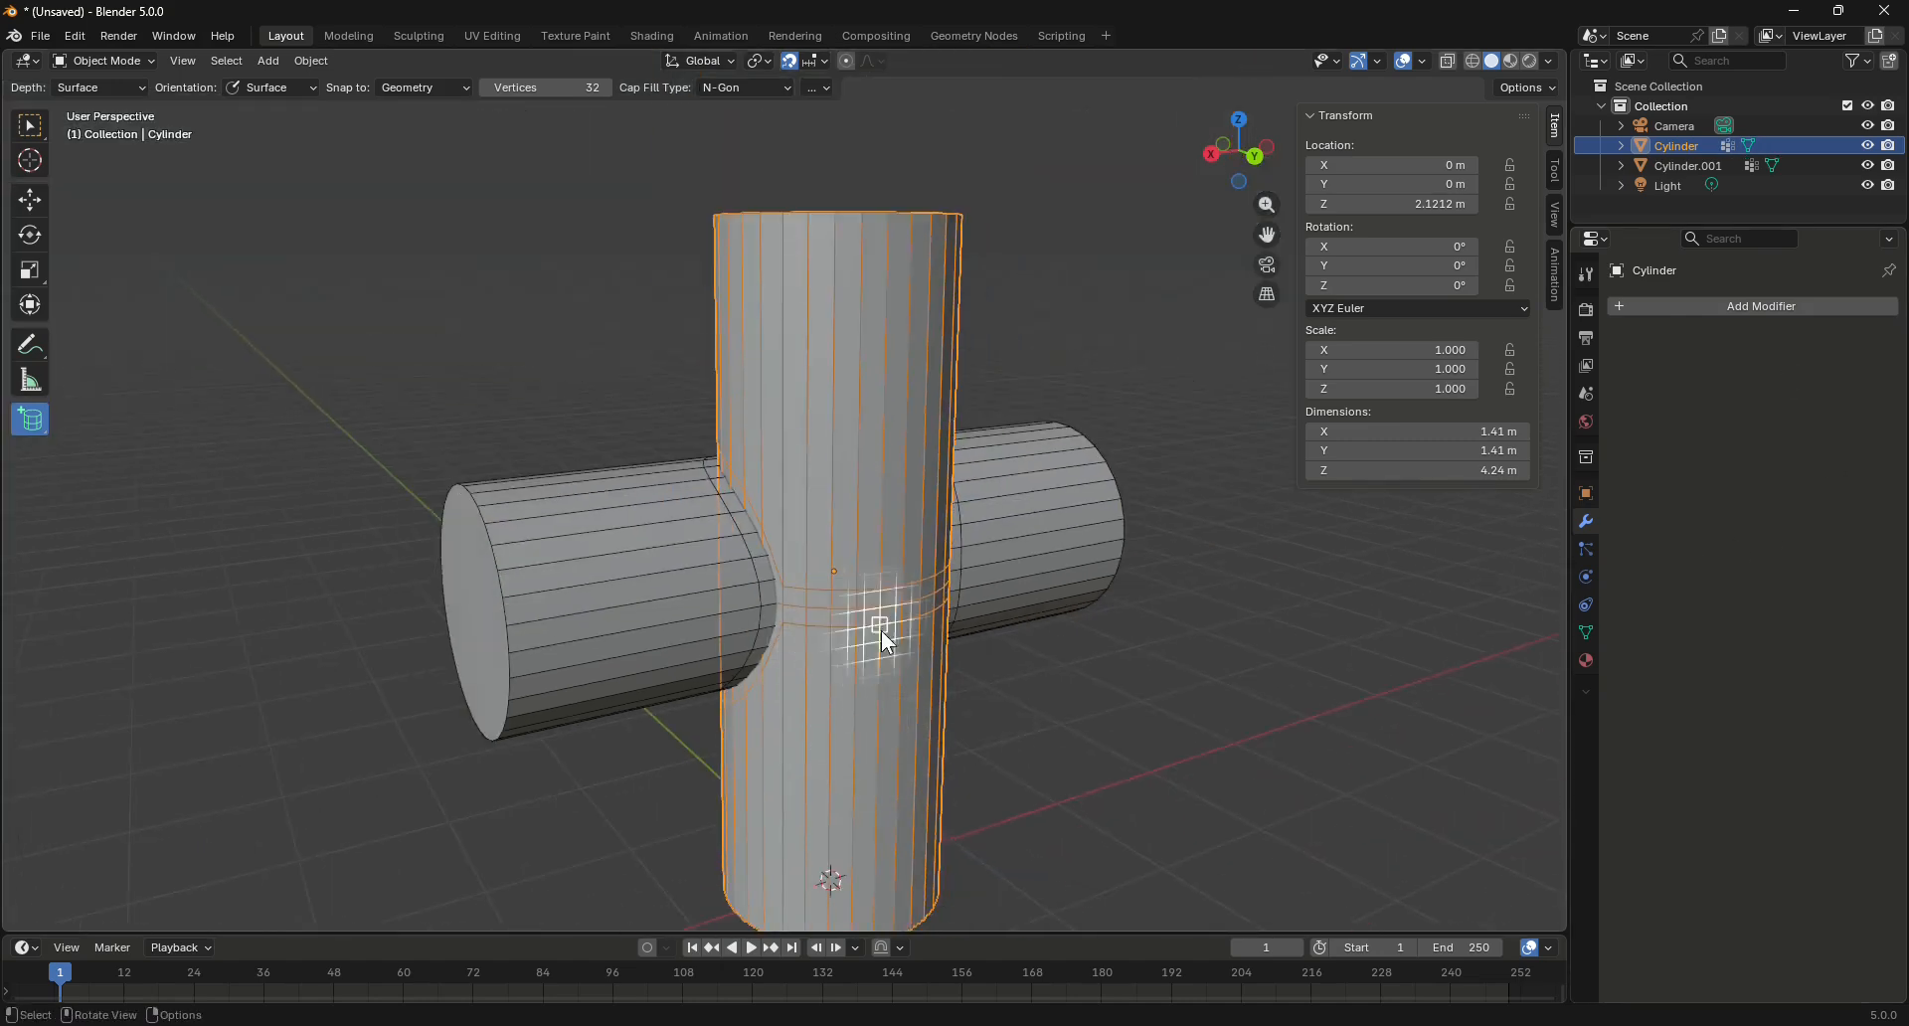
Box-select both cylinders with the selection tool, join them into a single object and clear the selection
left_click(1231, 742)
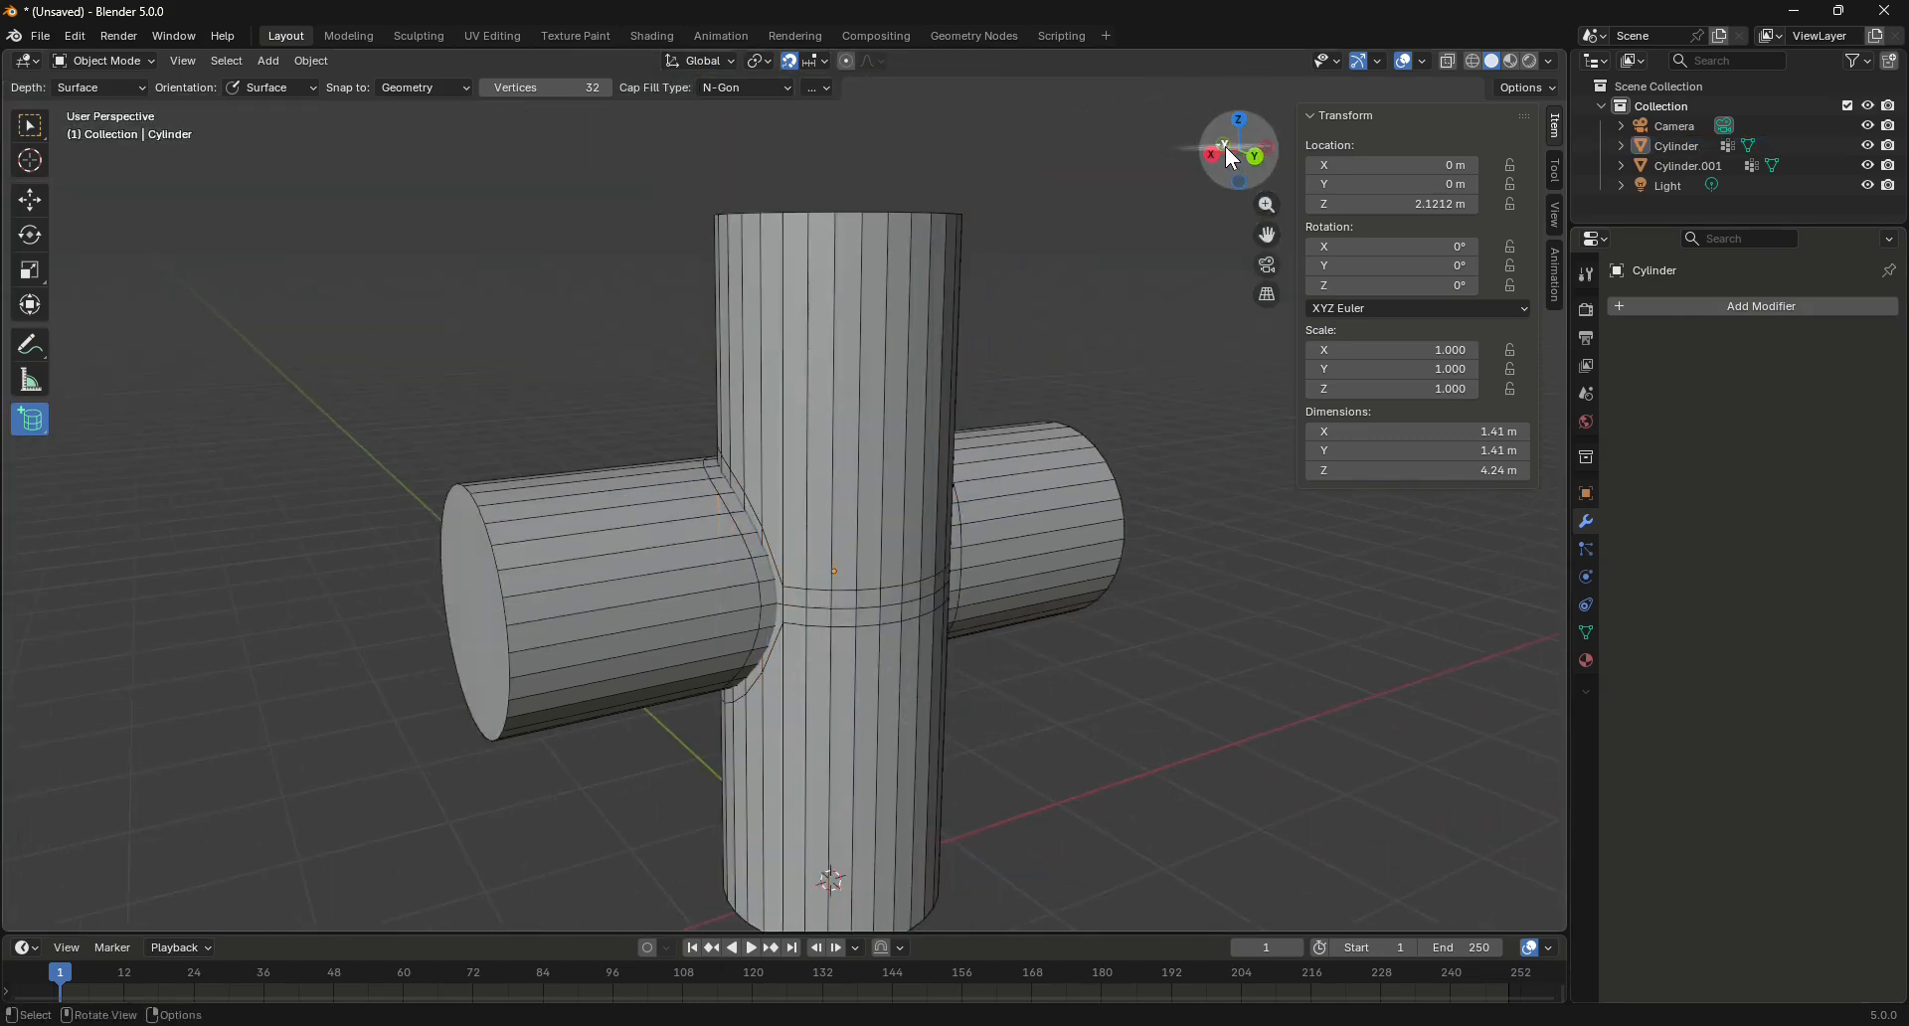
left_click_drag(1225, 146, 1682, 246)
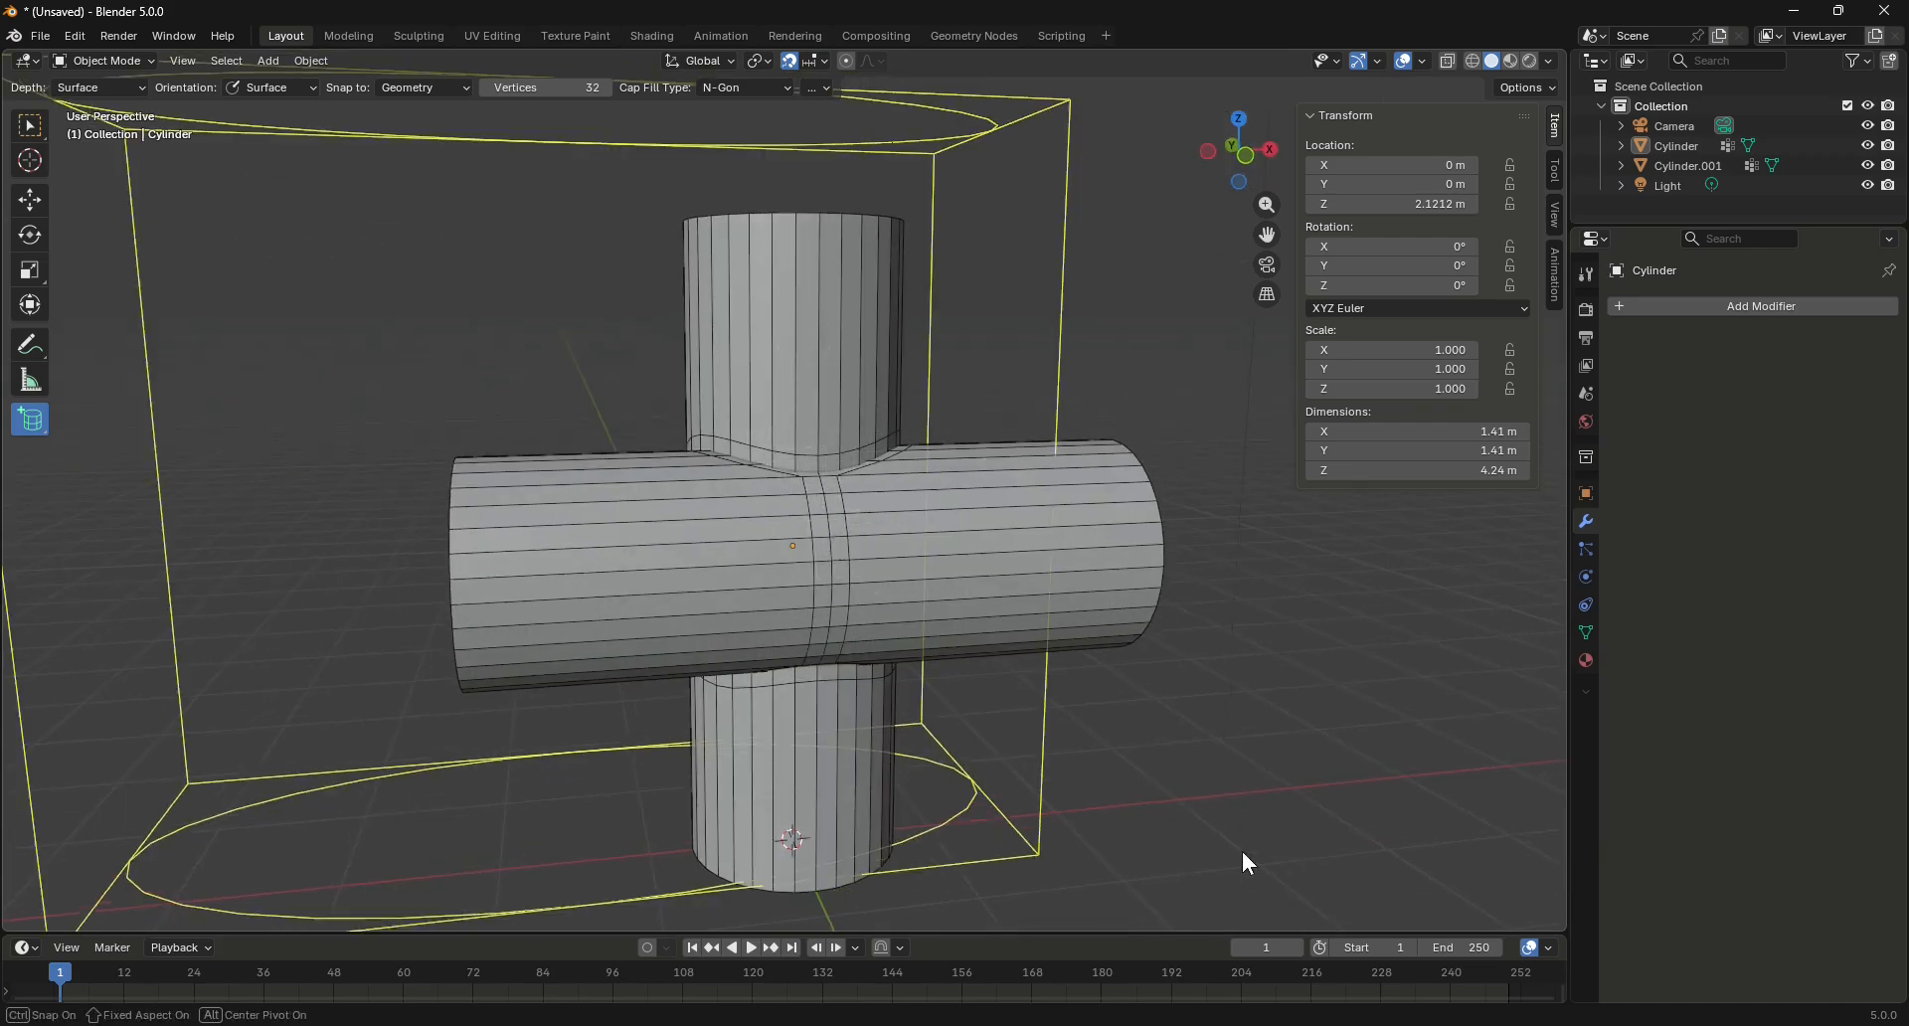
left_click(30, 126)
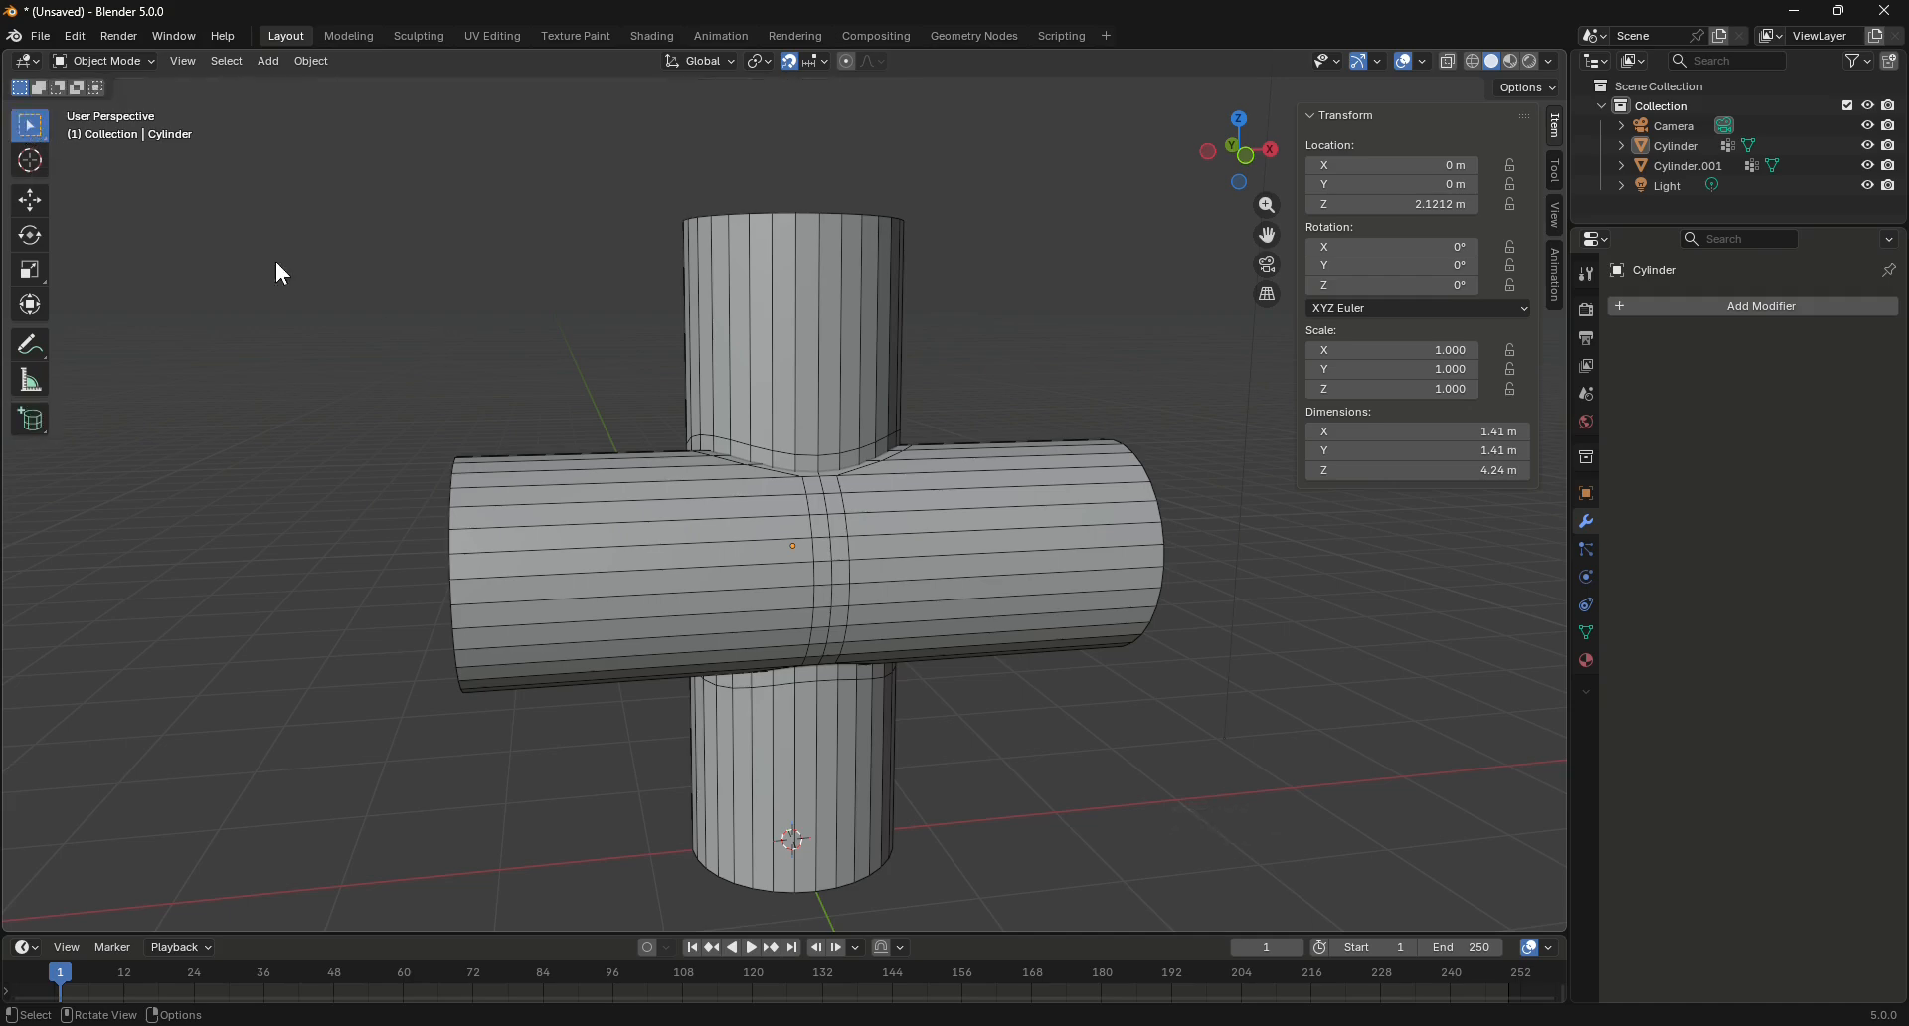
left_click_drag(364, 131, 1436, 960)
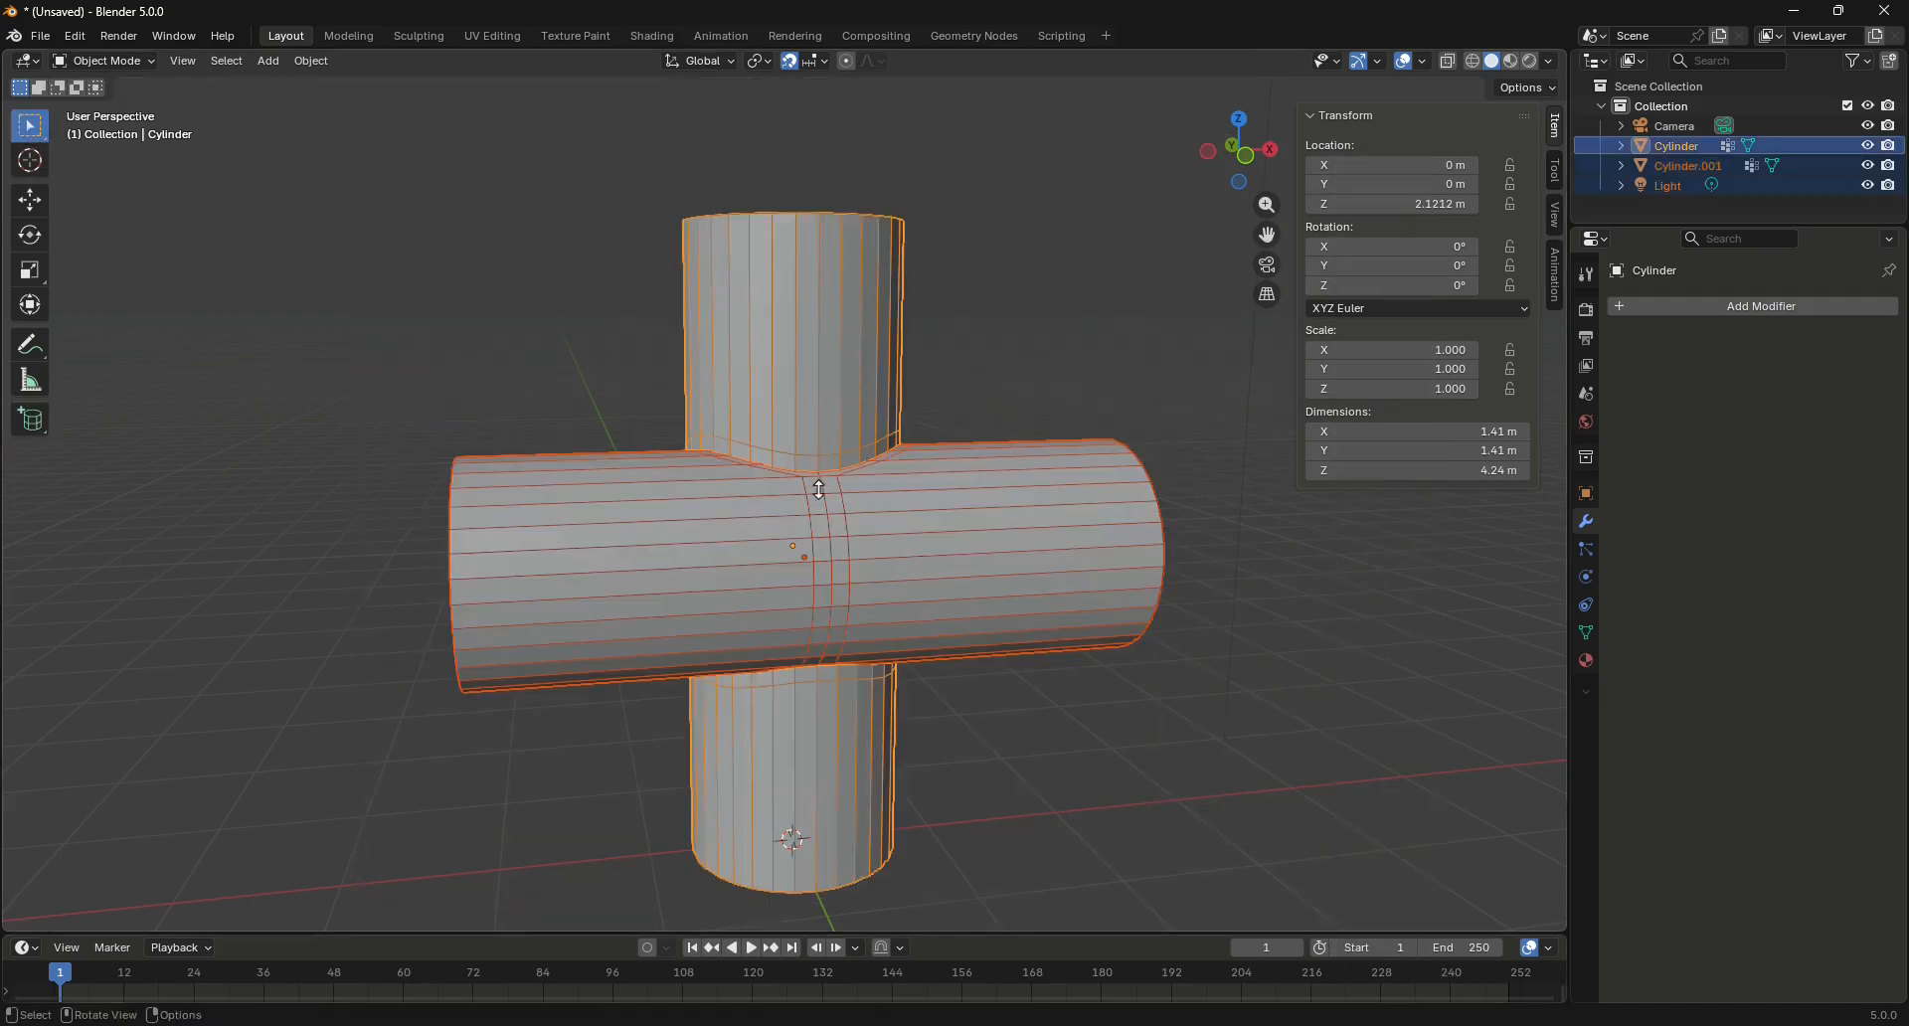
right_click(774, 350)
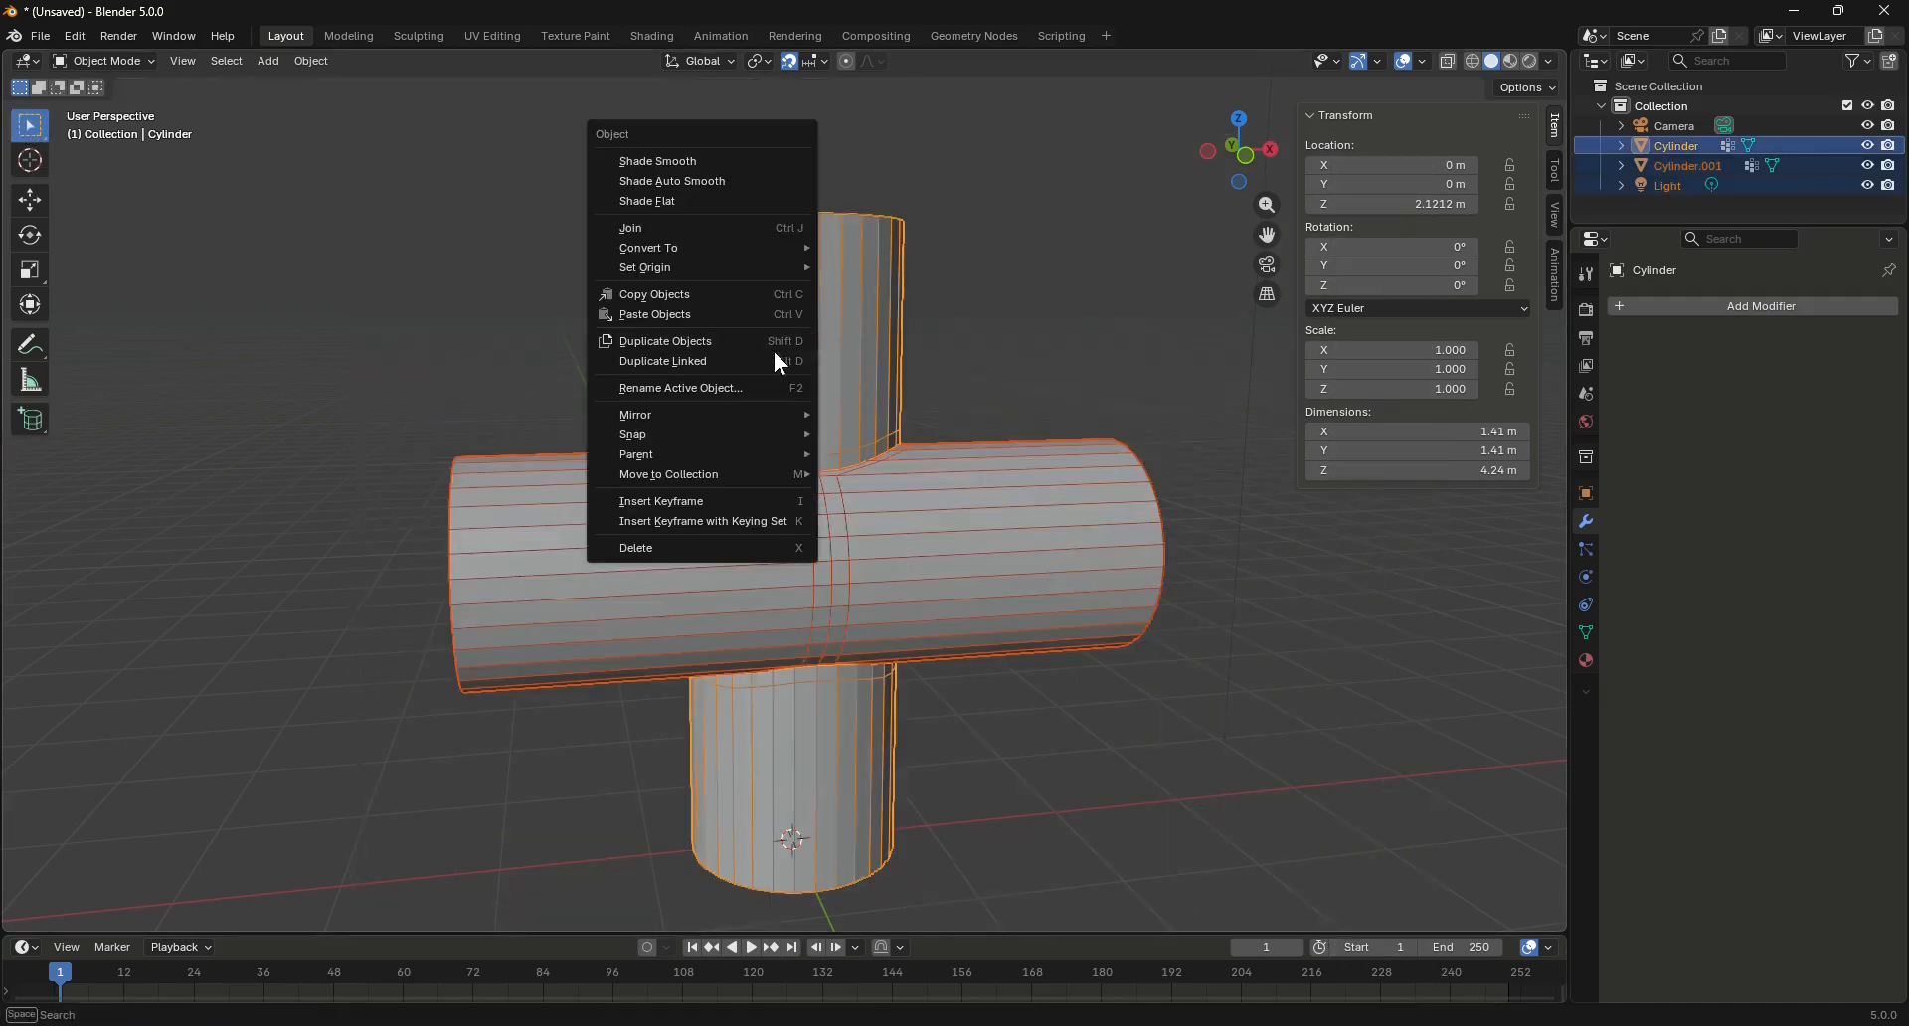
left_click(697, 231)
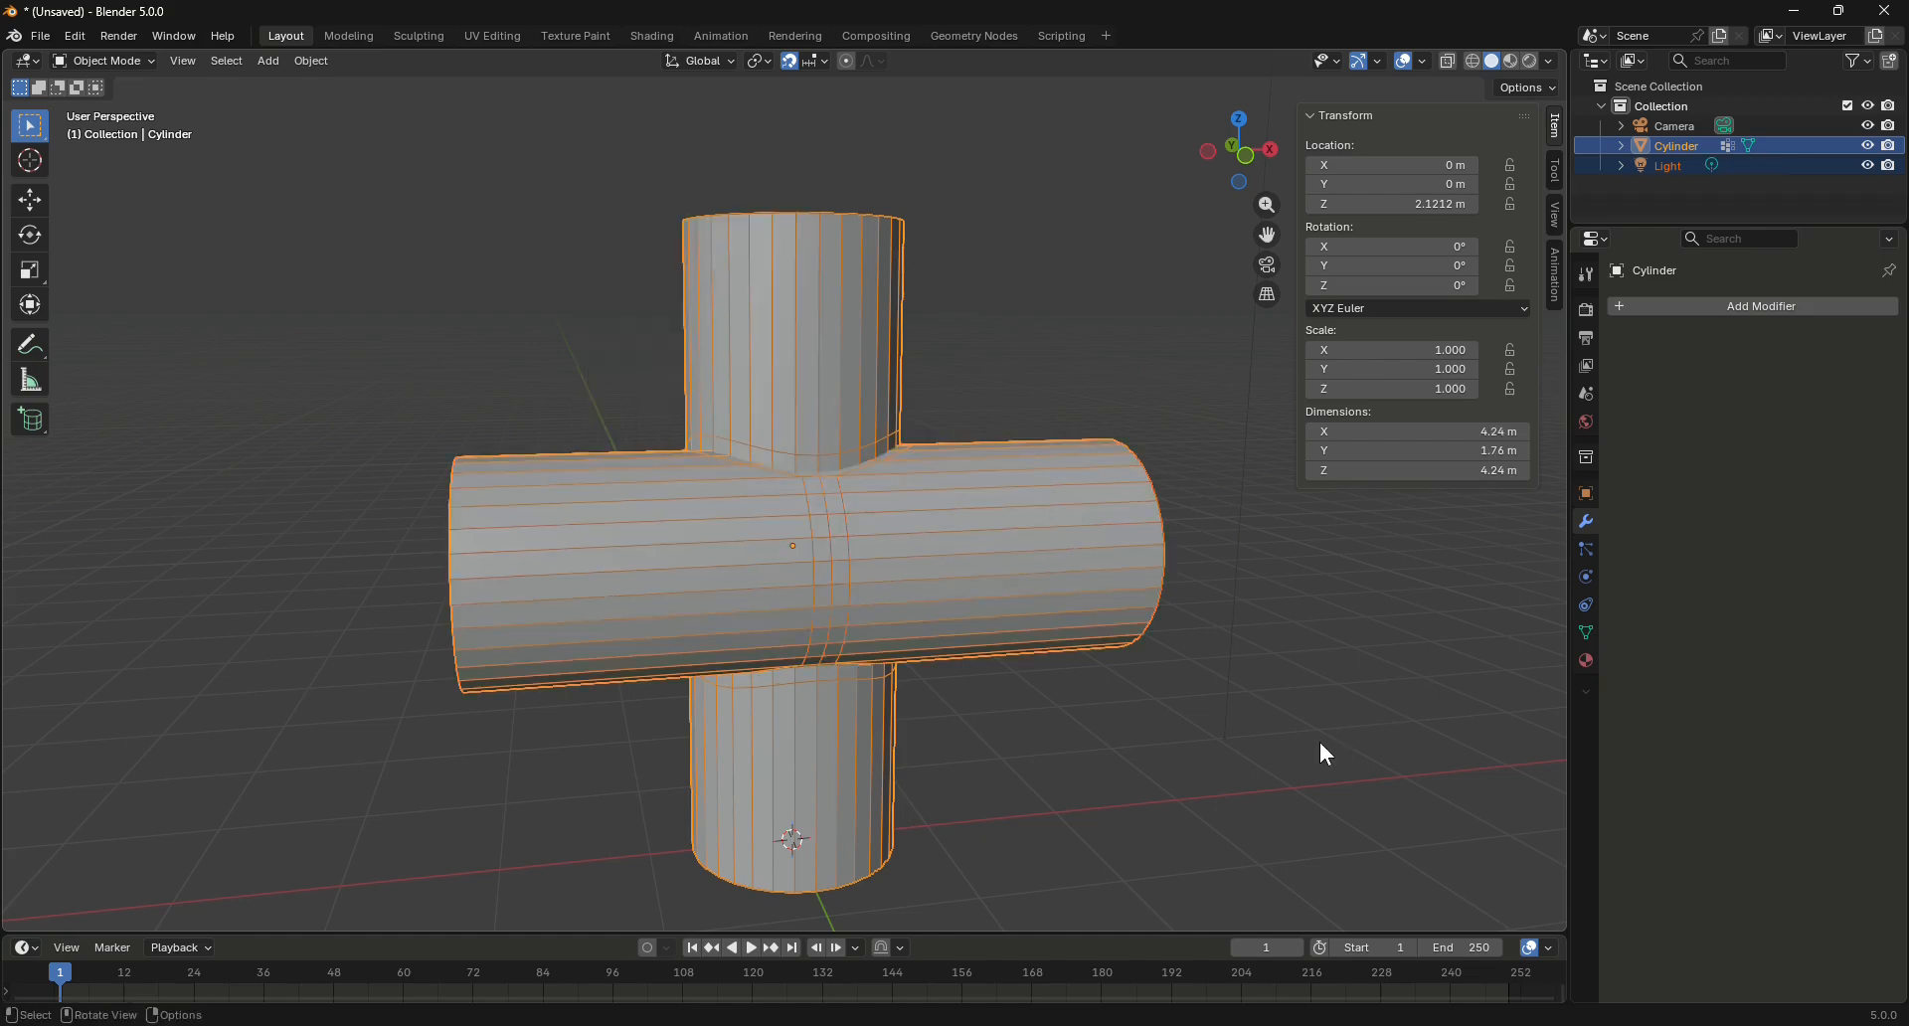
left_click(1240, 768)
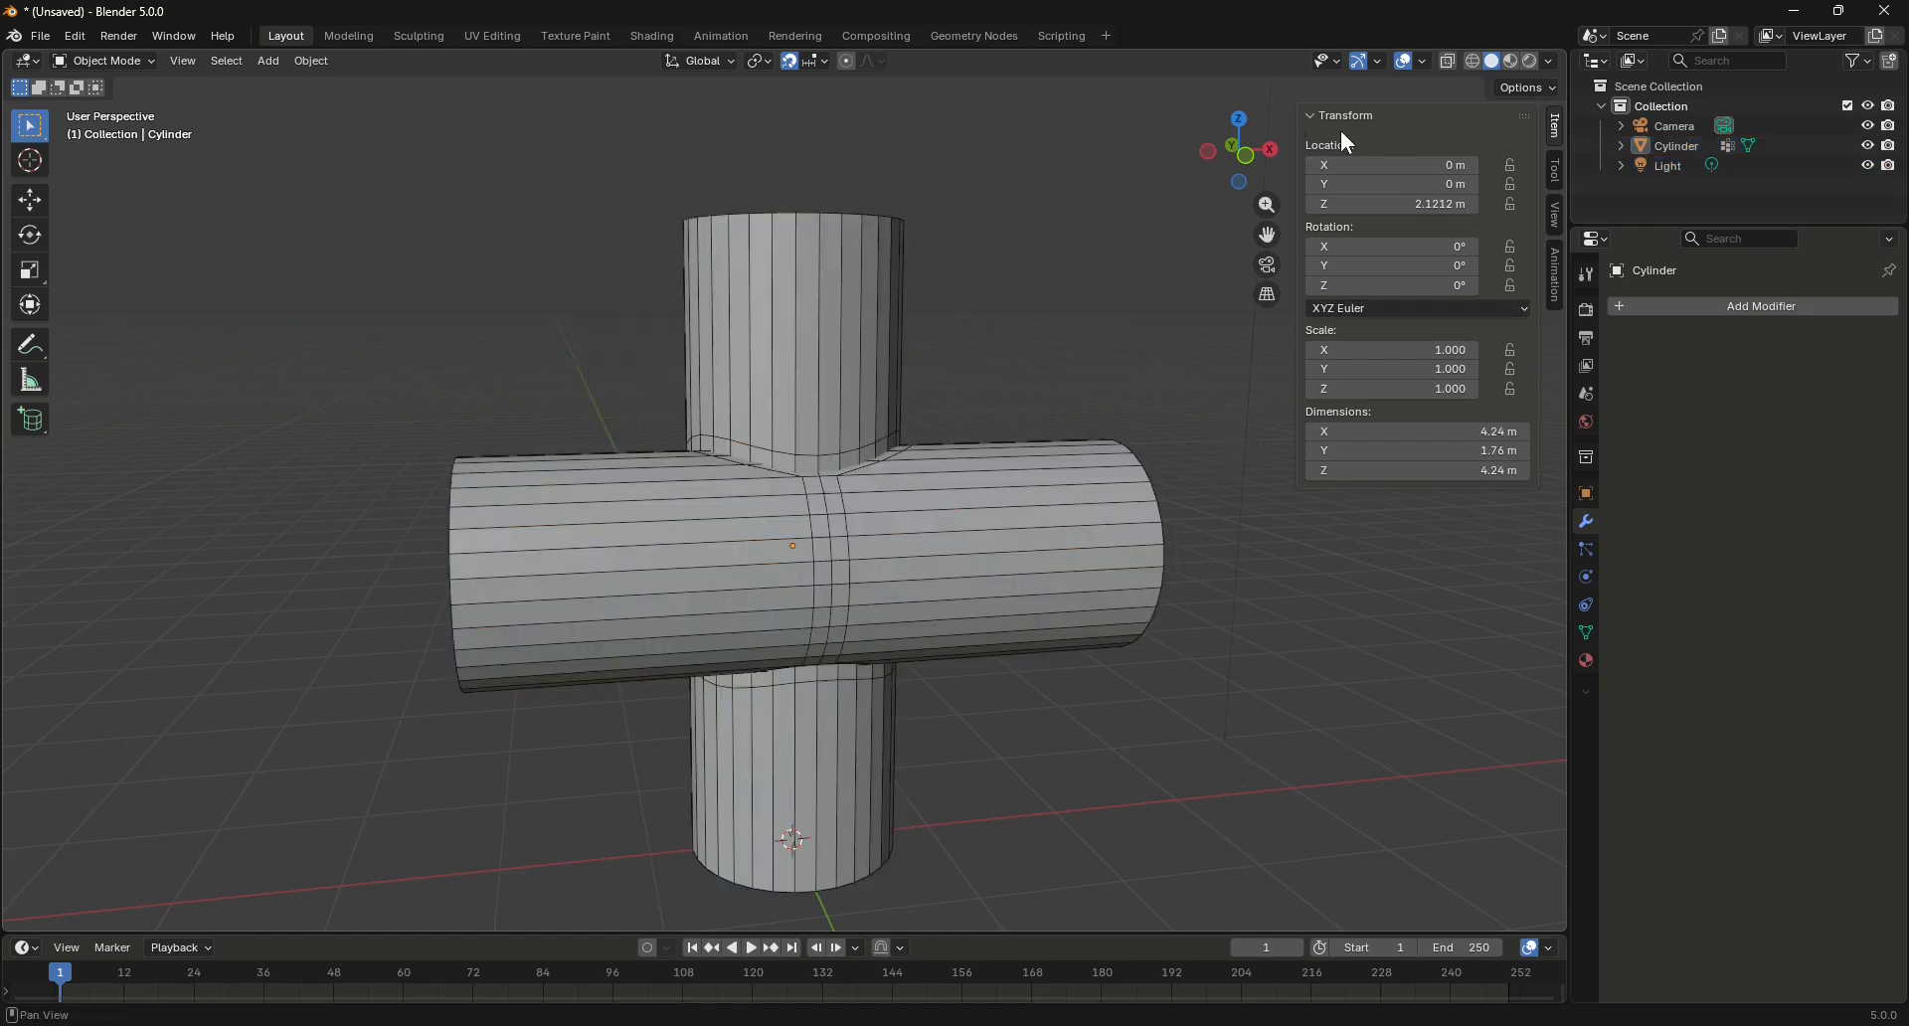
Open the joined cylinders in Edit Mode with face selection and the box selection tool active
left_click_drag(1269, 164, 1270, 174)
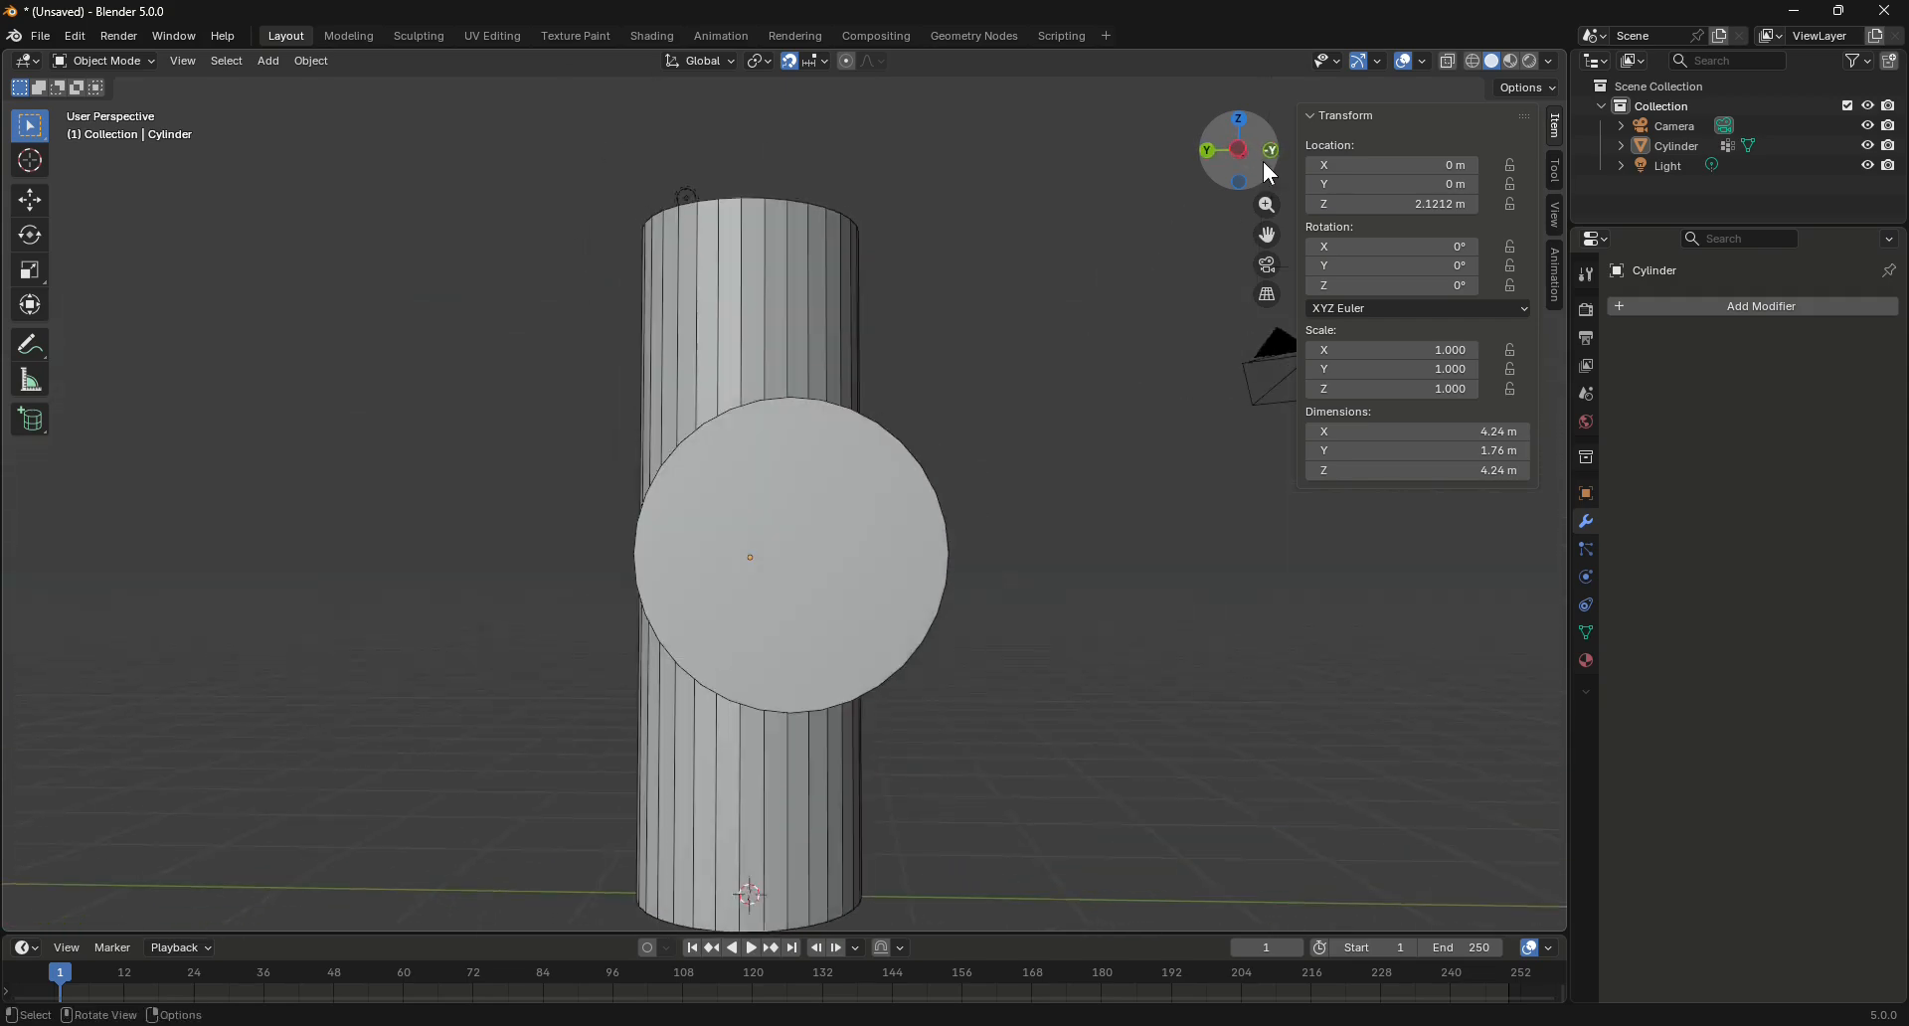
left_click(97, 62)
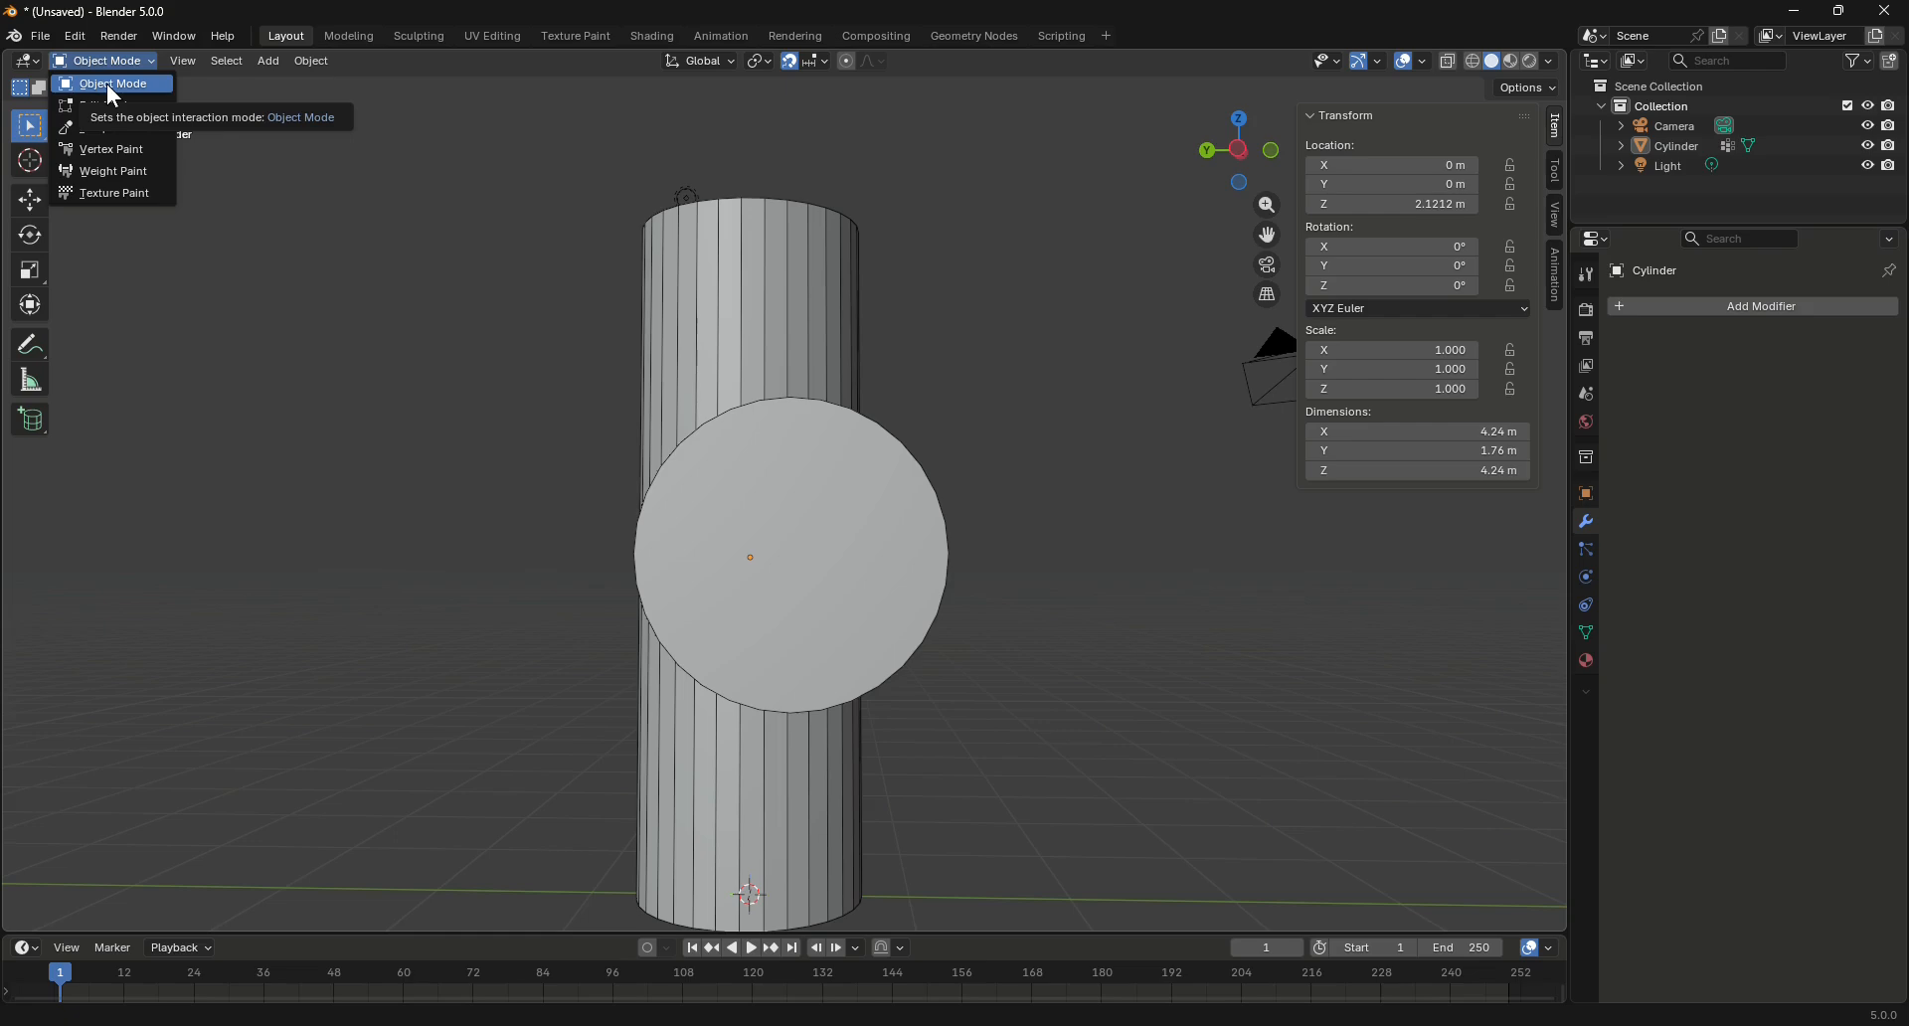
left_click(106, 84)
left_click(810, 519)
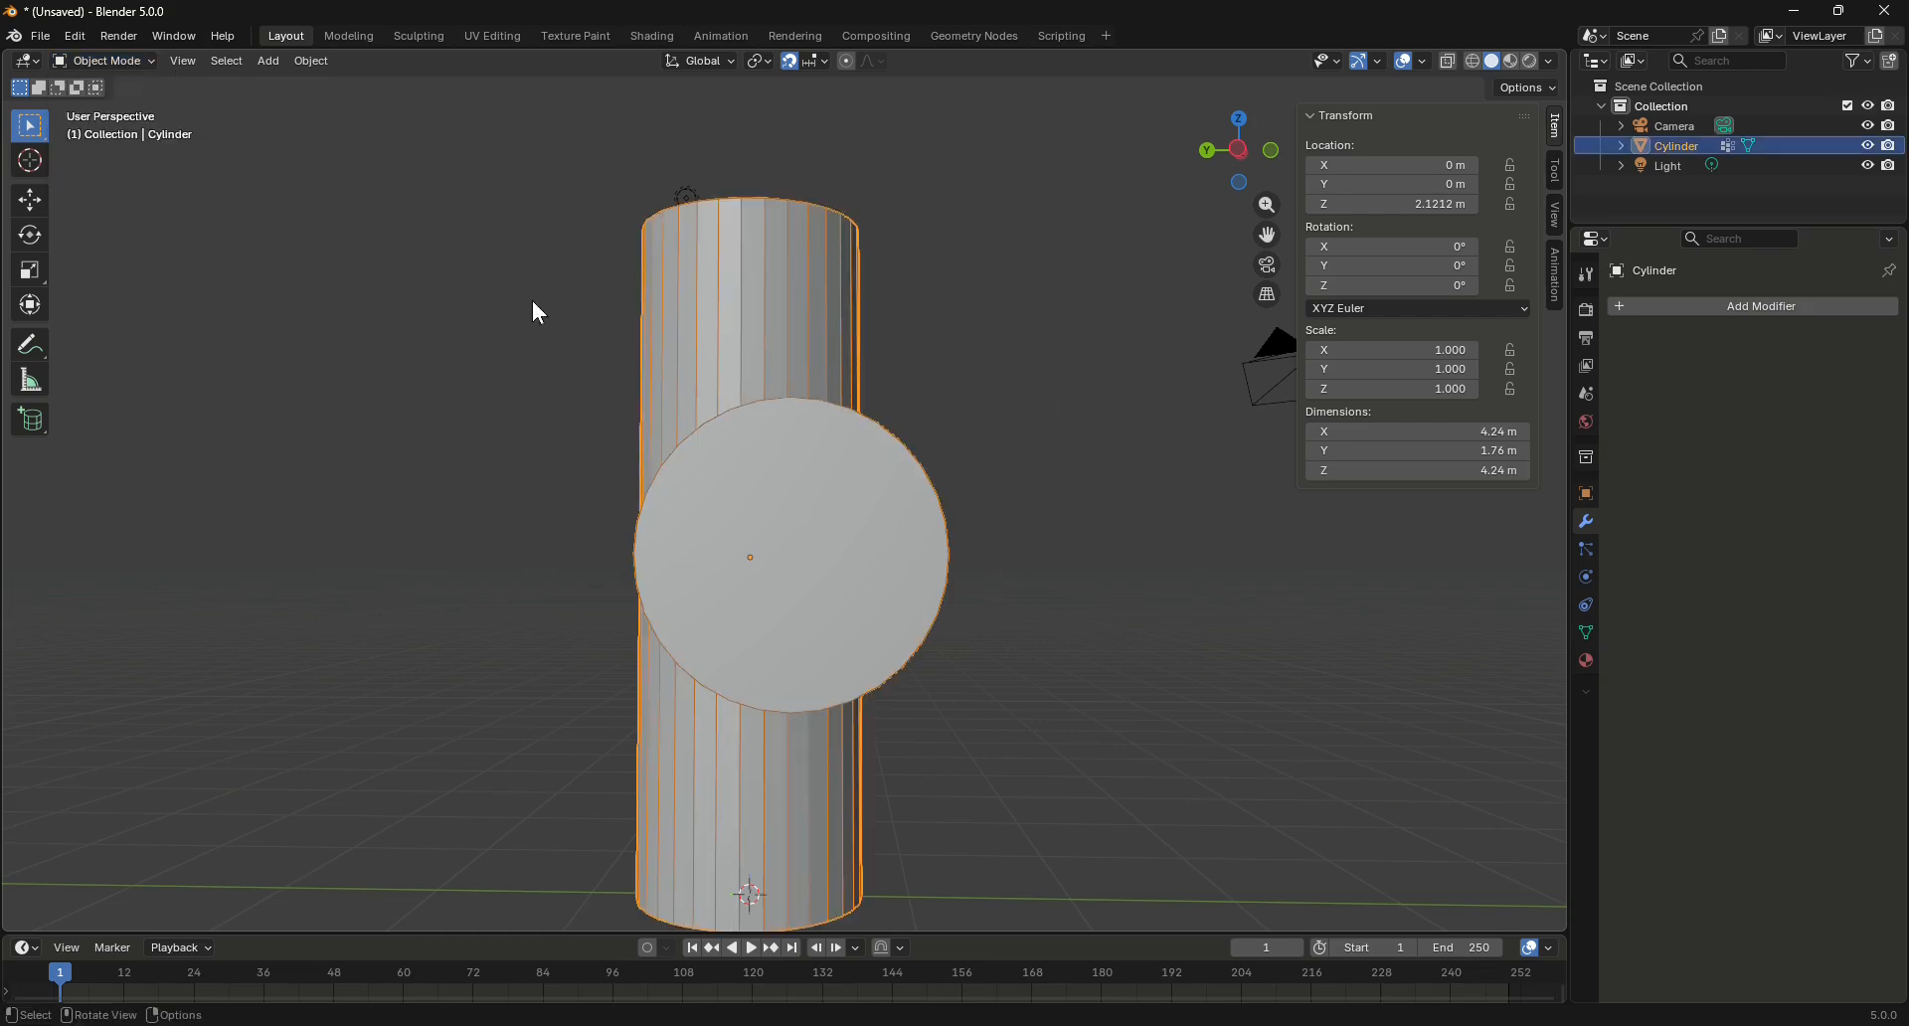
left_click(92, 62)
left_click(92, 103)
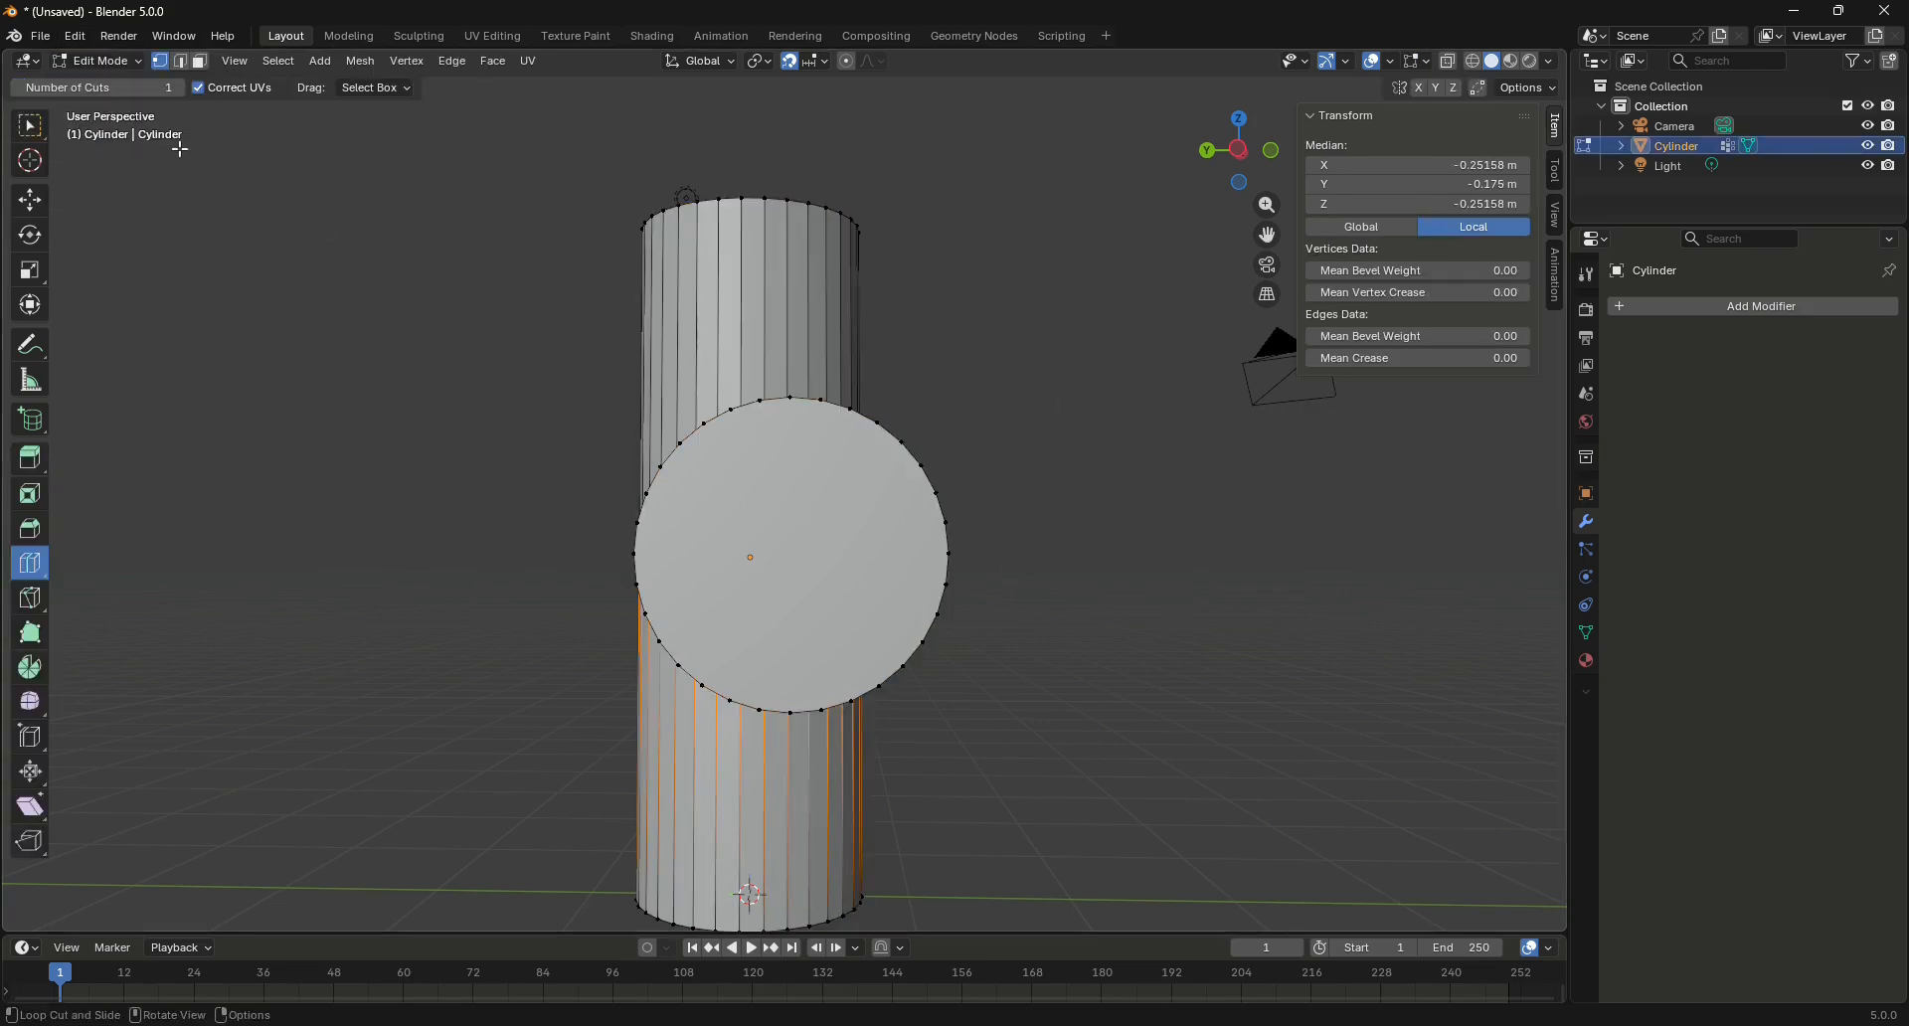
left_click(200, 63)
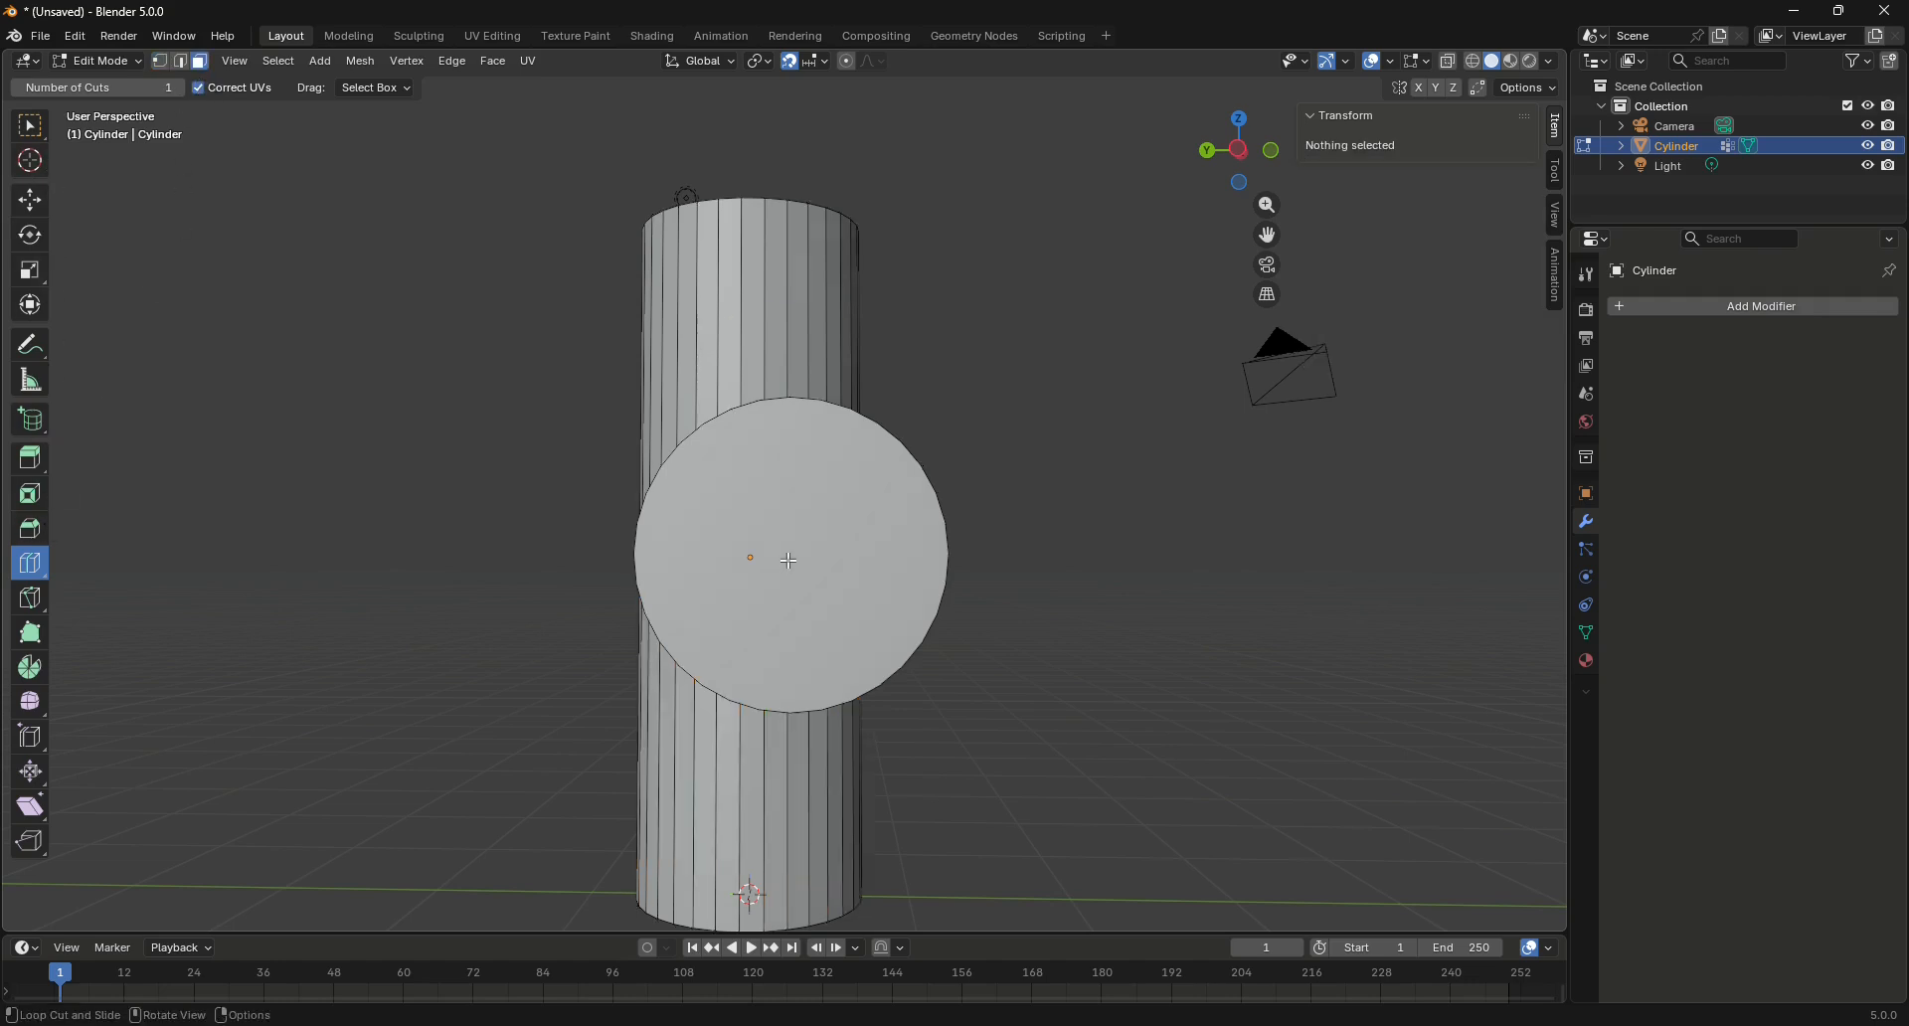
left_click(33, 128)
Delete the end cap on the horizontal cylinder's negative X side using the Only Faces option
left_click_drag(1238, 149, 1245, 609)
left_click(817, 683)
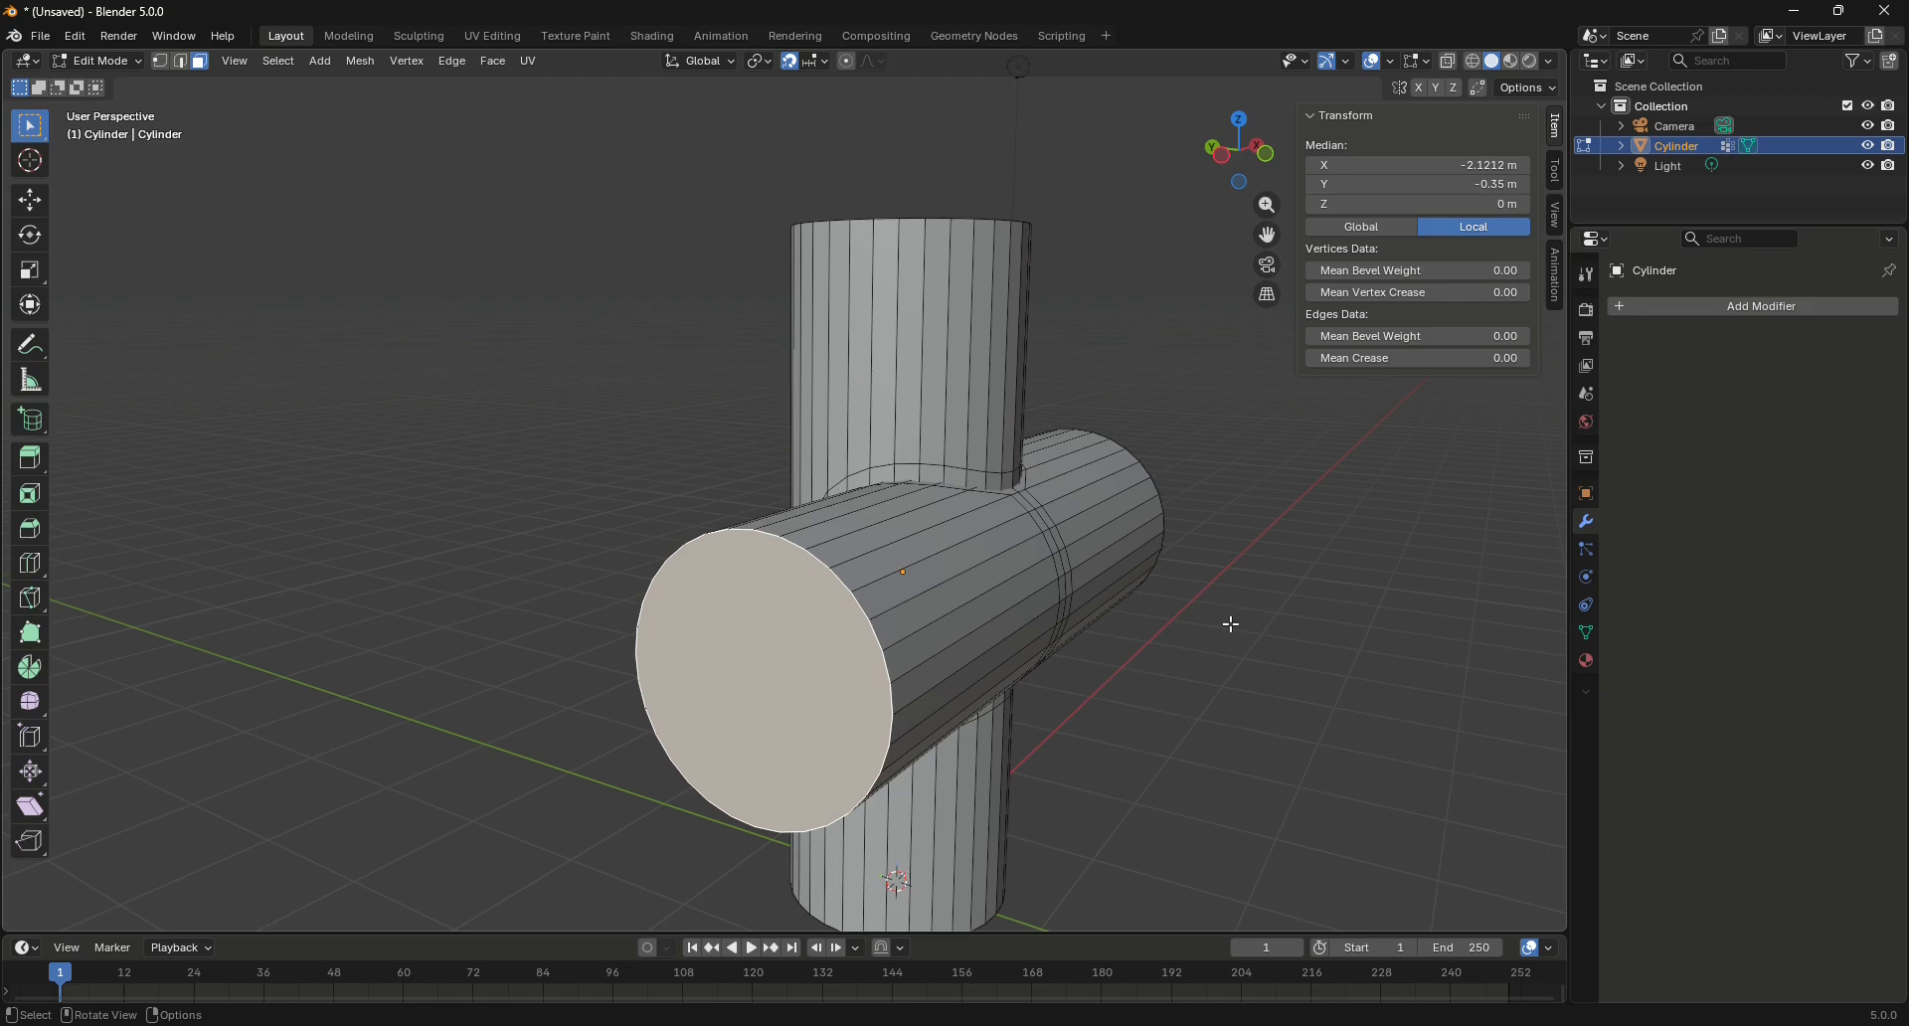
key("x")
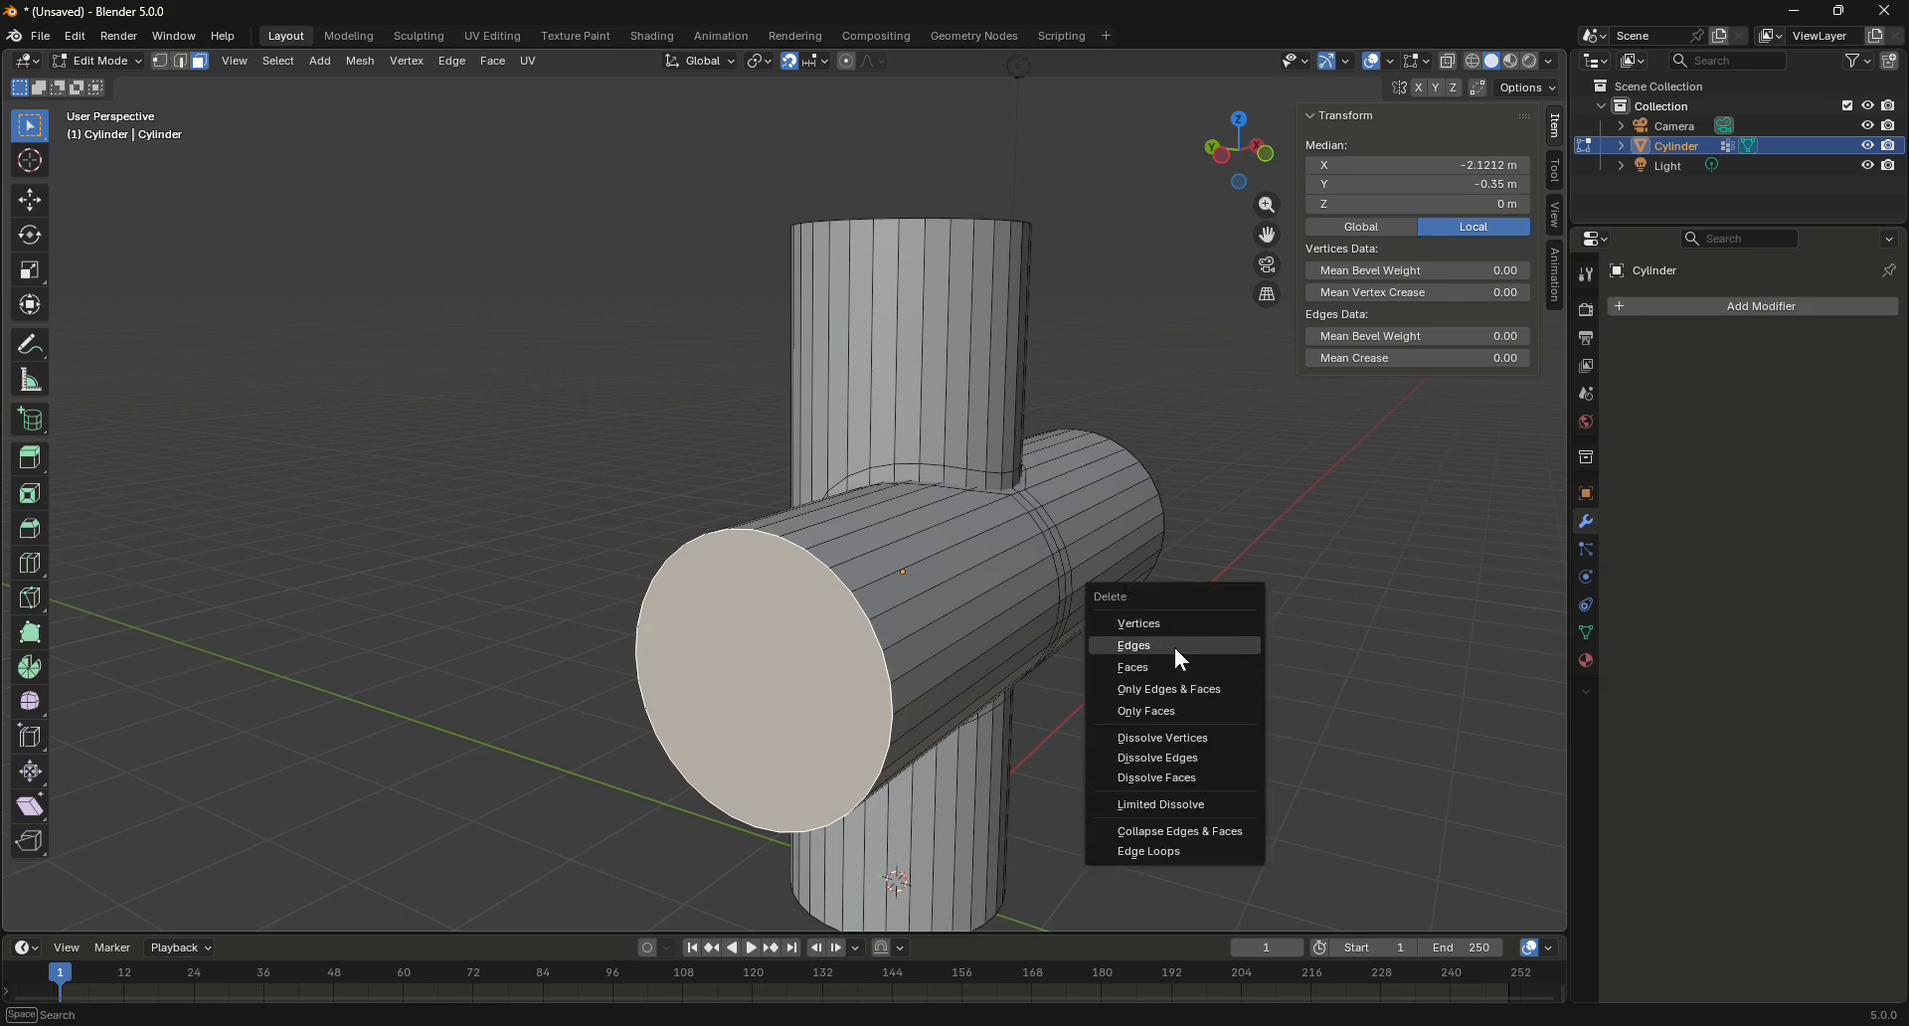
left_click(1176, 716)
Delete the end cap on the horizontal cylinder's positive X side using the Only Faces option
left_click_drag(1240, 149, 1011, 484)
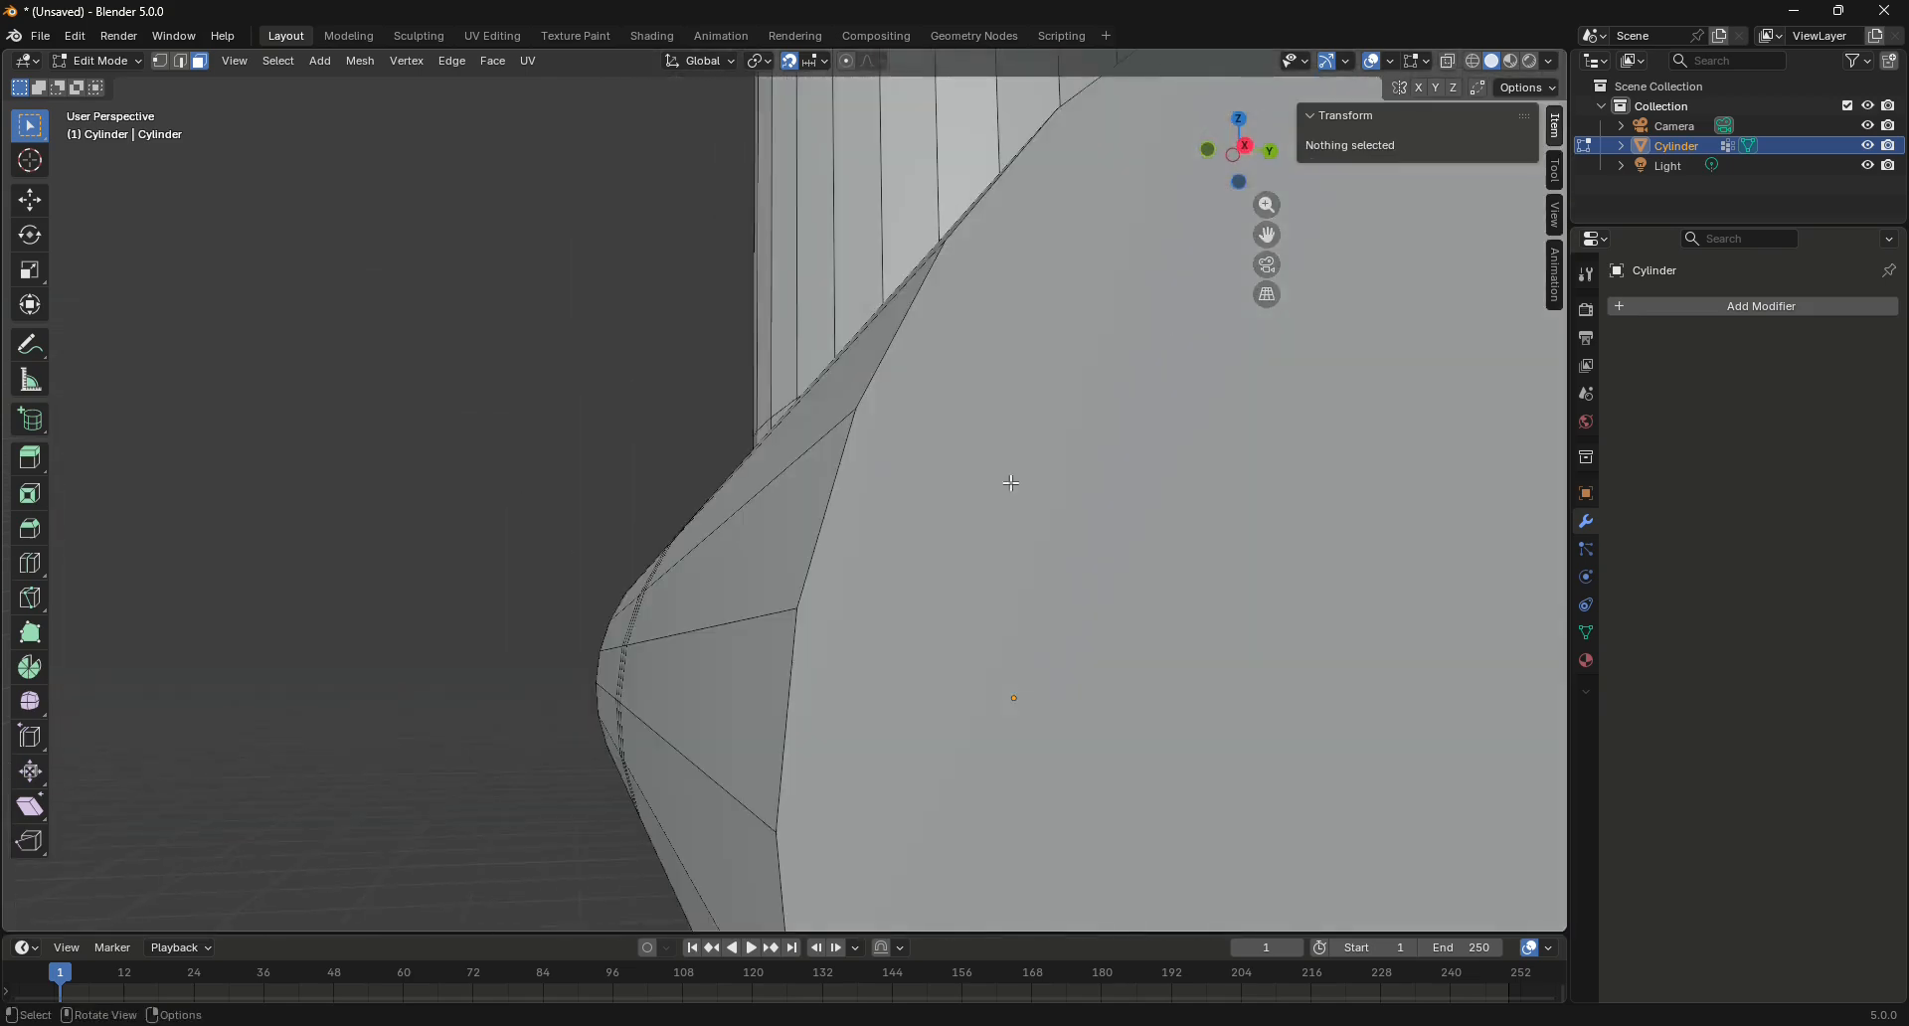
scroll(1012, 483, "down", 5)
left_click(963, 653)
key("x")
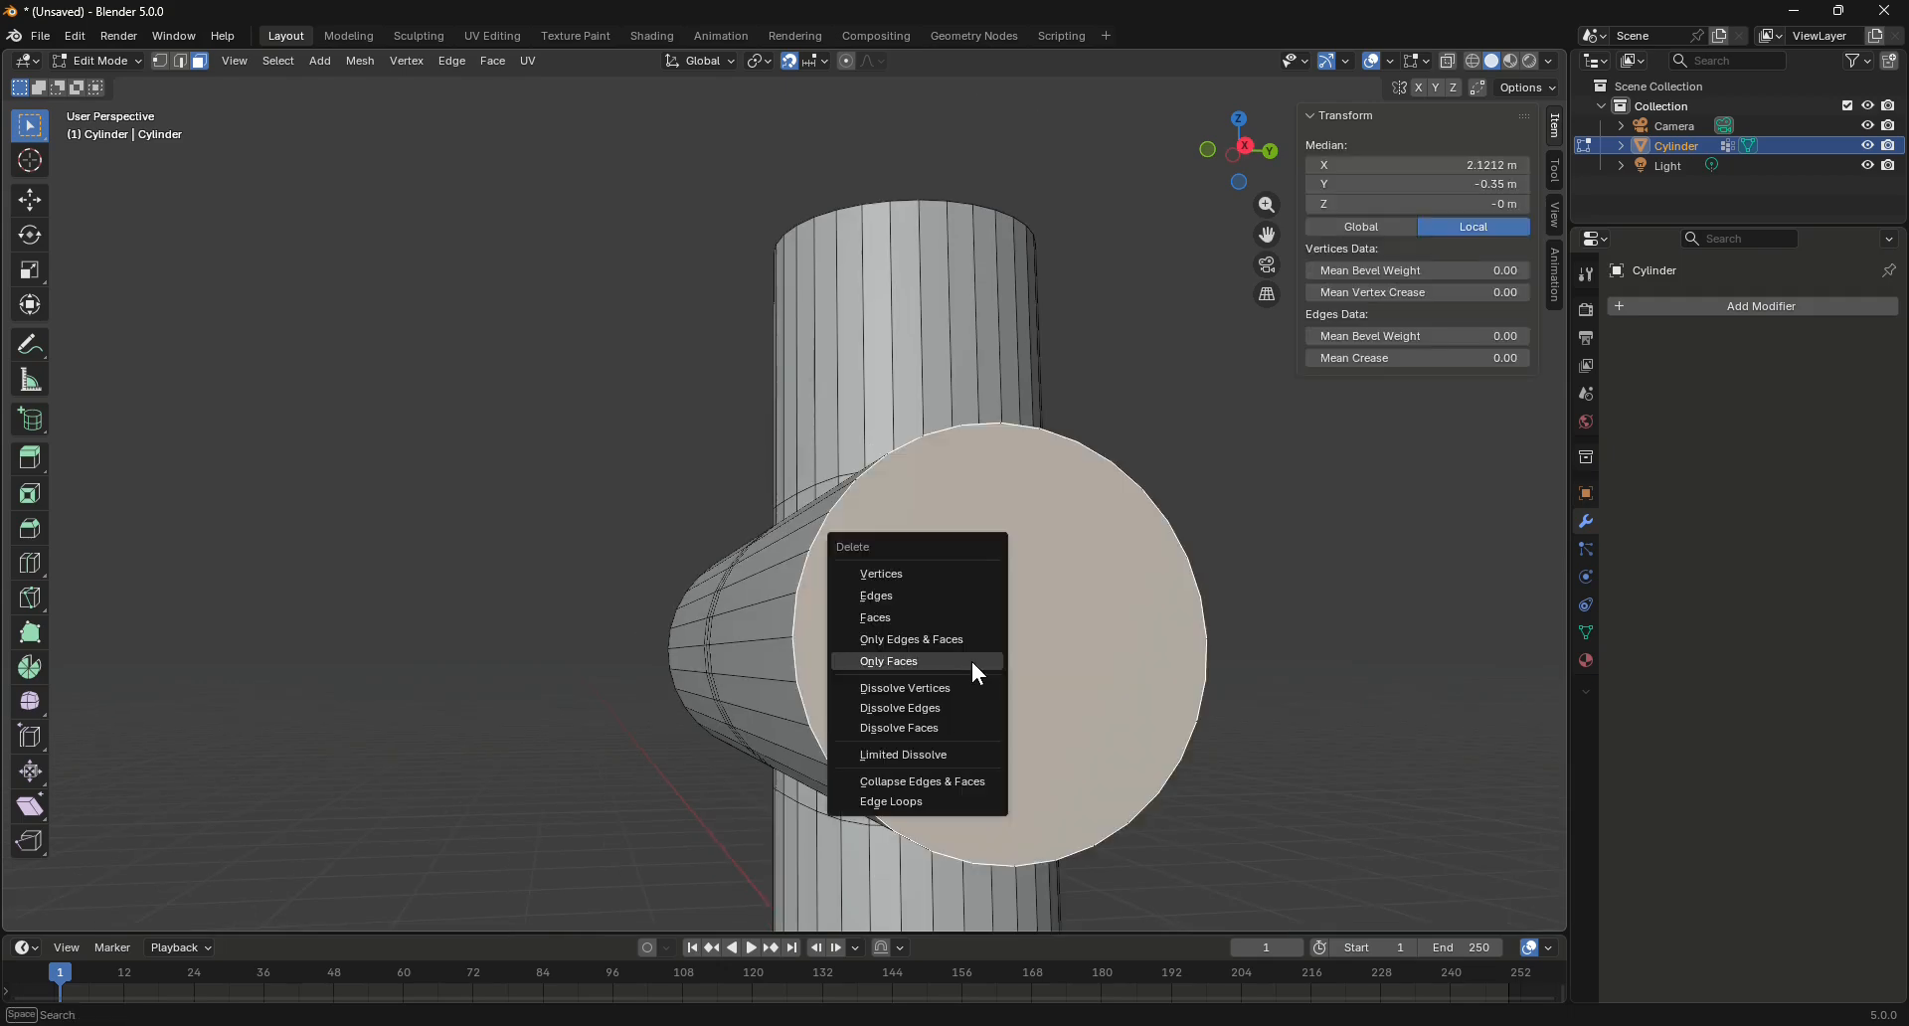
left_click(965, 664)
Delete the vertical cylinder's top end cap using the Only Faces option
left_click_drag(1249, 158, 1163, 238)
left_click(859, 689)
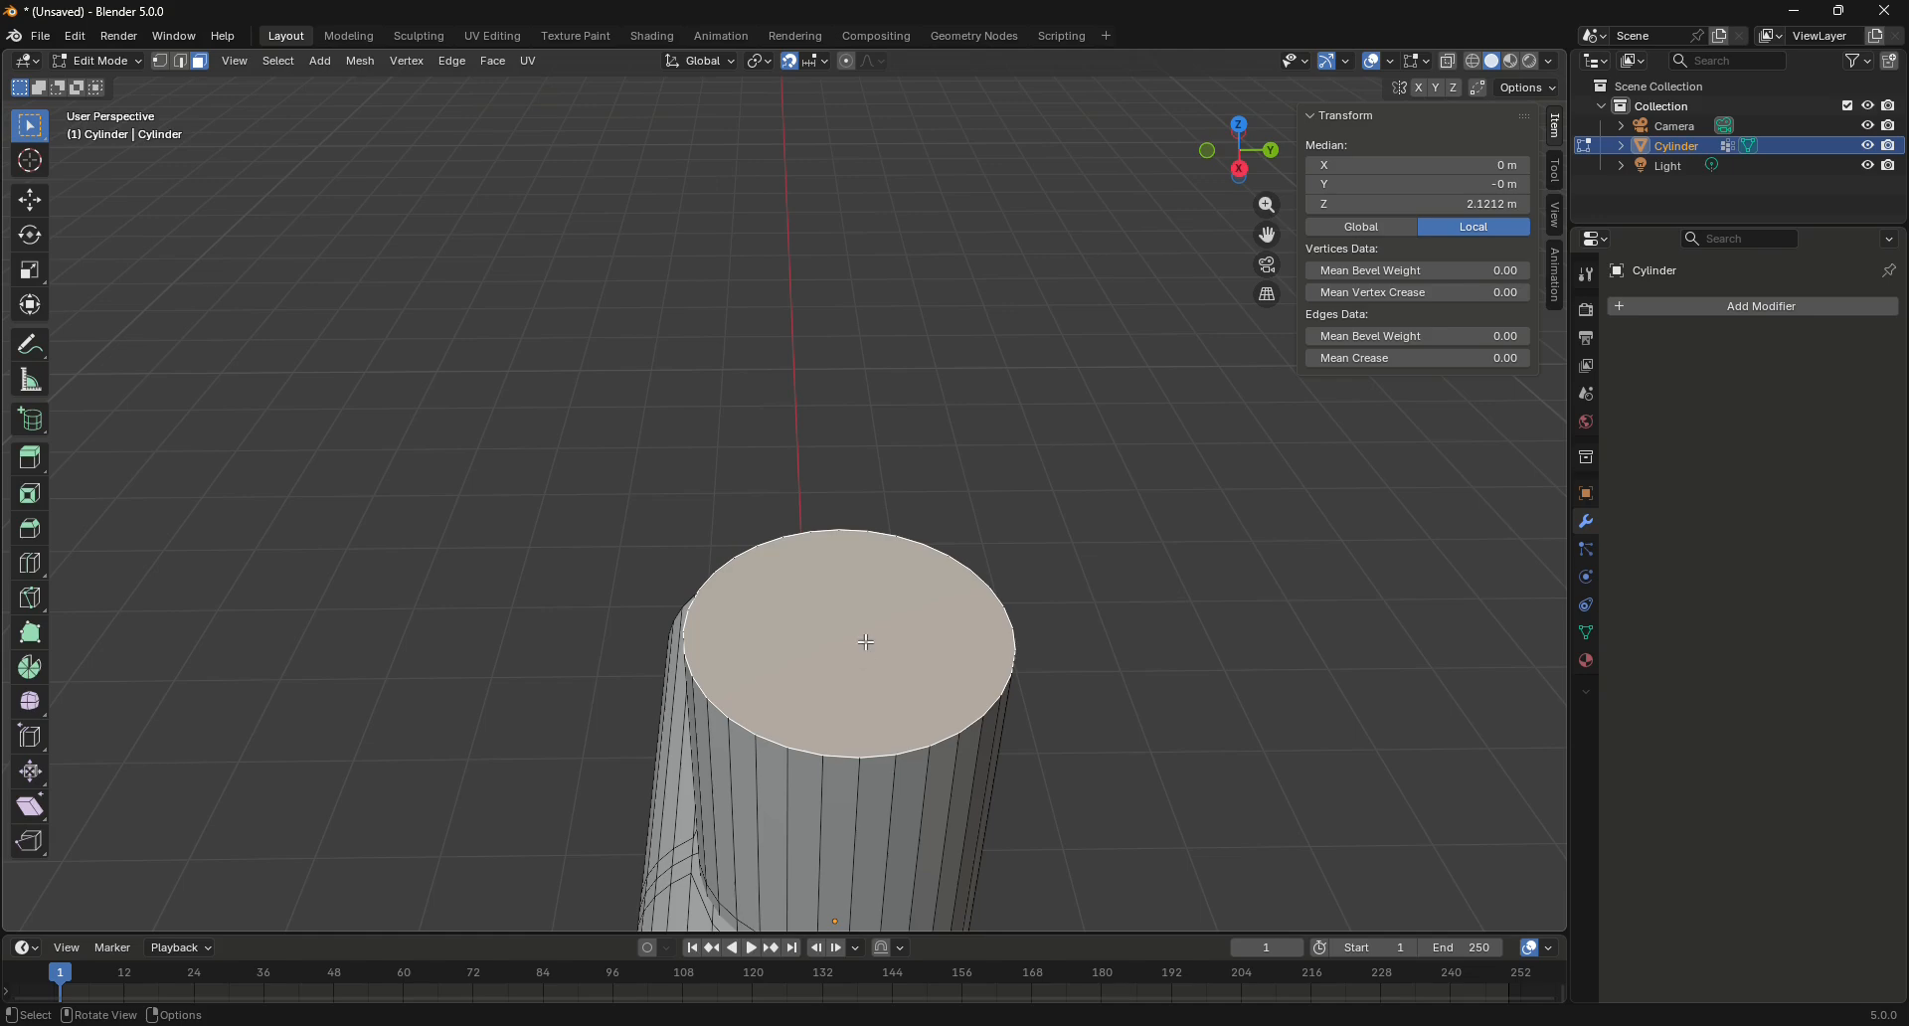
key("x")
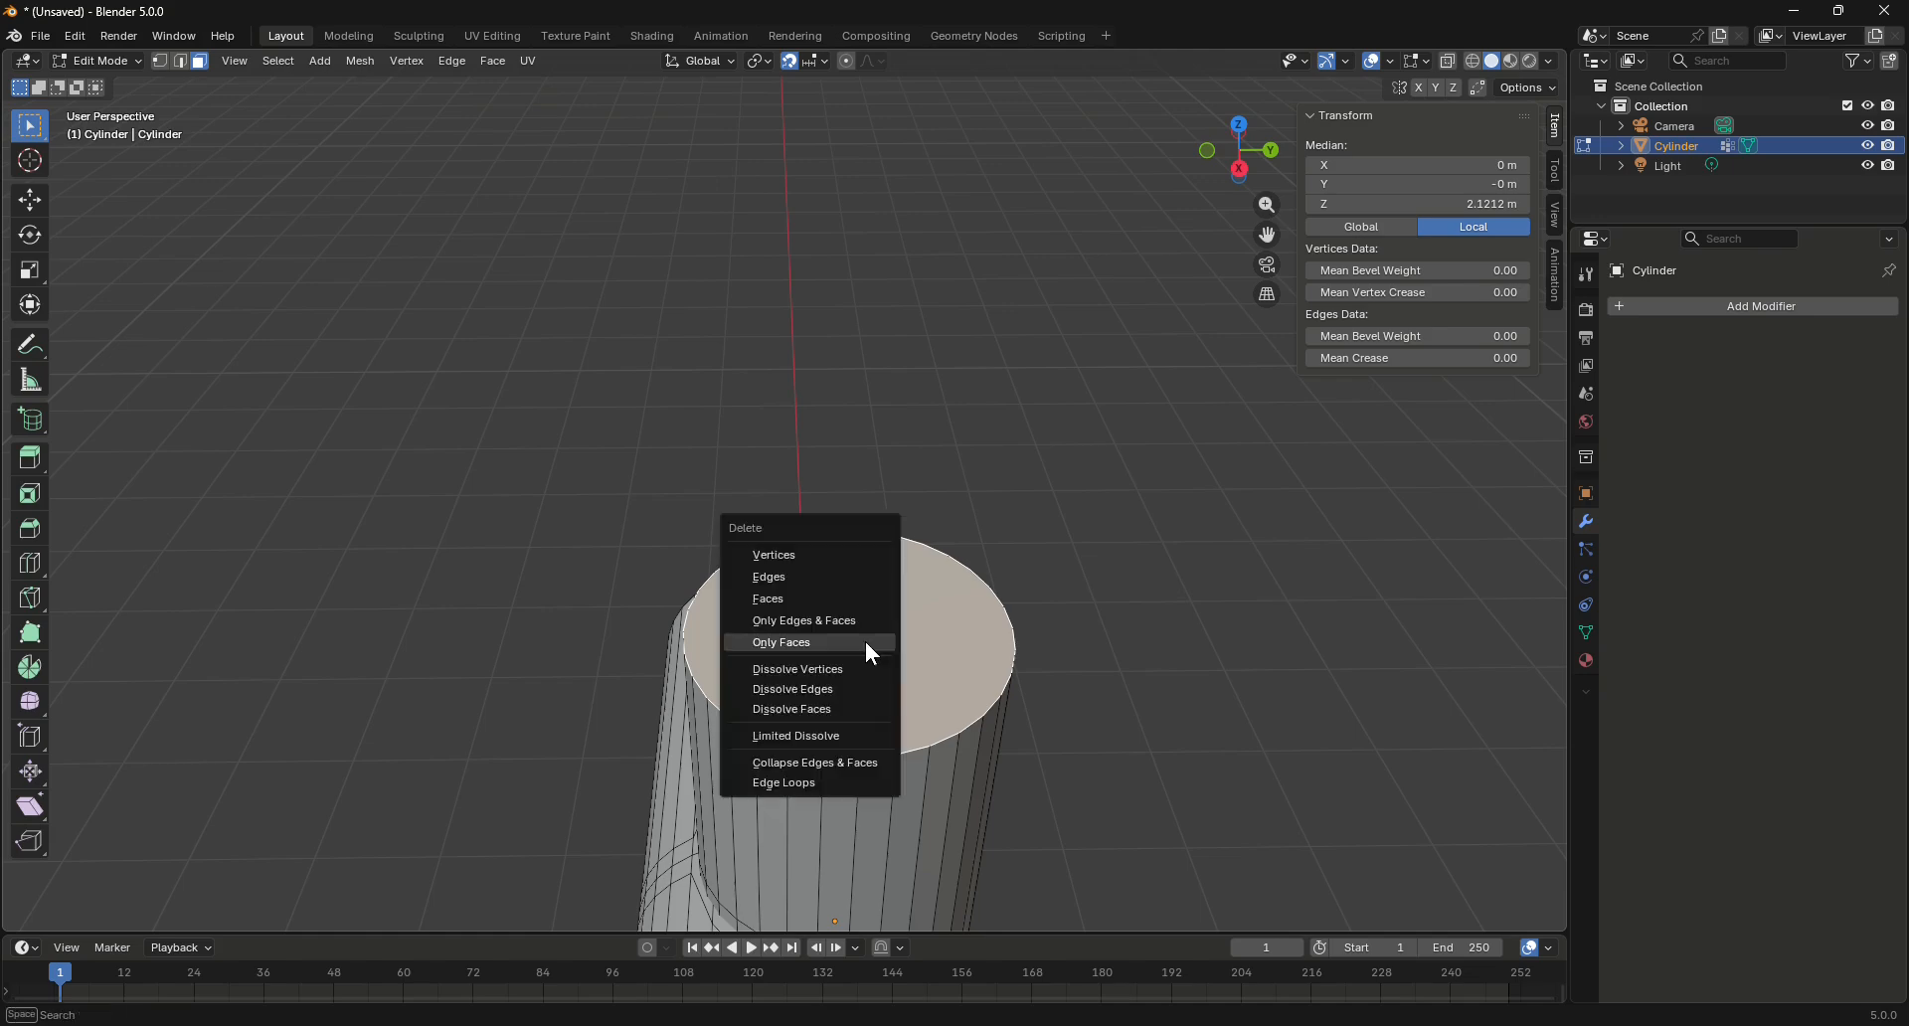
left_click(806, 648)
Delete the vertical cylinder's bottom end cap using the Only Faces option
left_click_drag(1233, 161, 1225, 54)
left_click(879, 522)
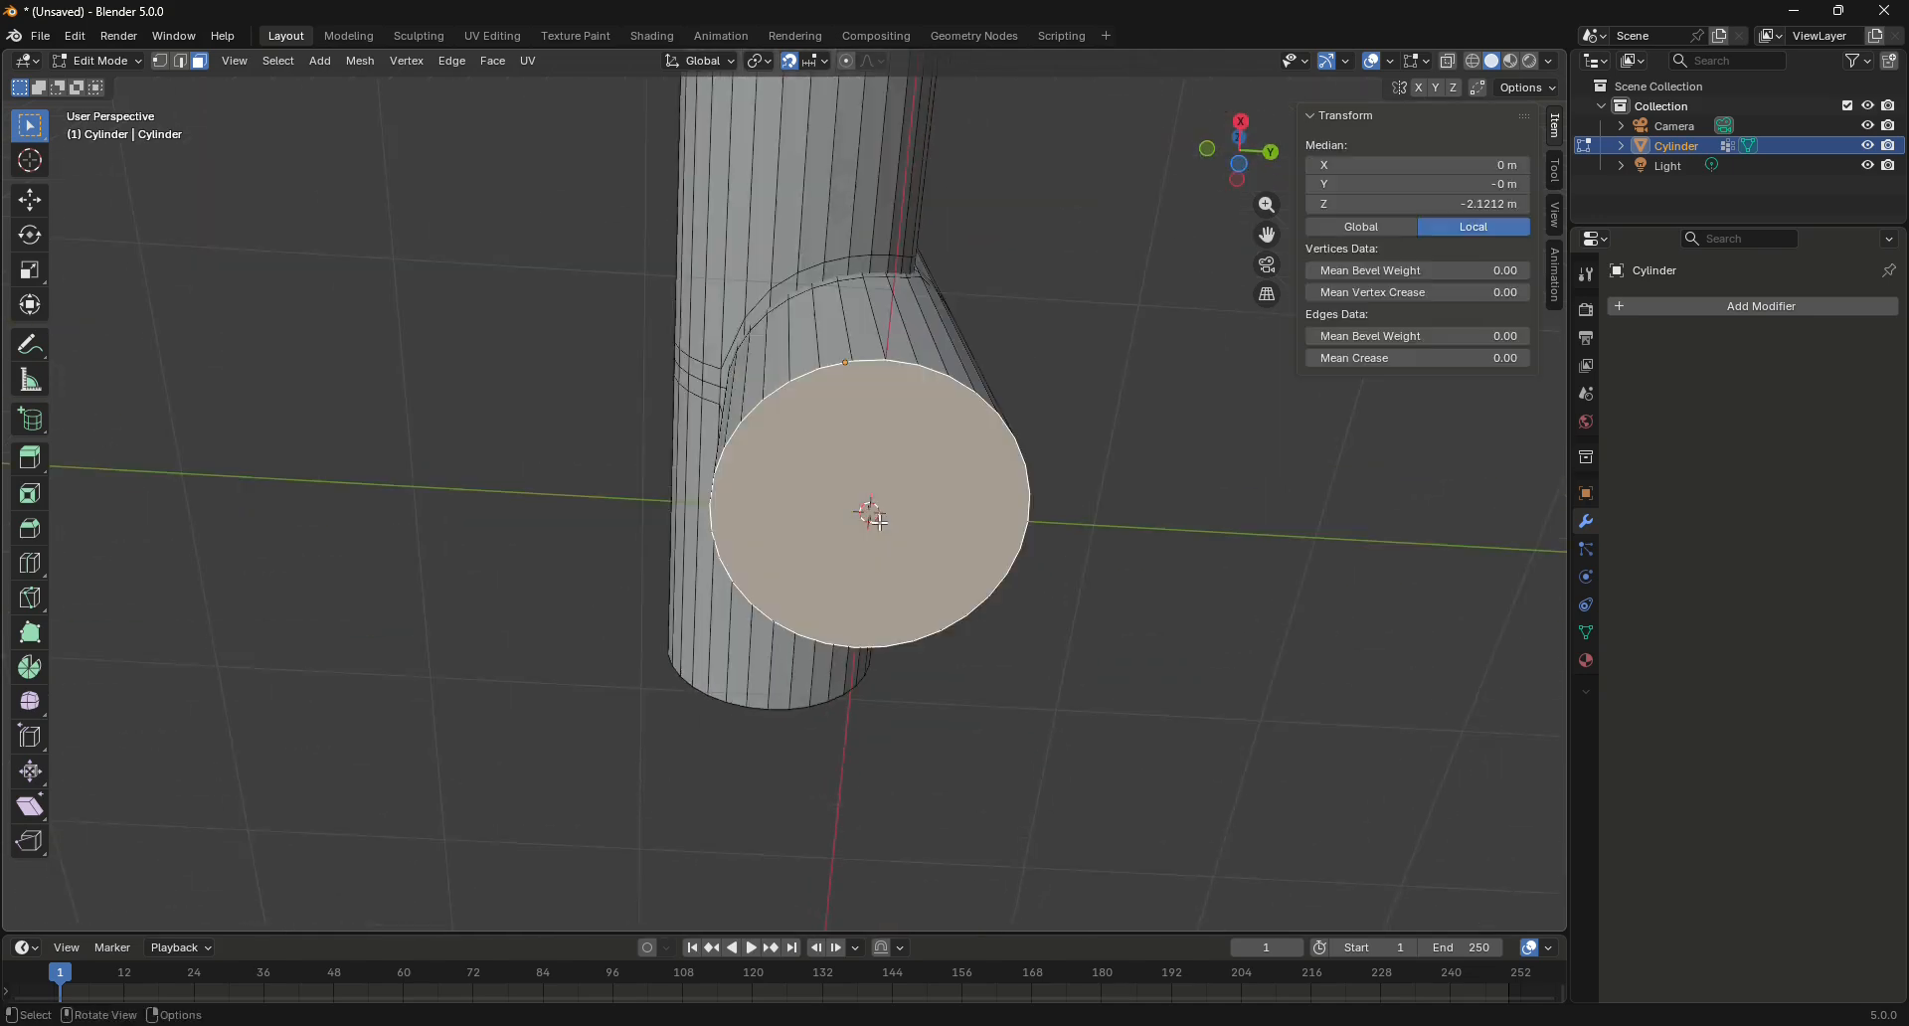
right_click(835, 477)
key("x")
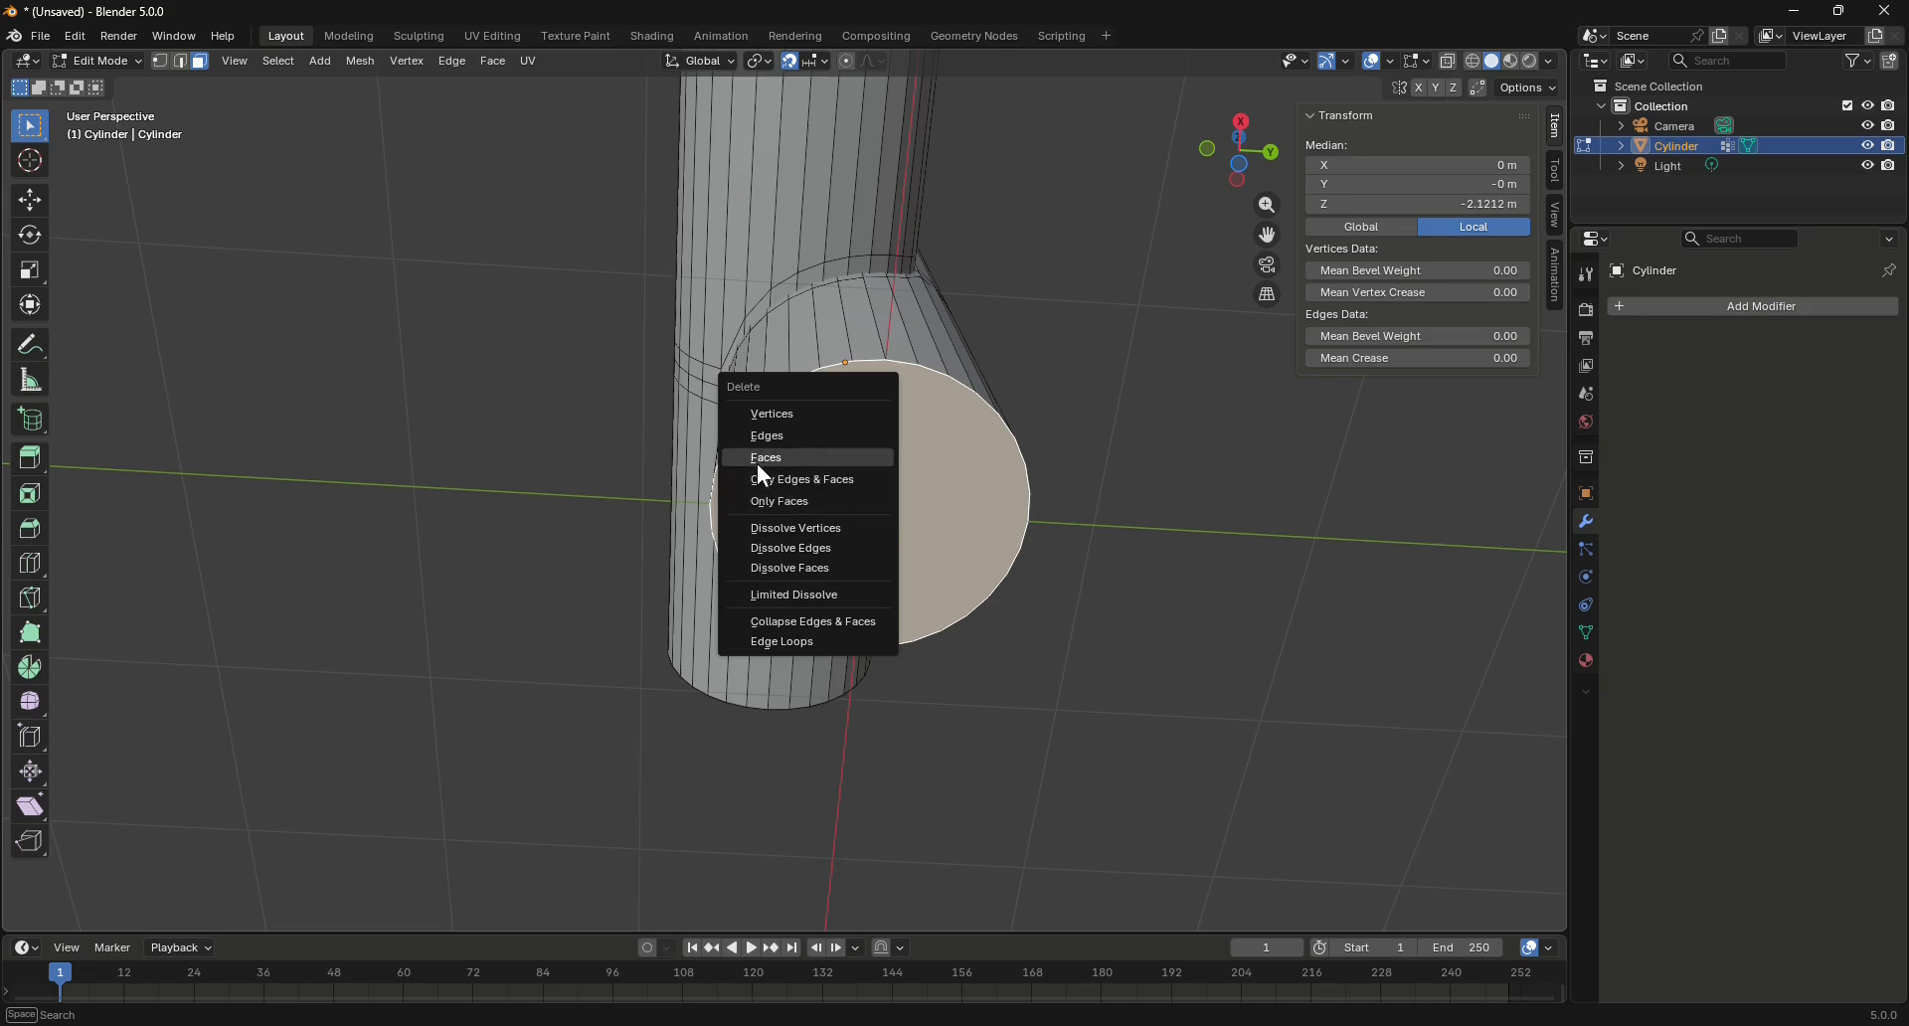
left_click(795, 505)
In face selection, box-select the central strips of the vertical cylinder's negative X wall inside the horizontal cylinder and delete those faces
scroll(907, 652, "up", 3)
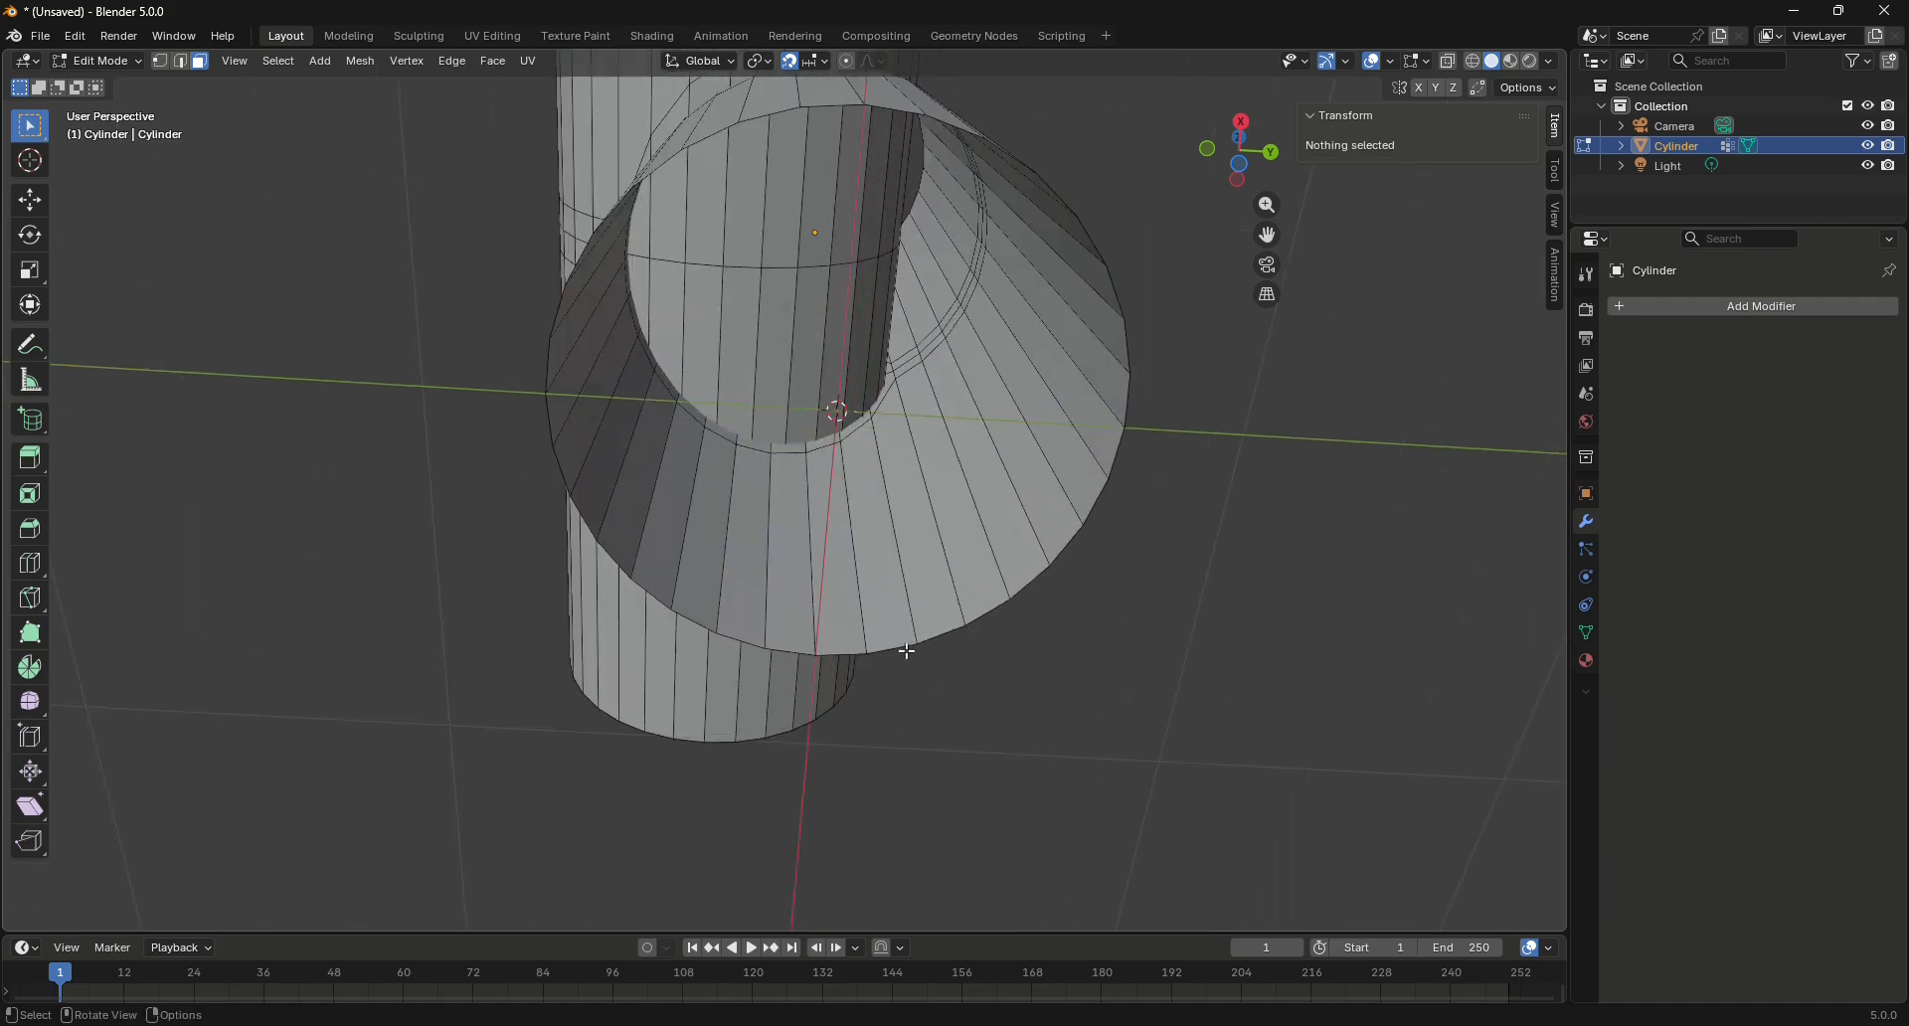
left_click_drag(1249, 163, 1151, 254)
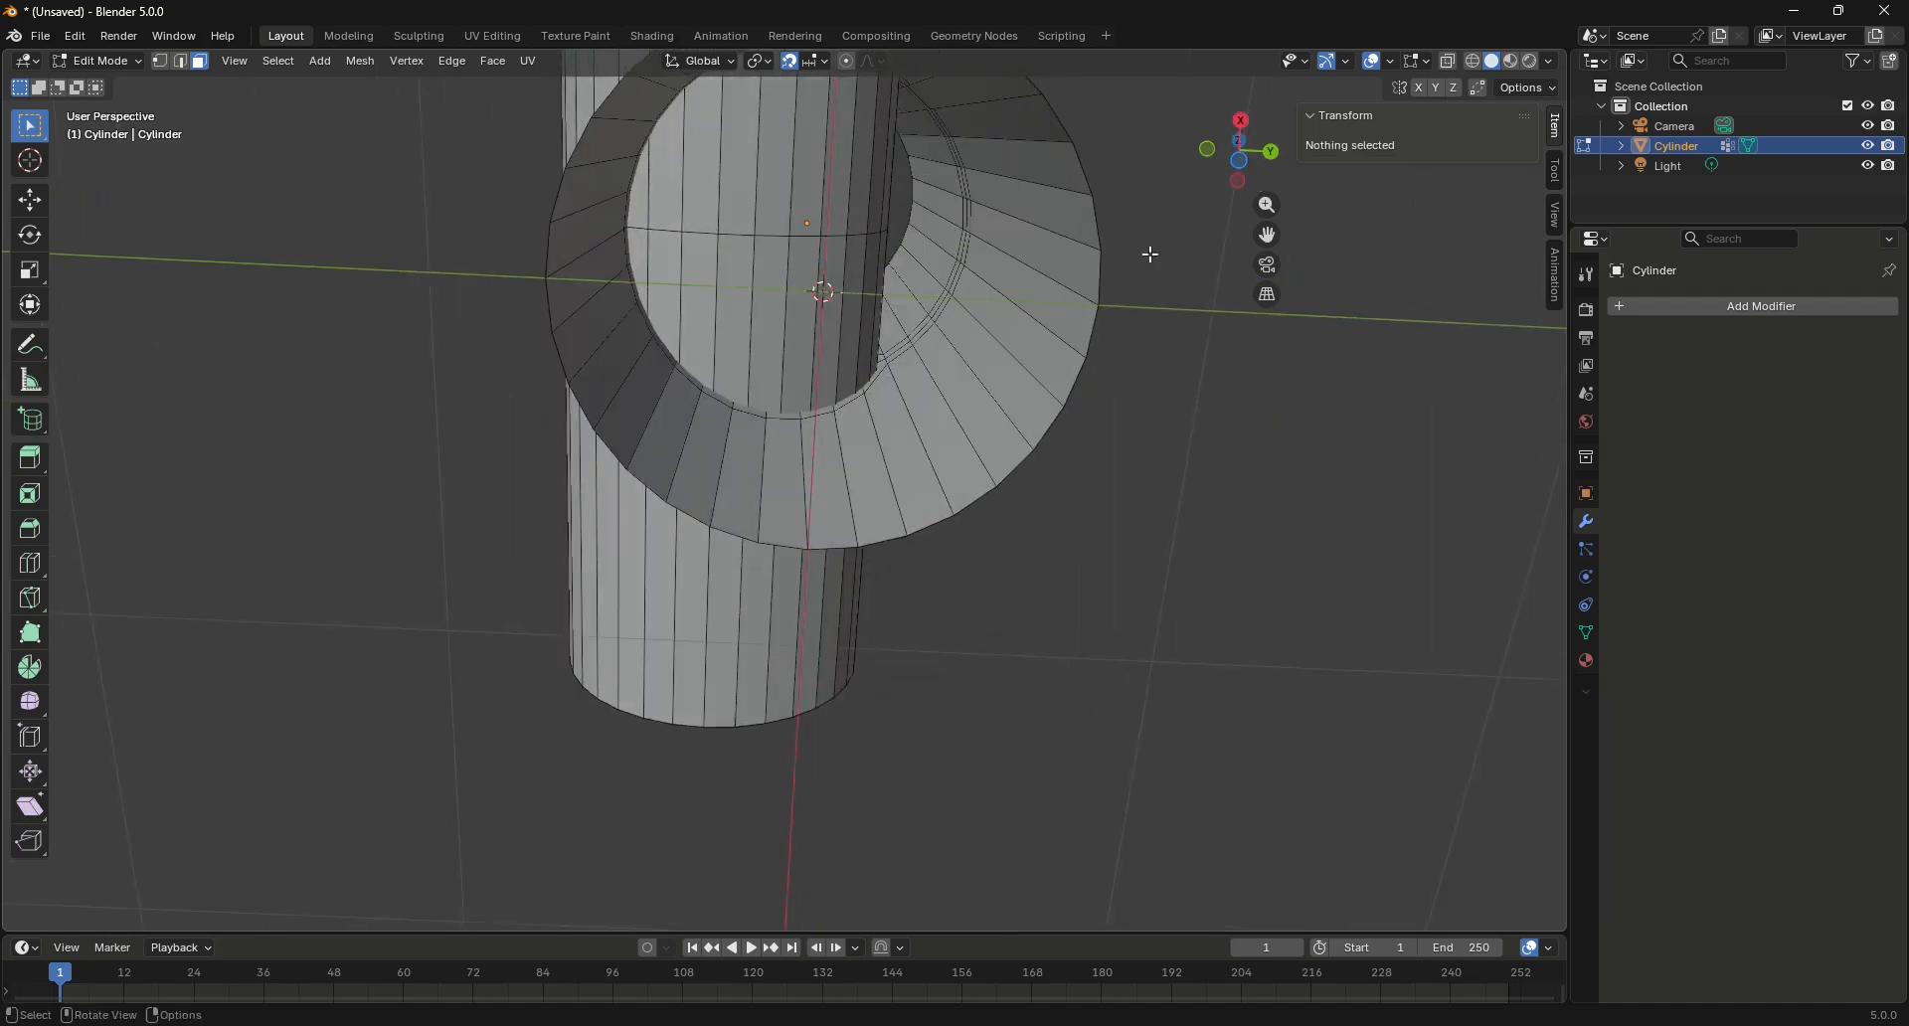
mouse_move(1237, 149)
left_mouse_down()
mouse_move(1218, 248)
mouse_move(1233, 159)
mouse_move(1432, 165)
mouse_move(1308, 196)
mouse_move(1327, 256)
mouse_move(1402, 282)
mouse_move(1464, 167)
mouse_move(1556, 224)
mouse_move(1519, 179)
mouse_move(1237, 158)
left_mouse_up()
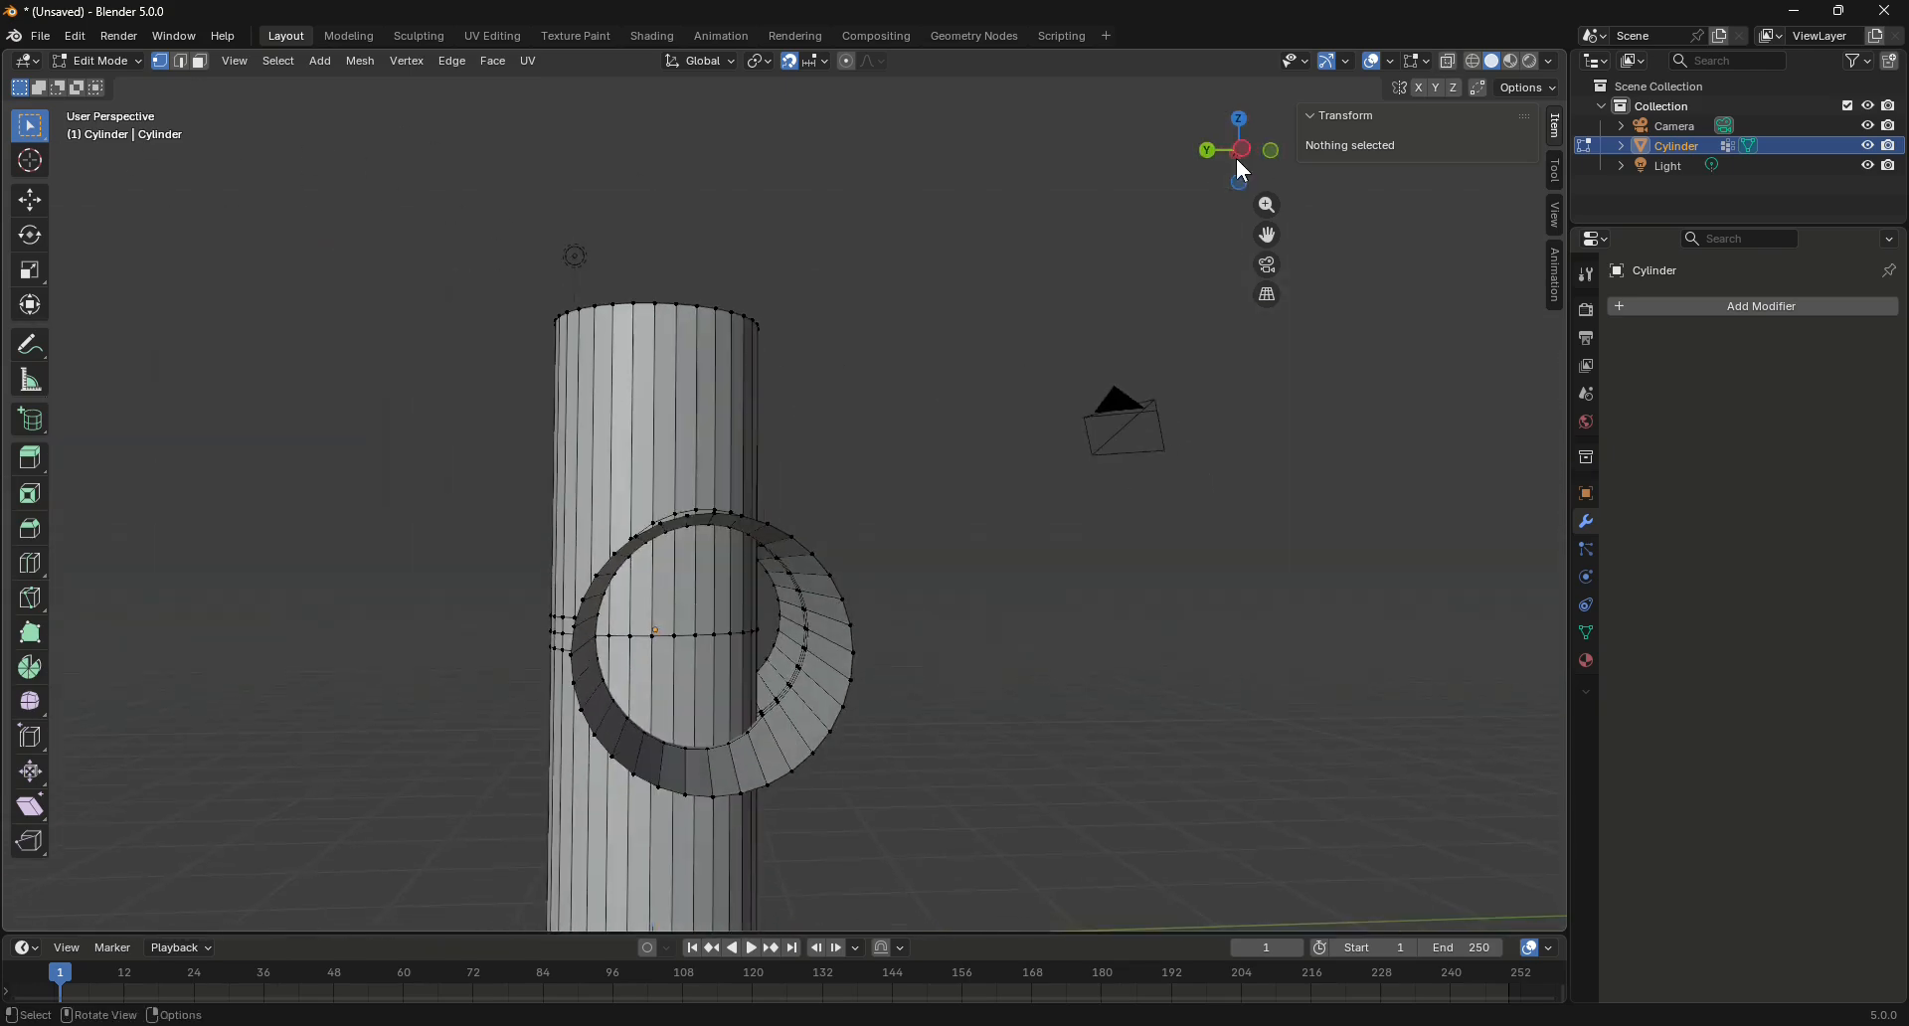
scroll(686, 636, "up", 6)
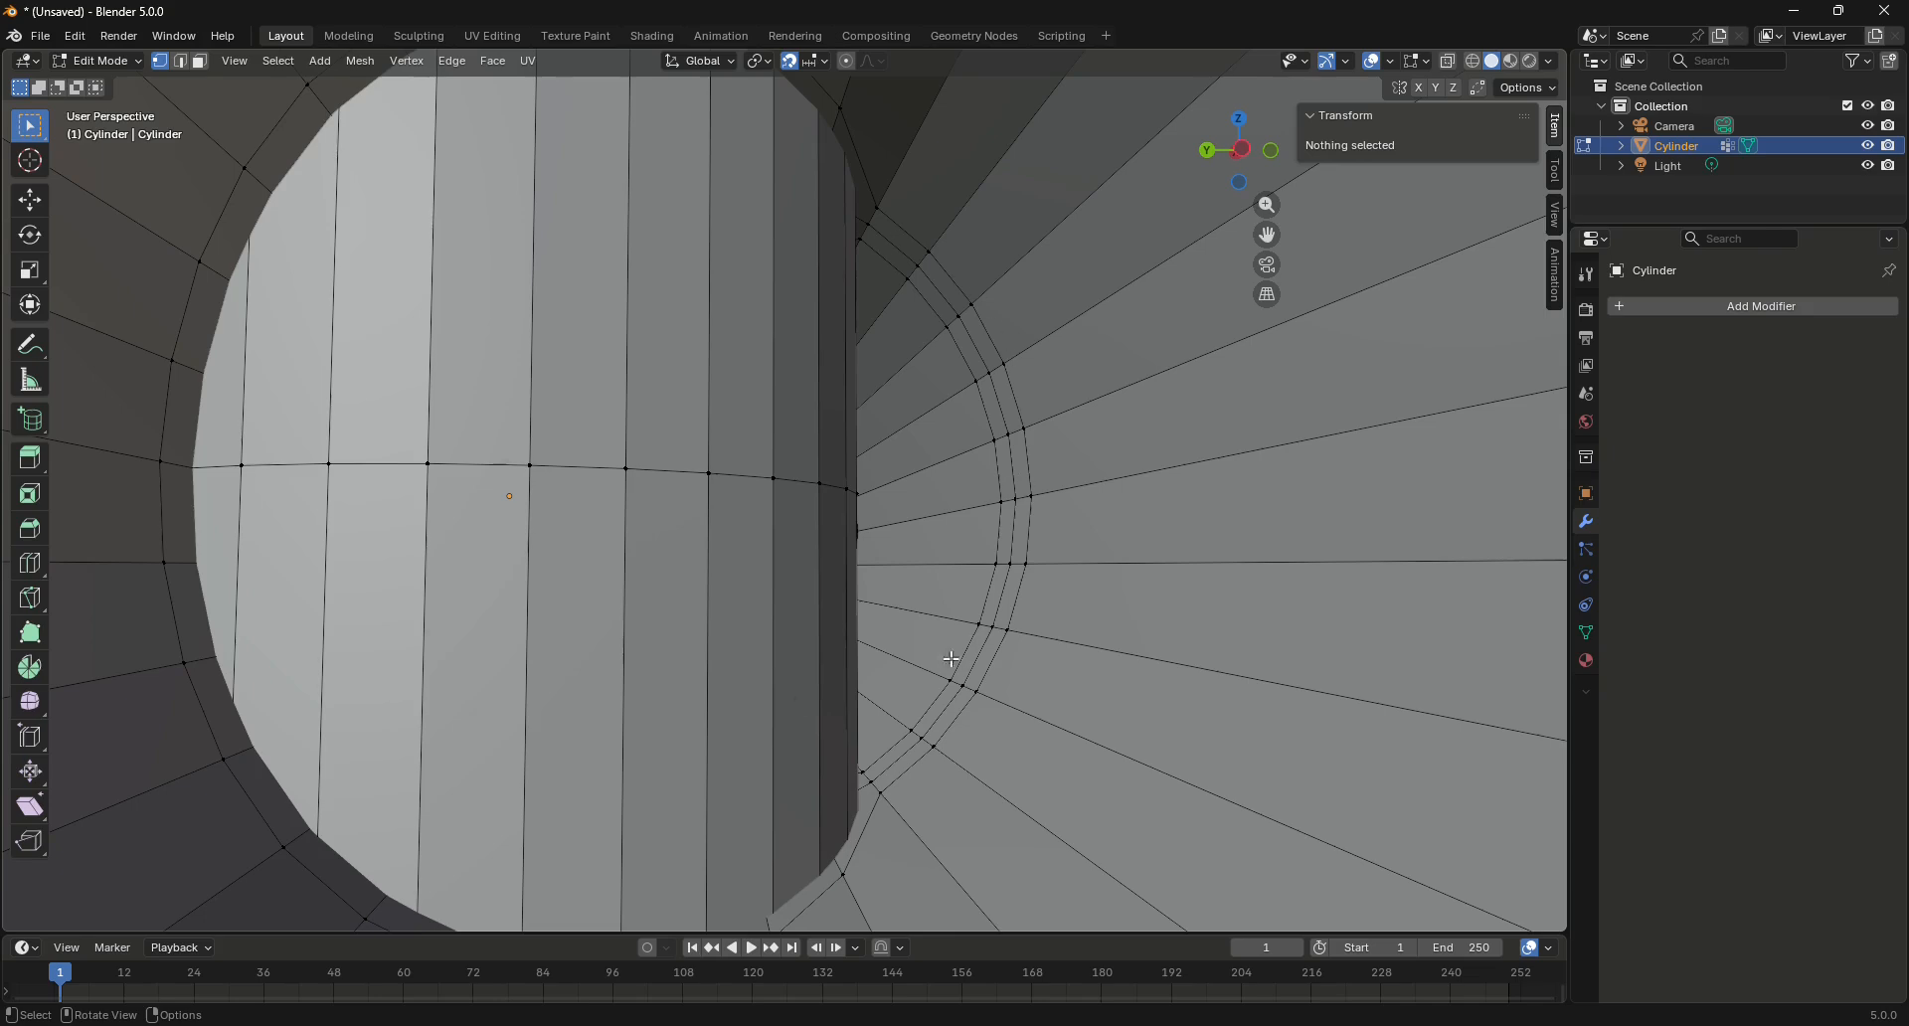
scroll(951, 660, "down", 2)
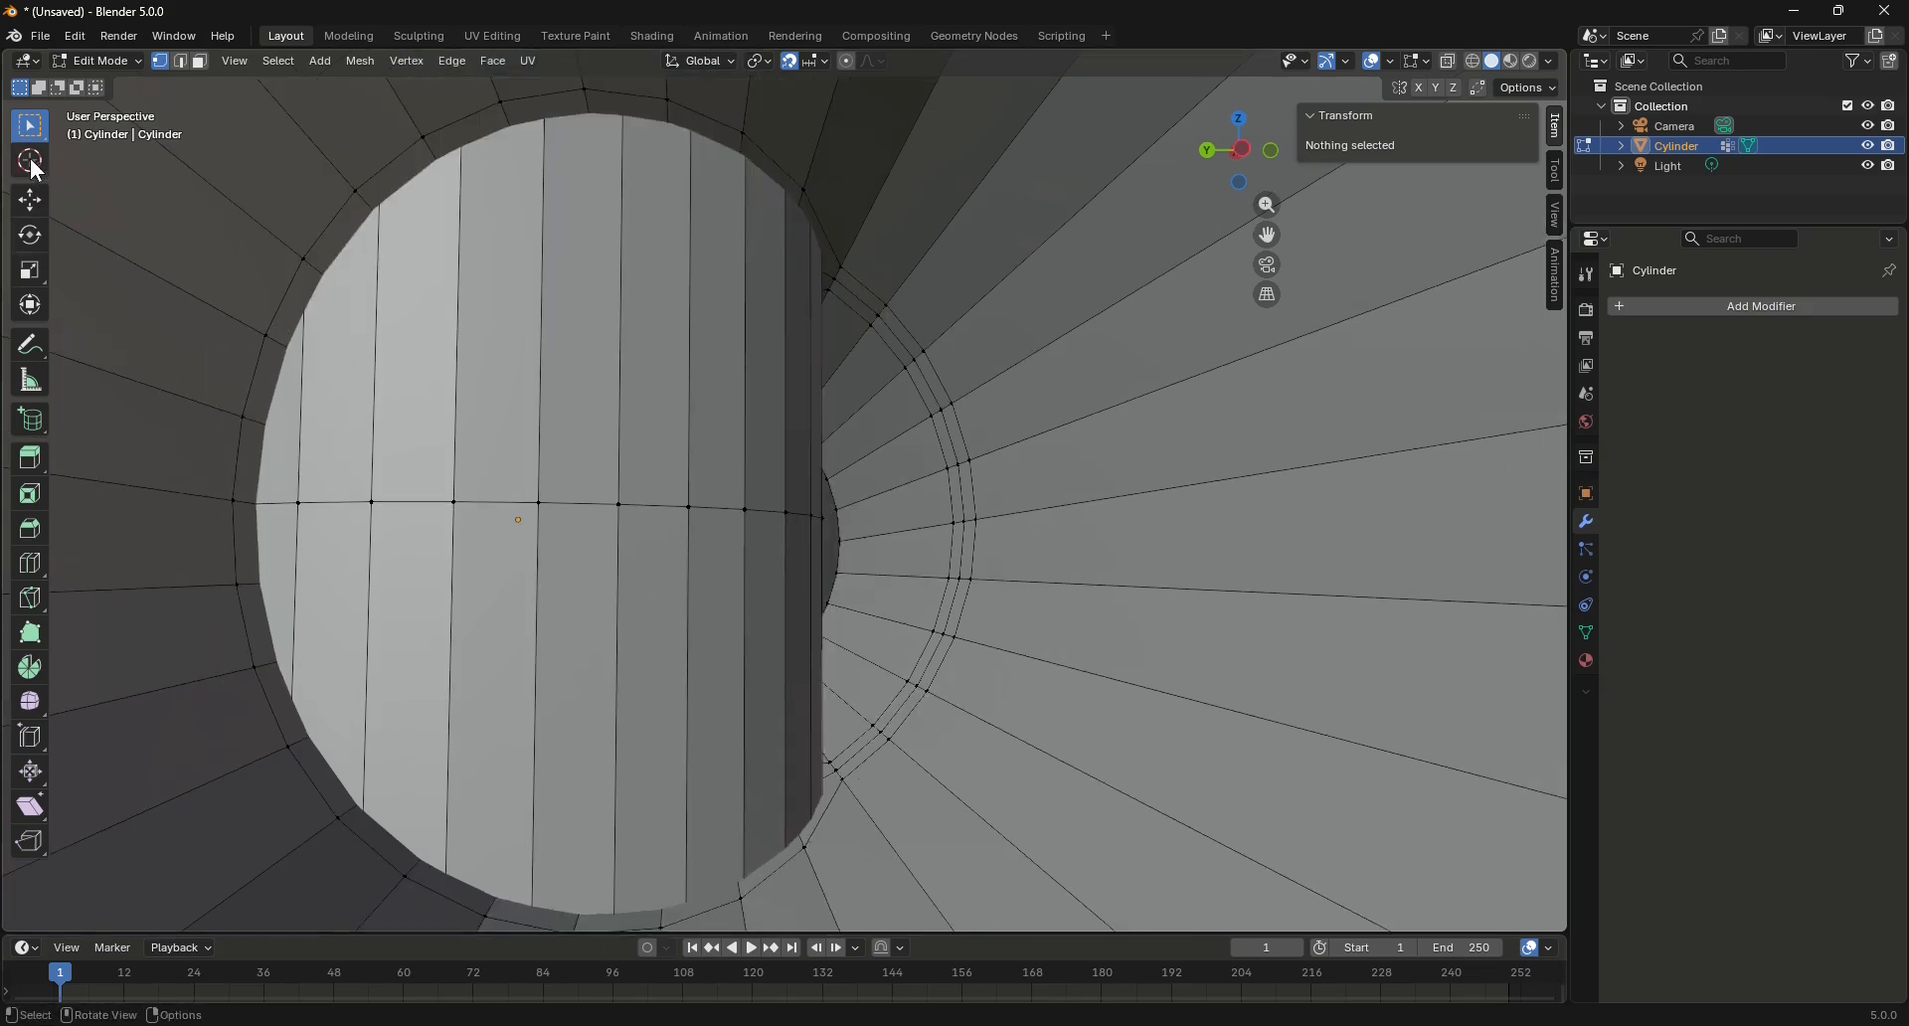
left_click(200, 61)
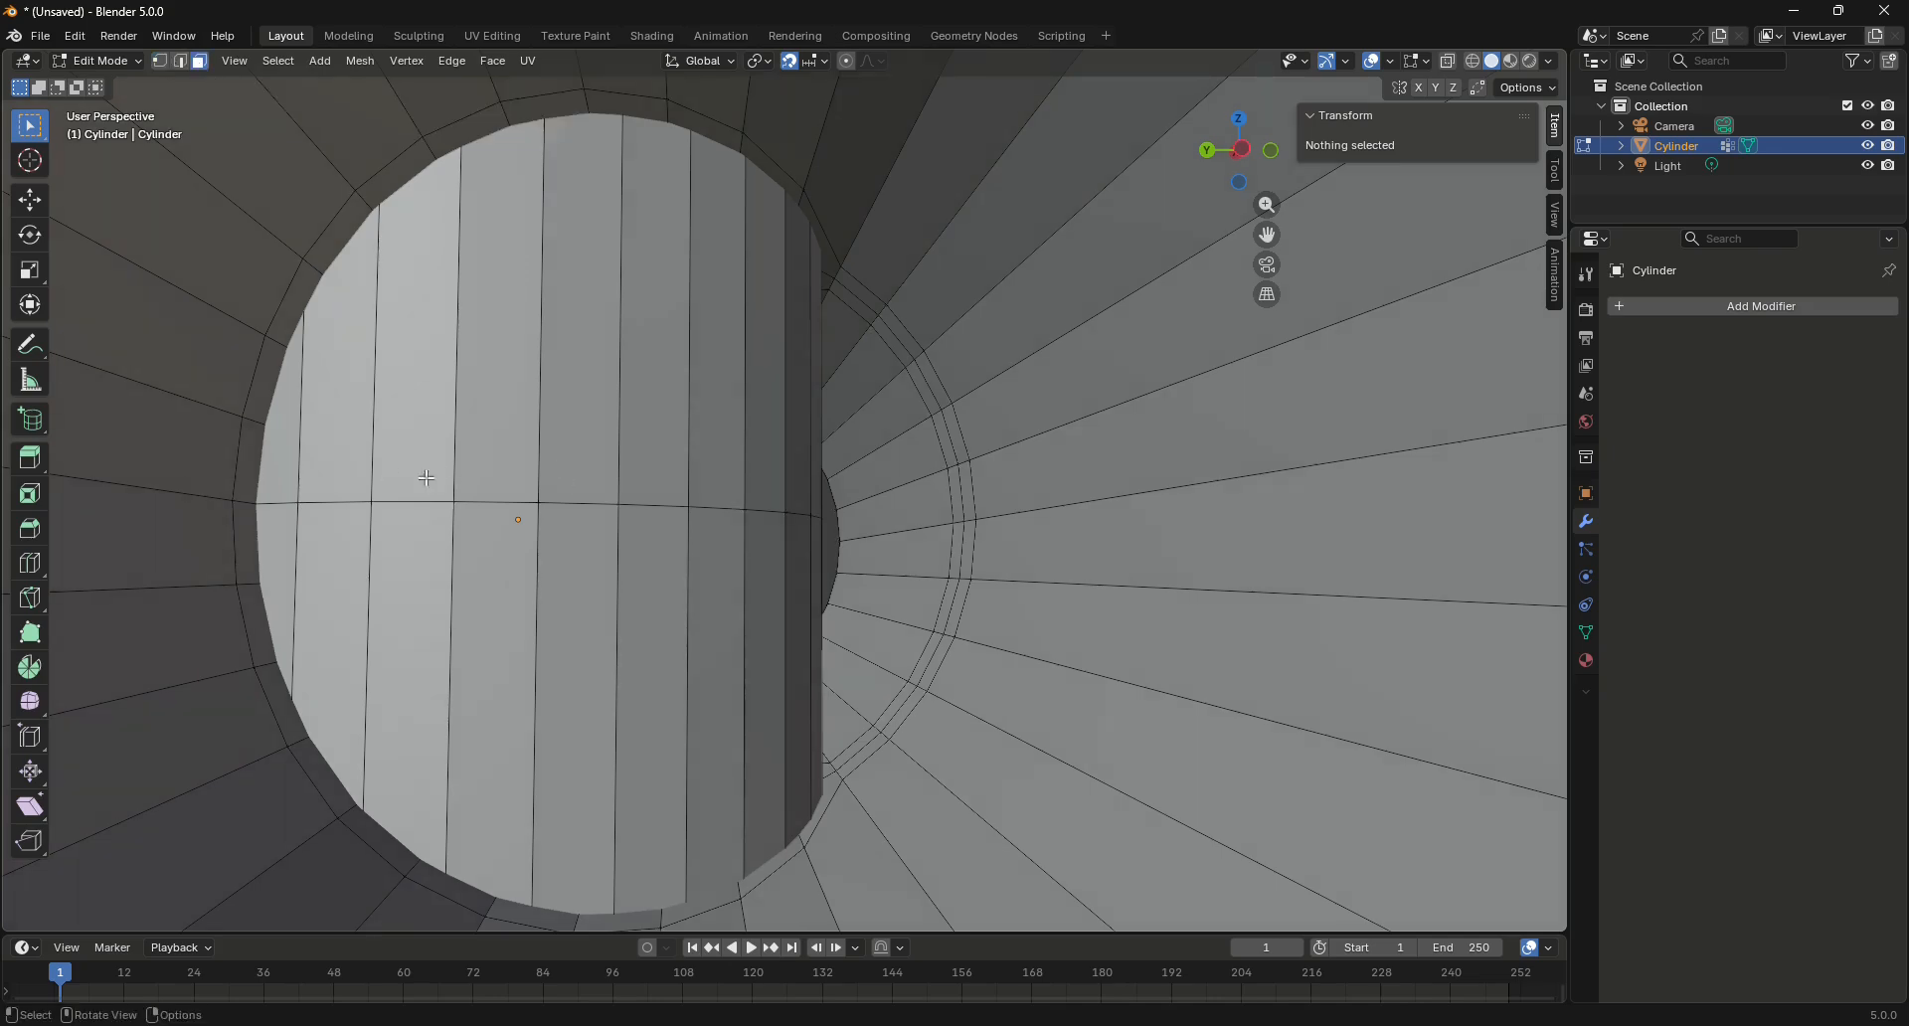
left_click_drag(428, 421, 763, 611)
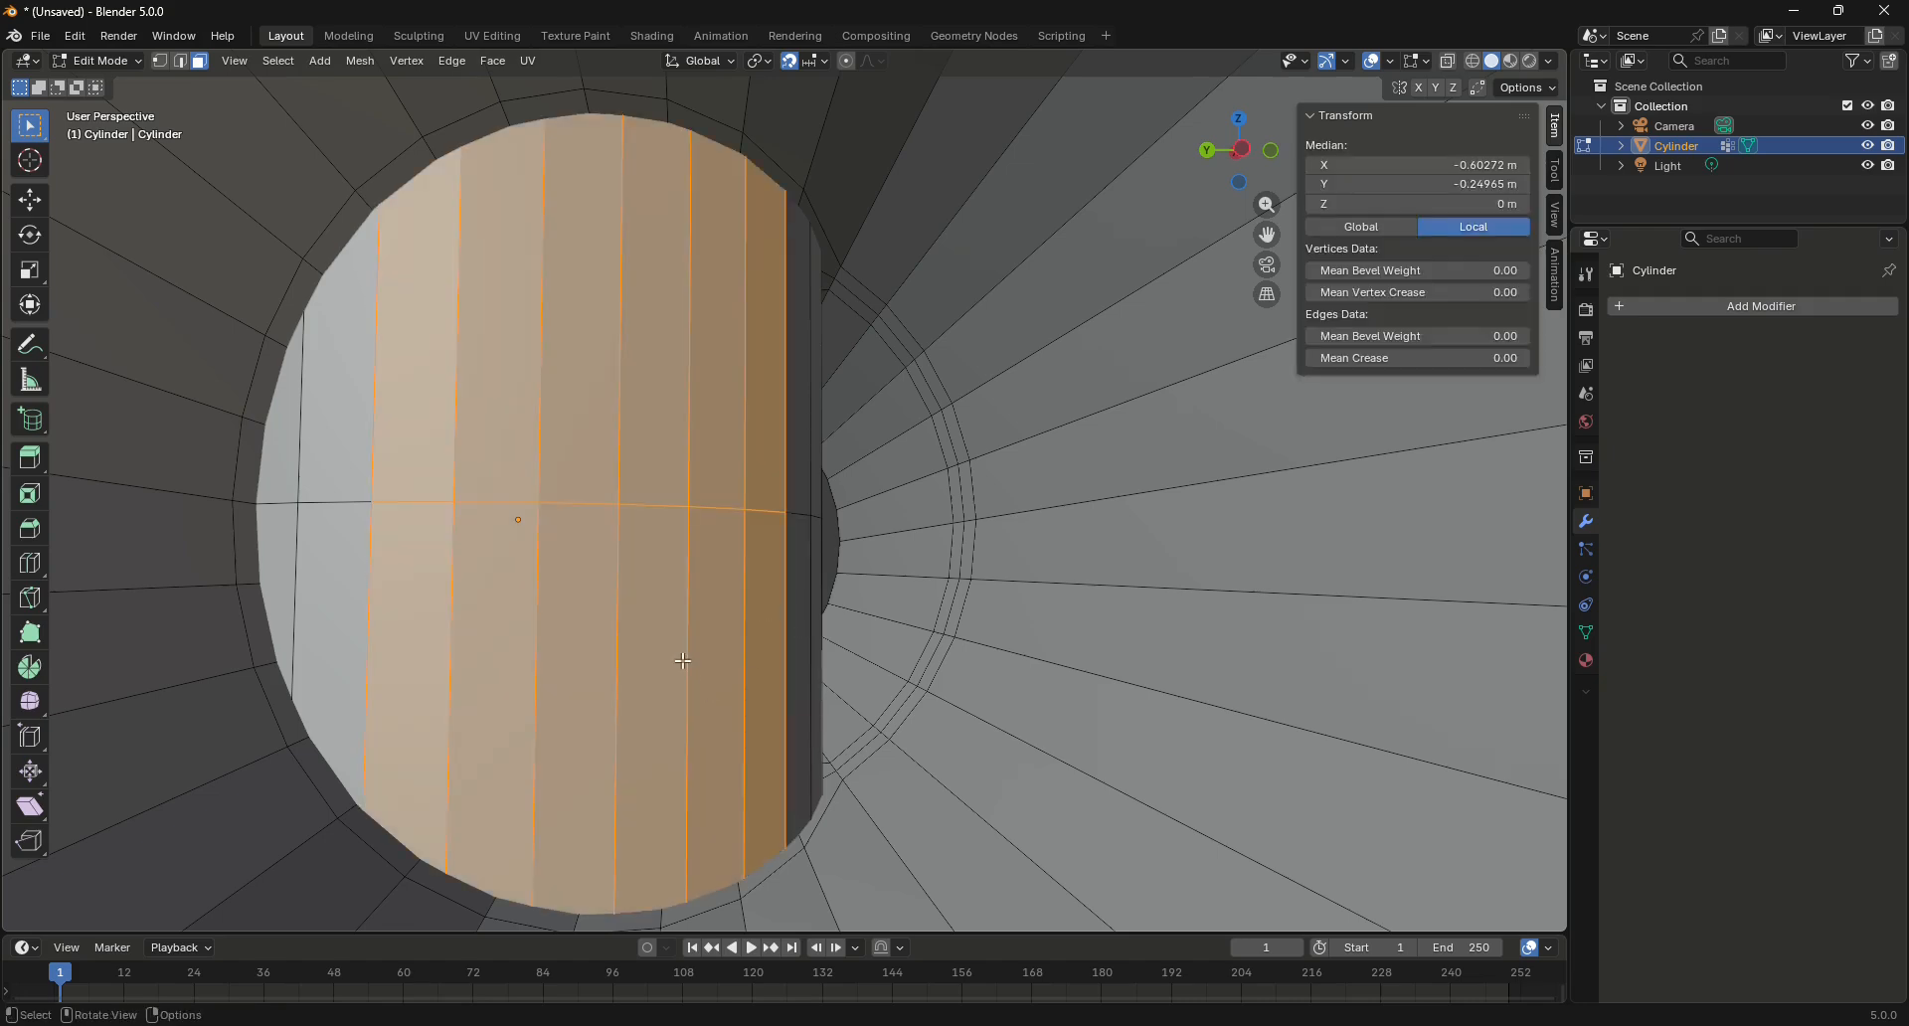
right_click(601, 562)
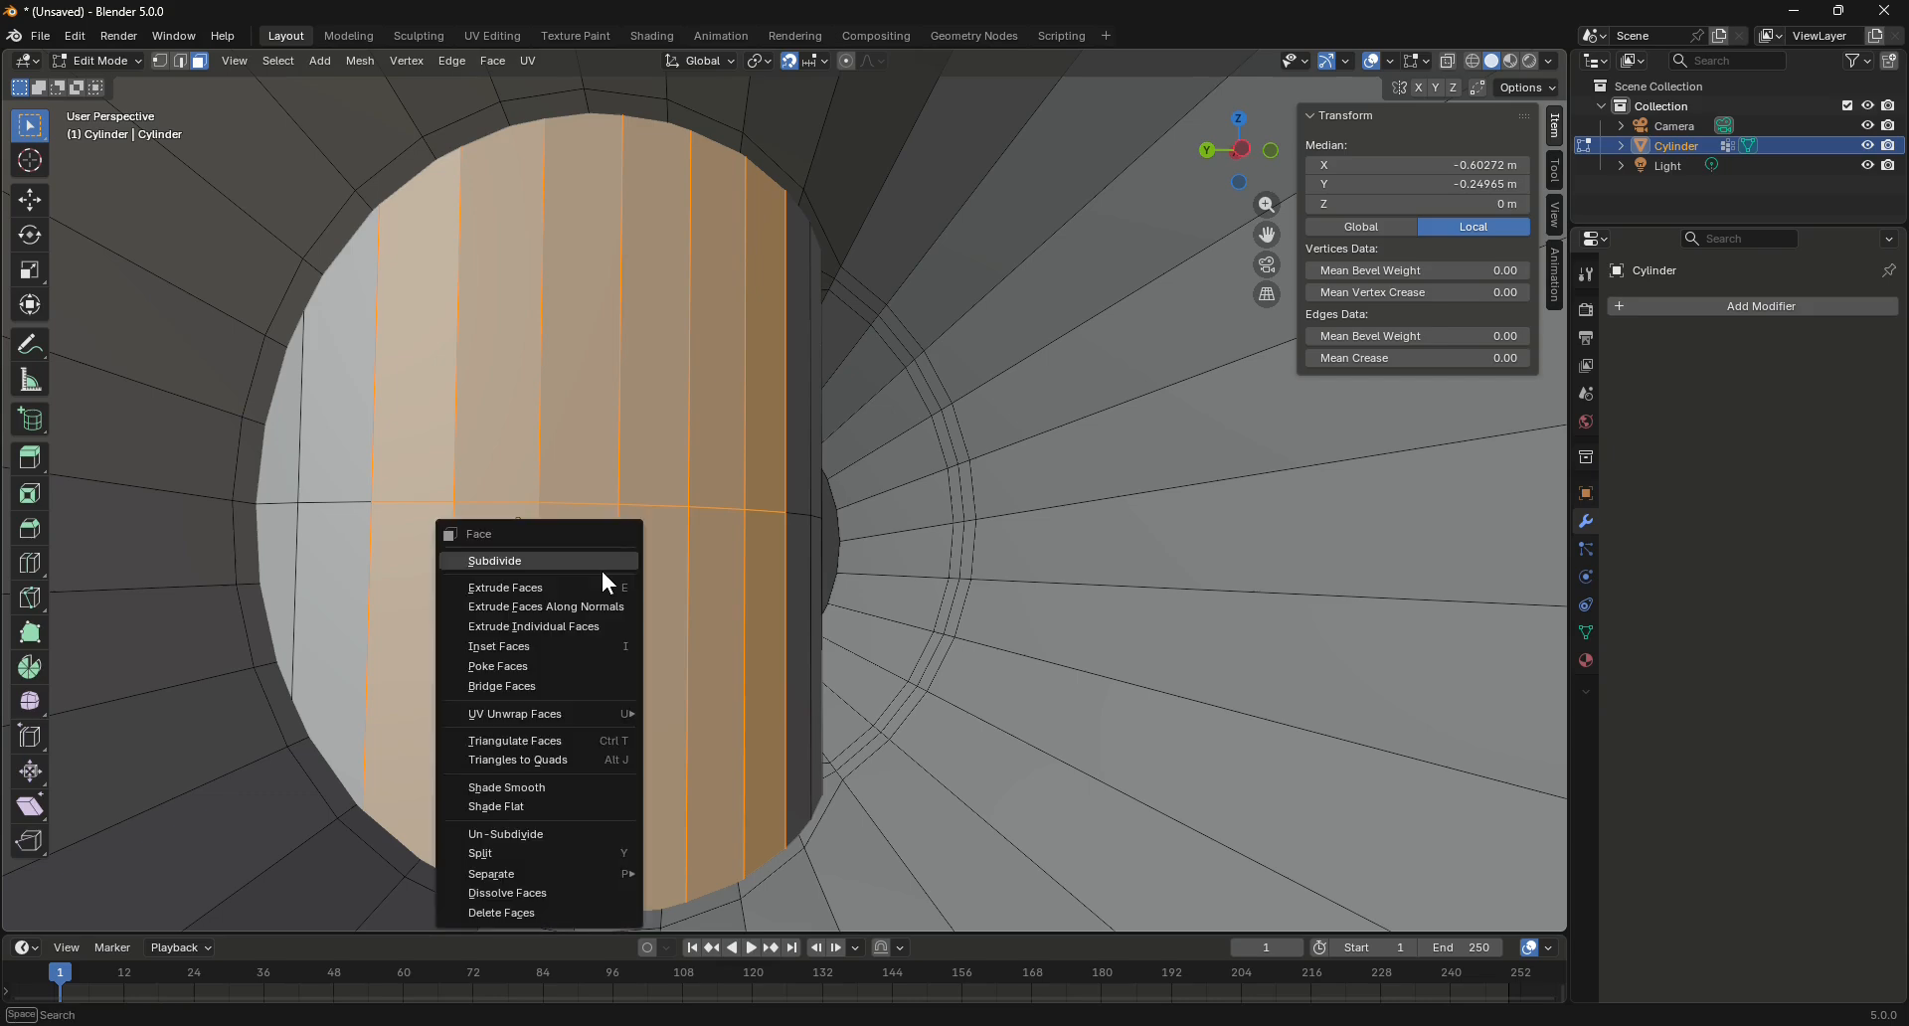
left_click(540, 910)
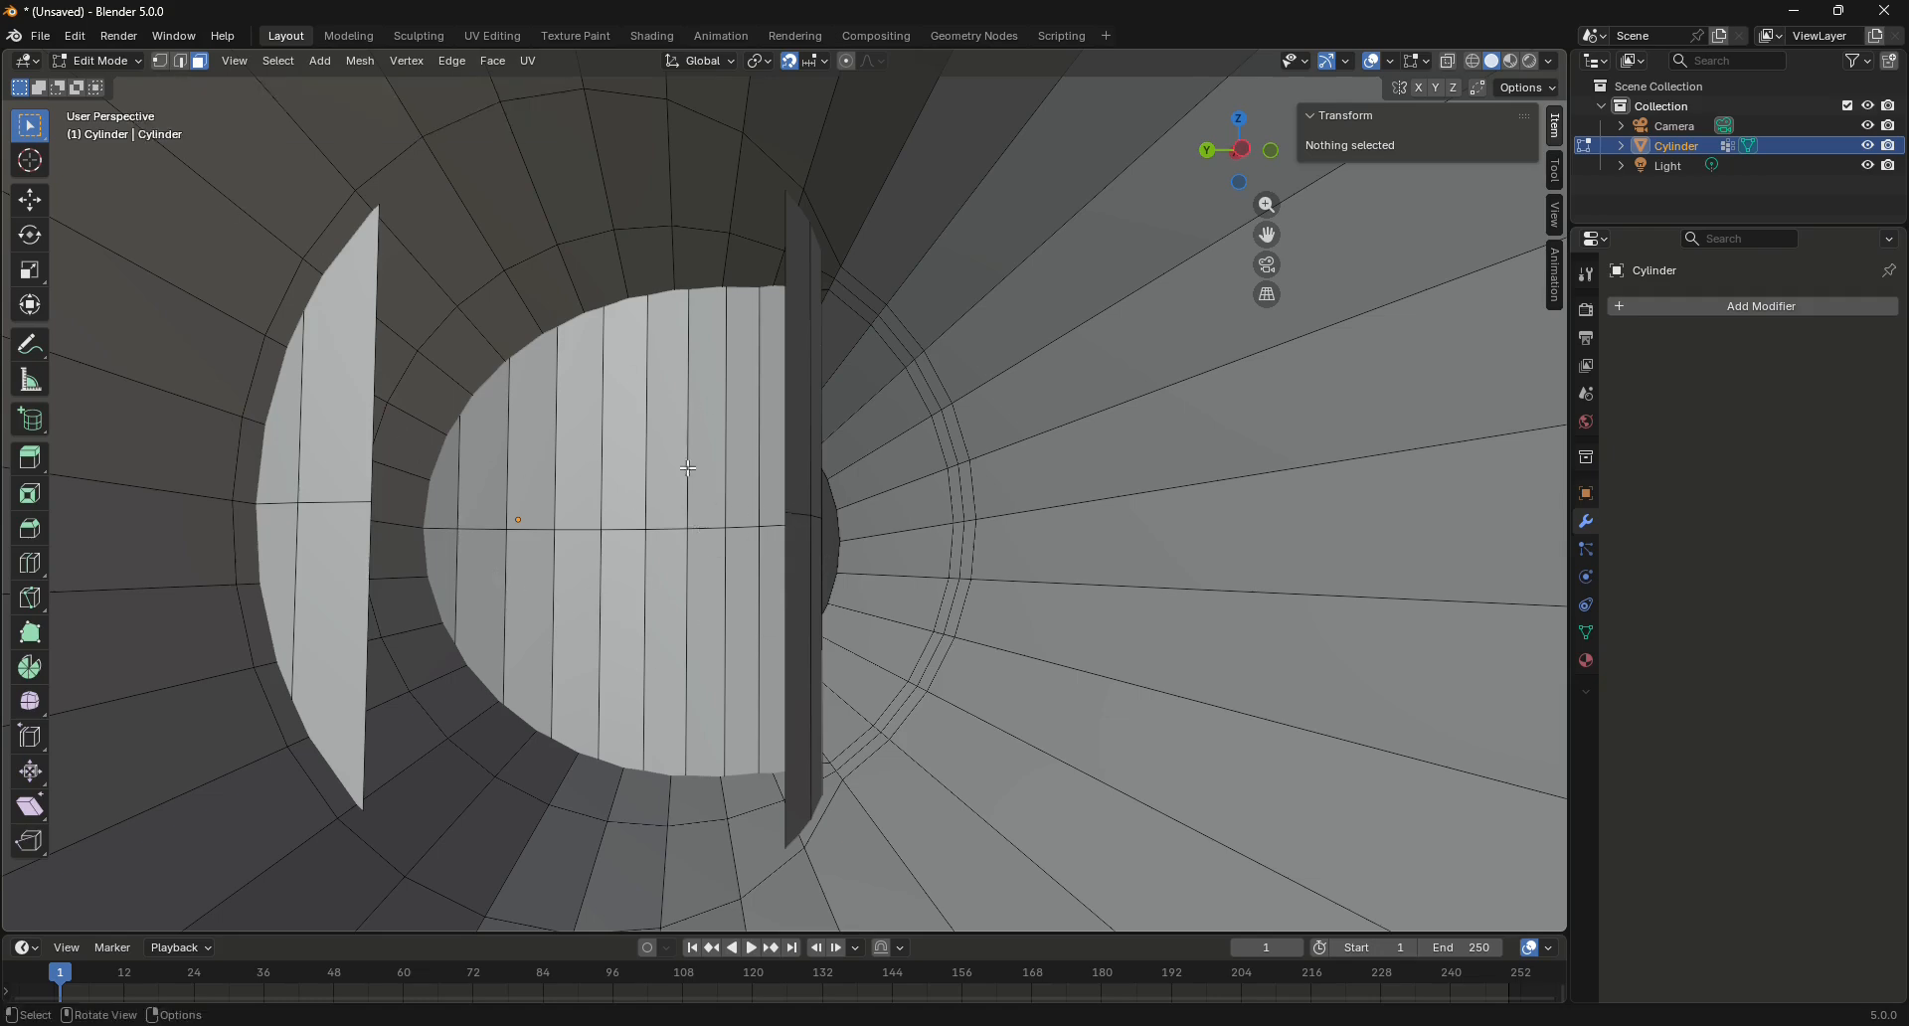
Try deleting three strips of the vertical cylinder's positive X wall inside the pipe with Only Faces, and undo the deletion
left_click(159, 62)
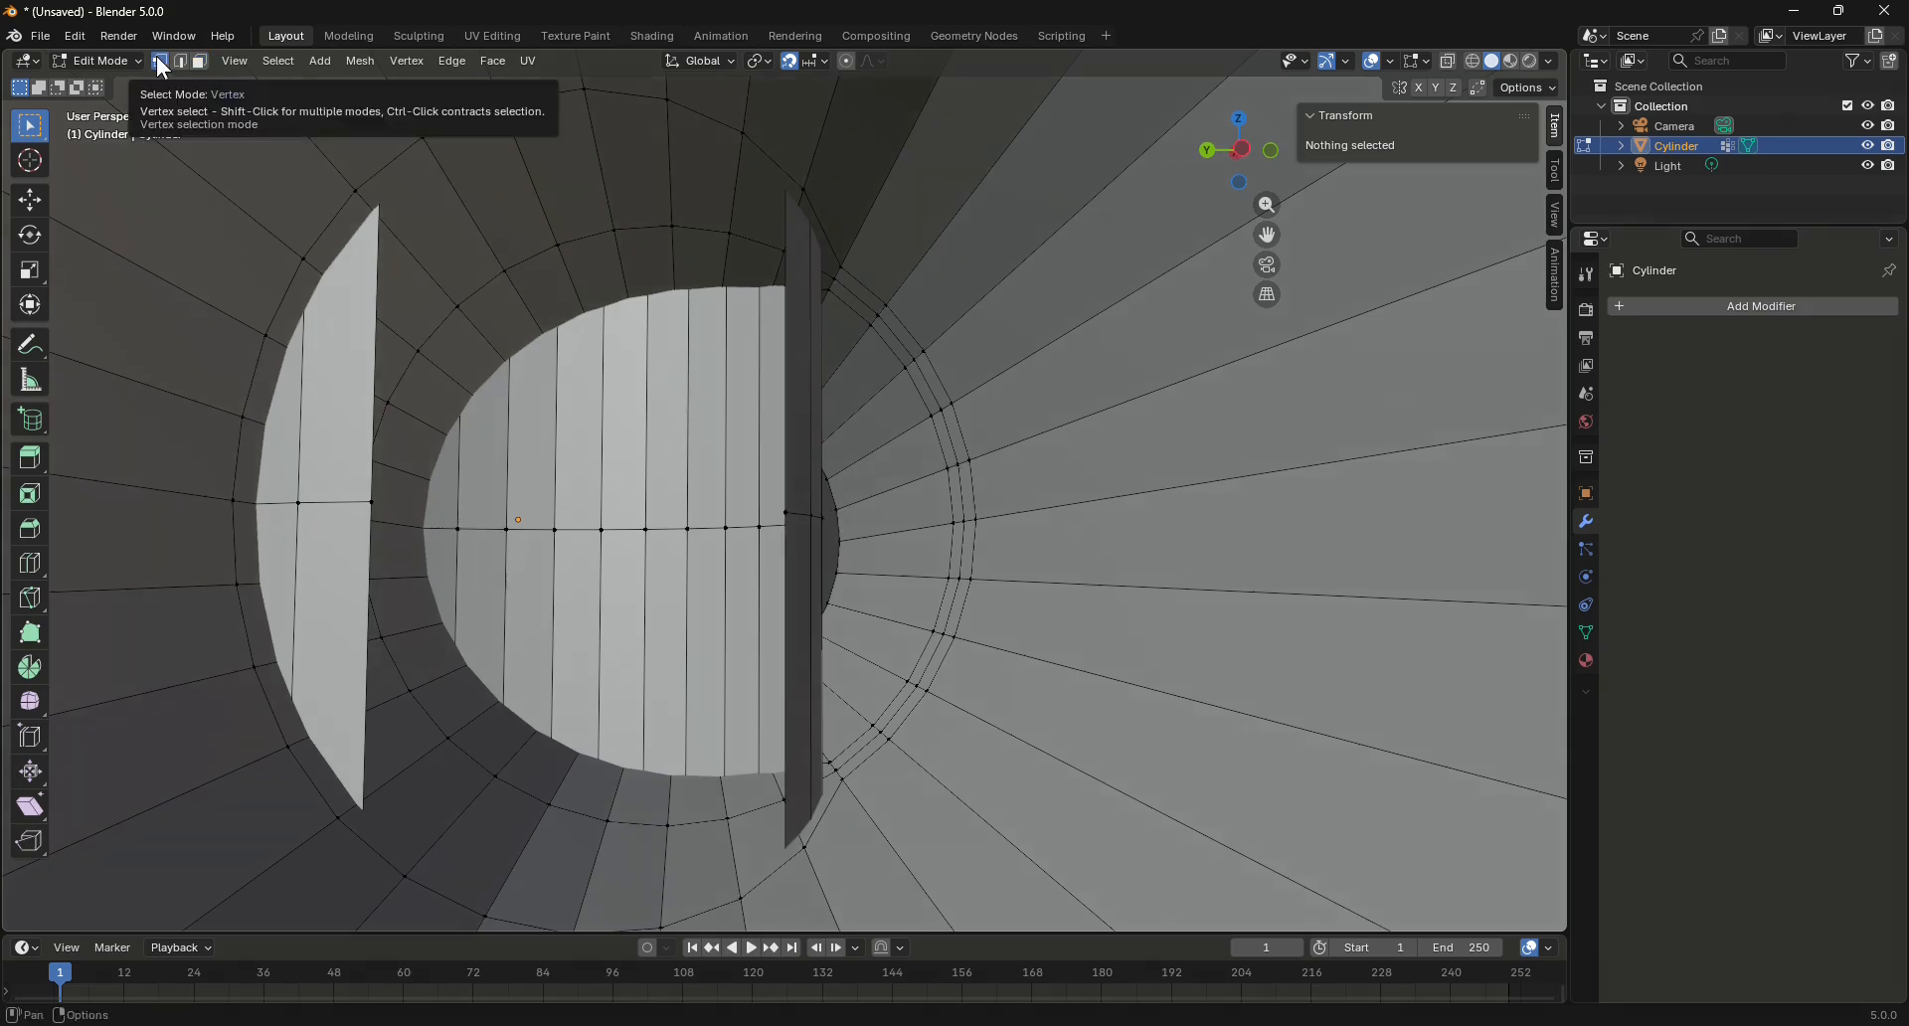
left_click(199, 62)
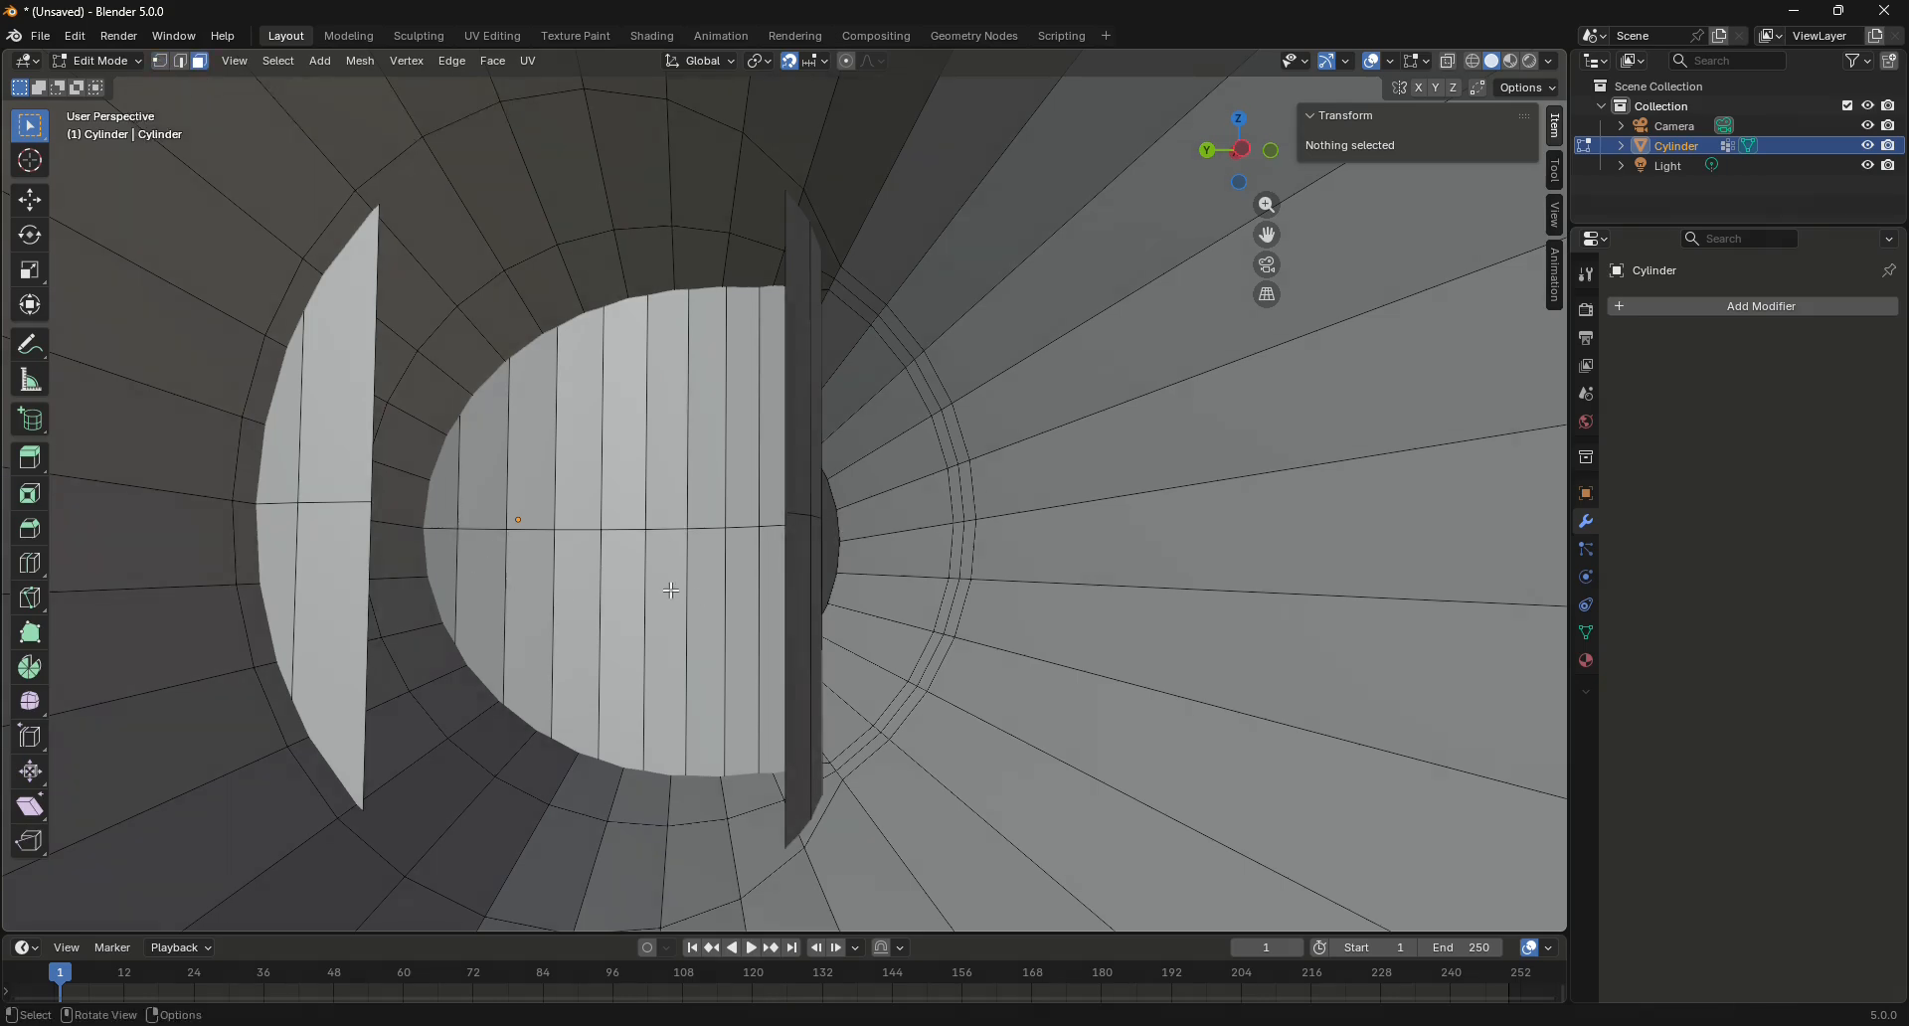
left_click_drag(674, 502, 749, 587)
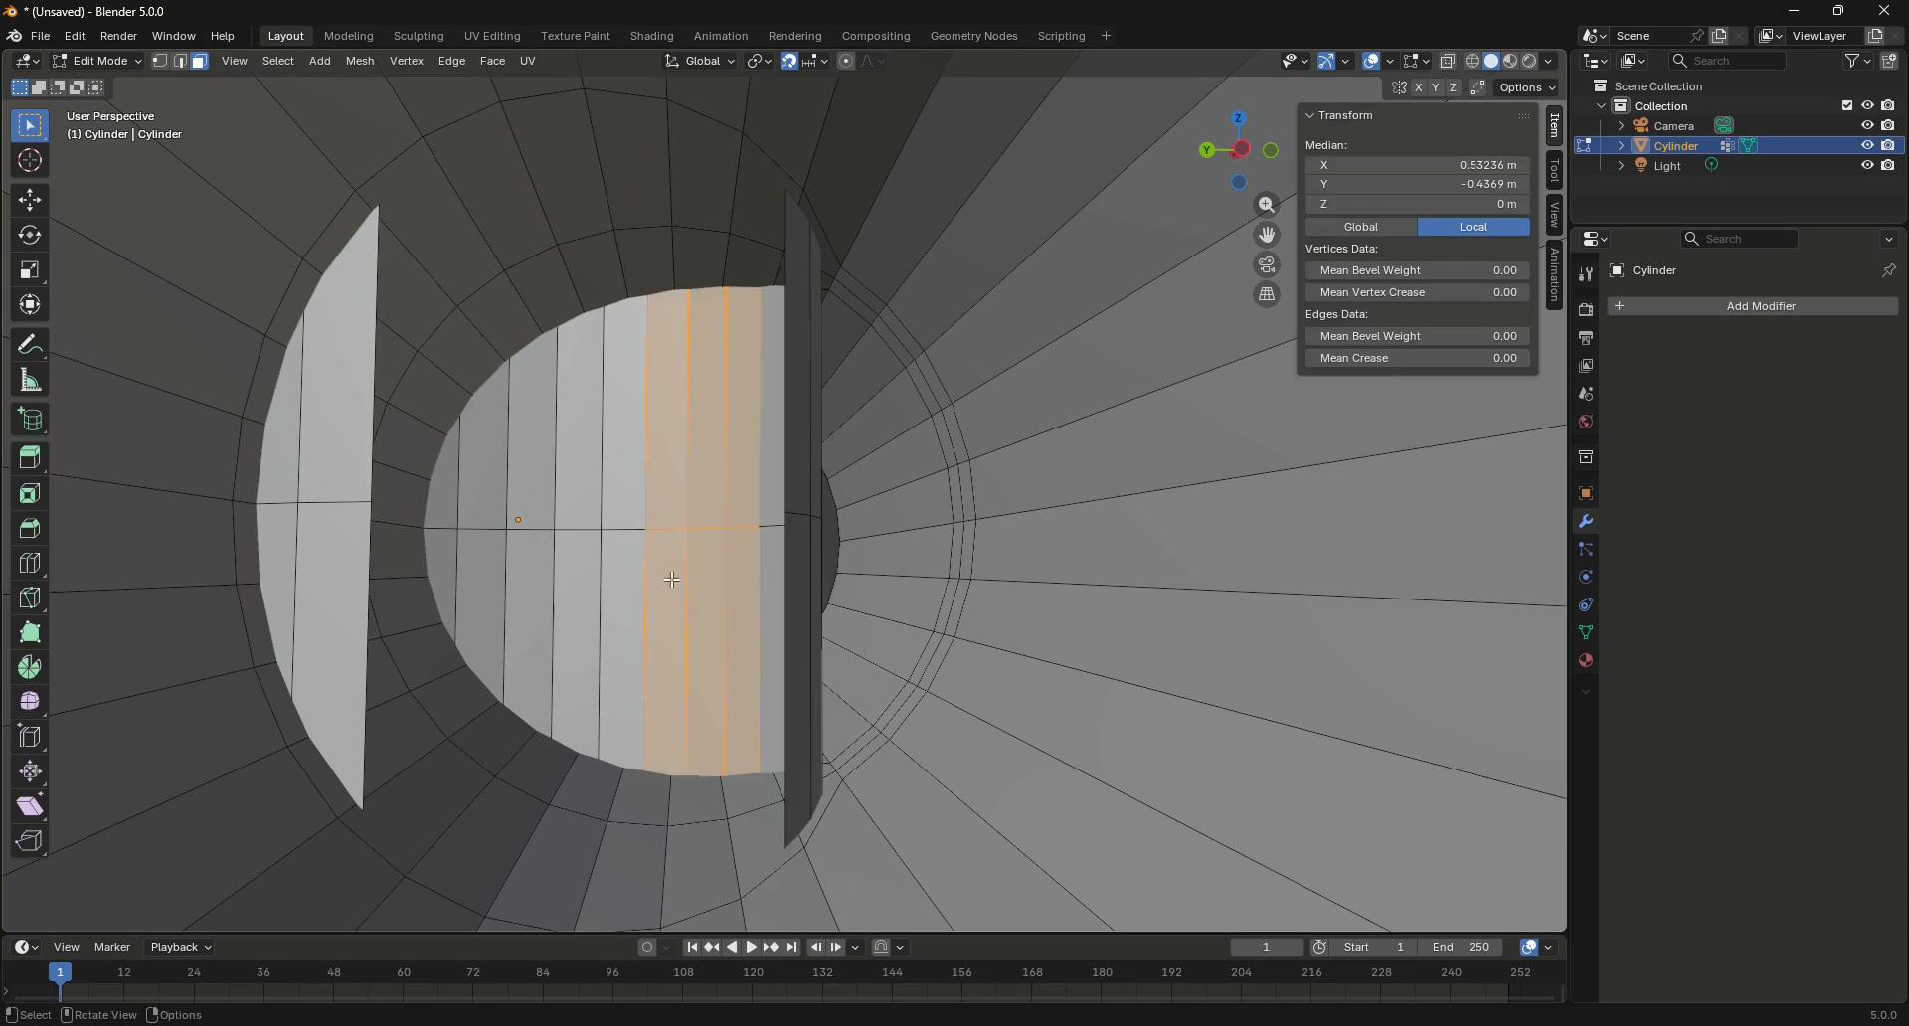
key("x")
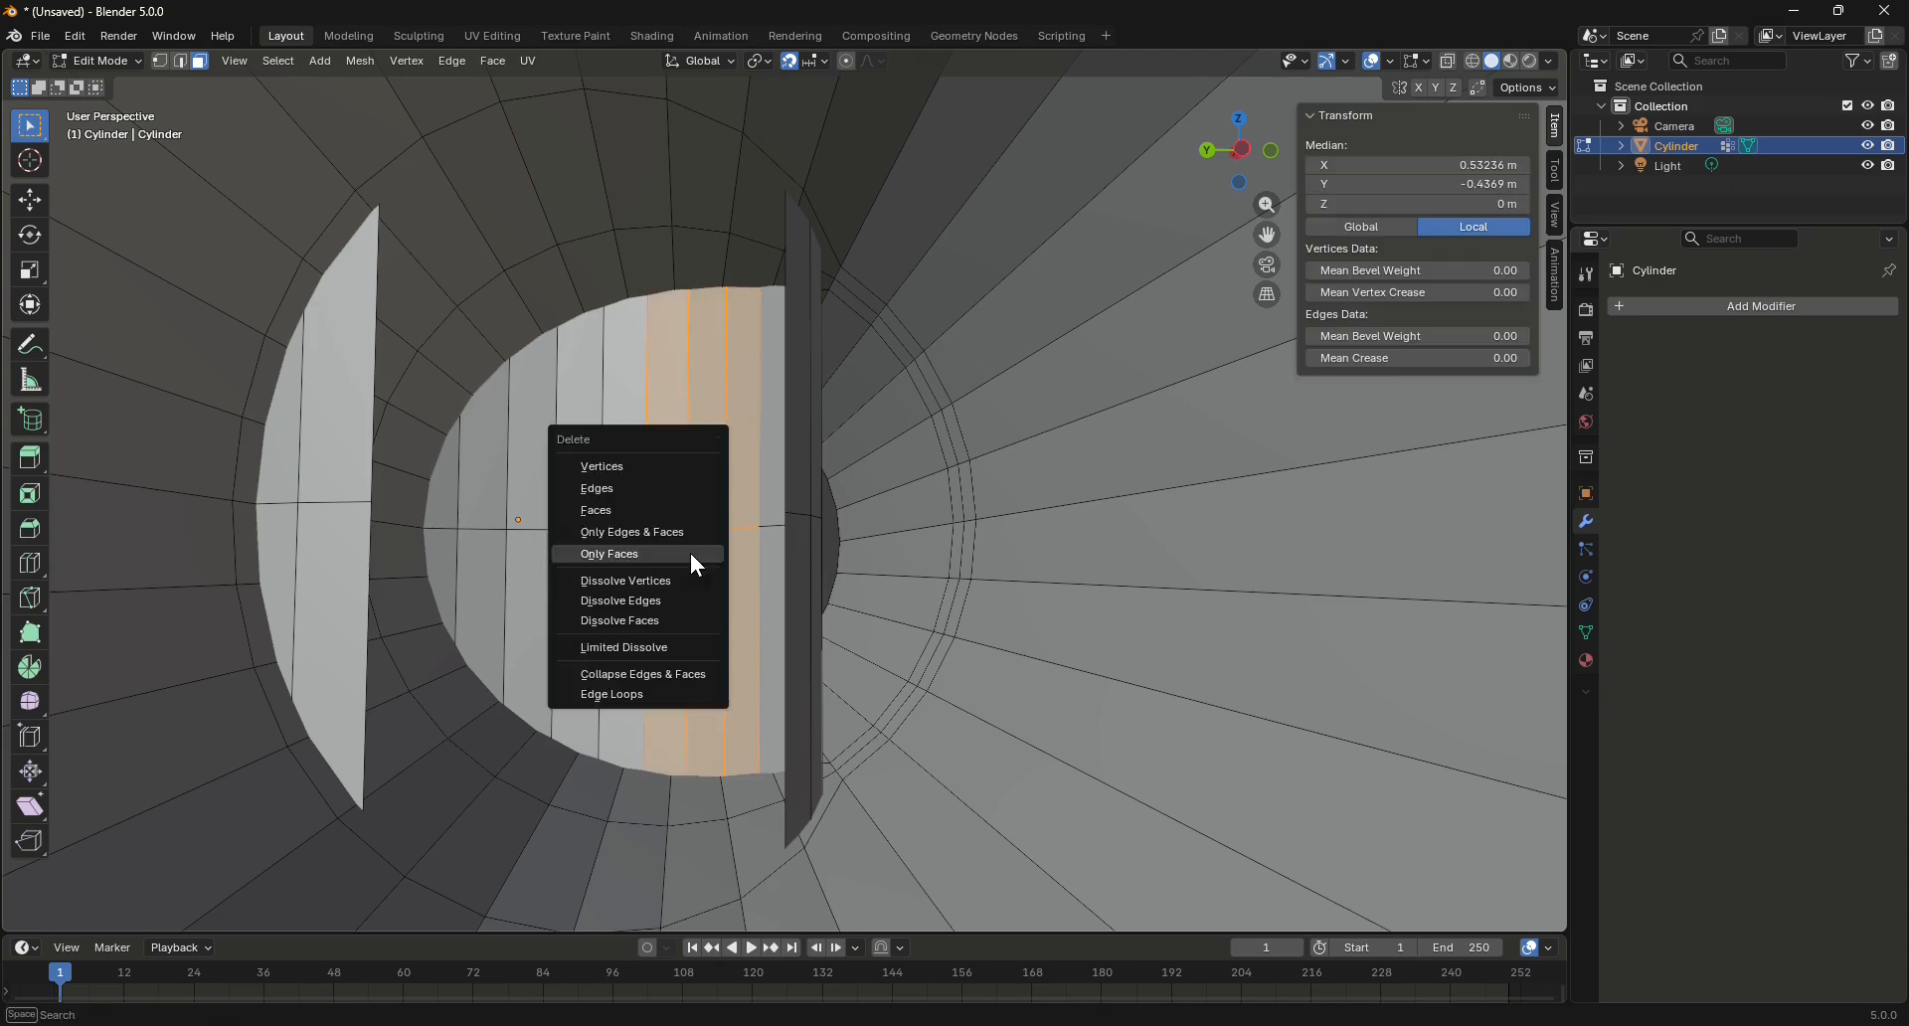
left_click(626, 553)
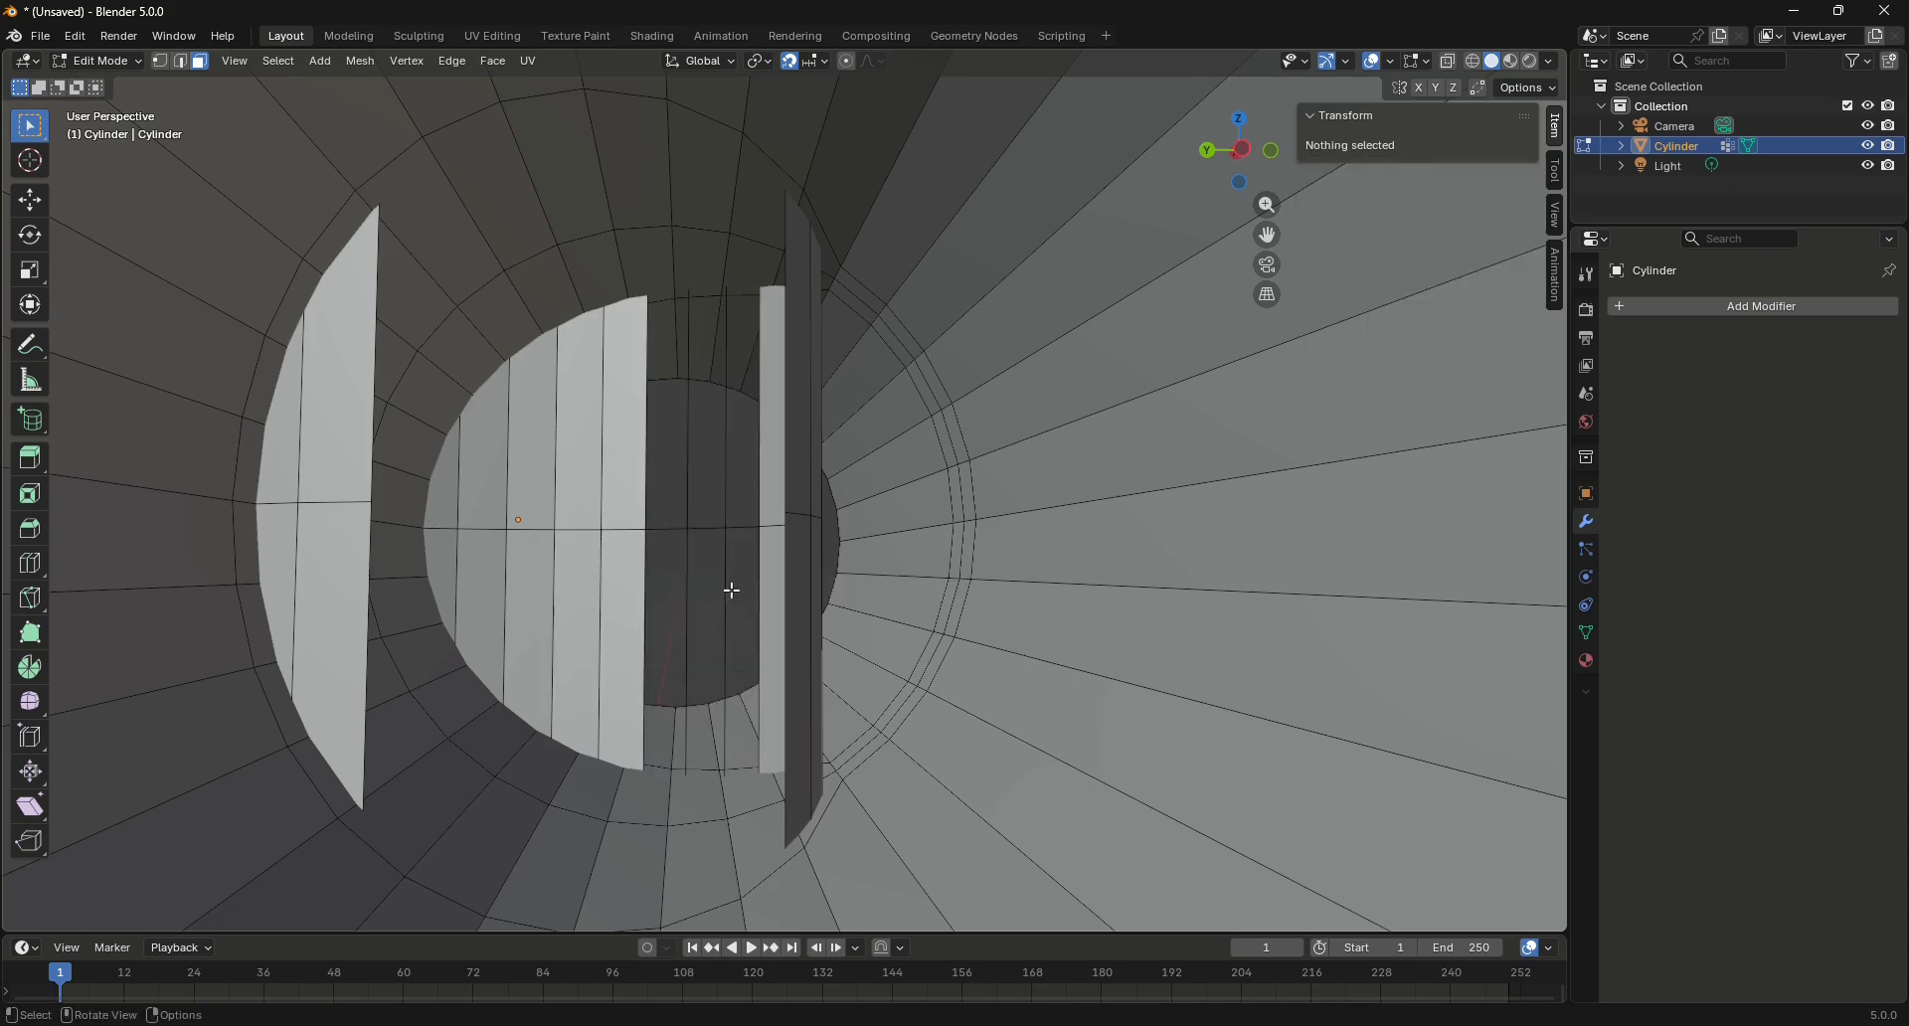
scroll(696, 531, "up", 5)
scroll(717, 596, "up", 2)
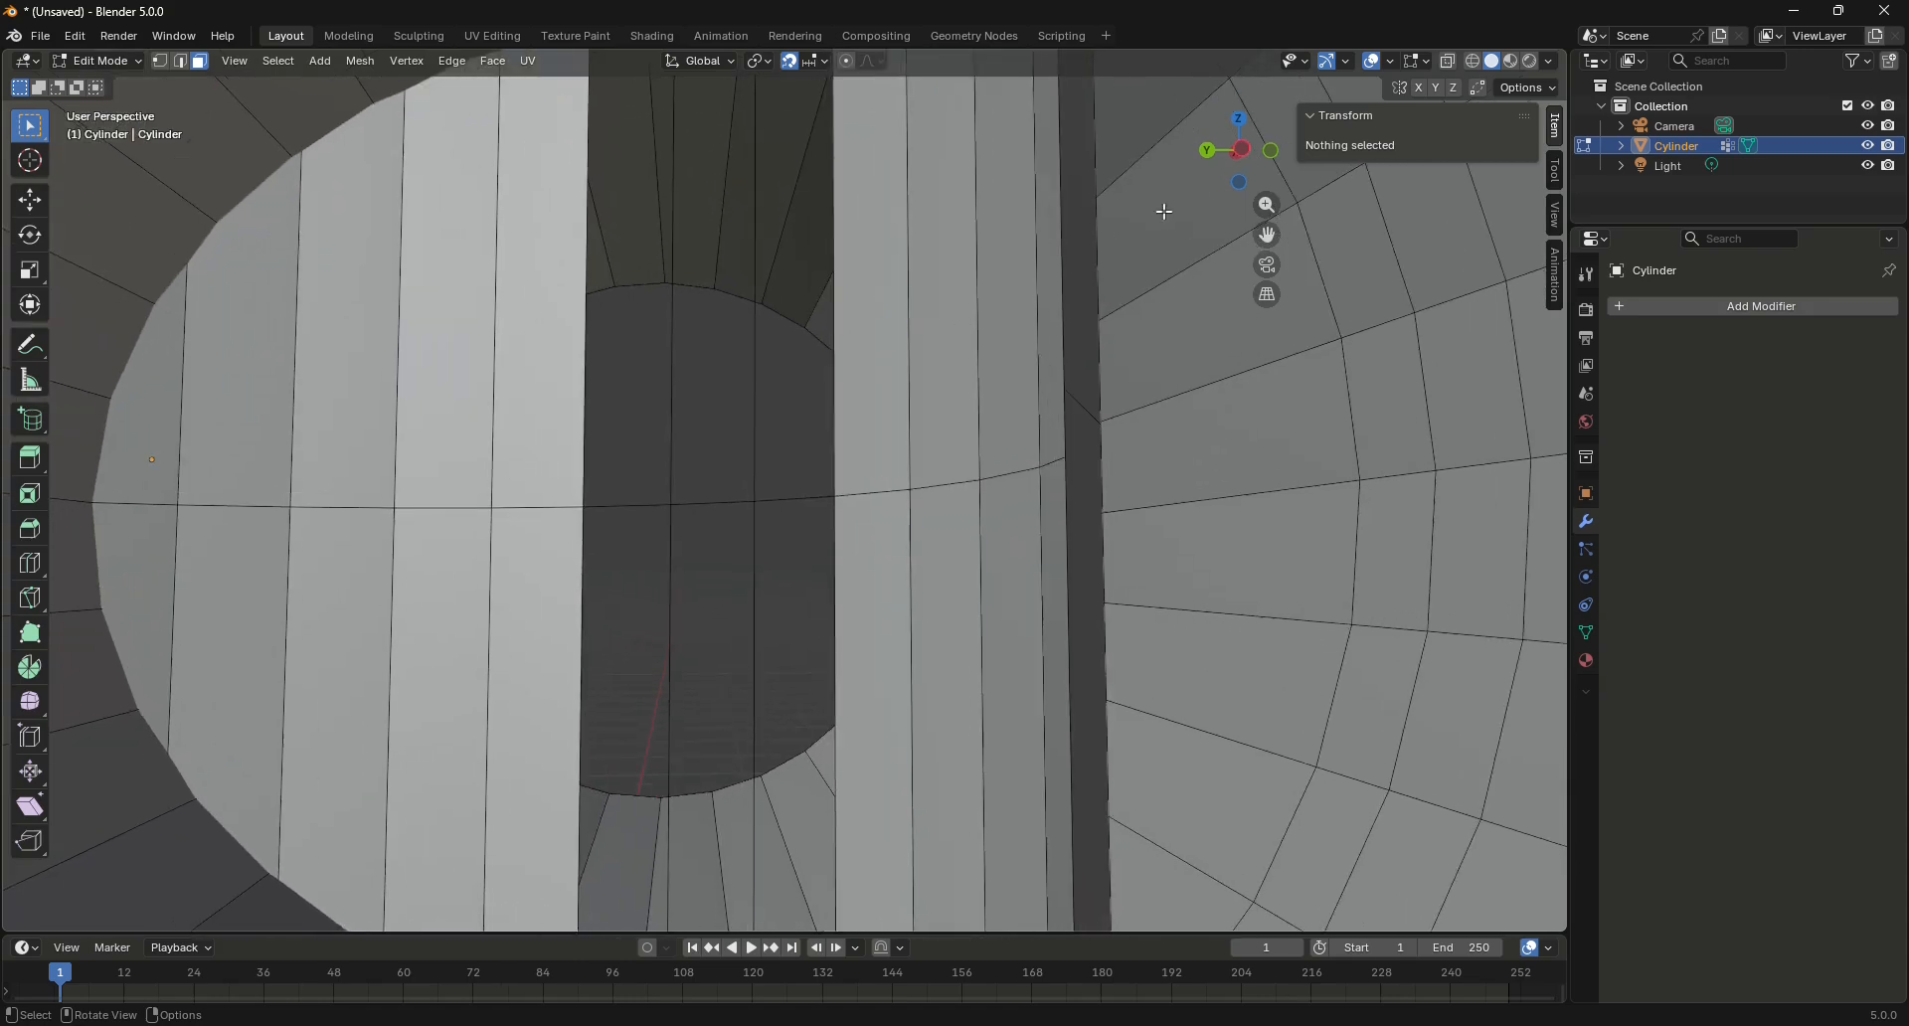
left_click_drag(1241, 174, 1238, 165)
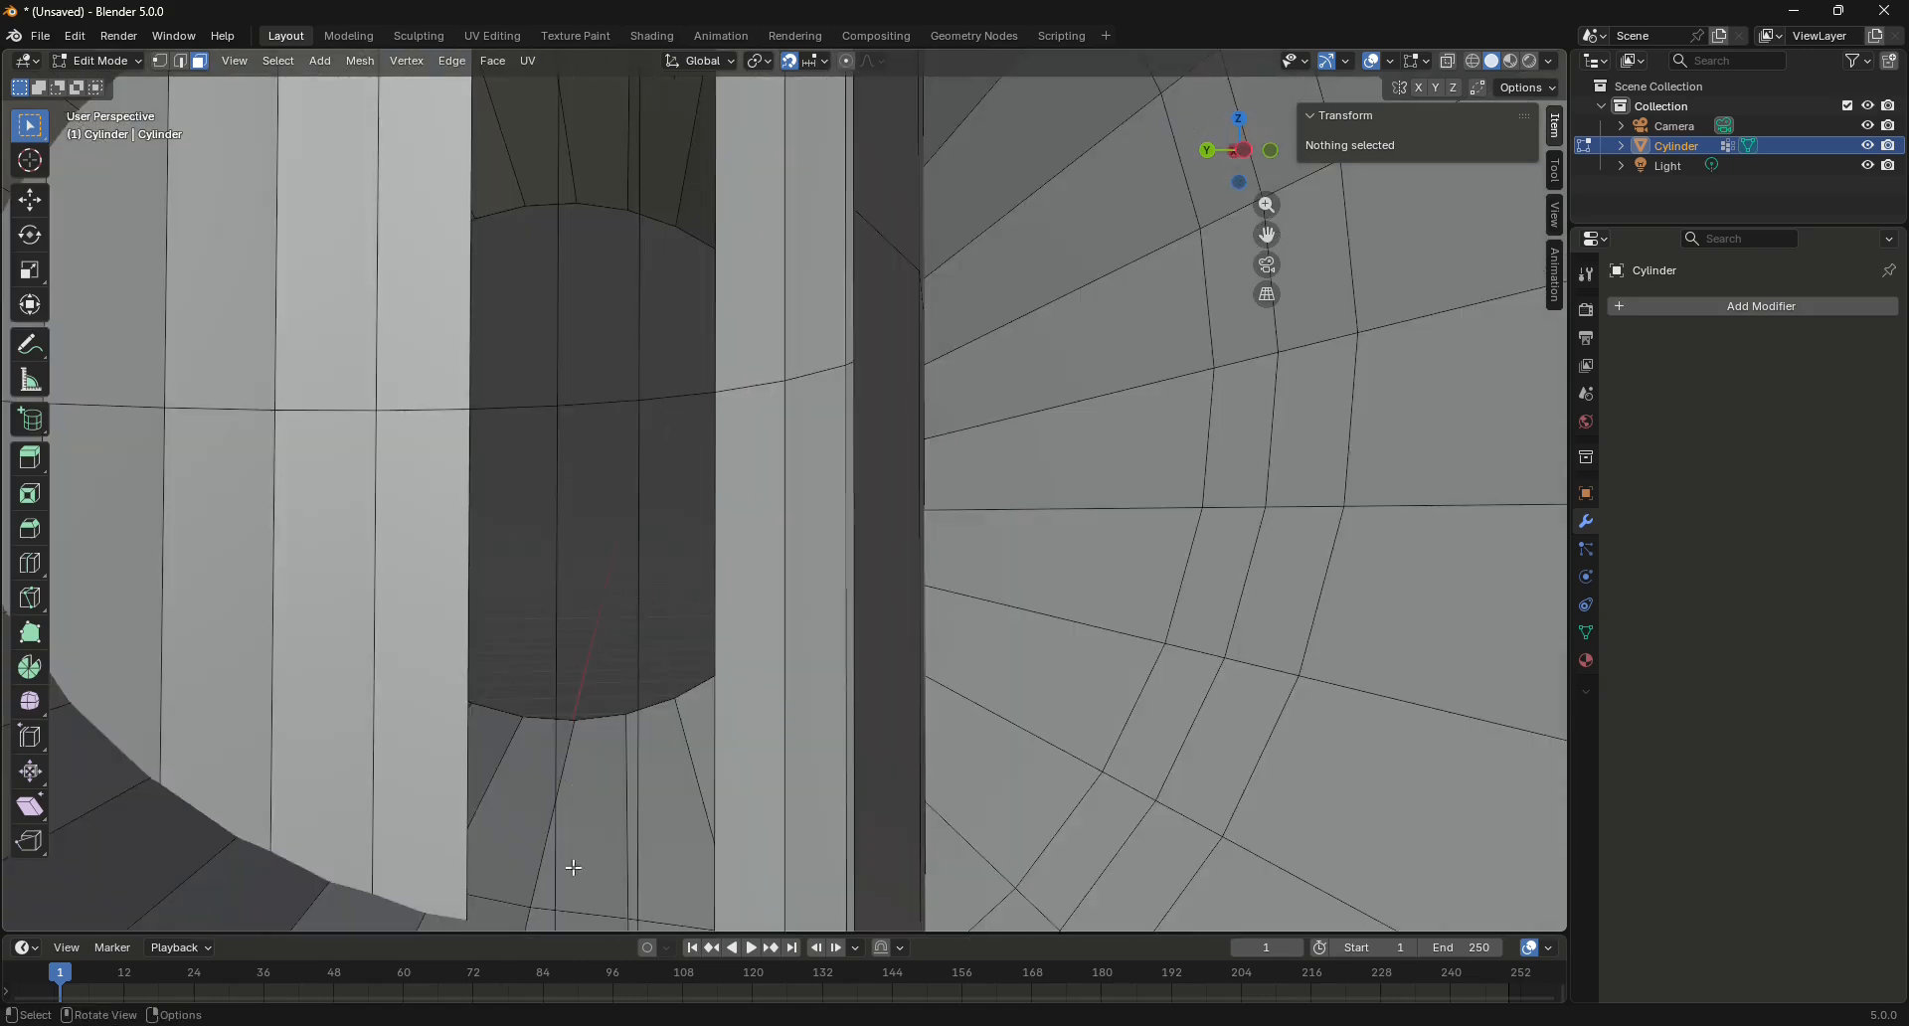
left_click_drag(1250, 167, 1235, 173)
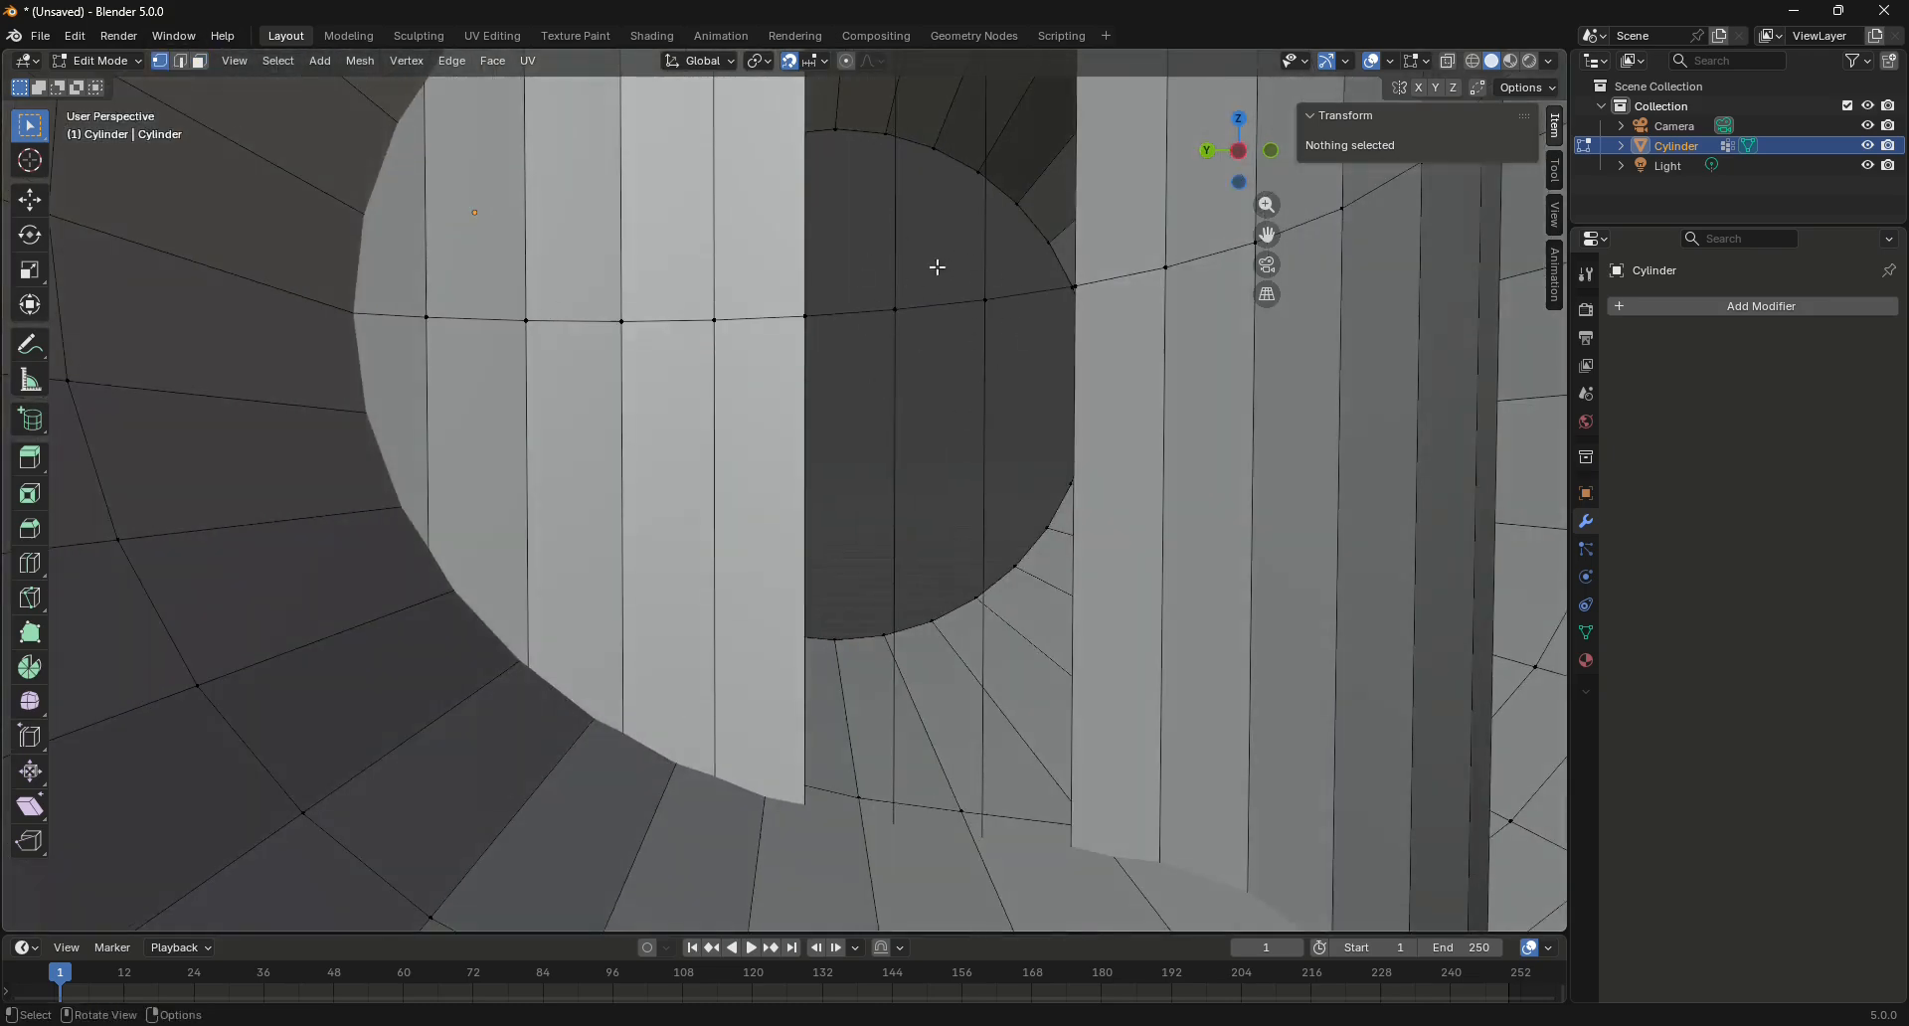
scroll(938, 267, "down", 5)
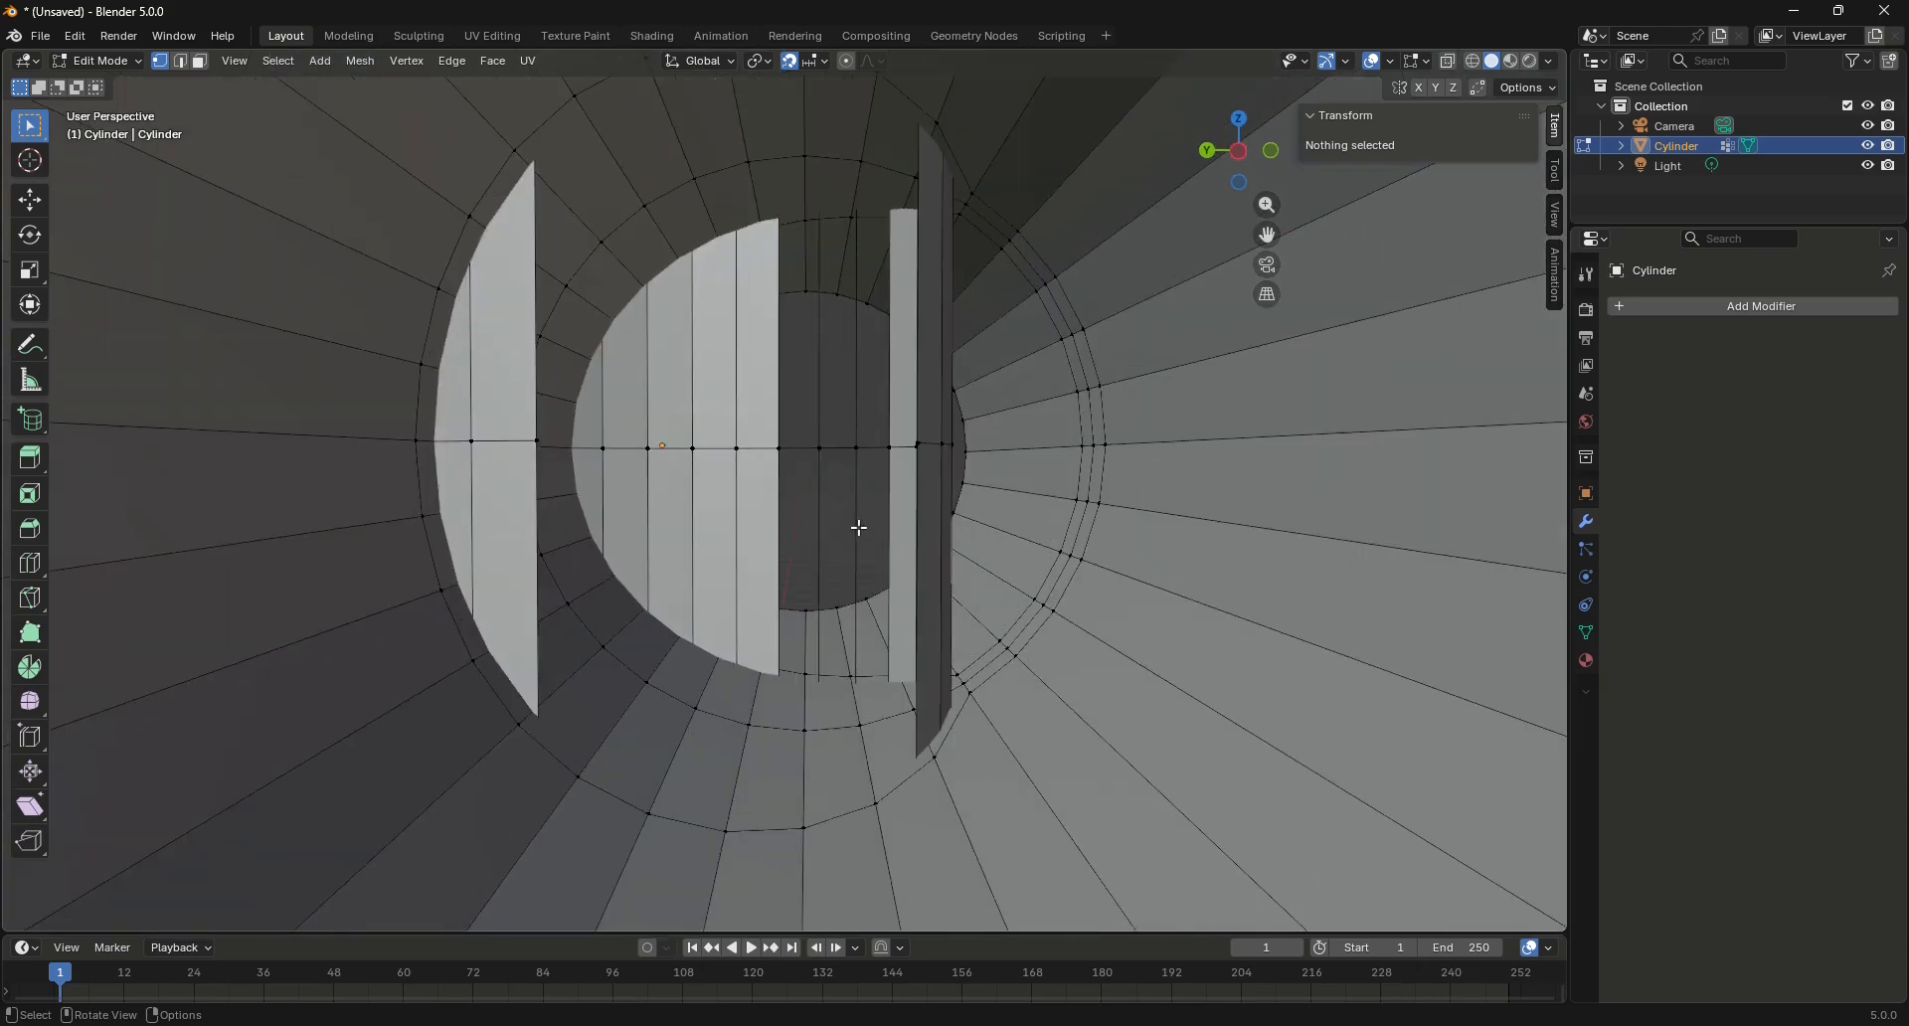
key("ctrl+z")
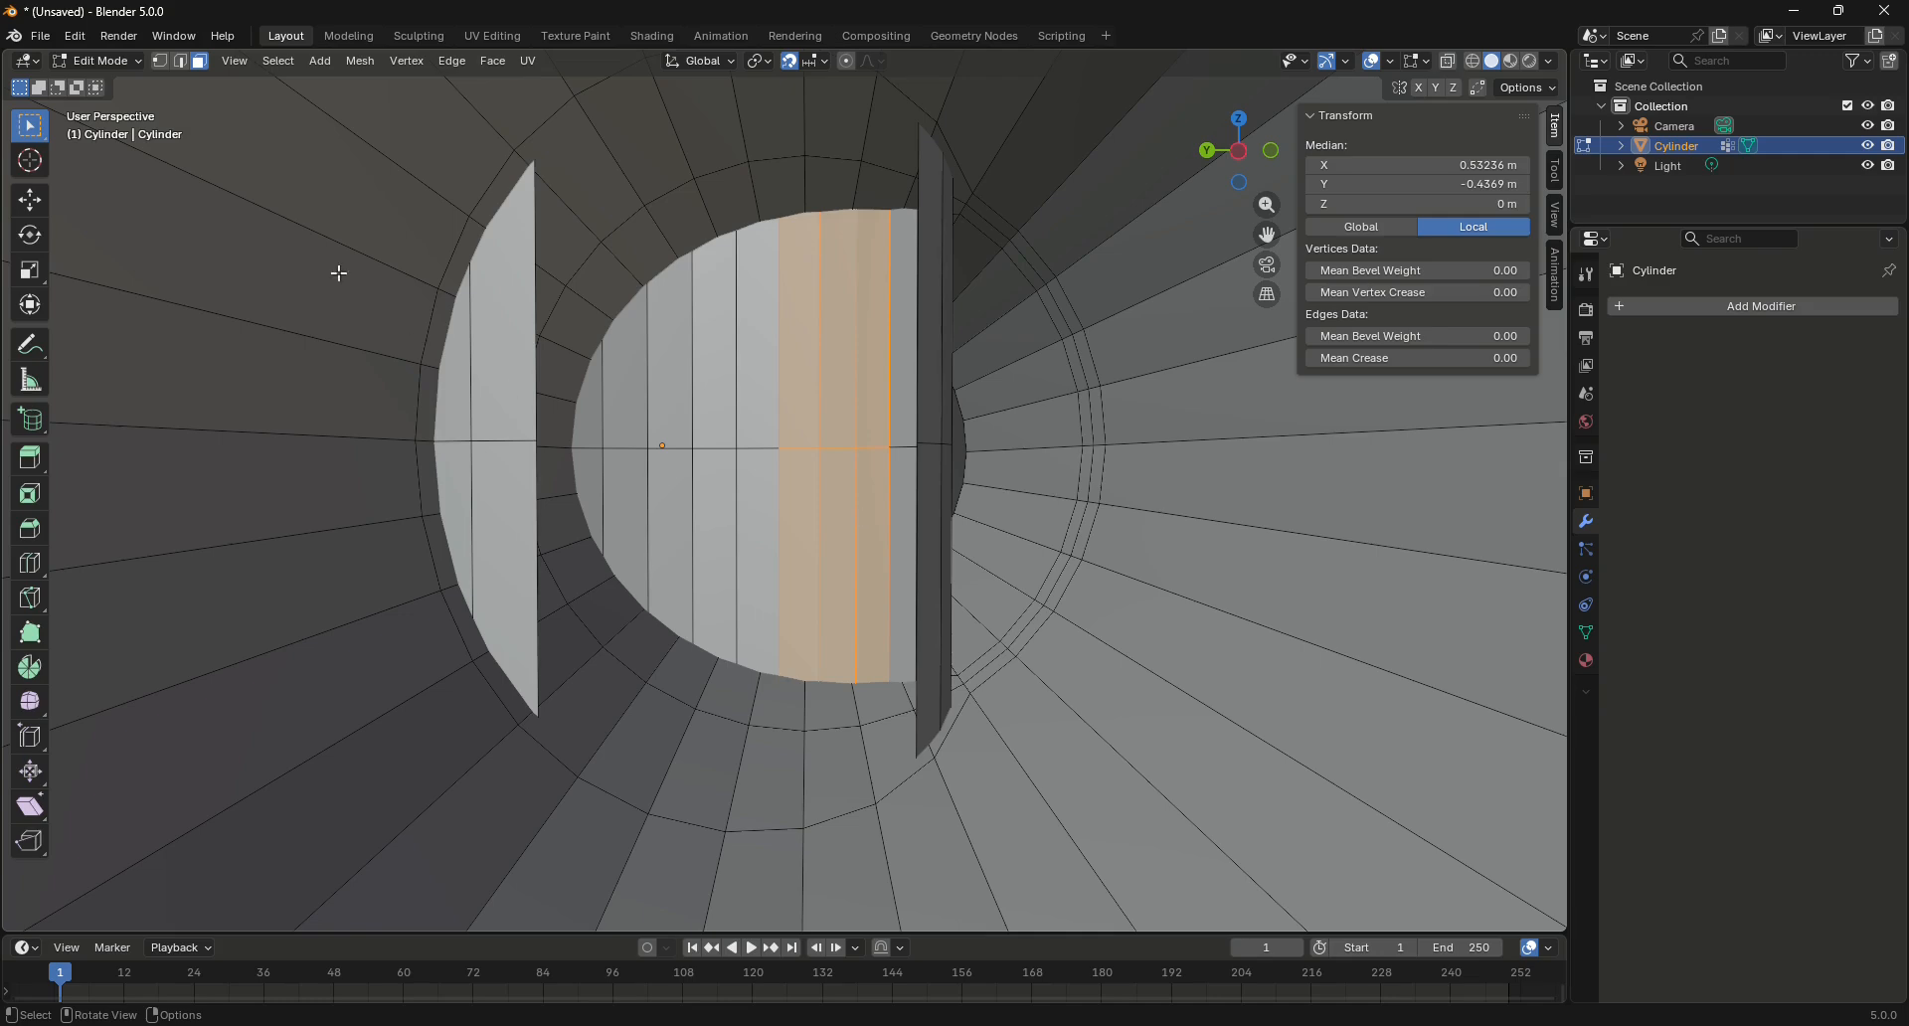
Delete the three selected strips and the adjoining strips of the positive X inner wall together with their edges
key("x")
left_click(740, 416)
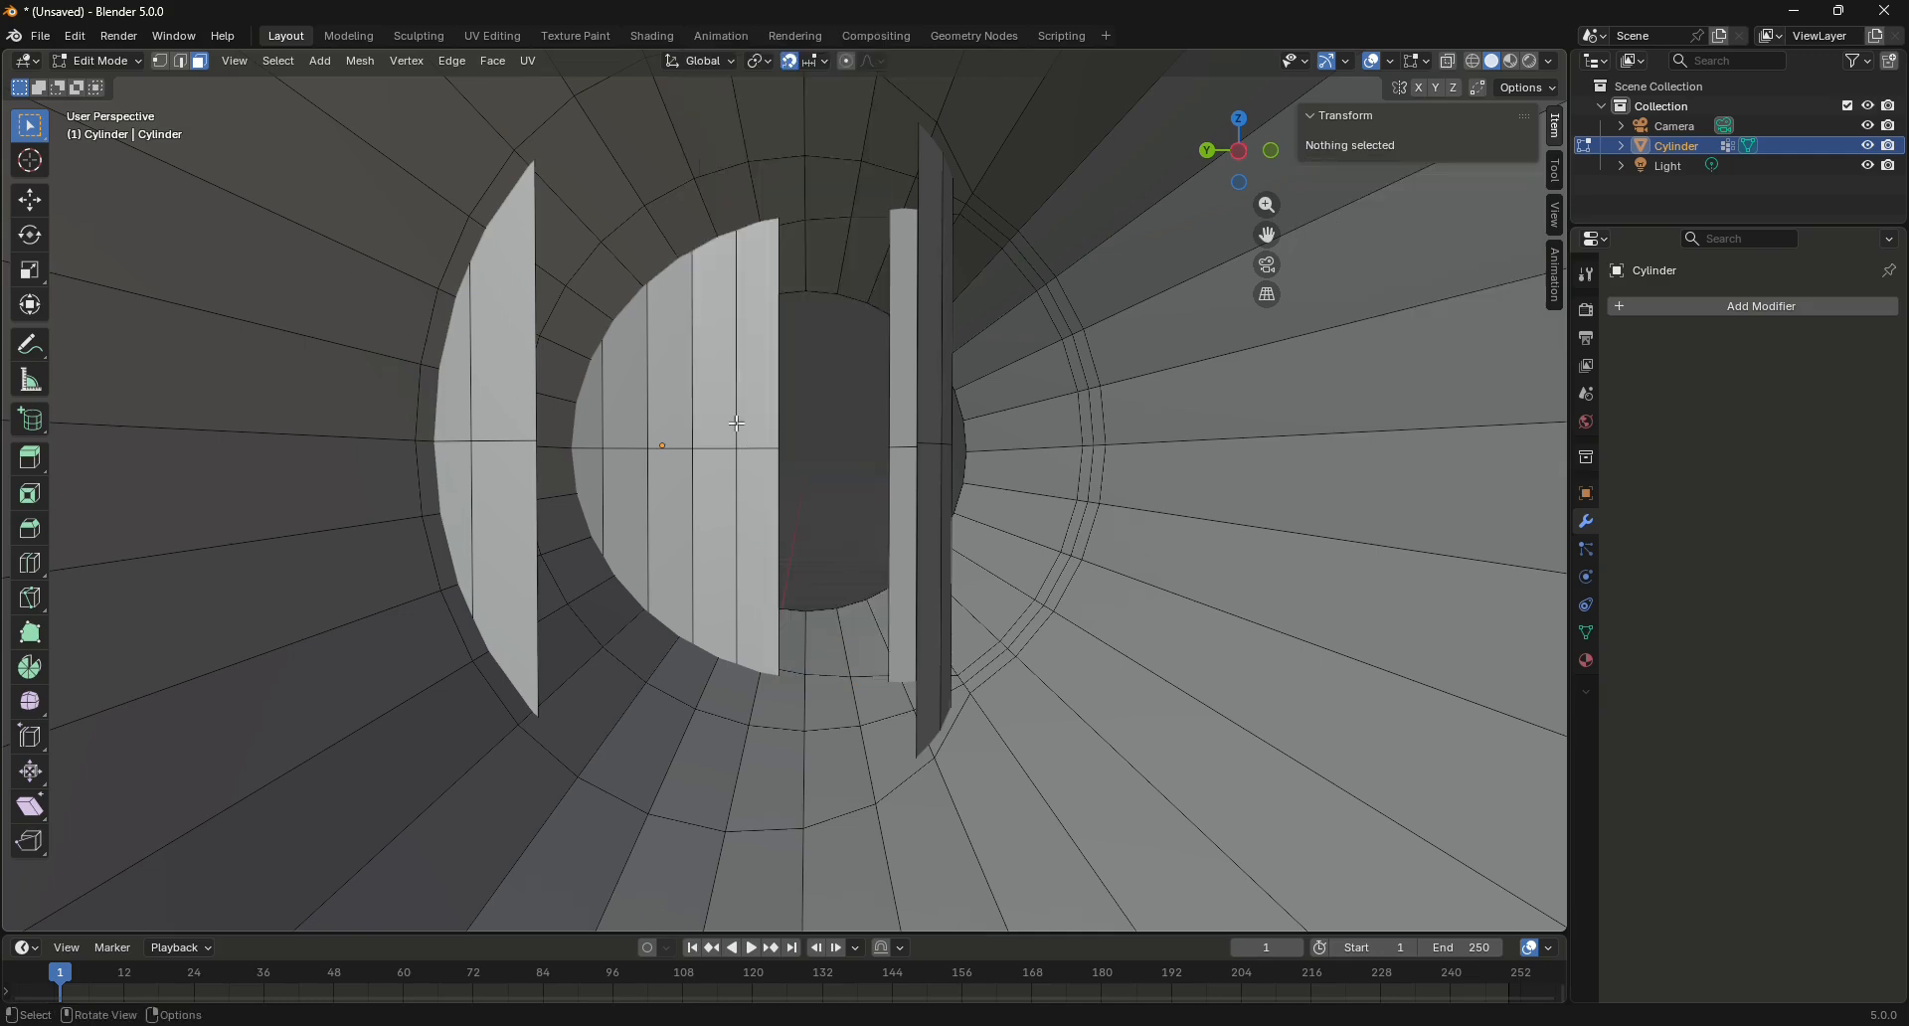
left_click_drag(593, 436, 759, 469)
key("x")
left_click(694, 431)
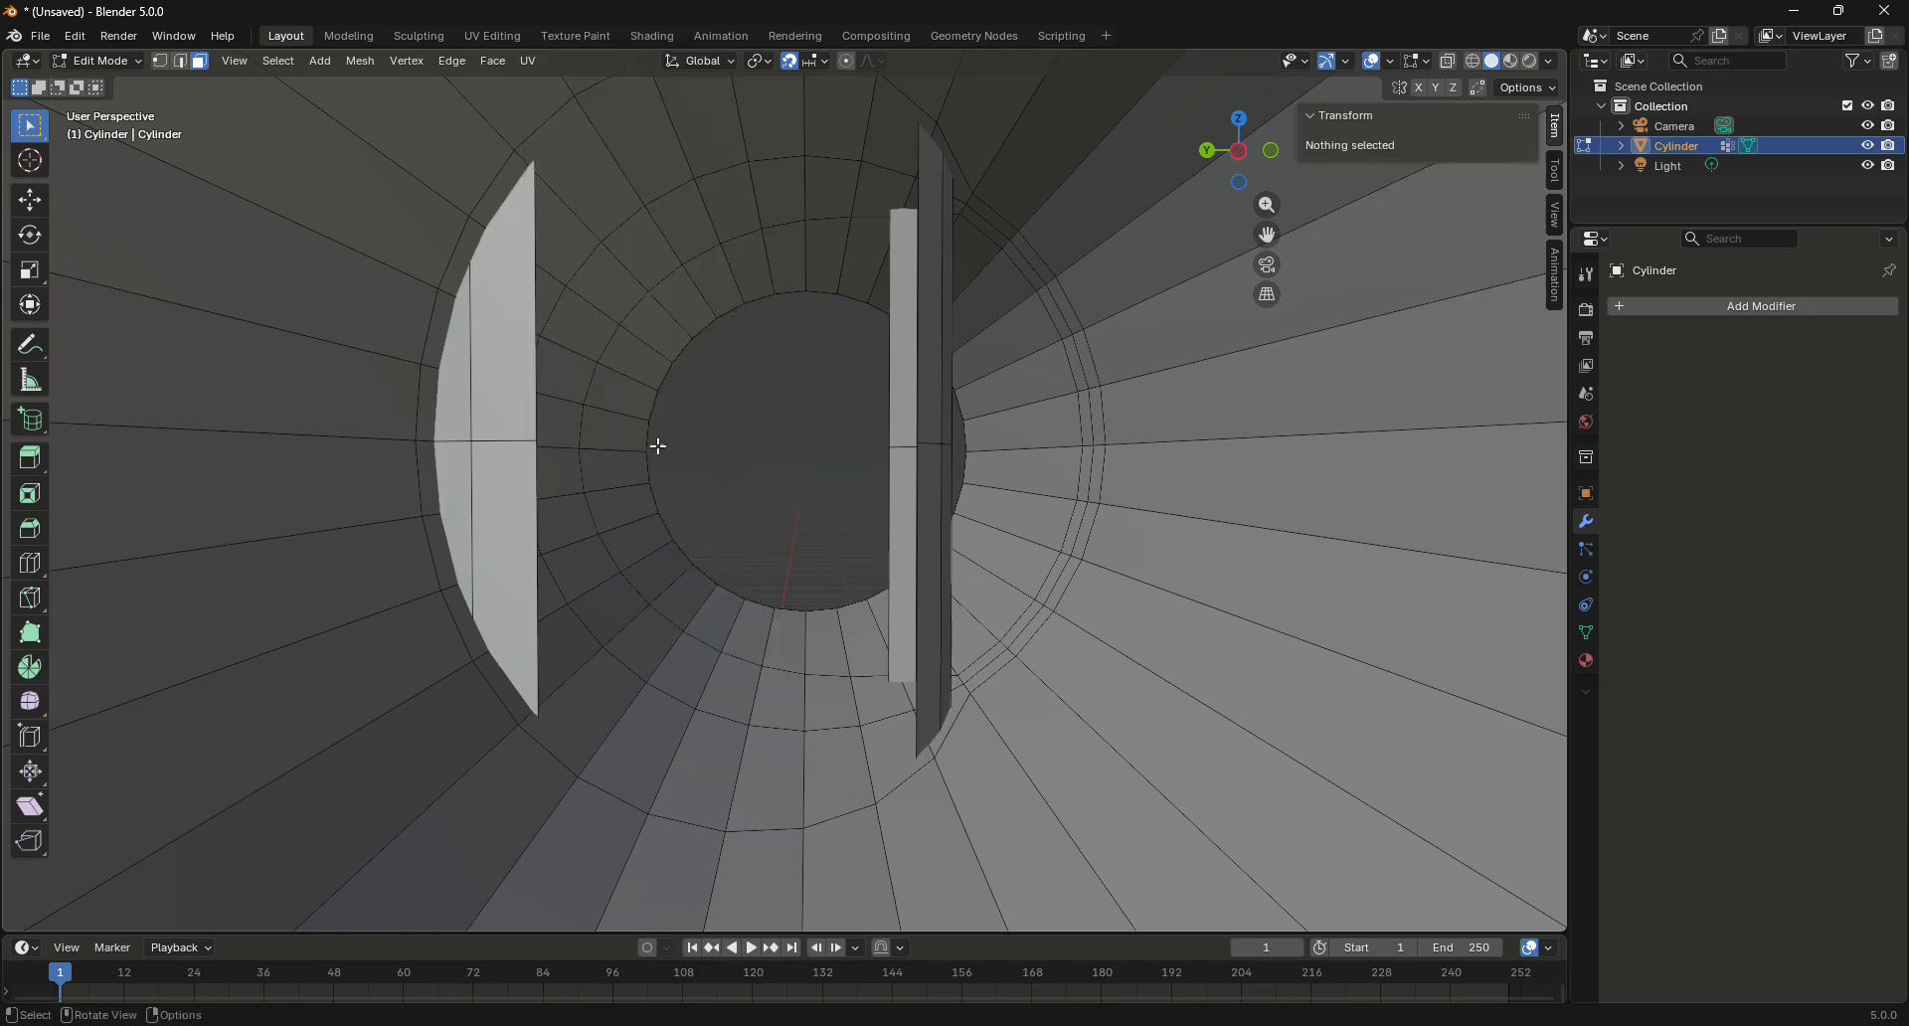
Delete the leftover sliver of the inner wall on the negative X, positive Y side
left_click(460, 436)
key("ctrl+f")
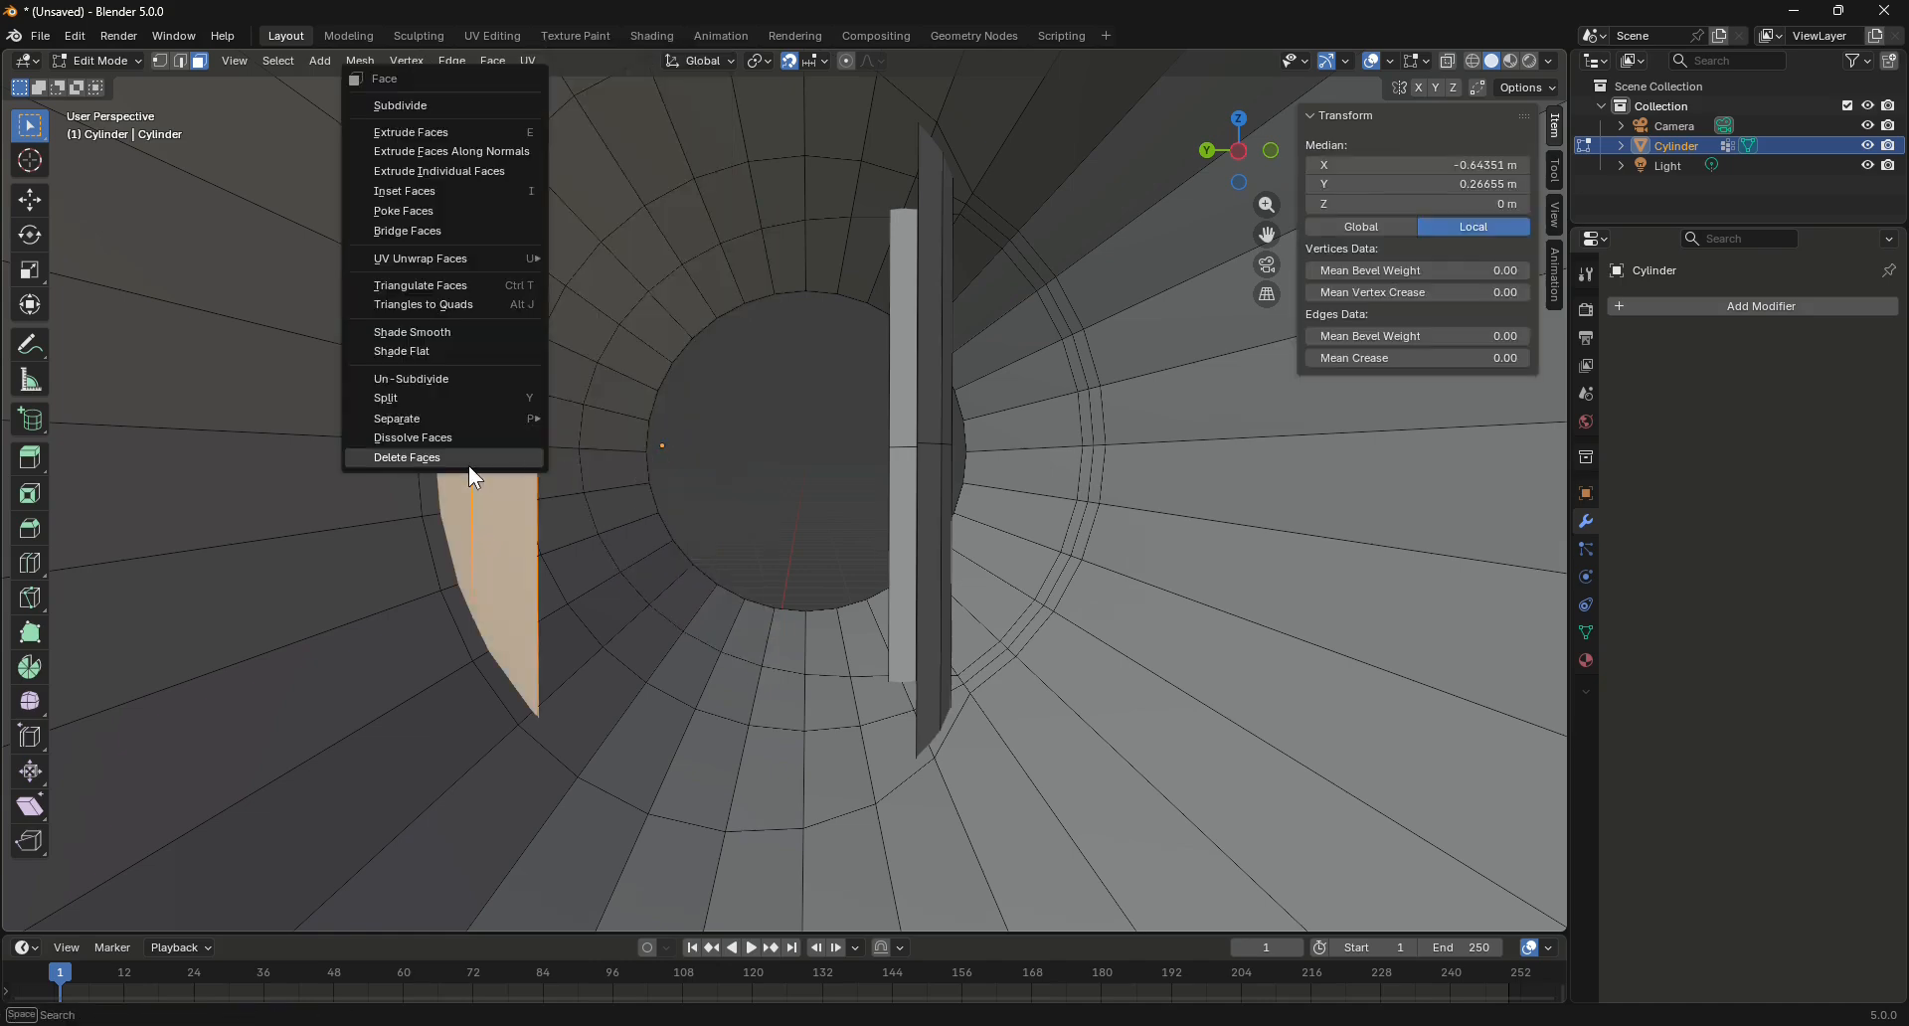
left_click(468, 463)
Box-select the wide row of inner wall strips on the negative Y side and delete those faces
left_click_drag(1230, 164, 995, 179)
middle_click_drag(273, 482, 598, 474, "shift")
scroll(597, 474, "up", 3)
scroll(597, 474, "down", 1)
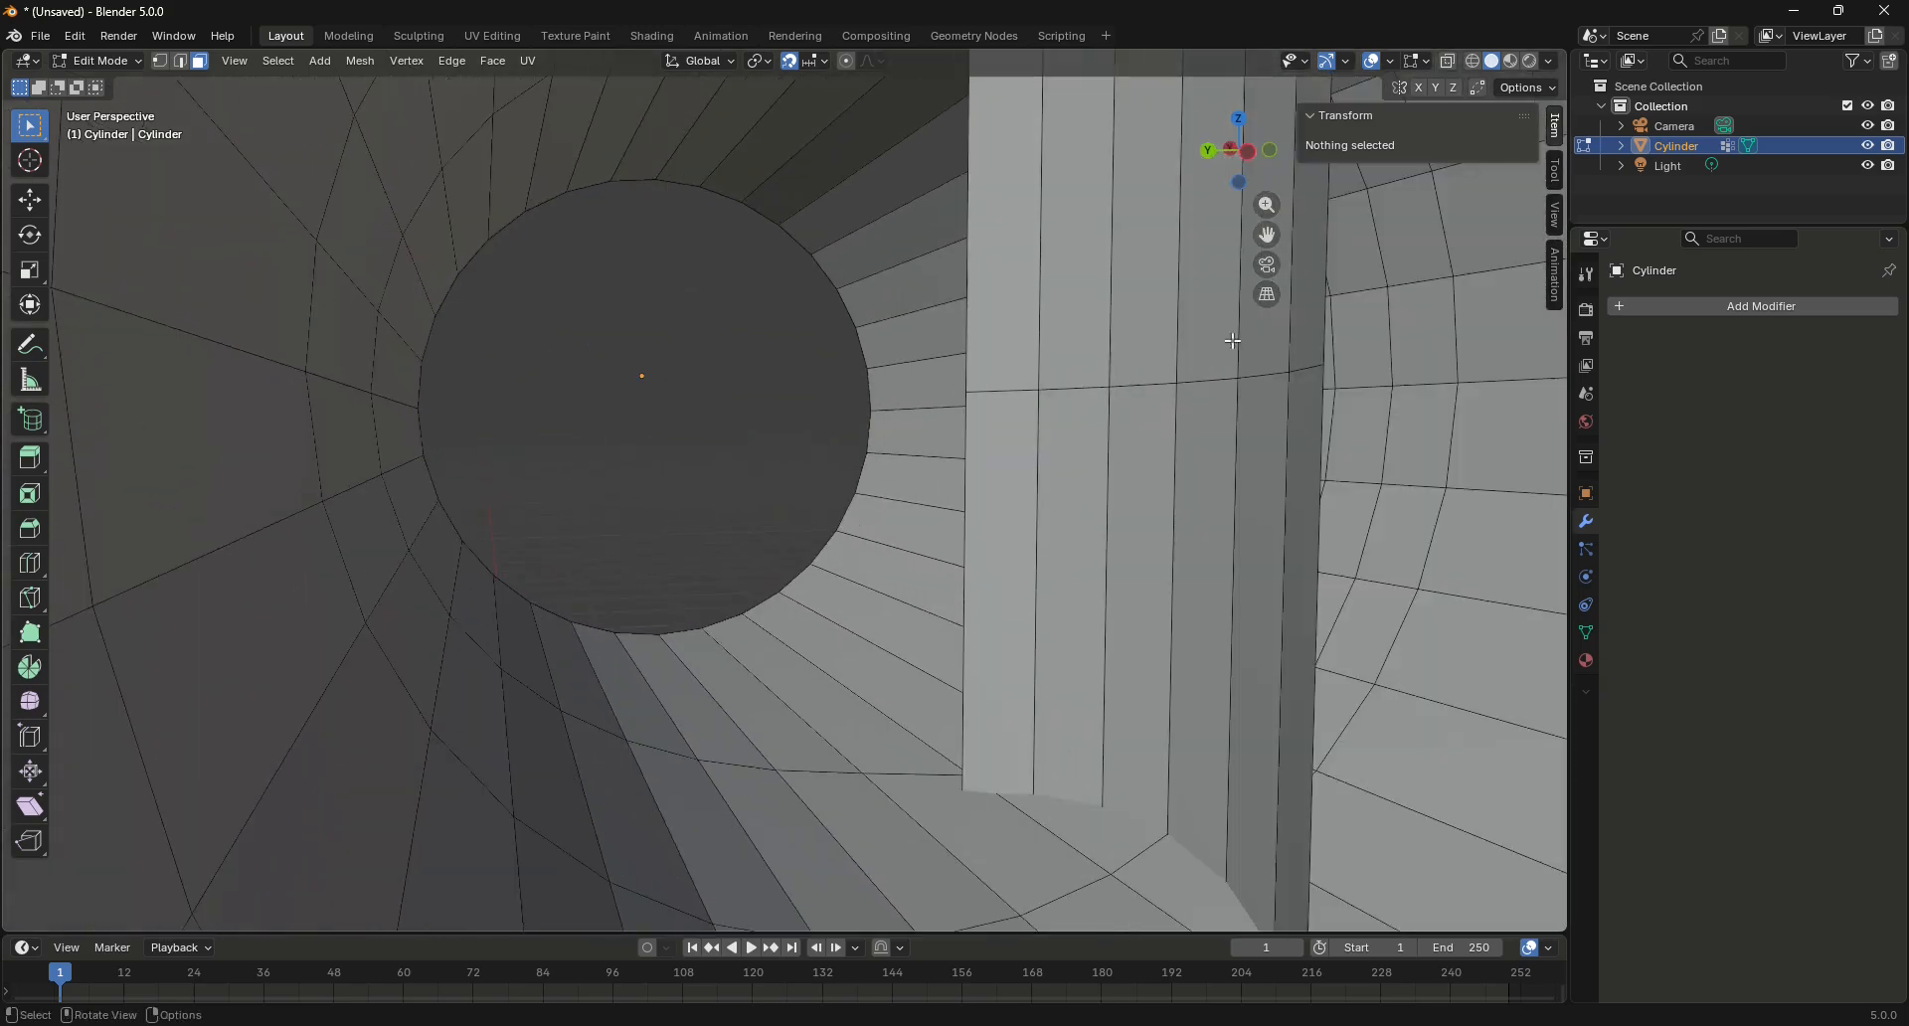
left_click_drag(1018, 340, 1263, 428)
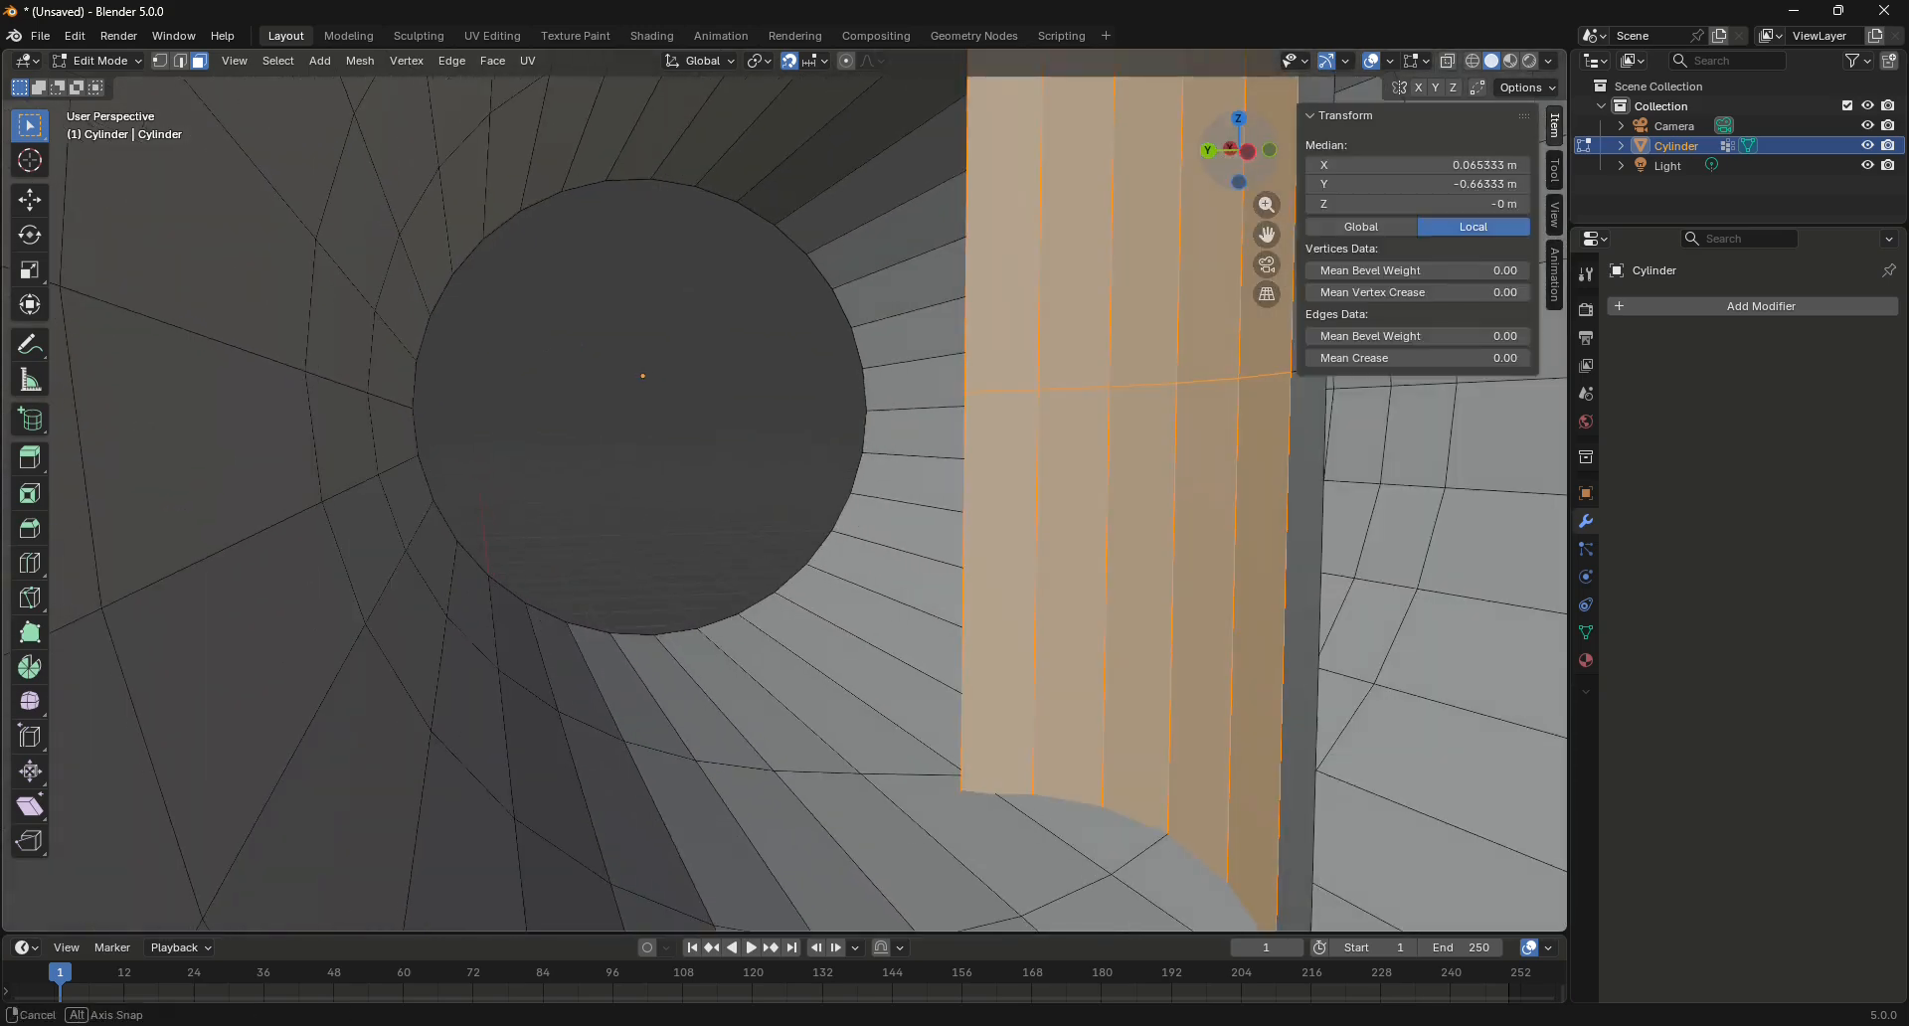
left_click_drag(1235, 151, 1298, 147)
right_click(1135, 358)
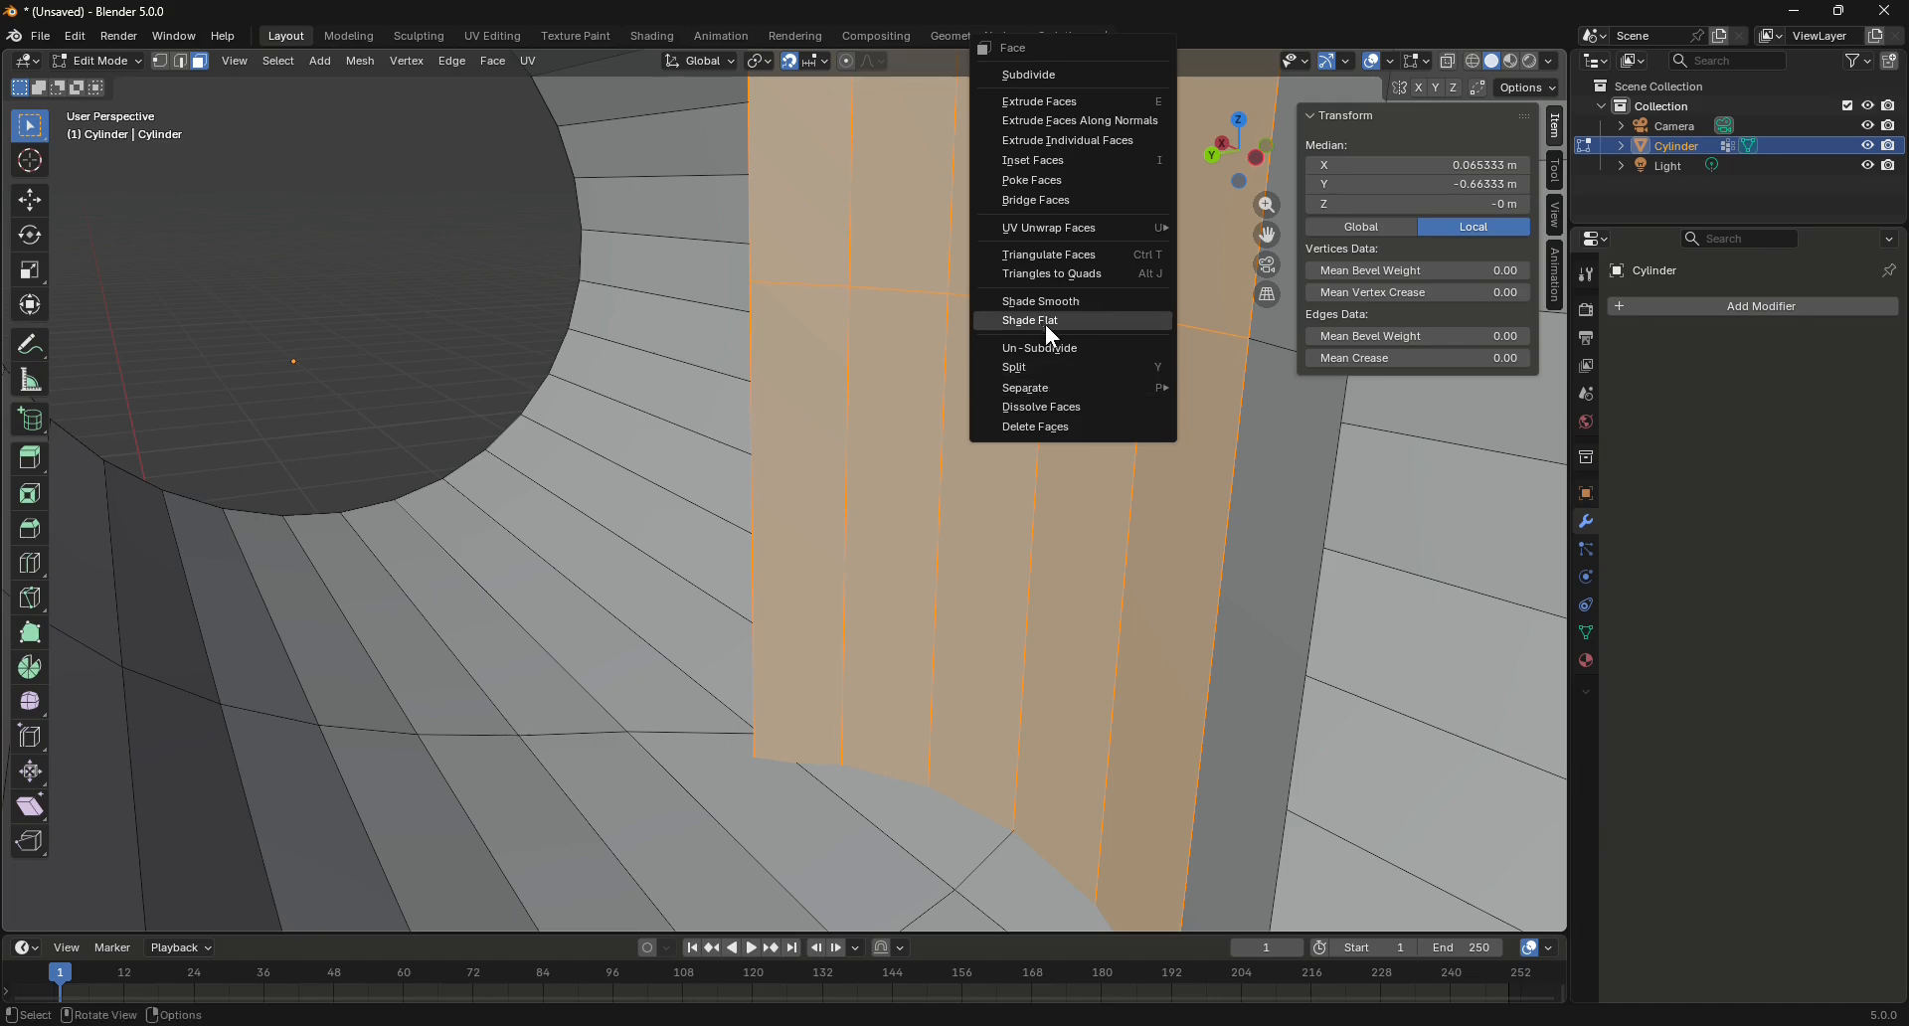
left_click(1049, 427)
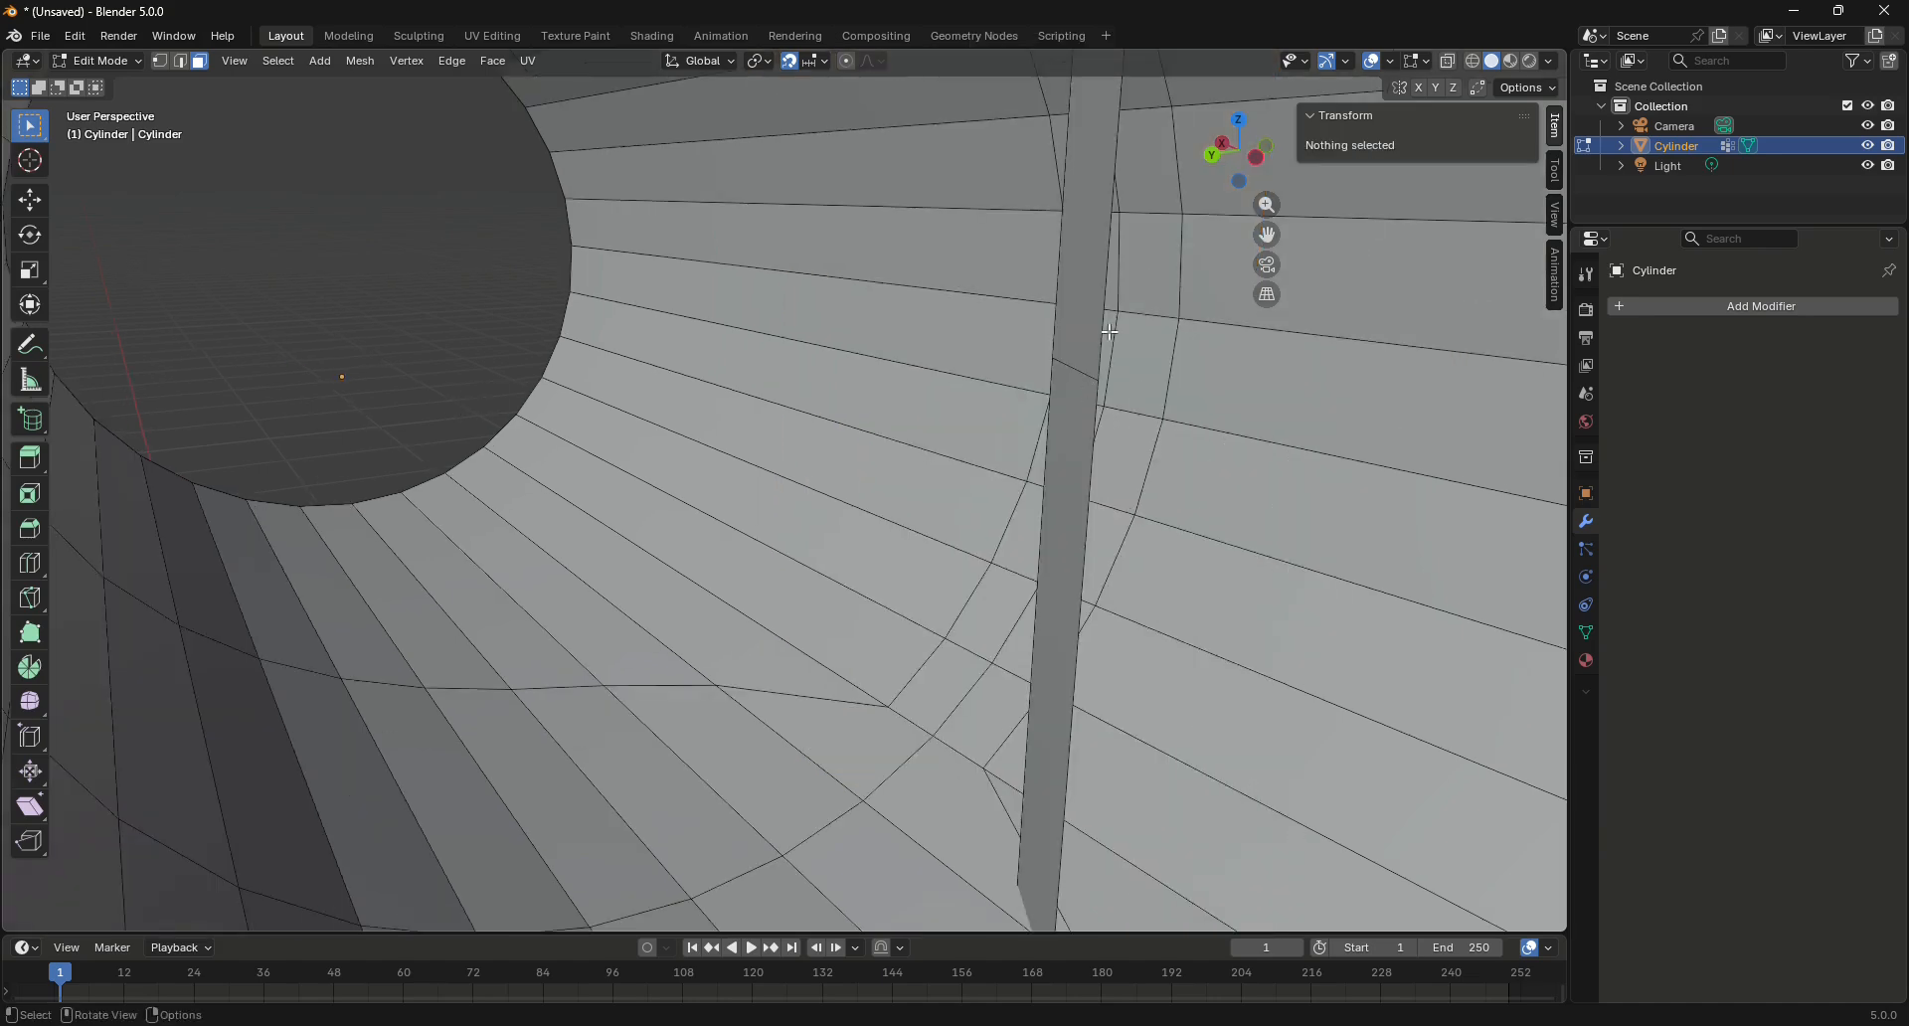
Delete the last narrow strip of the vertical cylinder's wall crossing the horizontal cylinder's interior
left_click(1067, 442)
right_click(1067, 442)
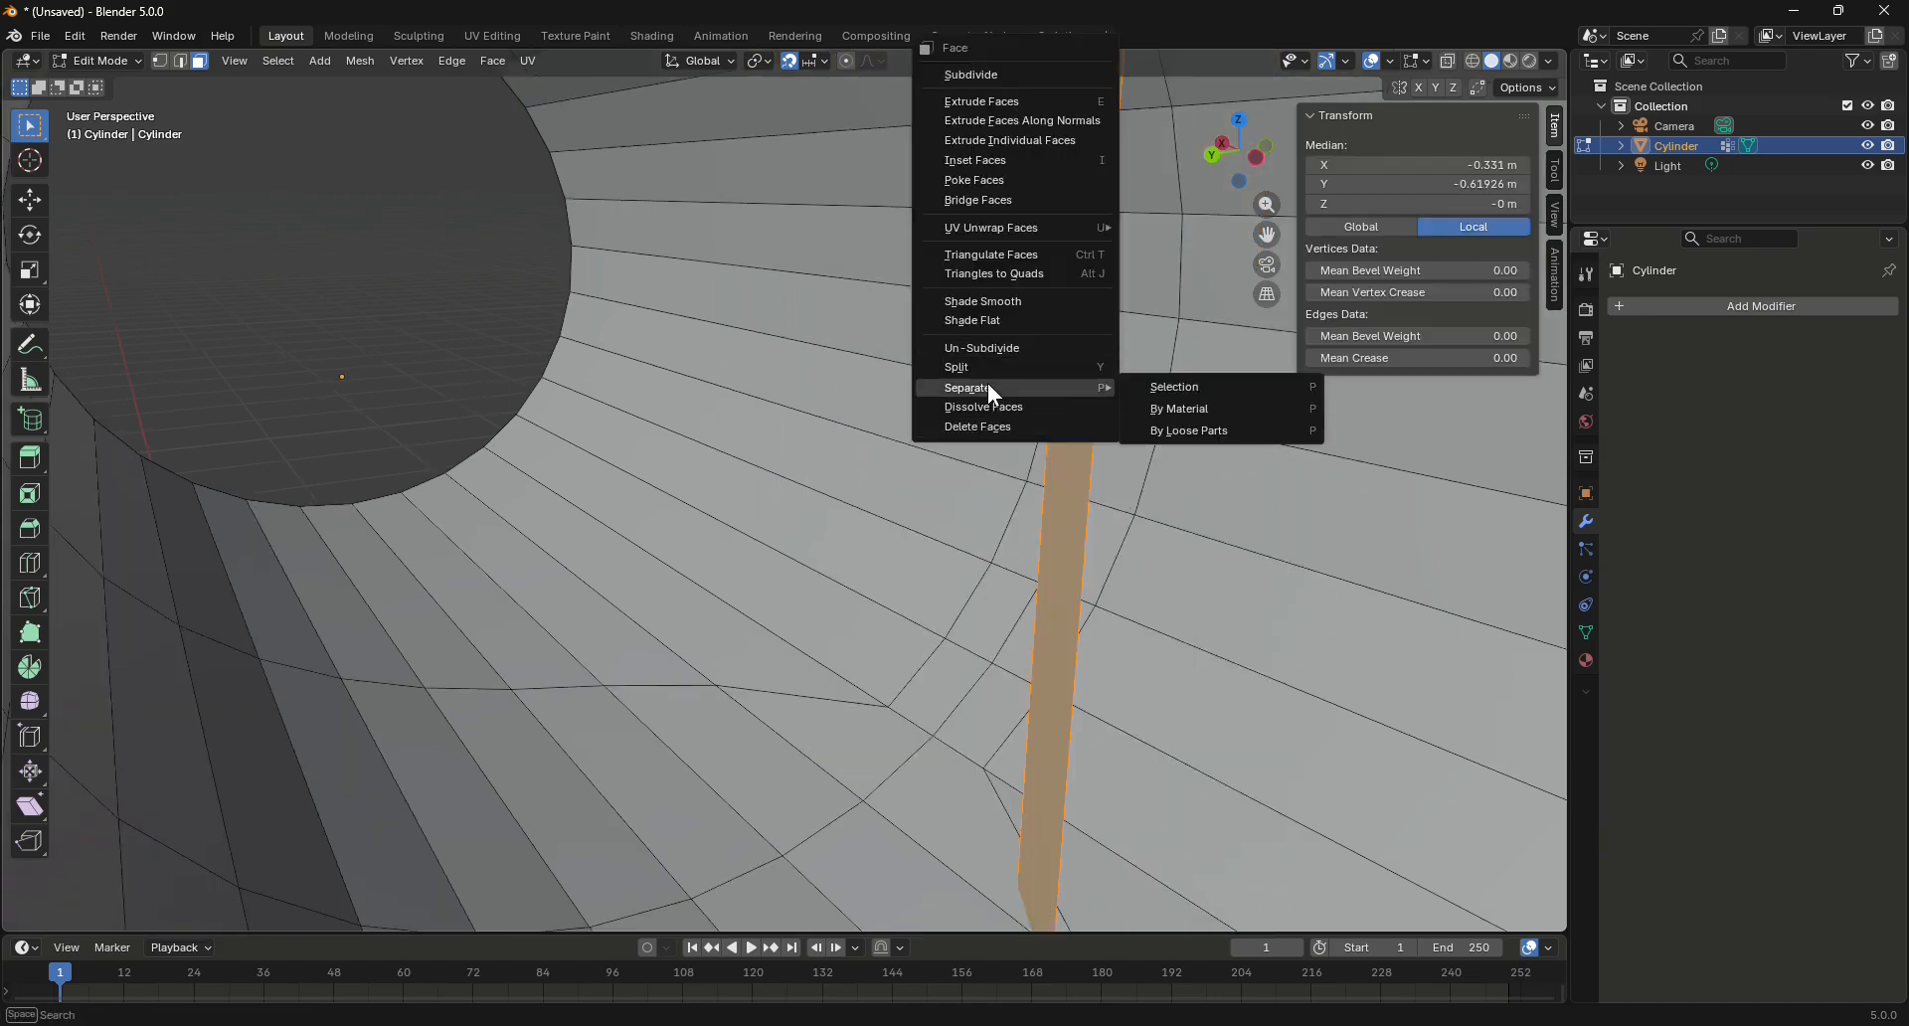
left_click(981, 431)
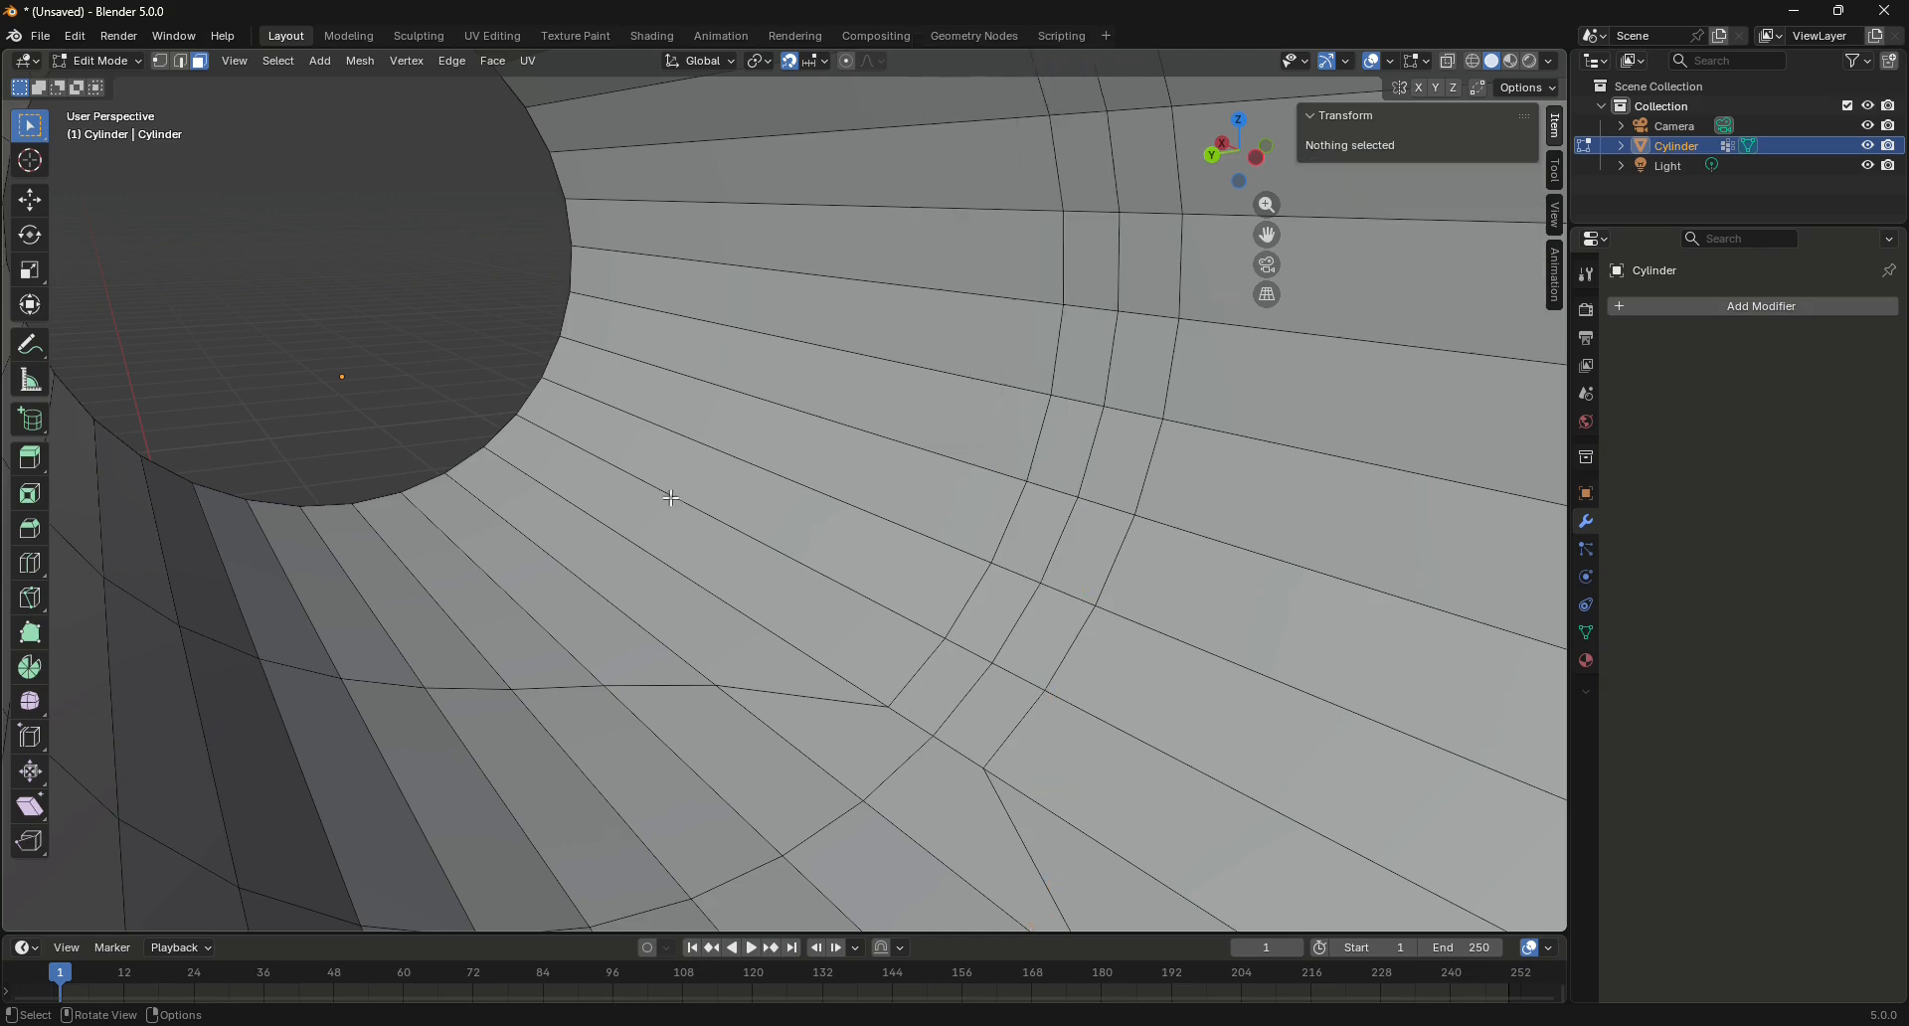
scroll(801, 557, "down", 3)
scroll(984, 601, "up", 4)
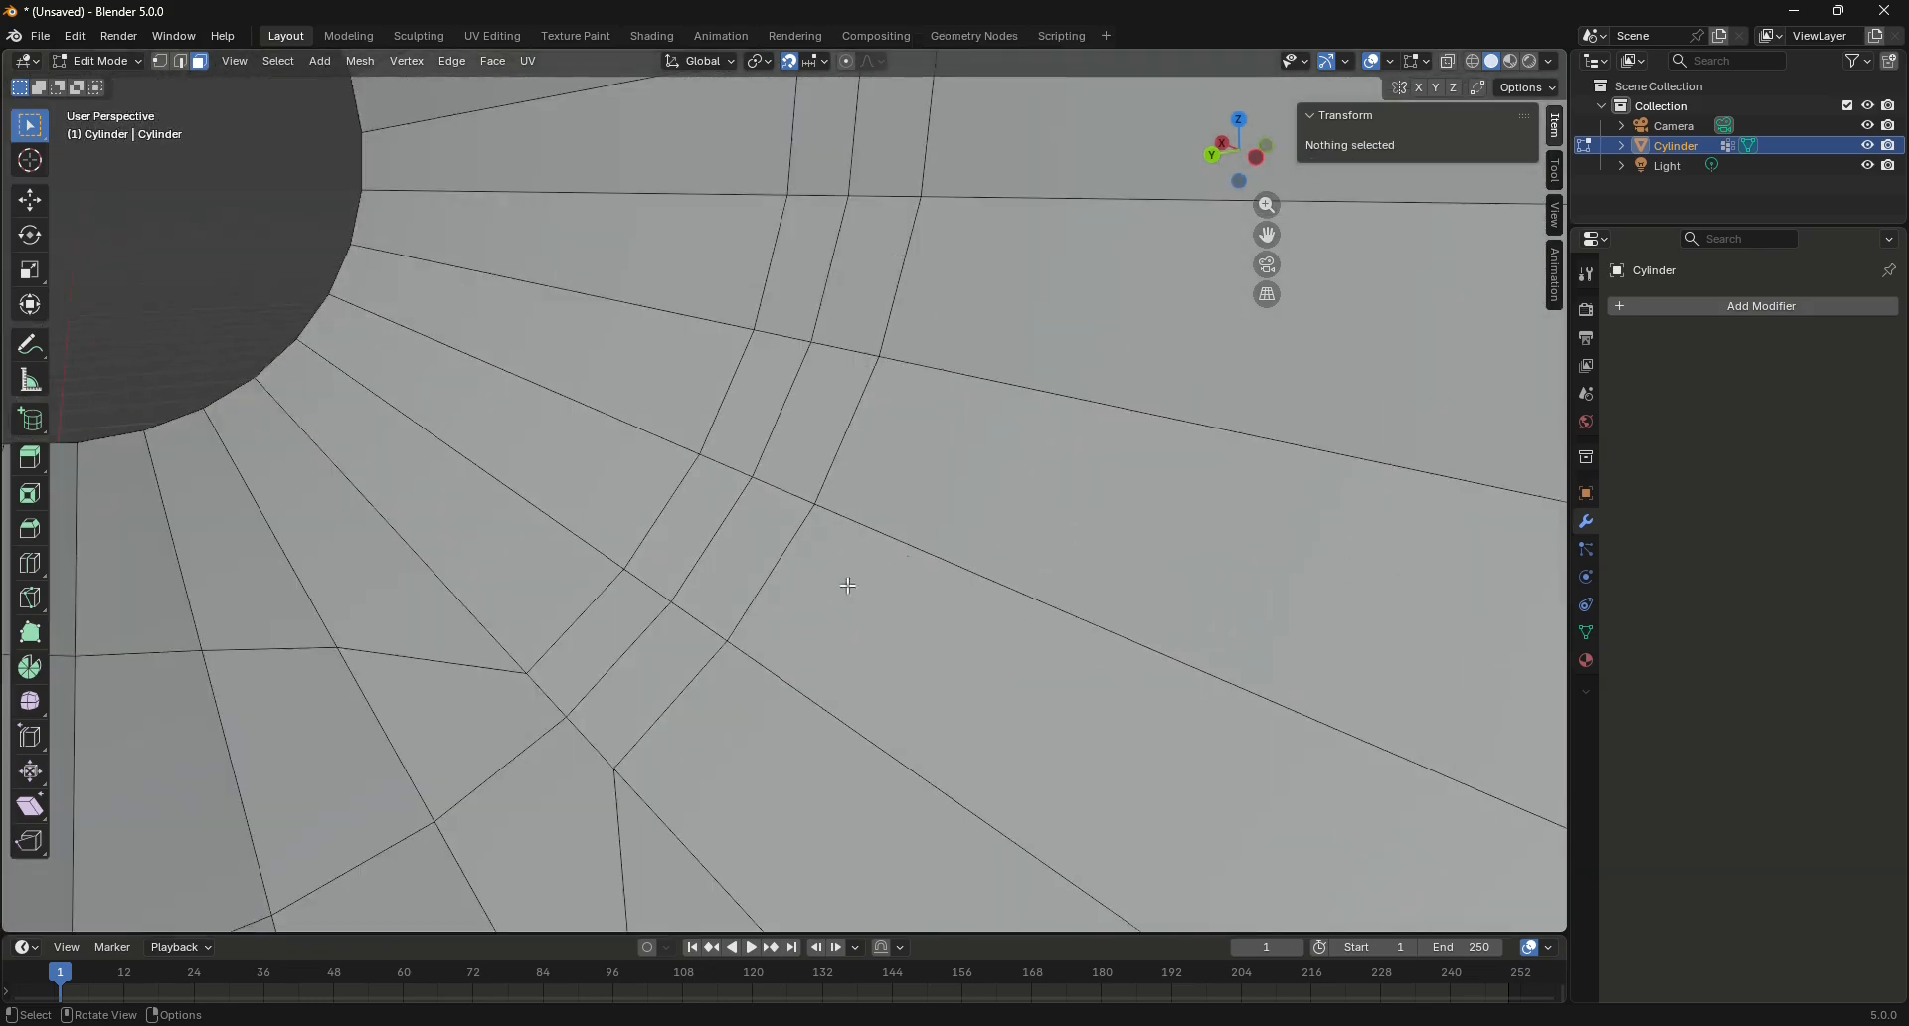
Delete the tapered inner wall face at the lower negative Y corner of the cylinder intersection
scroll(753, 621, "down", 1)
left_click(352, 722)
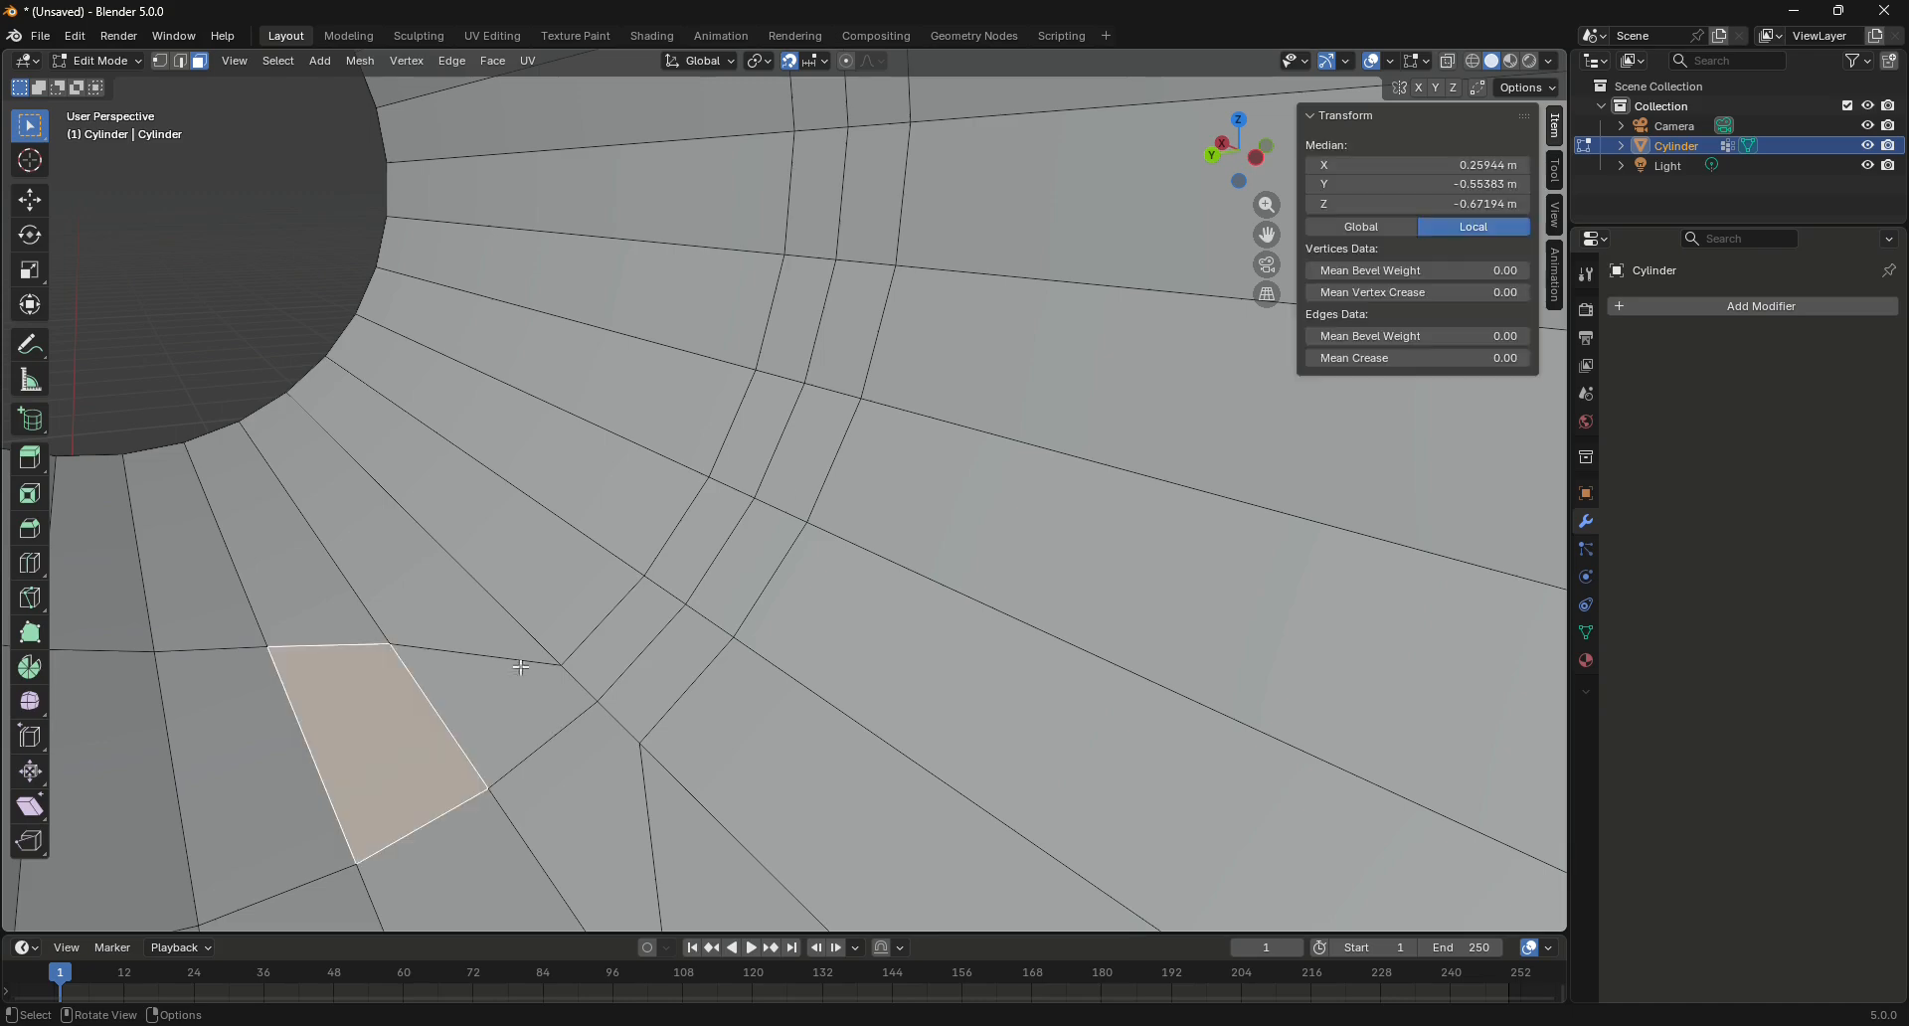
middle_click_drag(597, 612, 446, 622)
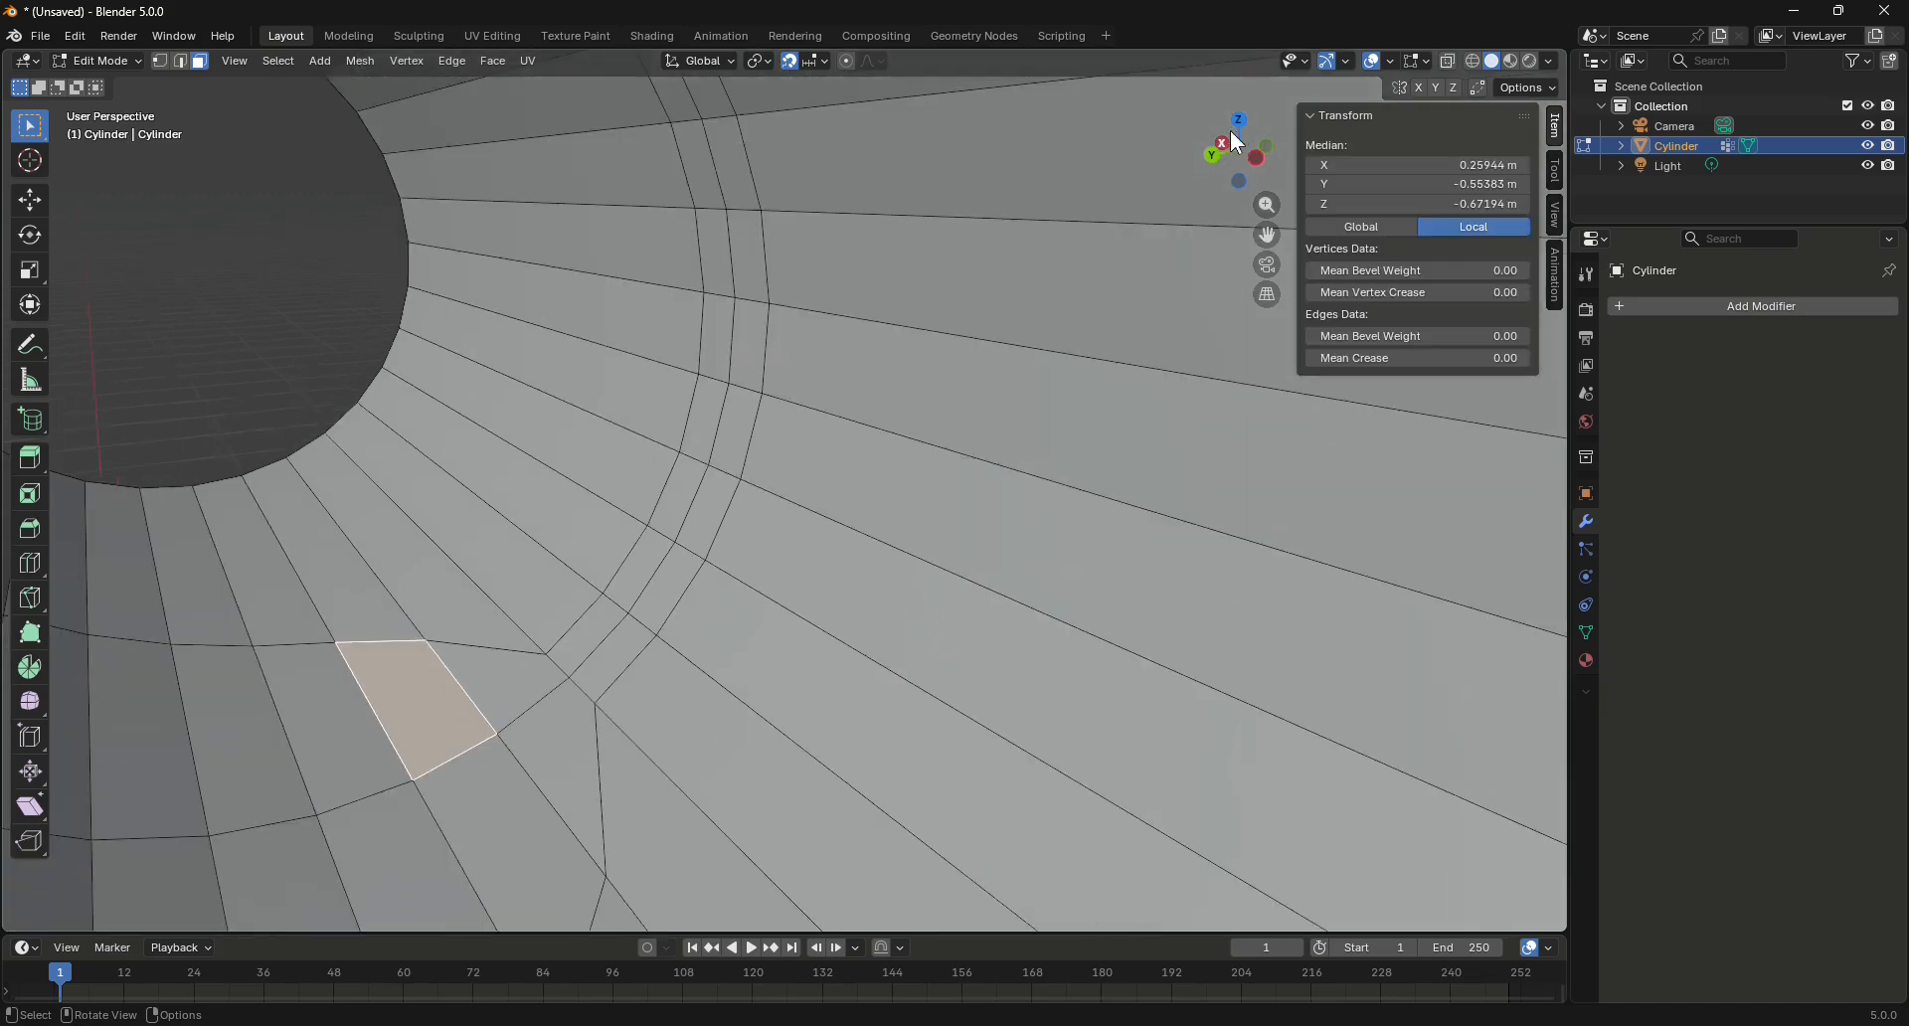
left_click_drag(1234, 135, 1135, 286)
left_click(250, 720)
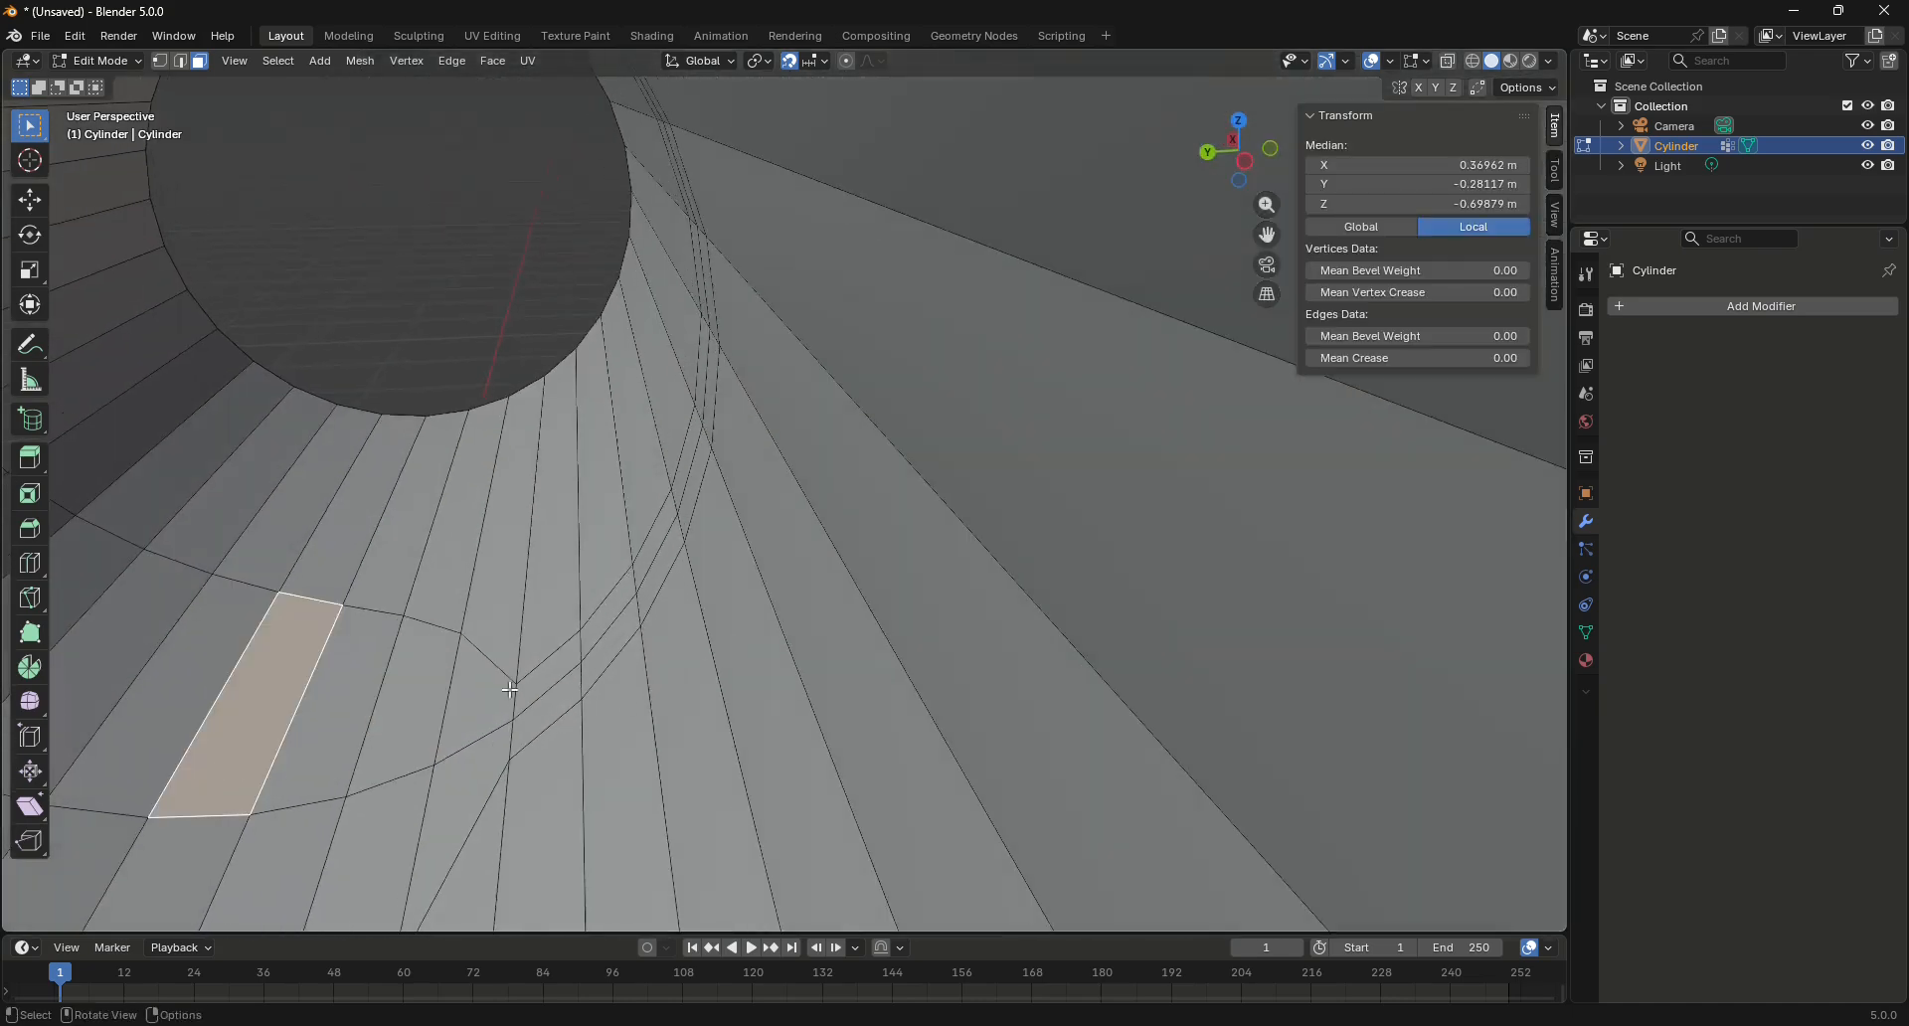
left_click_drag(1267, 236, 1505, 87)
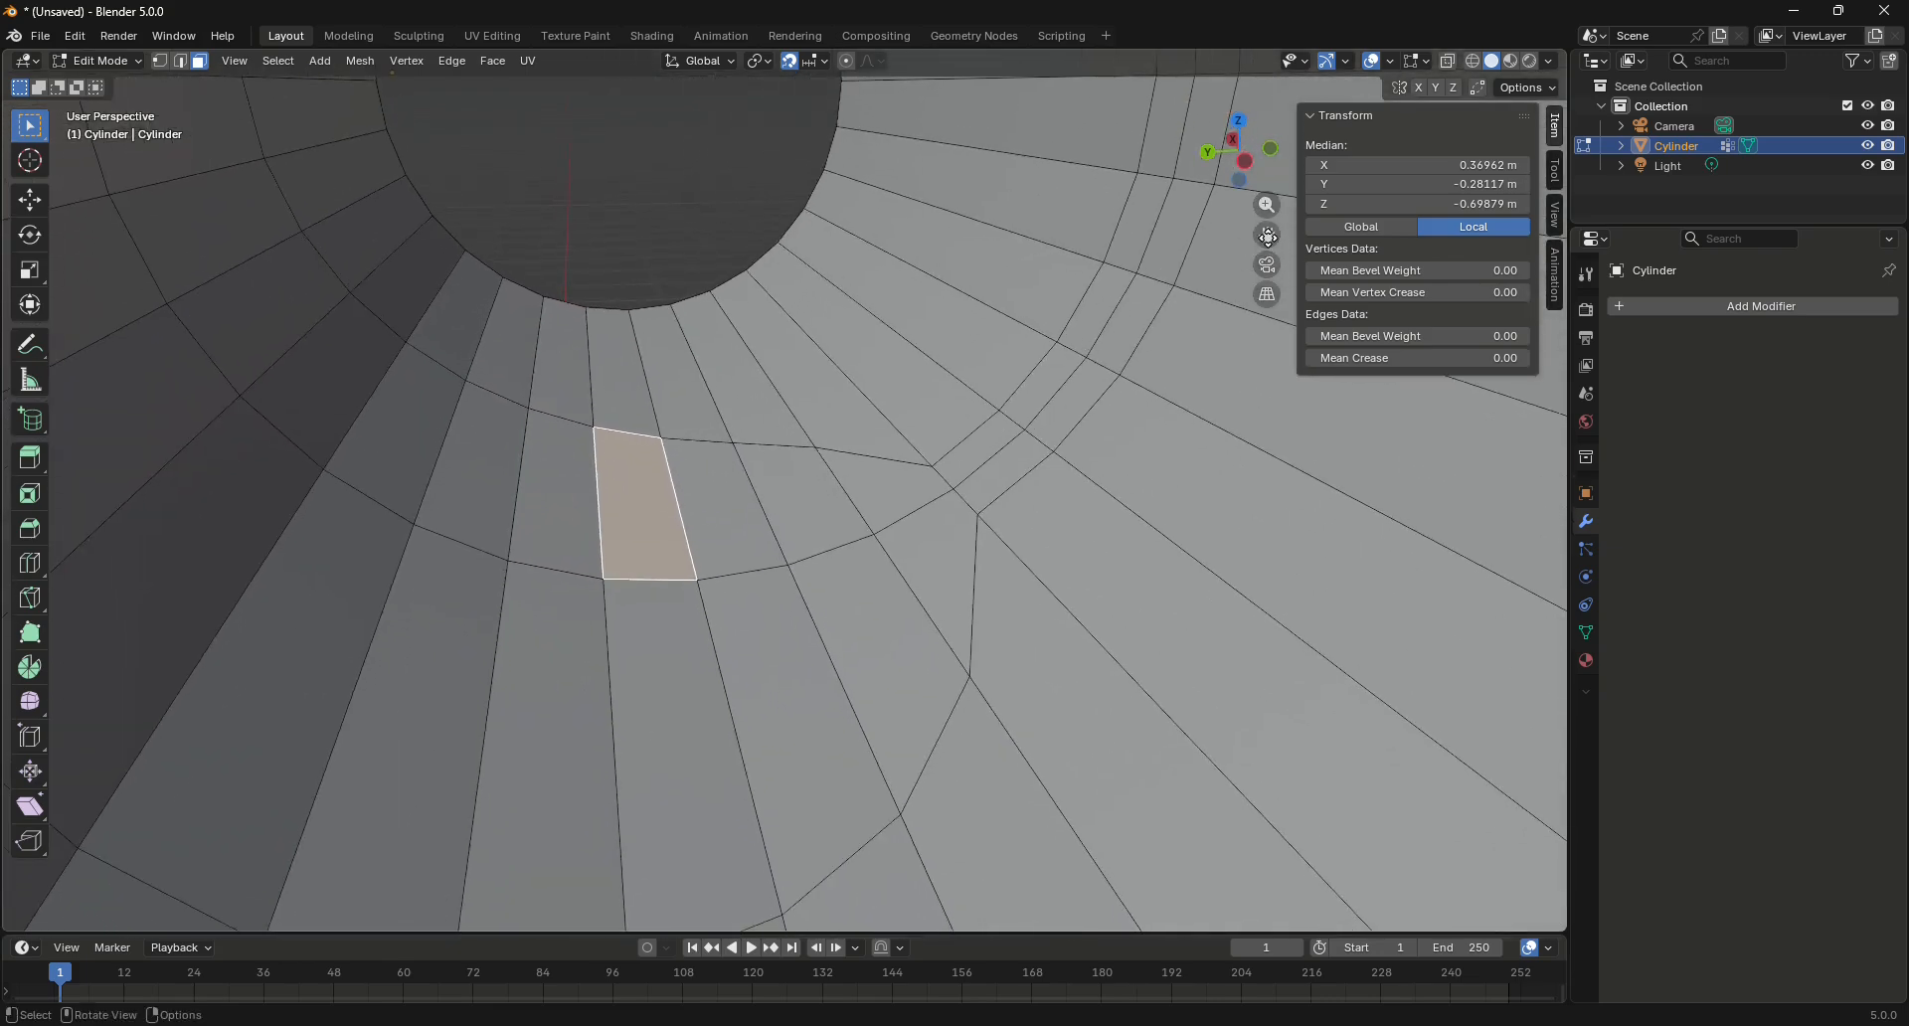
left_click(903, 546)
key("ctrl+f")
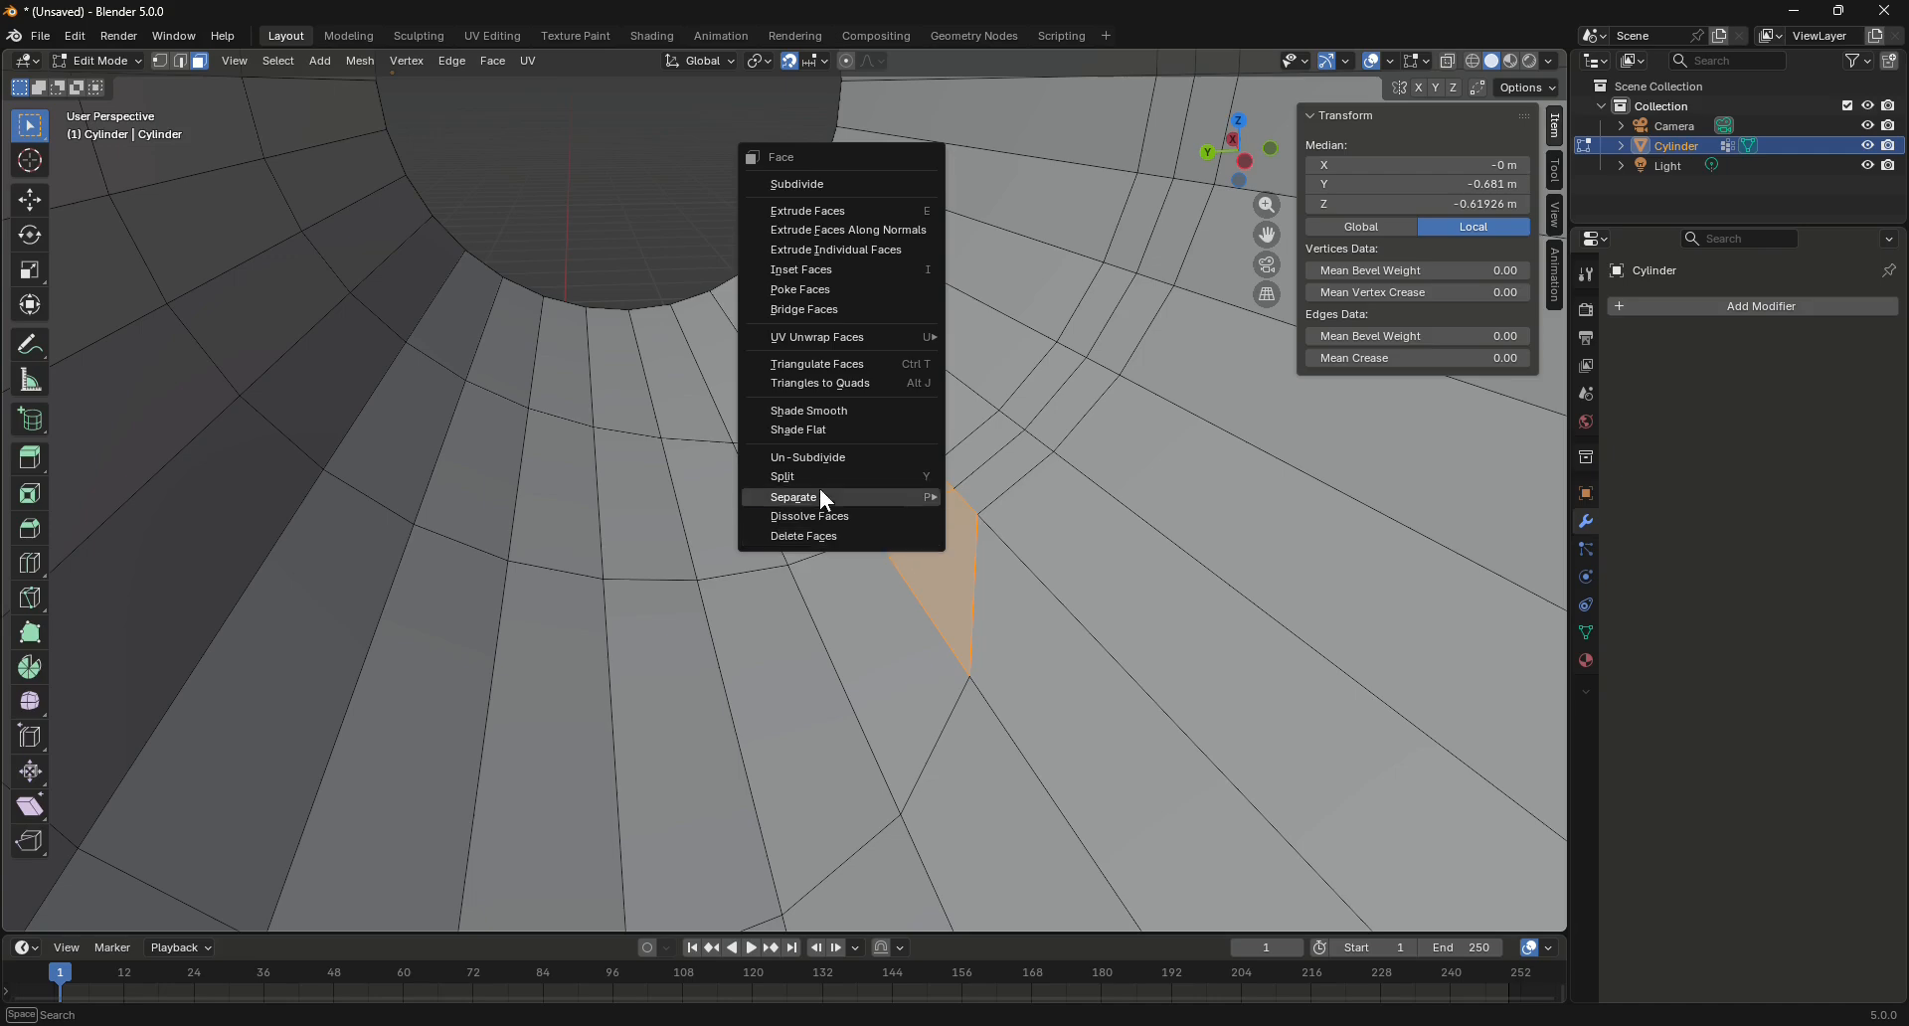
left_click(826, 537)
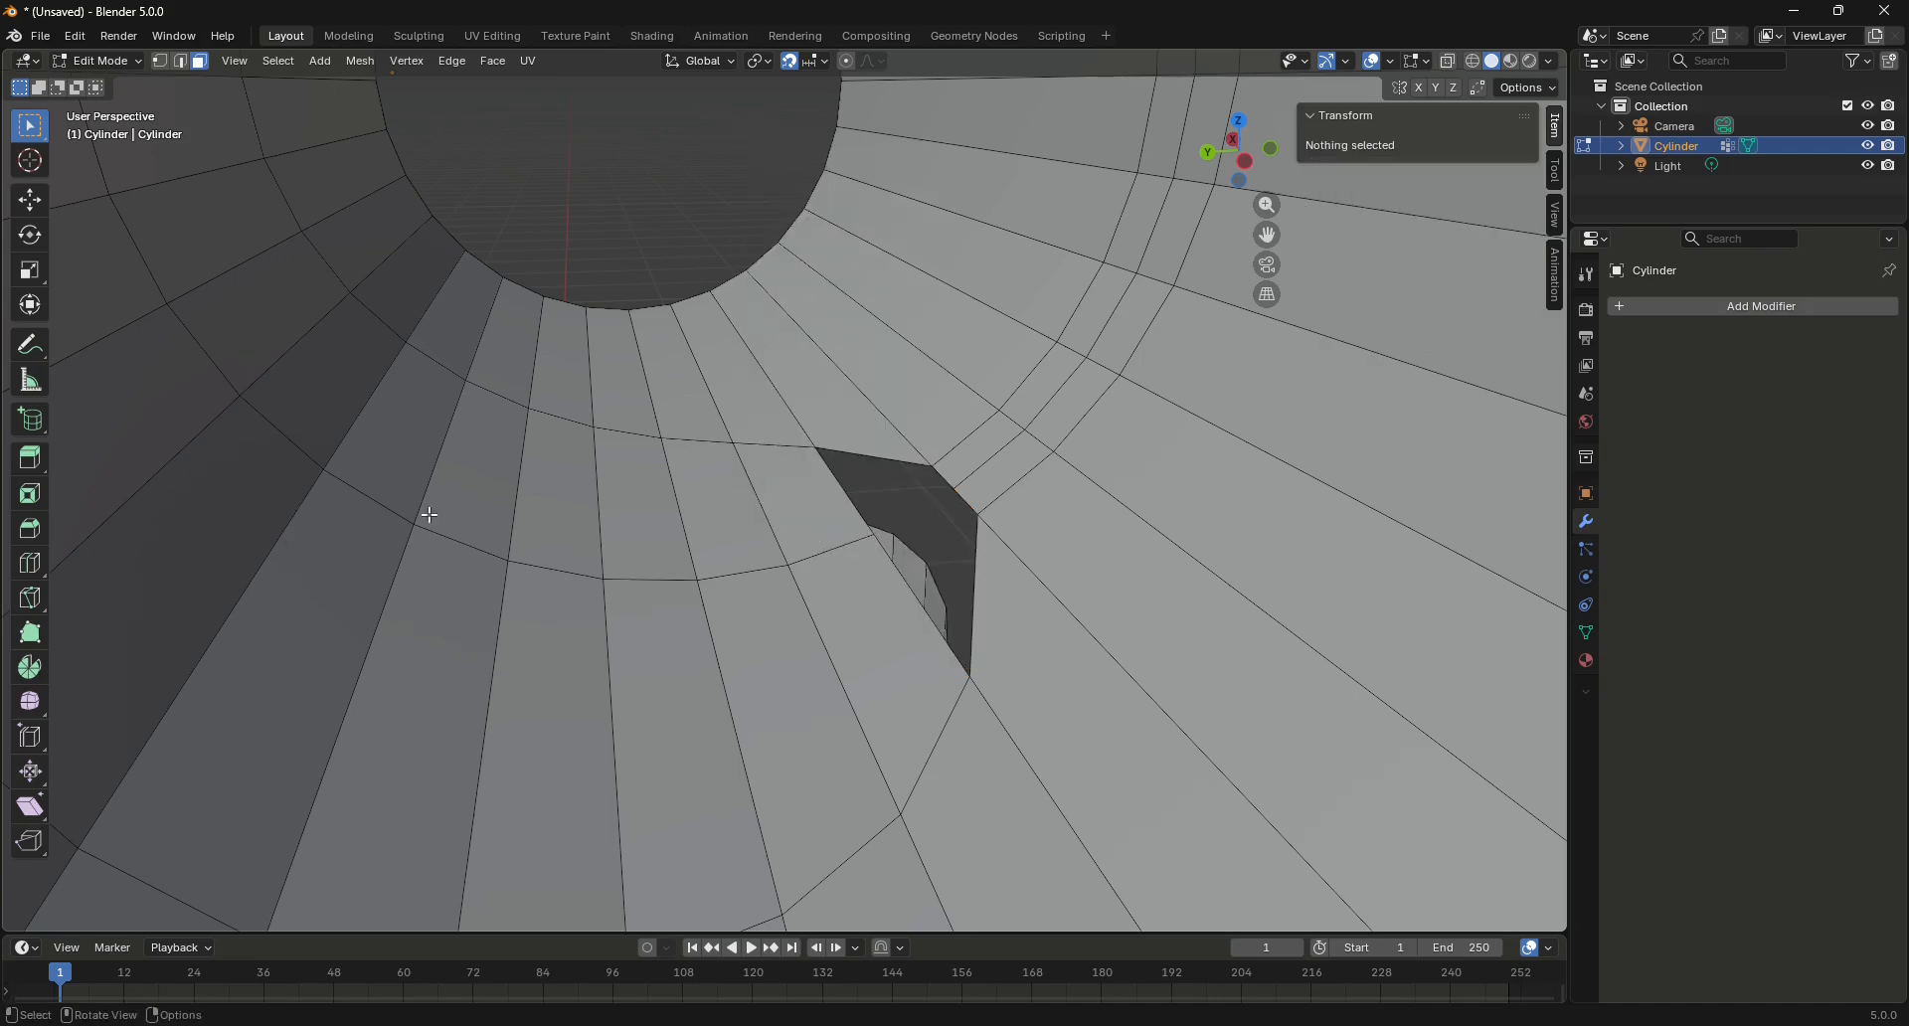
Box-select the two rows of inner wall strips along the lower side of the intersection and delete those faces
left_click_drag(430, 515, 839, 637)
key("ctrl+f")
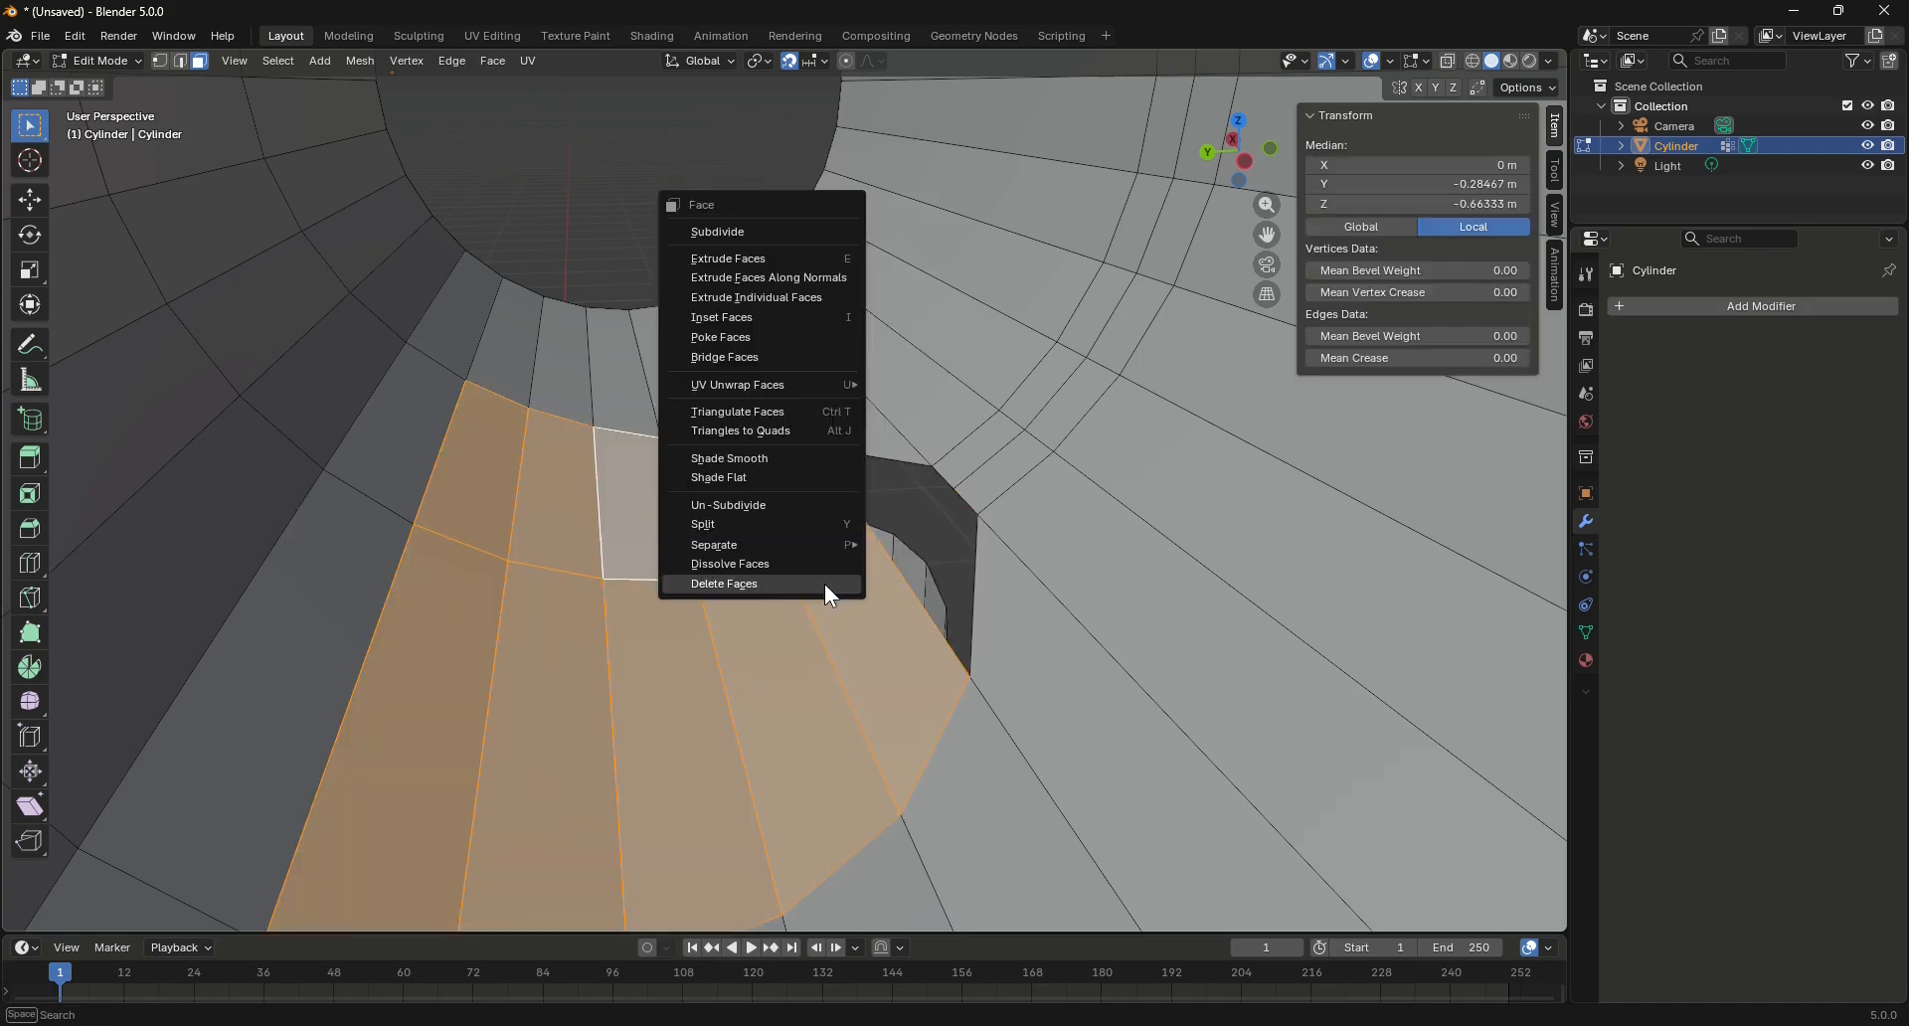
left_click(769, 589)
Delete the inner wall faces on the lower positive Y side, including the leftover strip beside the lower opening
left_click_drag(117, 255, 242, 491)
key("ctrl+f")
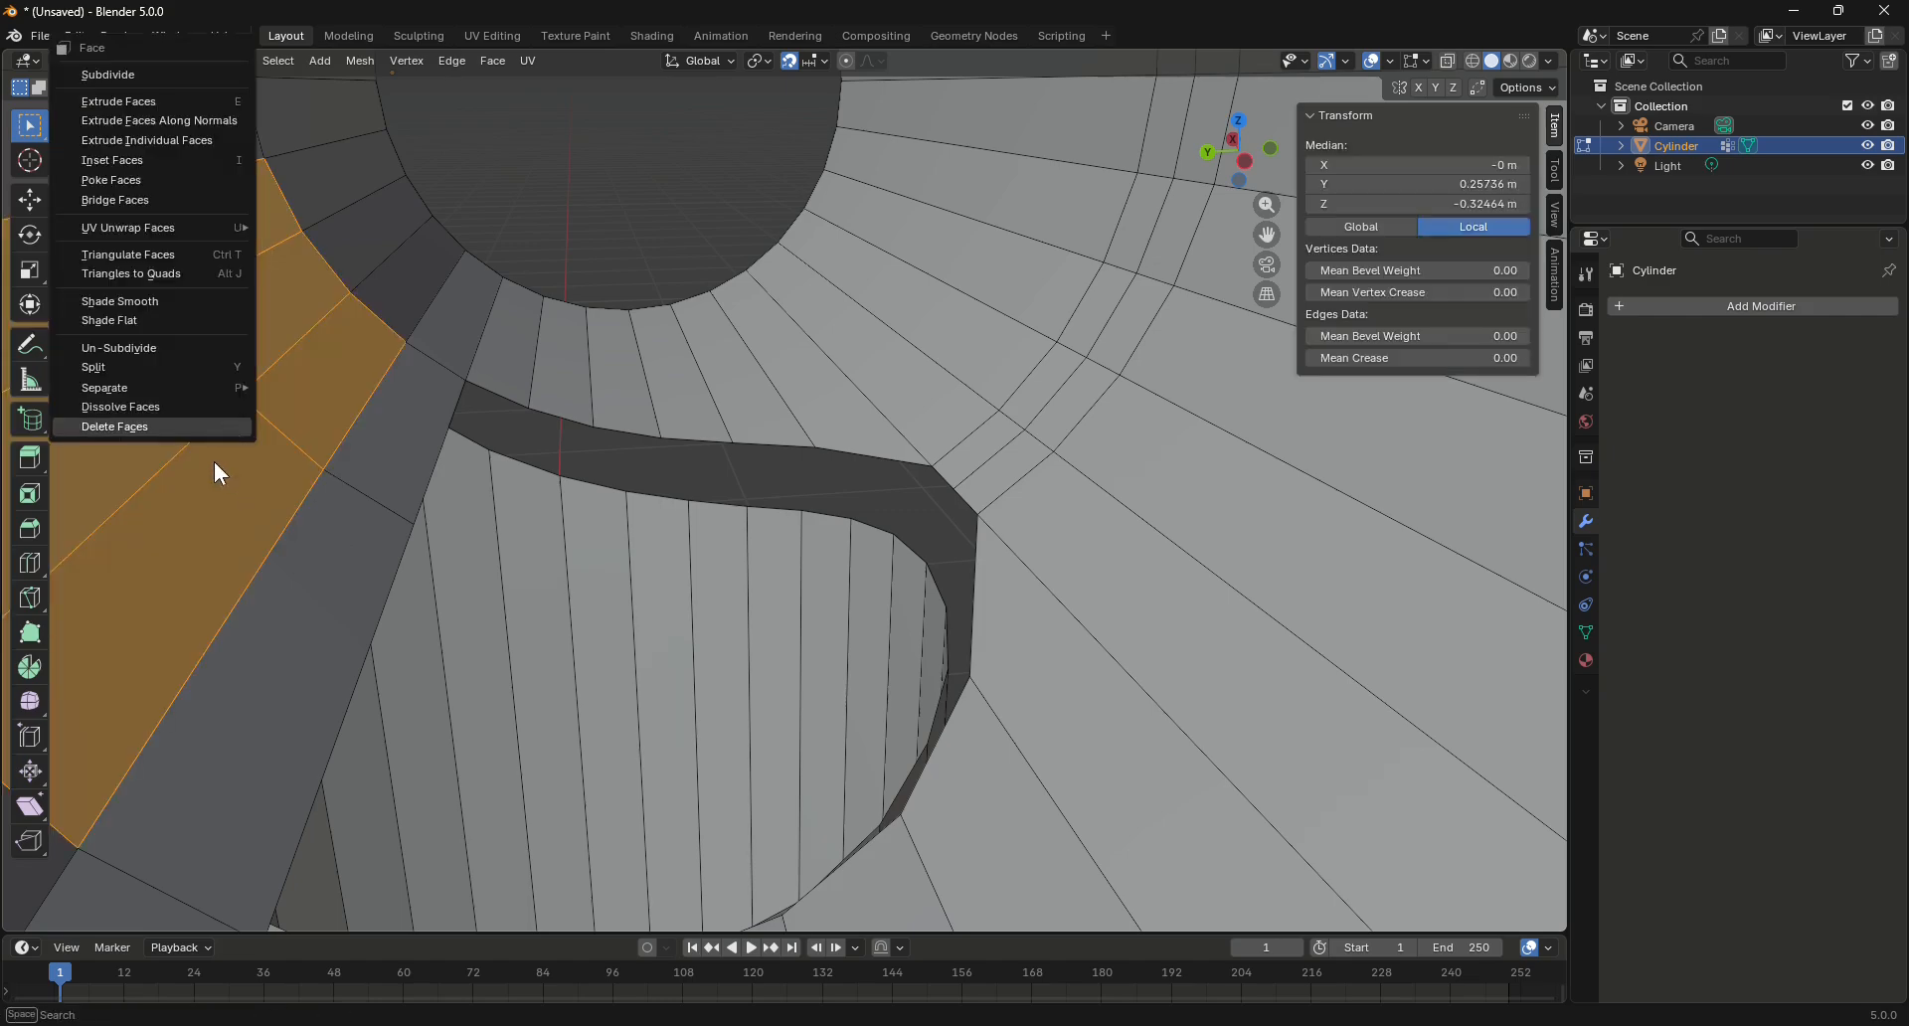
left_click(157, 434)
left_click(336, 519)
key("ctrl+f")
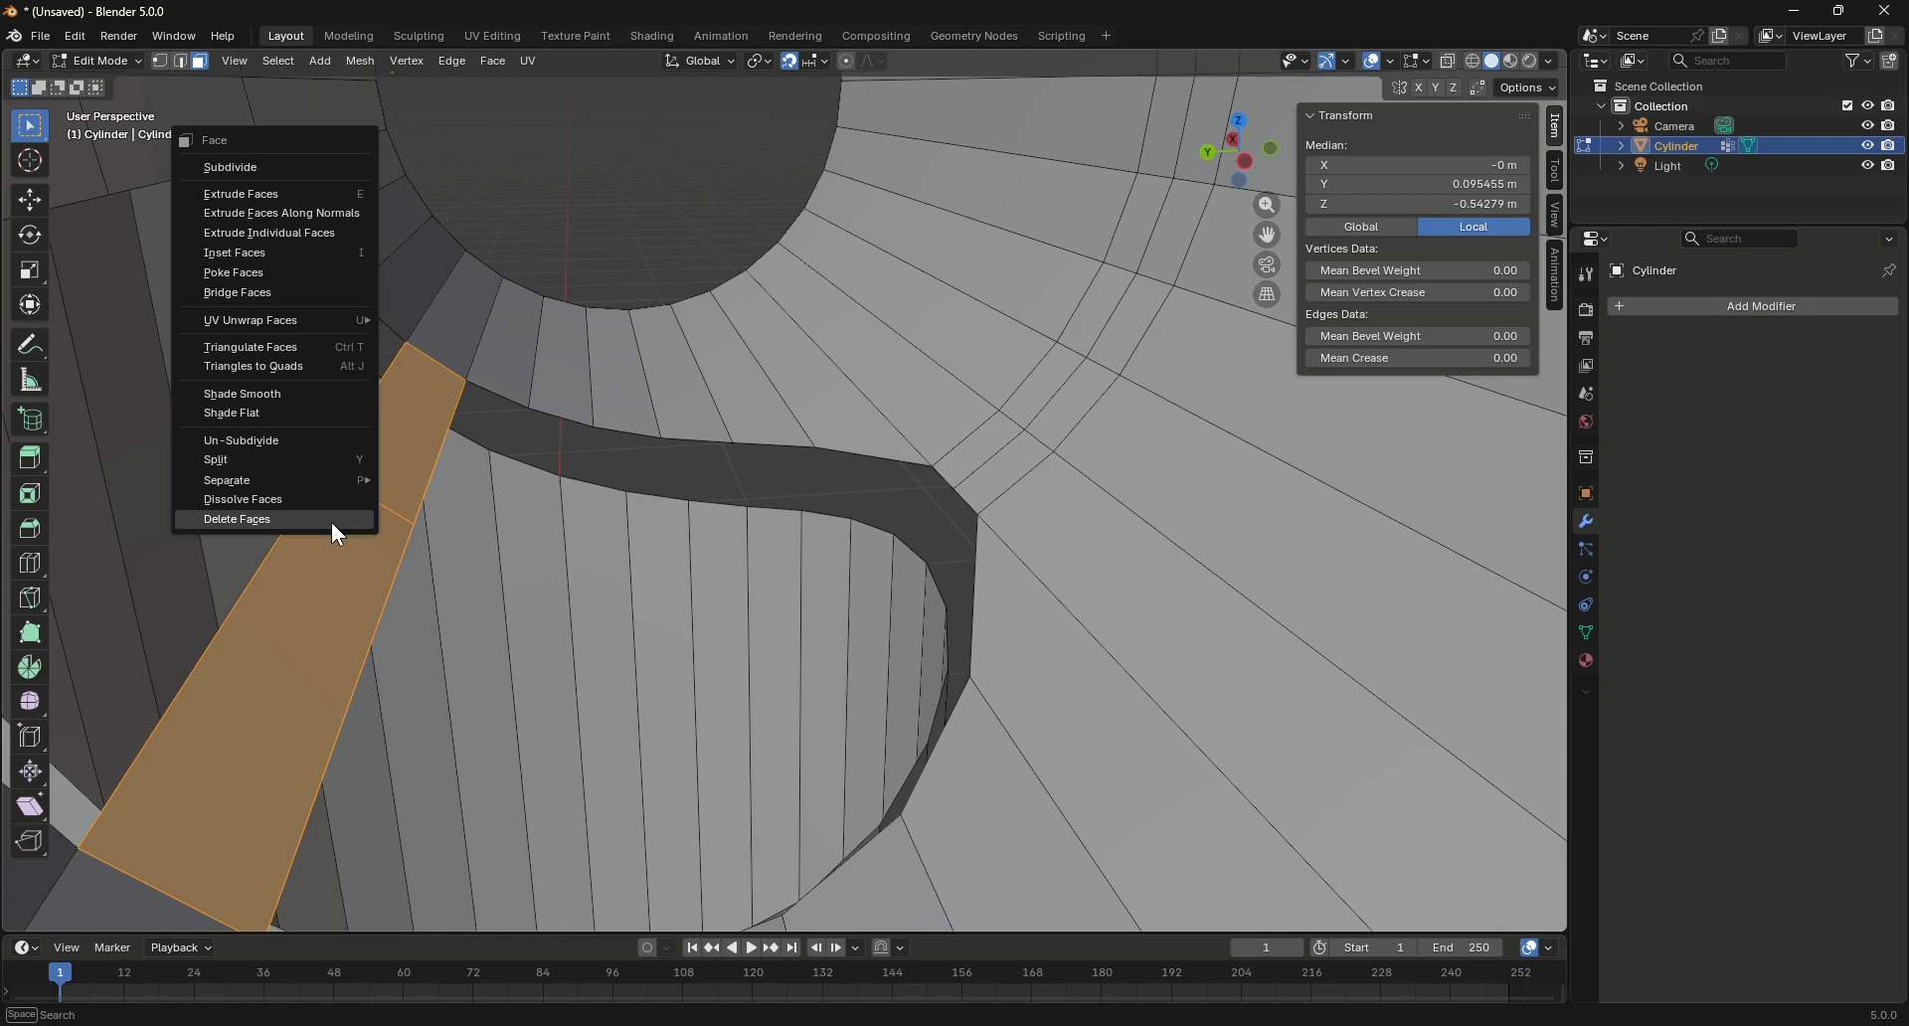
left_click(332, 521)
Box-select the remaining inner wall faces on the positive Y side and delete them
mouse_move(333, 521)
middle_mouse_down()
mouse_move(311, 694)
mouse_move(242, 681)
mouse_move(319, 518)
middle_mouse_up()
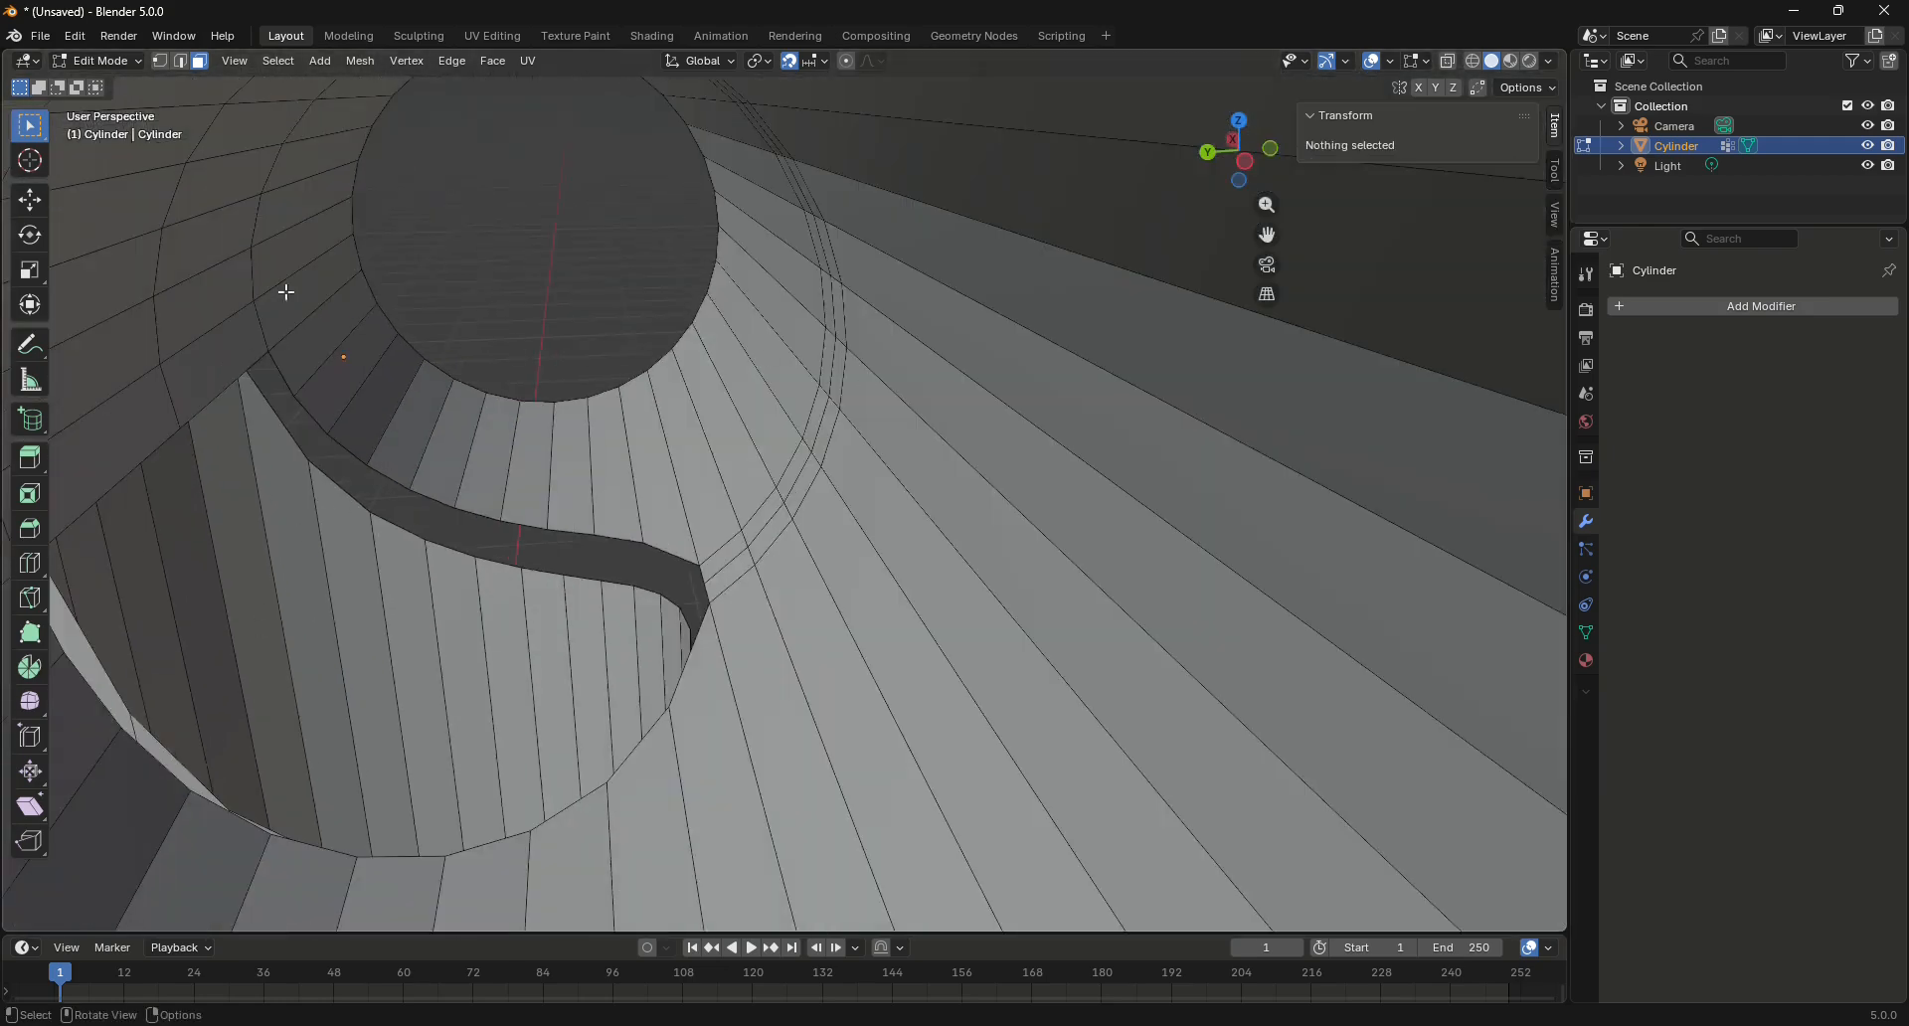
left_click_drag(122, 157, 192, 409)
key("ctrl+f")
left_click(76, 430)
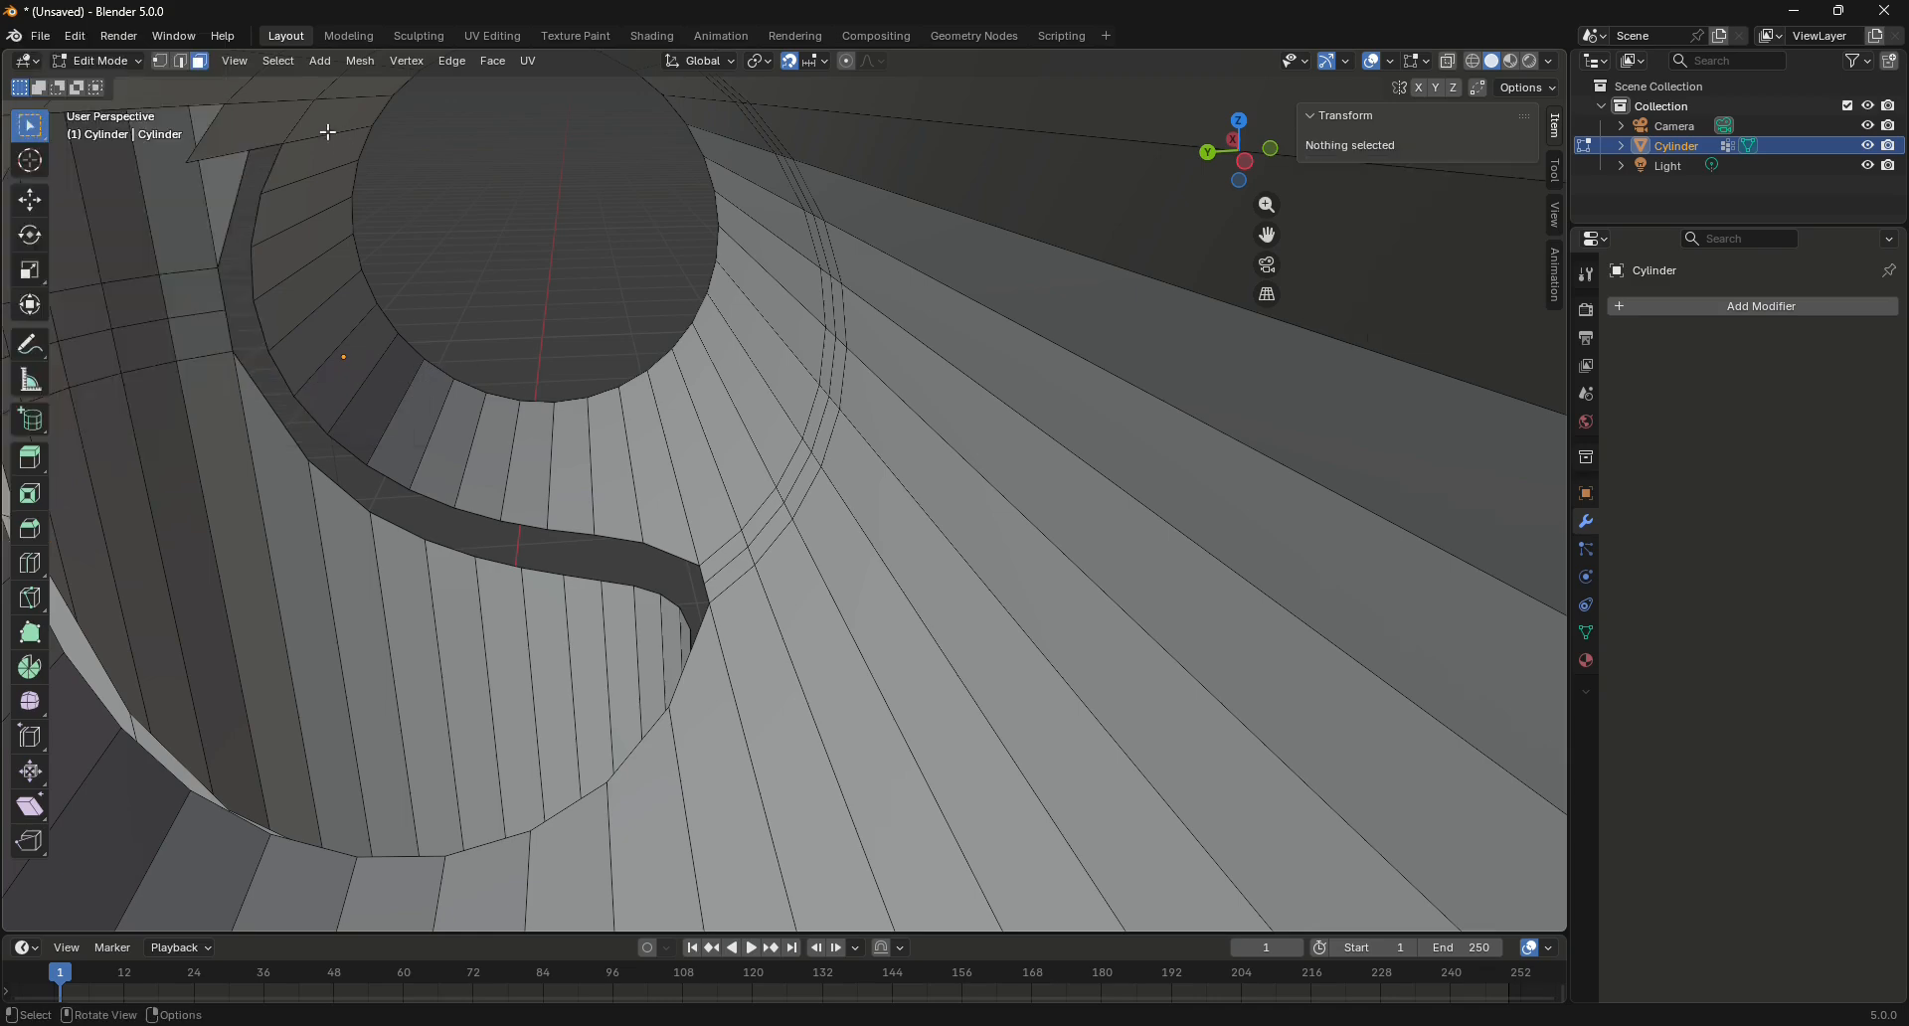
Delete the two leftover inner wall strips at the upper positive Y side of the intersection one after the other
left_click_drag(1269, 187, 1318, 423)
left_click(343, 329)
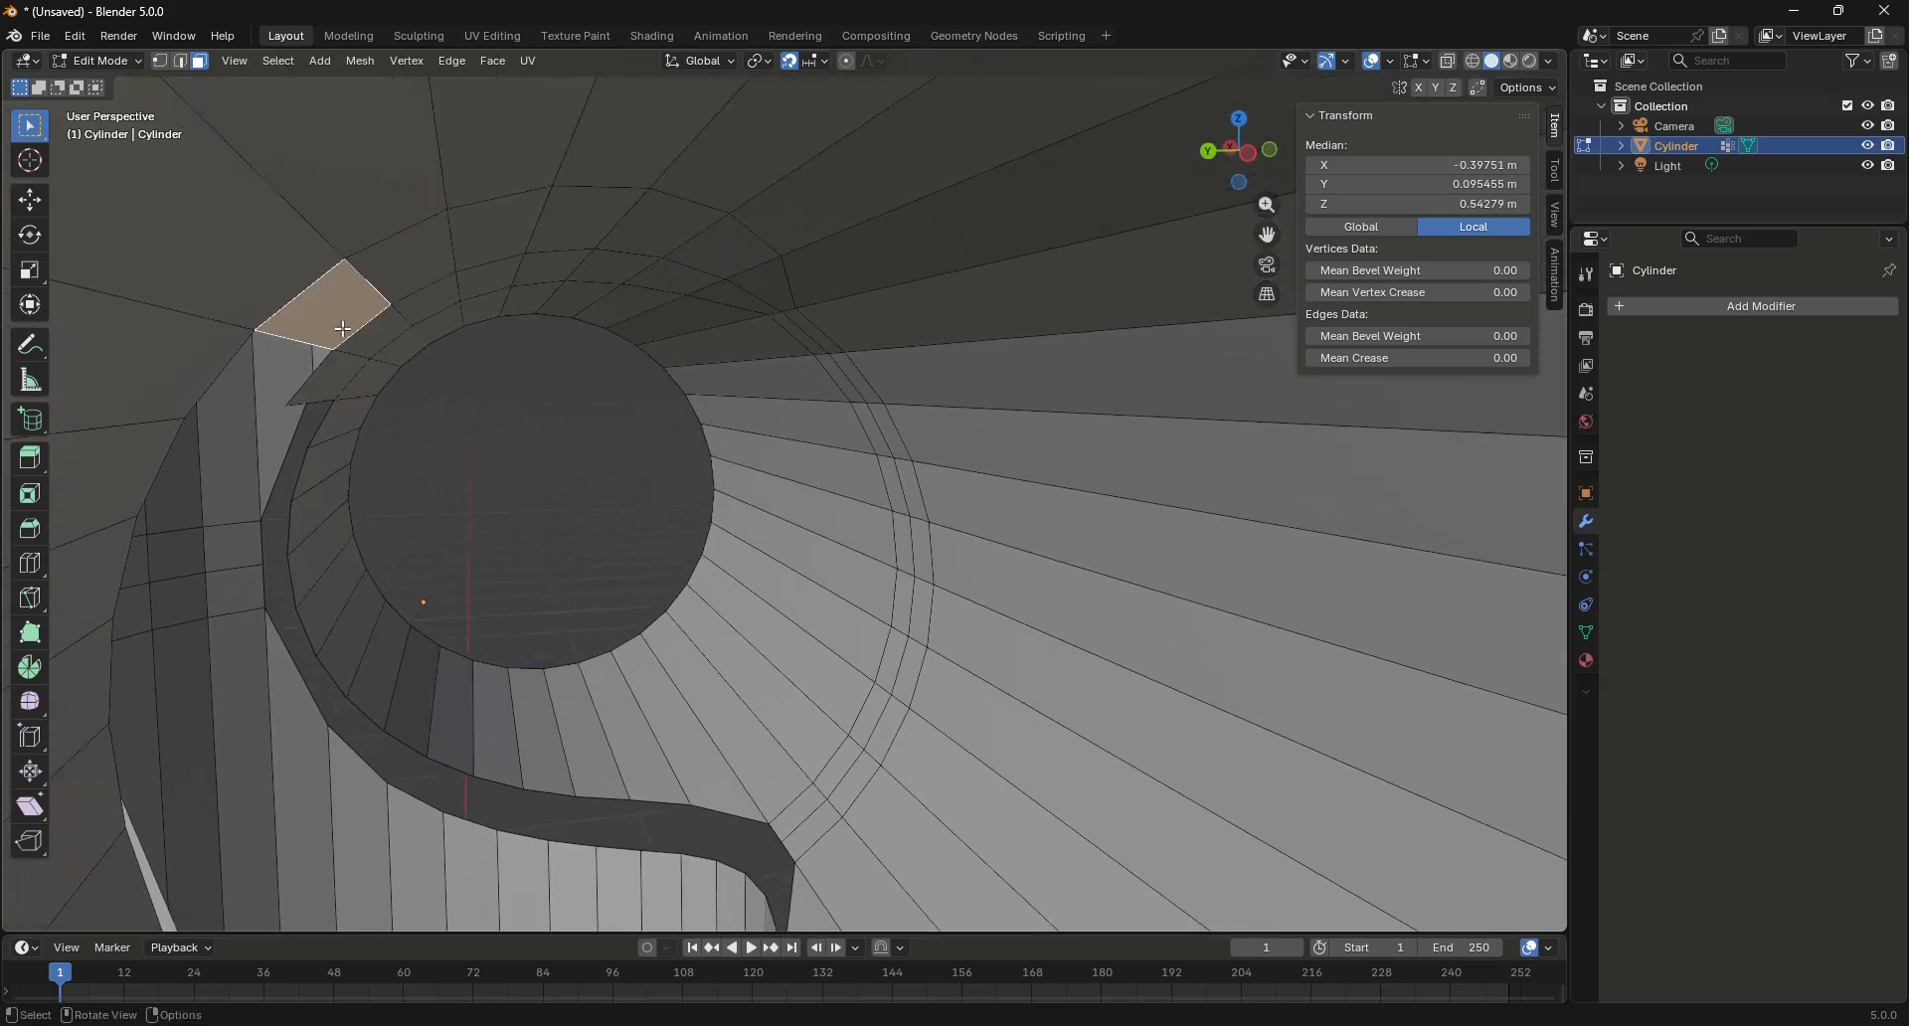
key("x")
left_click(328, 390)
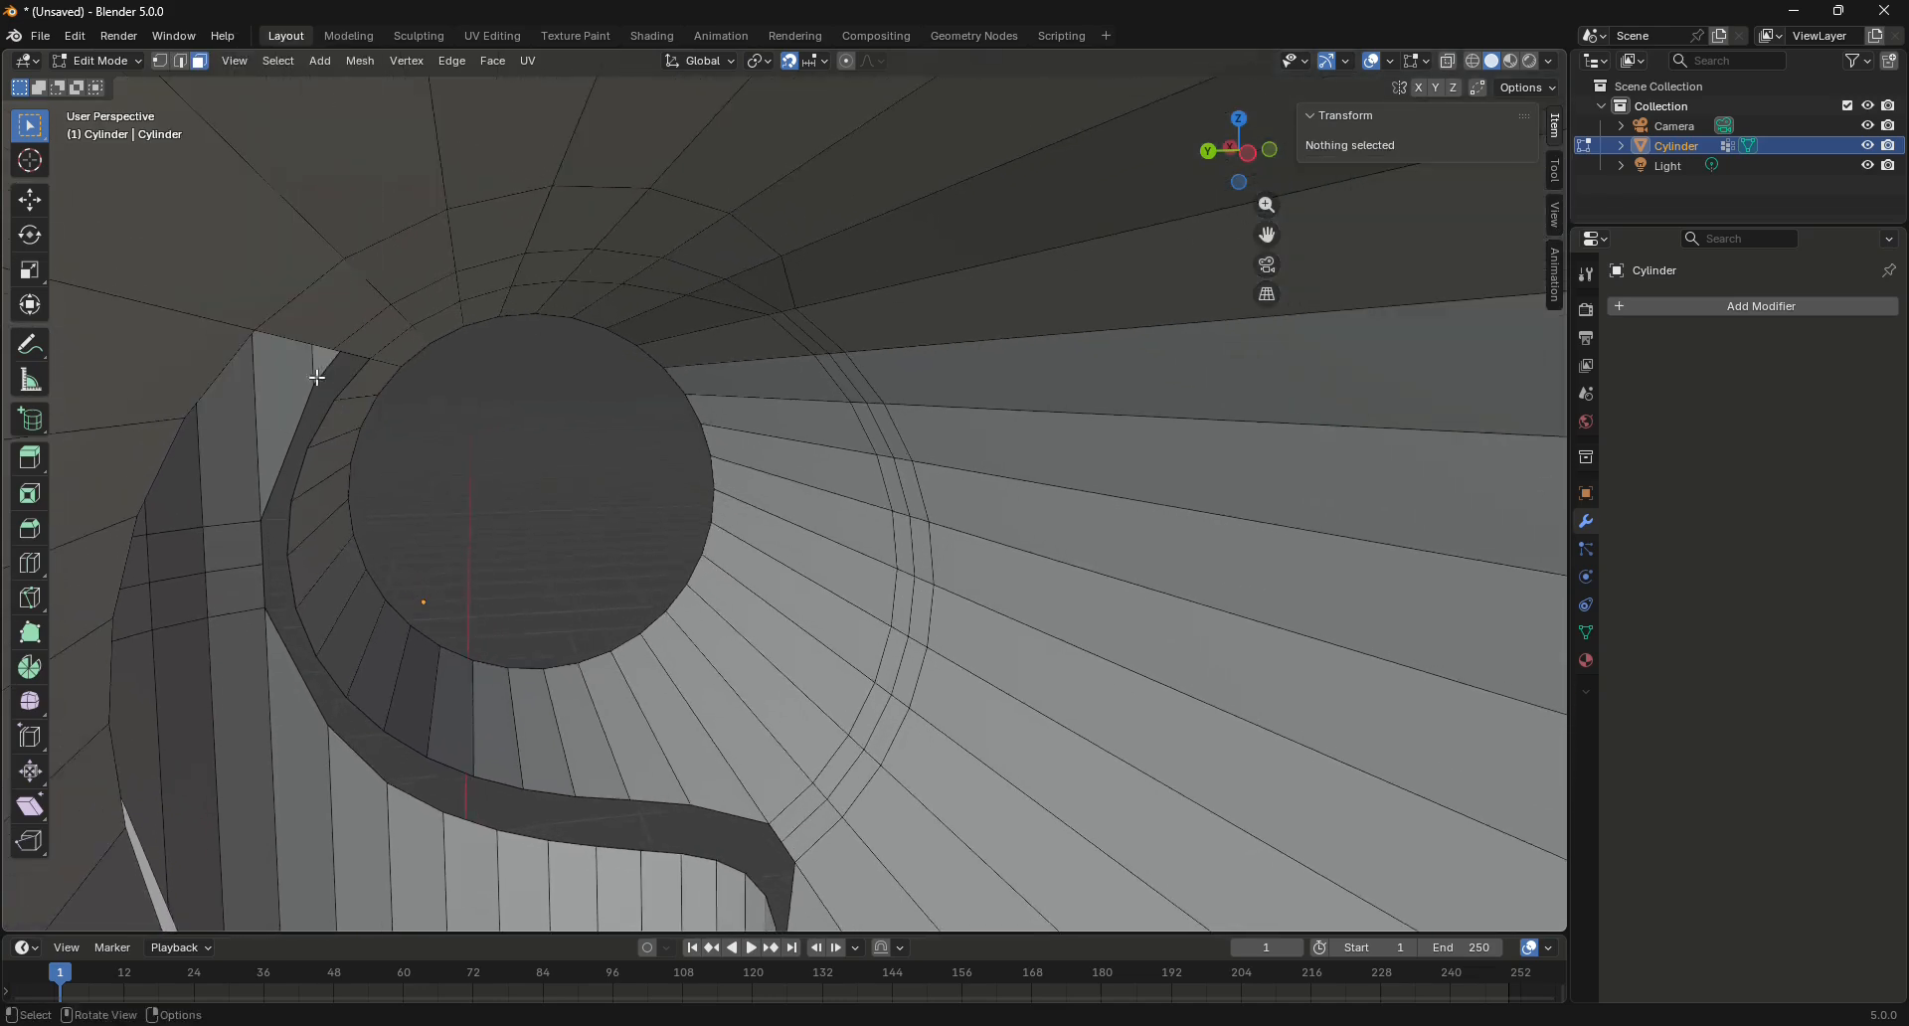
left_click(404, 324)
key("ctrl+f")
left_click(305, 428)
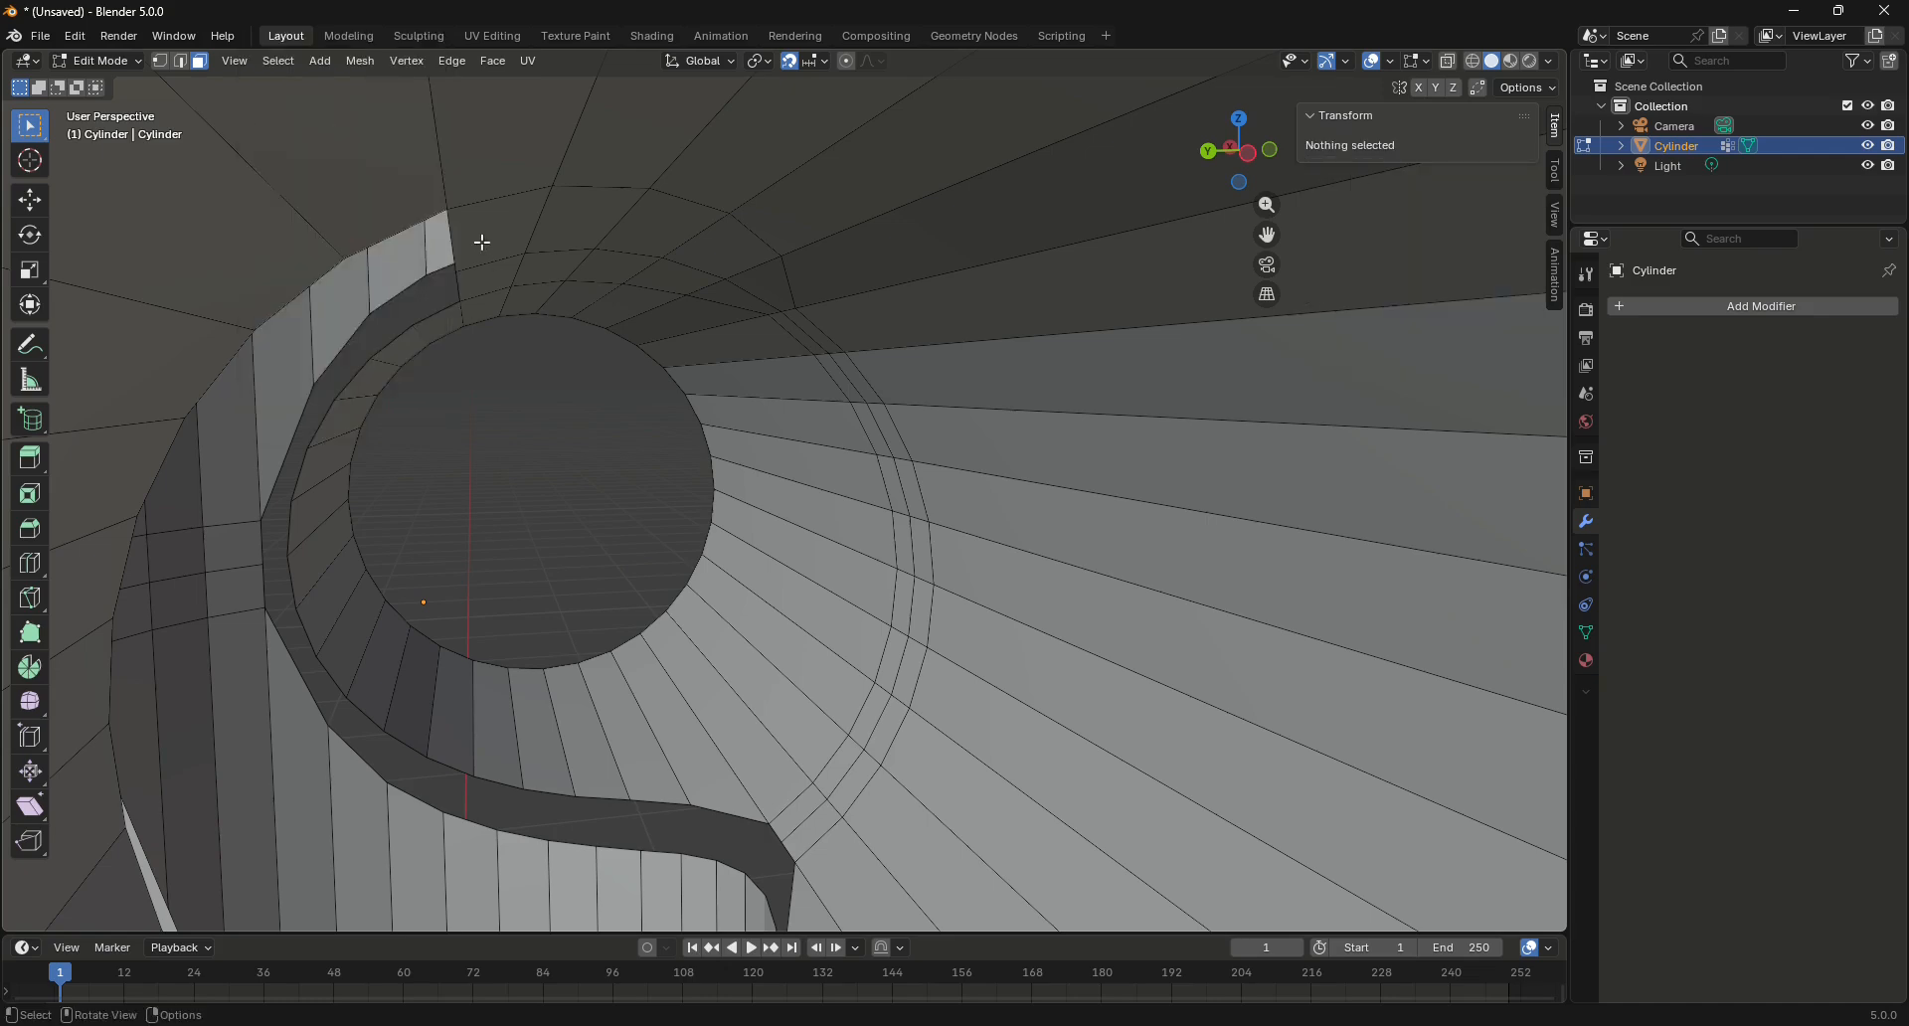
Reduce the selection to the first upper inner wall faces next to the opened gap and delete them
left_click_drag(482, 239, 728, 282)
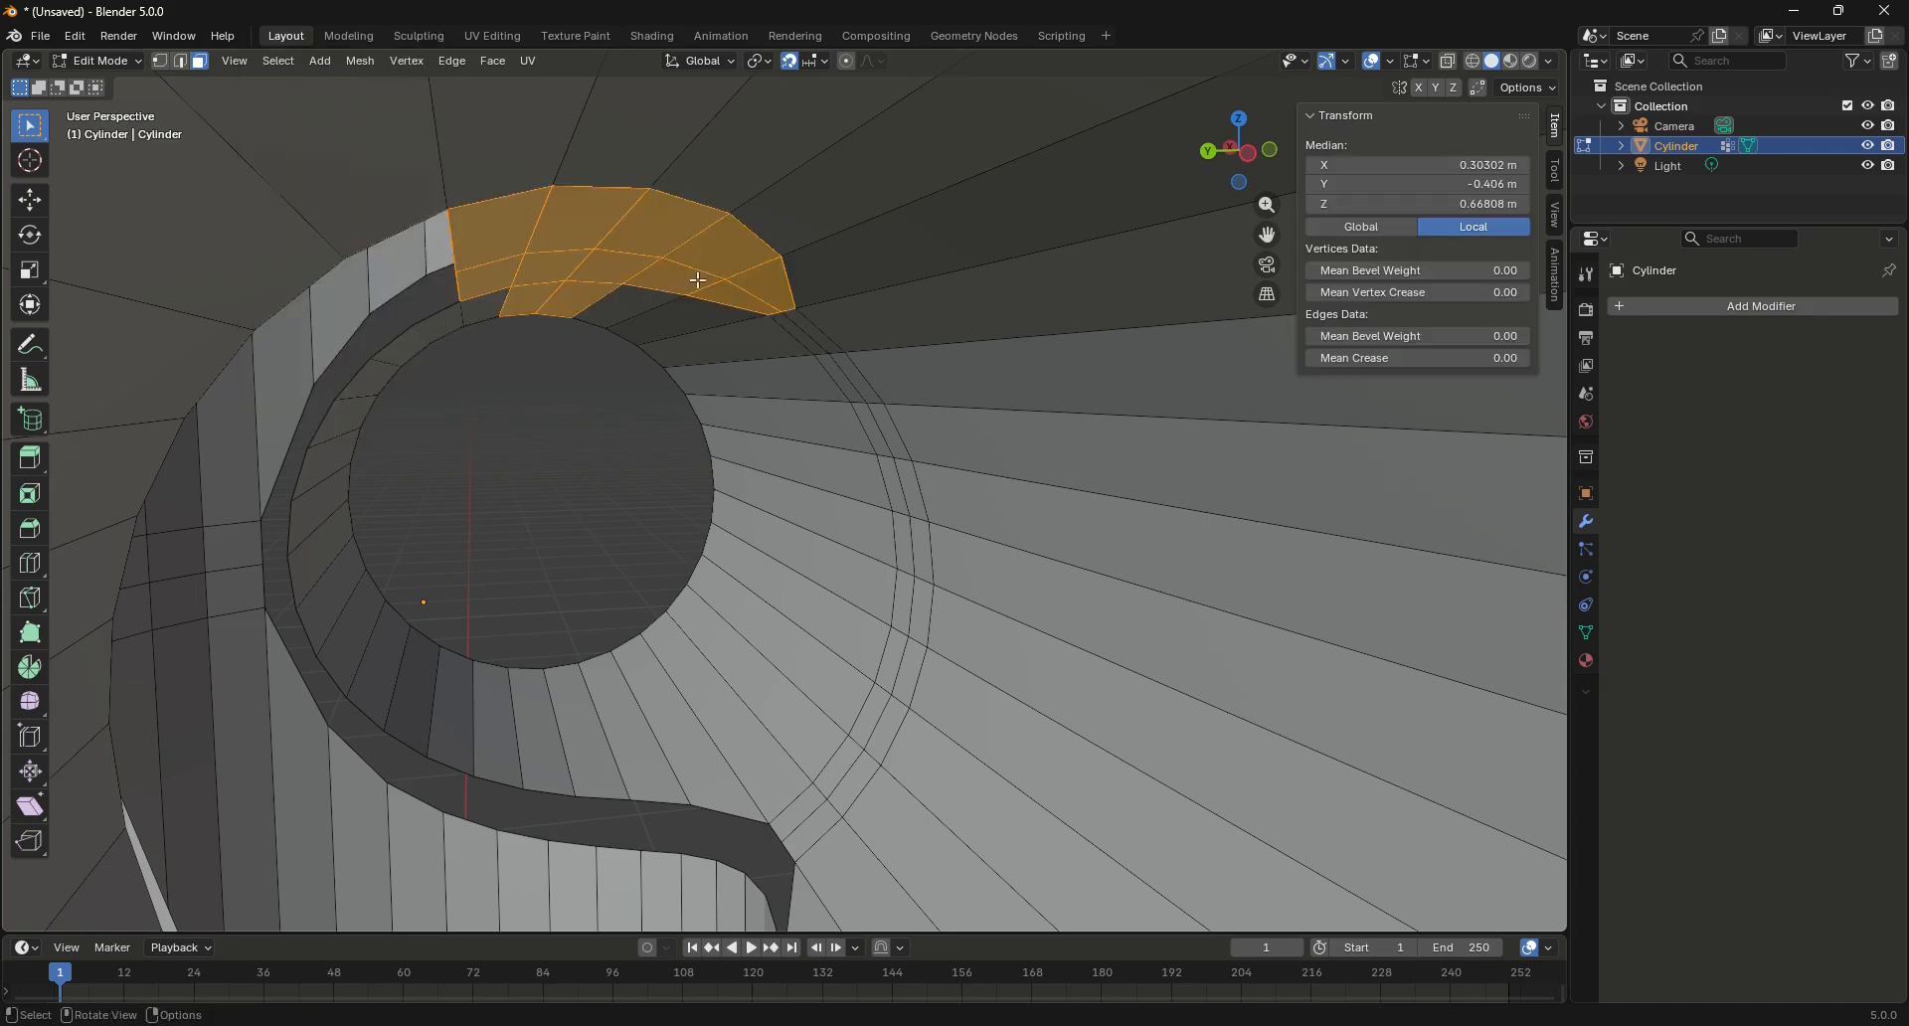
left_click(553, 267)
left_click_drag(474, 242, 487, 246)
right_click(549, 268)
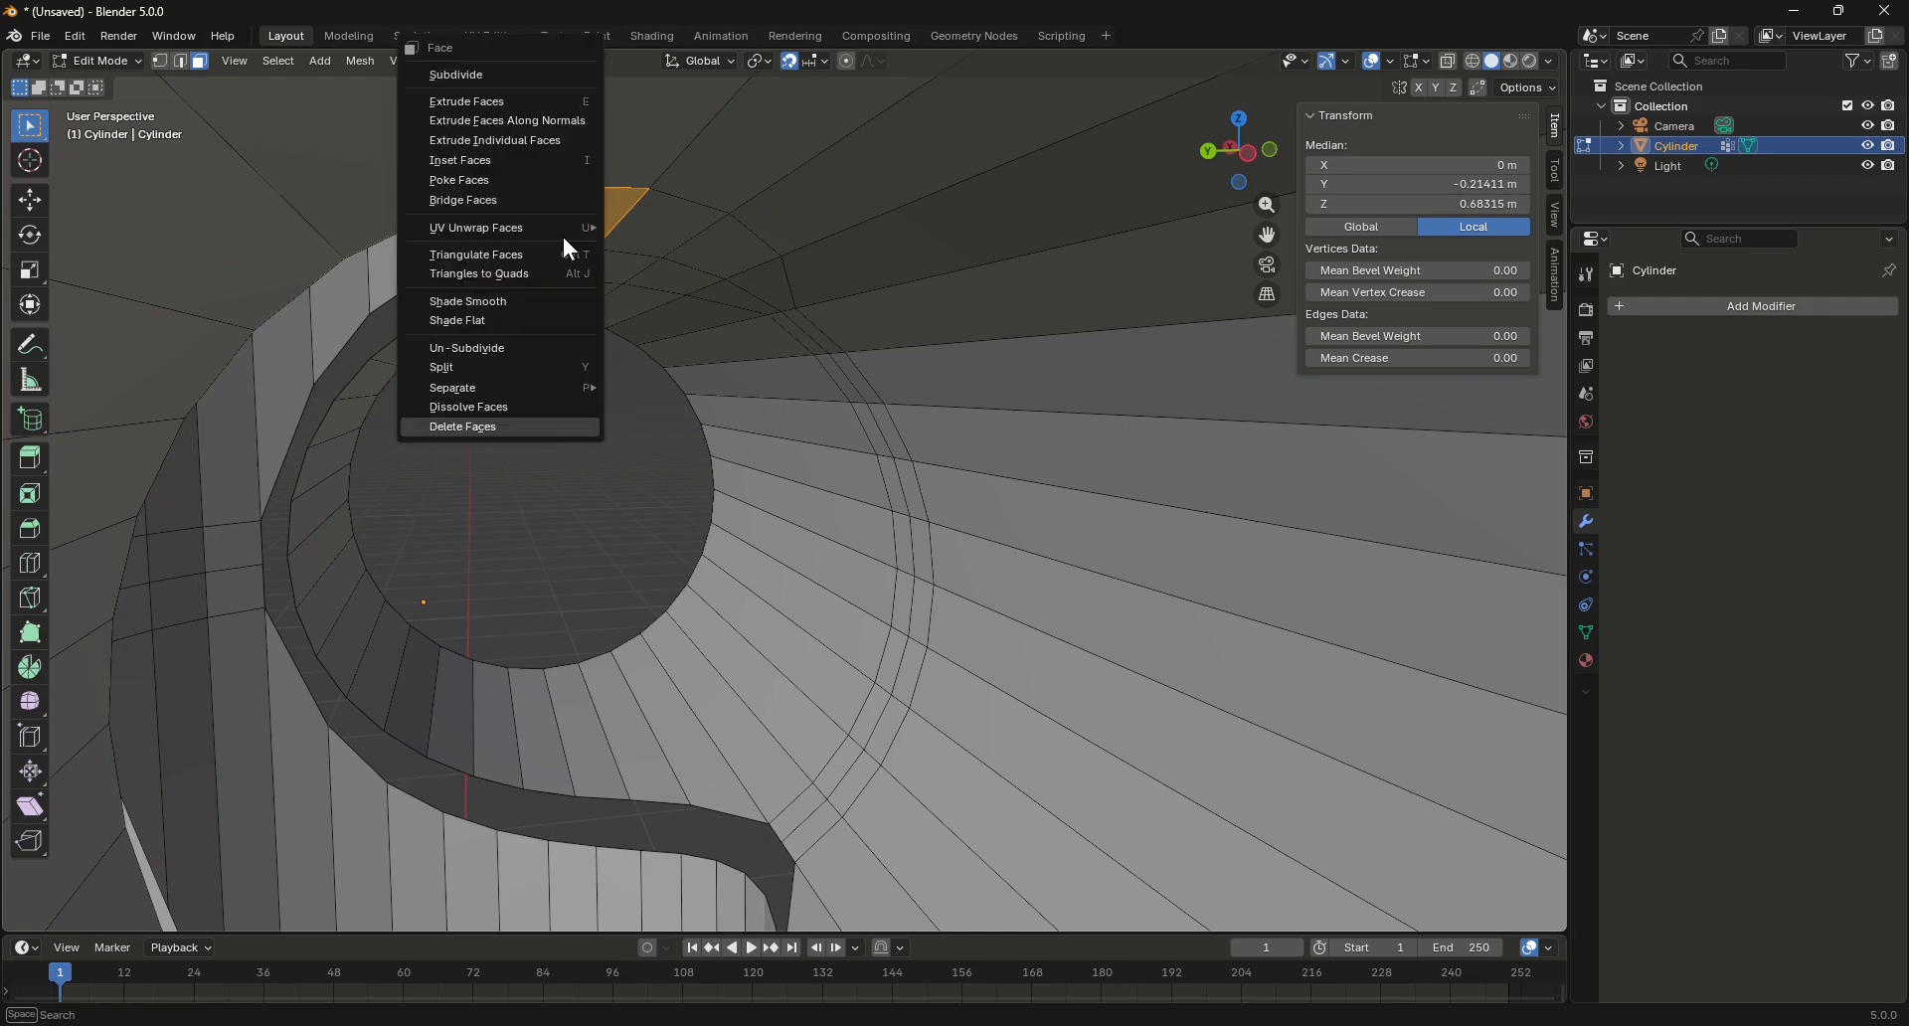
left_click(466, 433)
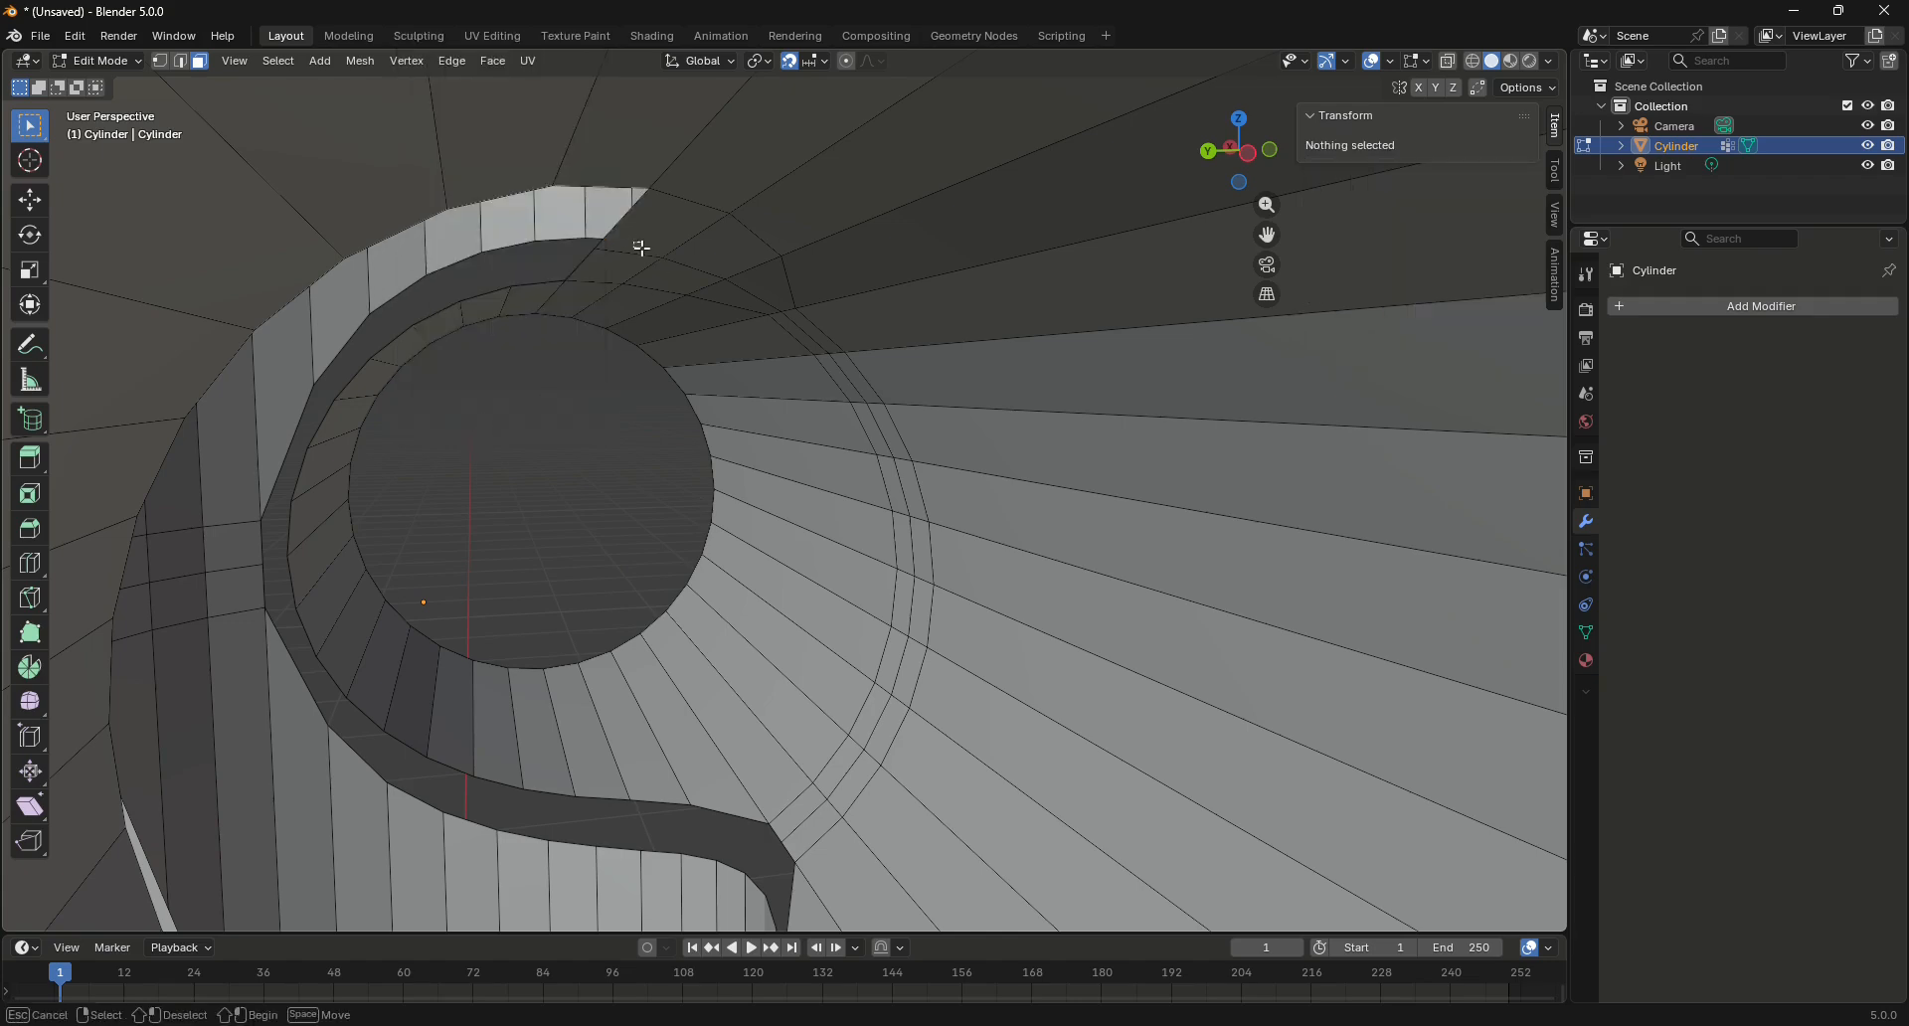
Delete the remaining upper inner wall faces up to and including the tapered one at the negative Y corner
left_click_drag(634, 240, 708, 278)
right_click(651, 307)
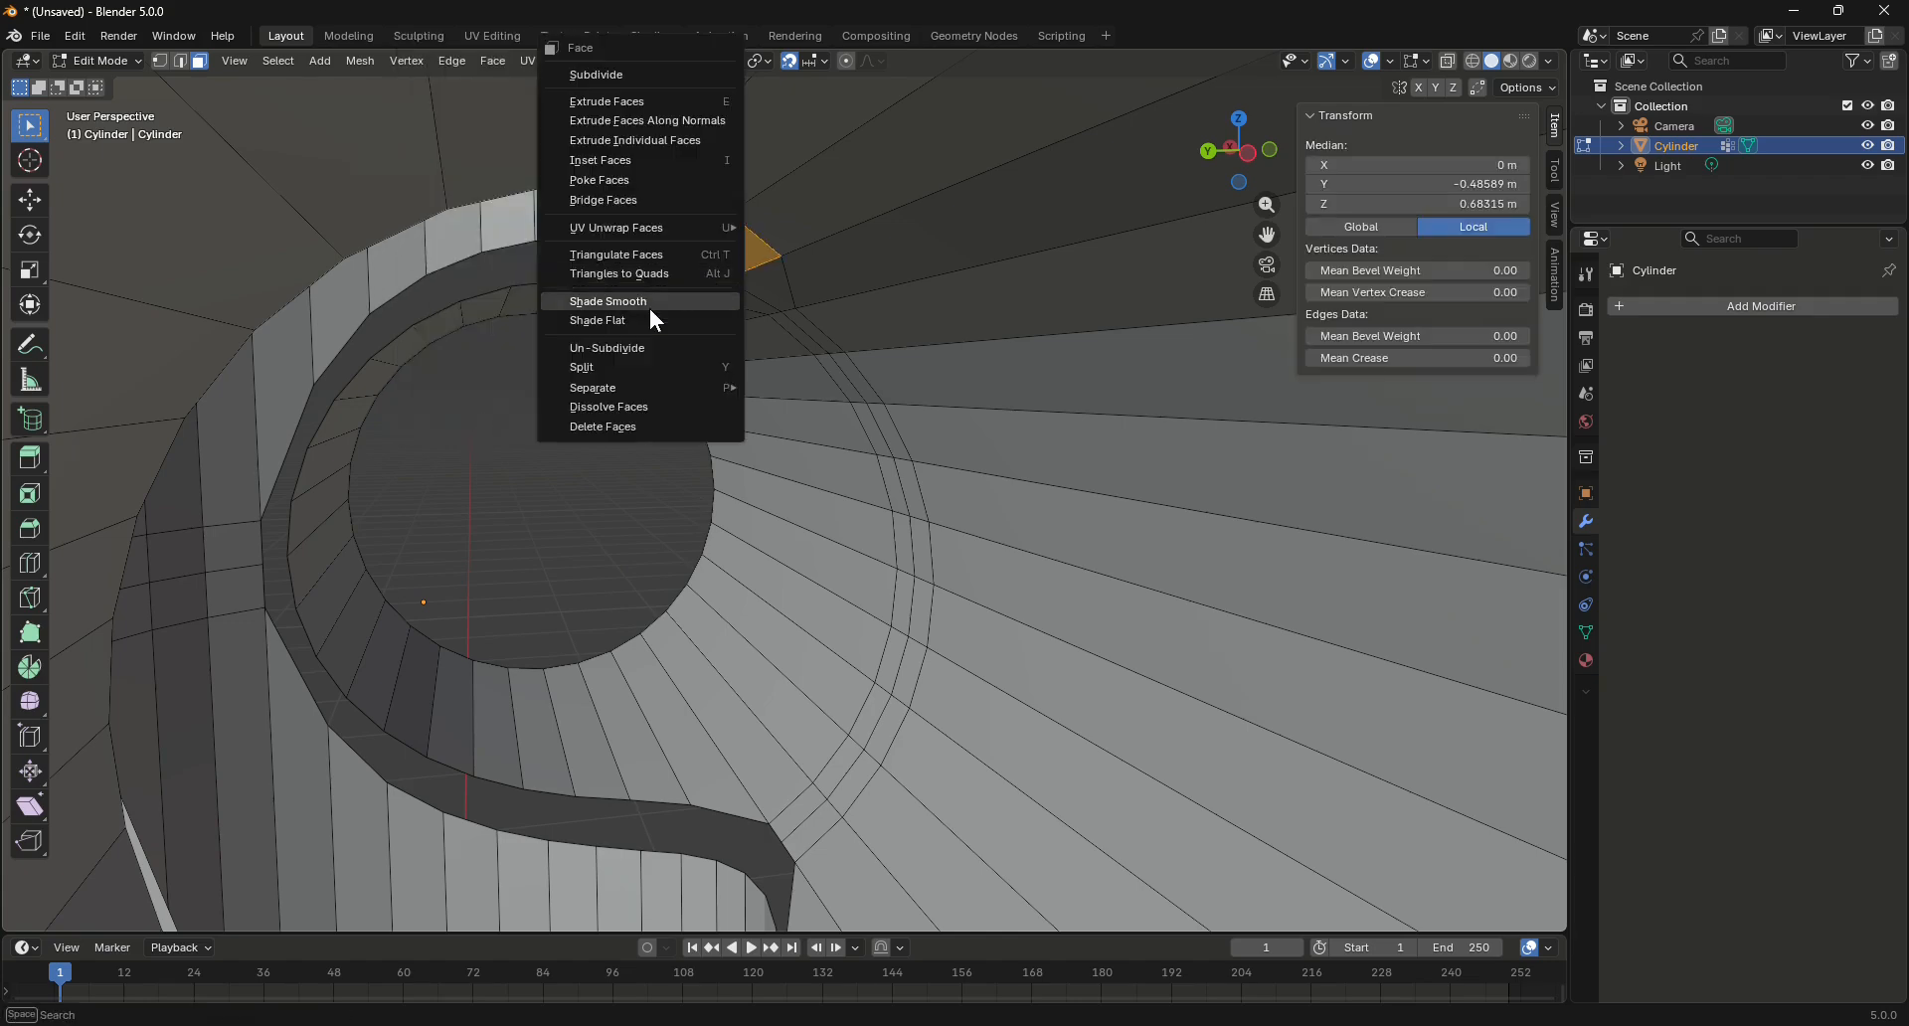
left_click(607, 424)
left_click(771, 301)
right_click(771, 300)
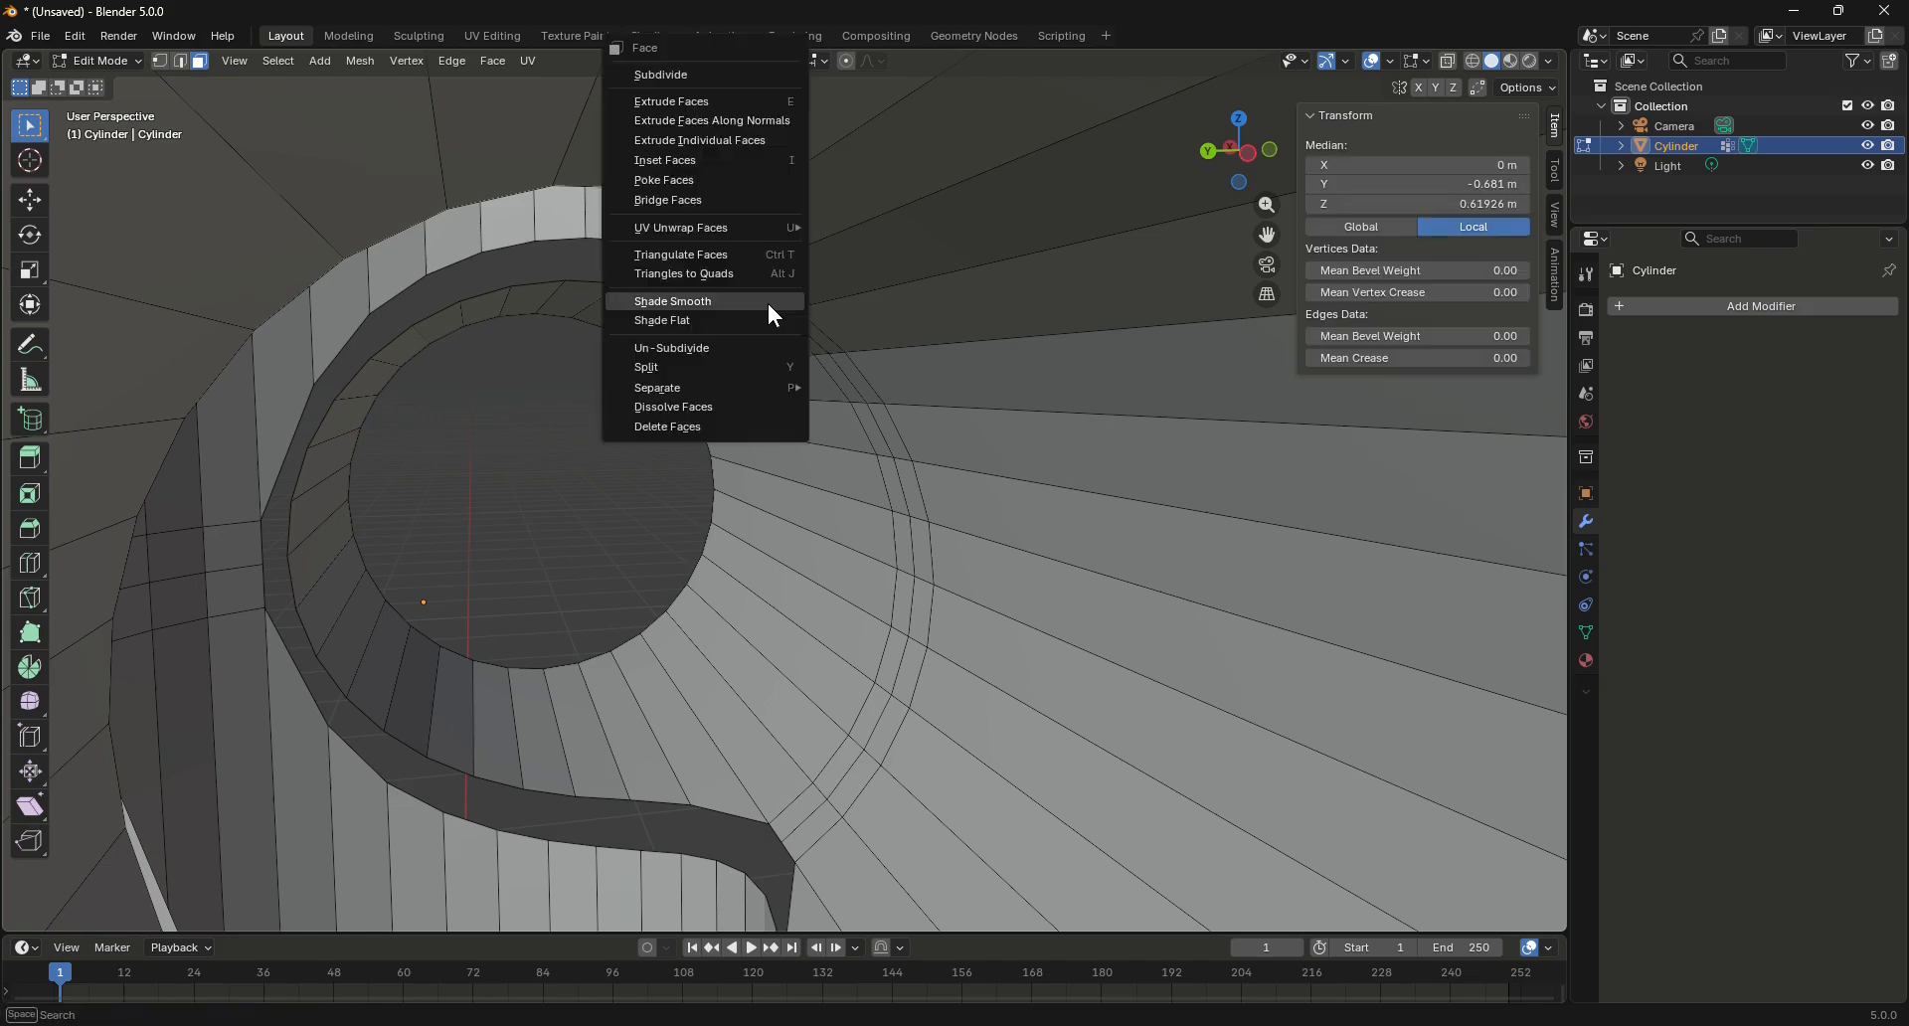
left_click(671, 426)
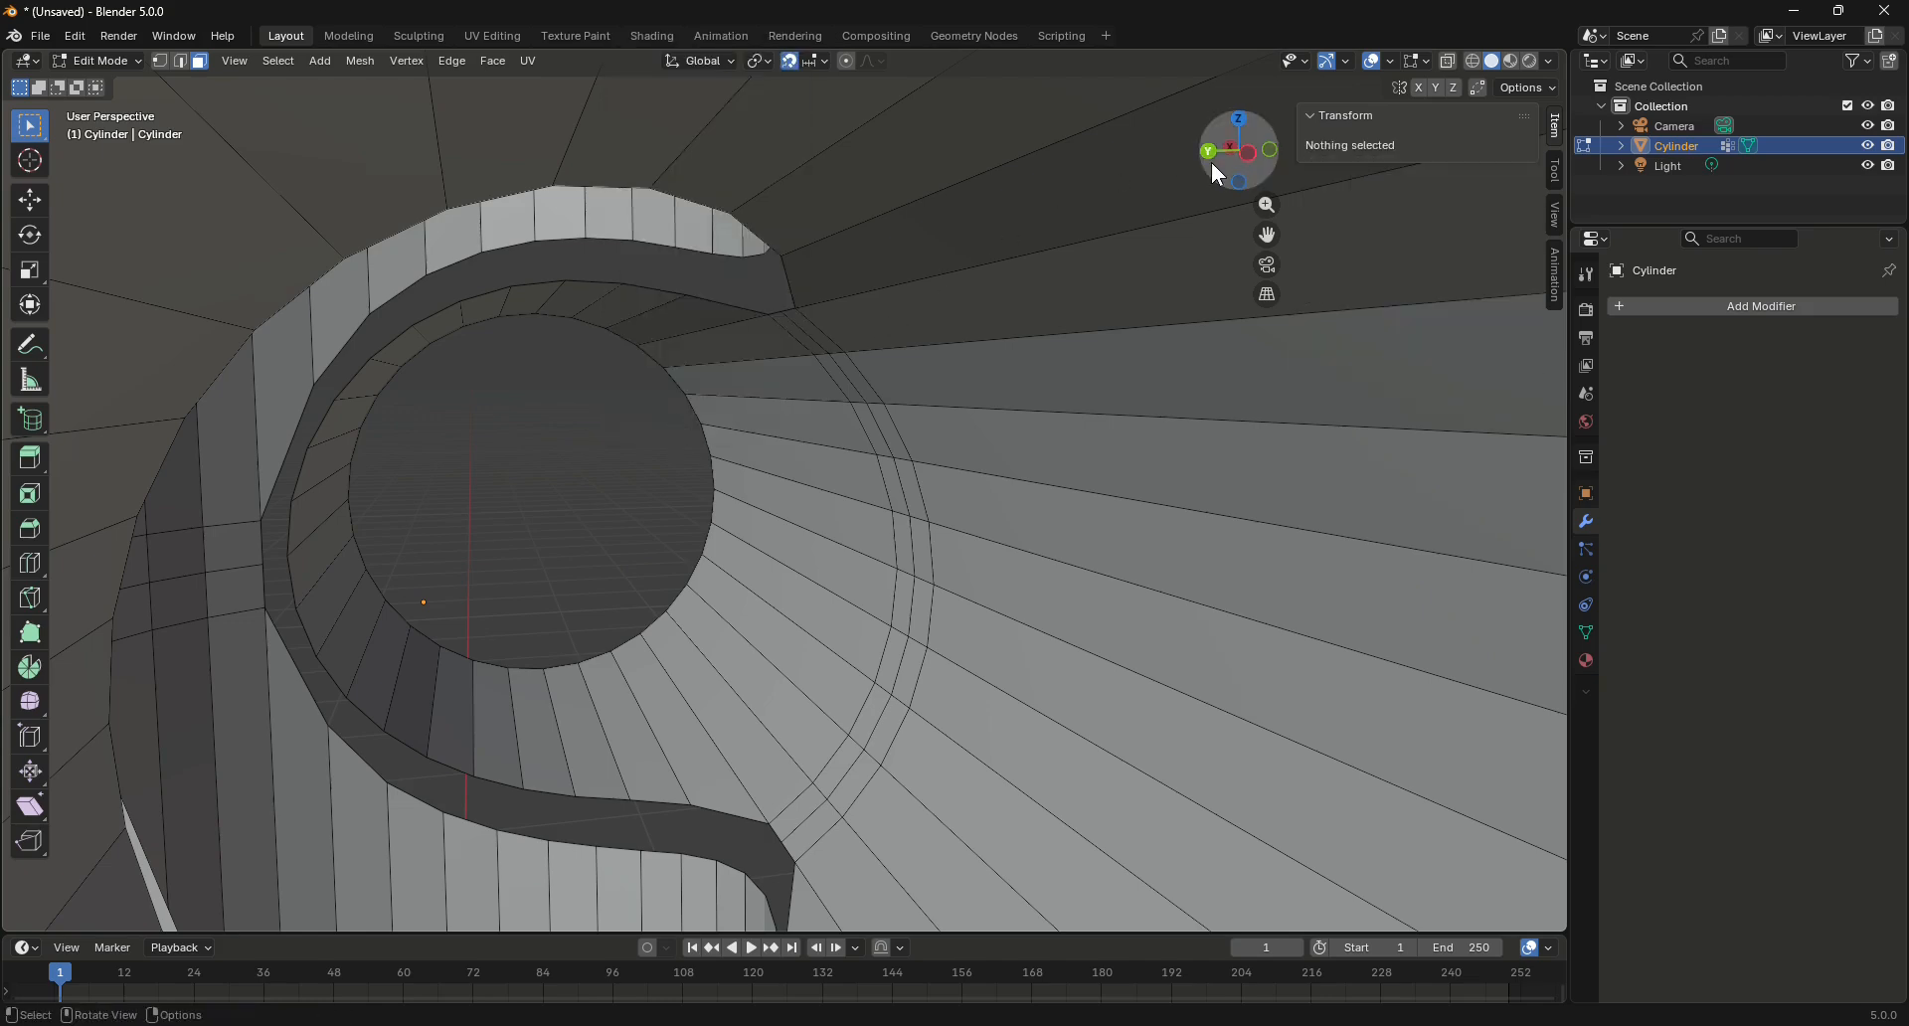
Examine the open gap between the two cylinders from several sides, leaving nothing selected
left_click_drag(1211, 163, 1089, 248)
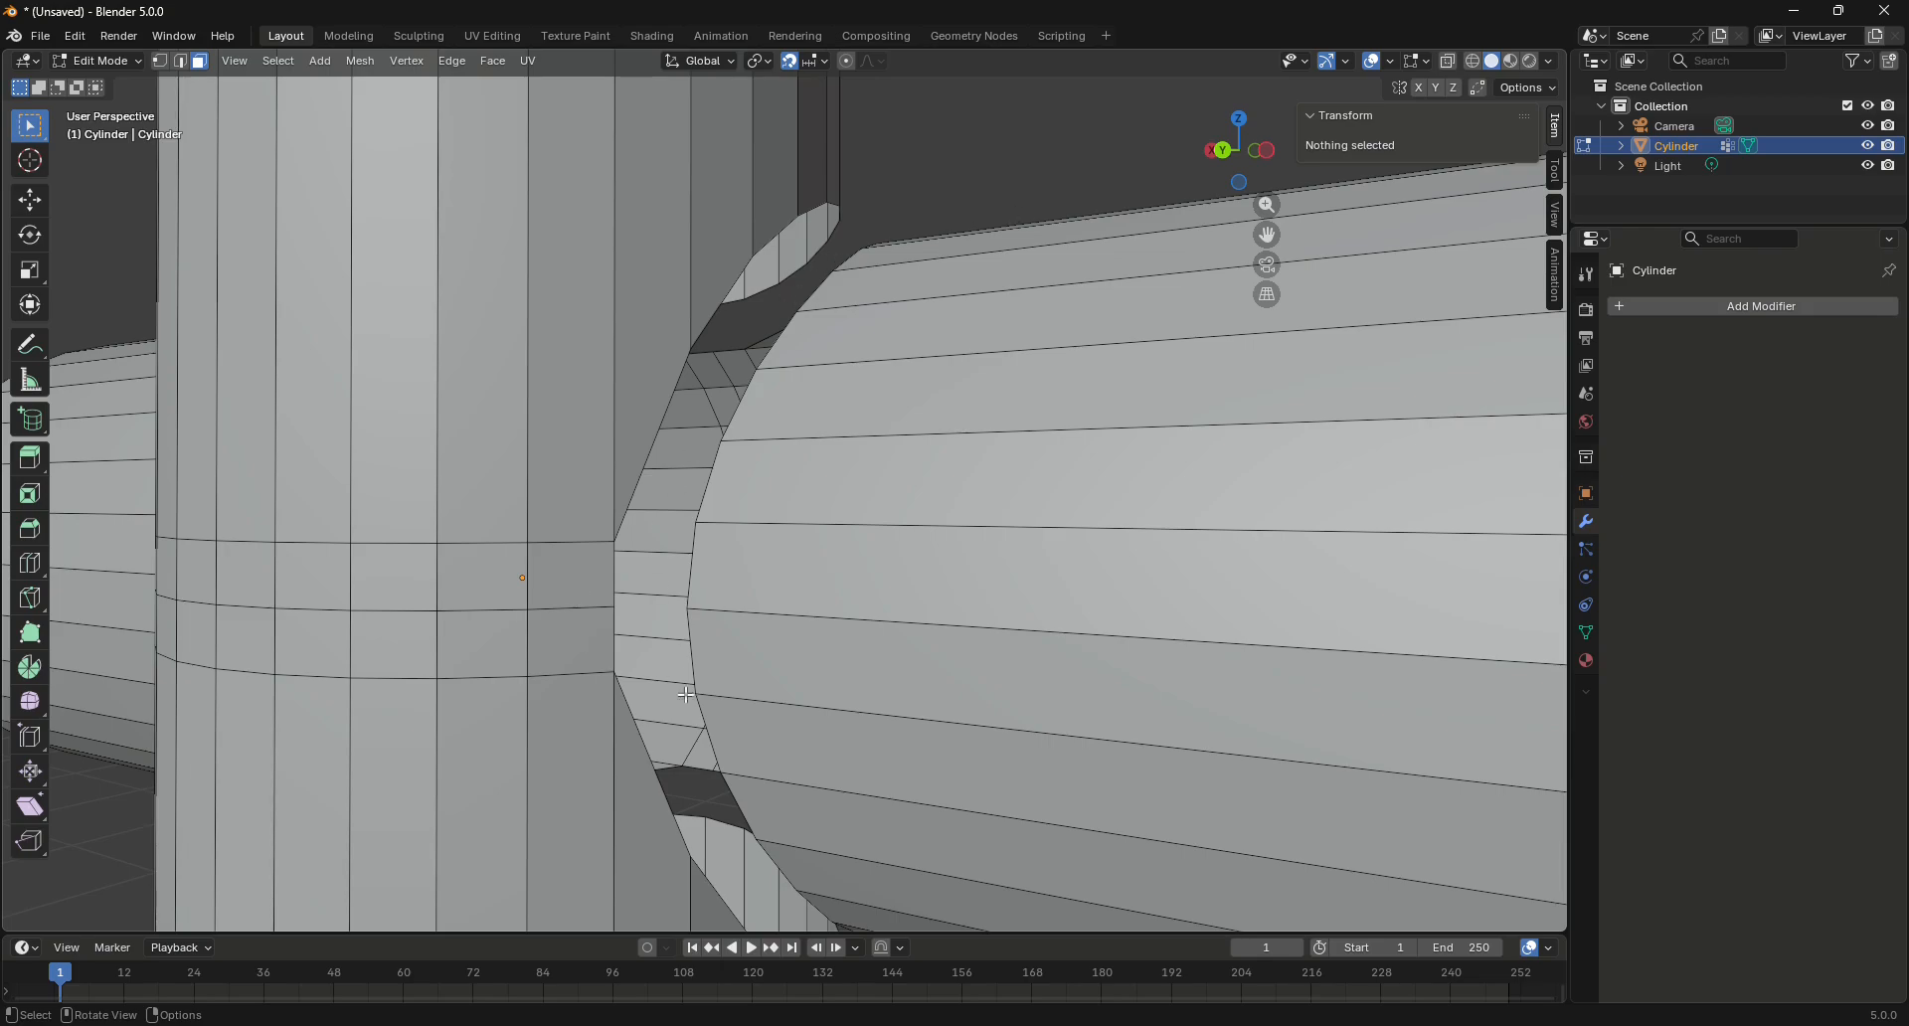
left_click_drag(1238, 149, 735, 474)
scroll(736, 472, "down", 8)
scroll(1057, 362, "up", 4)
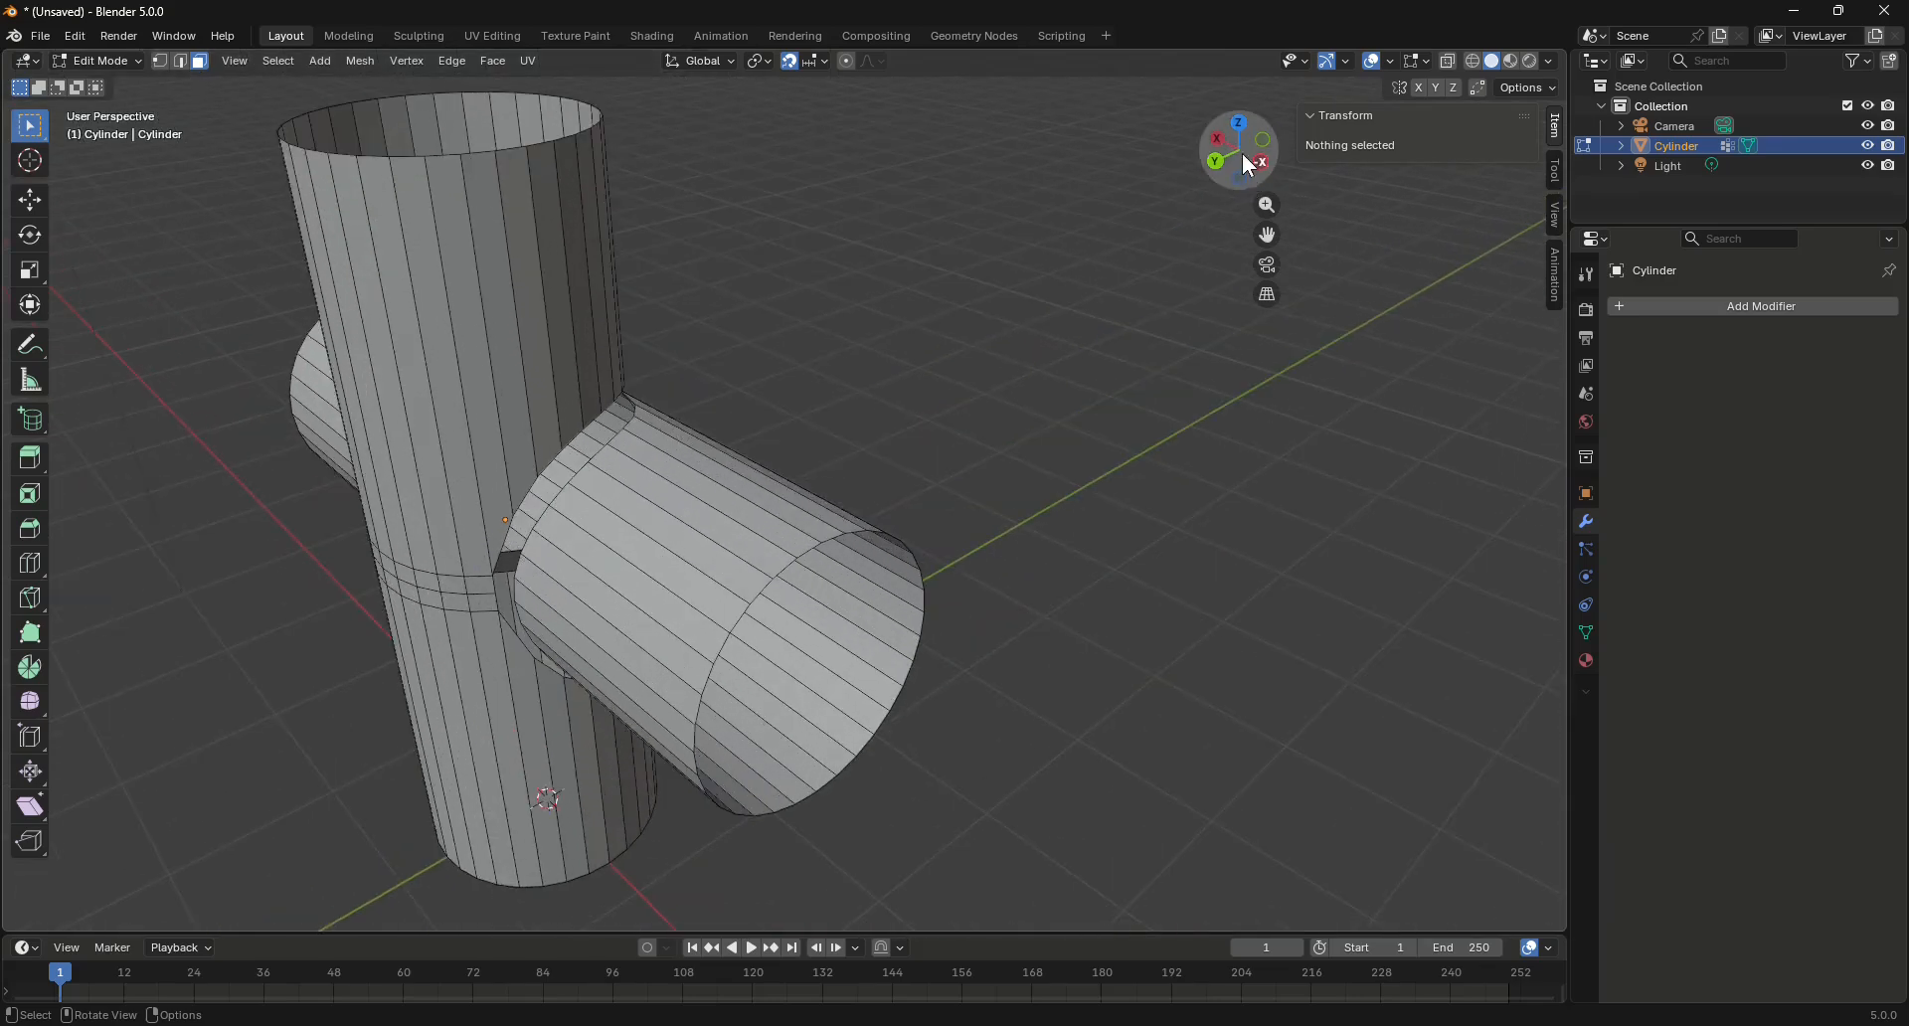
left_click_drag(1244, 163, 1030, 194)
left_click_drag(950, 383, 946, 298)
scroll(558, 537, "down", 3)
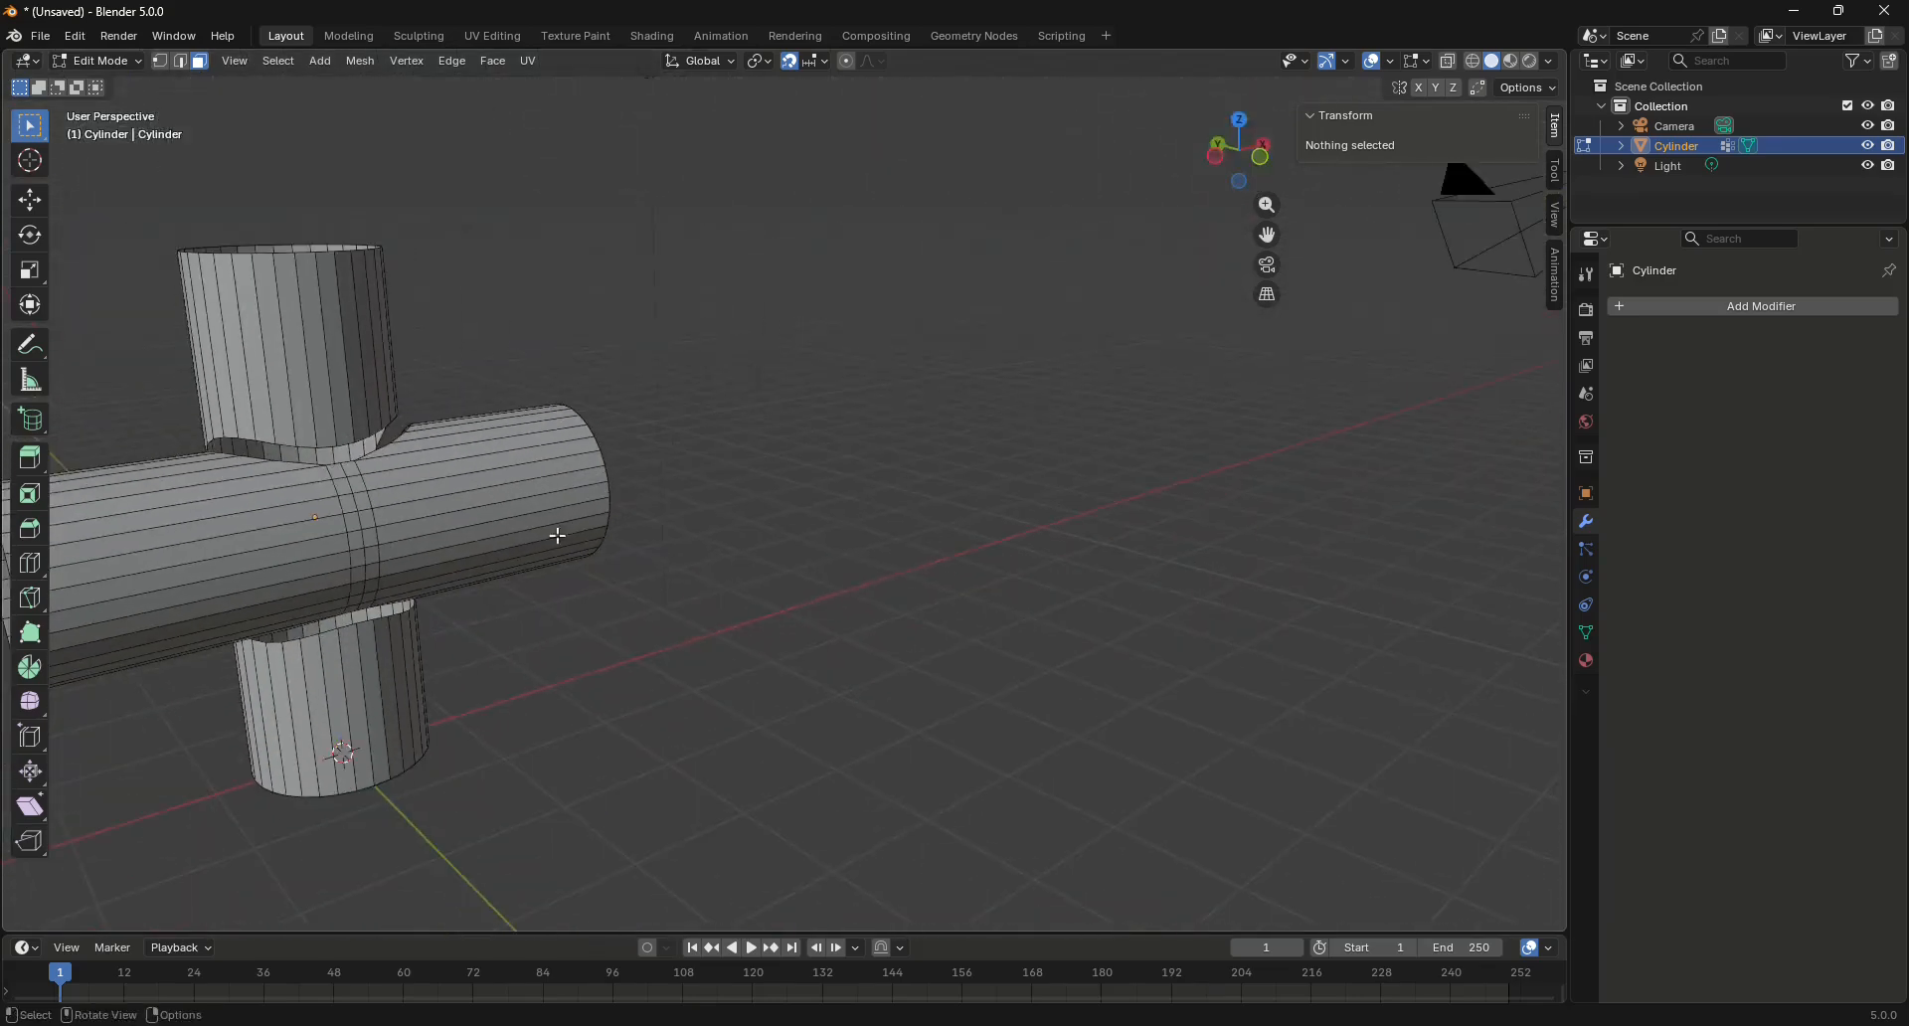
scroll(197, 514, "up", 5)
left_click(197, 514)
left_click_drag(1241, 157, 1011, 539)
scroll(1012, 538, "down", 3)
scroll(724, 449, "up", 4)
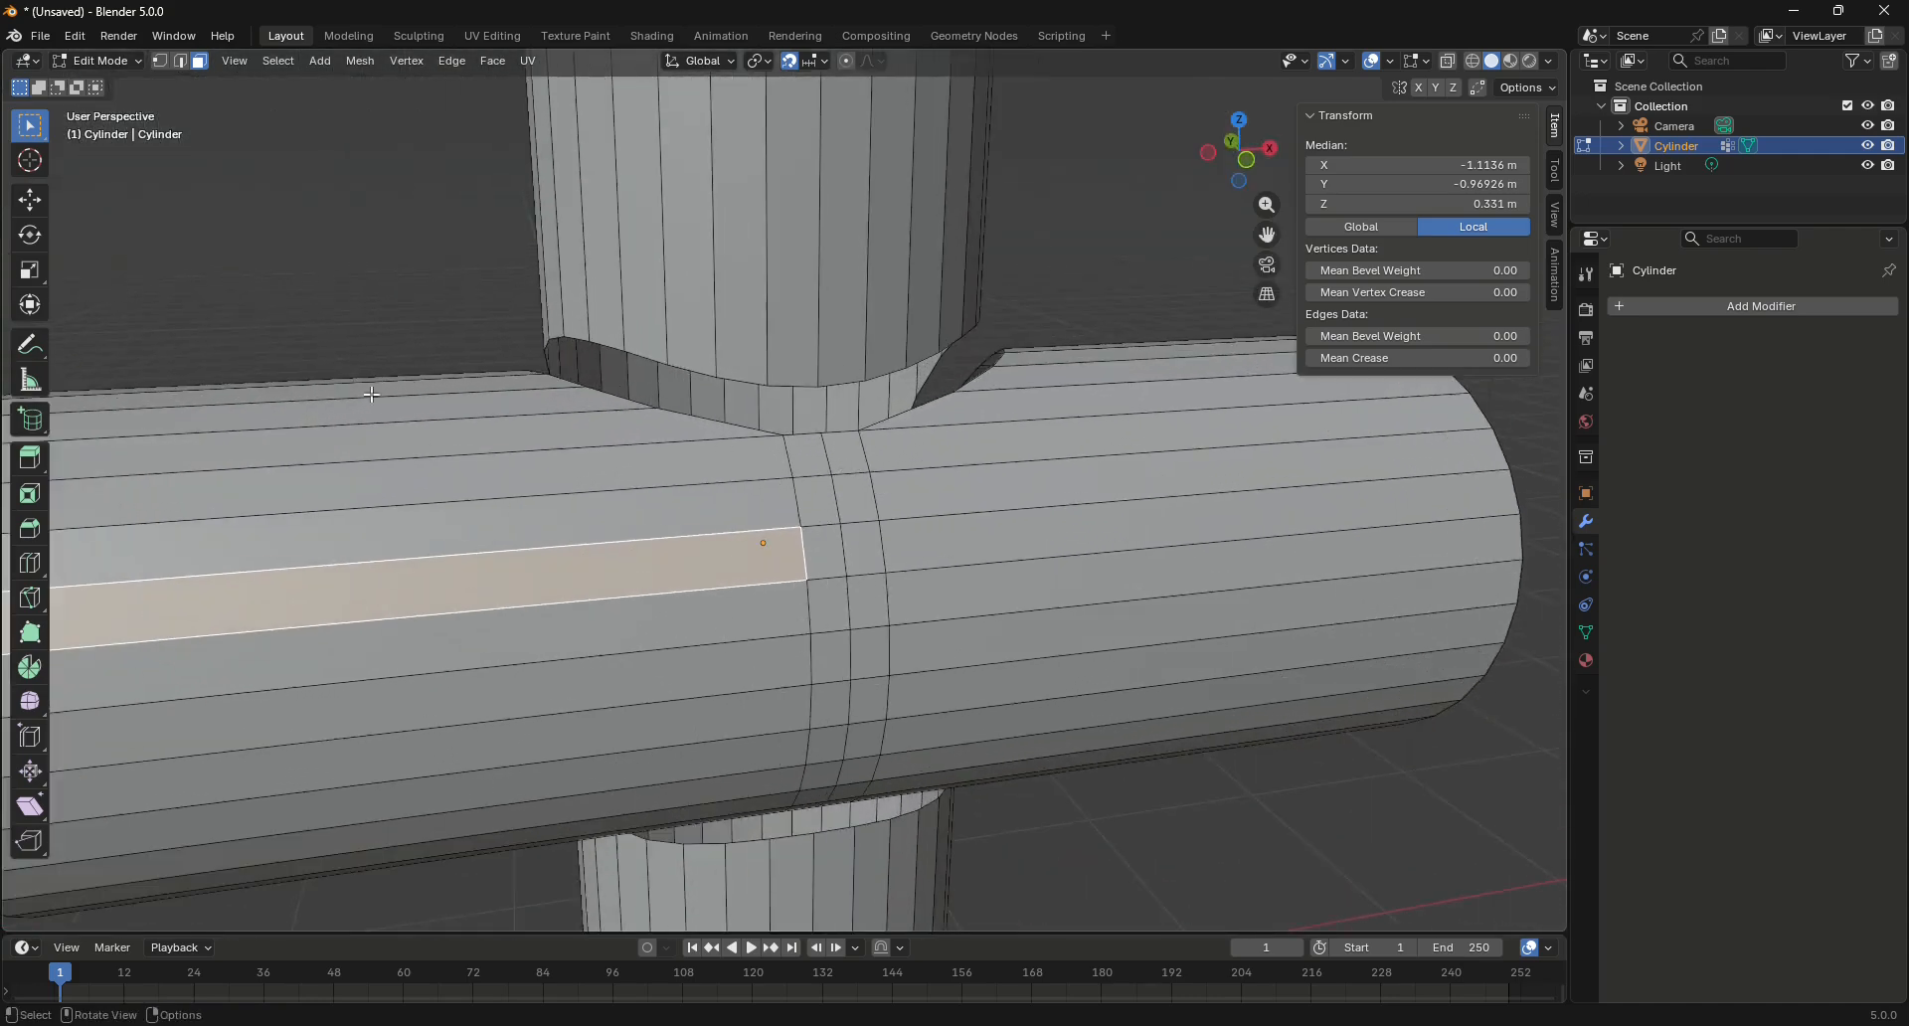
key("alt+a")
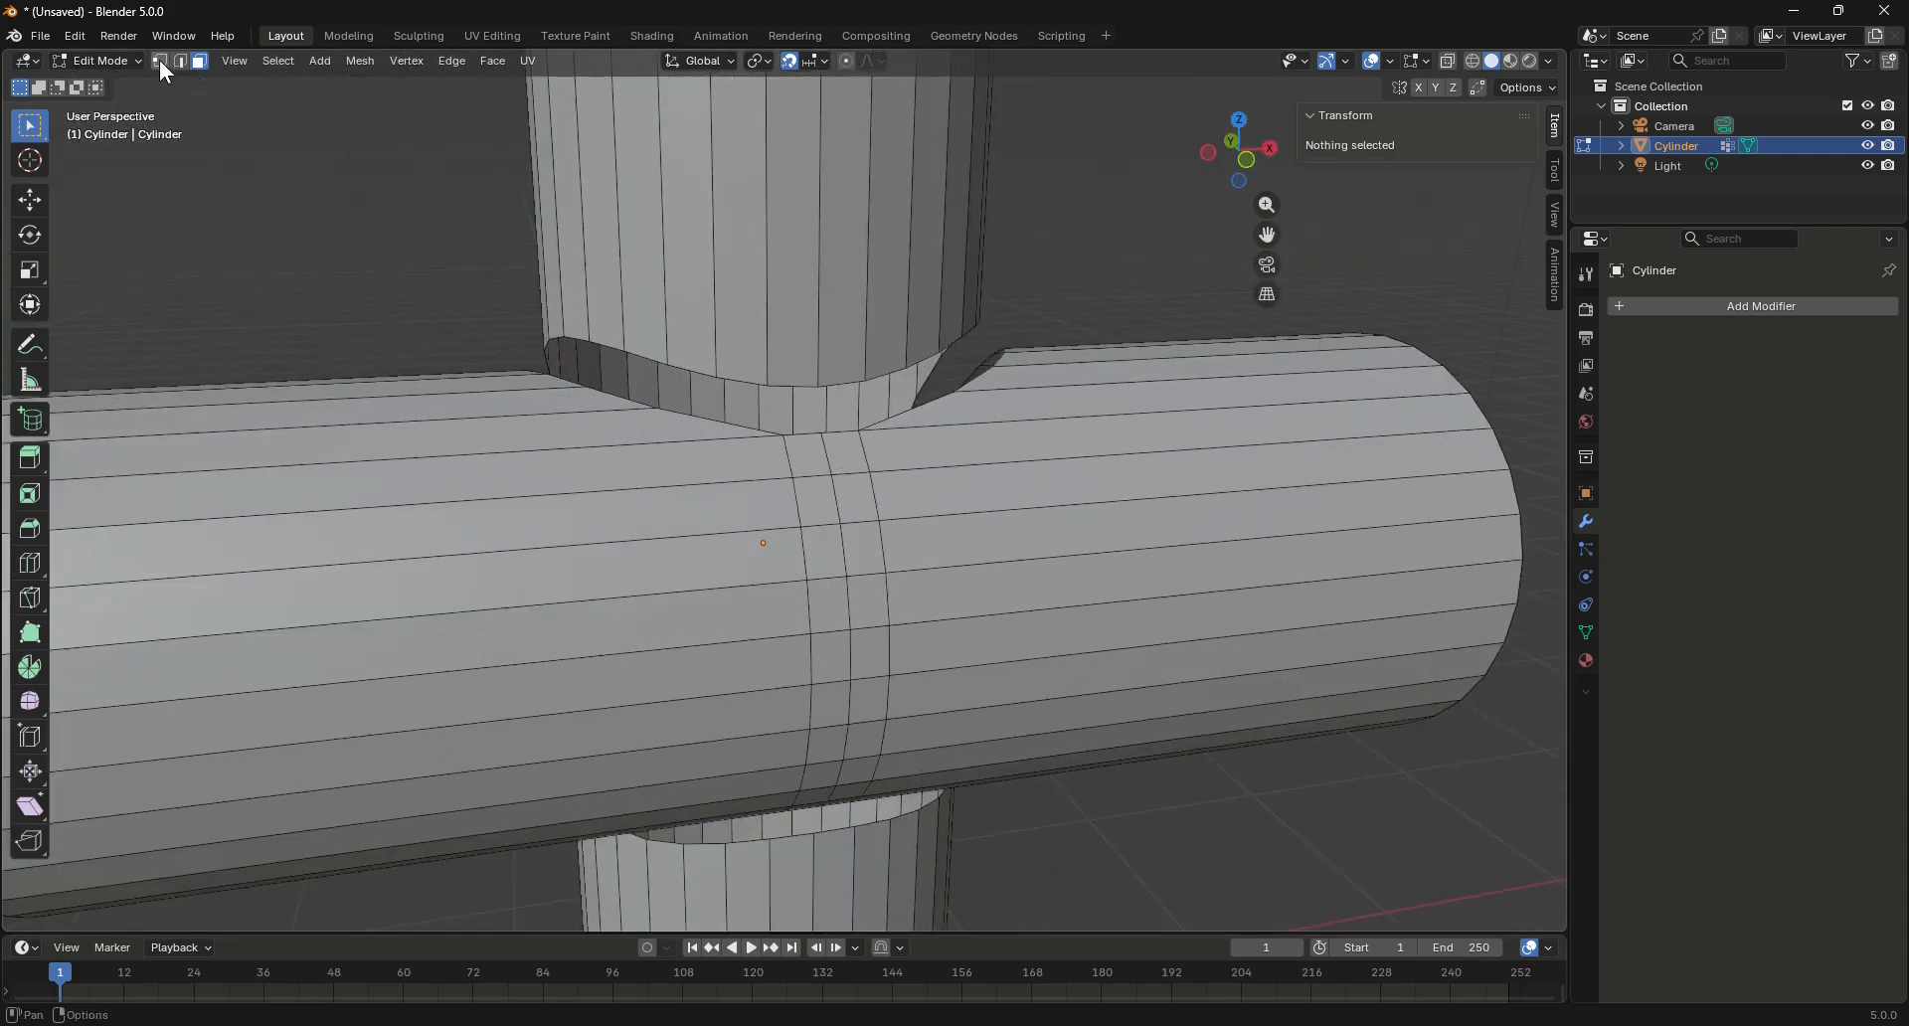
In edge select mode, select the boundary edge loops on the vertical and horizontal cylinders around the gap
left_click(181, 62)
left_click(791, 387, "alt")
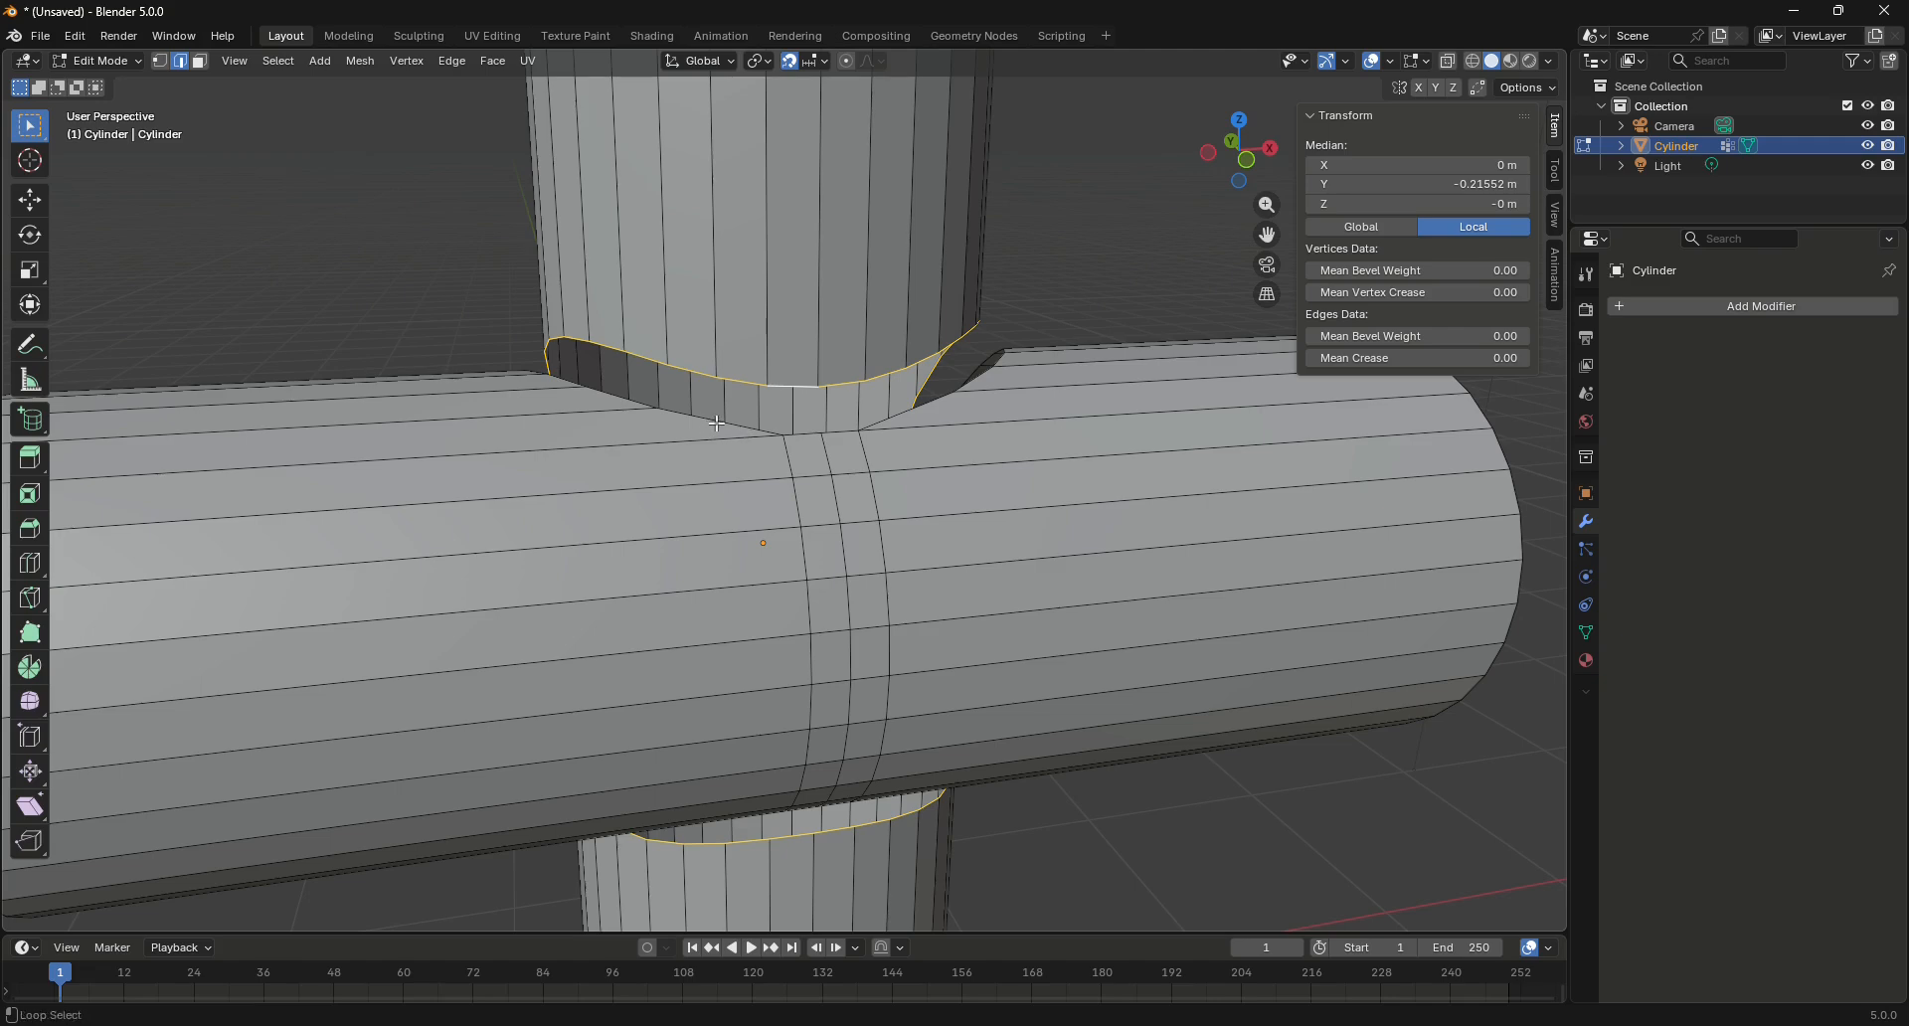
left_click(773, 379)
left_click(794, 387)
left_click(795, 387, "alt")
left_click(719, 424, "alt+shift")
Check in wireframe shading that both edge loops are selected all the way around, and return to solid shading
scroll(755, 455, "down", 4)
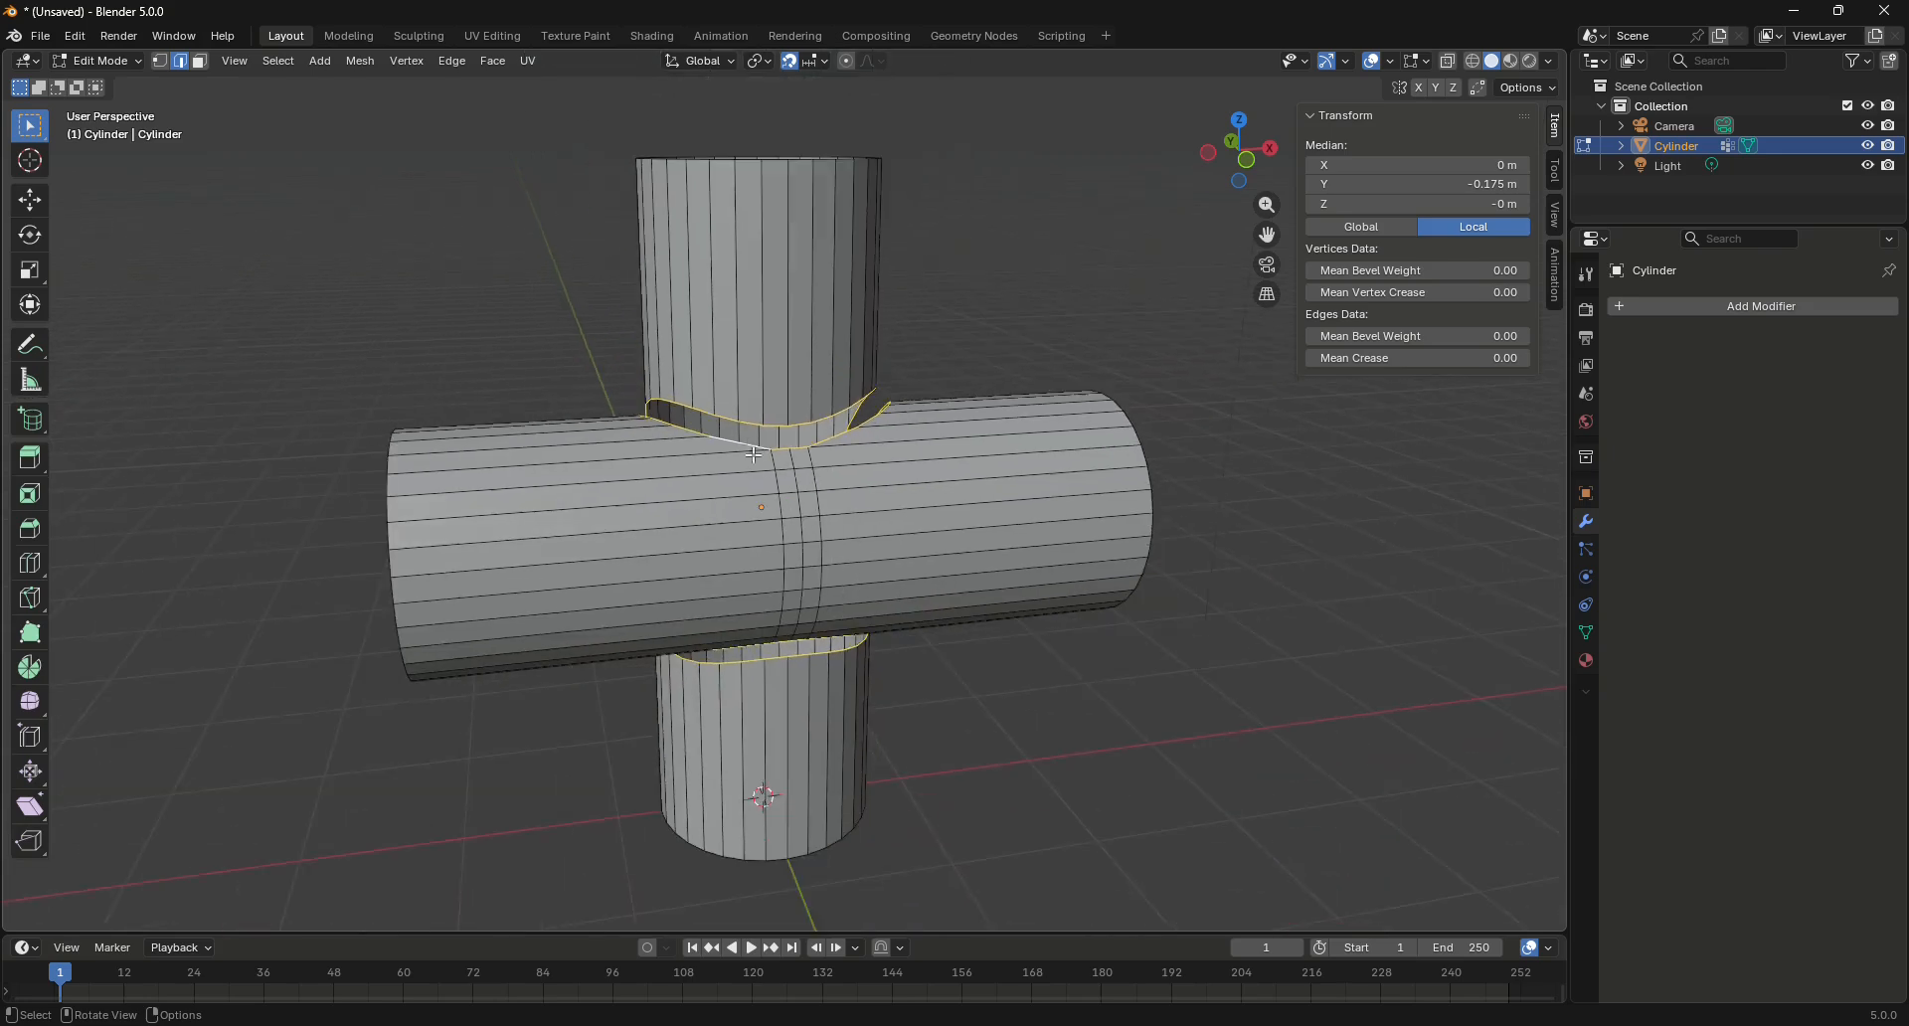
mouse_move(1221, 169)
left_mouse_down()
mouse_move(1183, 174)
mouse_move(1203, 199)
mouse_move(1226, 159)
left_mouse_up()
left_click(1474, 62)
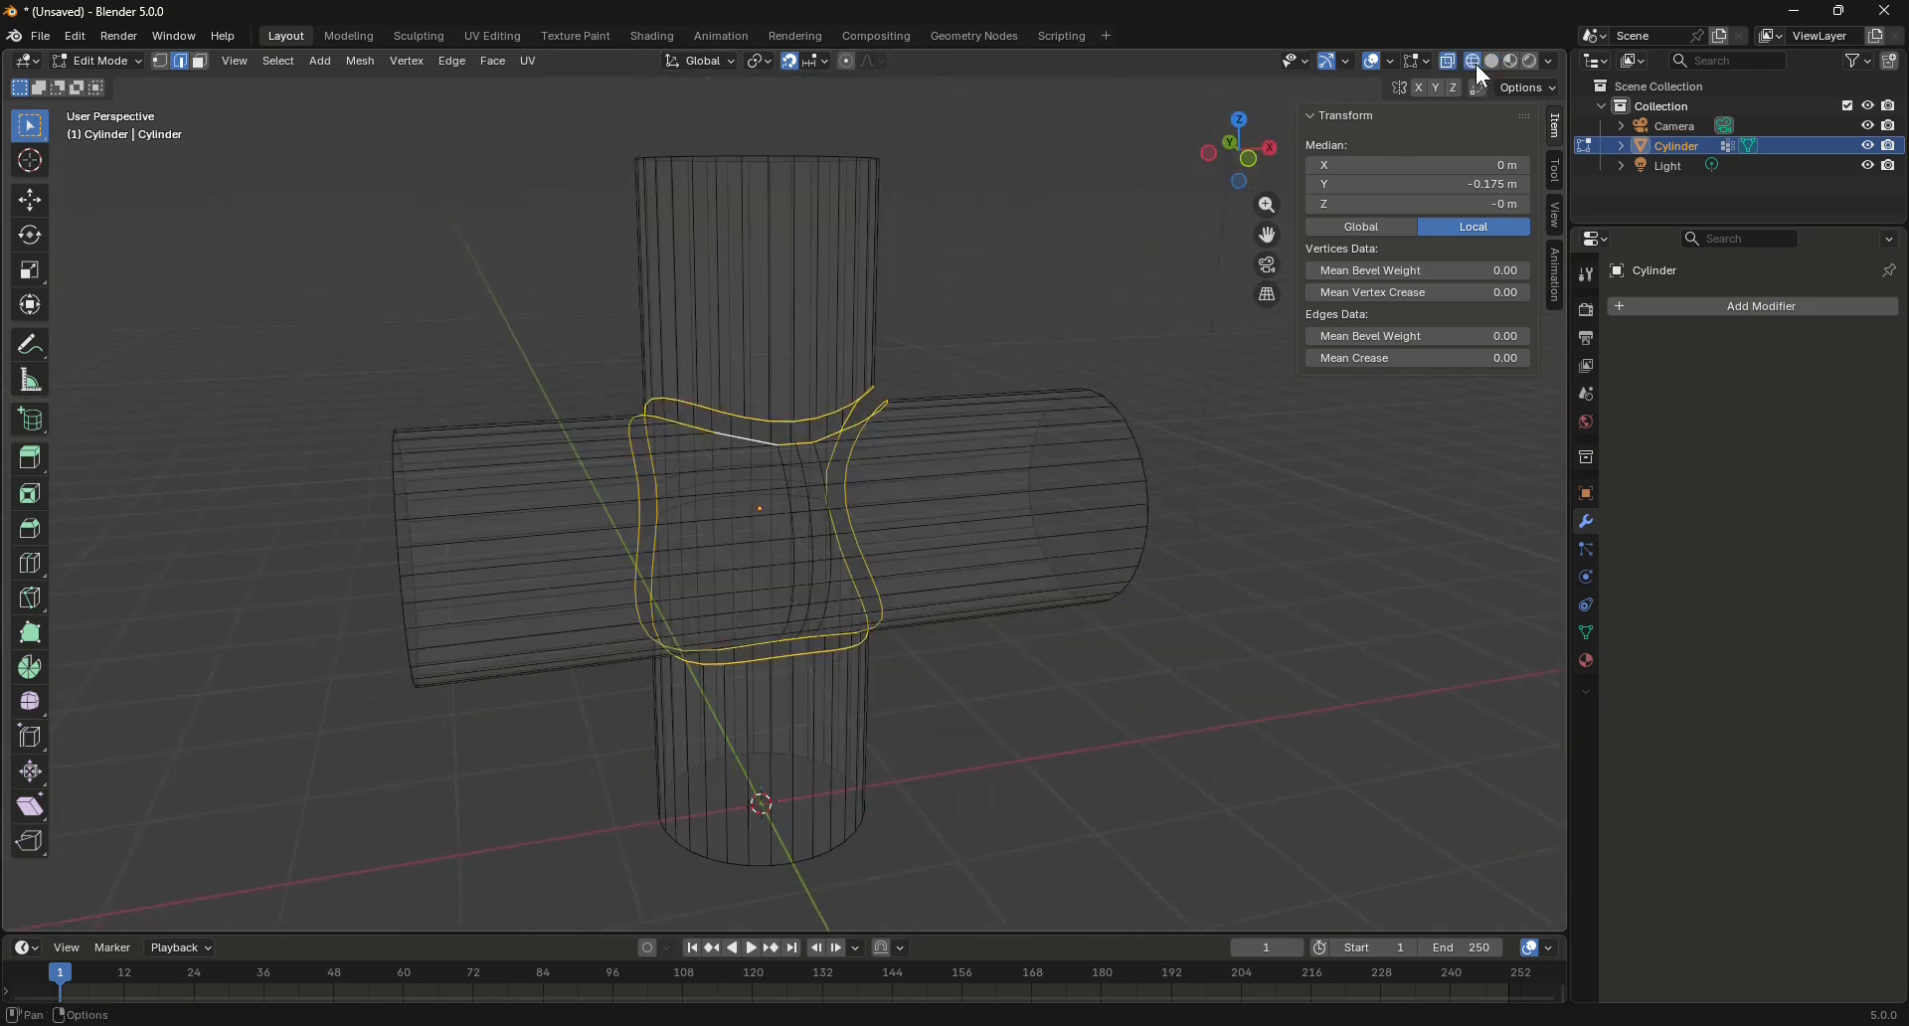
scroll(741, 497, "up", 2)
scroll(746, 504, "up", 1)
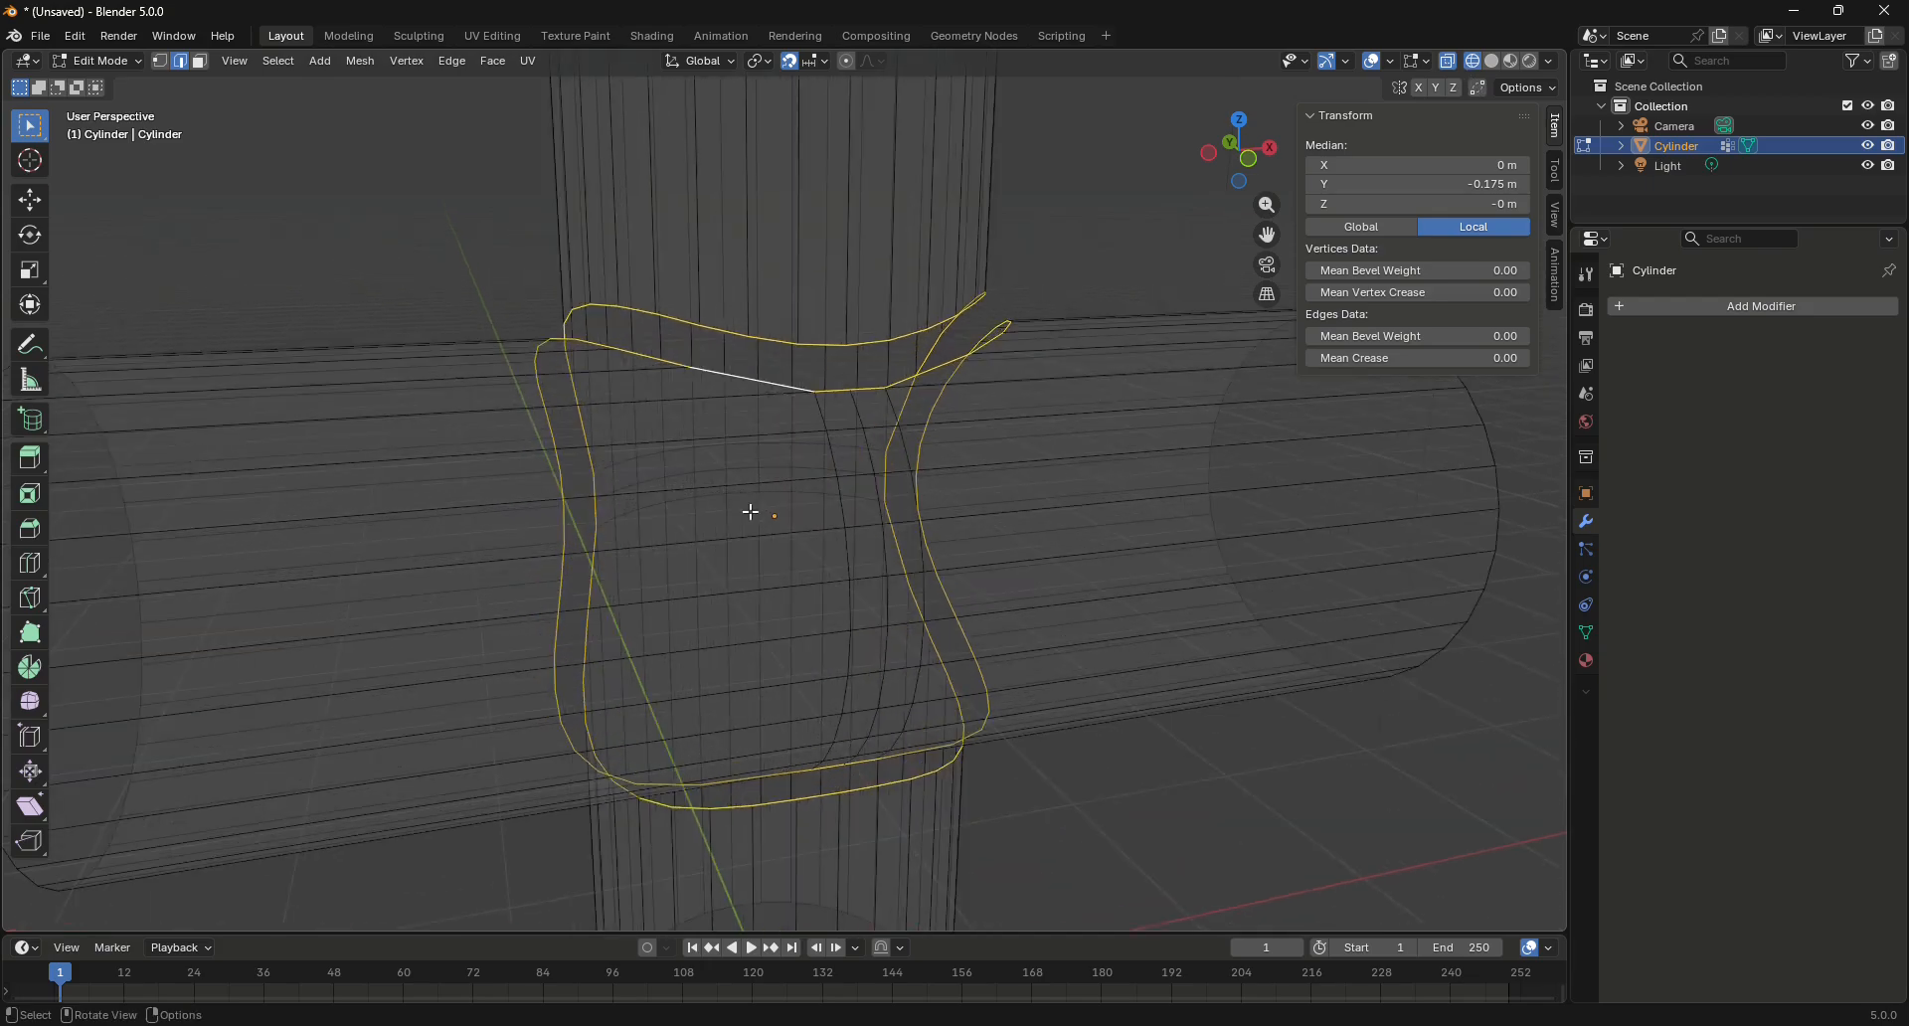
scroll(750, 512, "down", 1)
mouse_move(1225, 165)
left_mouse_down()
mouse_move(1118, 227)
mouse_move(1052, 188)
mouse_move(1183, 126)
mouse_move(1225, 150)
left_mouse_up()
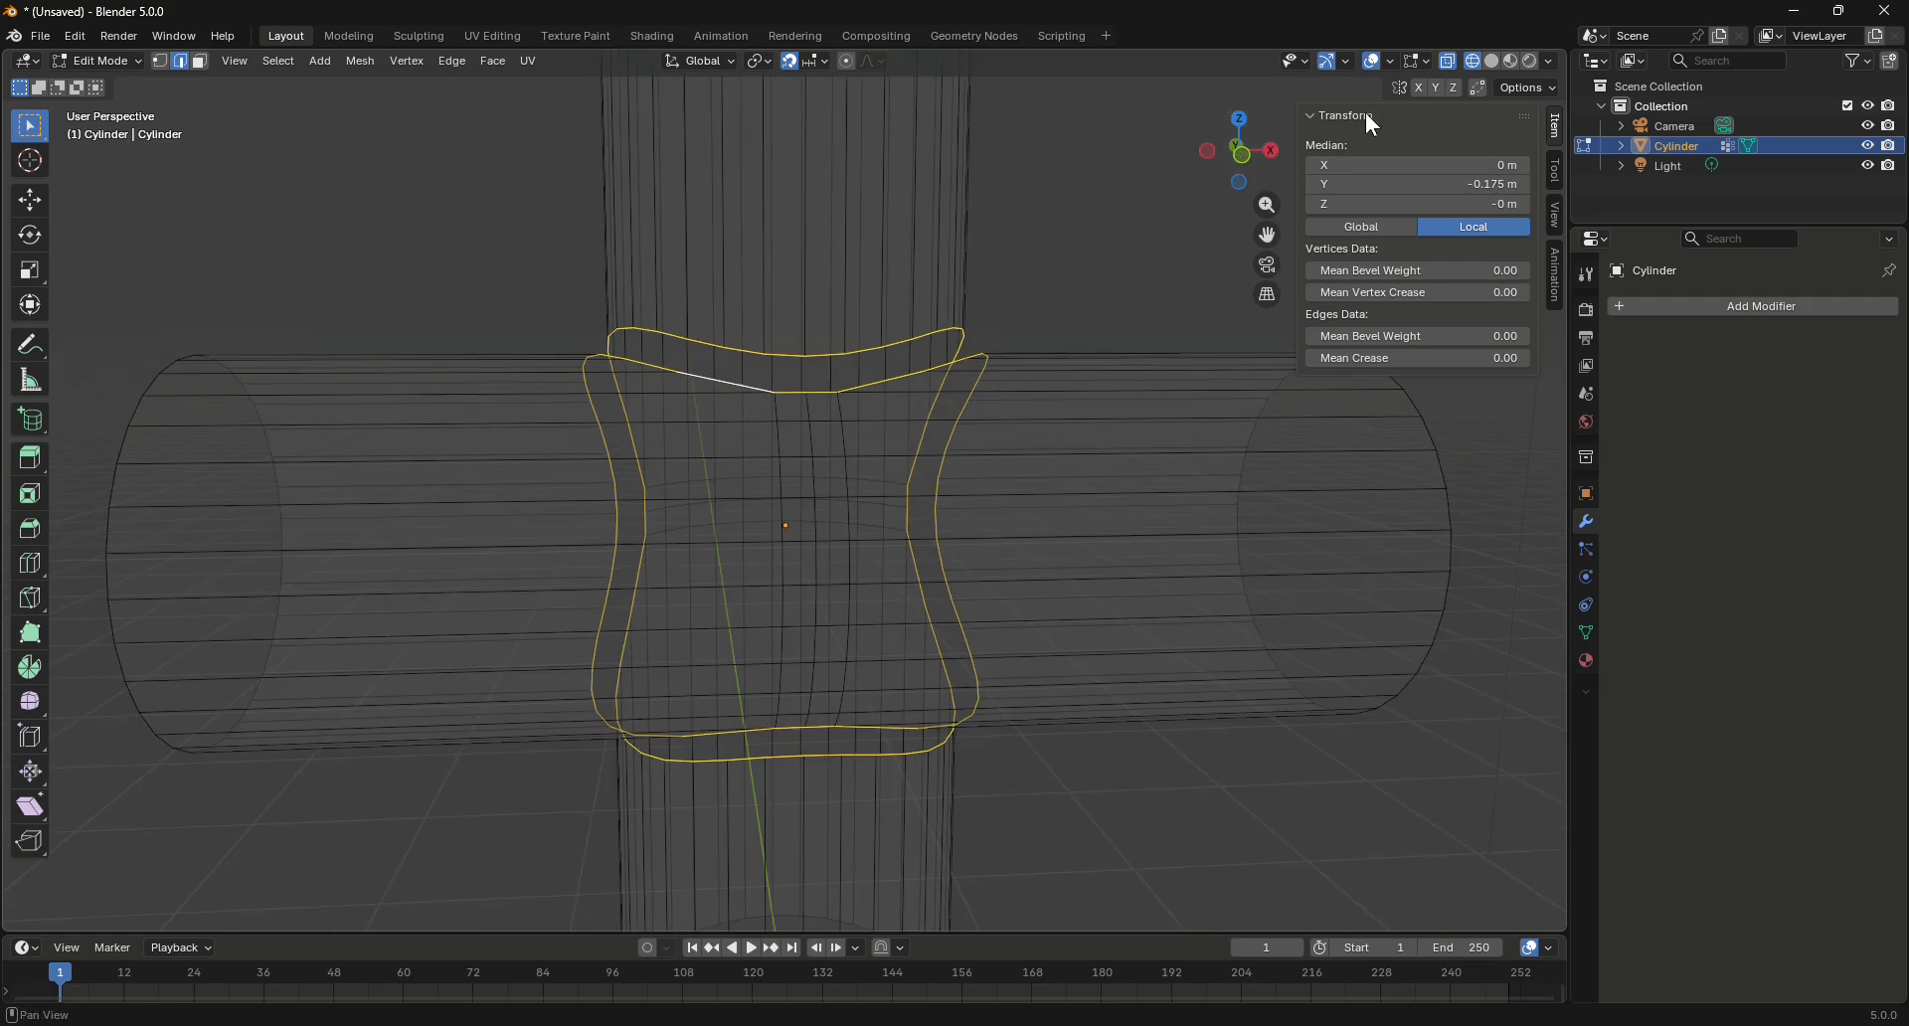
left_click(1494, 62)
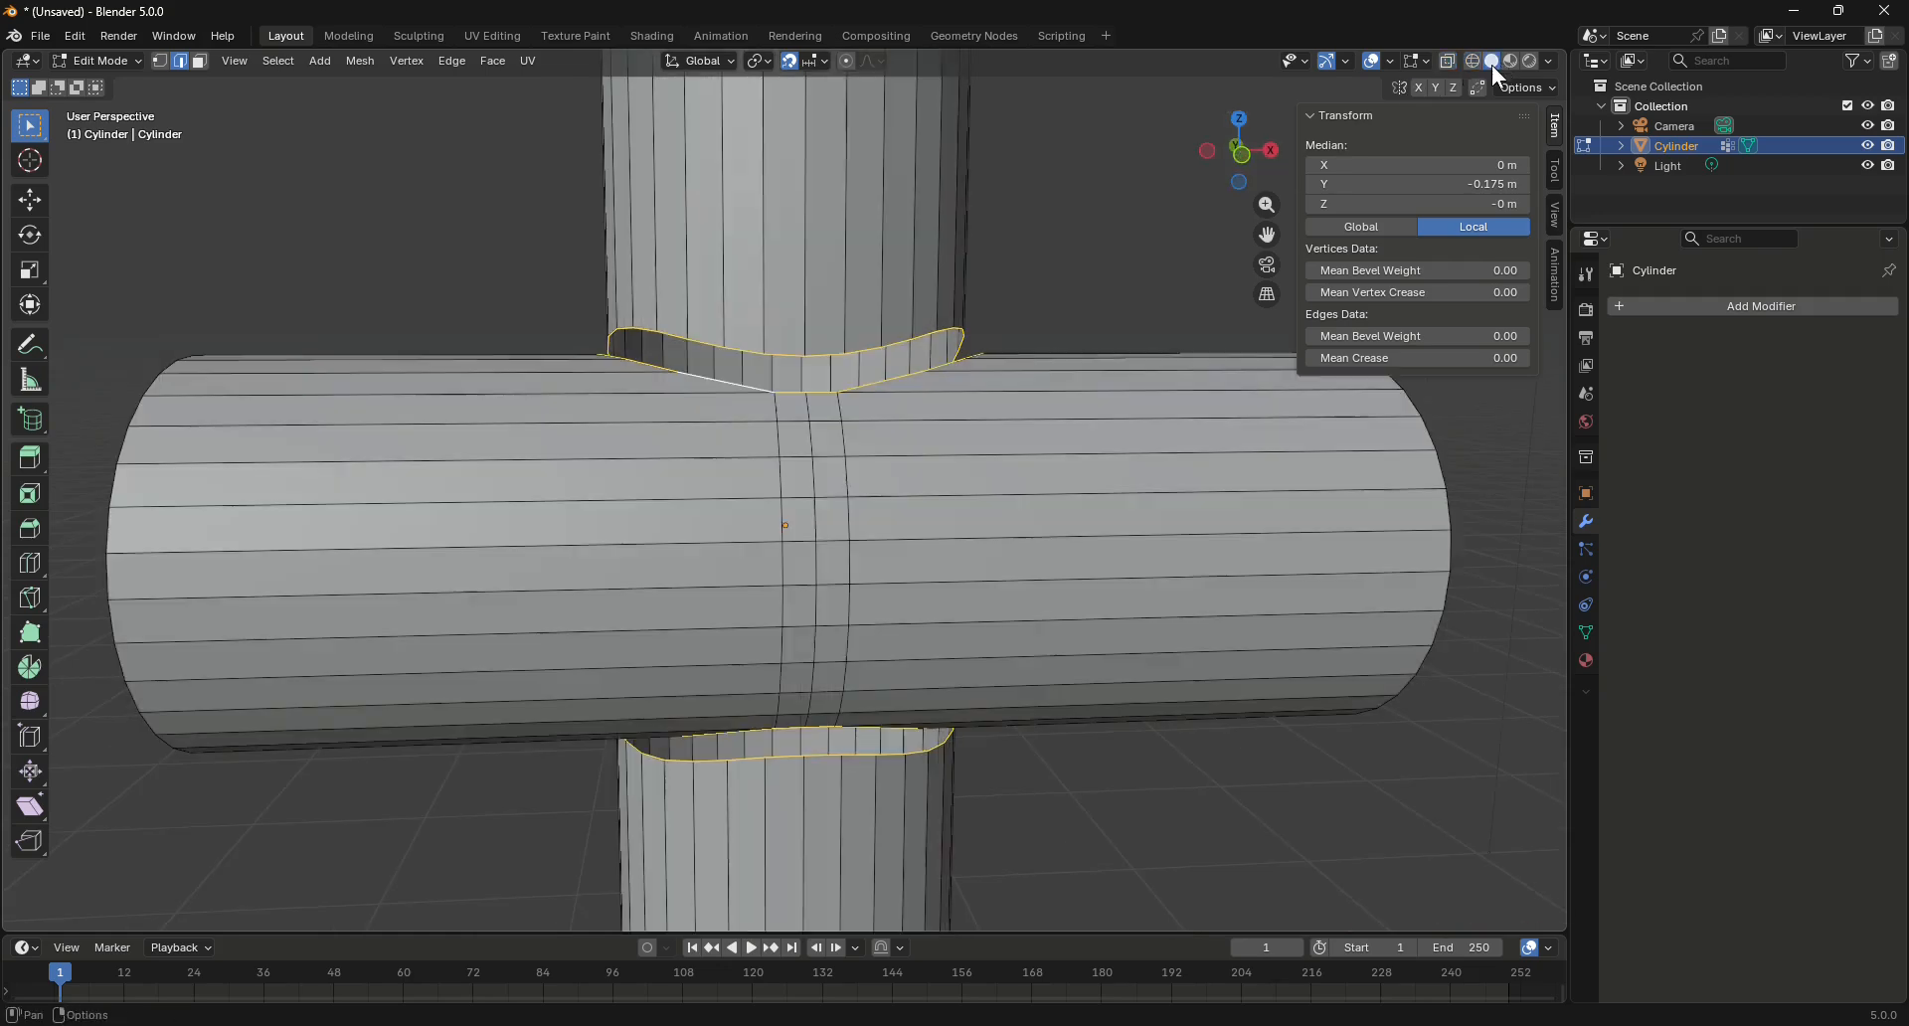
Bridge the two selected edge loops to close the gap between the cylinders, and clear the selection
left_click(452, 62)
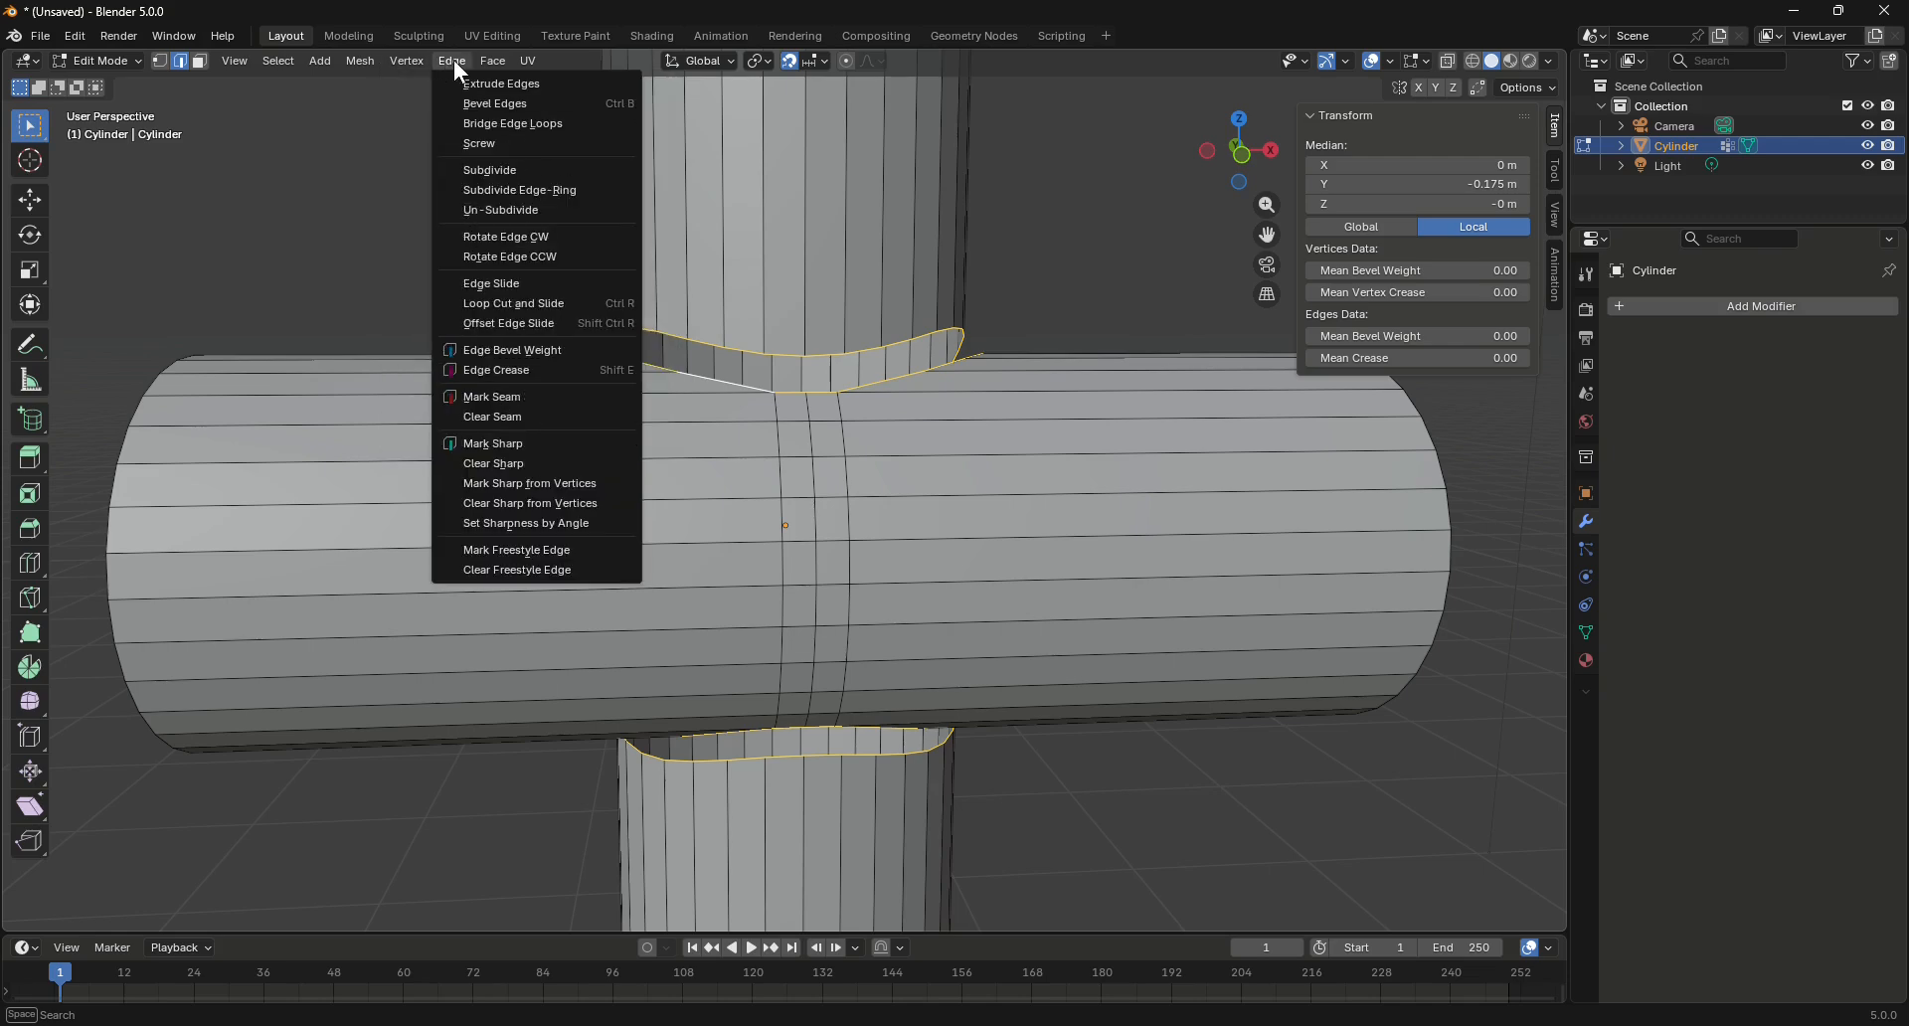
left_click(523, 125)
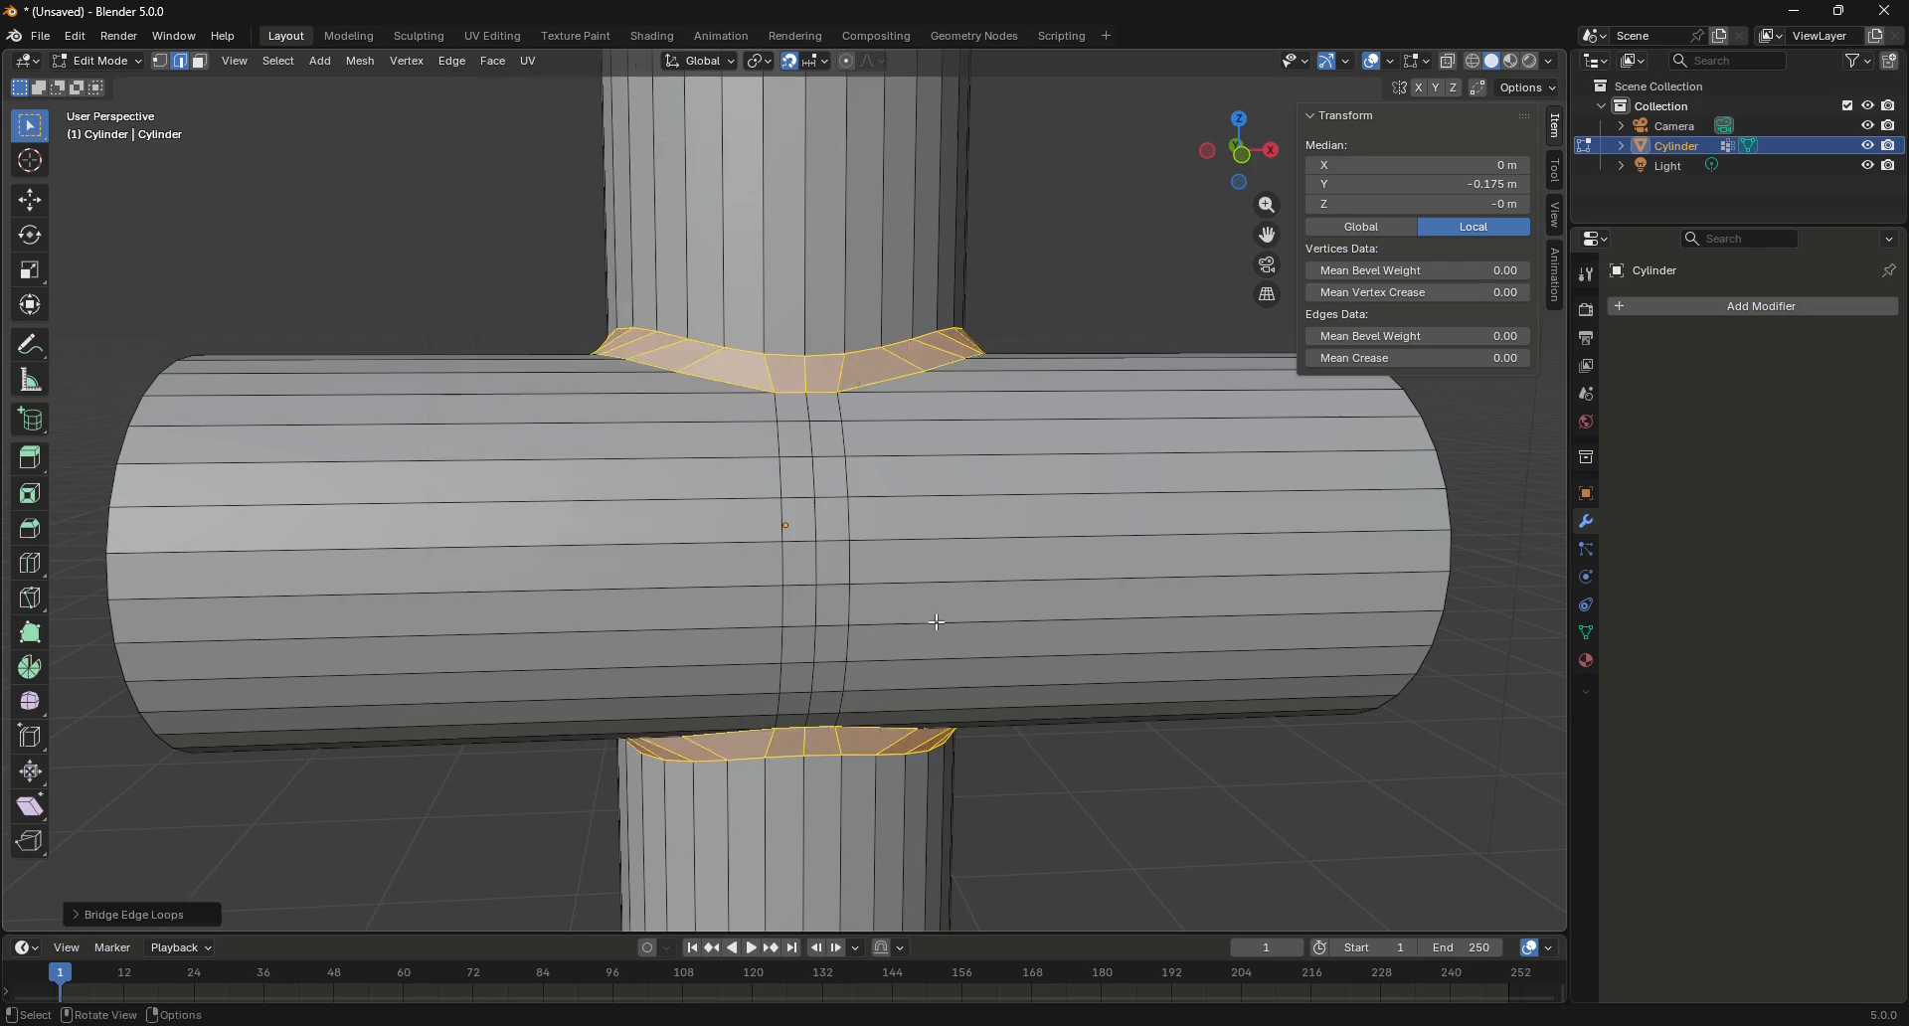
left_click_drag(1241, 151, 1113, 311)
left_click(1069, 267)
mouse_move(1213, 143)
left_mouse_down()
mouse_move(1343, 152)
mouse_move(1561, 119)
mouse_move(1254, 167)
mouse_move(1106, 121)
mouse_move(1190, 144)
left_mouse_up()
scroll(969, 567, "down", 4)
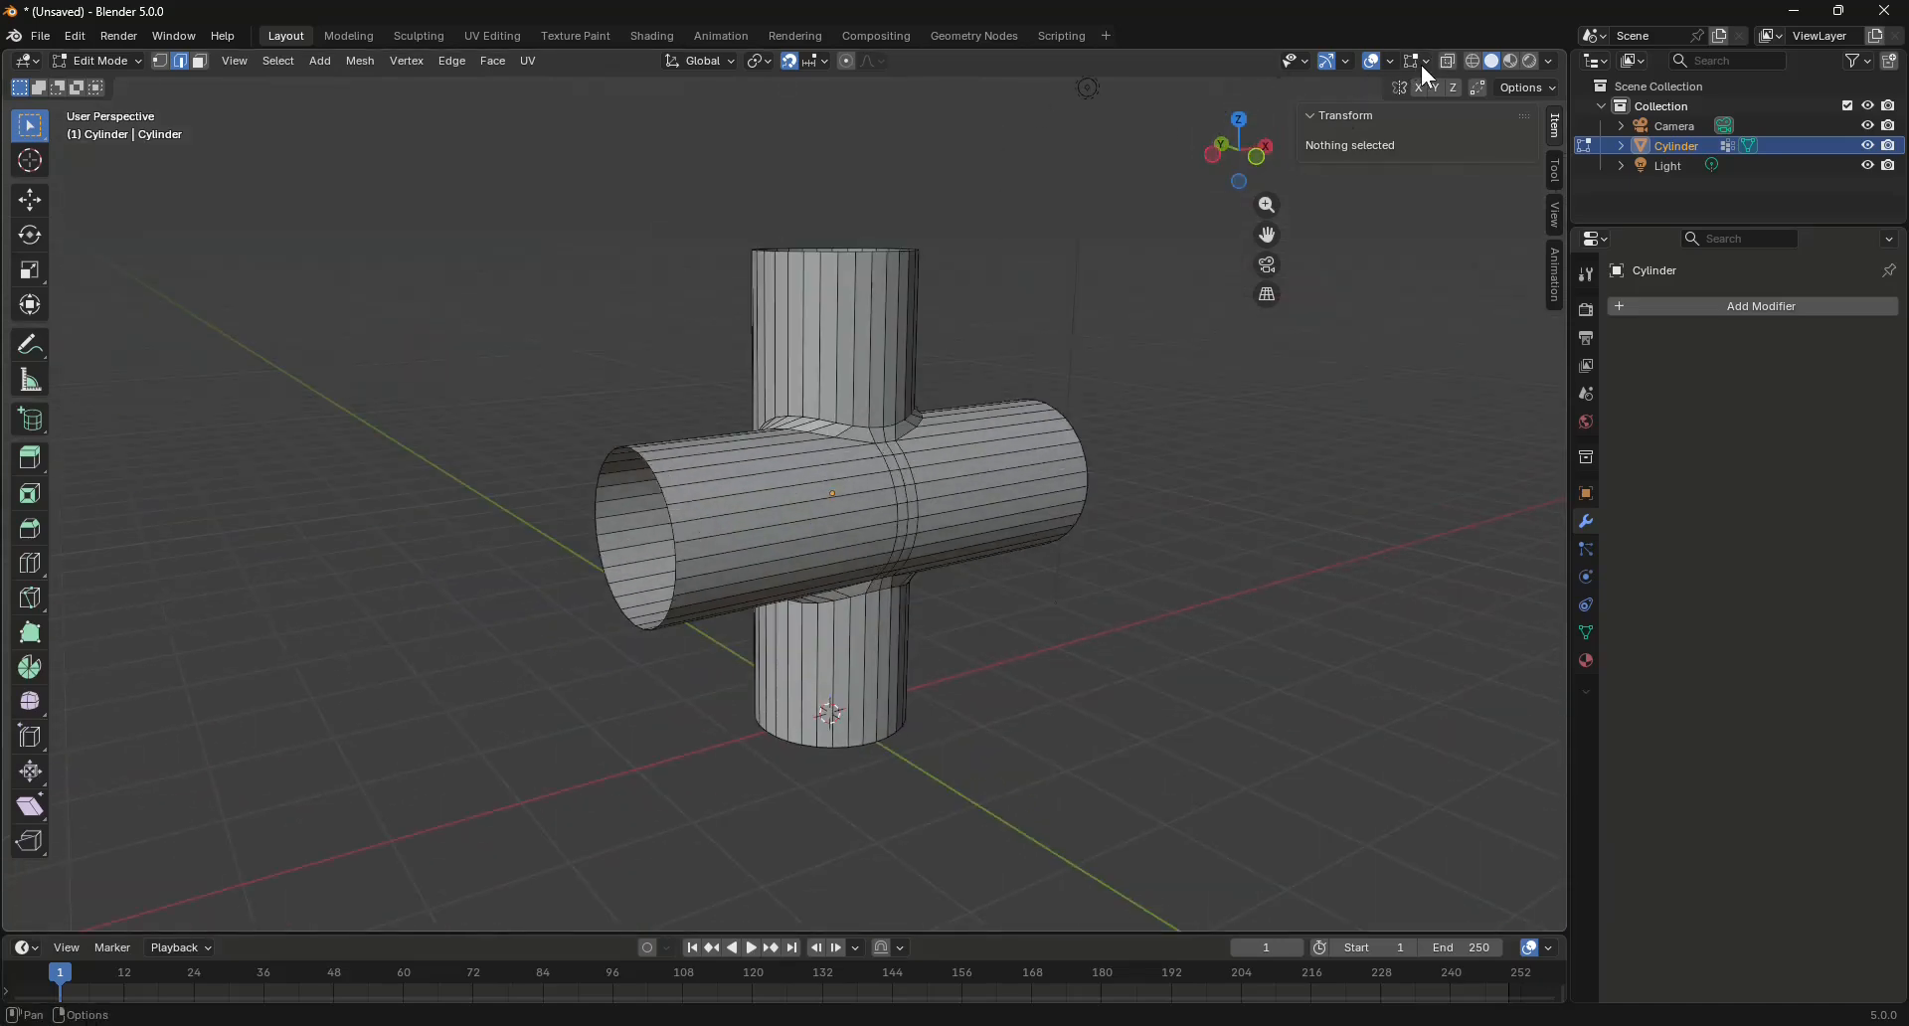
Turn off the wireframe overlay in the viewport
left_click(1390, 62)
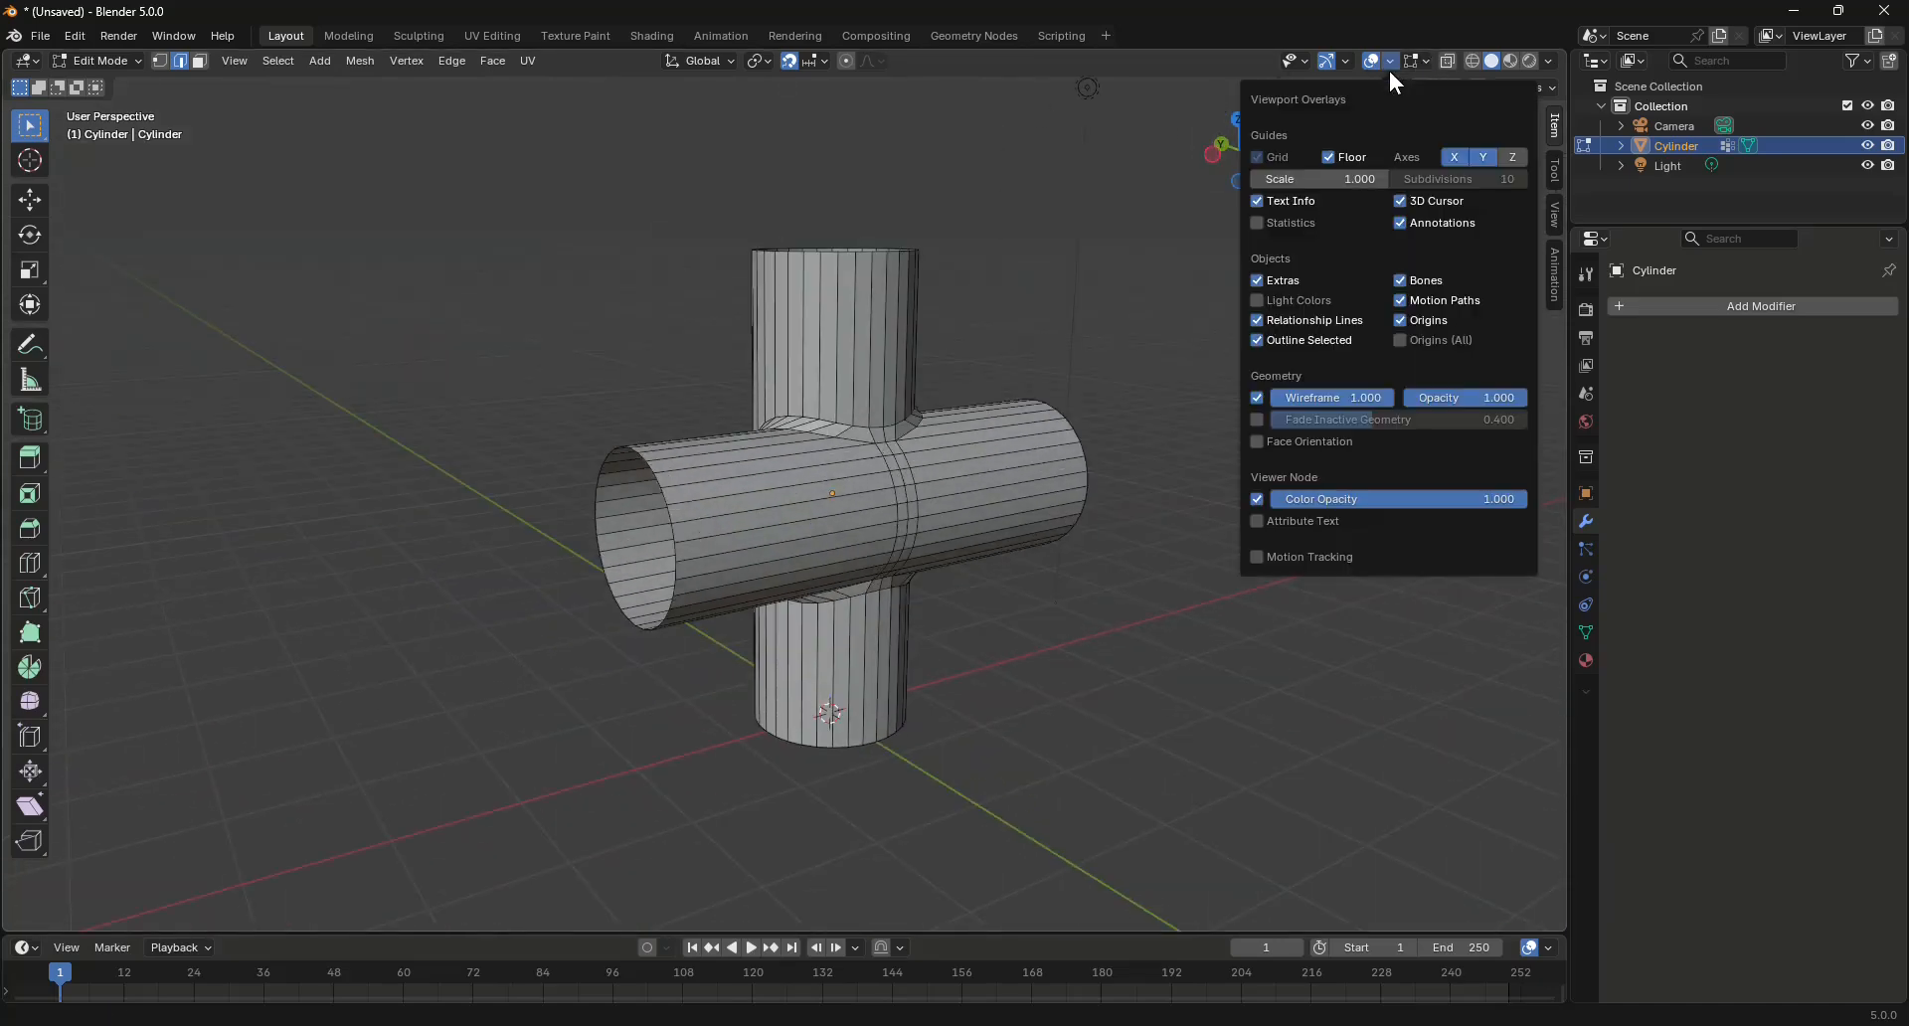
left_click(1257, 397)
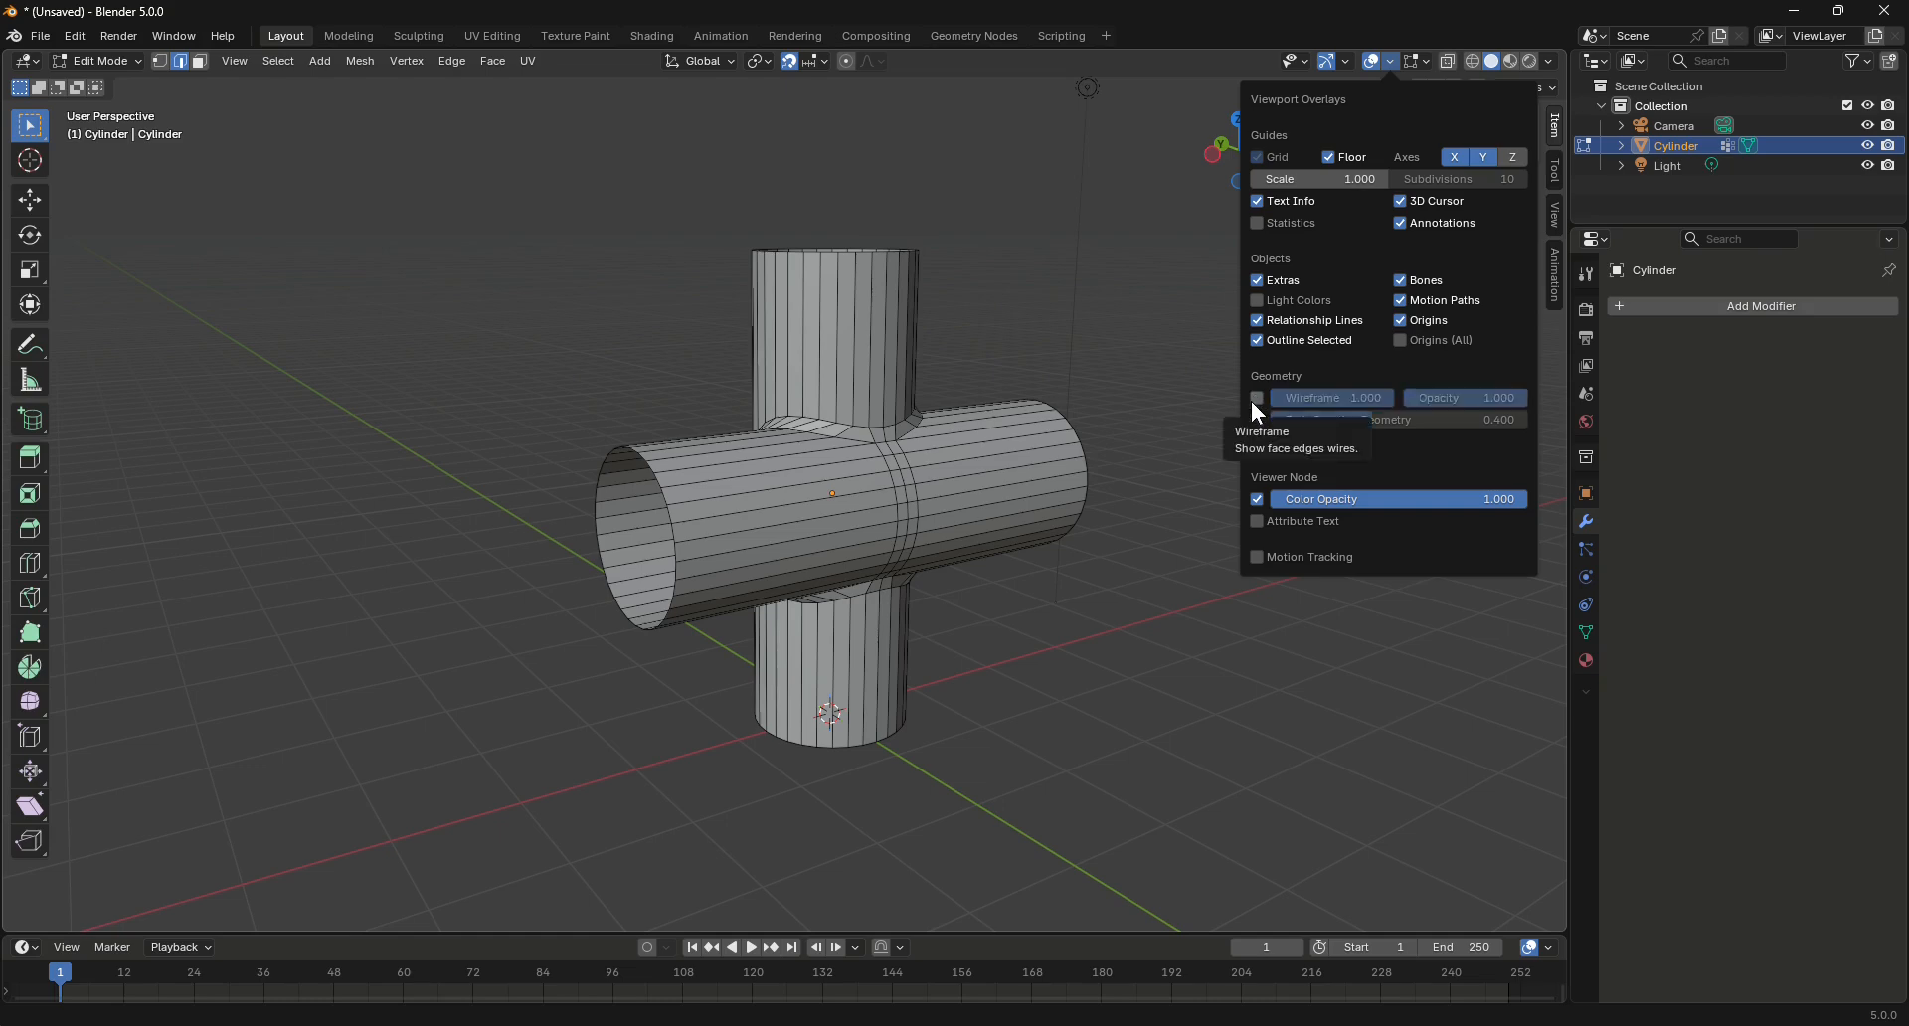
left_click(1392, 62)
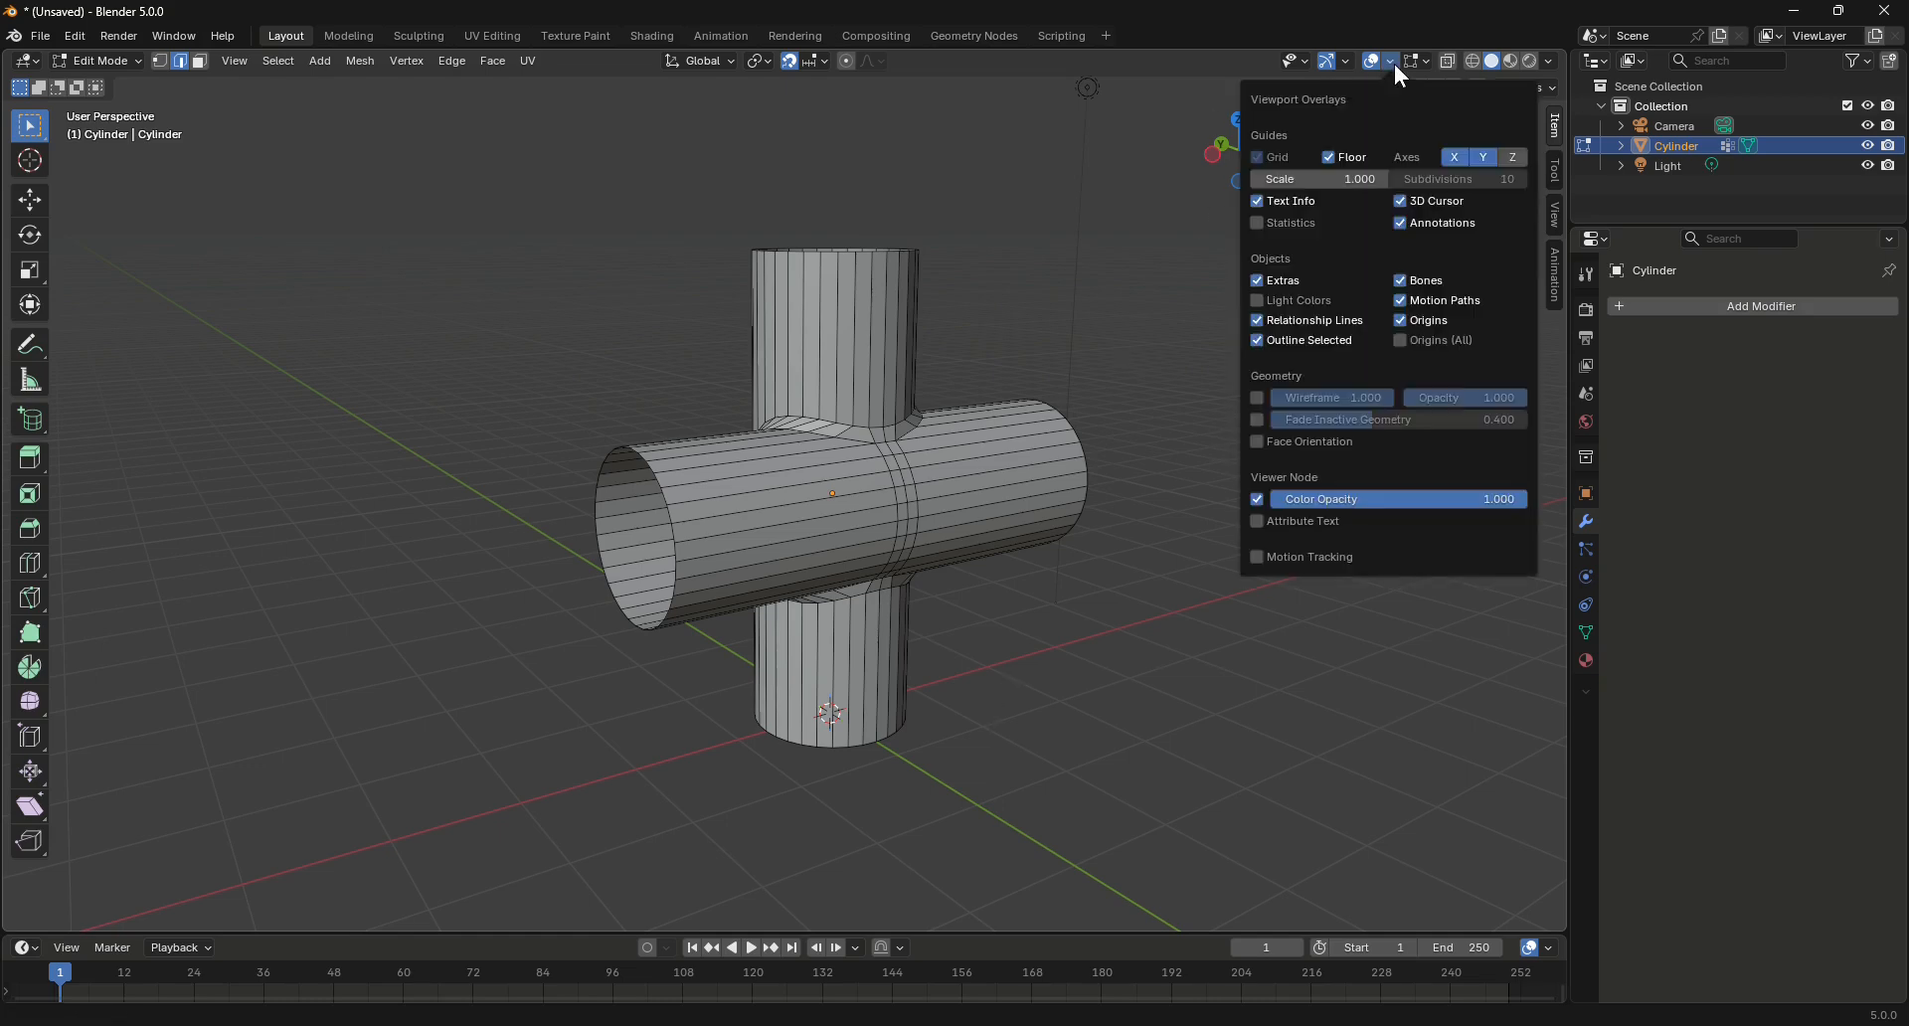
left_click(1256, 398)
left_click(1256, 397)
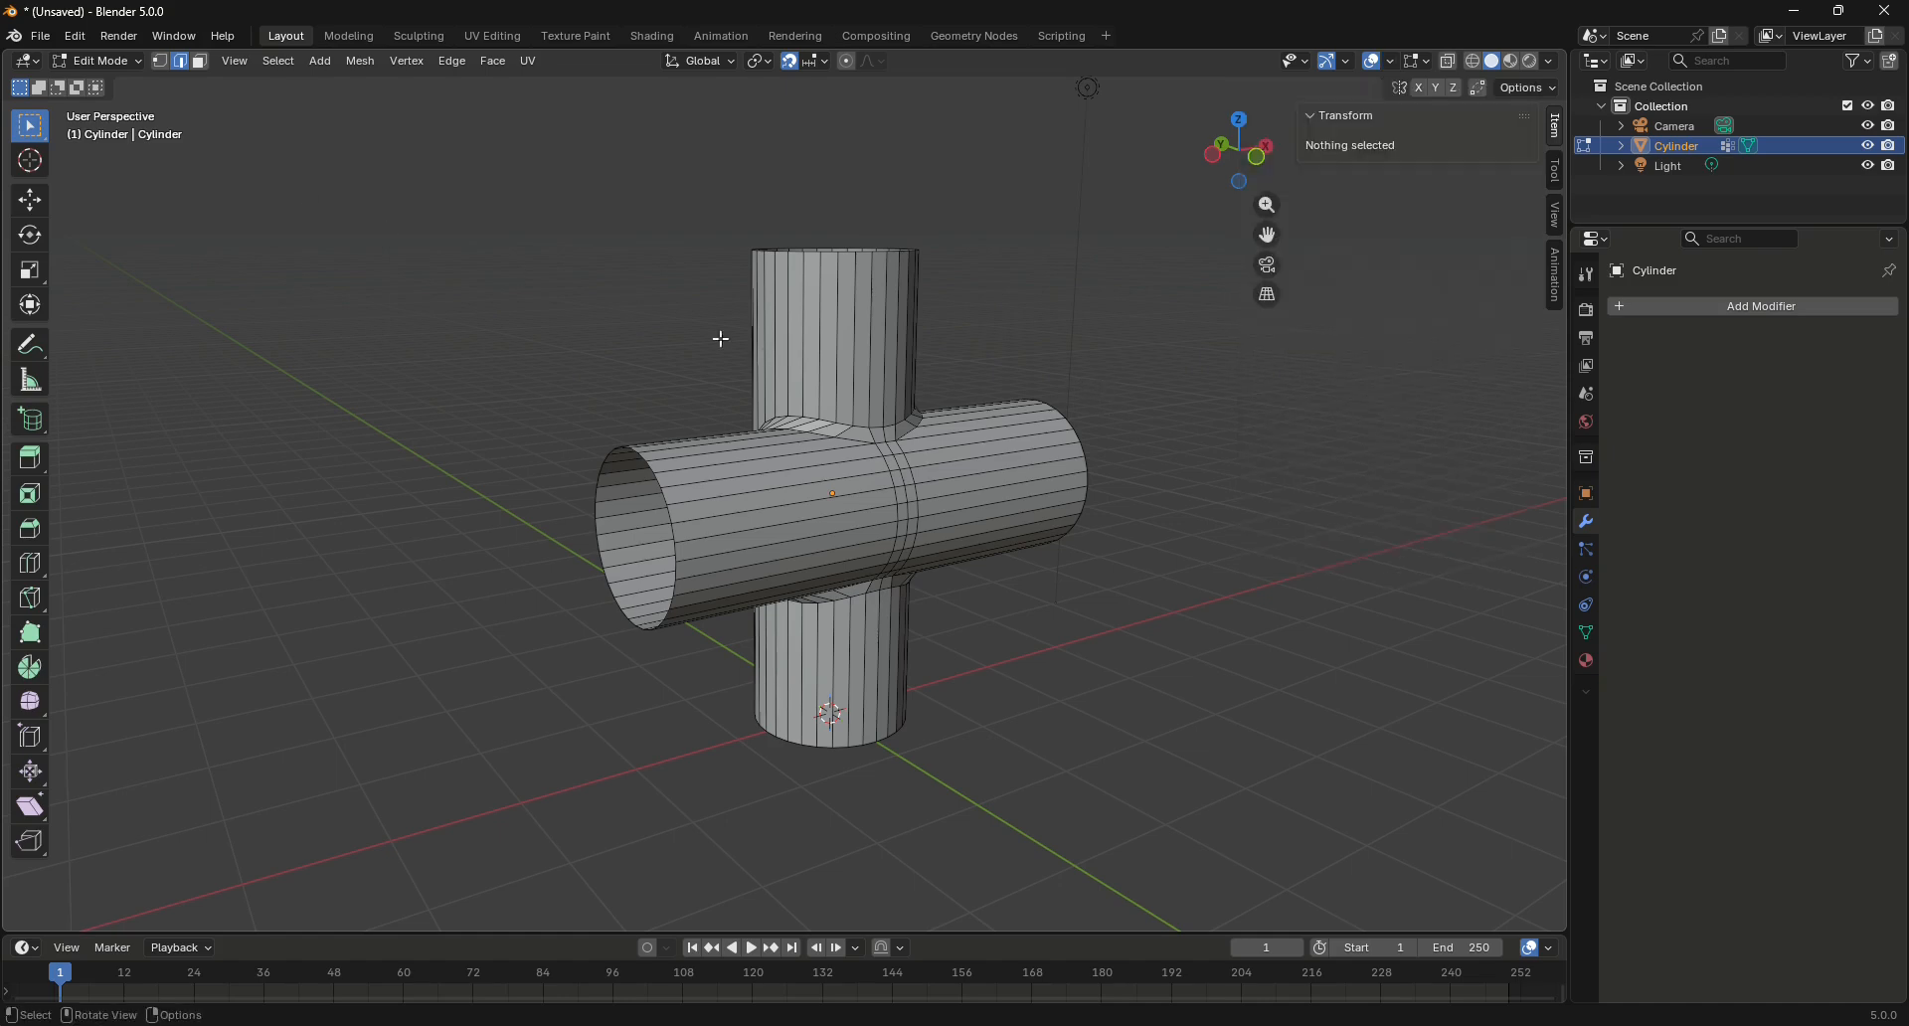
Switch from Edit Mode to Object Mode and select the joined cylinder object
left_click(121, 68)
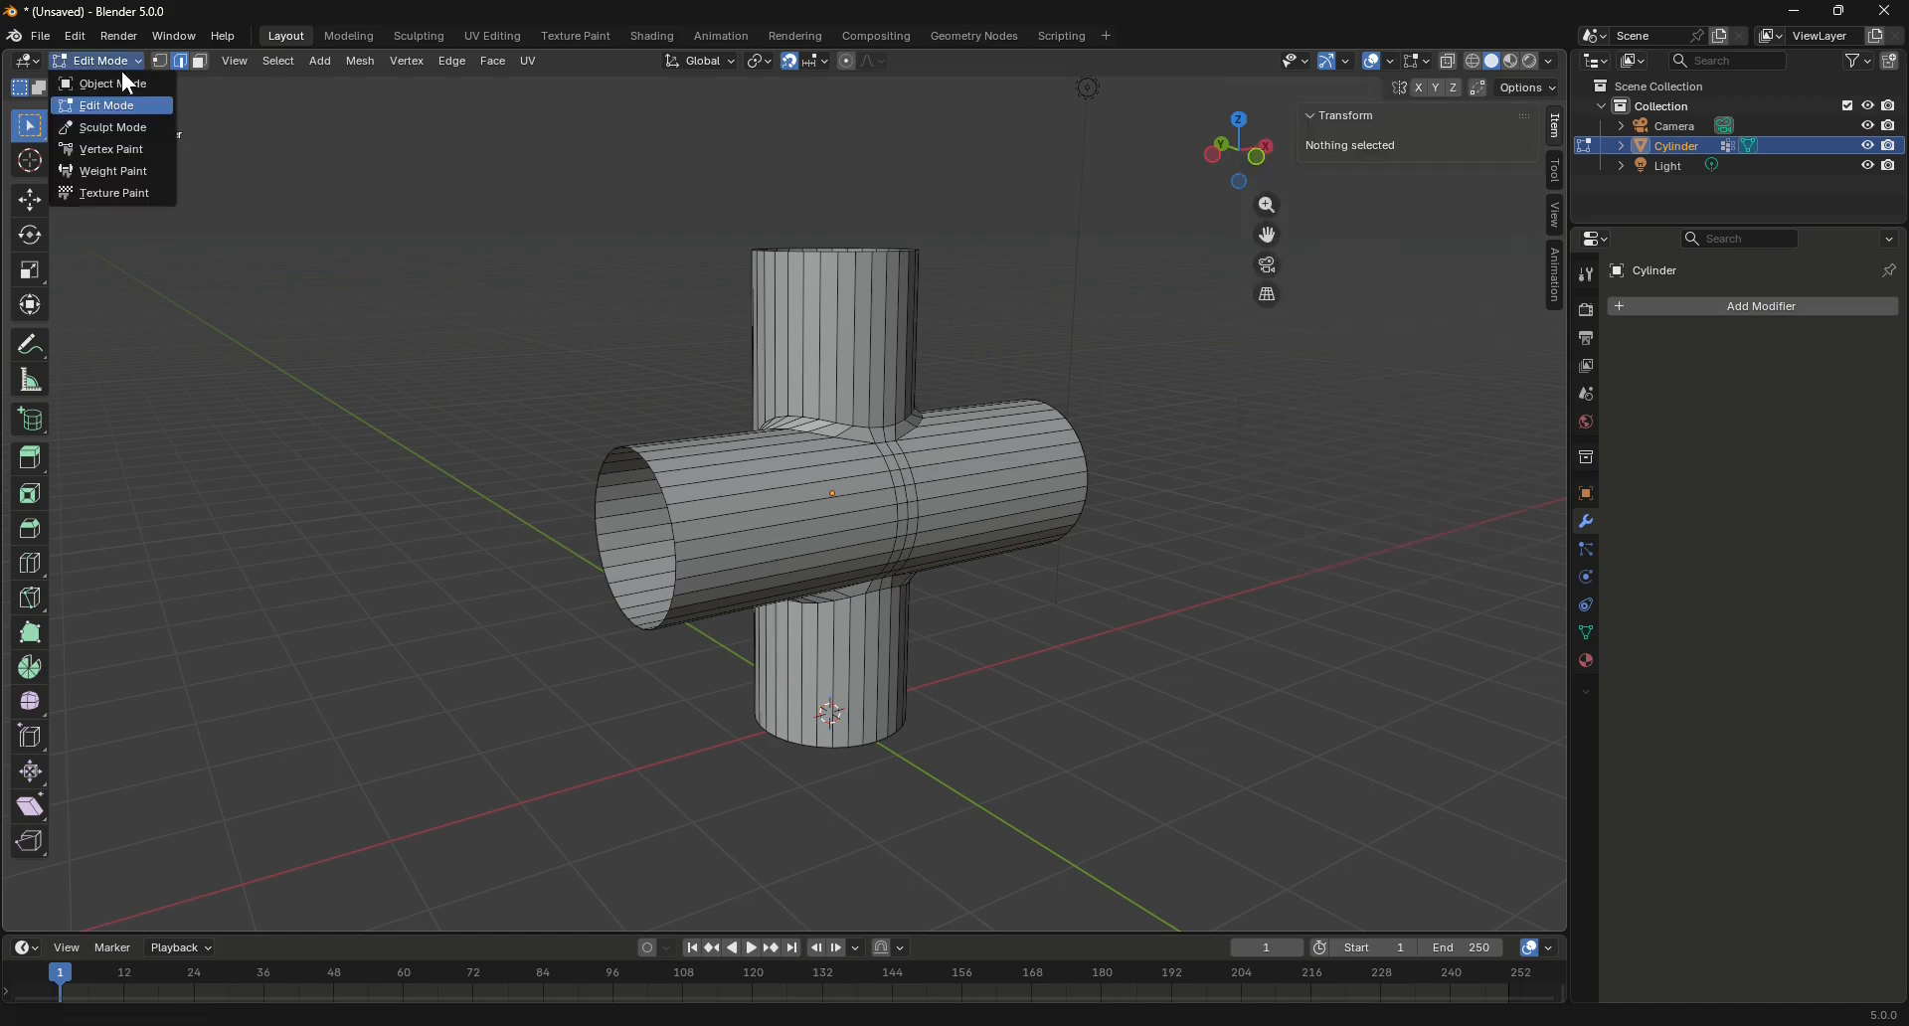
left_click(112, 80)
mouse_move(1233, 149)
left_mouse_down()
mouse_move(1104, 164)
mouse_move(1241, 146)
left_mouse_up()
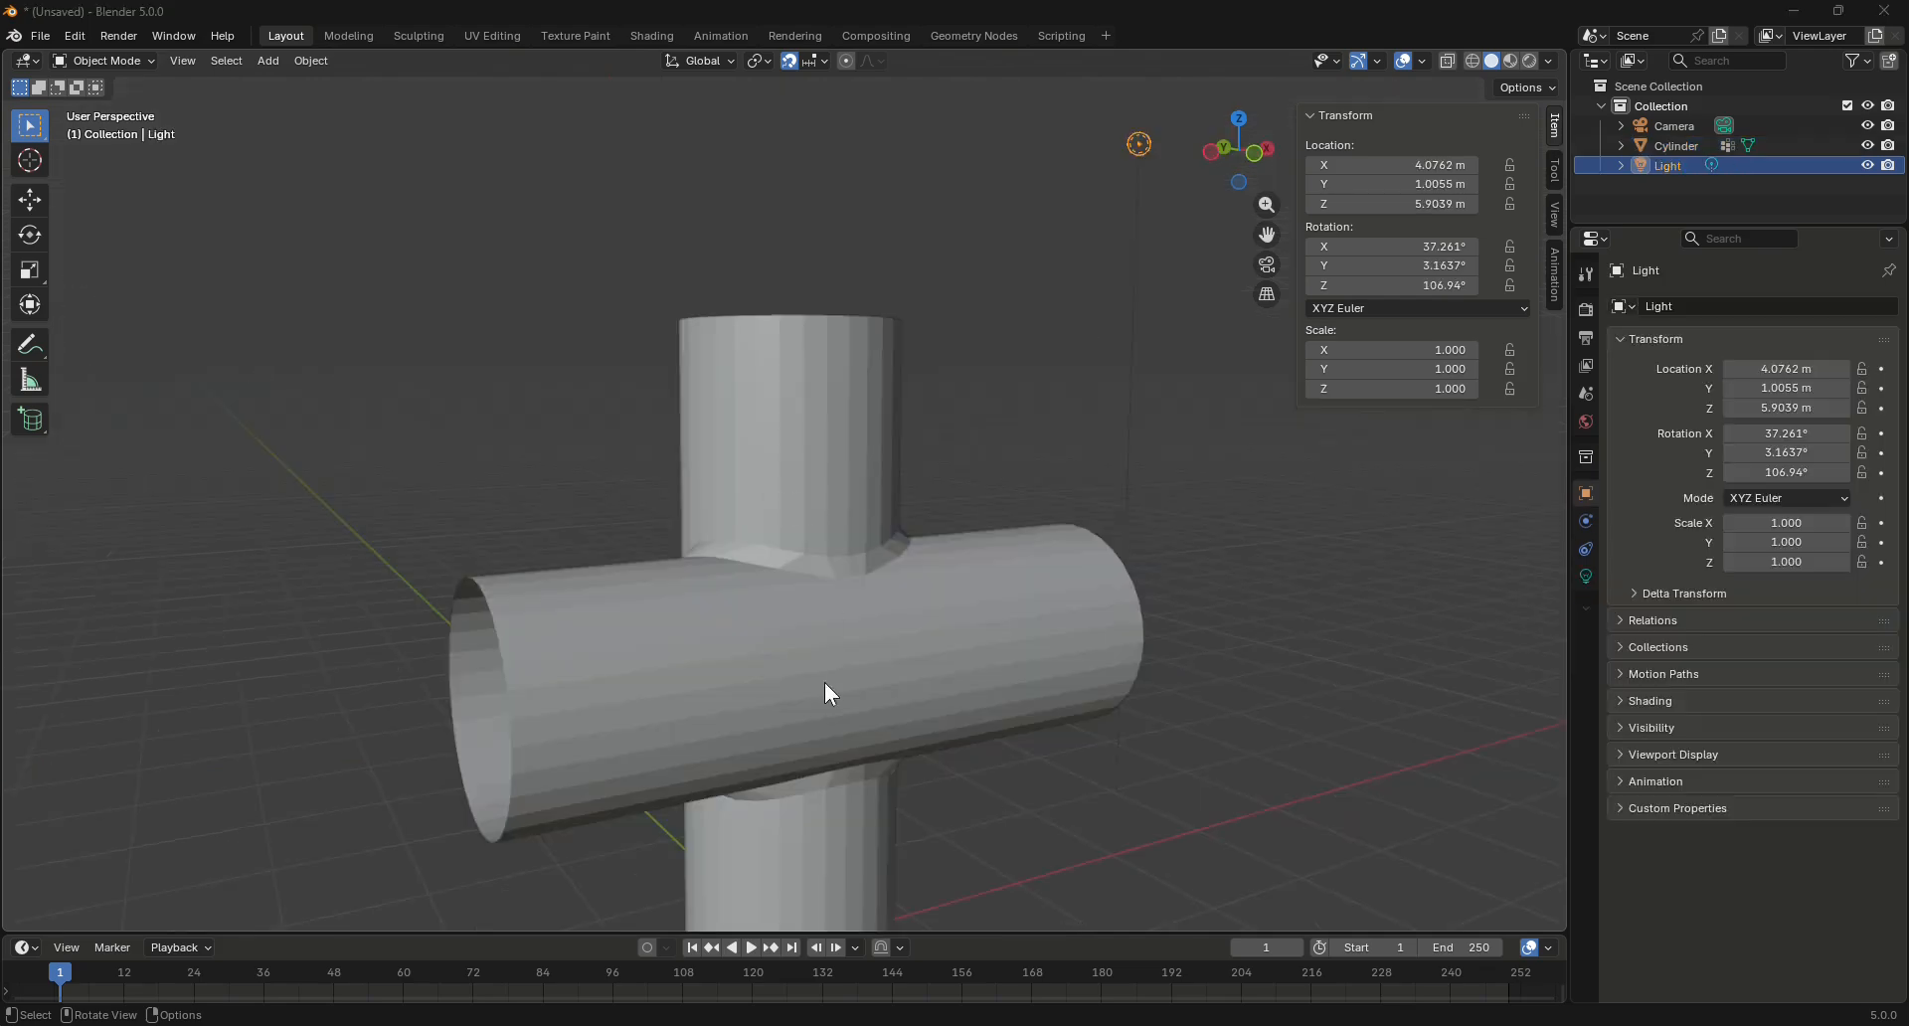
middle_click_drag(958, 583, 904, 793)
left_click(844, 753)
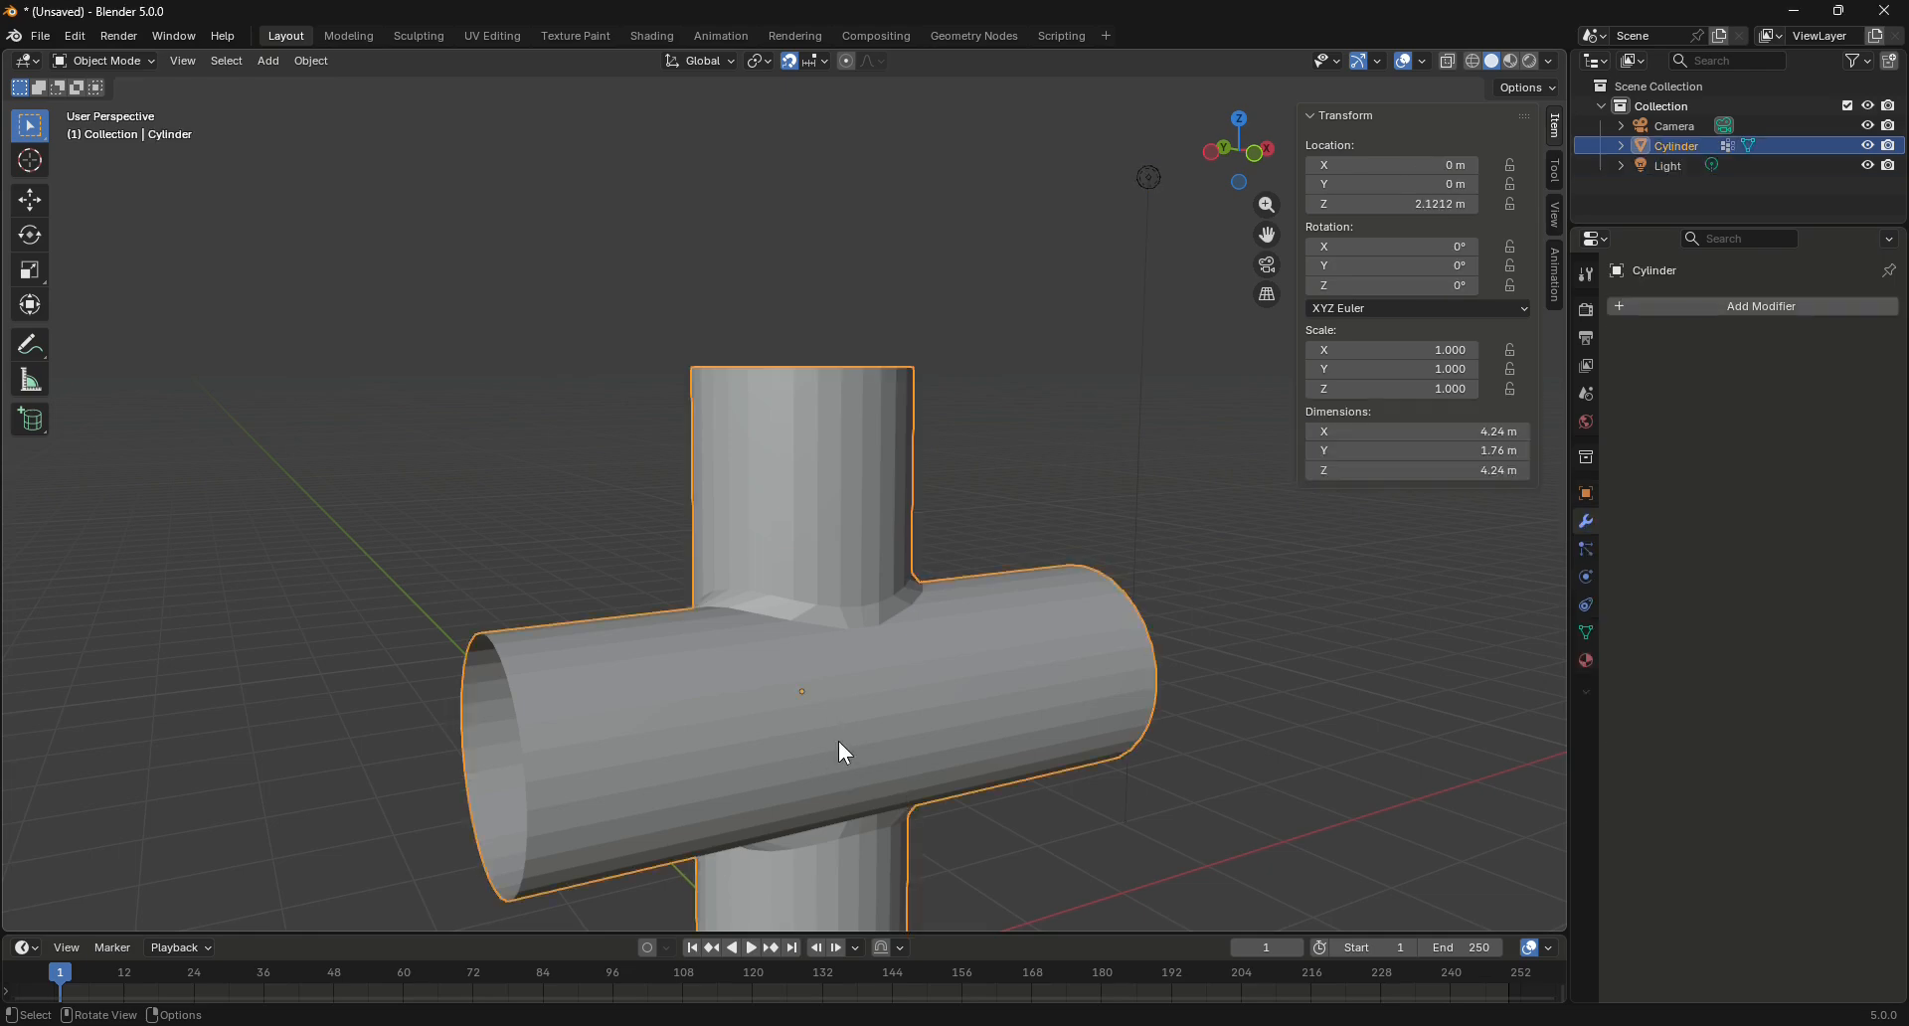
left_click(1630, 304)
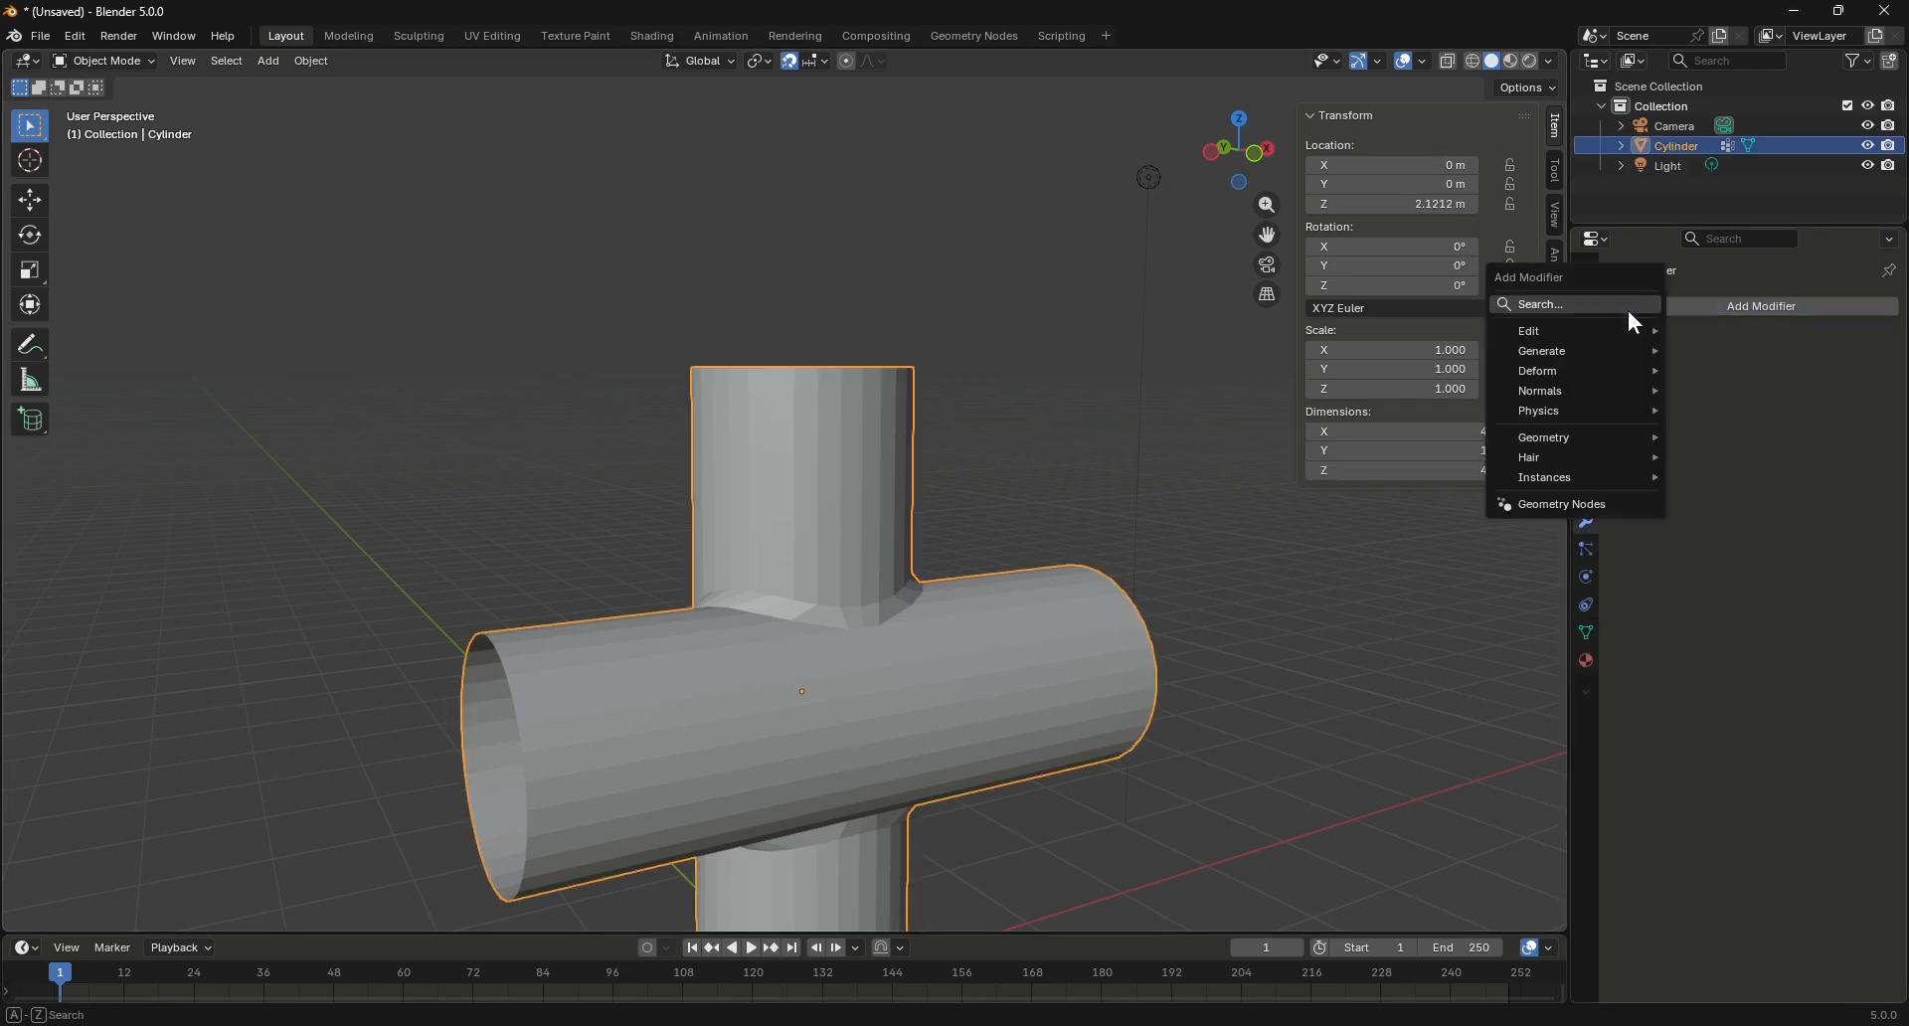
left_click(1541, 305)
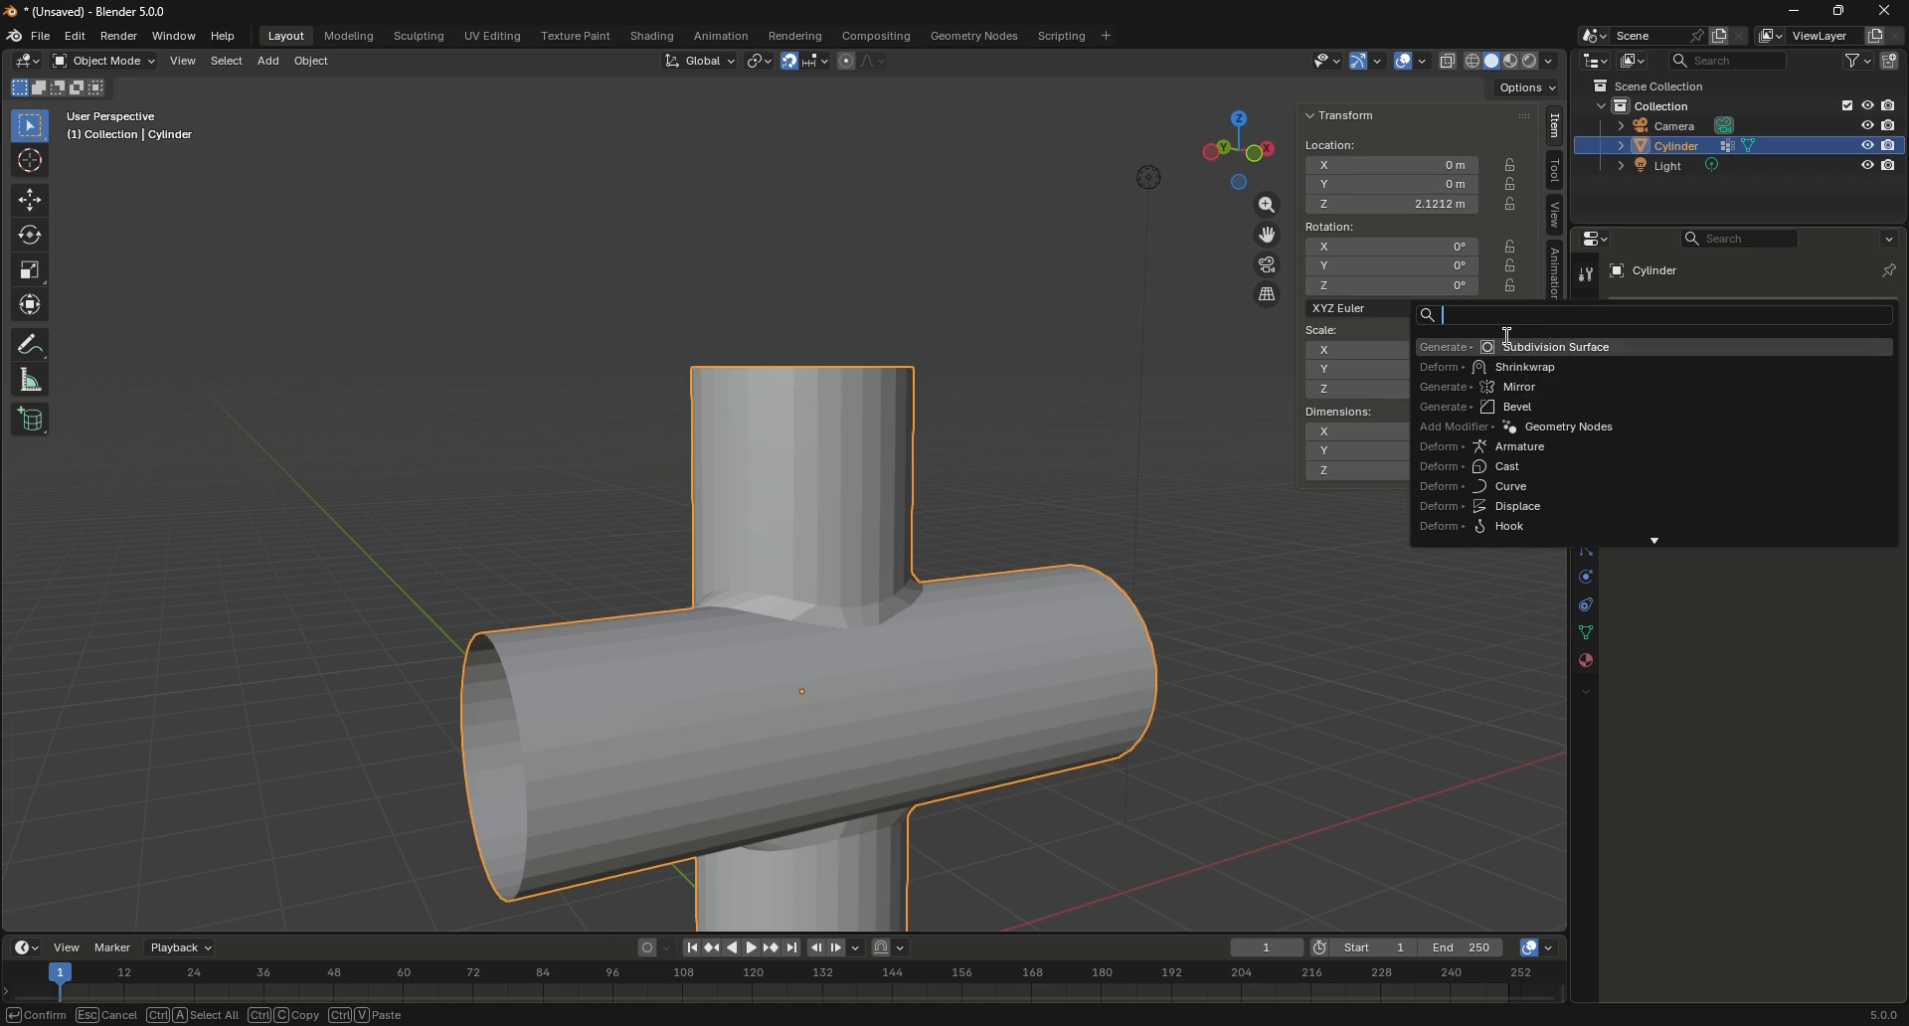
type("s")
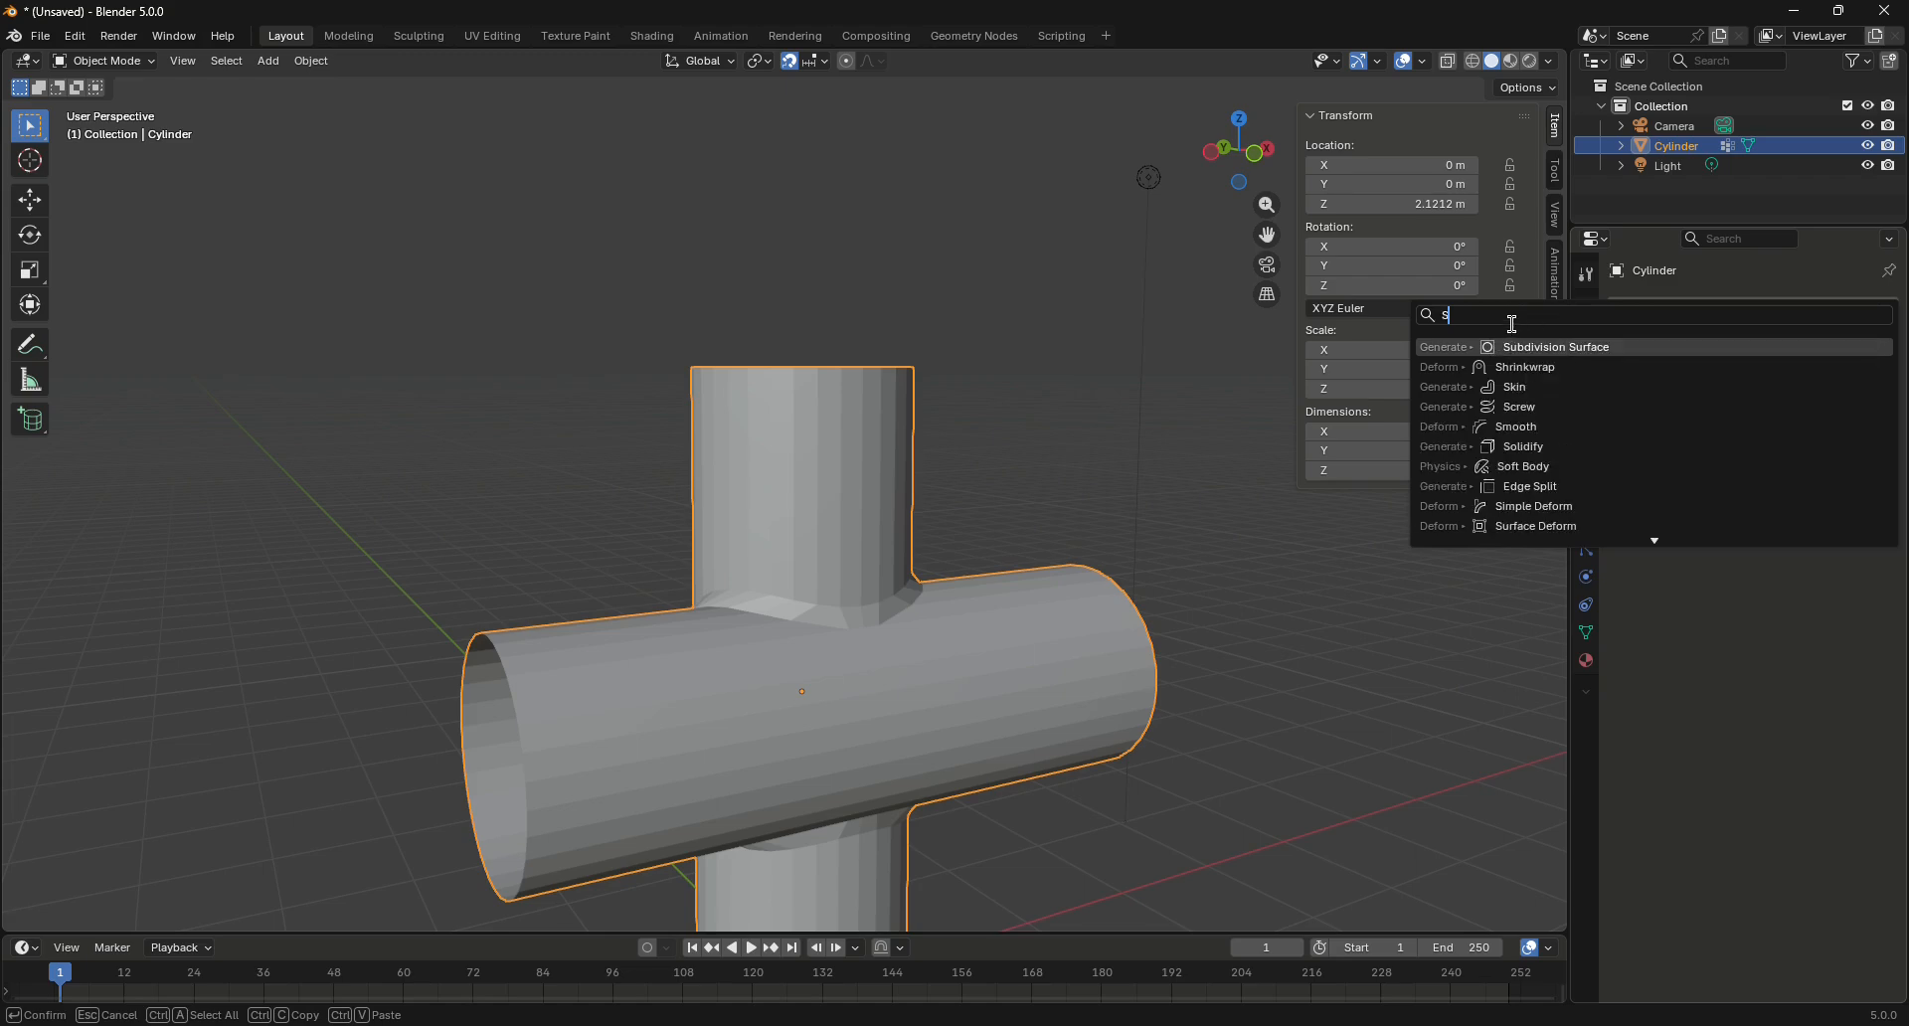
key("BackSpace")
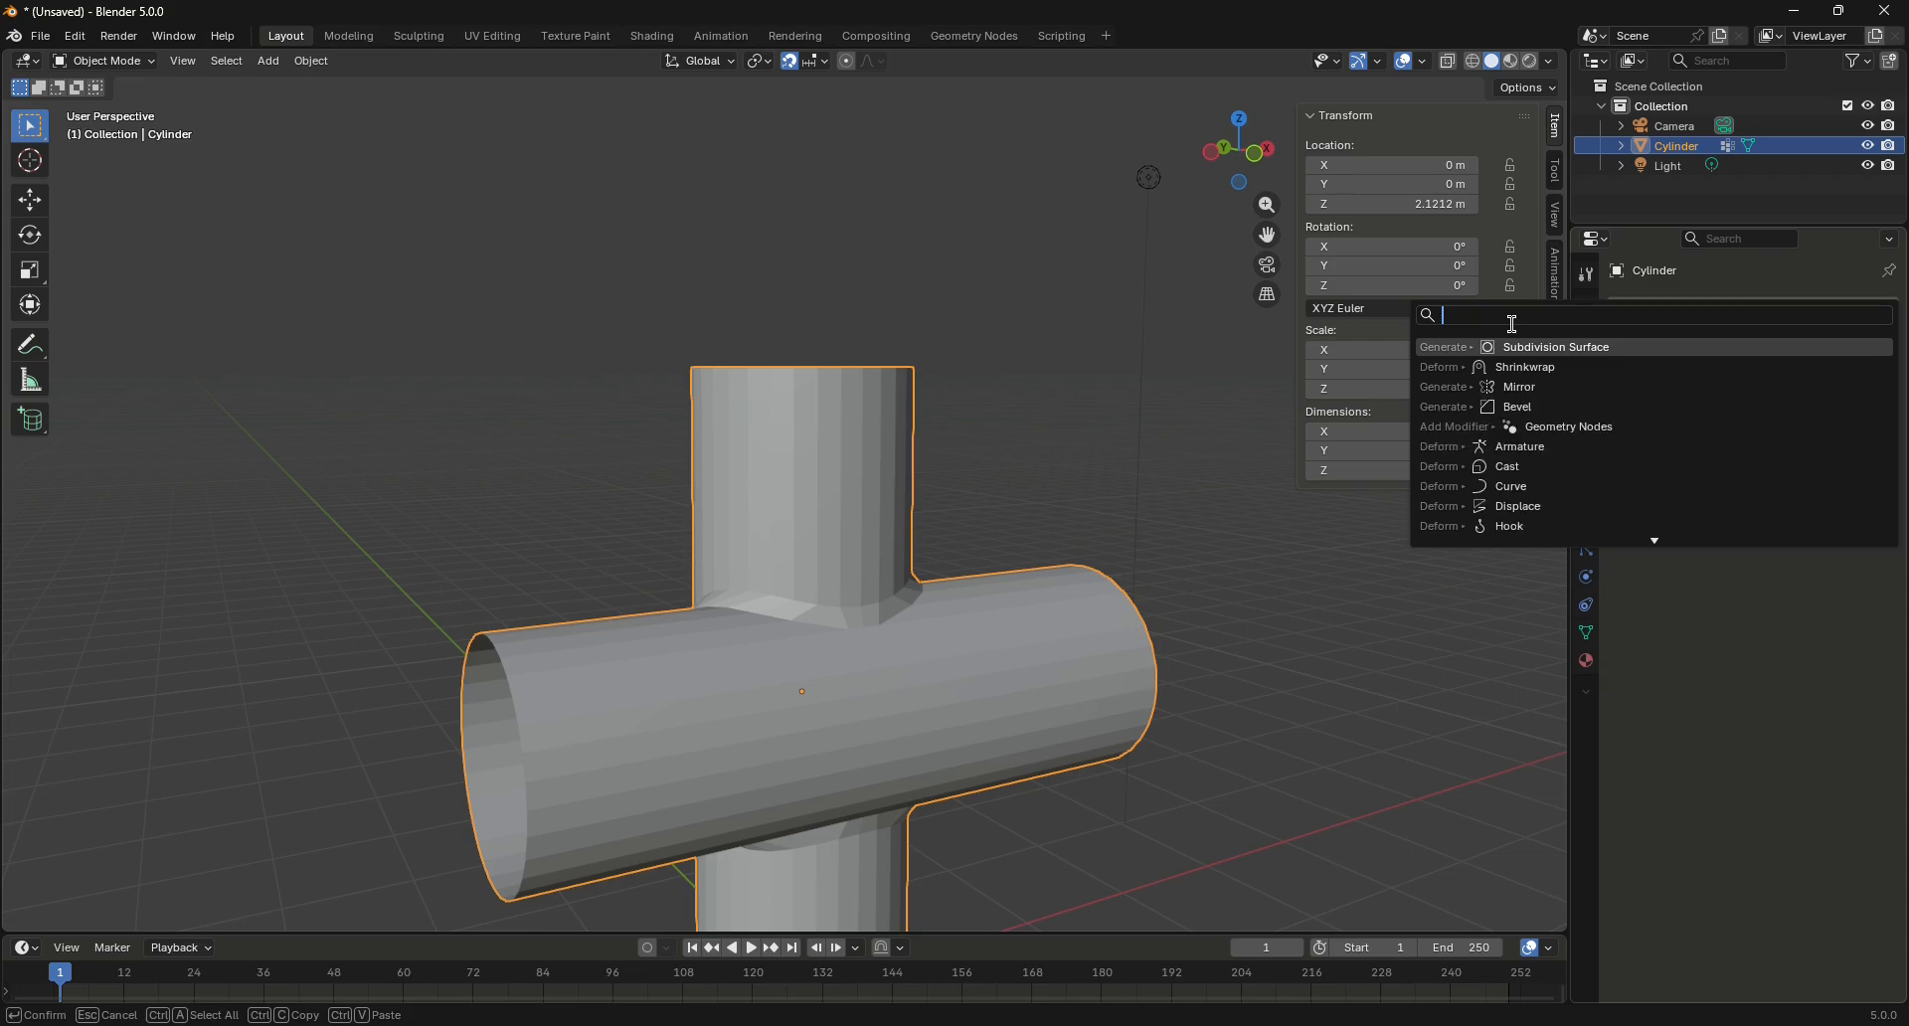
key("Escape")
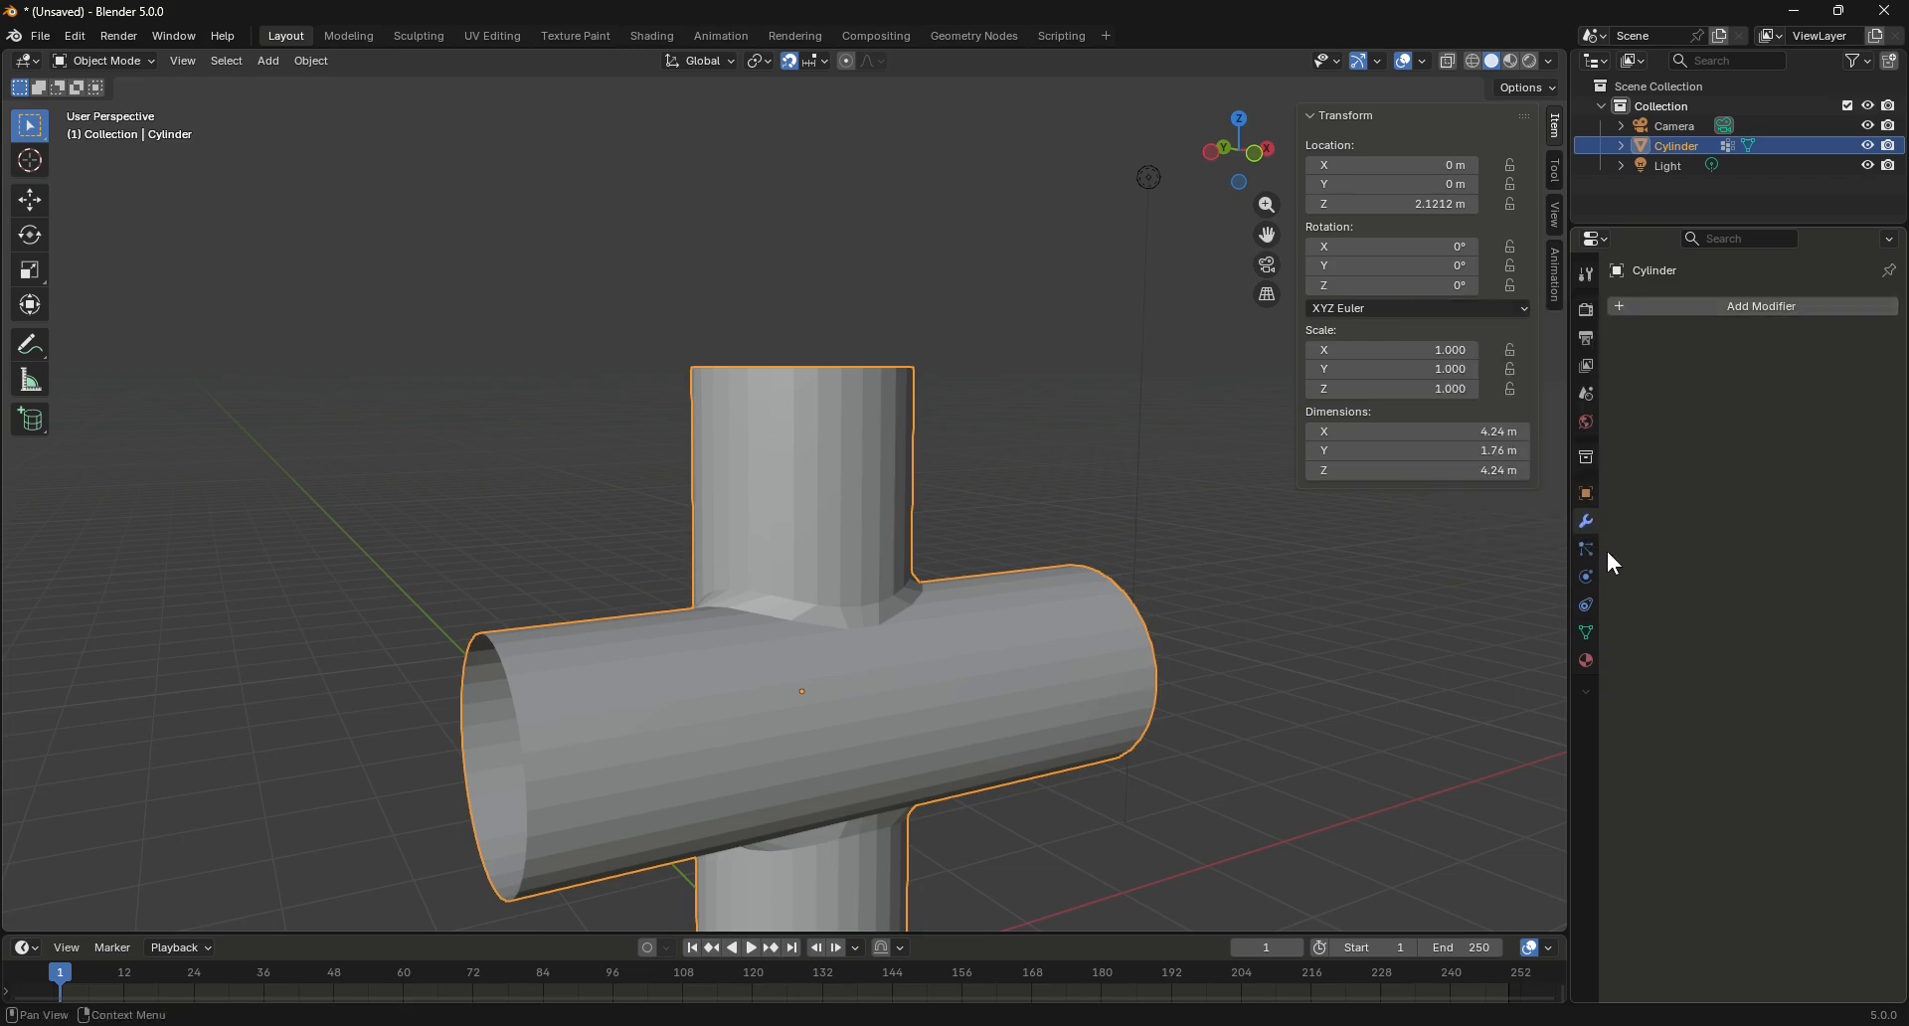
Add a Subdivision Surface modifier to the joined cylinder object
left_click(1659, 309)
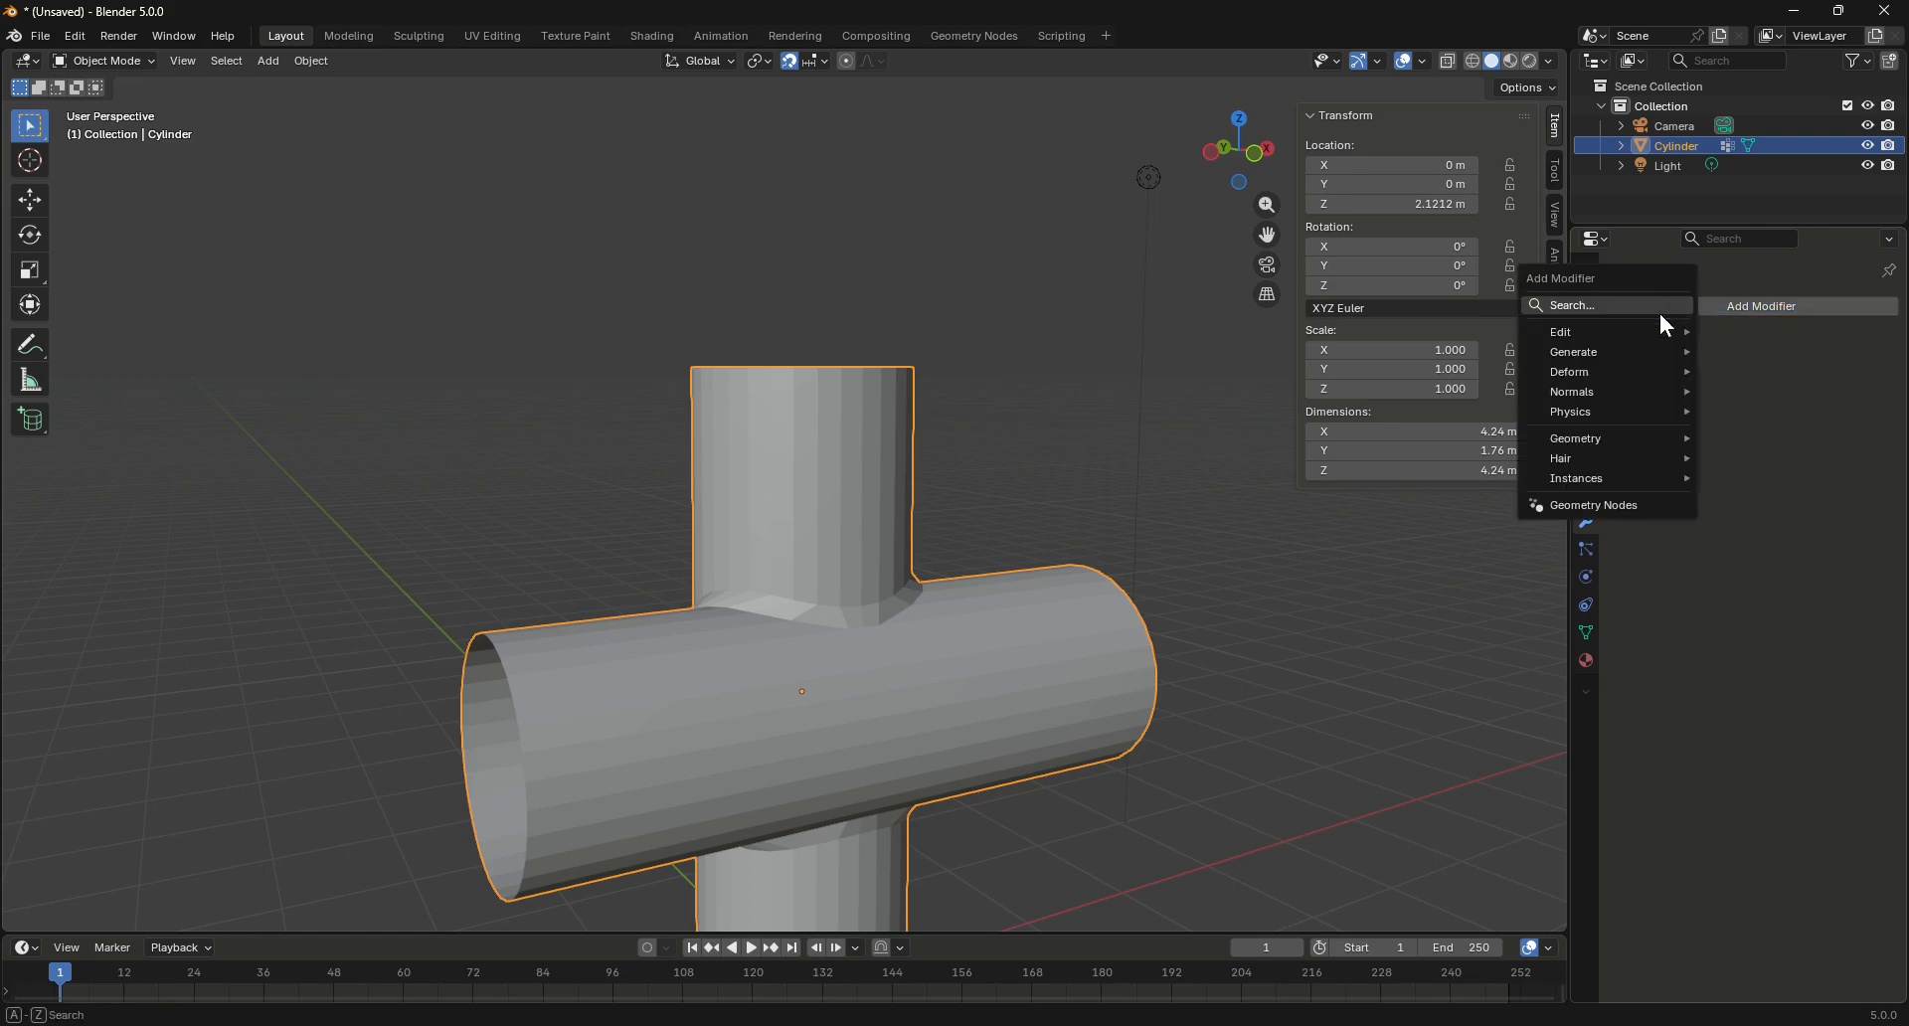
left_click(1585, 306)
type("M")
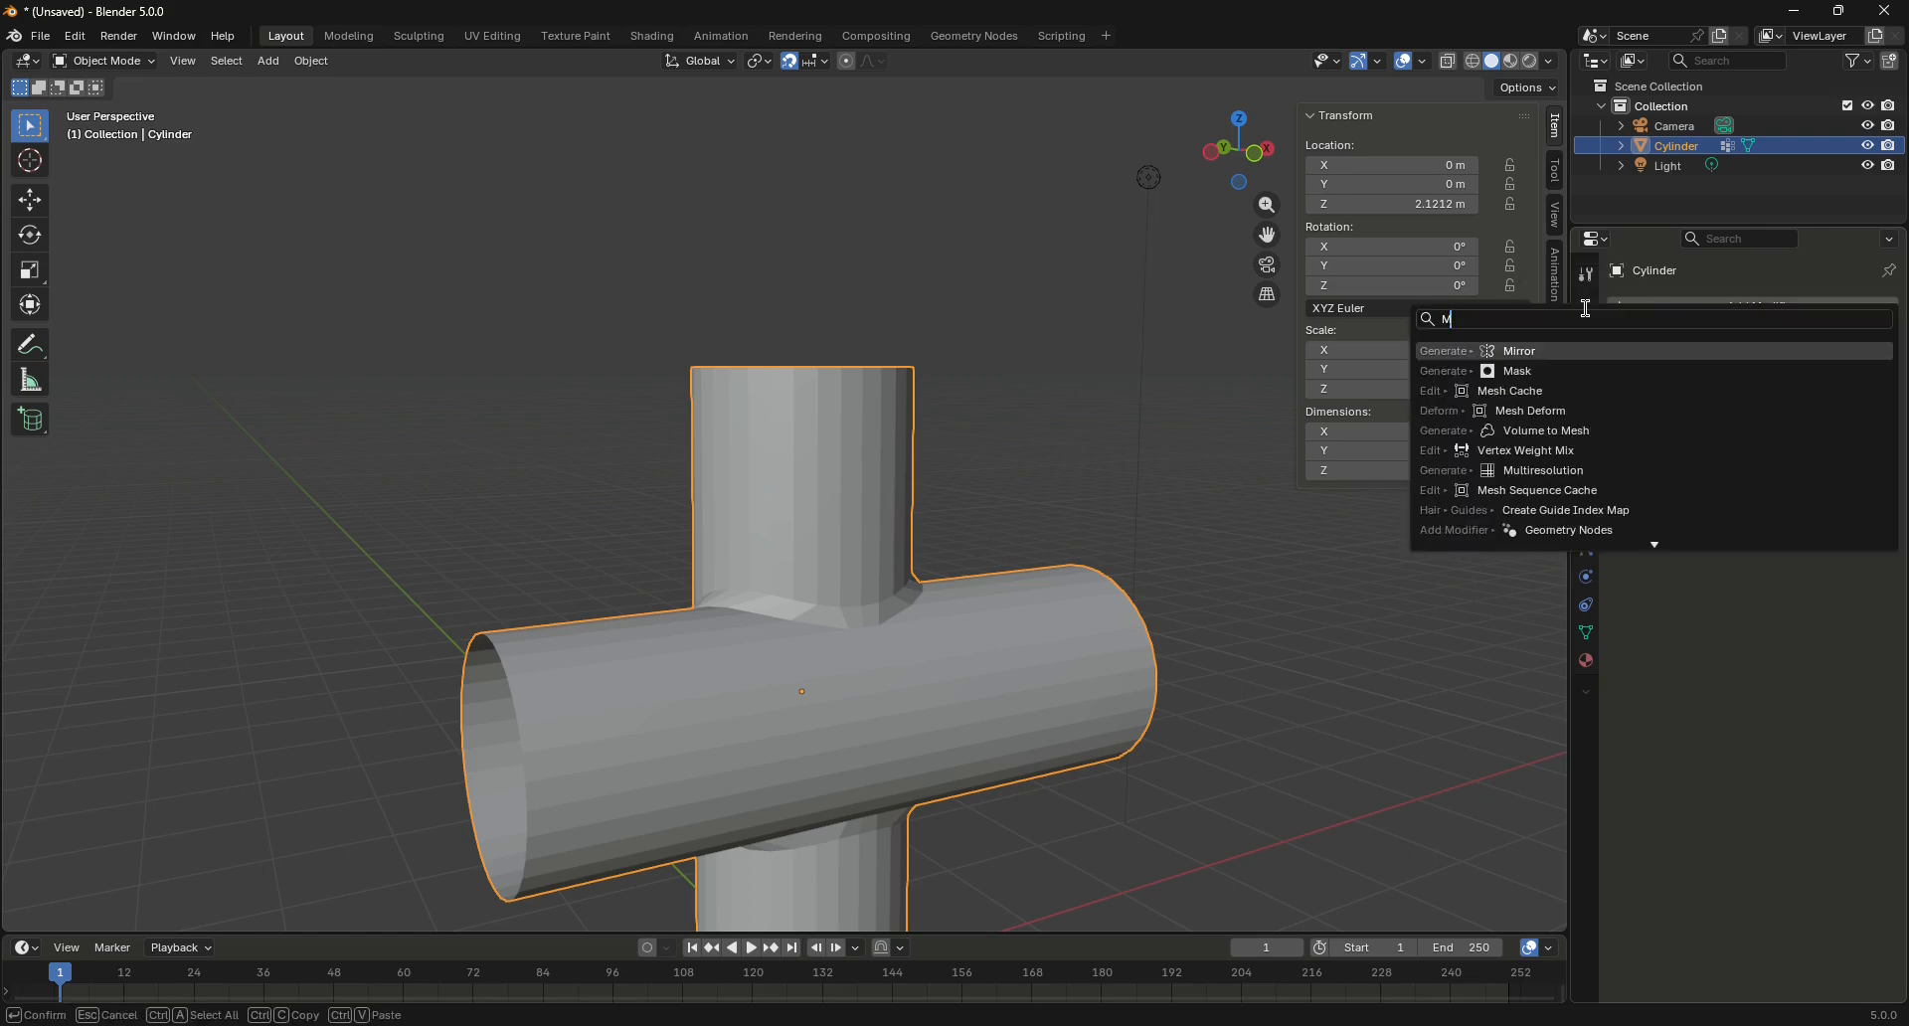
key("BackSpace")
type("SUB")
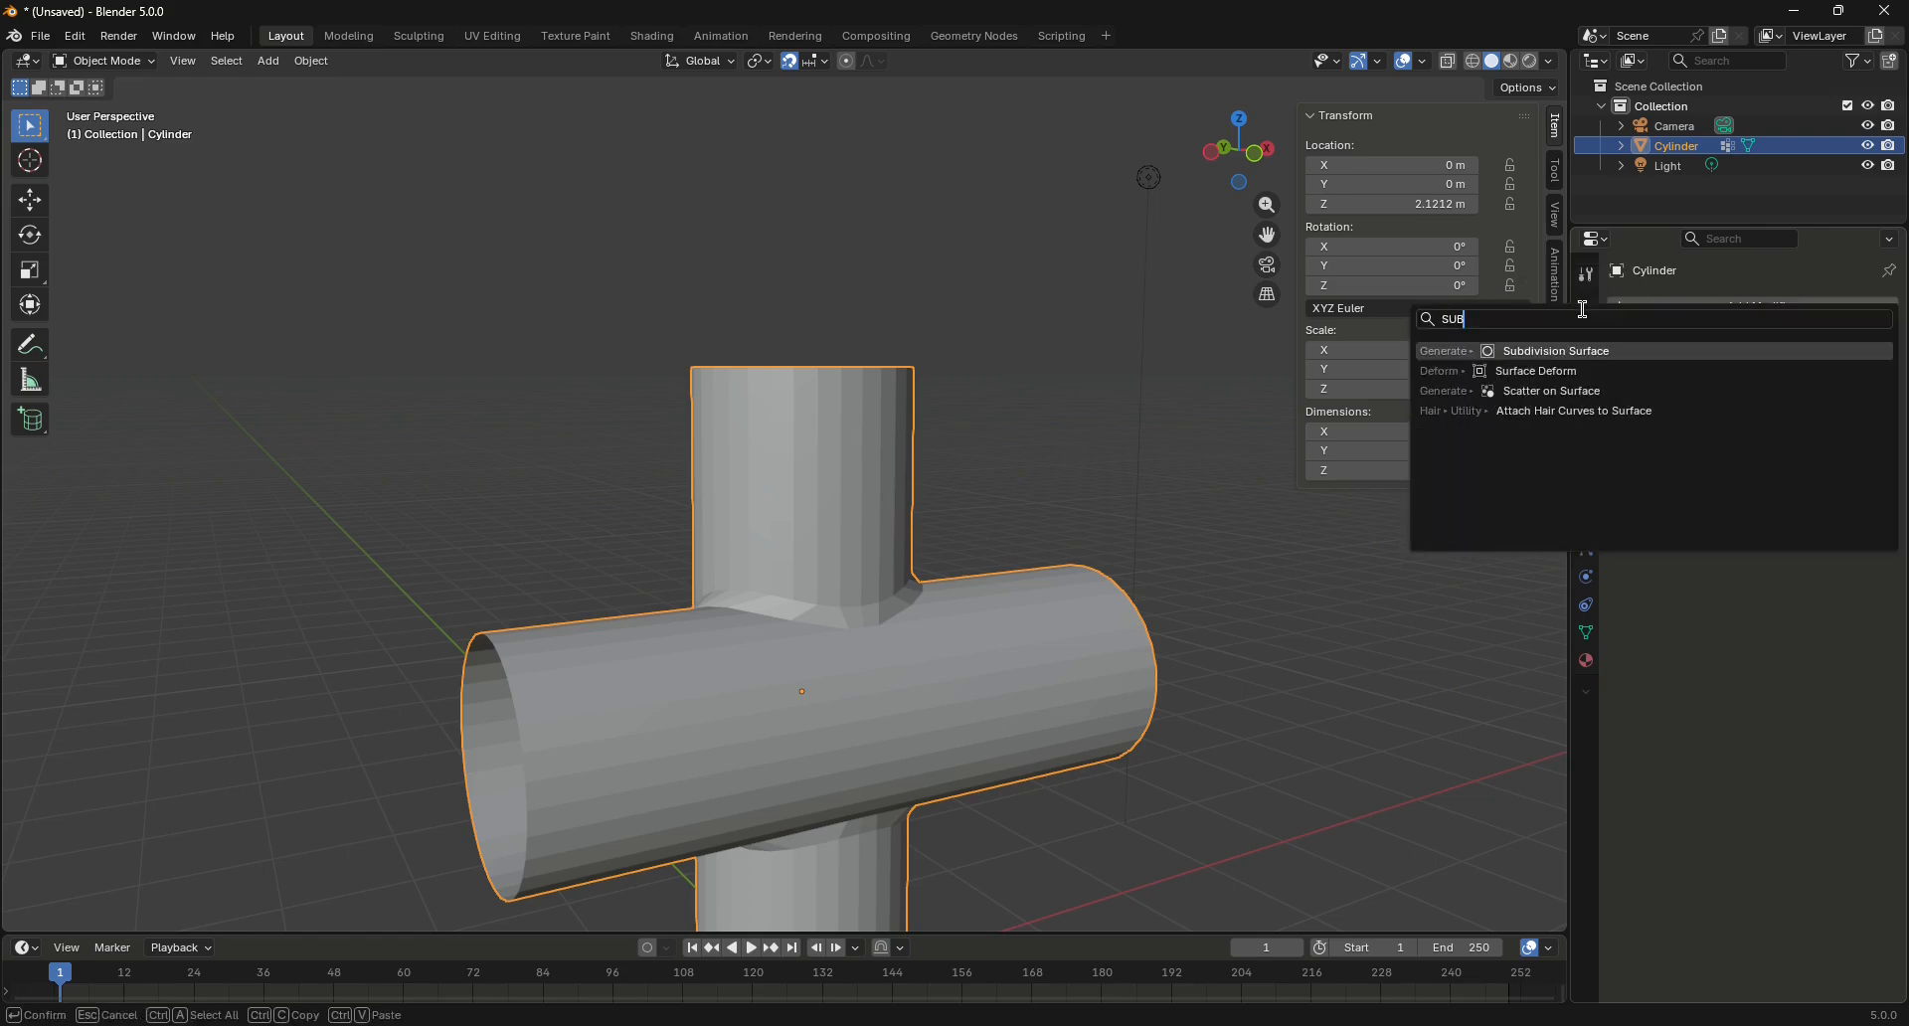
left_click(1594, 353)
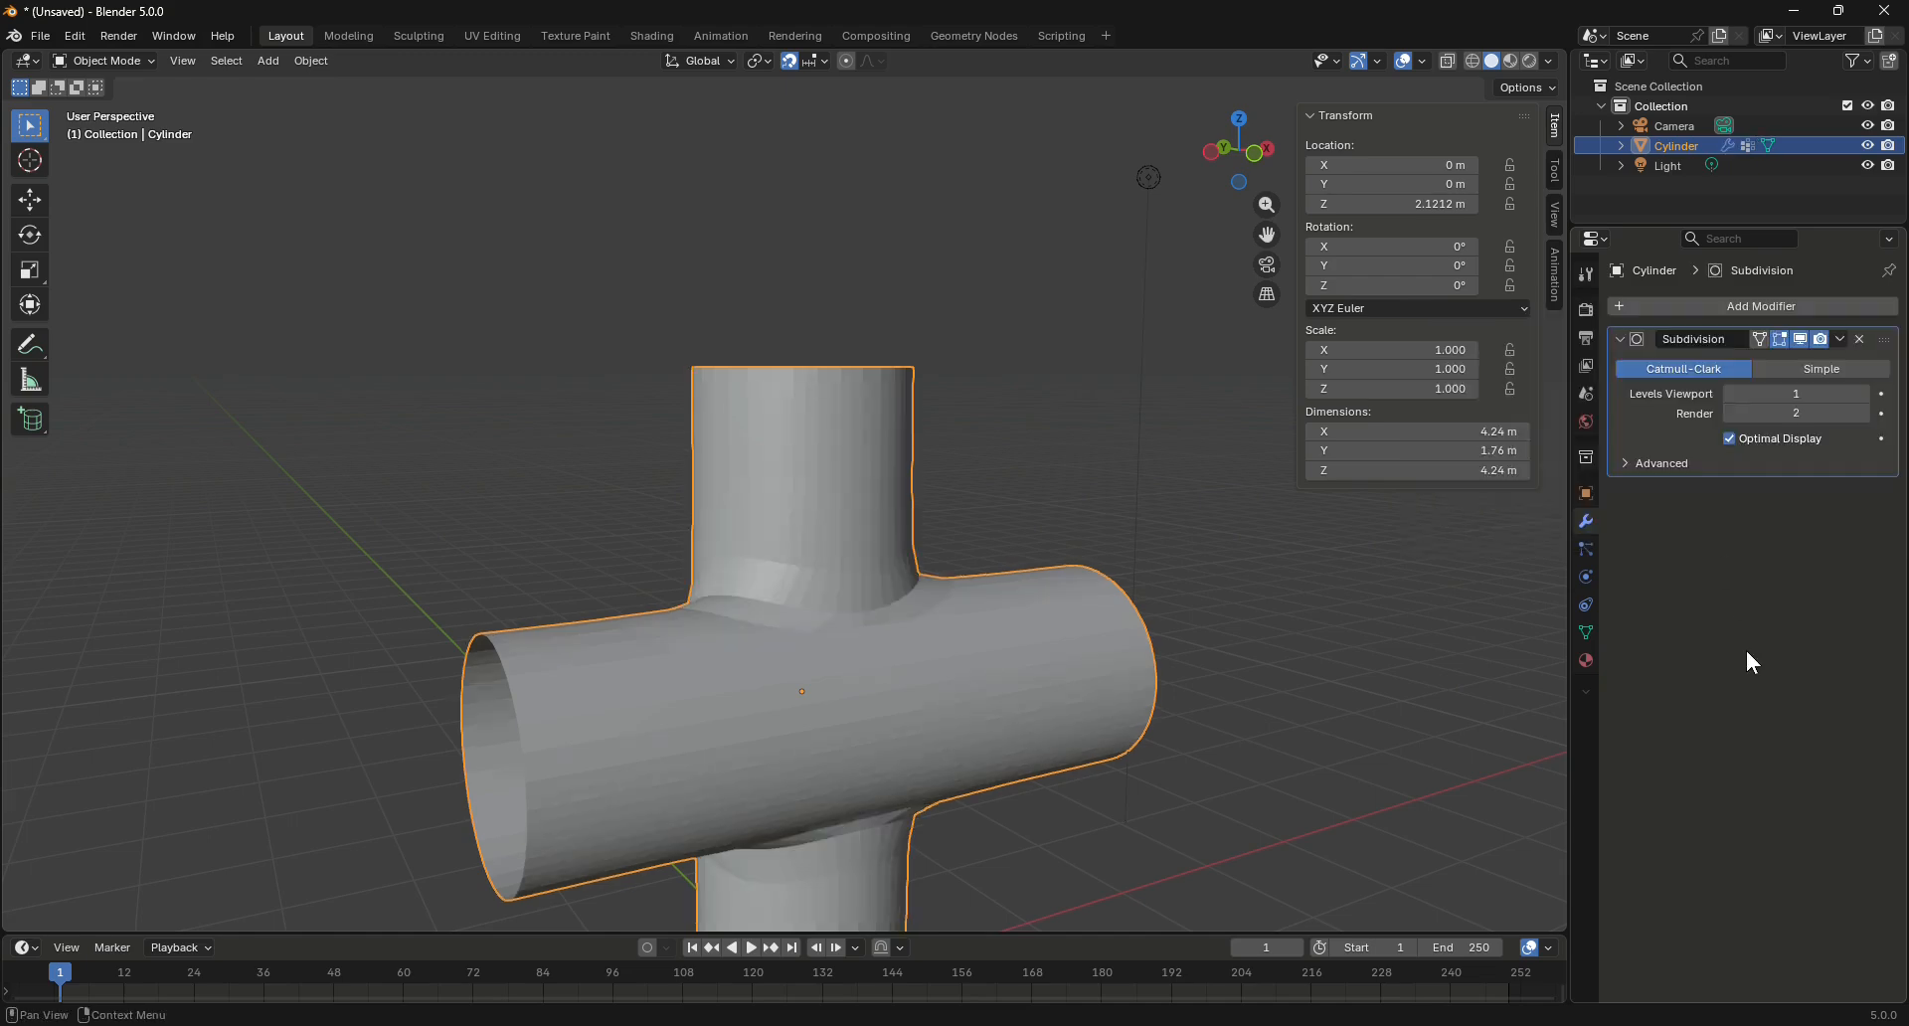
Raise the Subdivision modifier's viewport levels to 3 and inspect the smoothed junction from the front
scroll(696, 803, "up", 2)
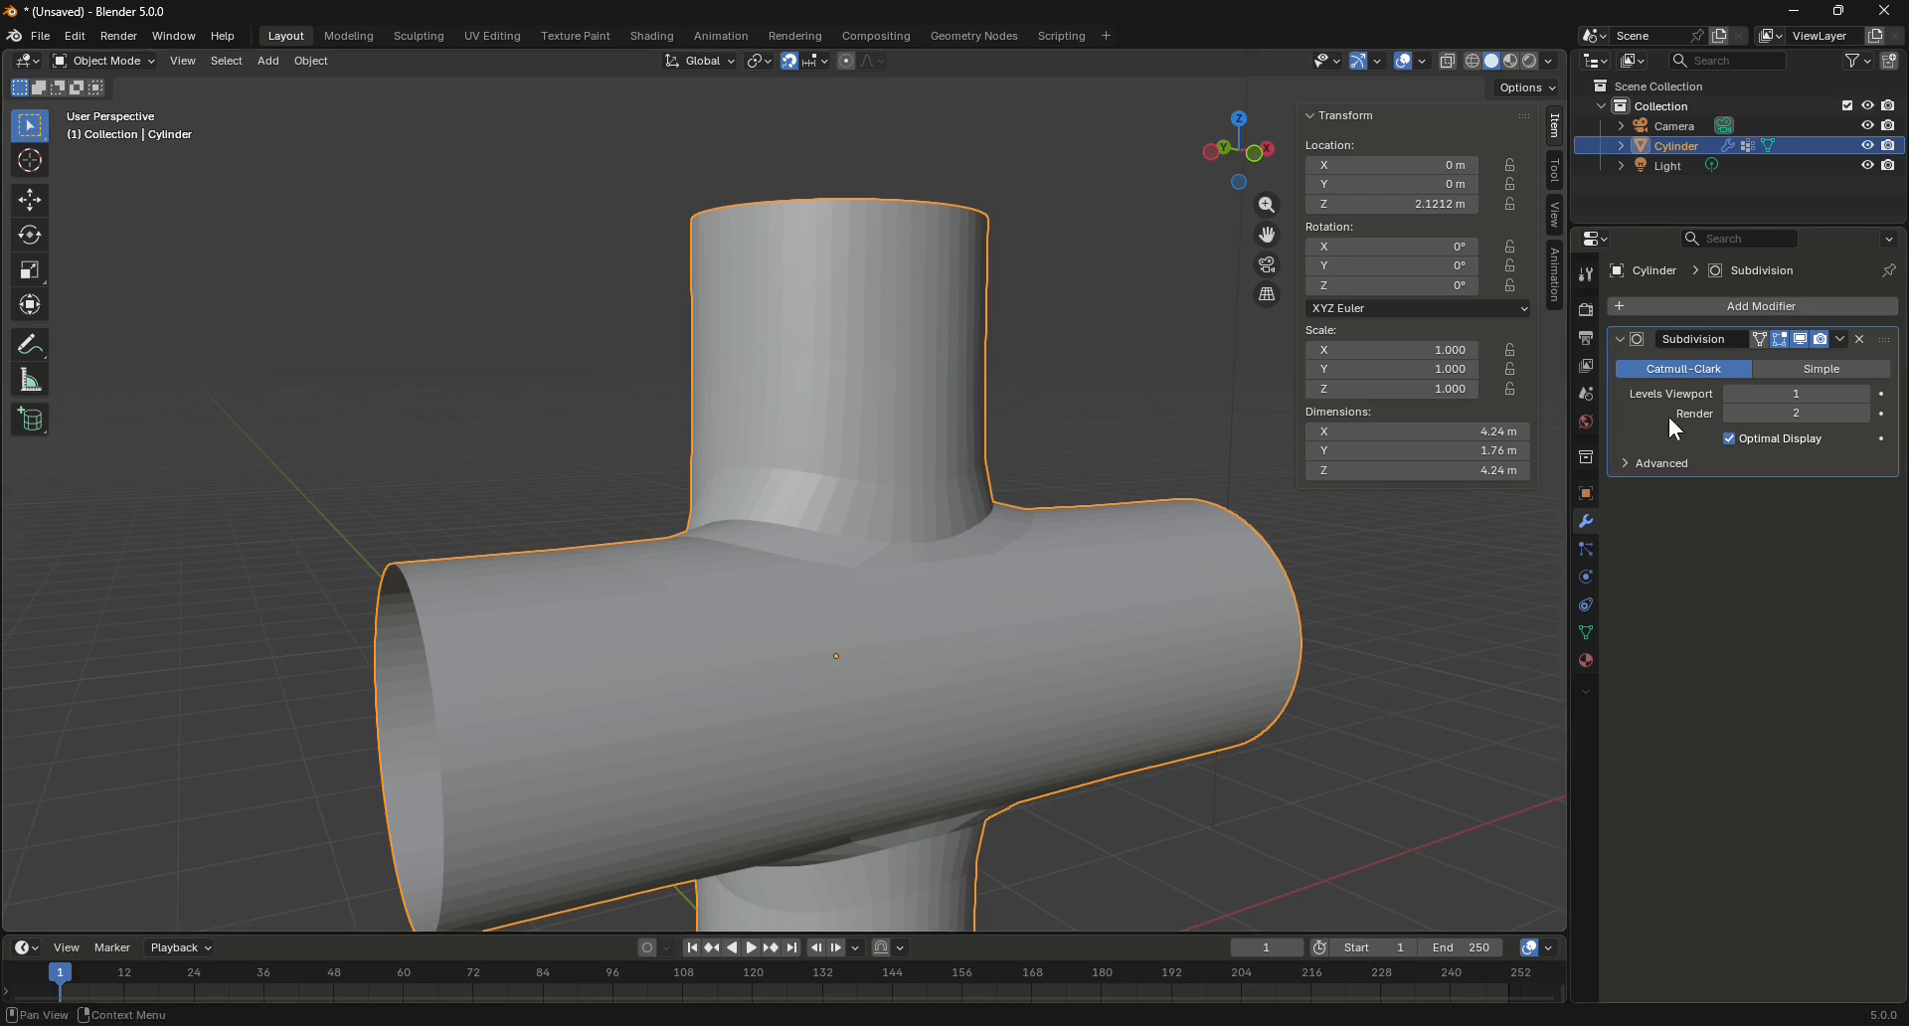
left_click_drag(1863, 396, 1864, 395)
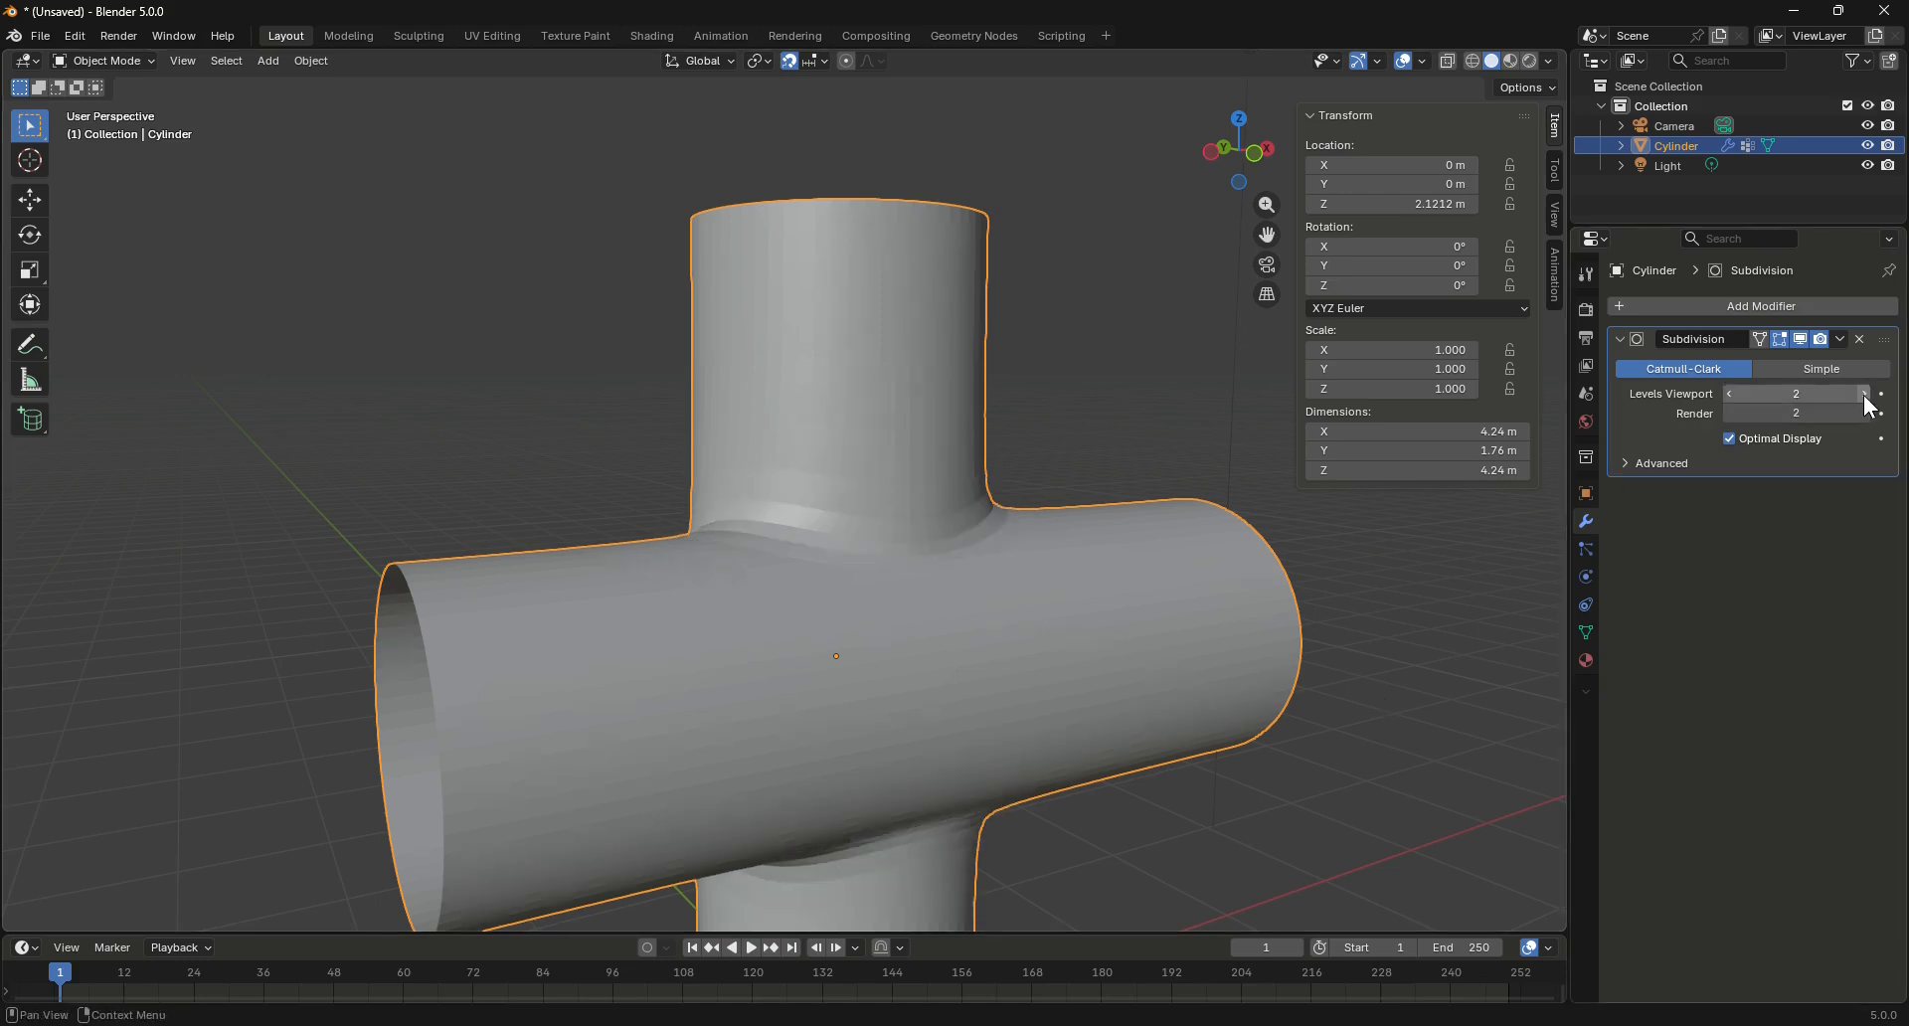
left_click(1863, 395)
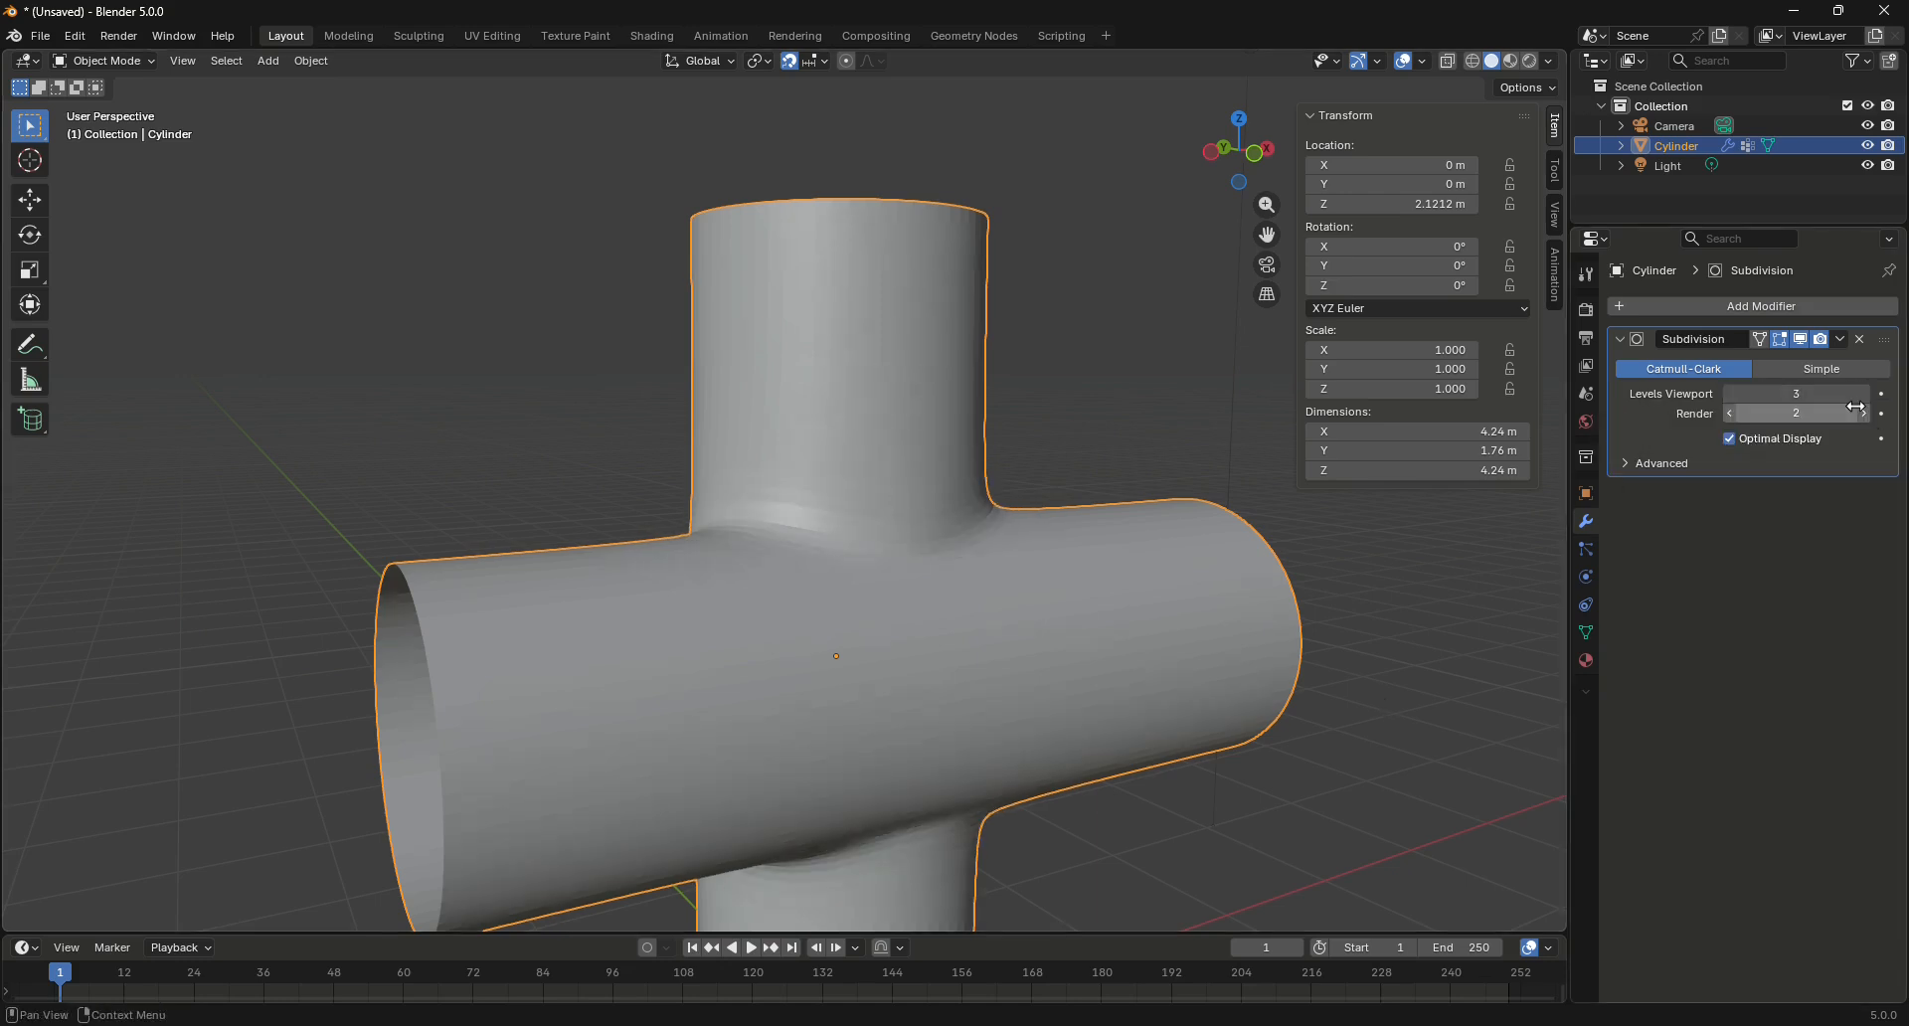
scroll(1051, 641, "down", 2)
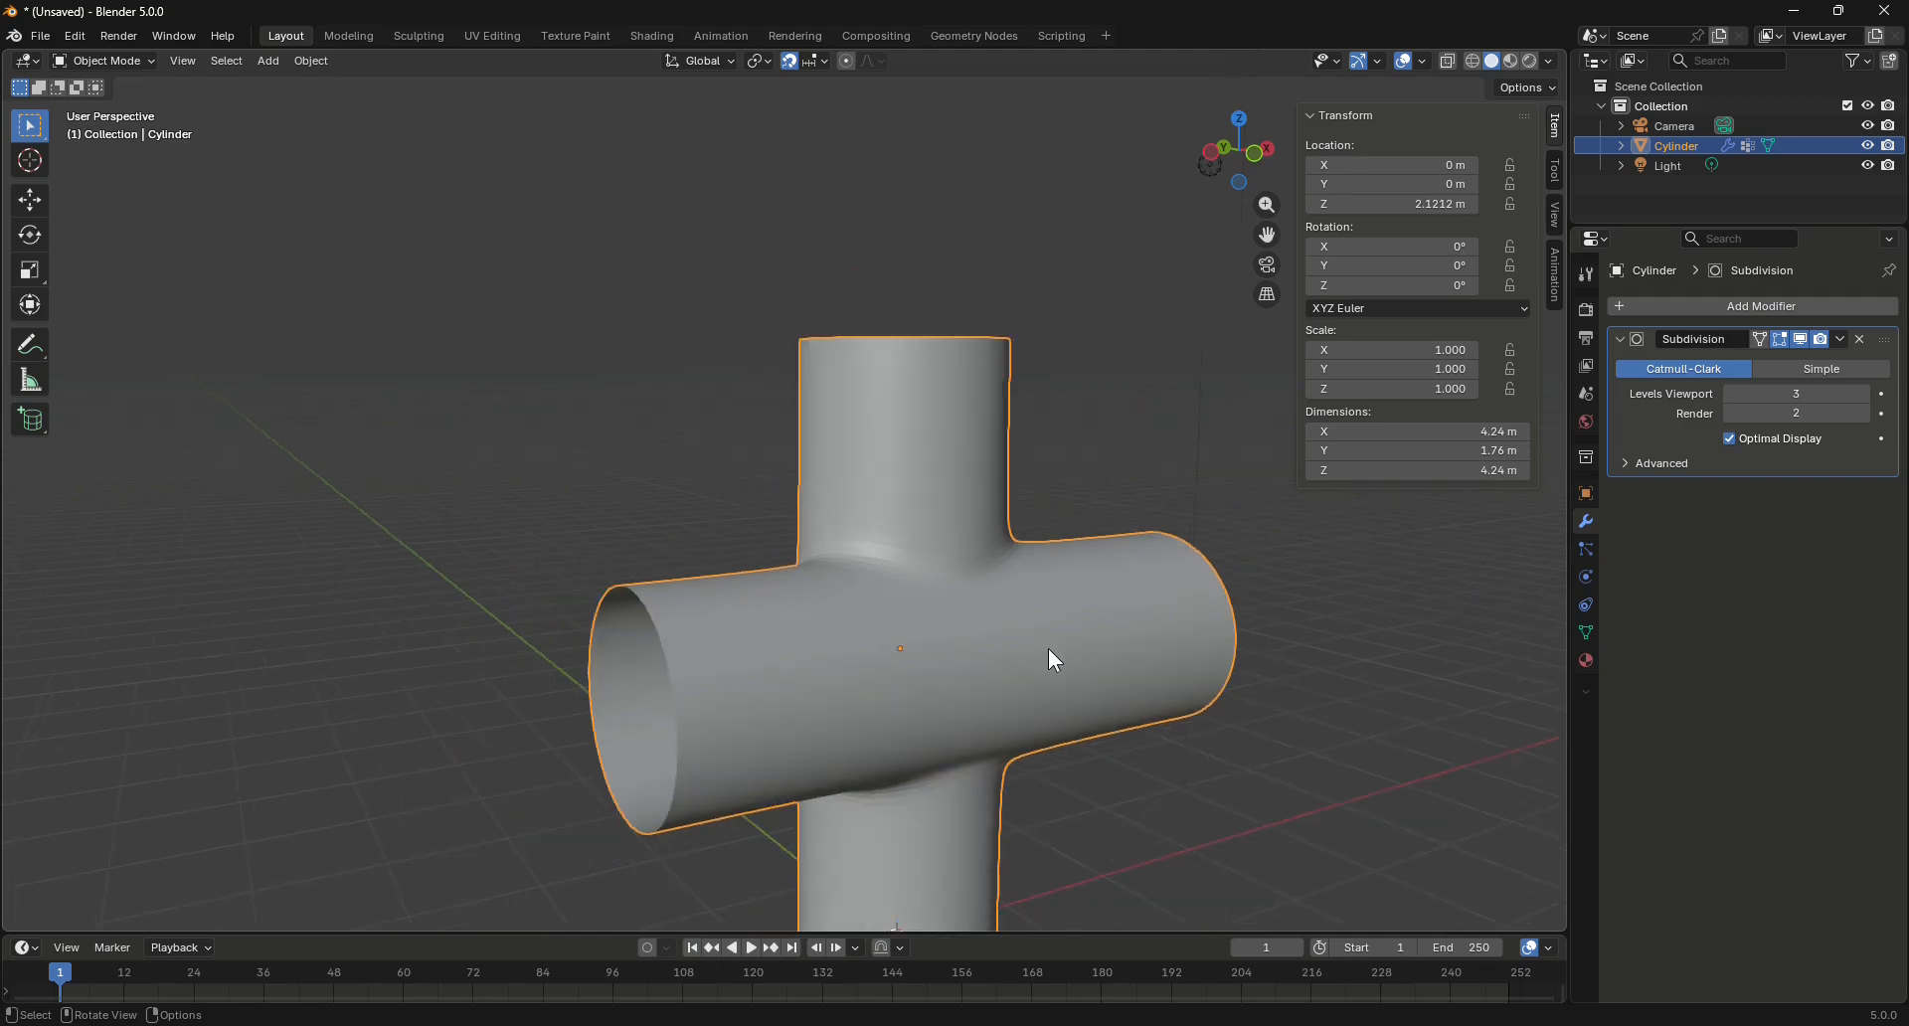
left_click_drag(1249, 159, 1129, 623)
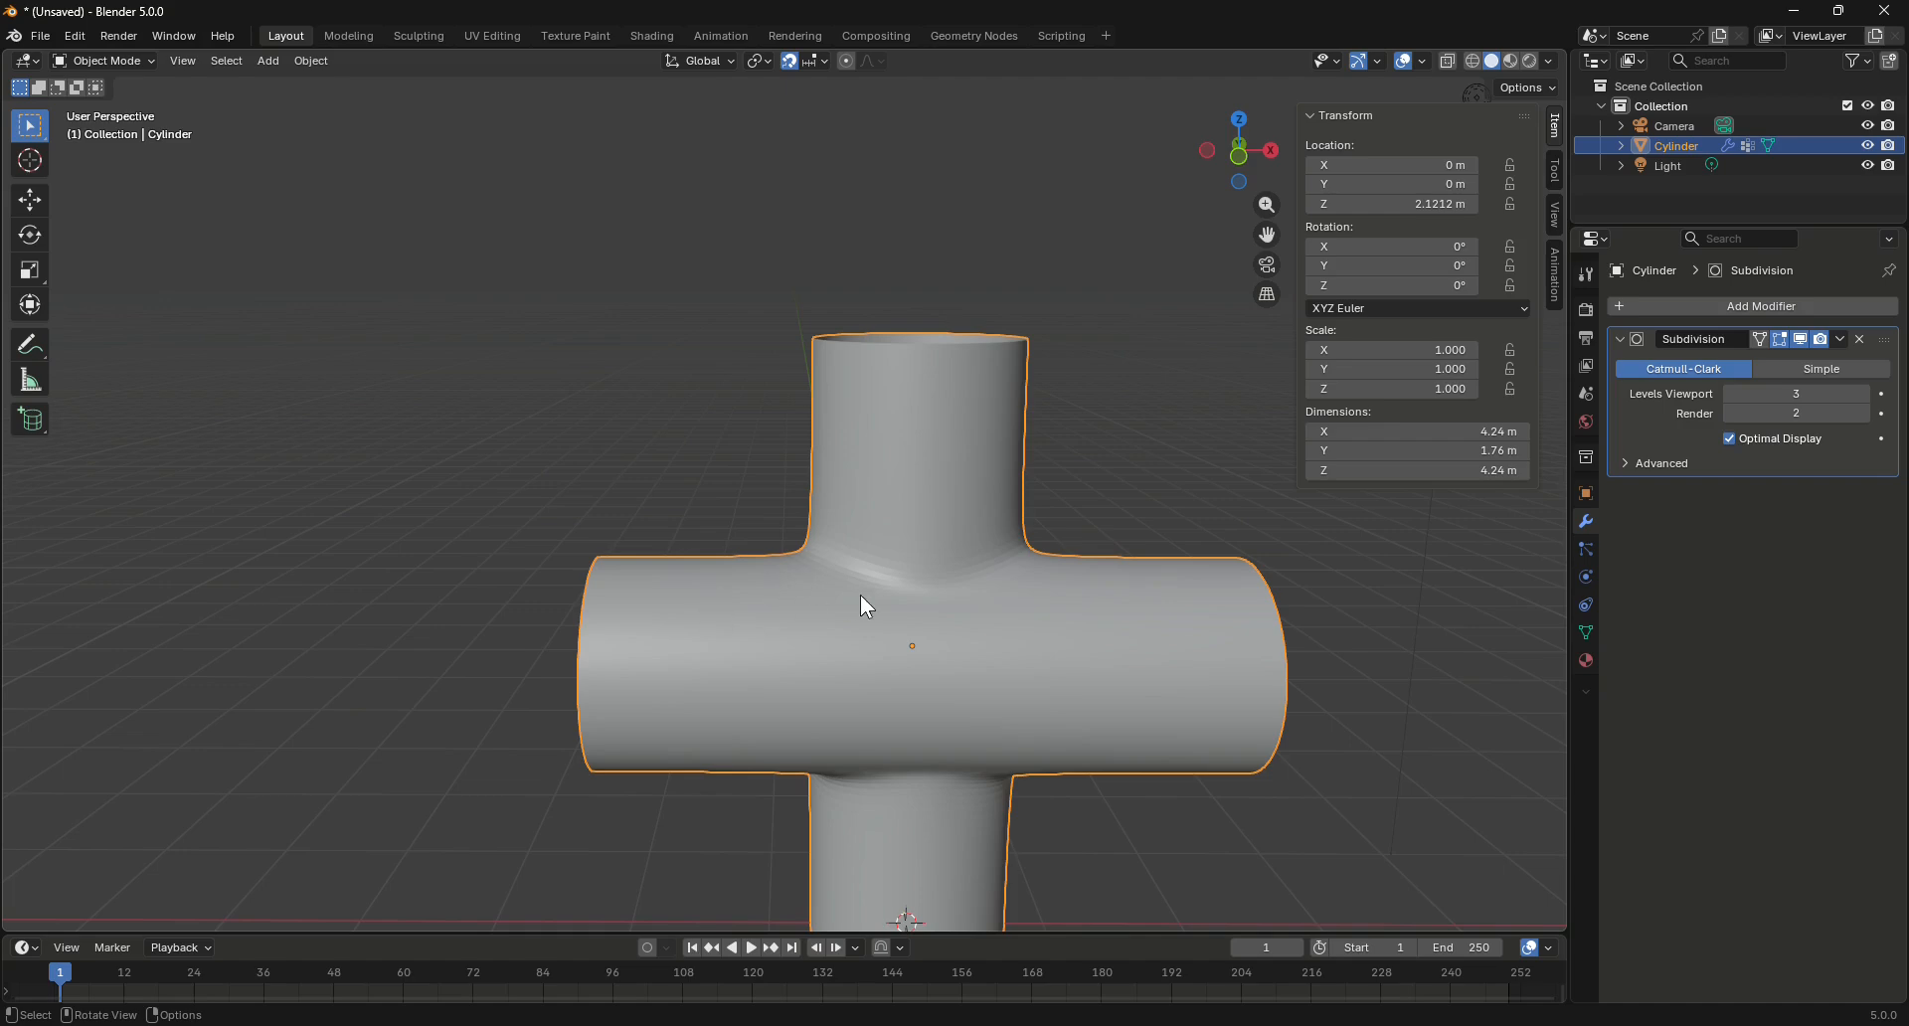
In Edit Mode, add a single loop cut around the bridged band at the base of the vertical cylinder's upper part
key("Tab")
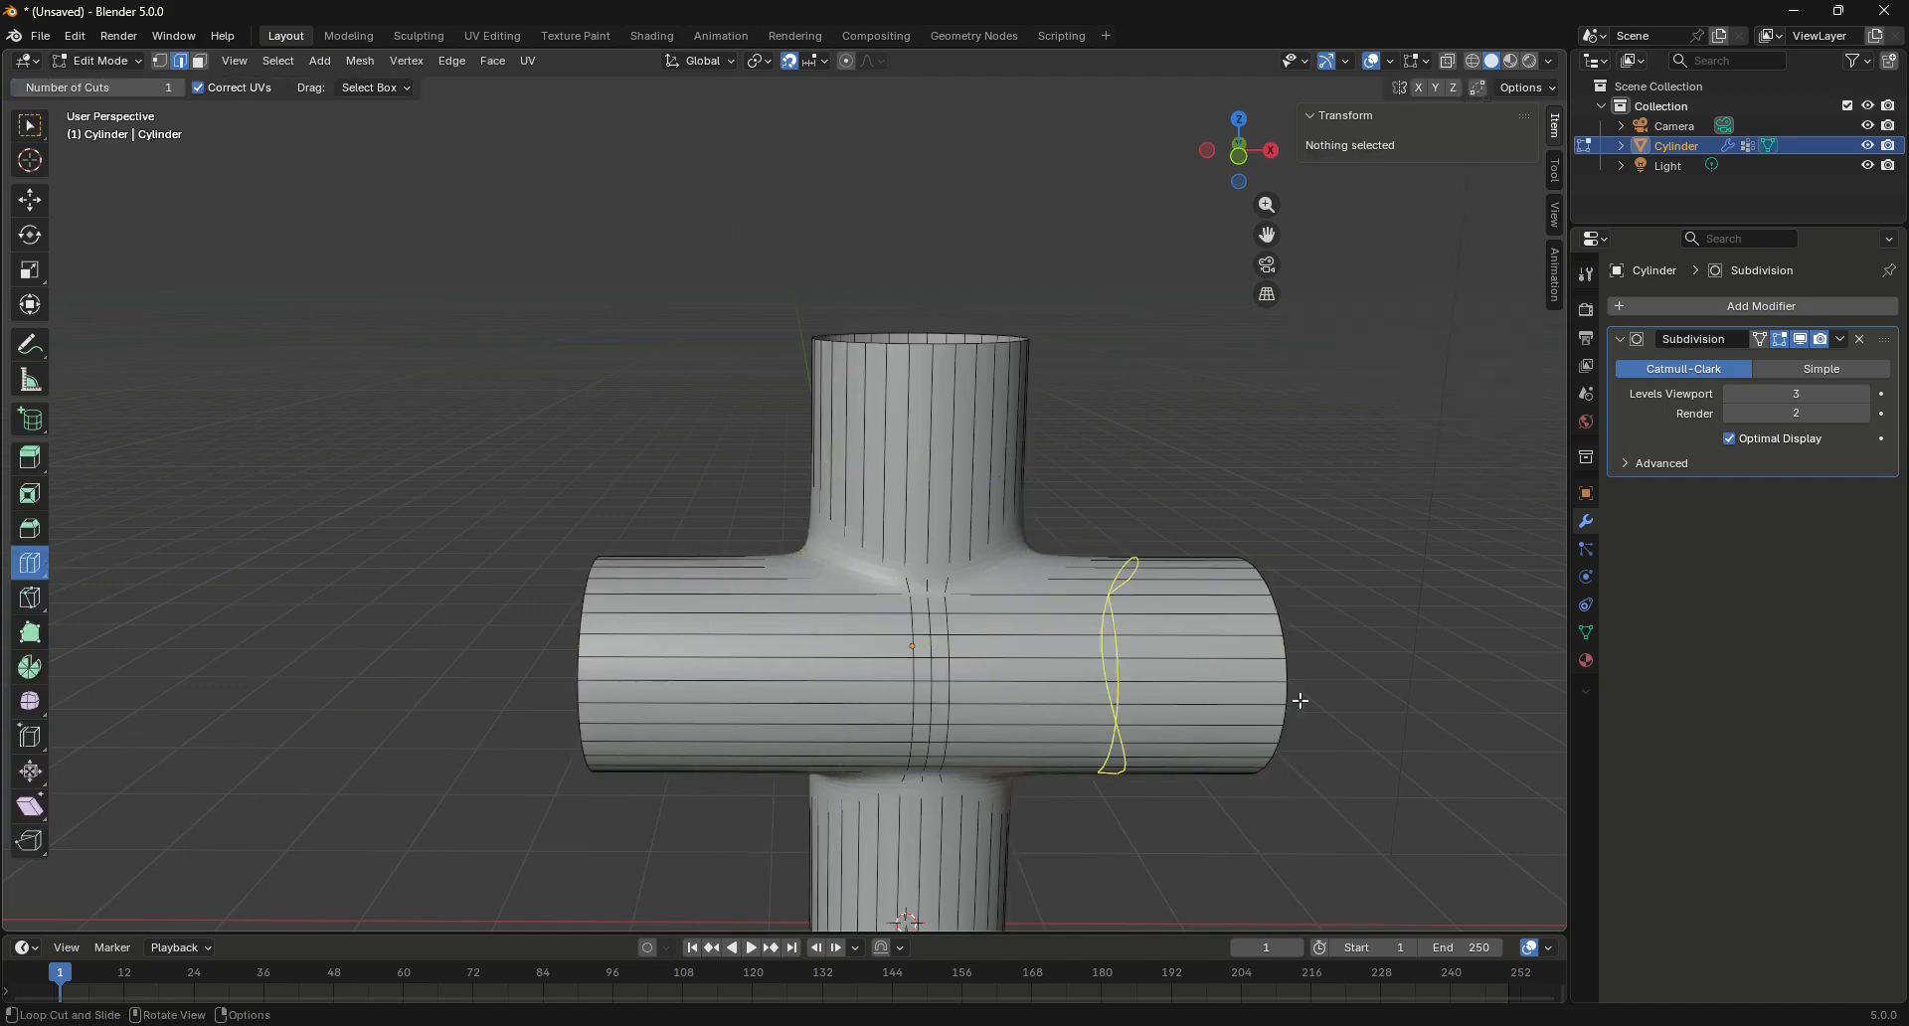
scroll(575, 433, "up", 3)
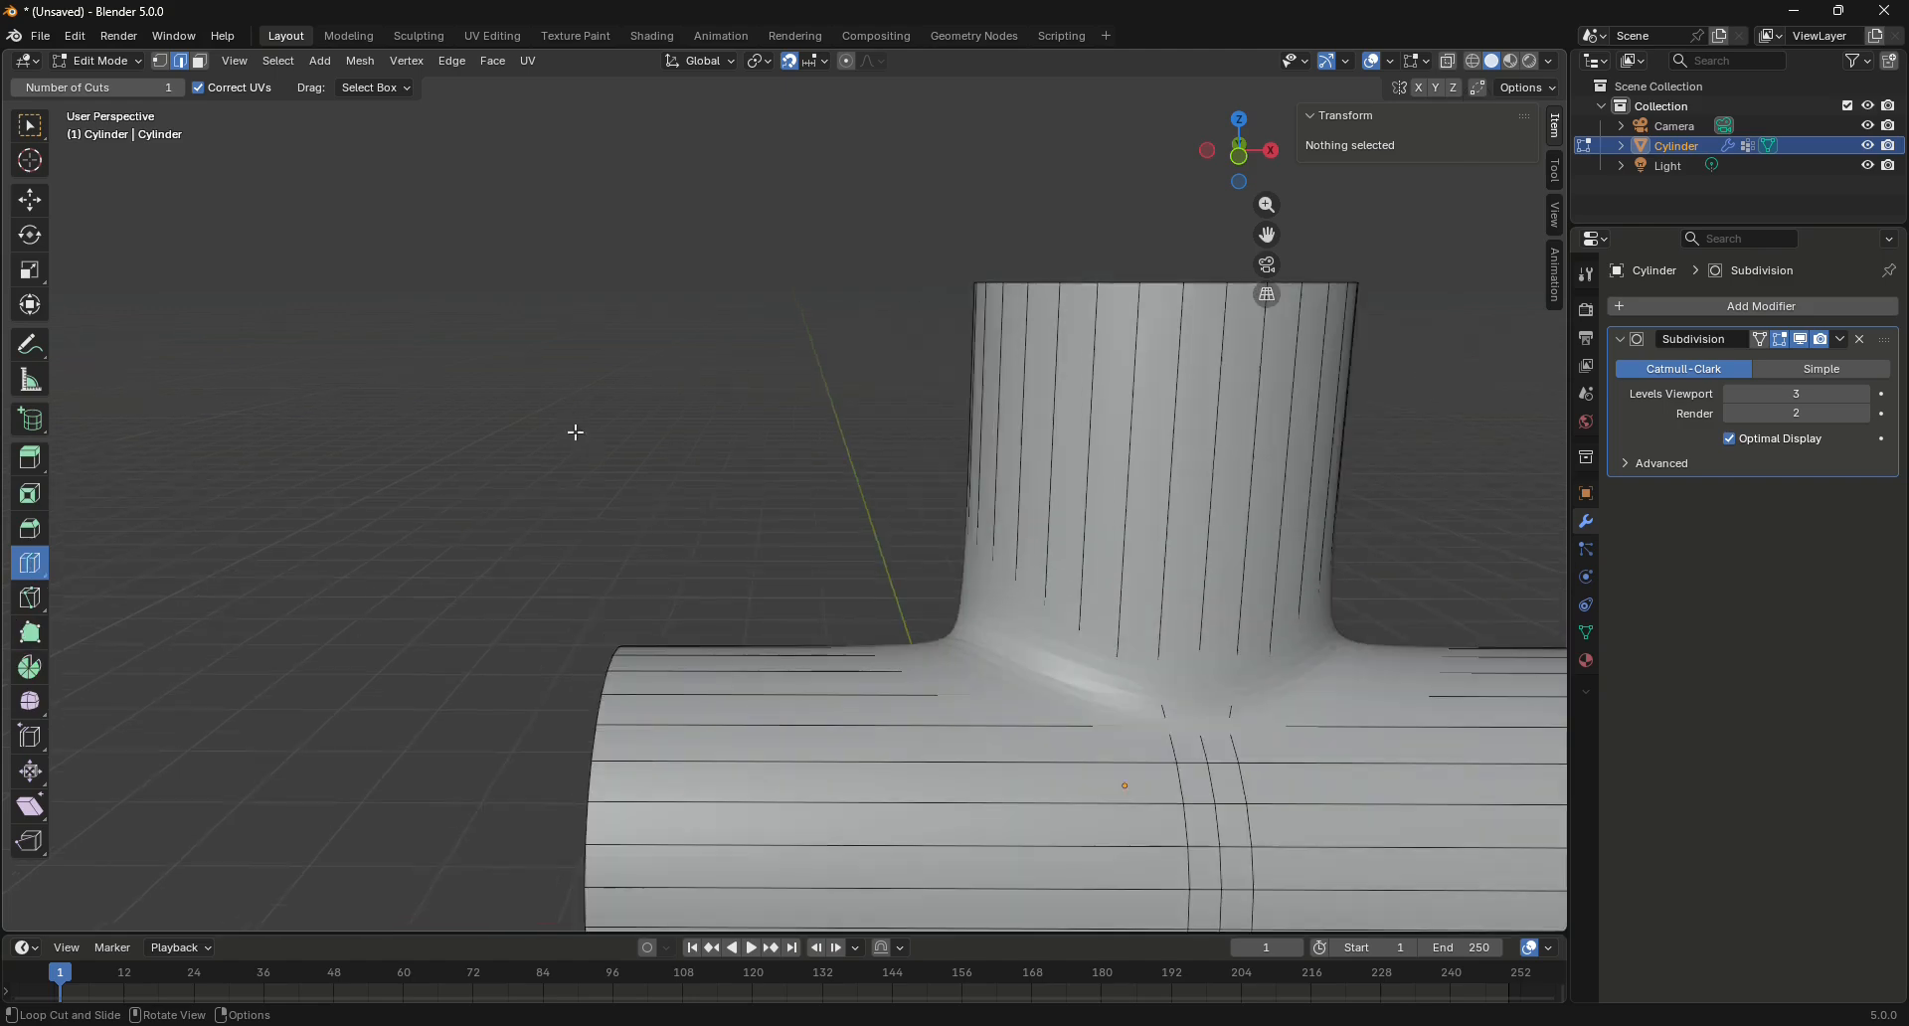
scroll(621, 476, "down", 1)
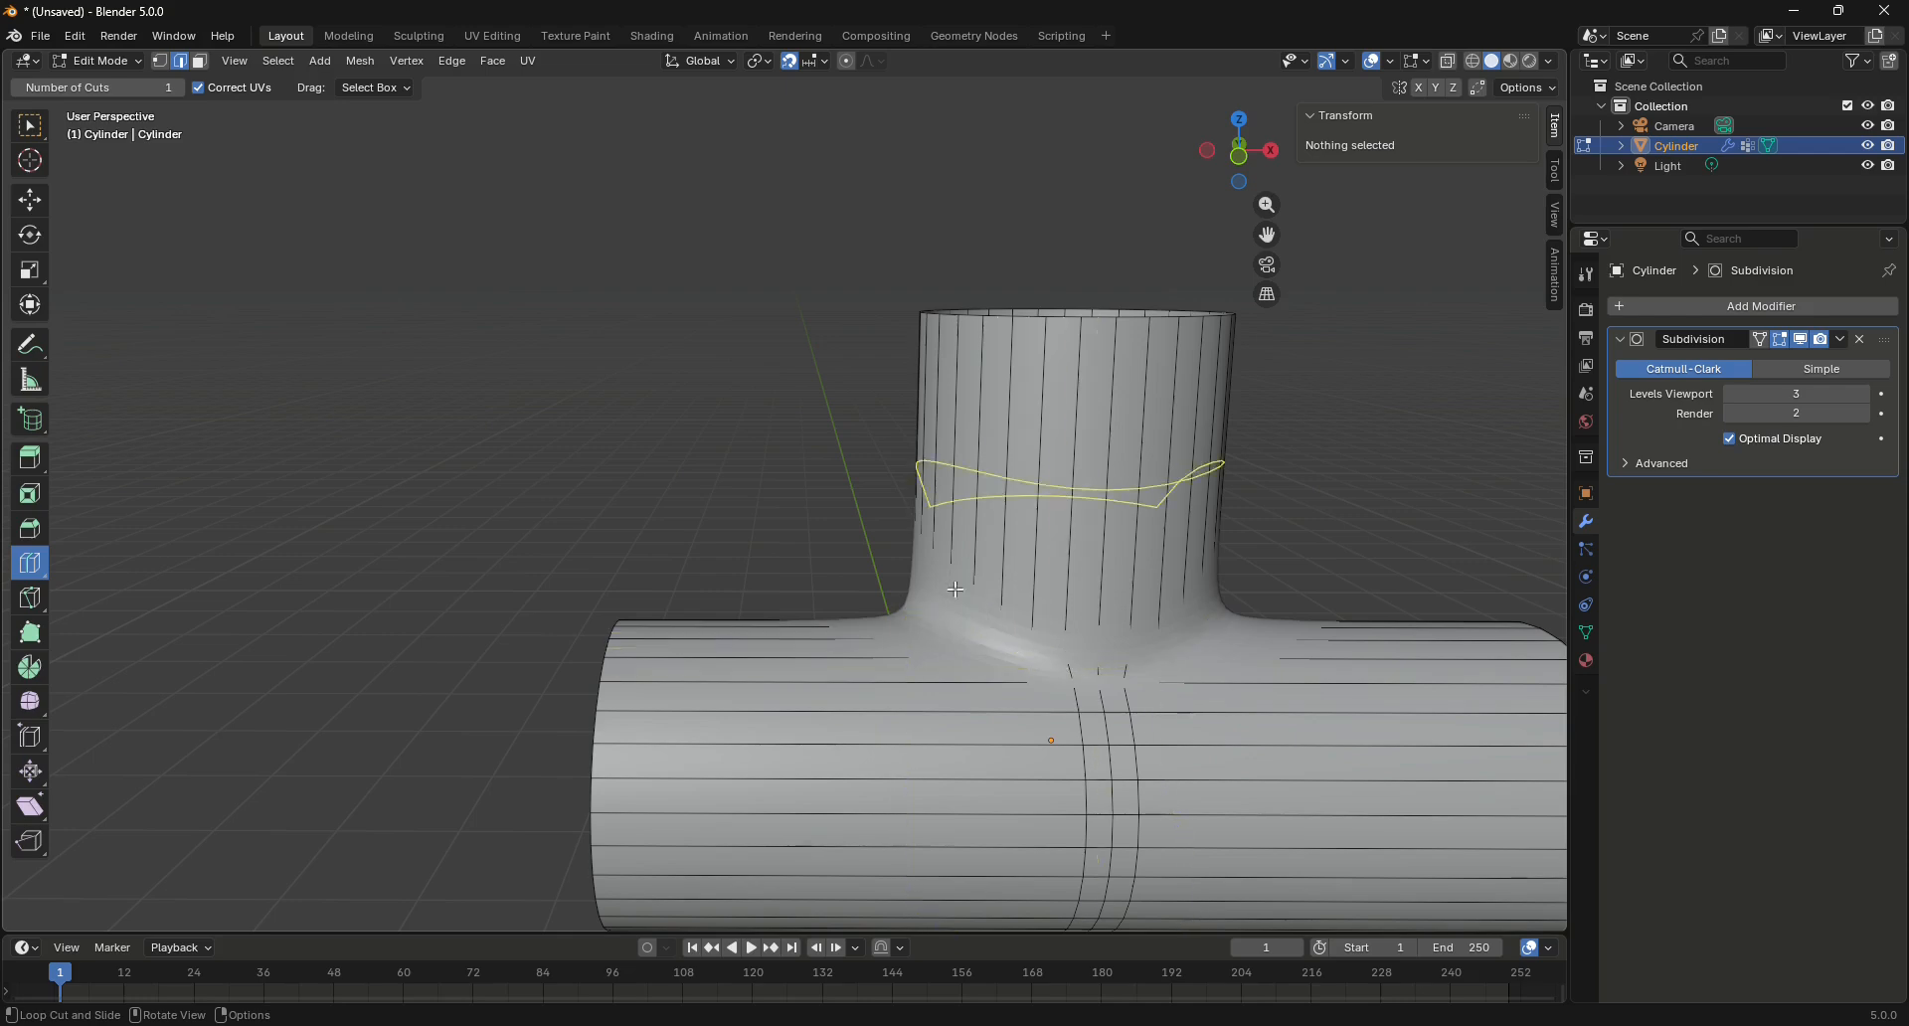
scroll(845, 642, "up", 5)
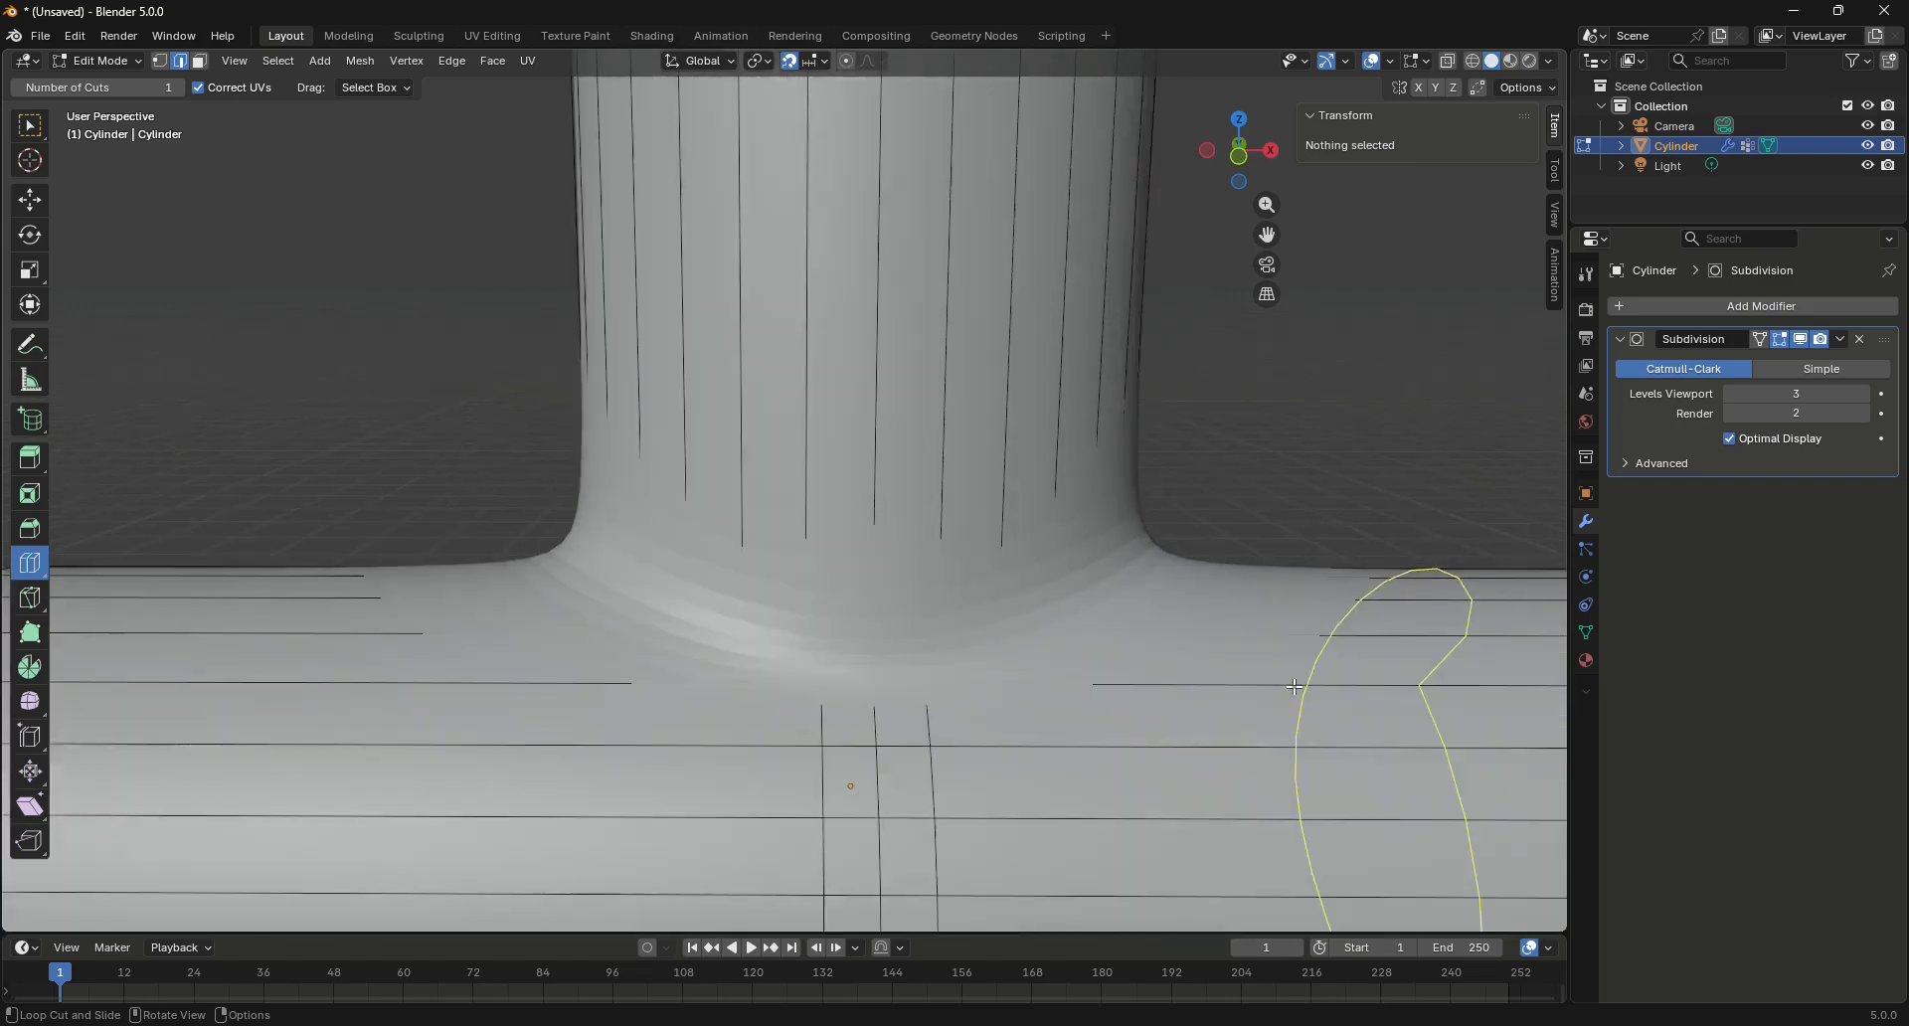
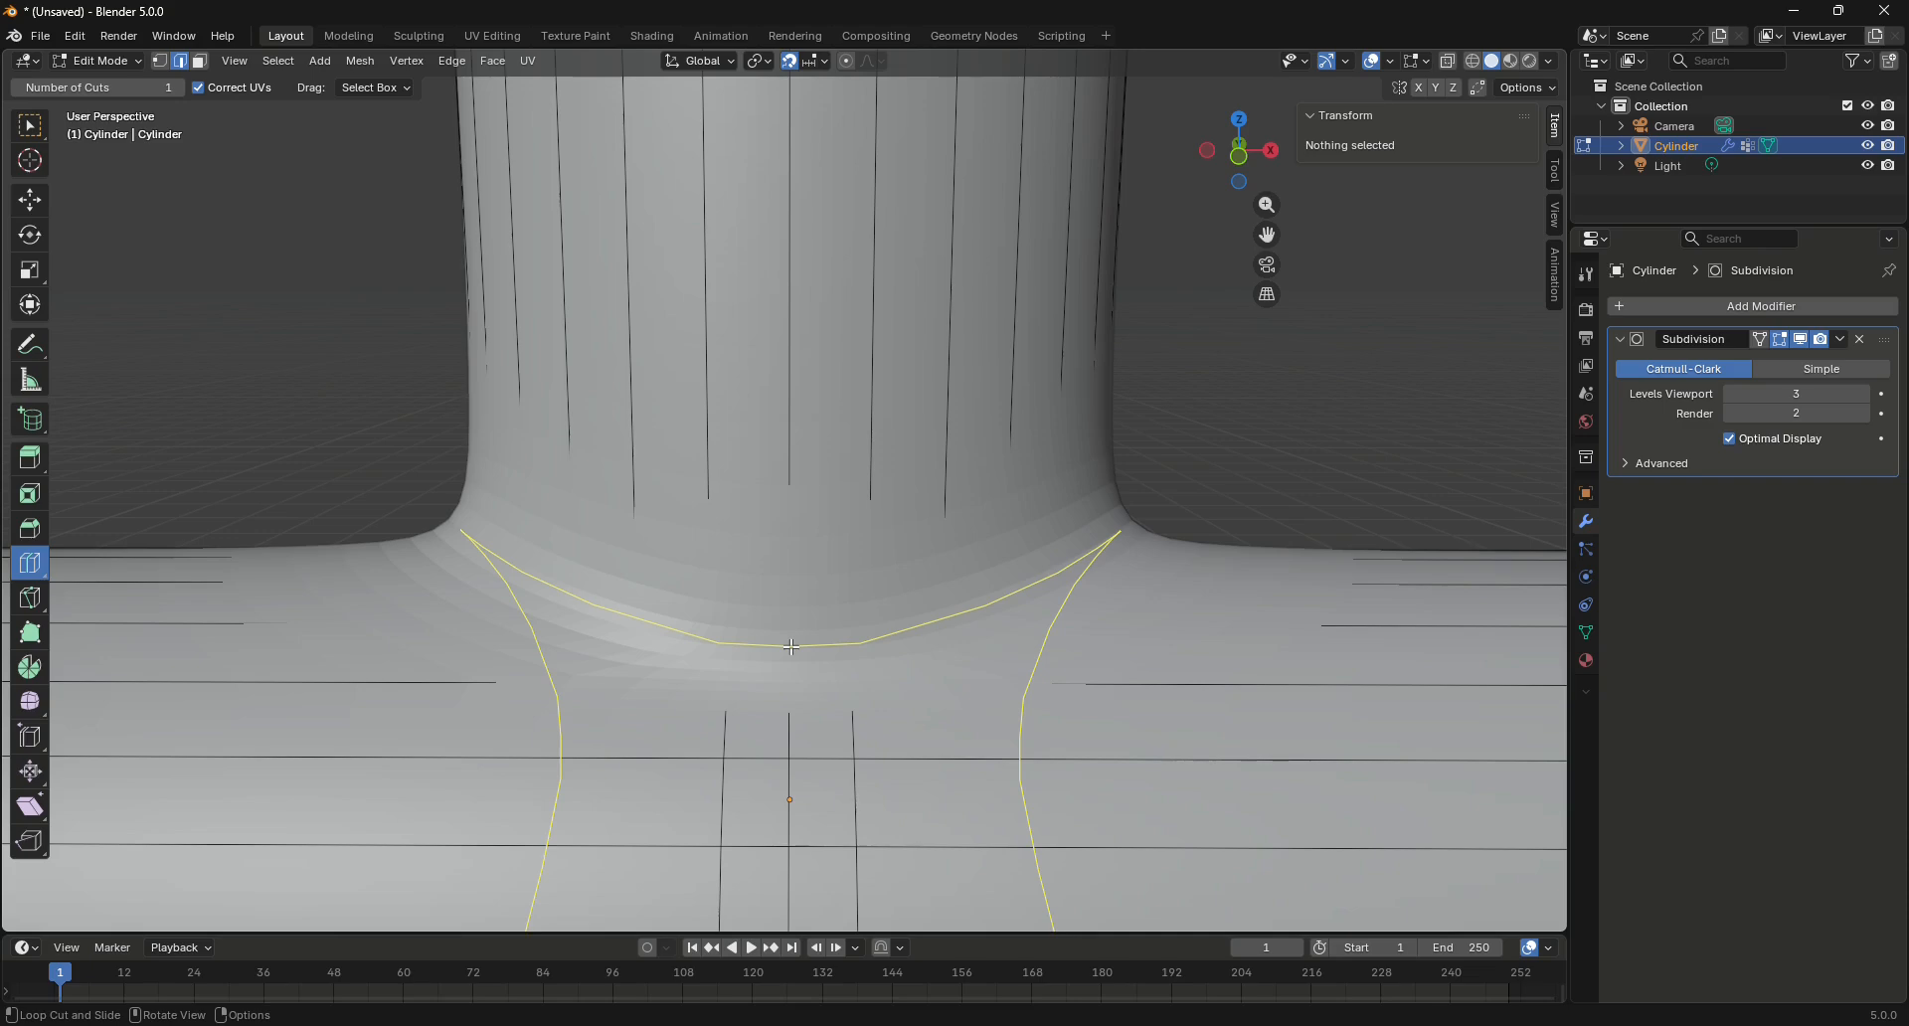
left_click(792, 647)
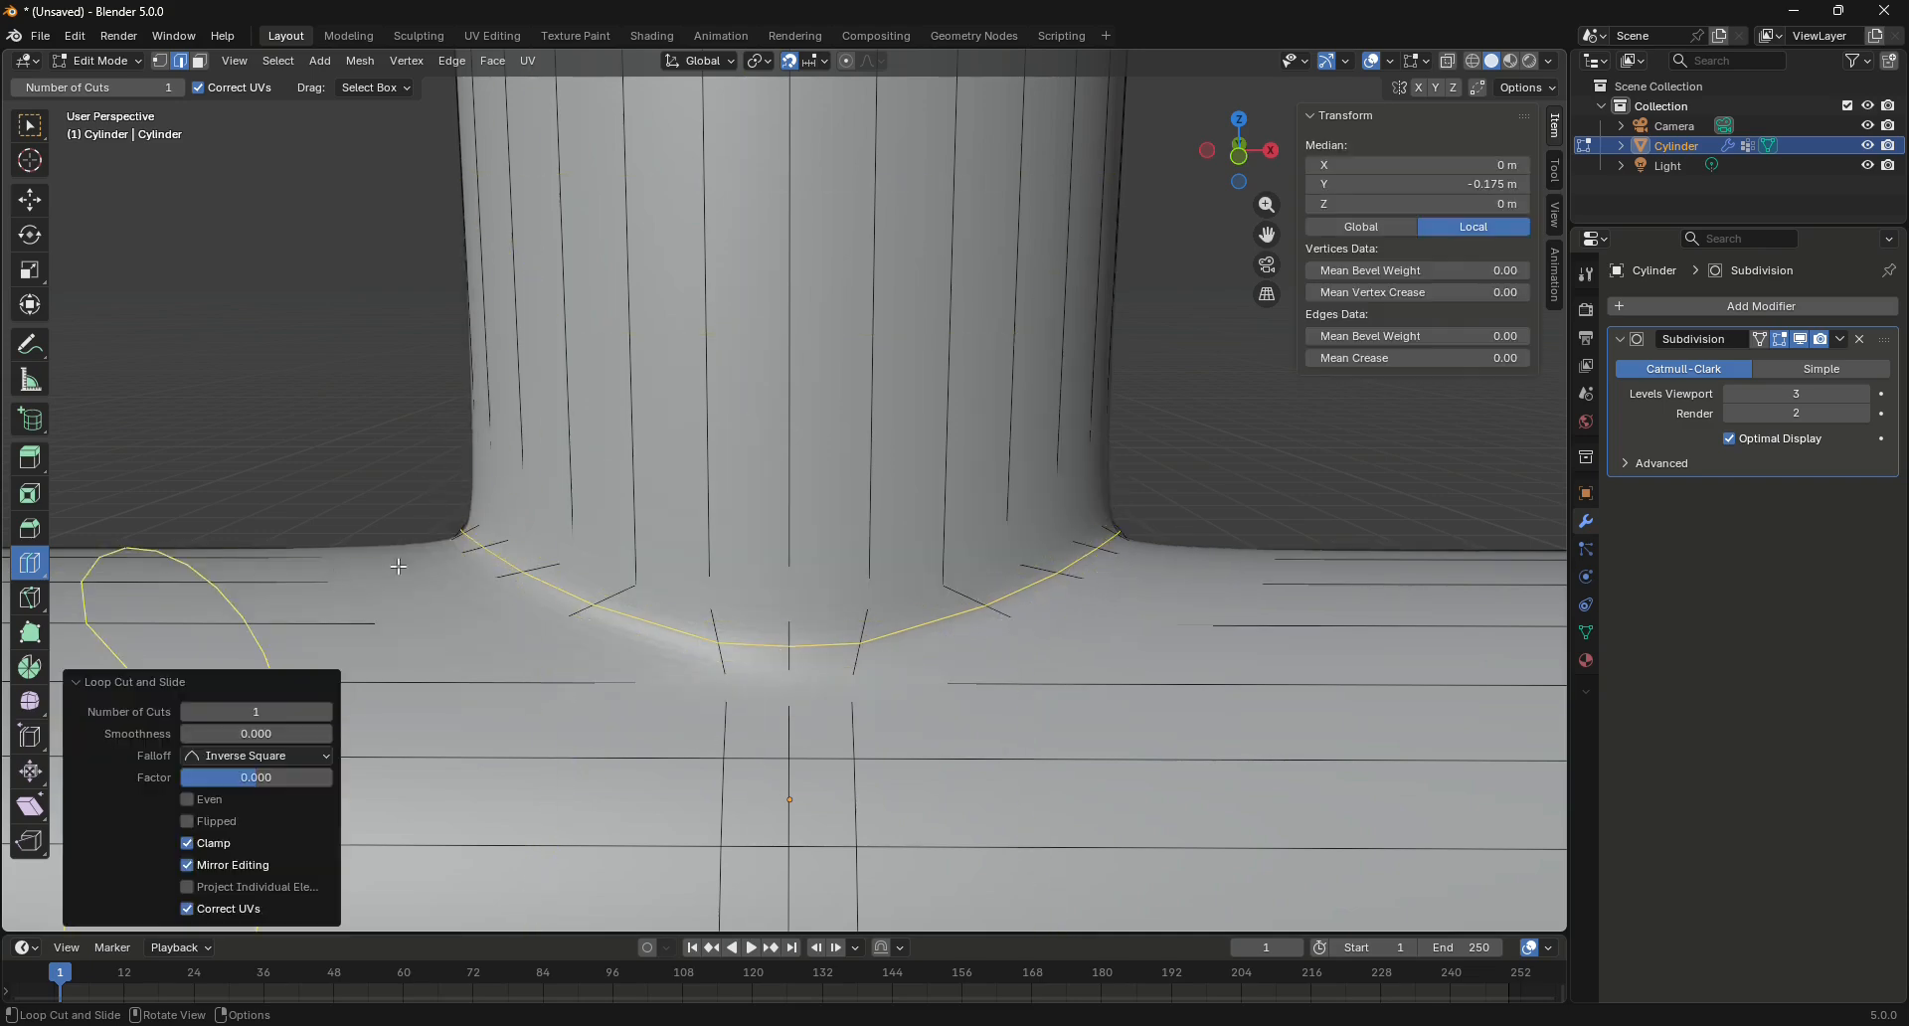
Set the new loop cut's falloff to Linear and its smoothness to 4
scroll(463, 455, "down", 1)
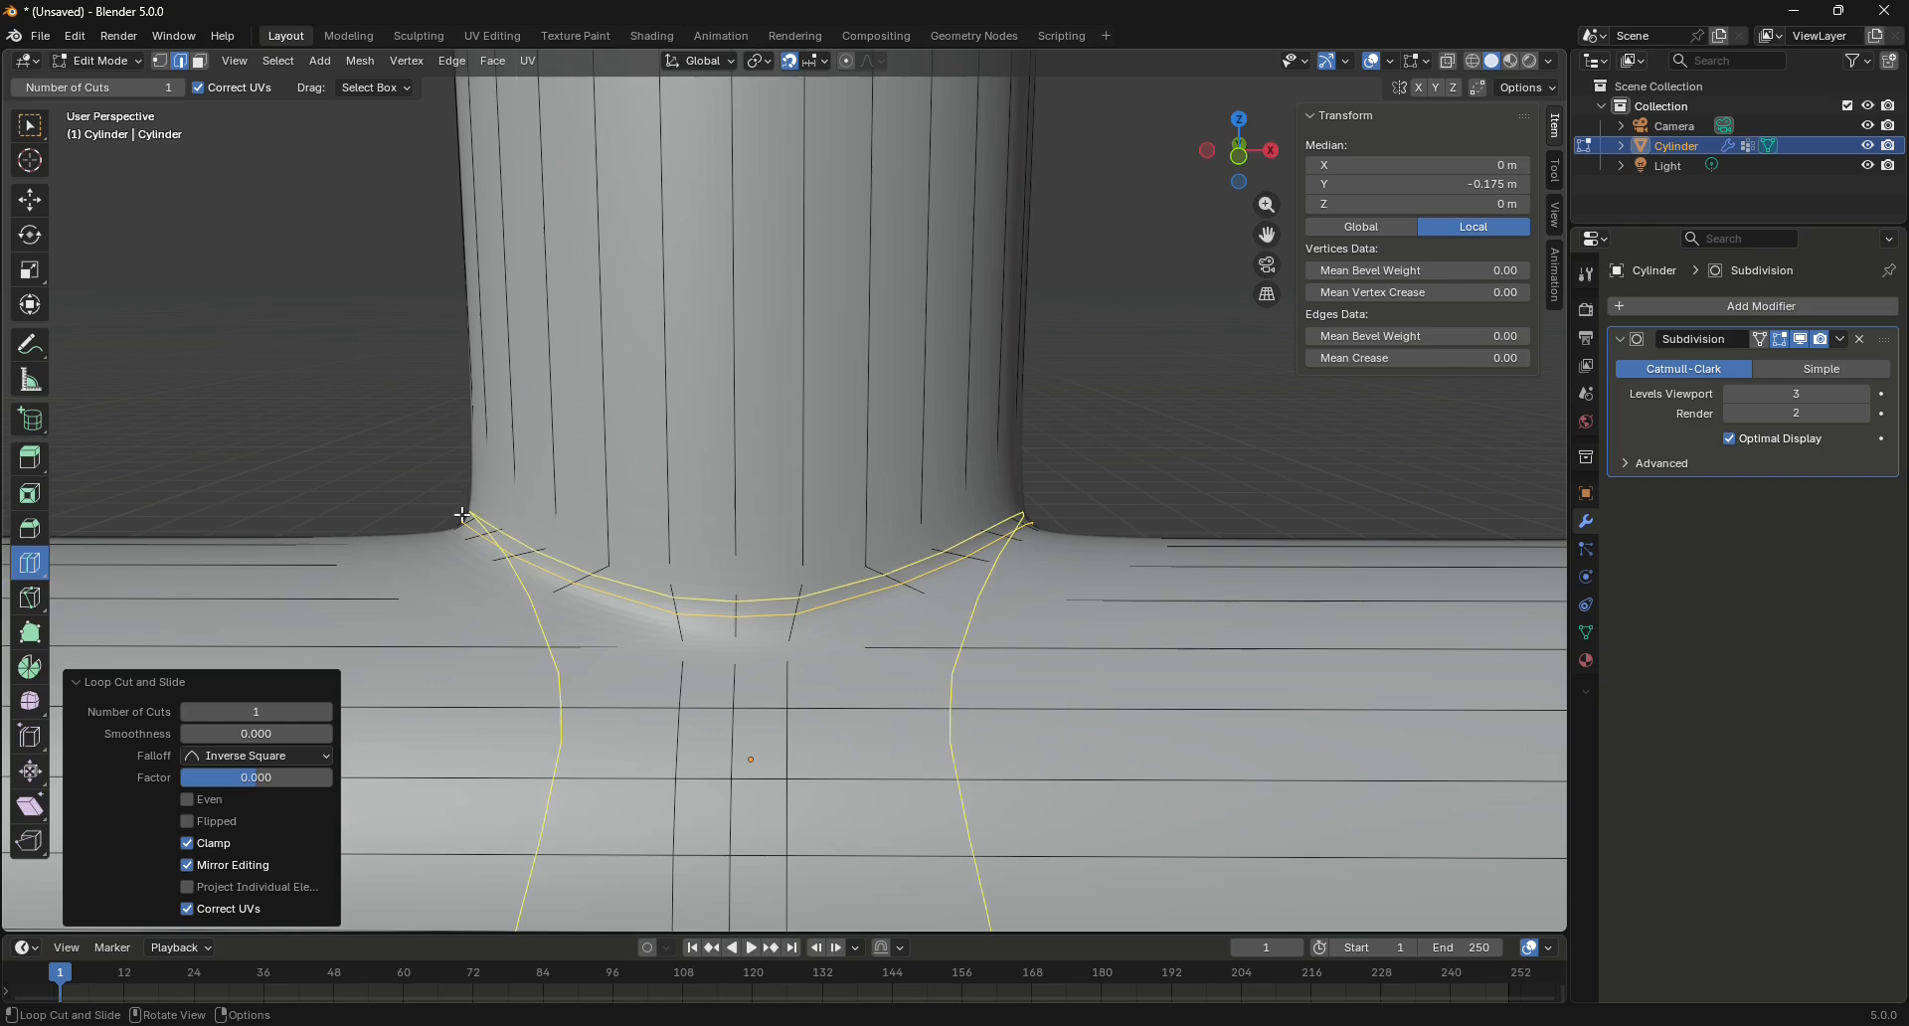
left_click(278, 753)
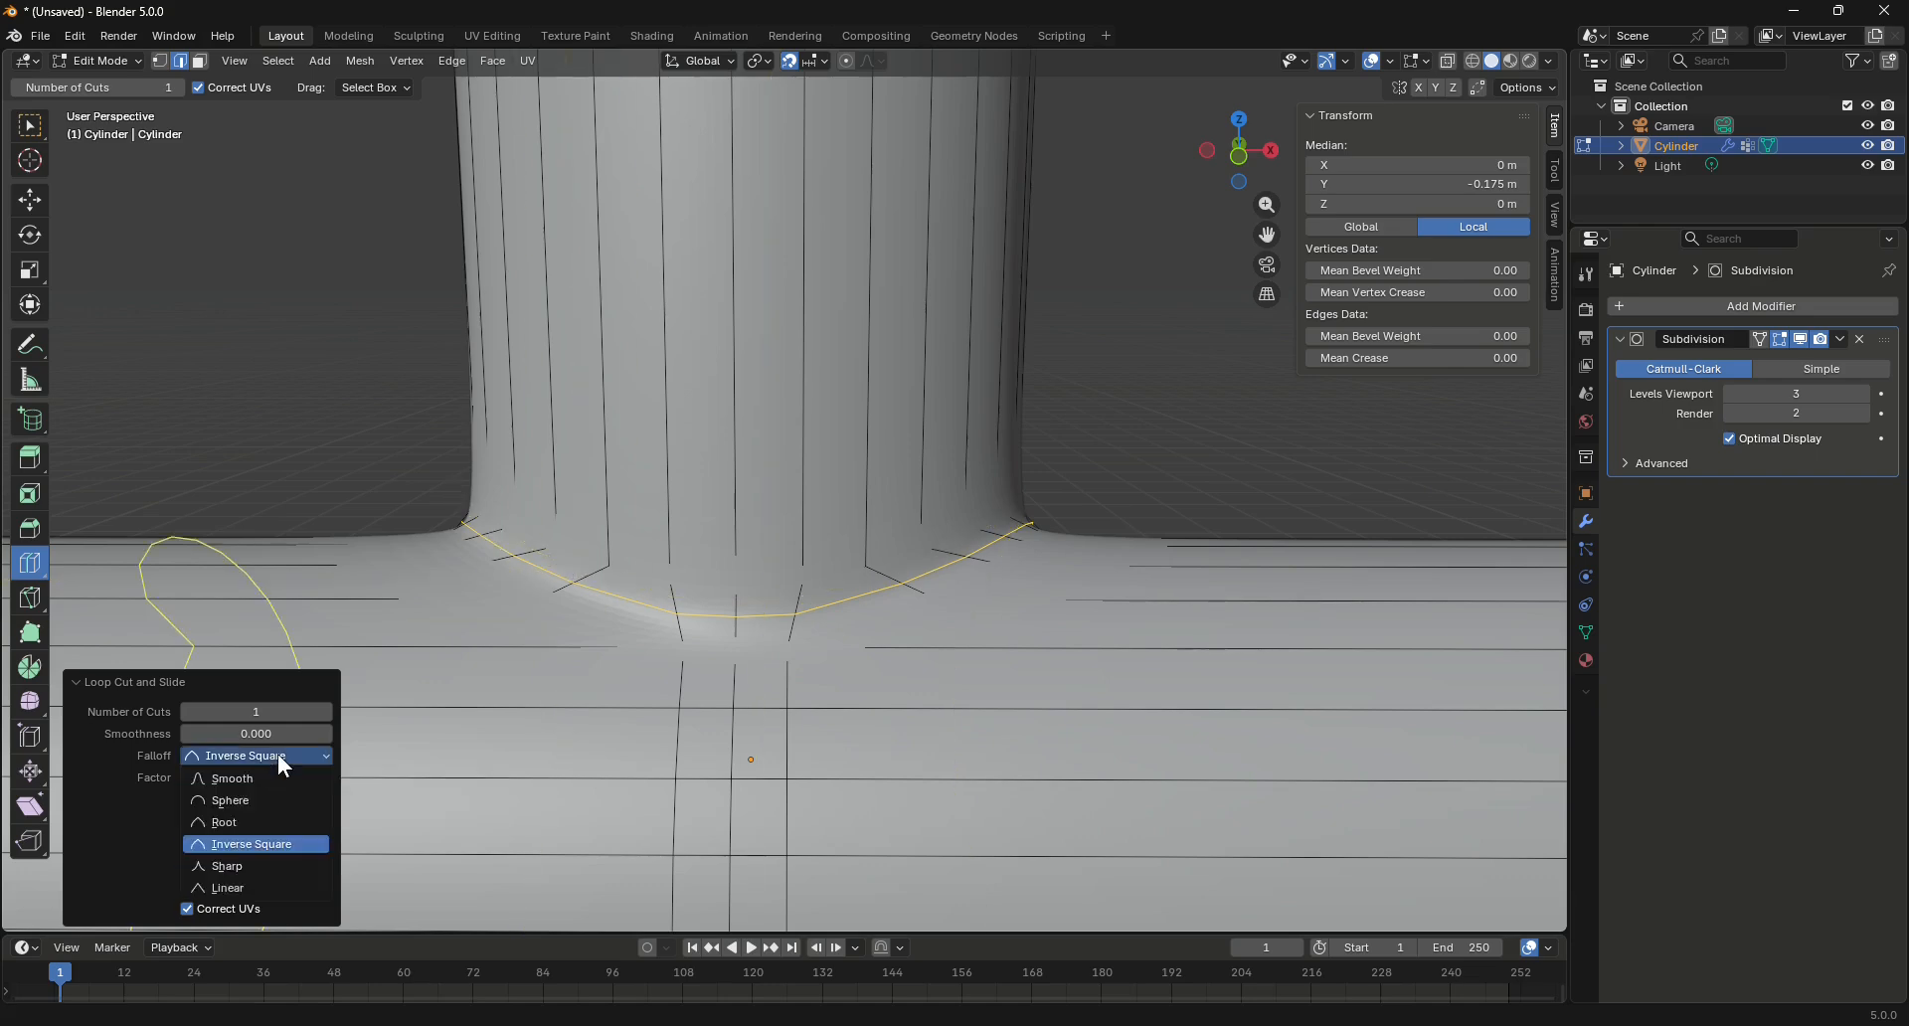
left_click(229, 885)
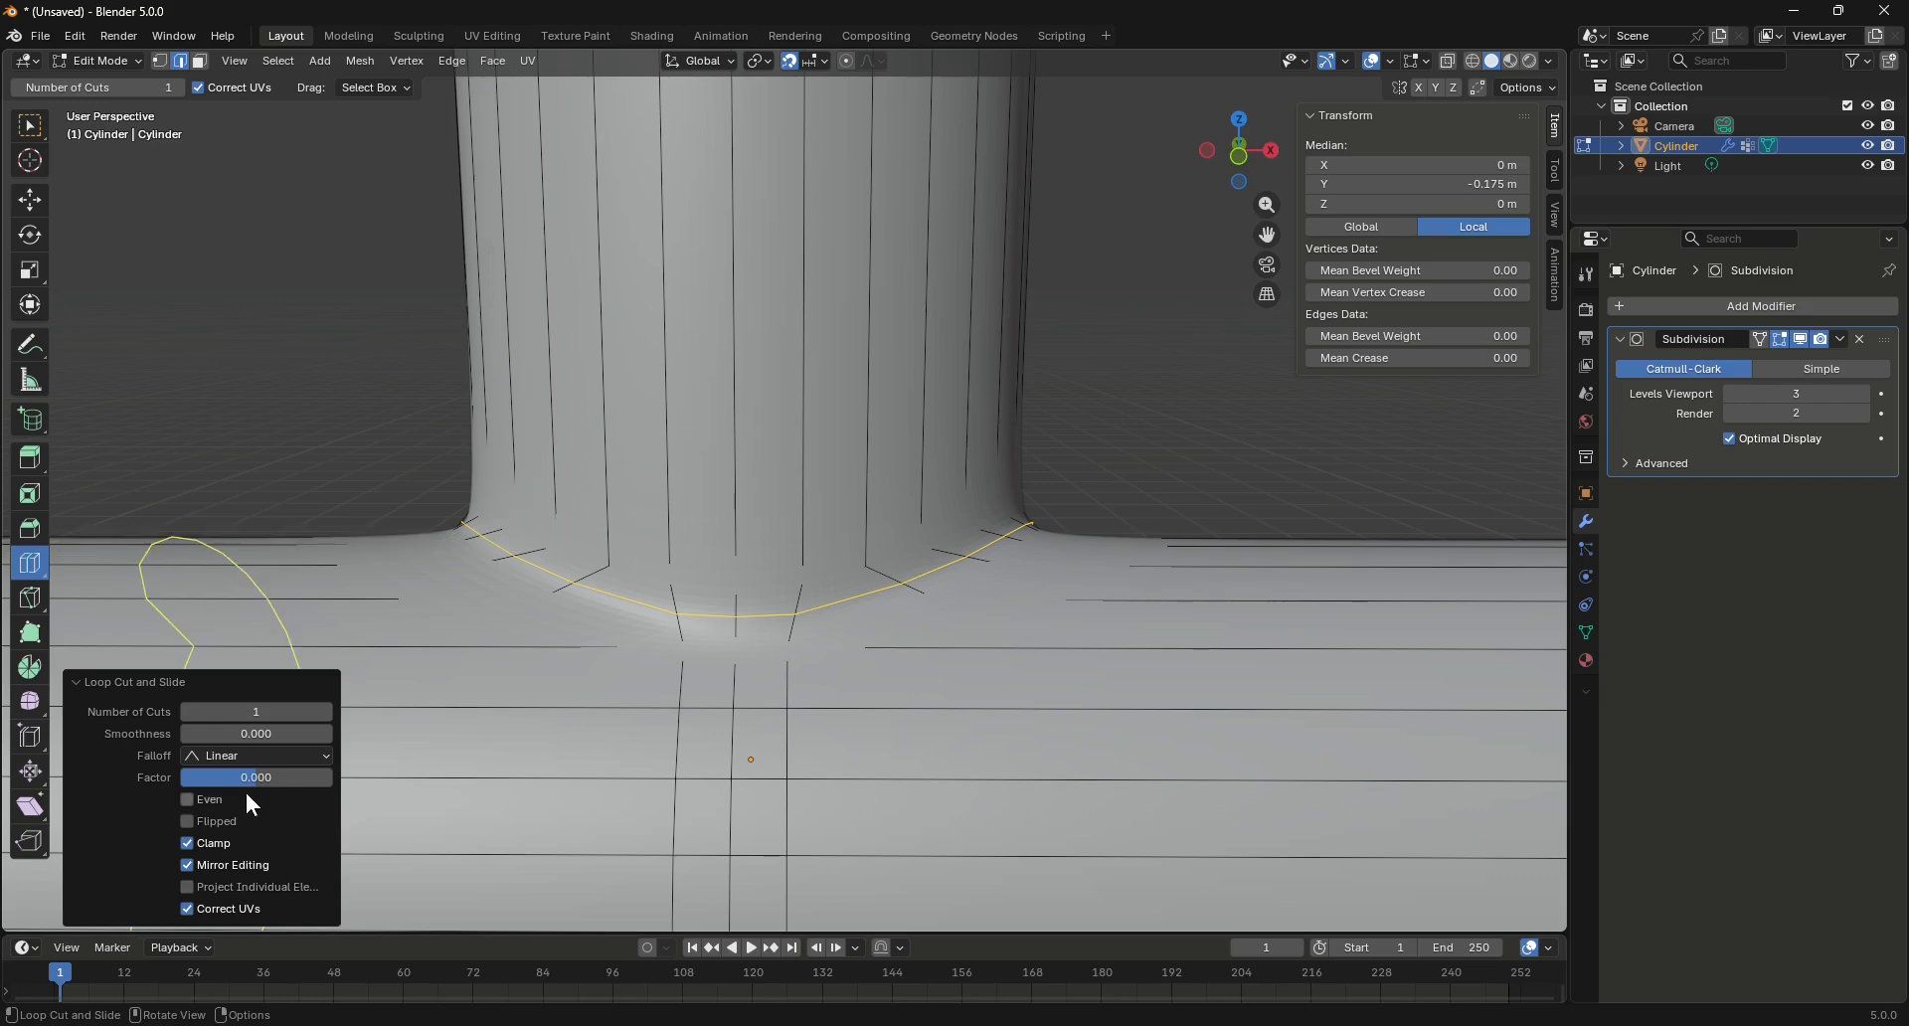
left_click_drag(253, 733, 288, 734)
left_click_drag(255, 734, 363, 734)
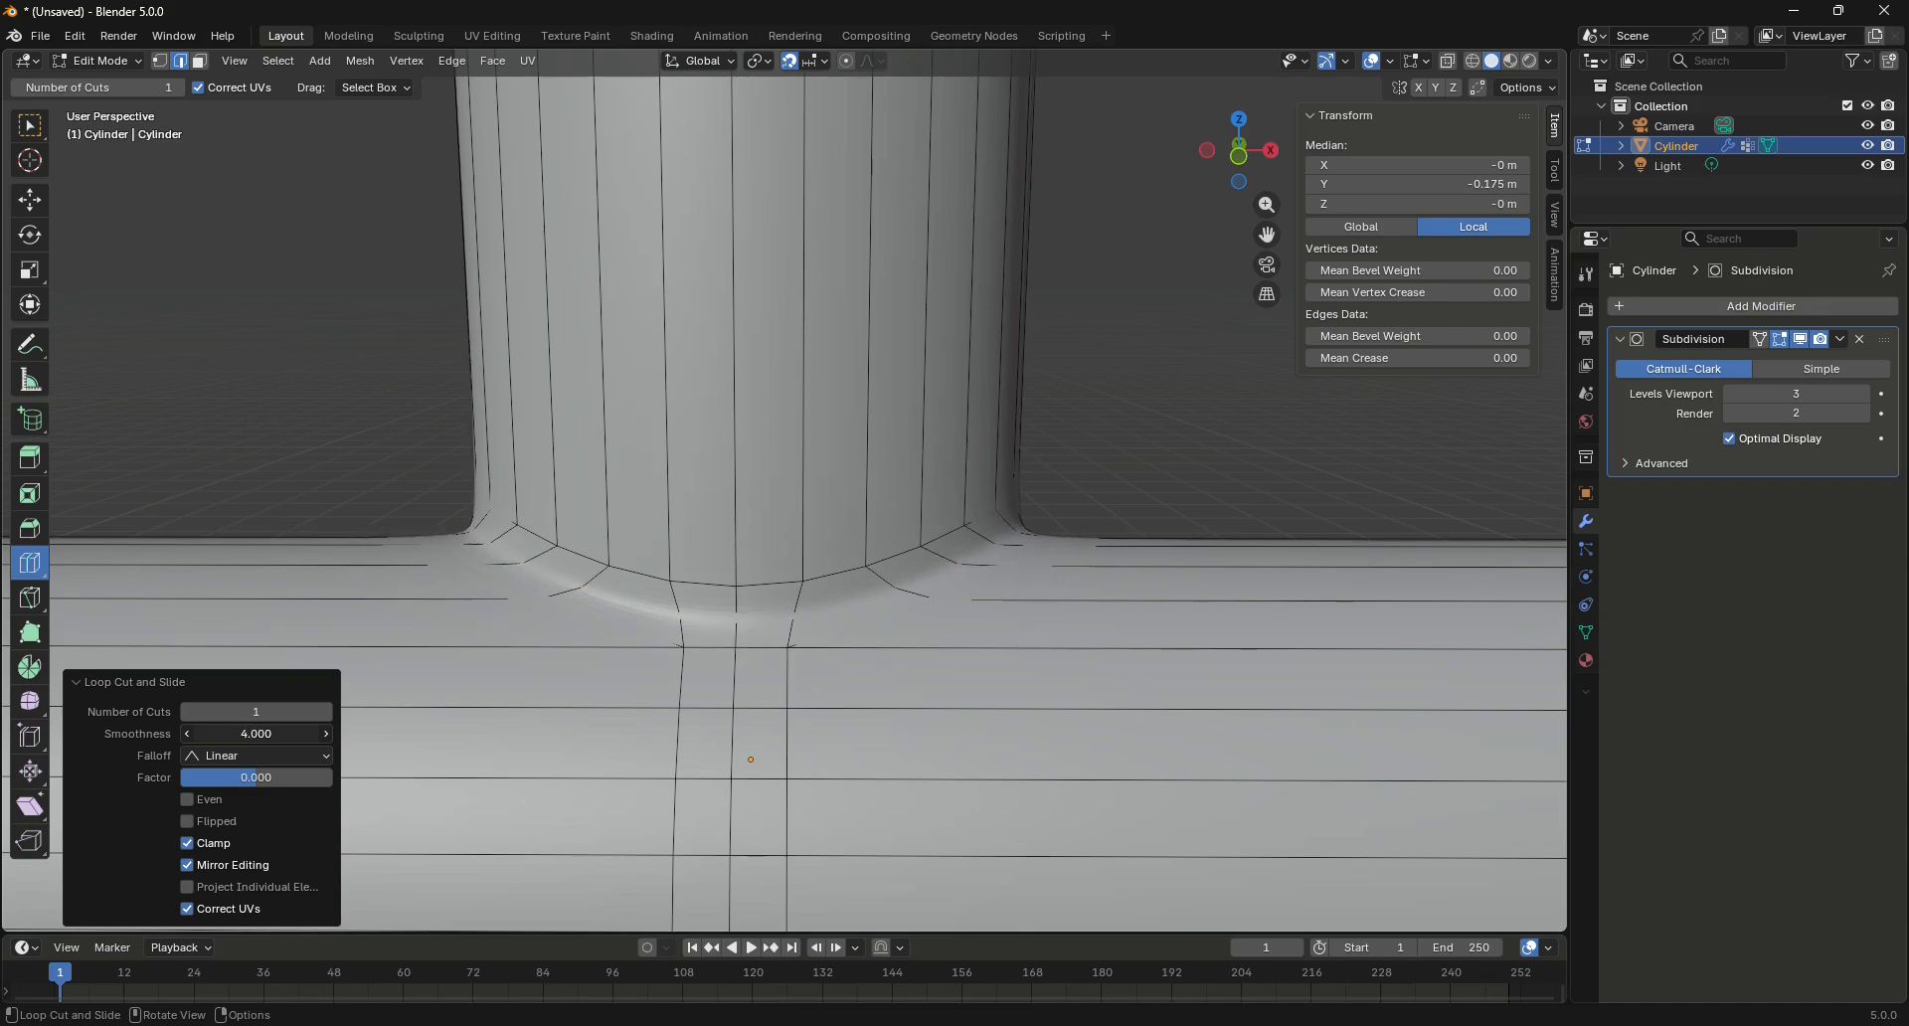
left_click(240, 733)
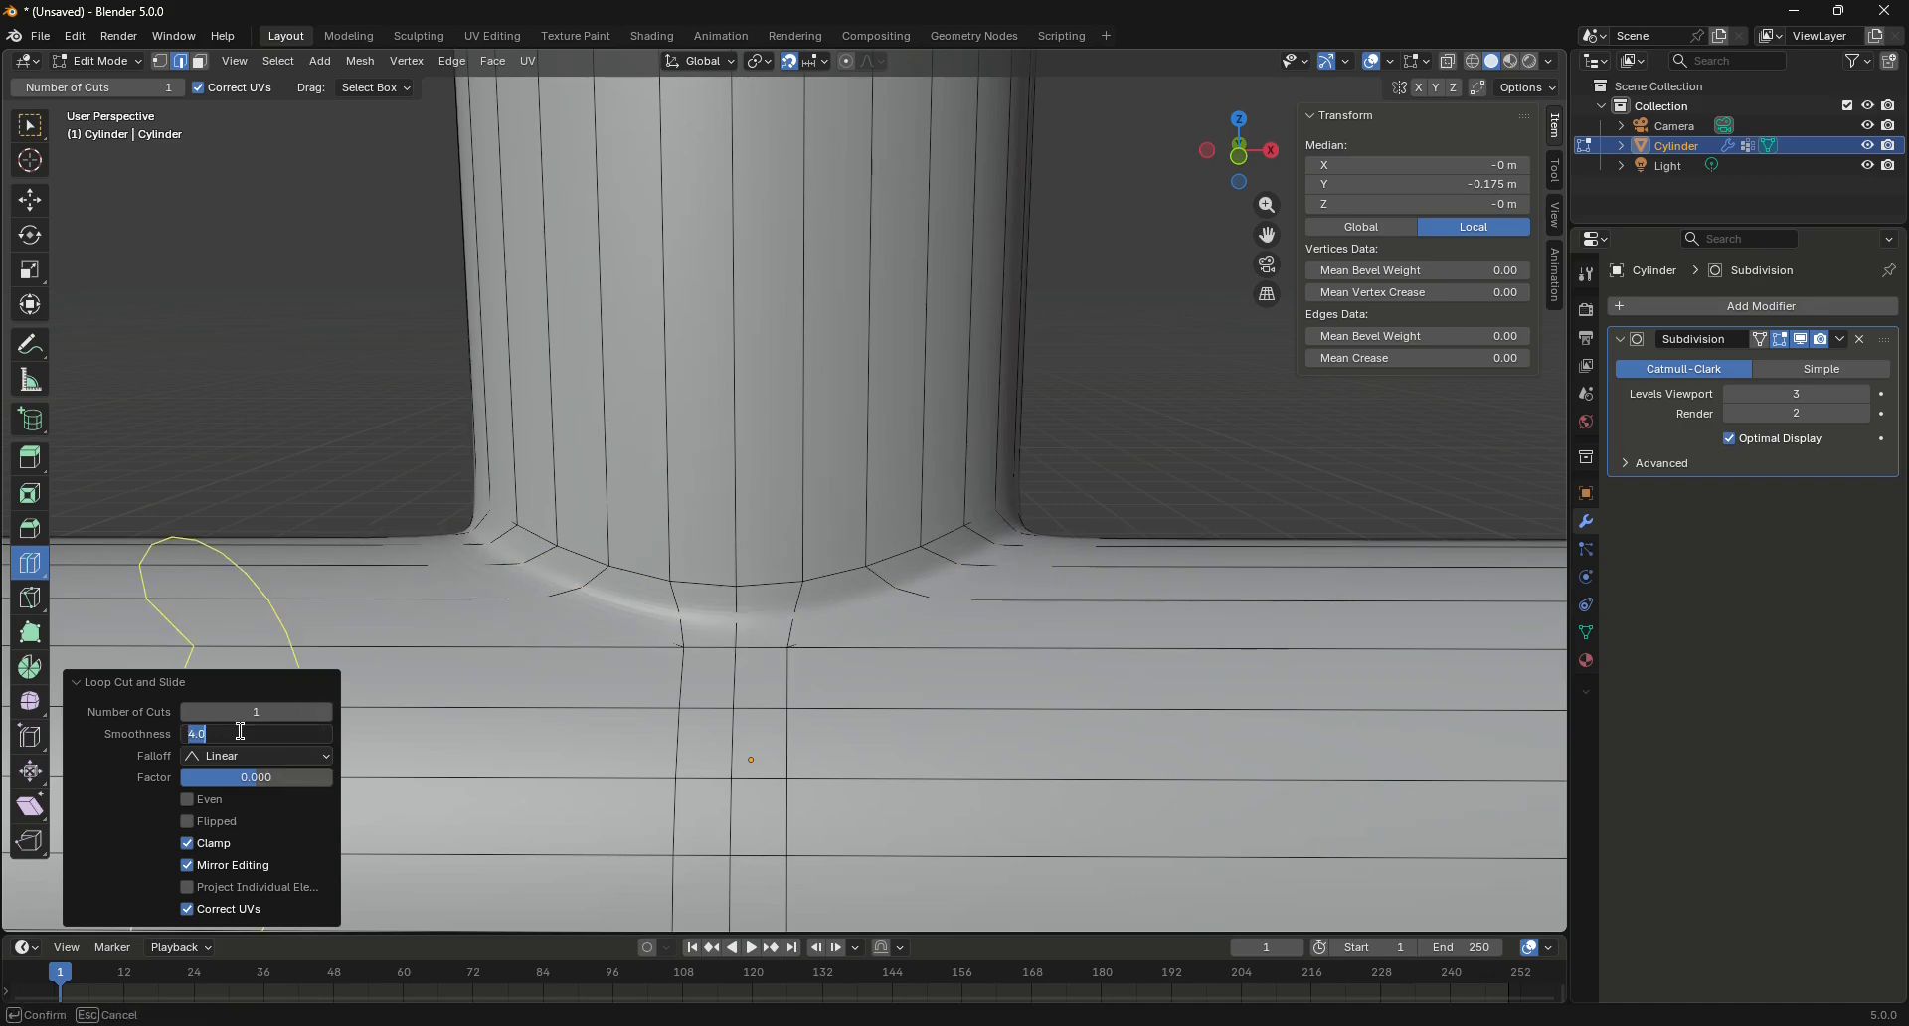
left_click(254, 740)
key("Return")
Try two and three cuts for the loop cut at the cylinder junction, and return it to one cut
left_click(326, 712)
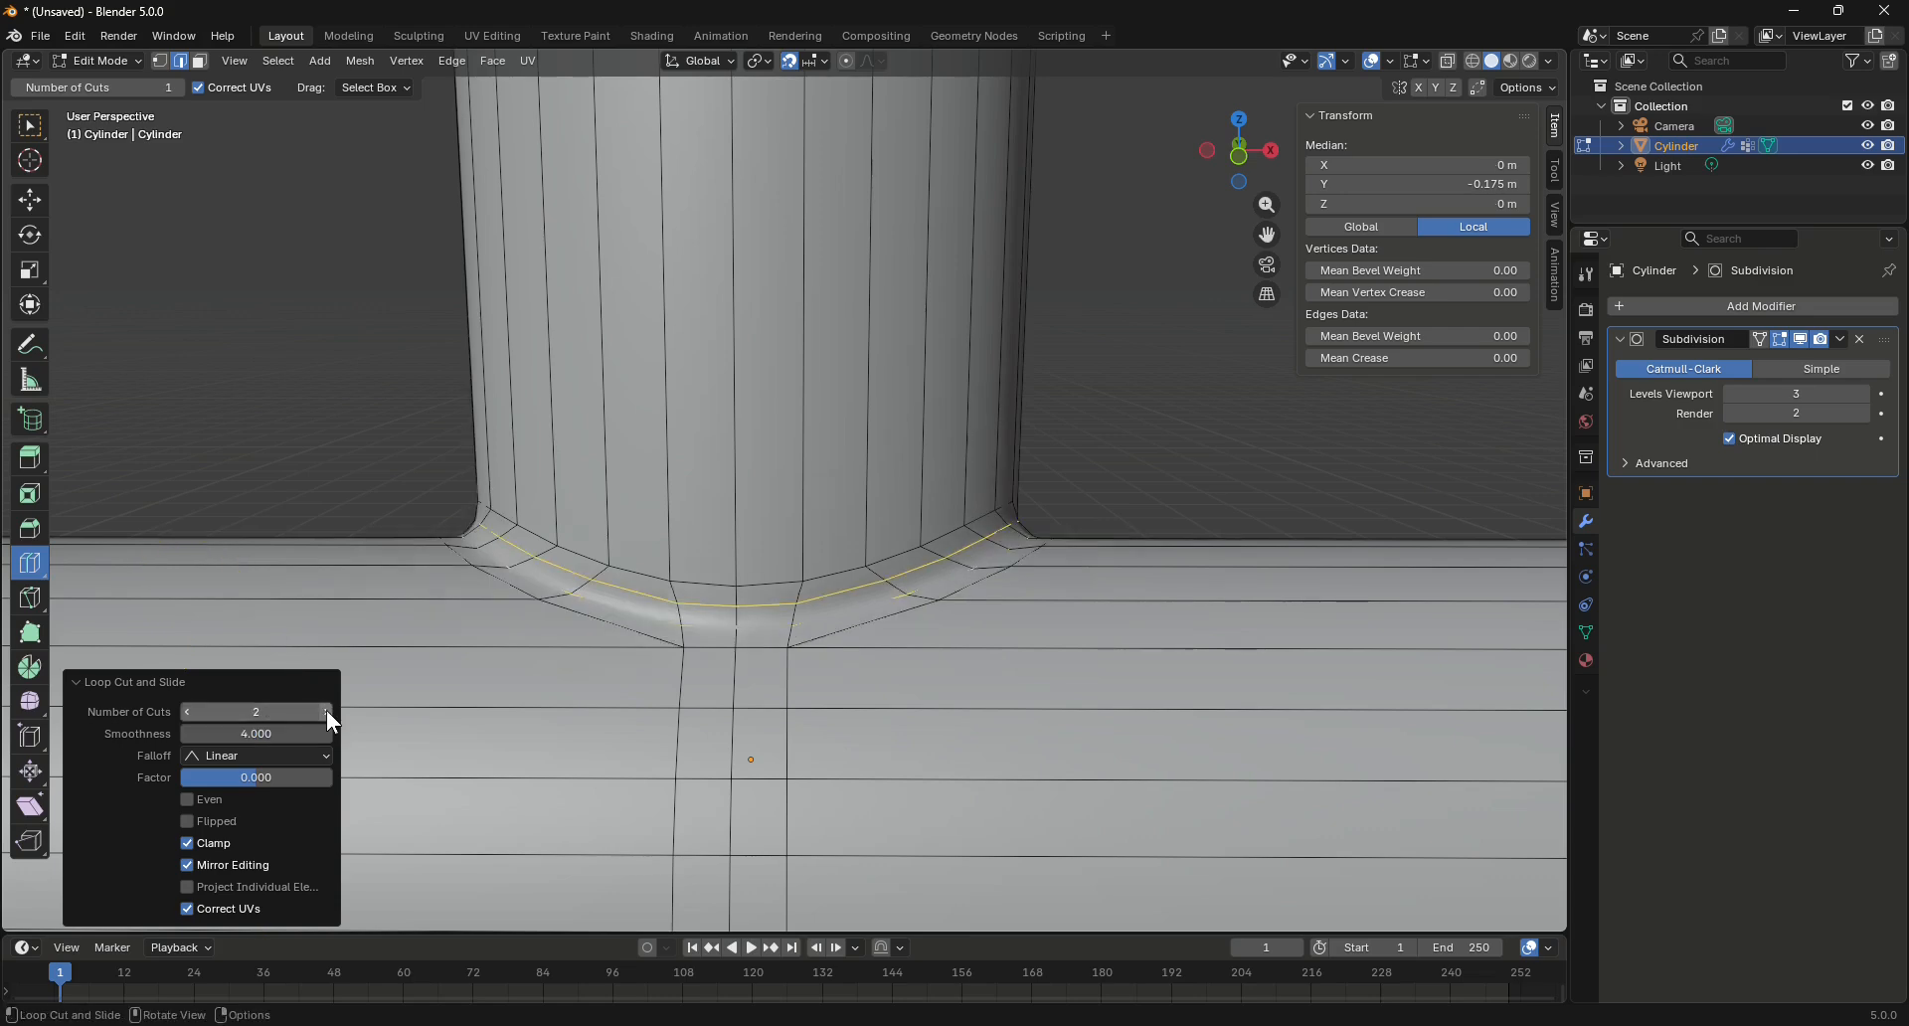
left_click(327, 712)
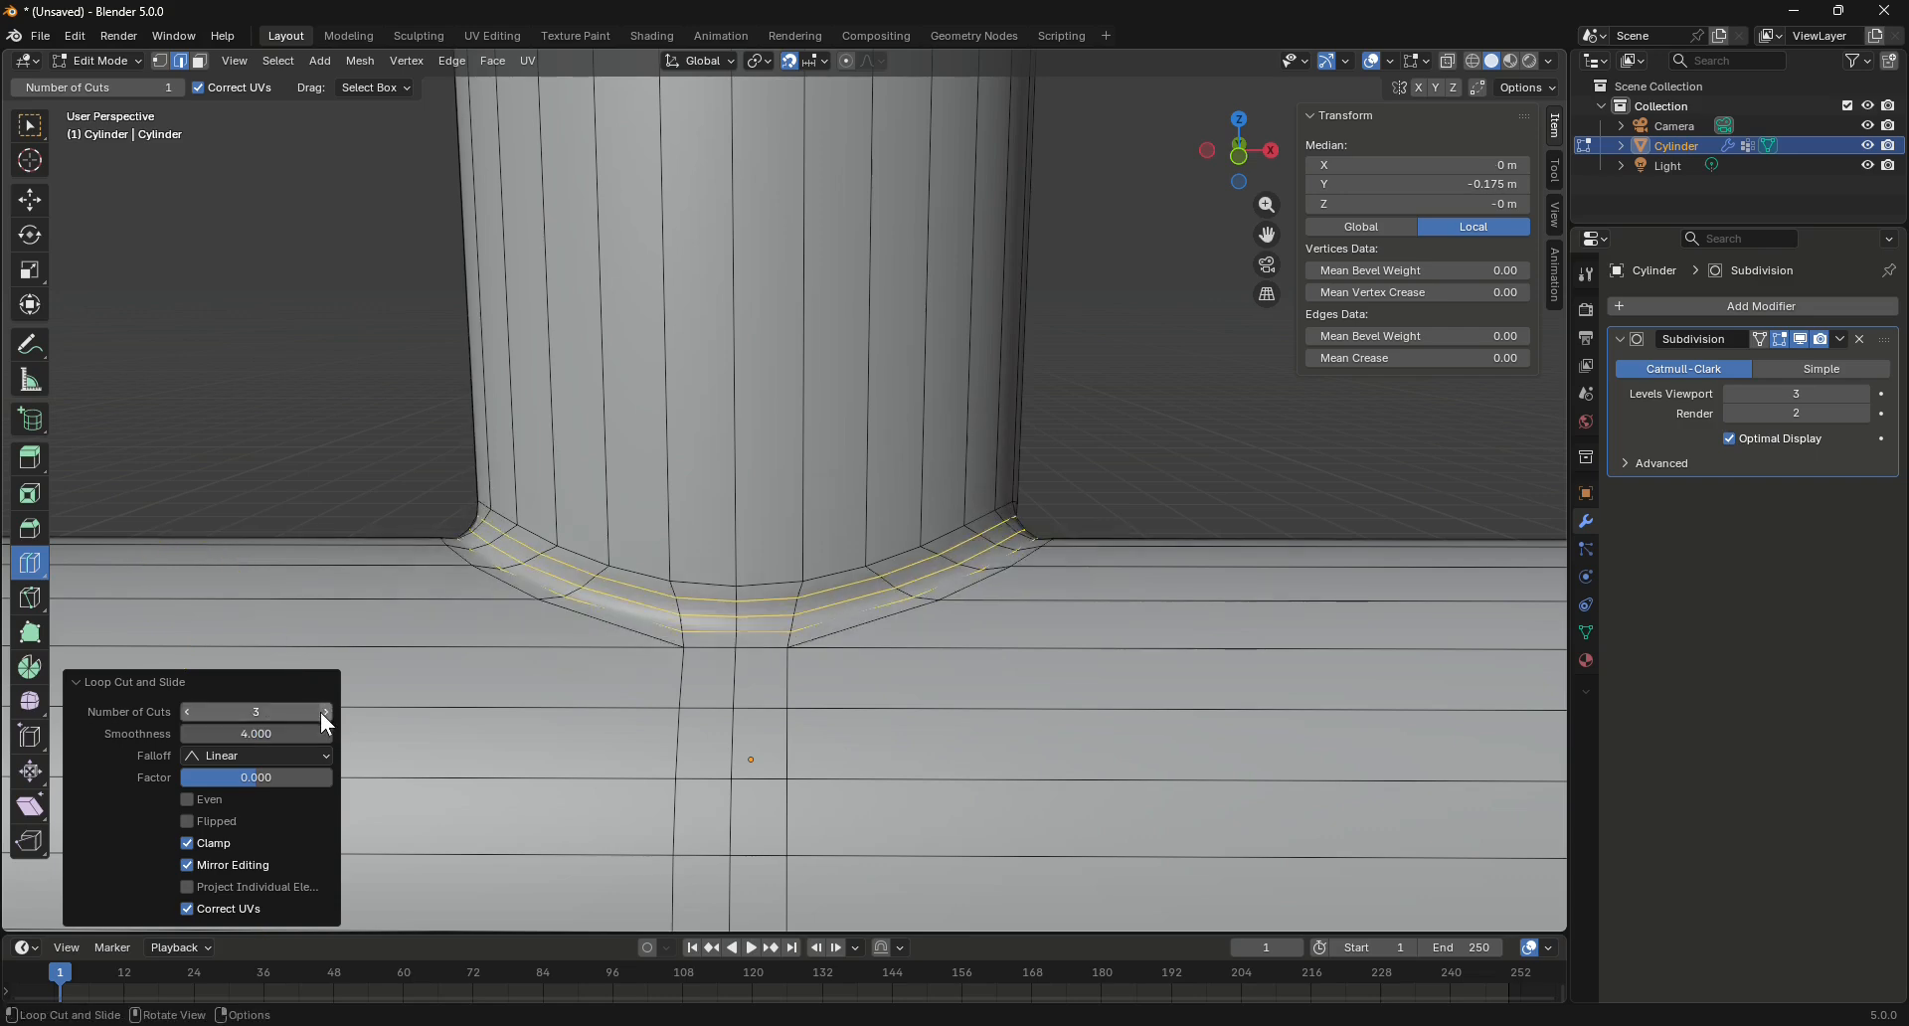
left_click_drag(320, 712, 278, 712)
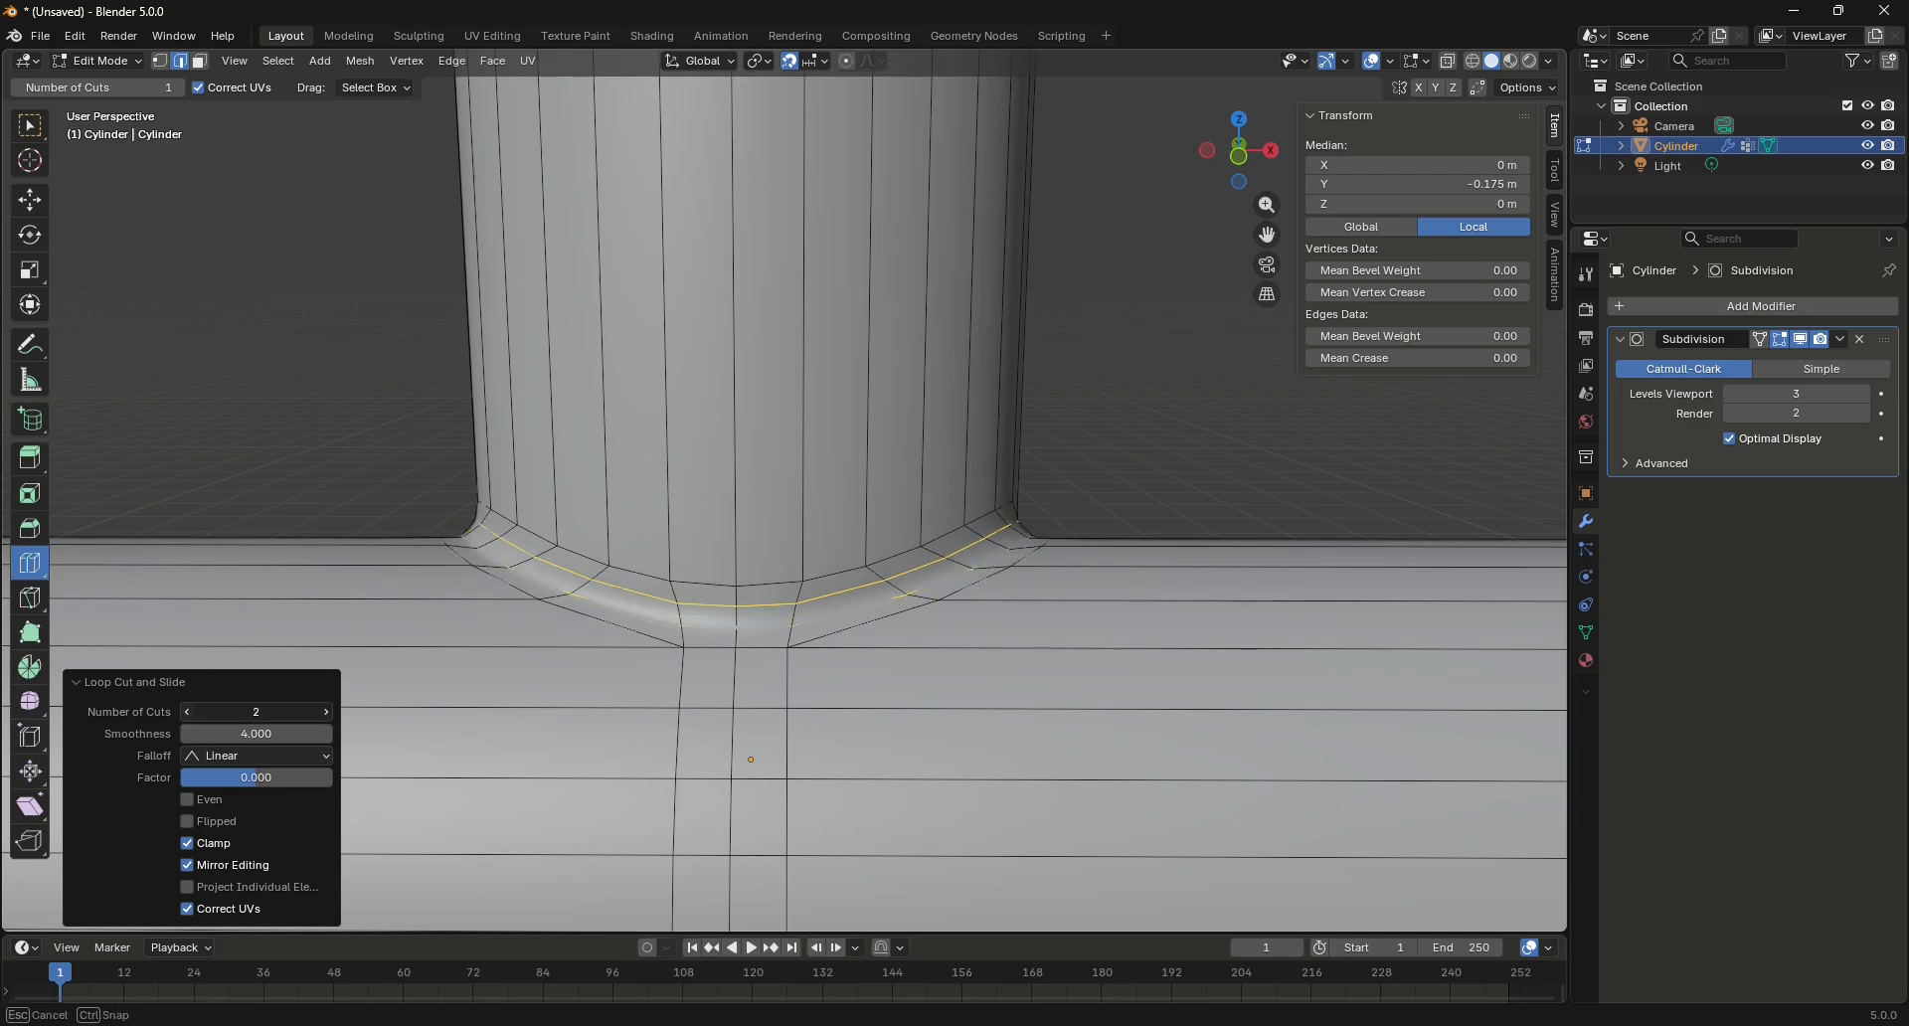
left_click(186, 712)
left_click(323, 714)
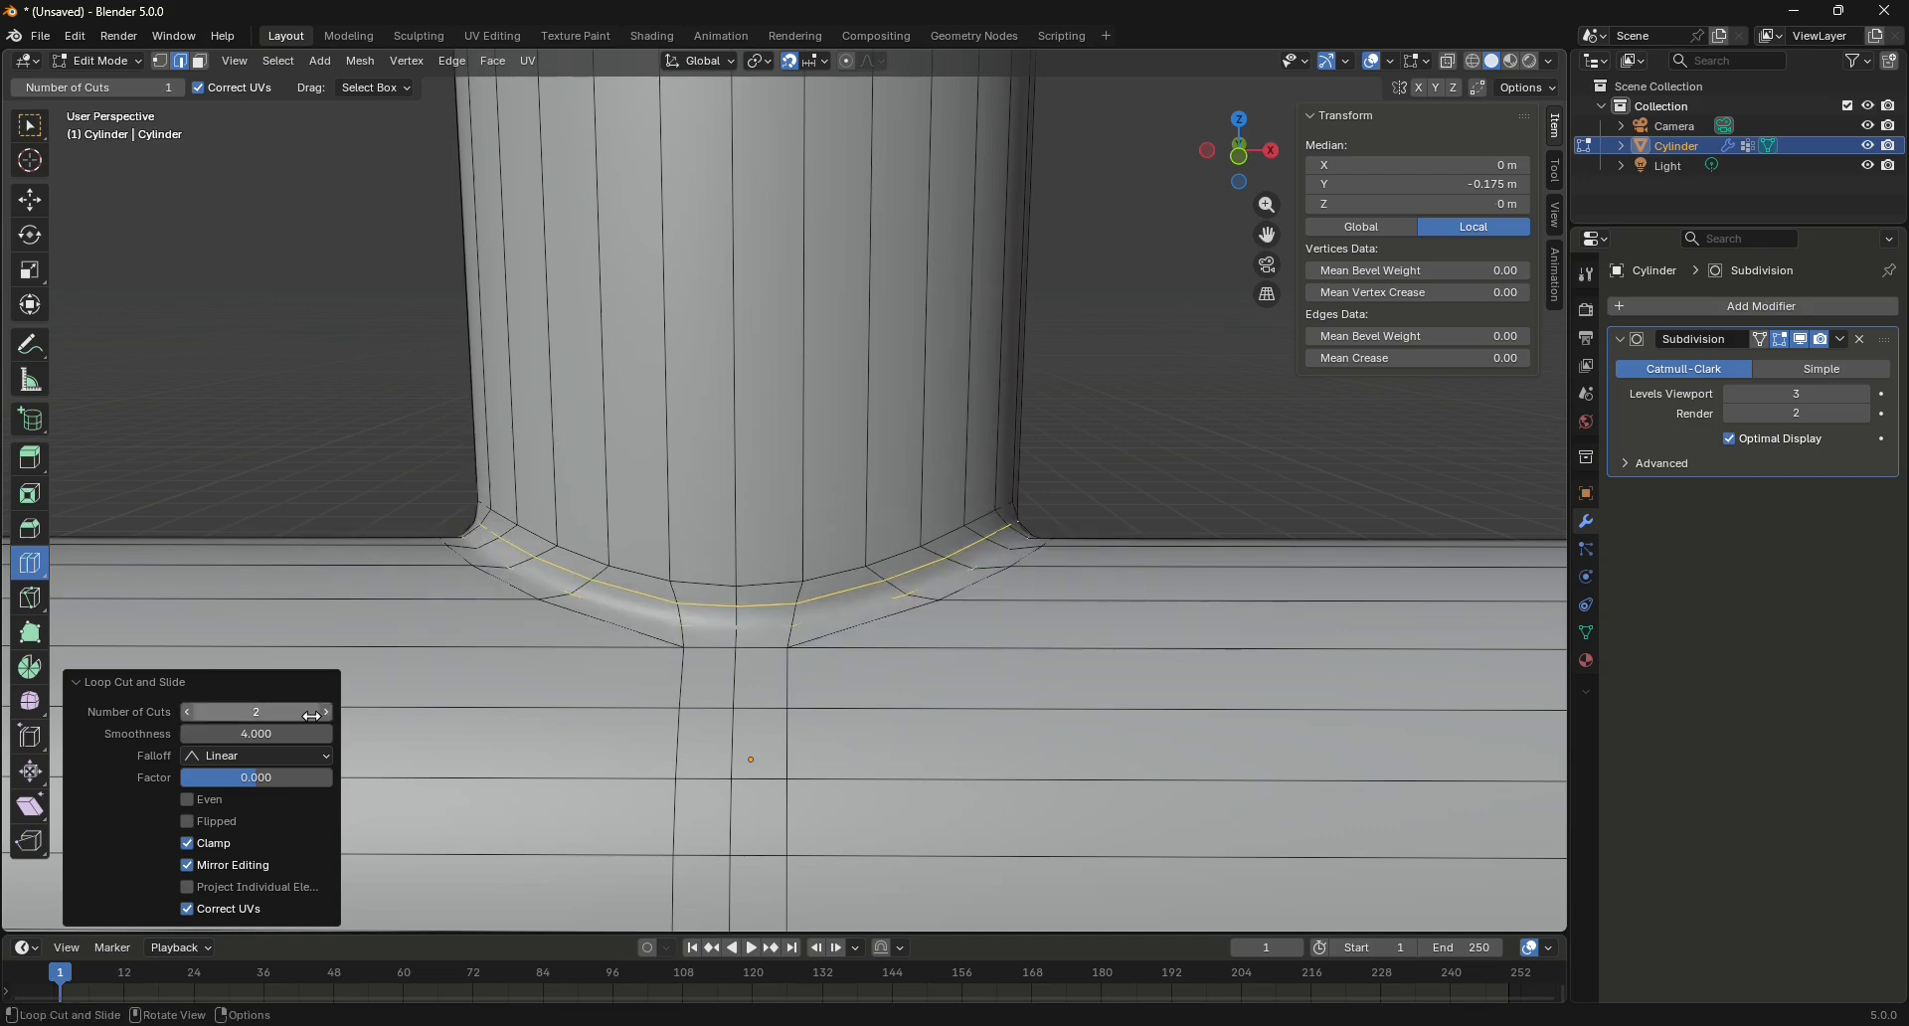
left_click_drag(312, 715, 187, 713)
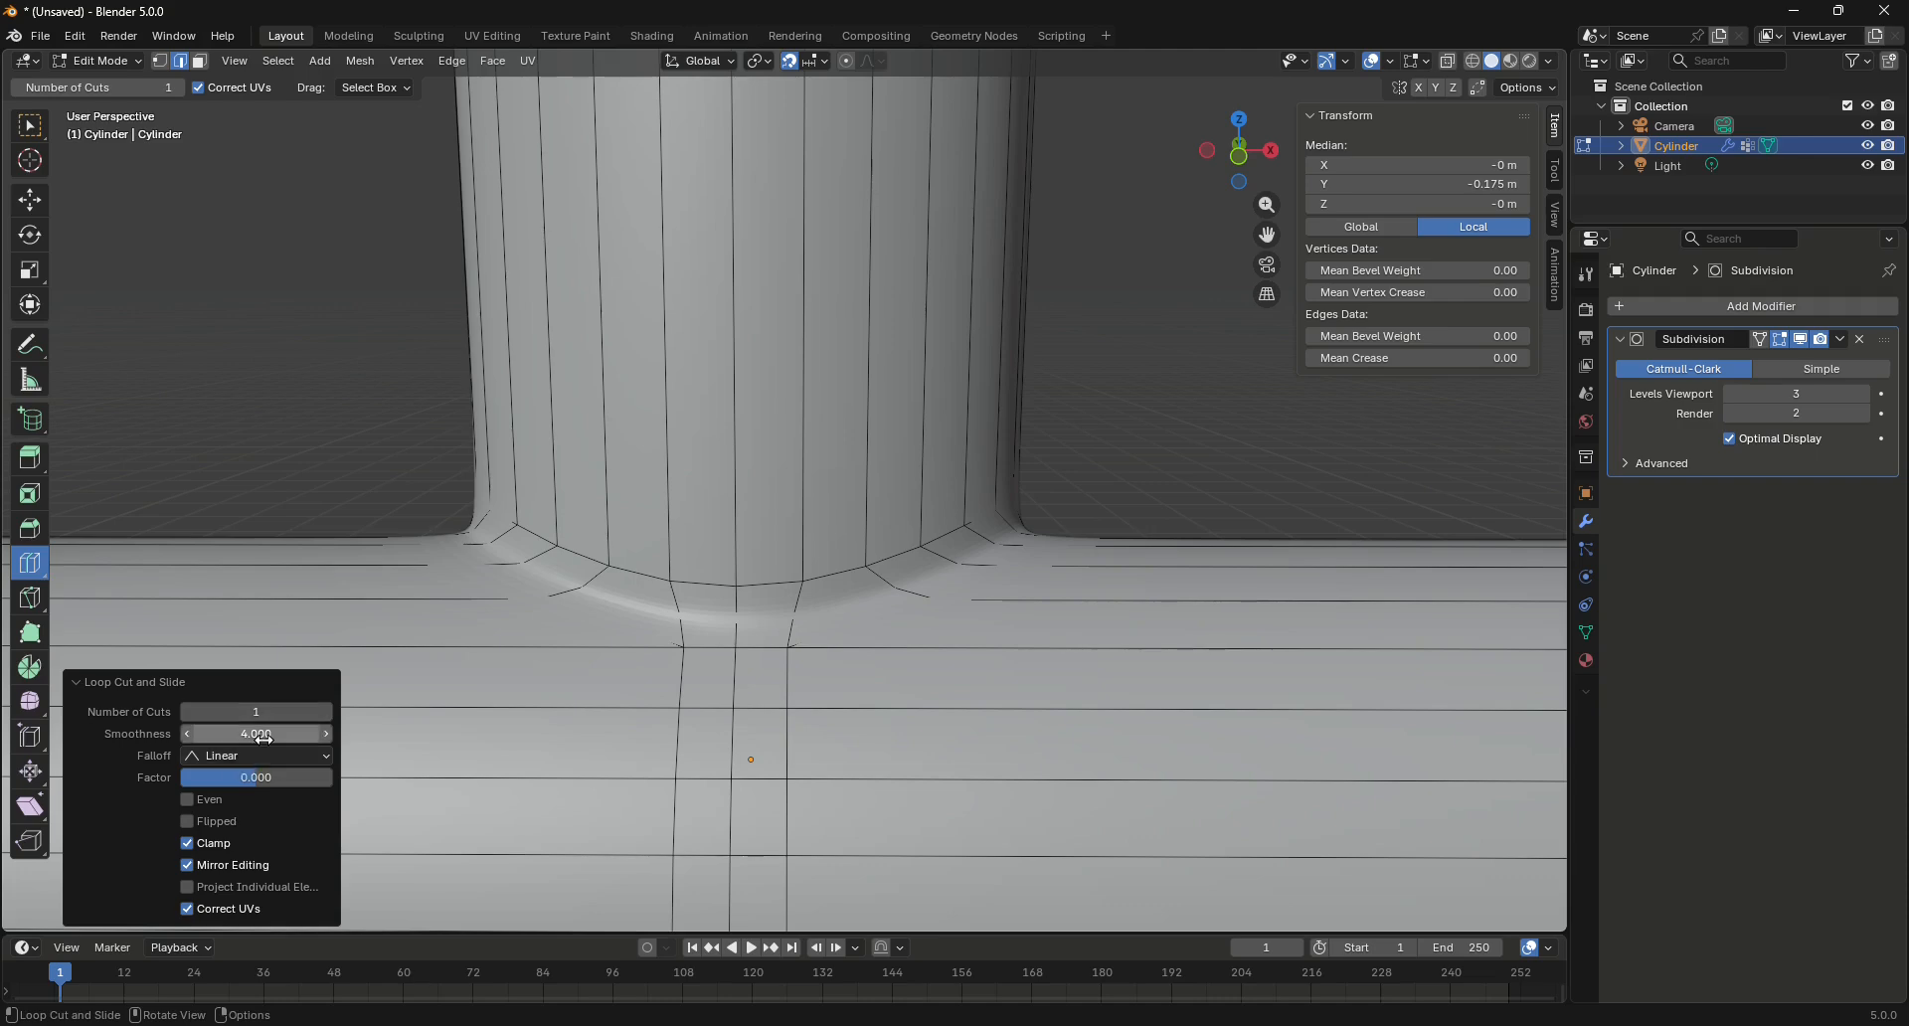
Try a smoothness of 3.310 with a factor of 0 on the junction's loop cut
mouse_move(313, 734)
left_mouse_down()
mouse_move(254, 733)
mouse_move(293, 734)
left_mouse_up()
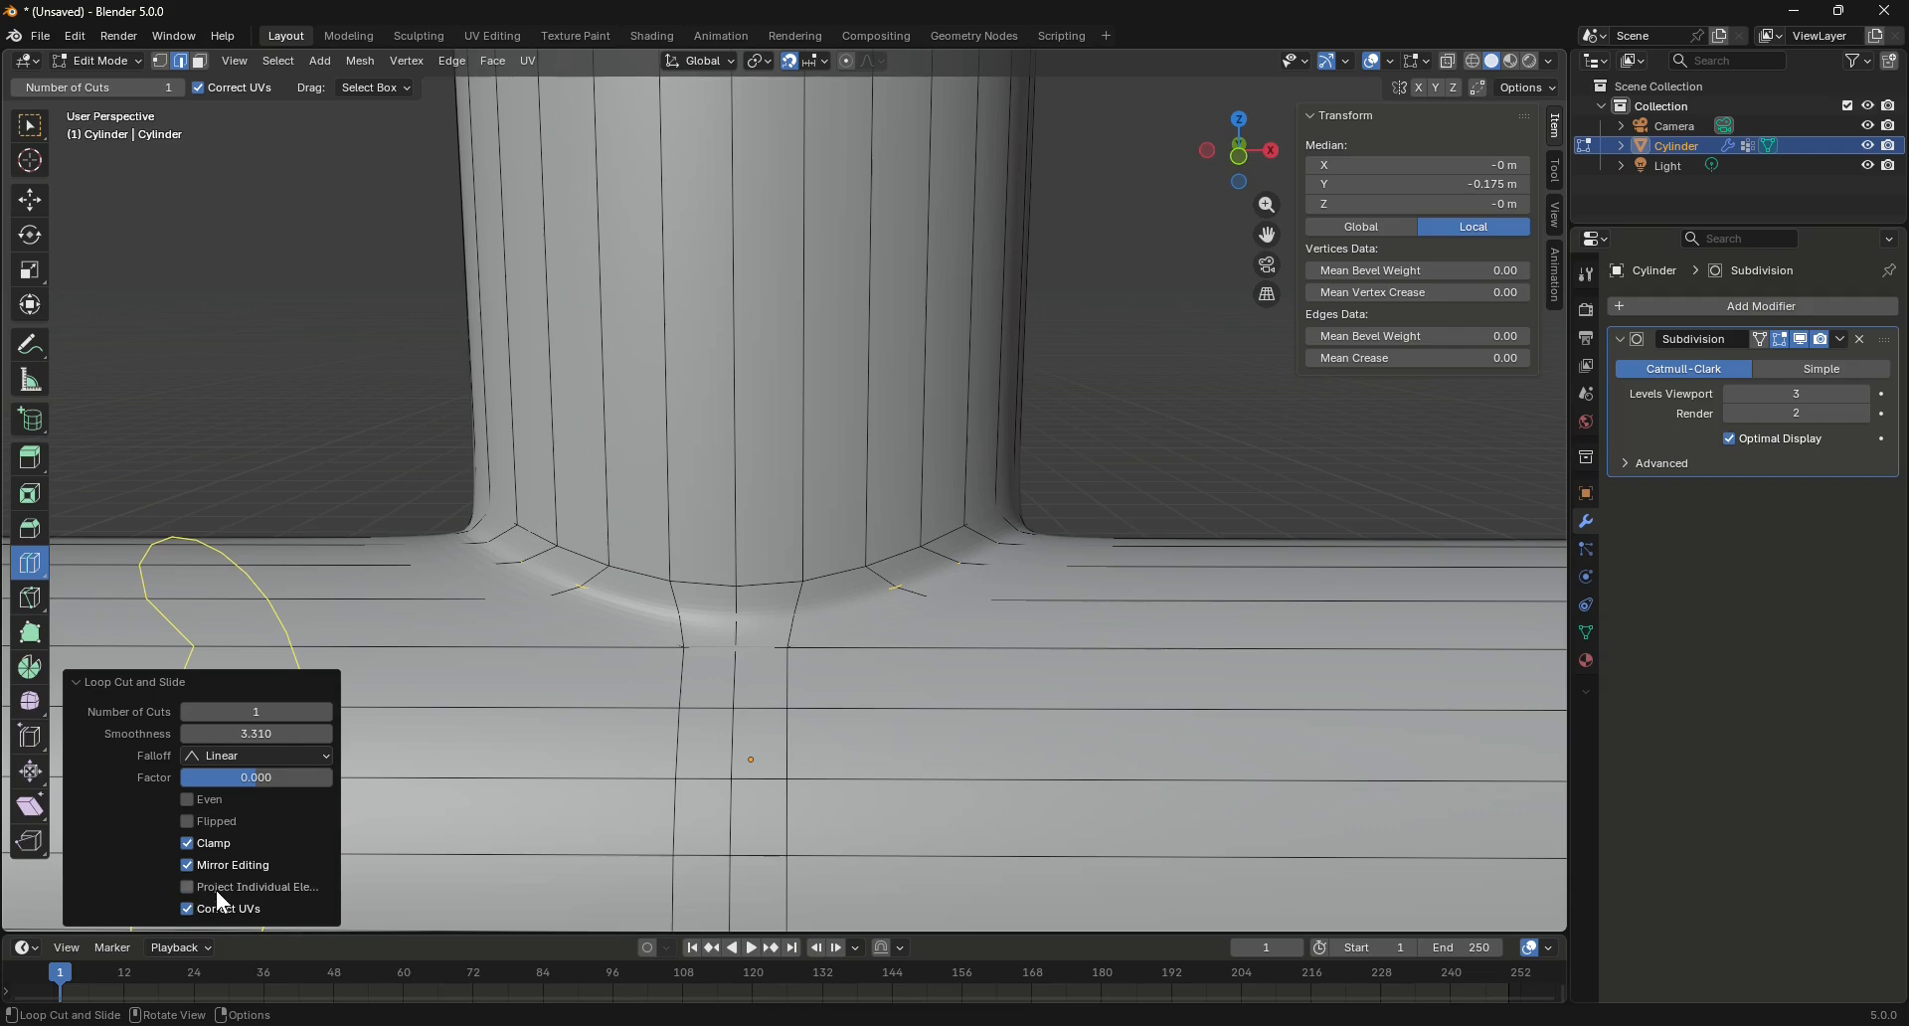
left_click(267, 778)
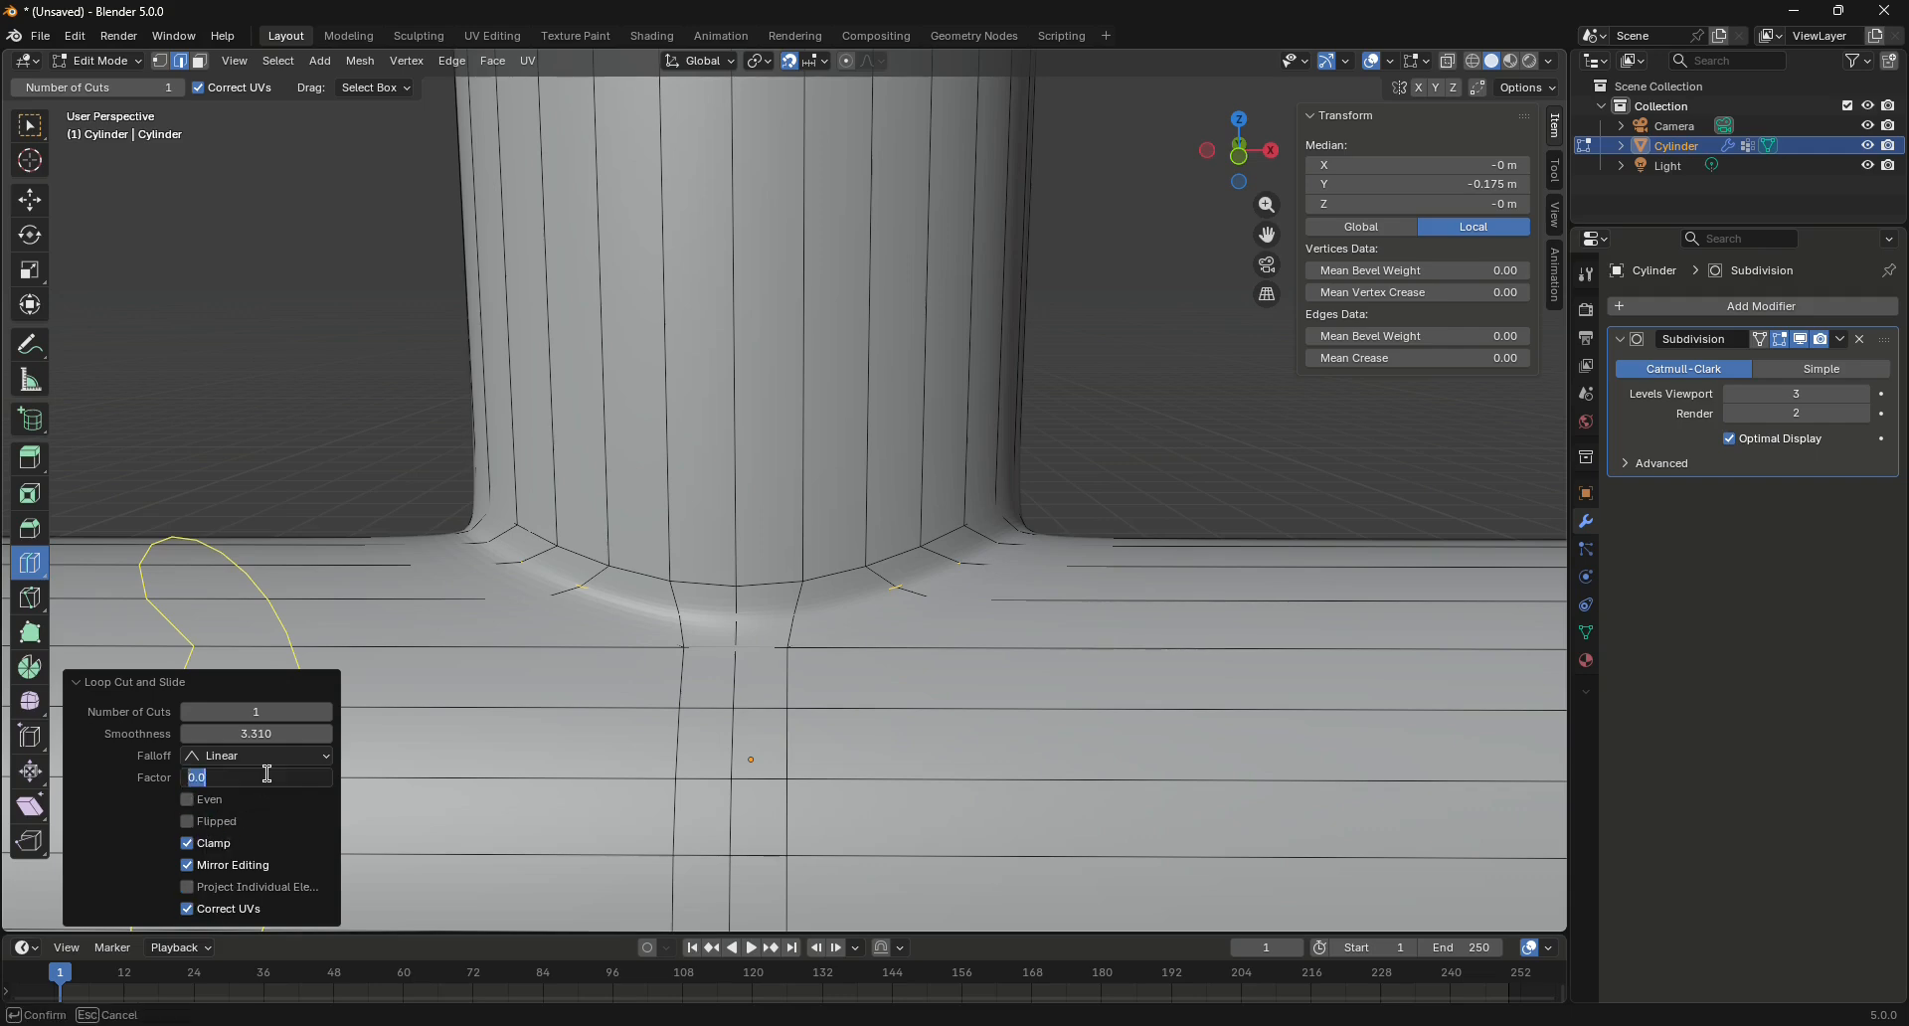
type("0.0")
key("Return")
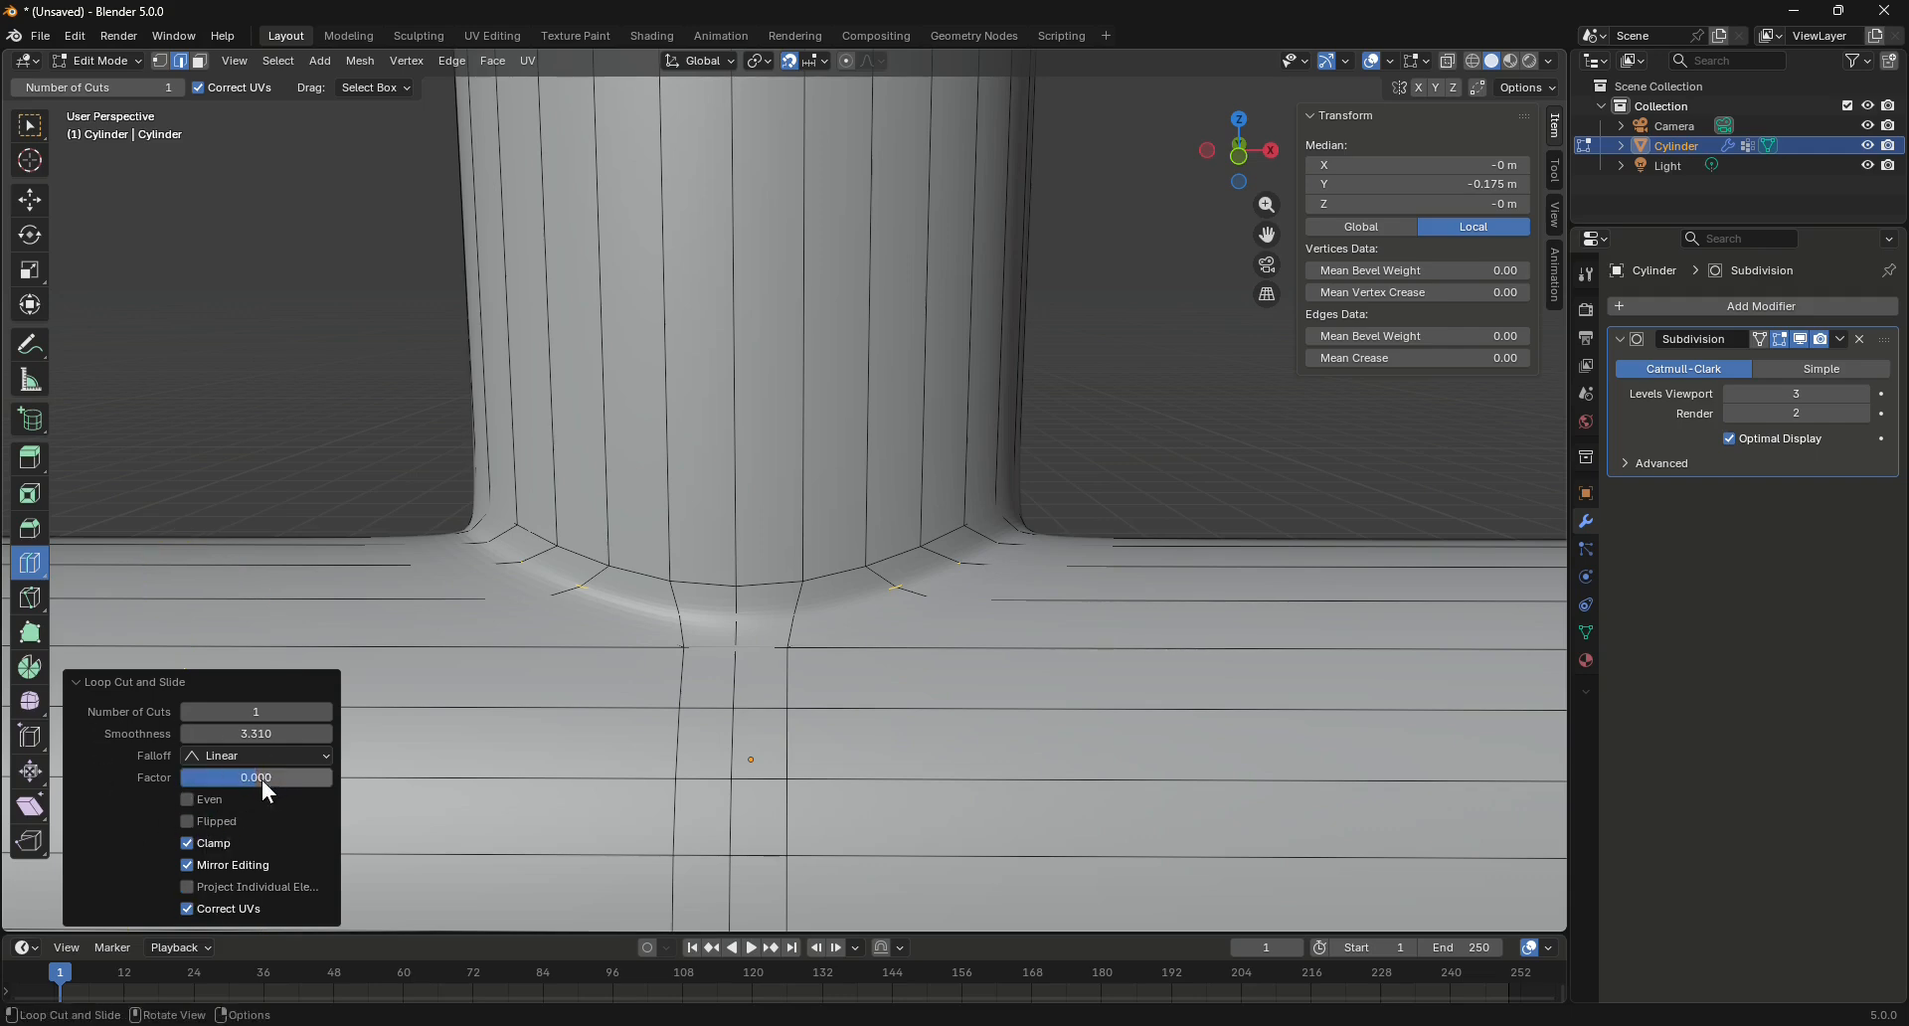
Try viewport level 4 on the Subdivision modifier and set it back to 3
left_click(1864, 394)
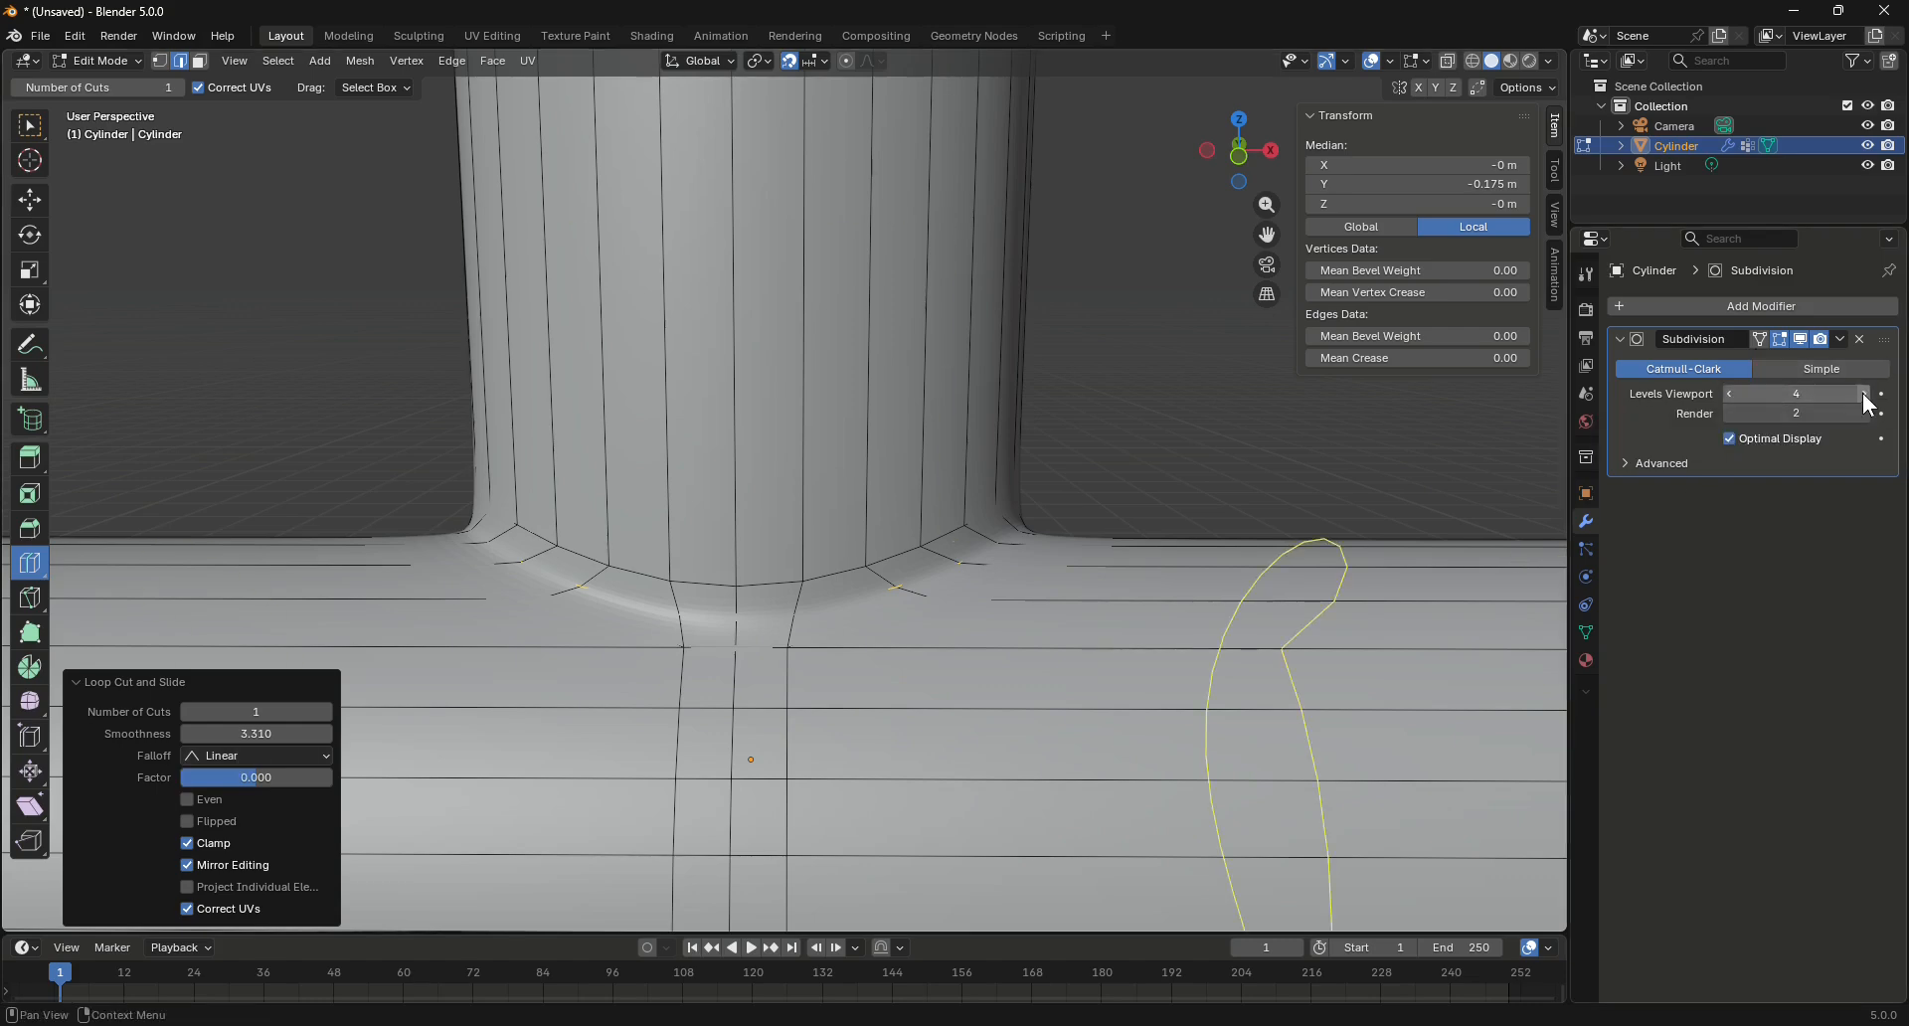
left_click_drag(1866, 396, 1865, 396)
left_click_drag(1738, 388, 1732, 408)
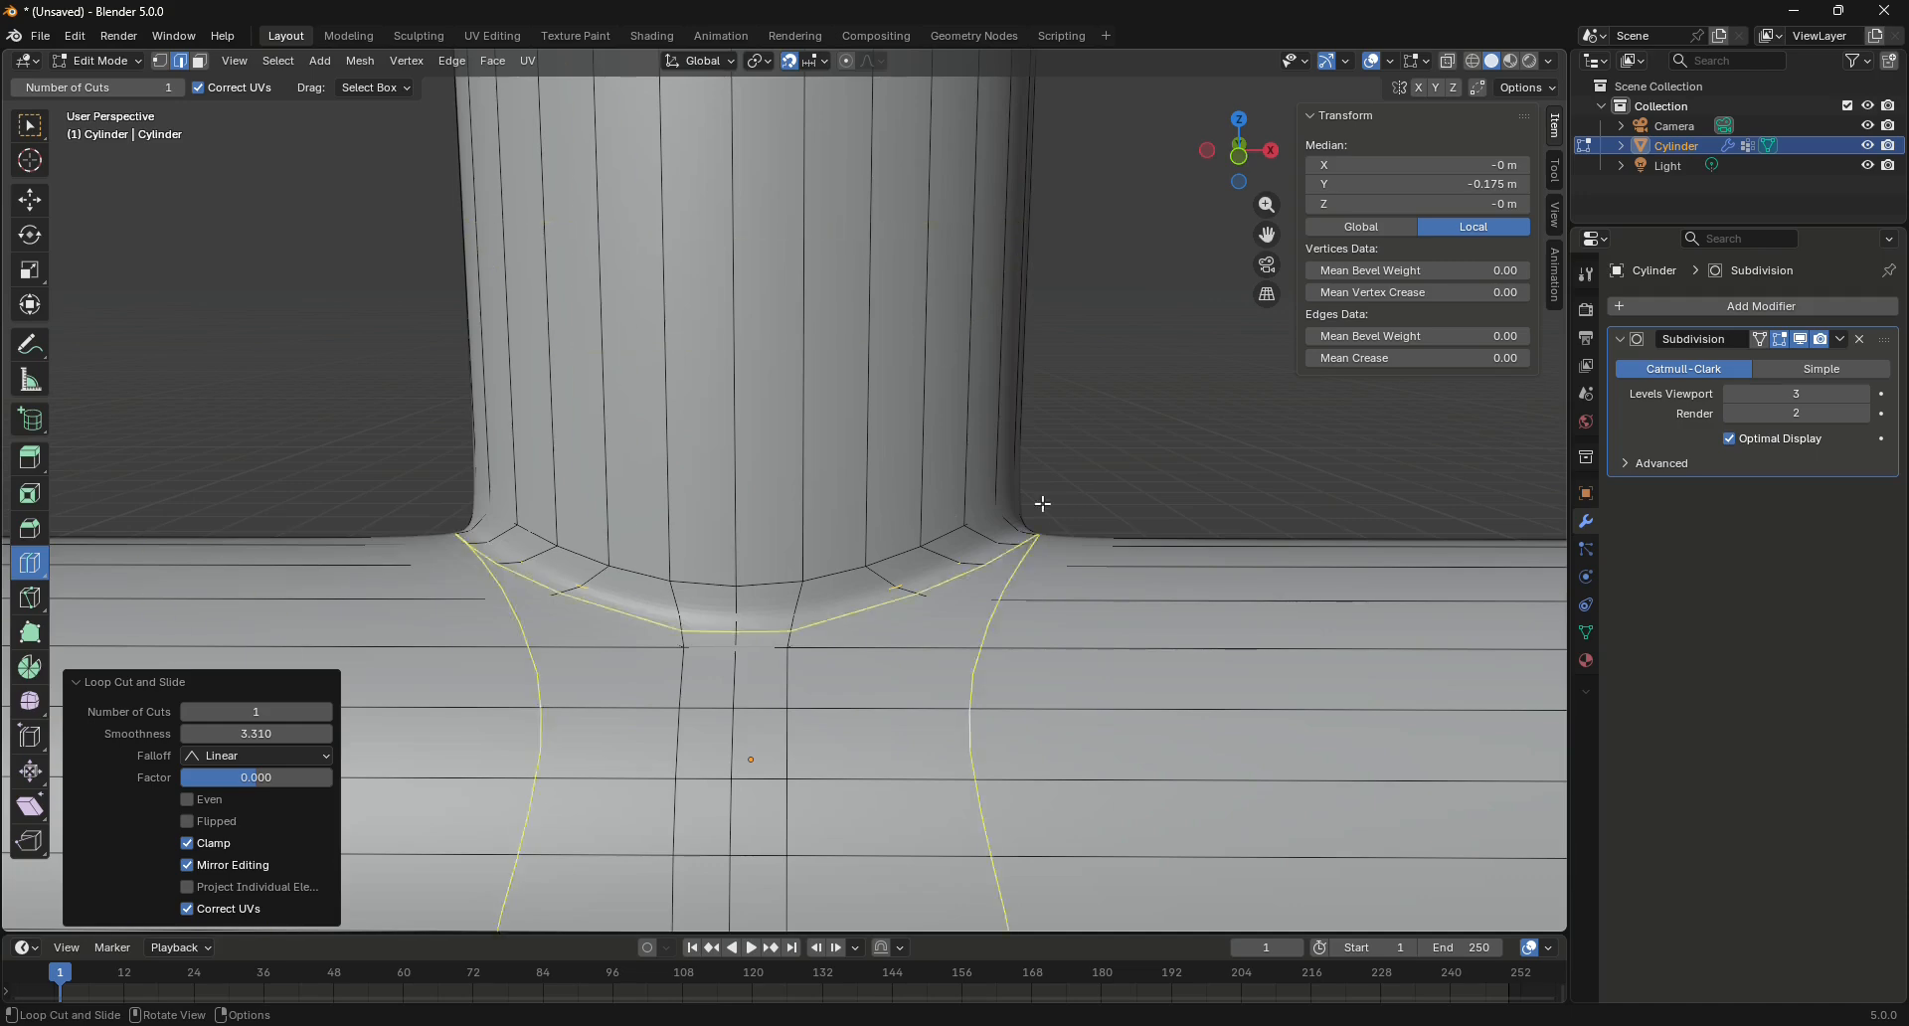
Set the junction's loop cut to smoothness 4 with 2 cuts, and return to Object Mode
scroll(1040, 503, "down", 4)
left_click_drag(256, 735, 328, 735)
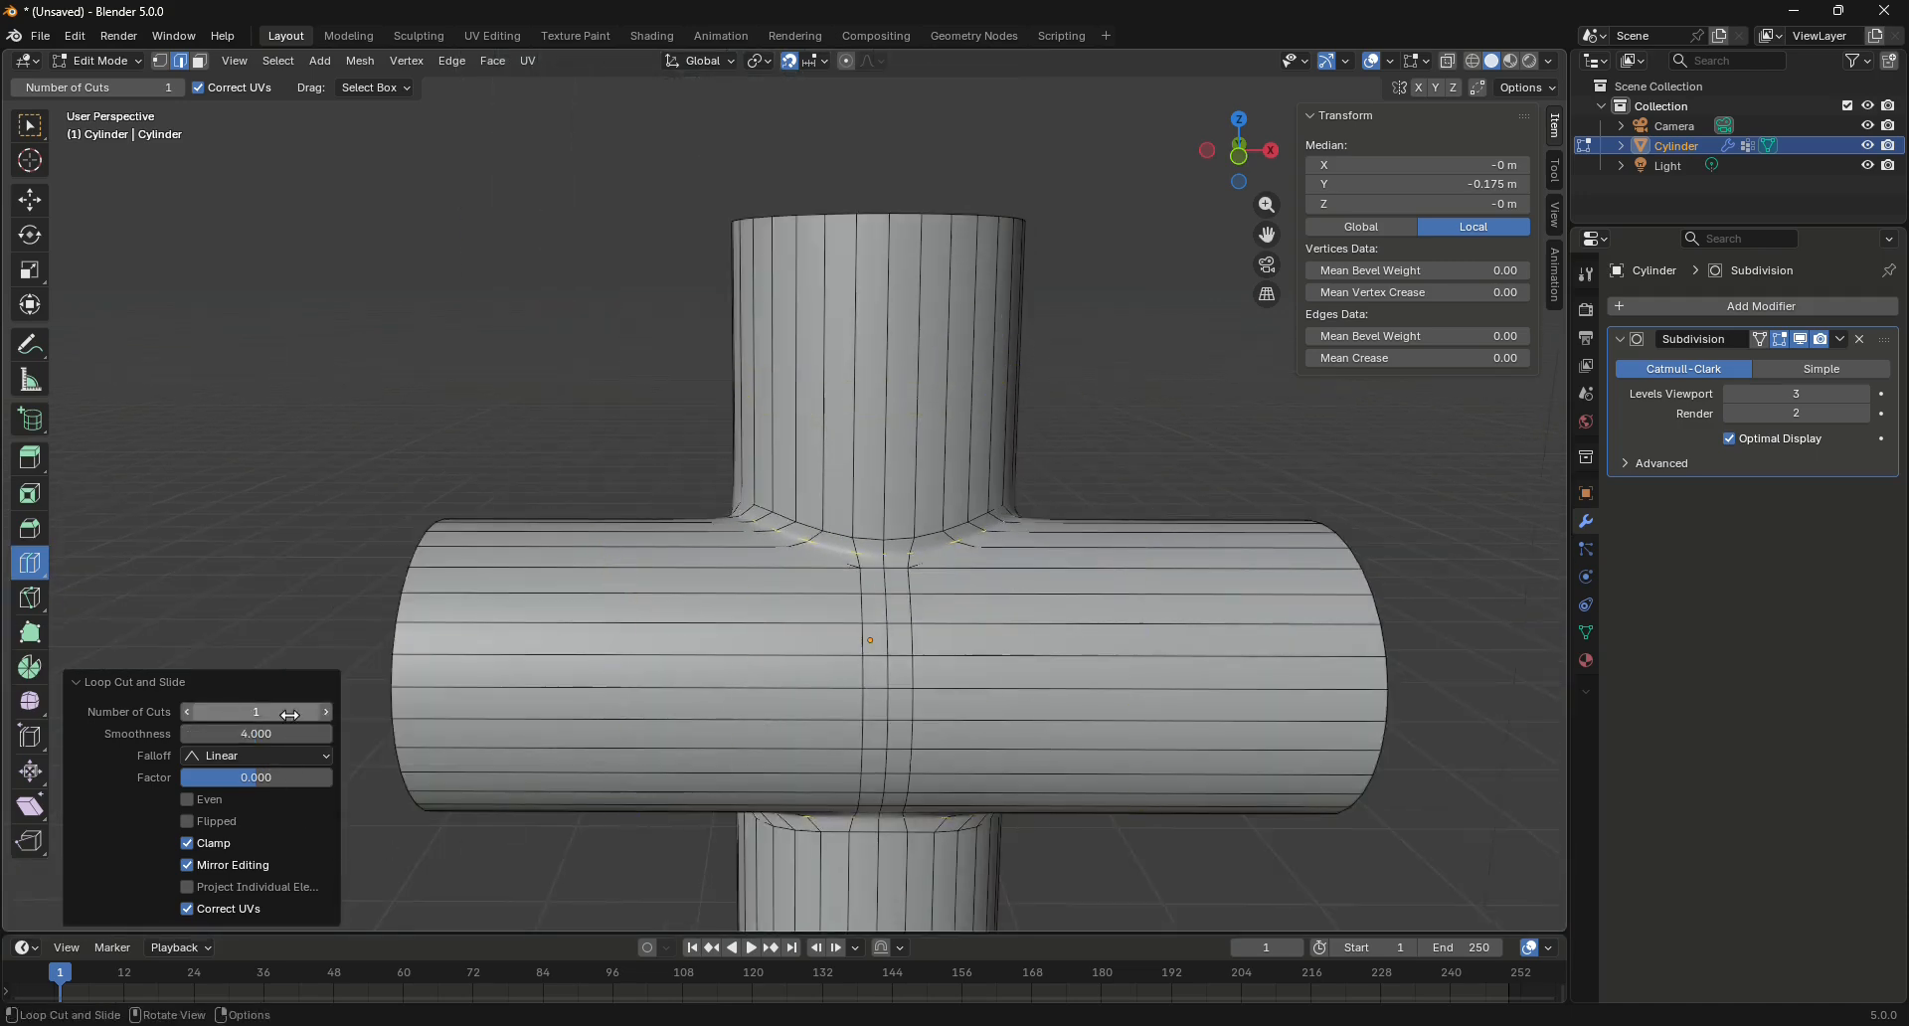
left_click(320, 712)
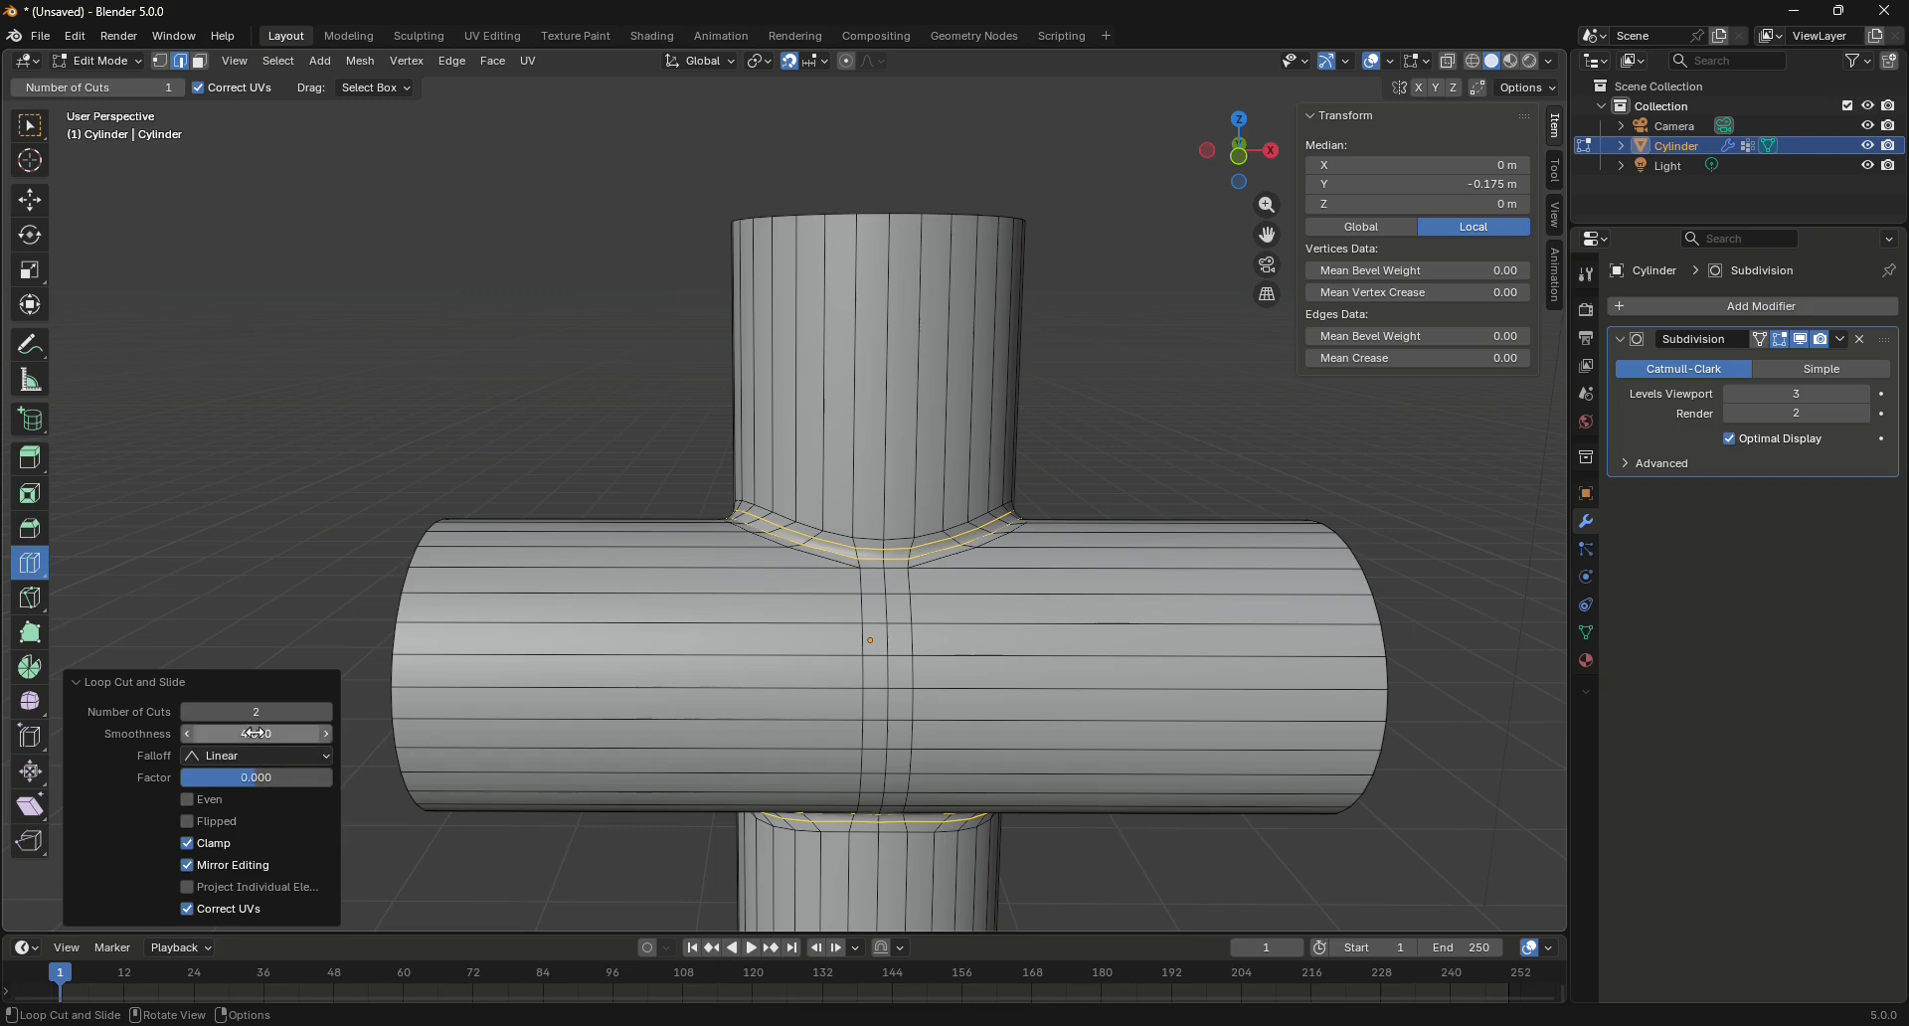
left_click(124, 66)
left_click(112, 85)
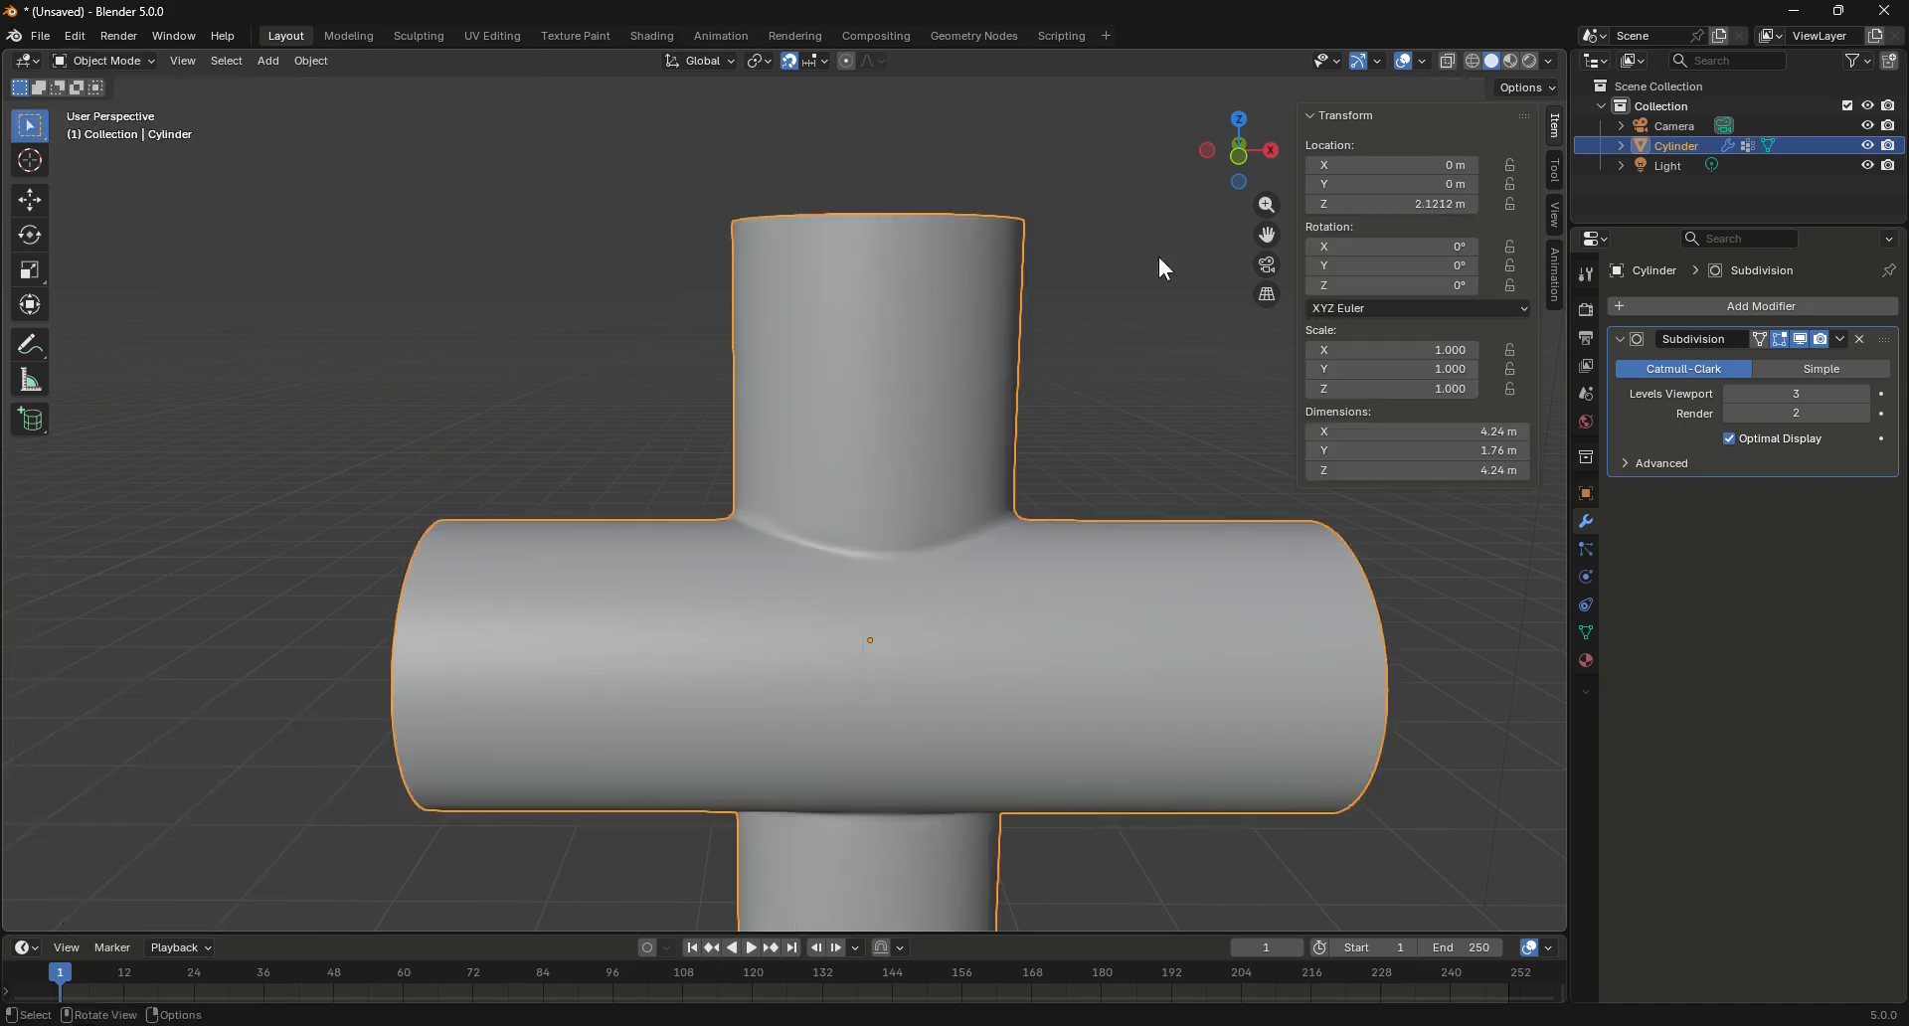
Set the solid viewport shading's lighting to MatCap, comparing it with Flat
mouse_move(1238, 149)
left_mouse_down()
mouse_move(1656, 157)
mouse_move(1223, 154)
left_mouse_up()
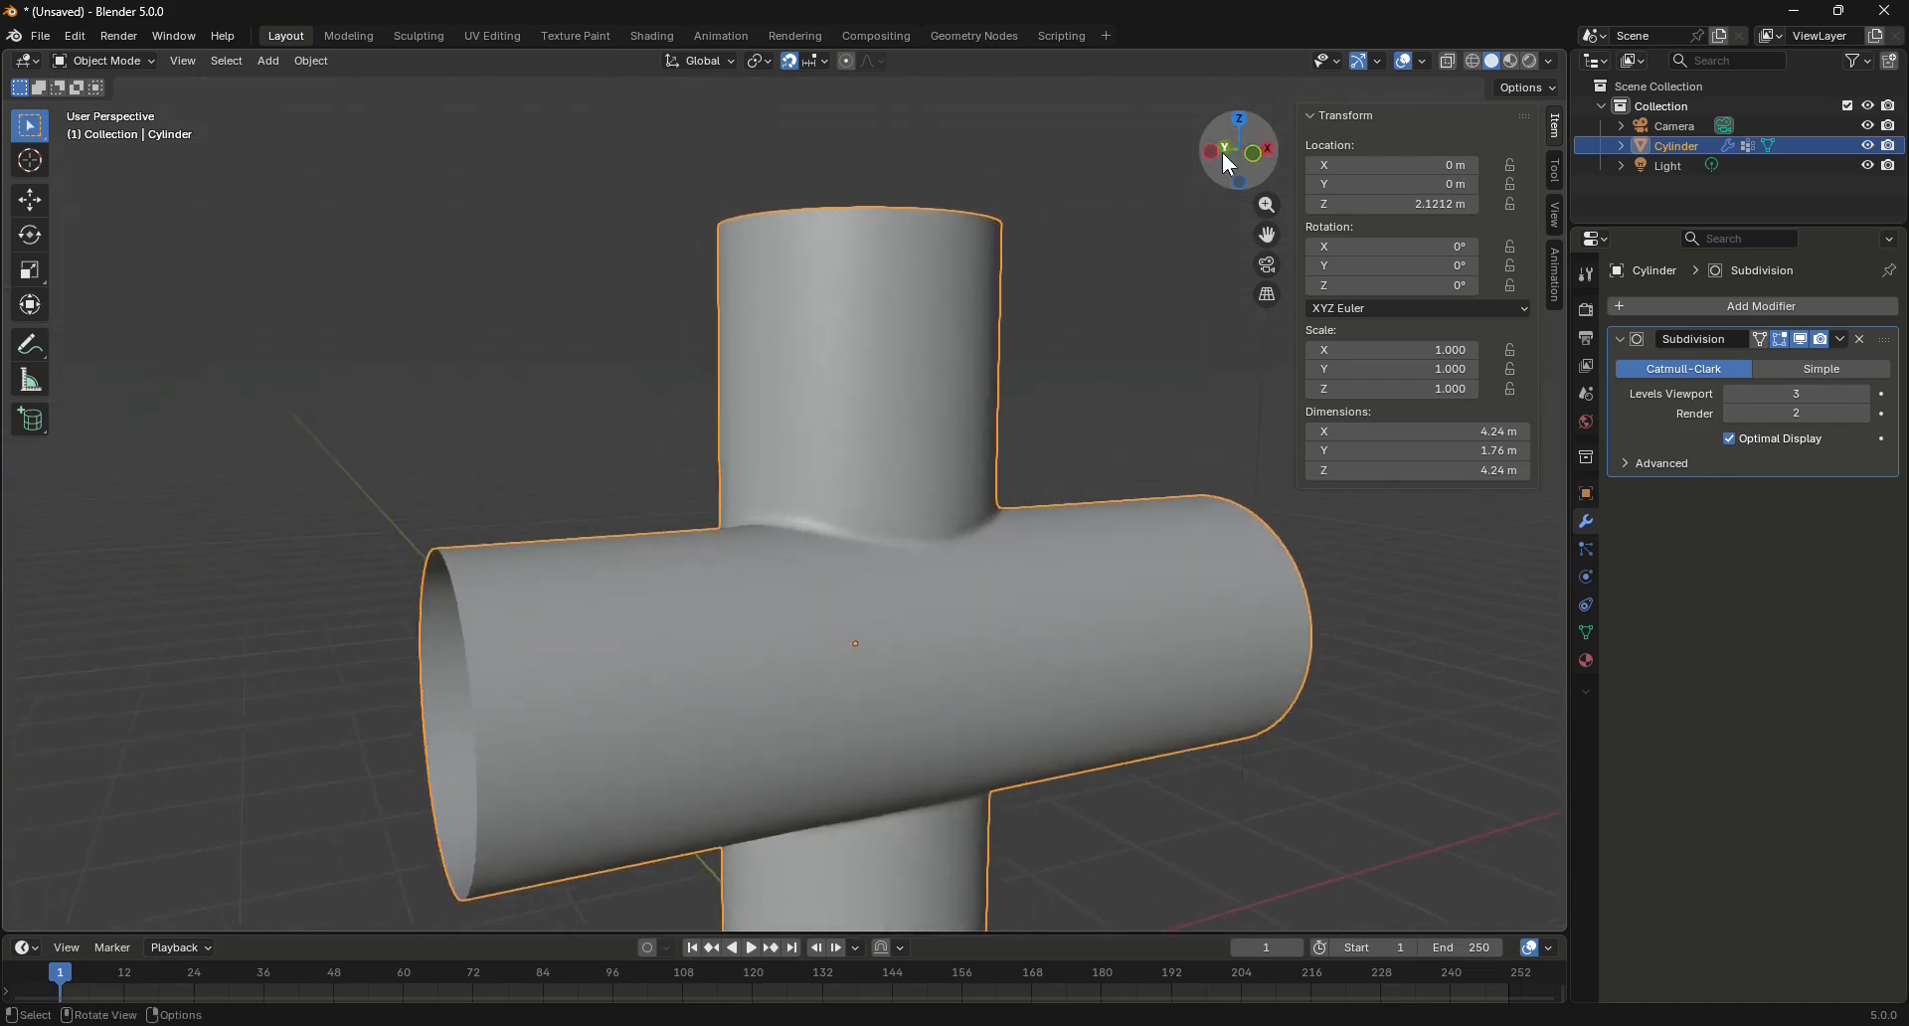
scroll(974, 471, "down", 3)
scroll(1183, 611, "up", 2)
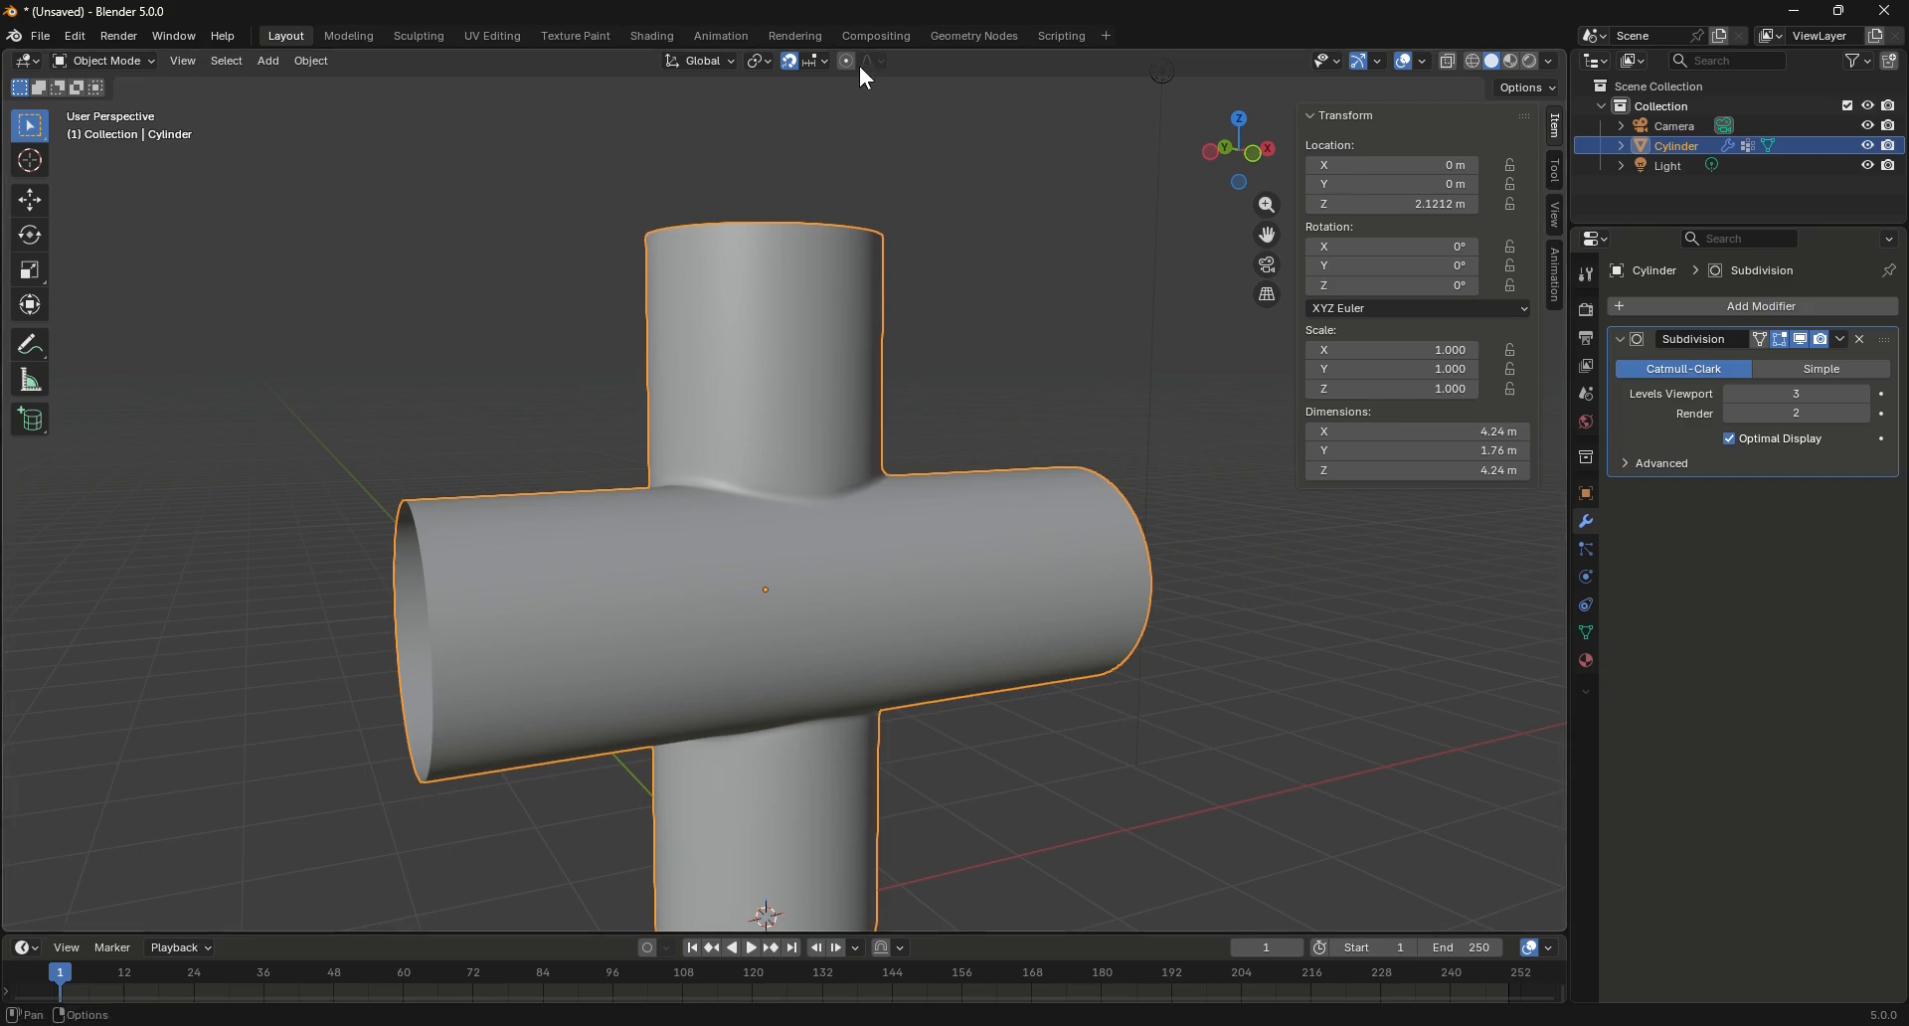
mouse_move(1228, 157)
left_mouse_down()
mouse_move(1114, 278)
mouse_move(955, 349)
mouse_move(170, 298)
mouse_move(1241, 155)
left_mouse_up()
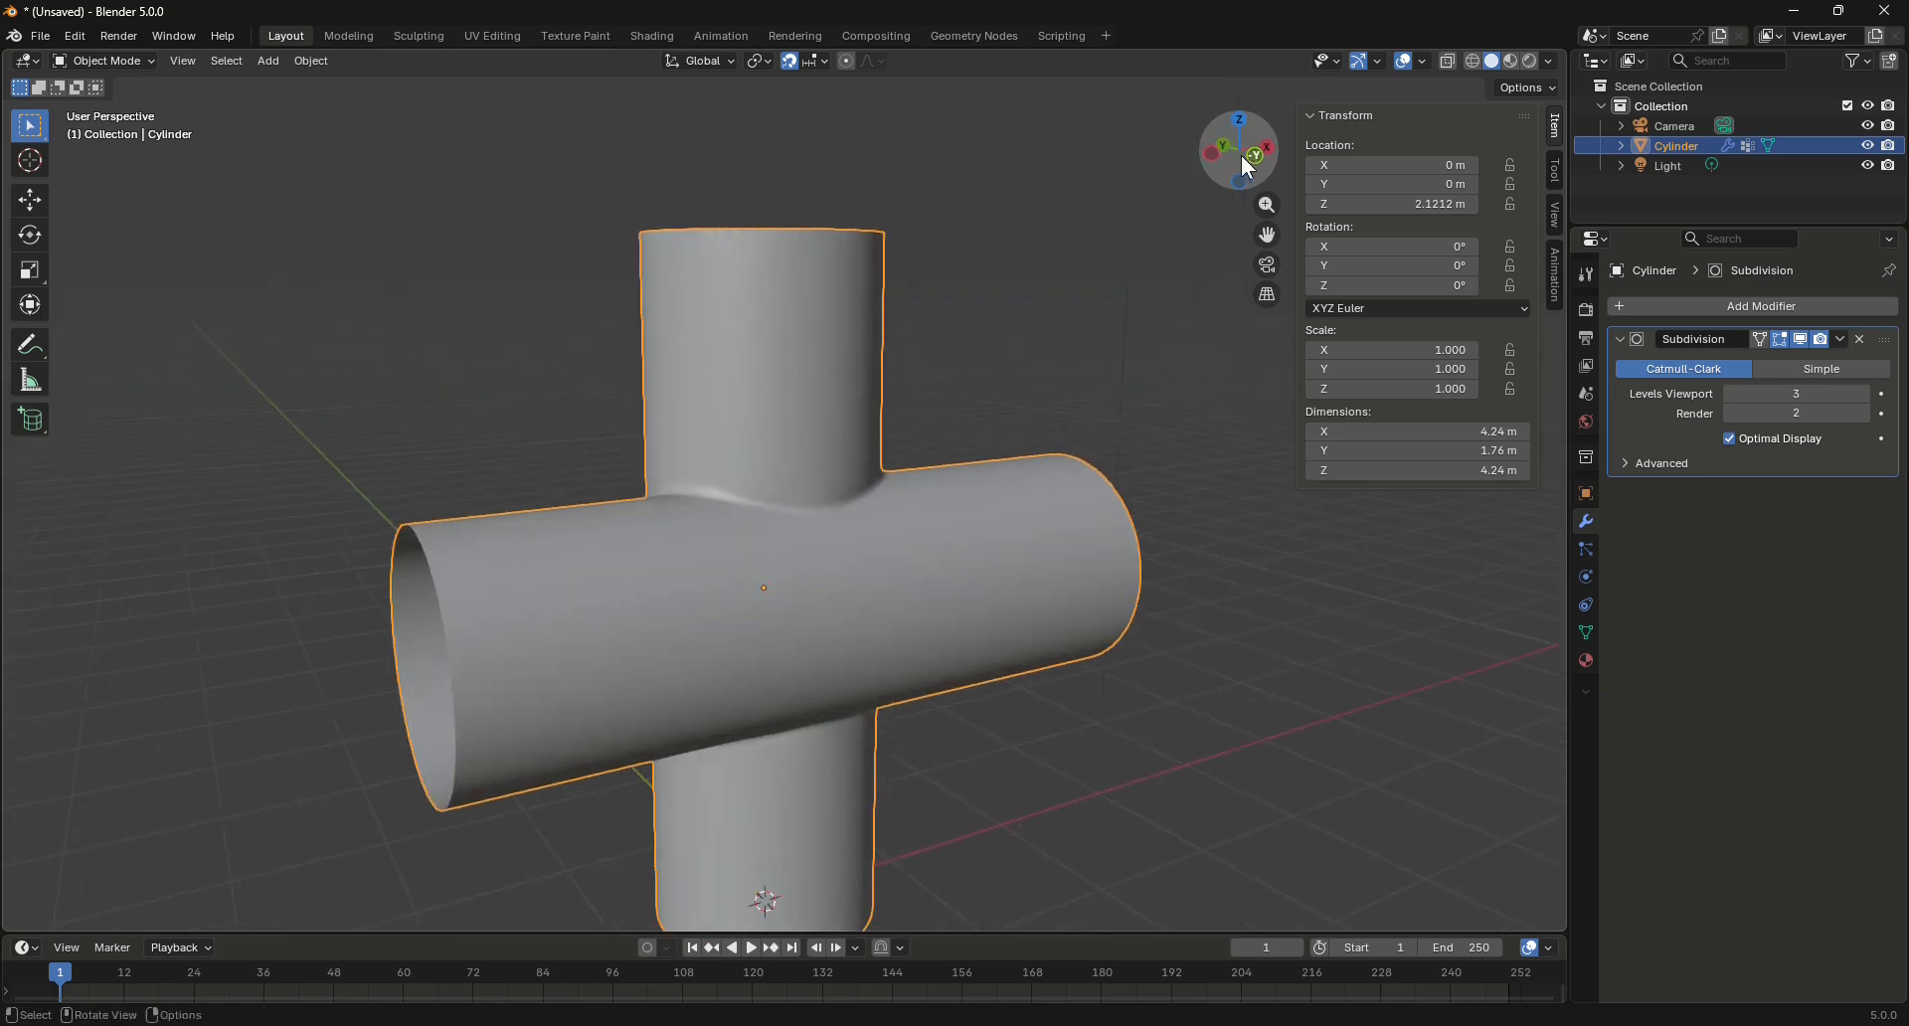
left_click(1550, 62)
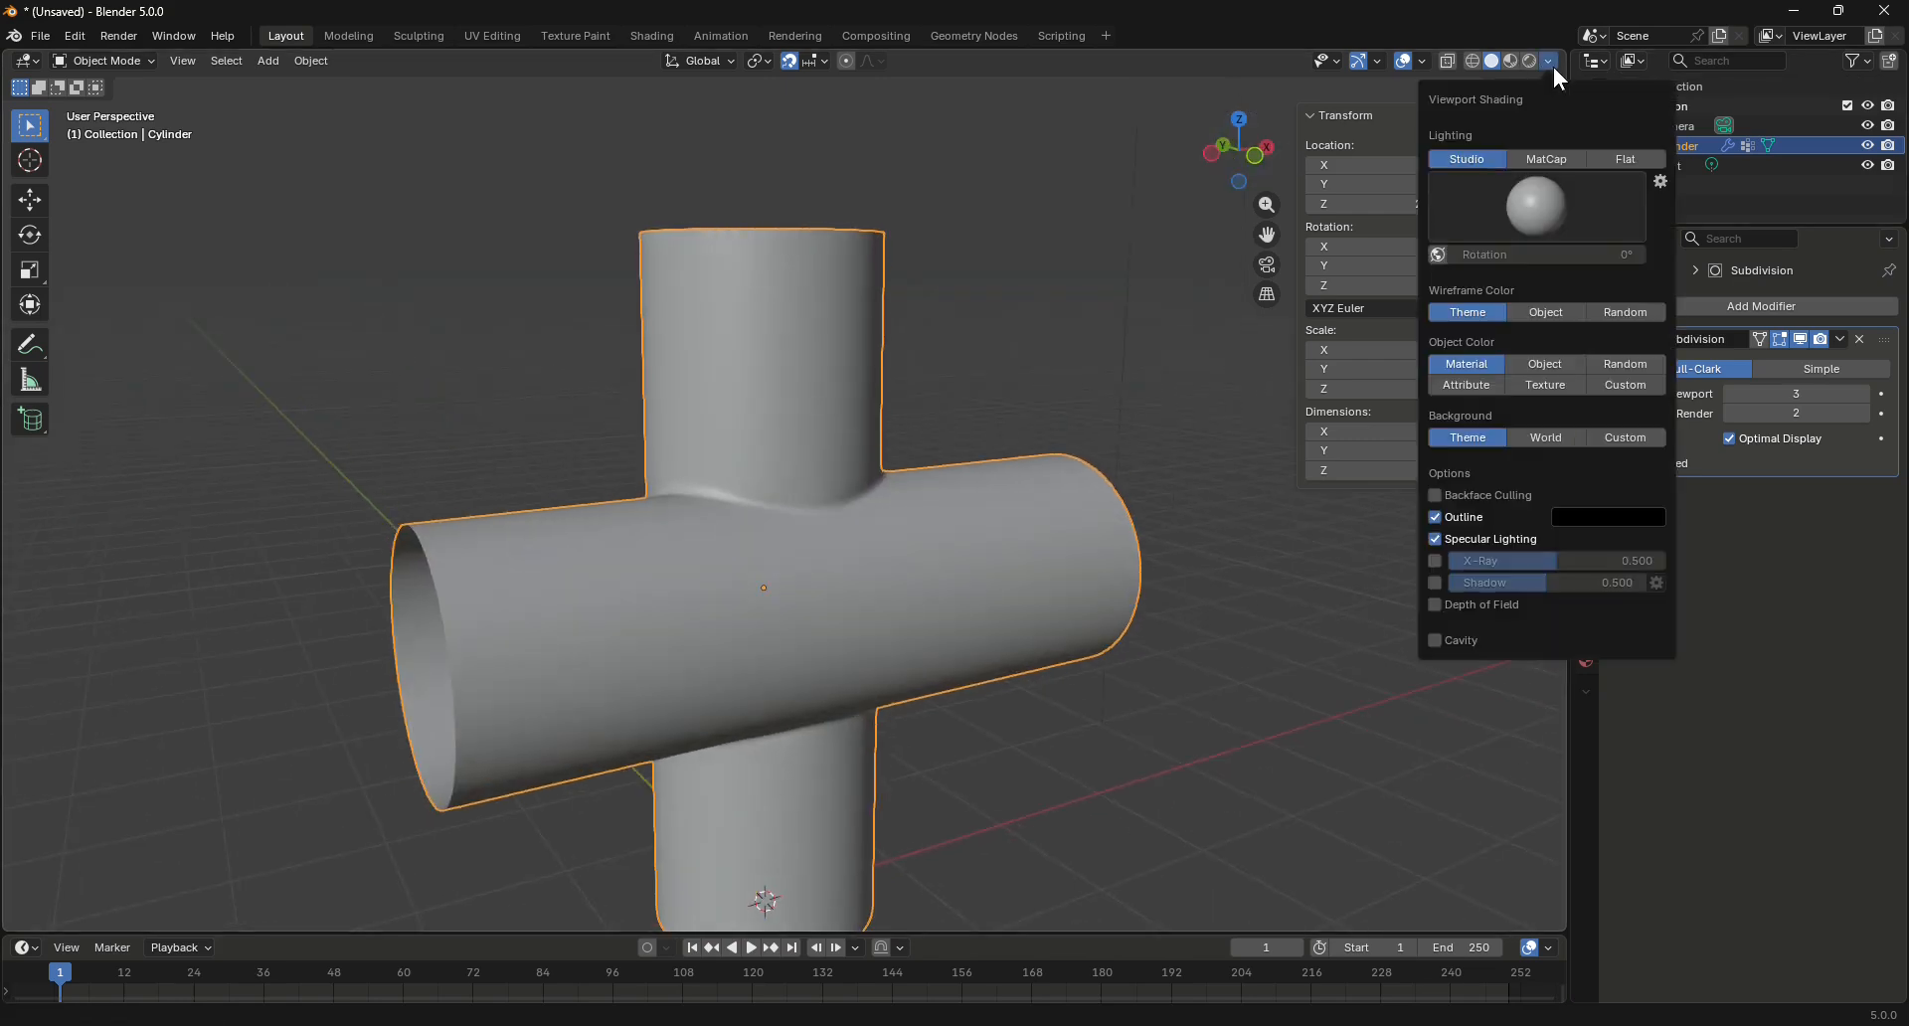
left_click(1539, 215)
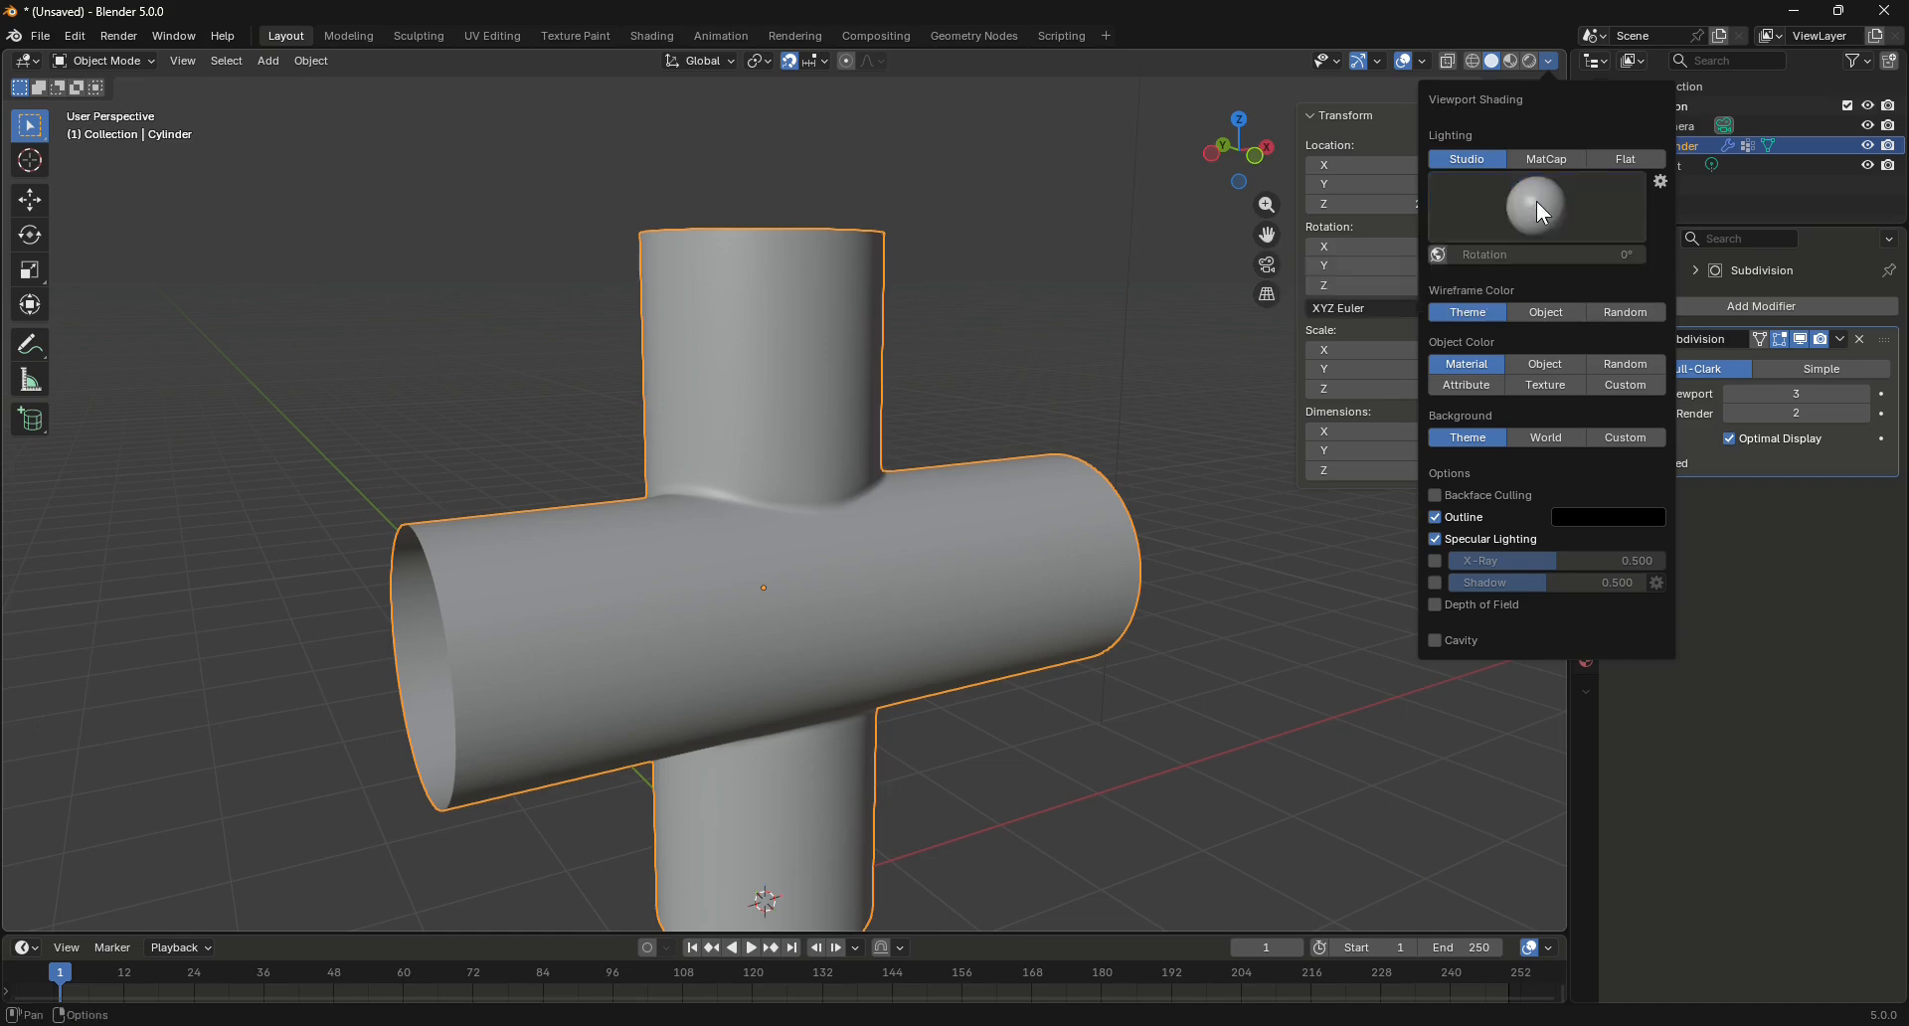
left_click(1554, 157)
left_click(1605, 159)
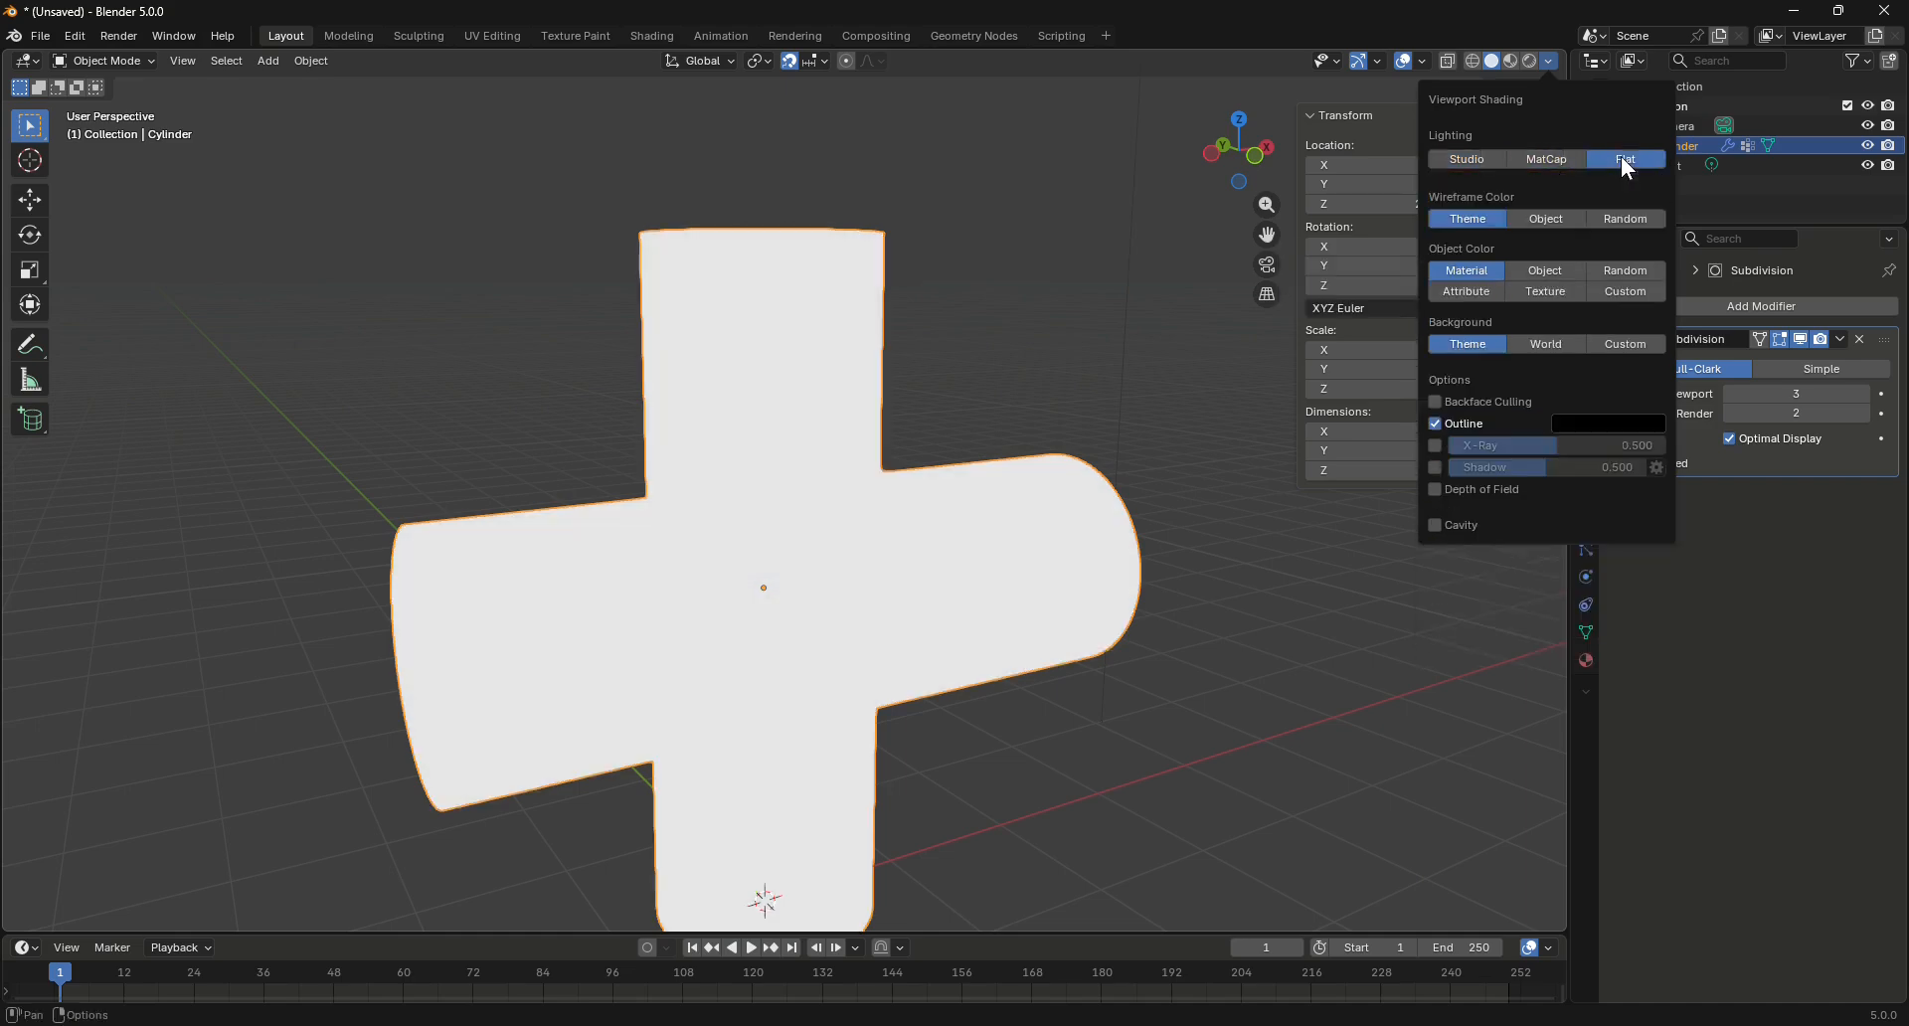
left_click(1576, 159)
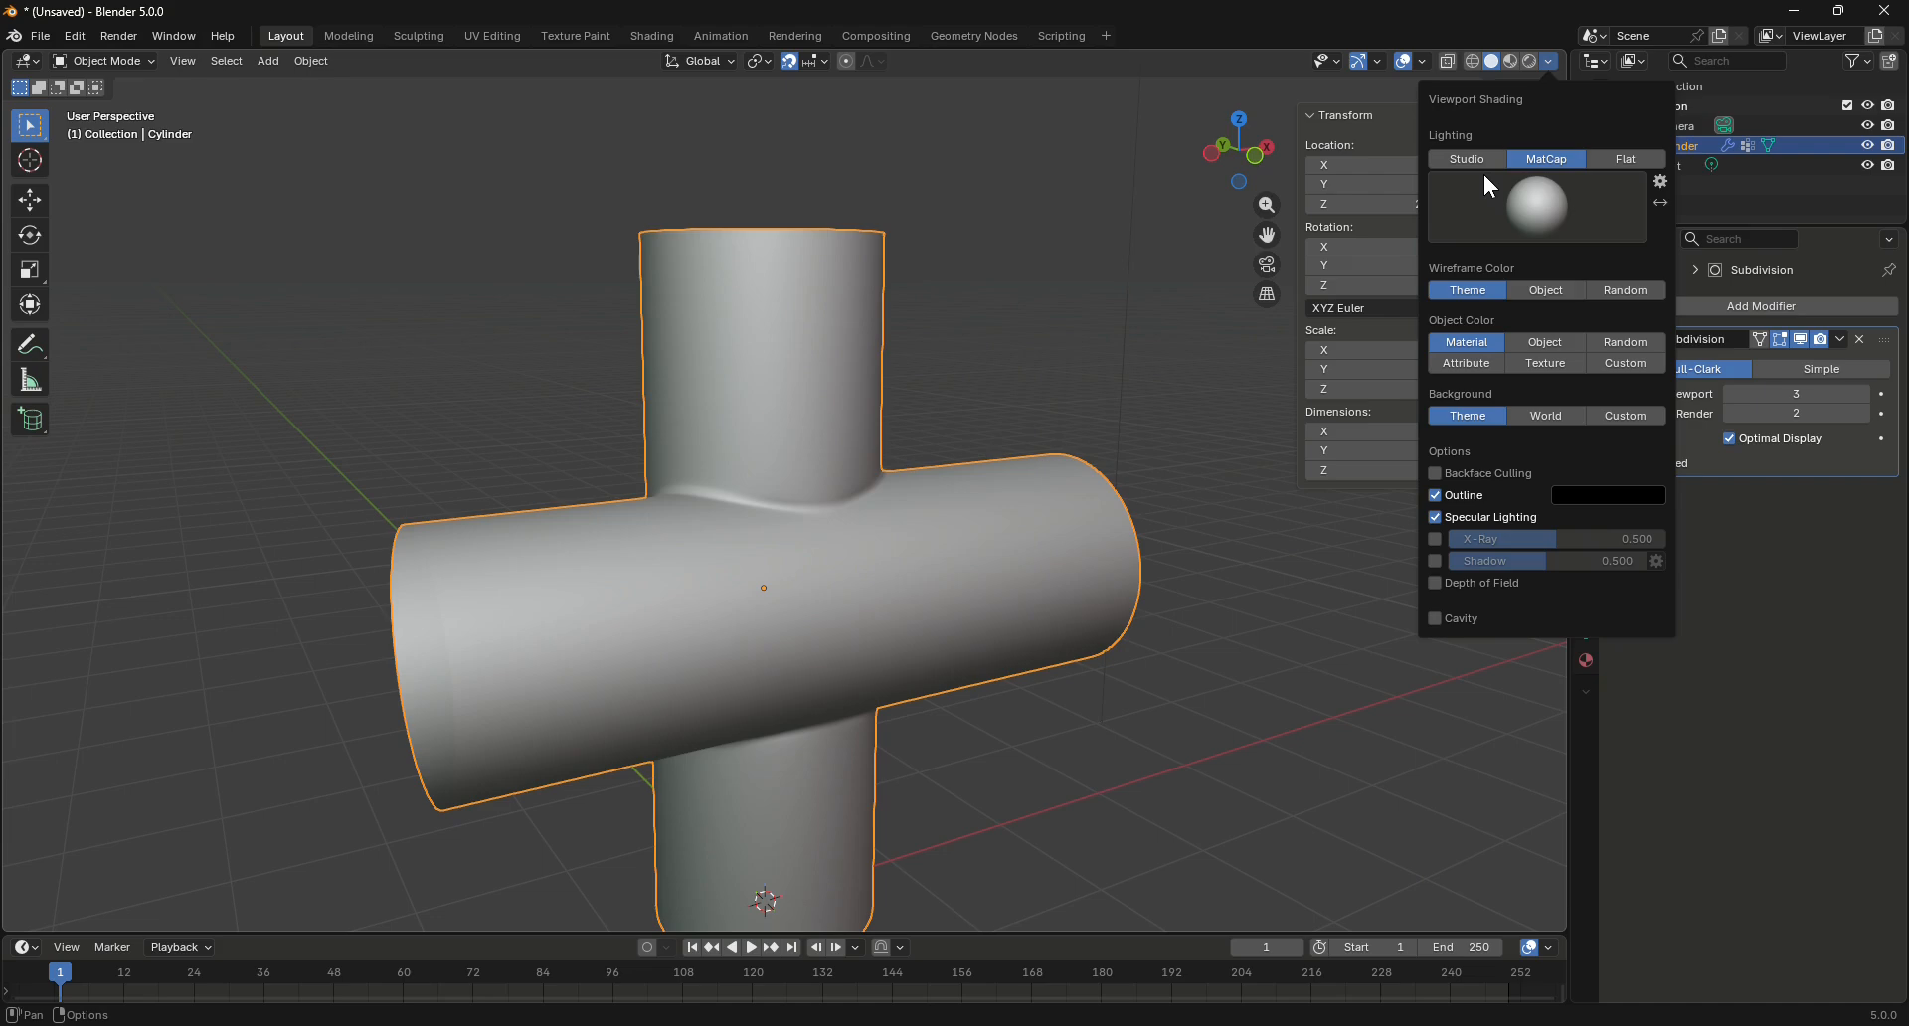
Try the glossy red, striped red and rainbow normal MatCaps on the joined cylinders
left_click(1522, 204)
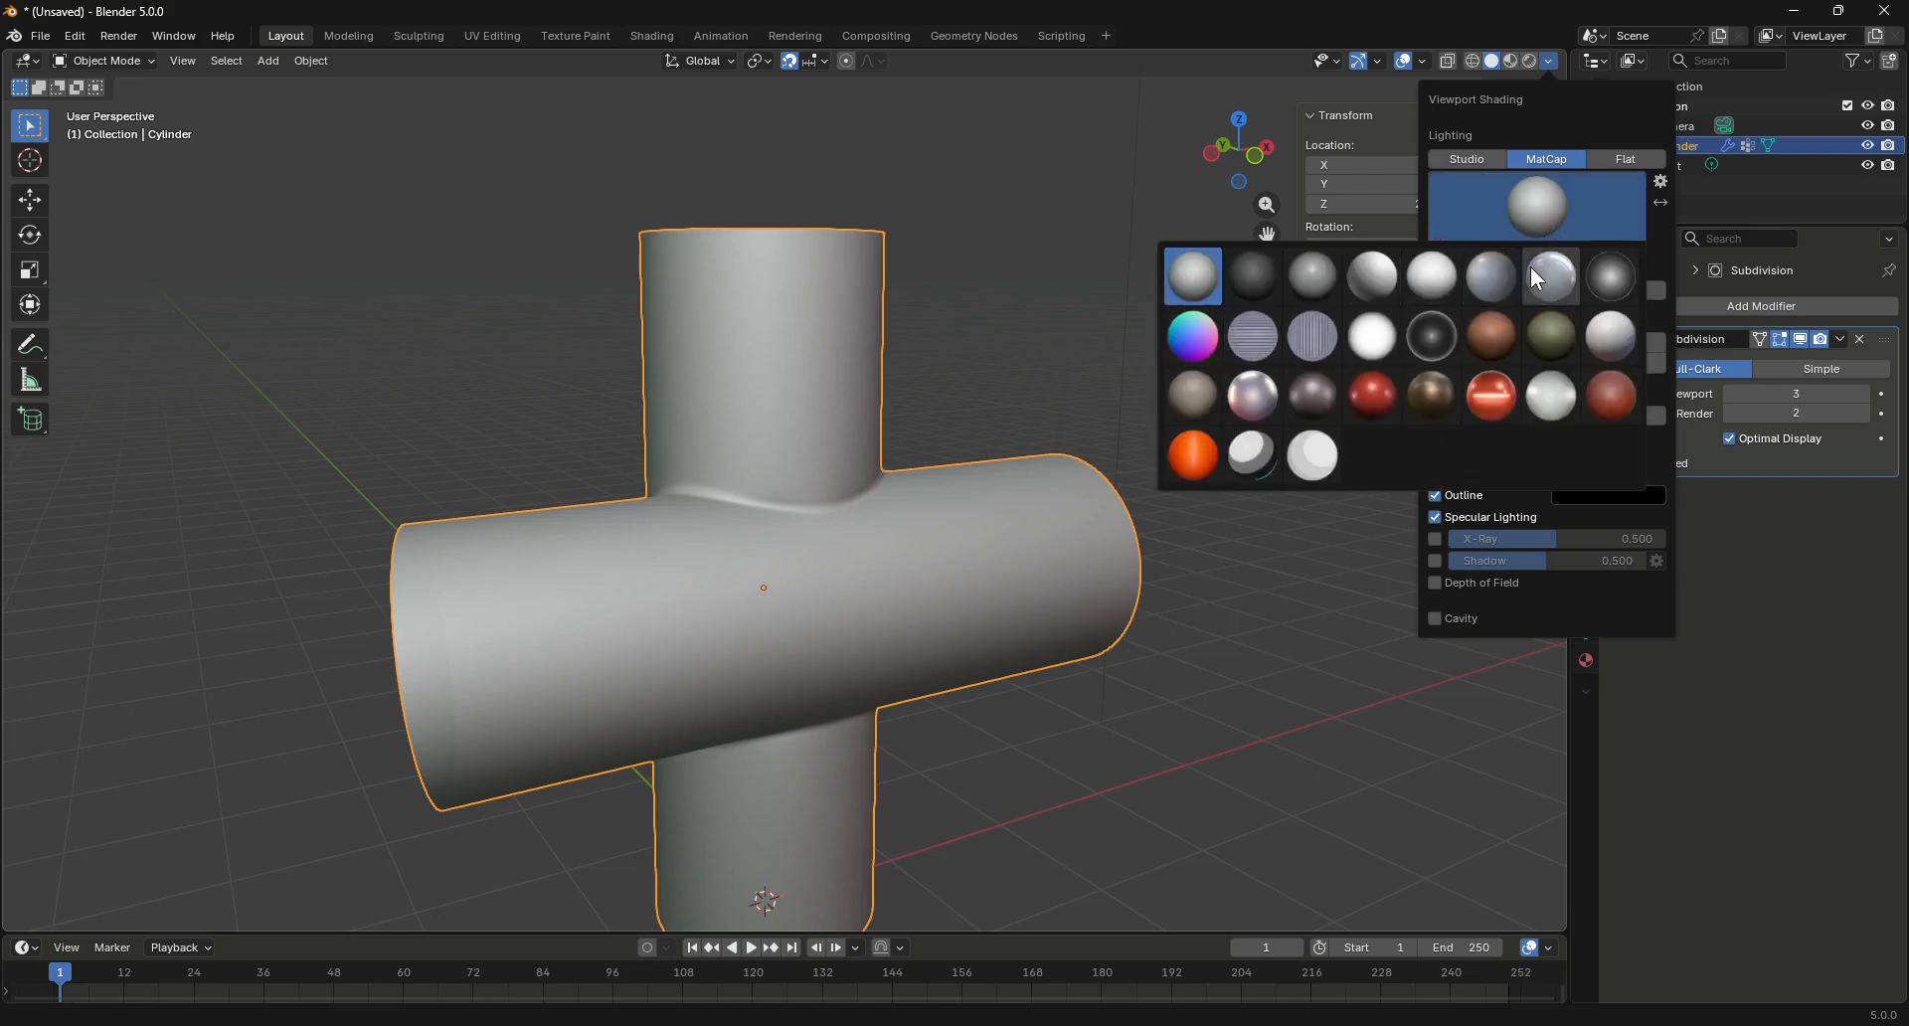
left_click(1370, 414)
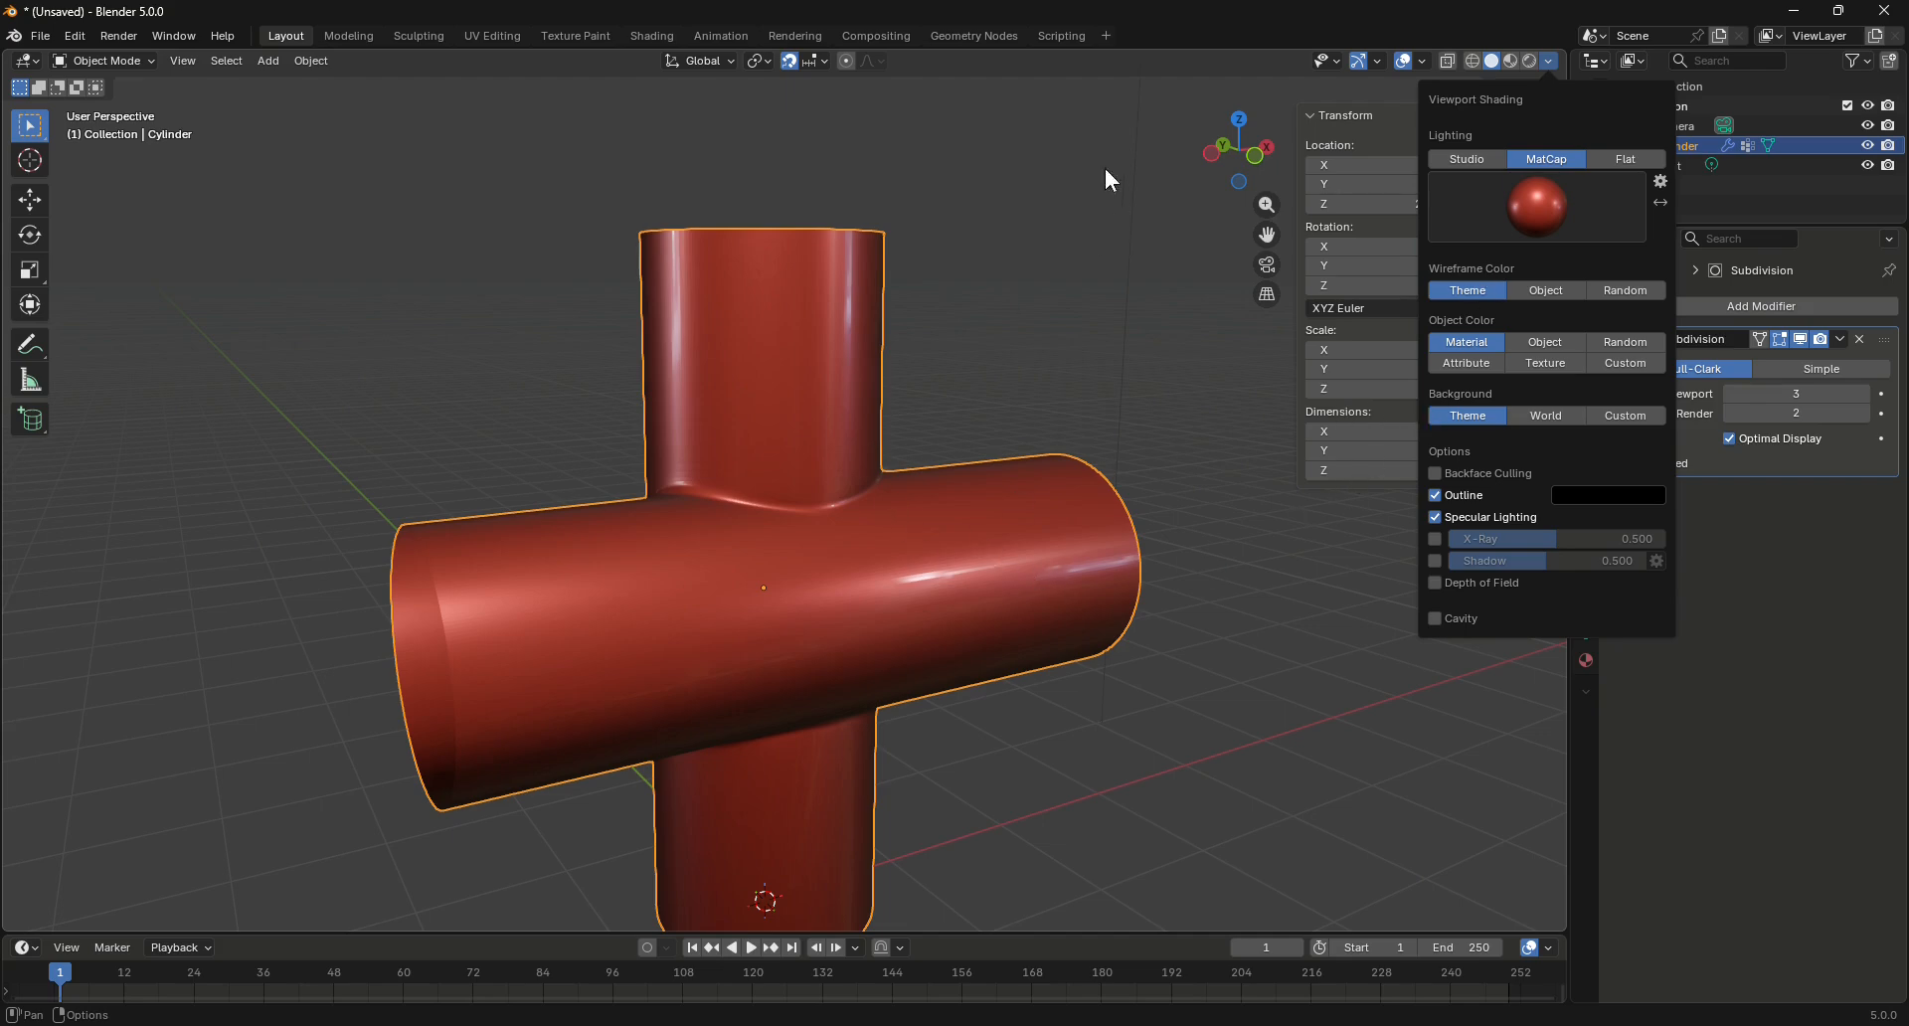
mouse_move(1238, 151)
left_mouse_down()
mouse_move(1472, 156)
mouse_move(1034, 179)
mouse_move(985, 152)
left_mouse_up()
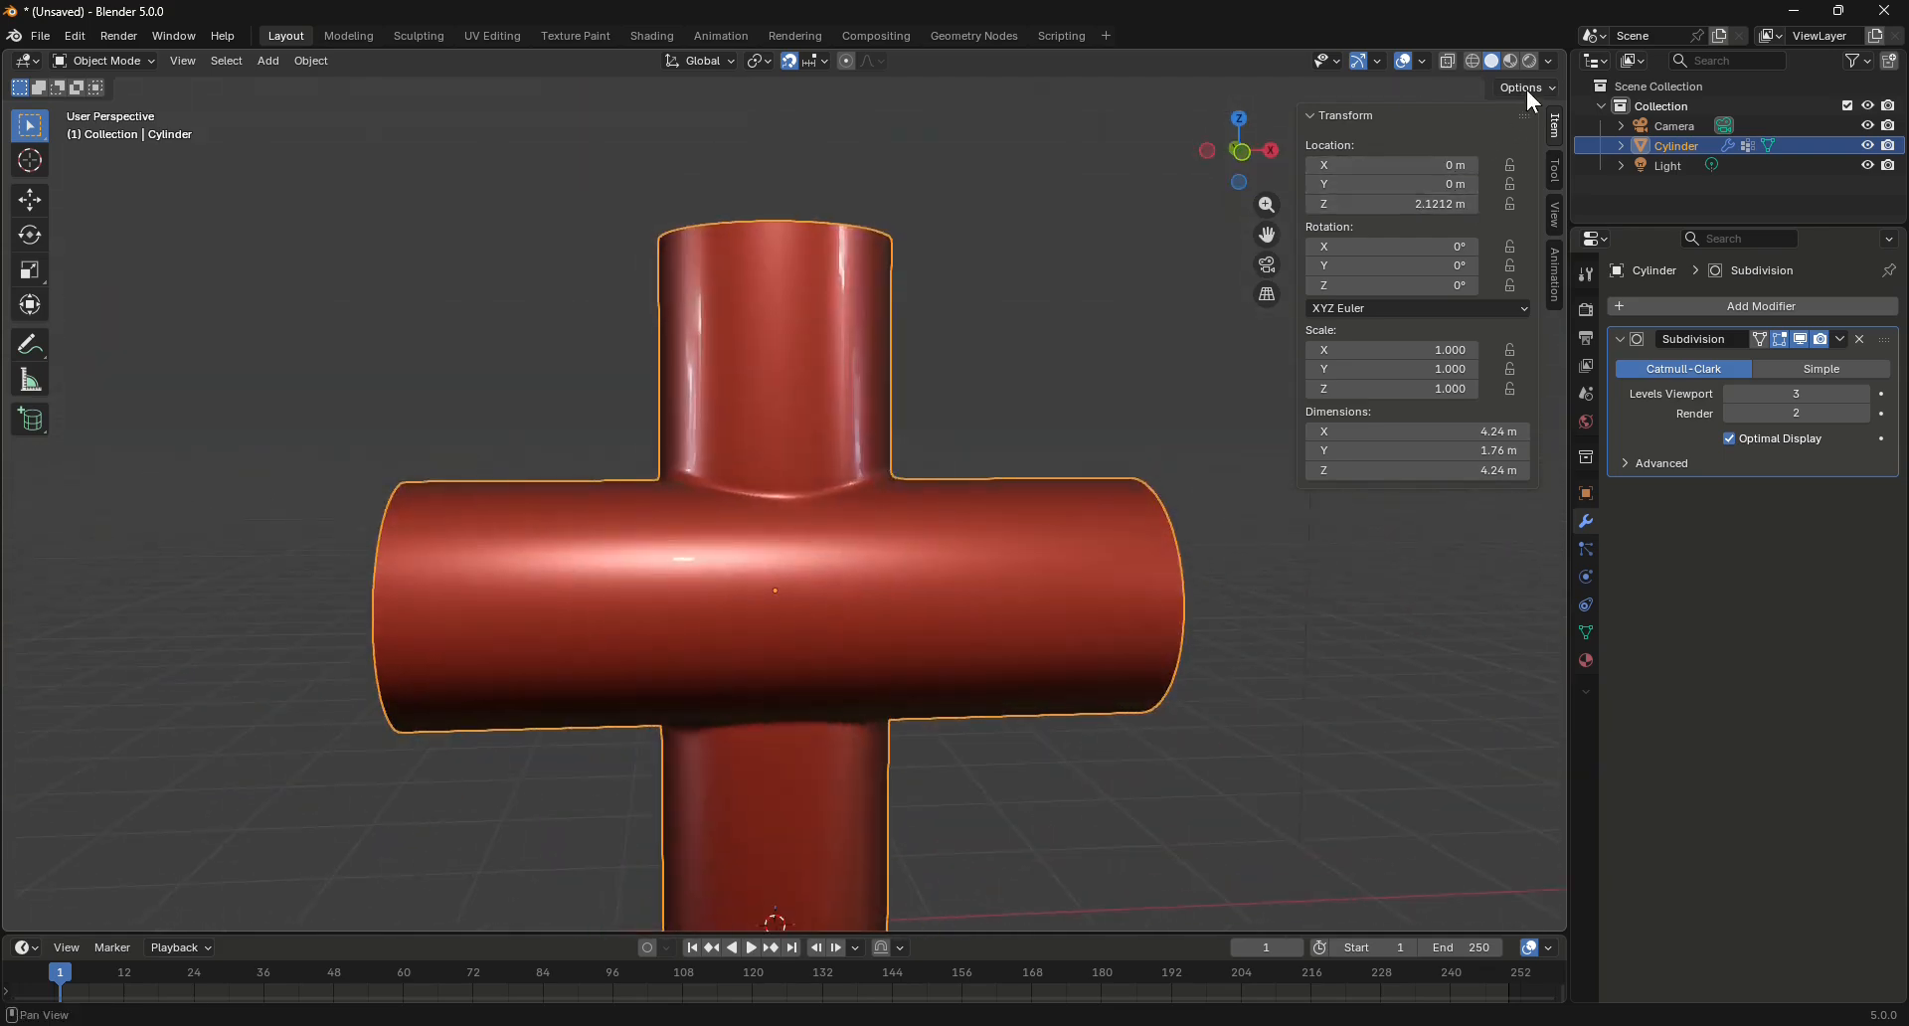
left_click(1548, 62)
left_click(1547, 213)
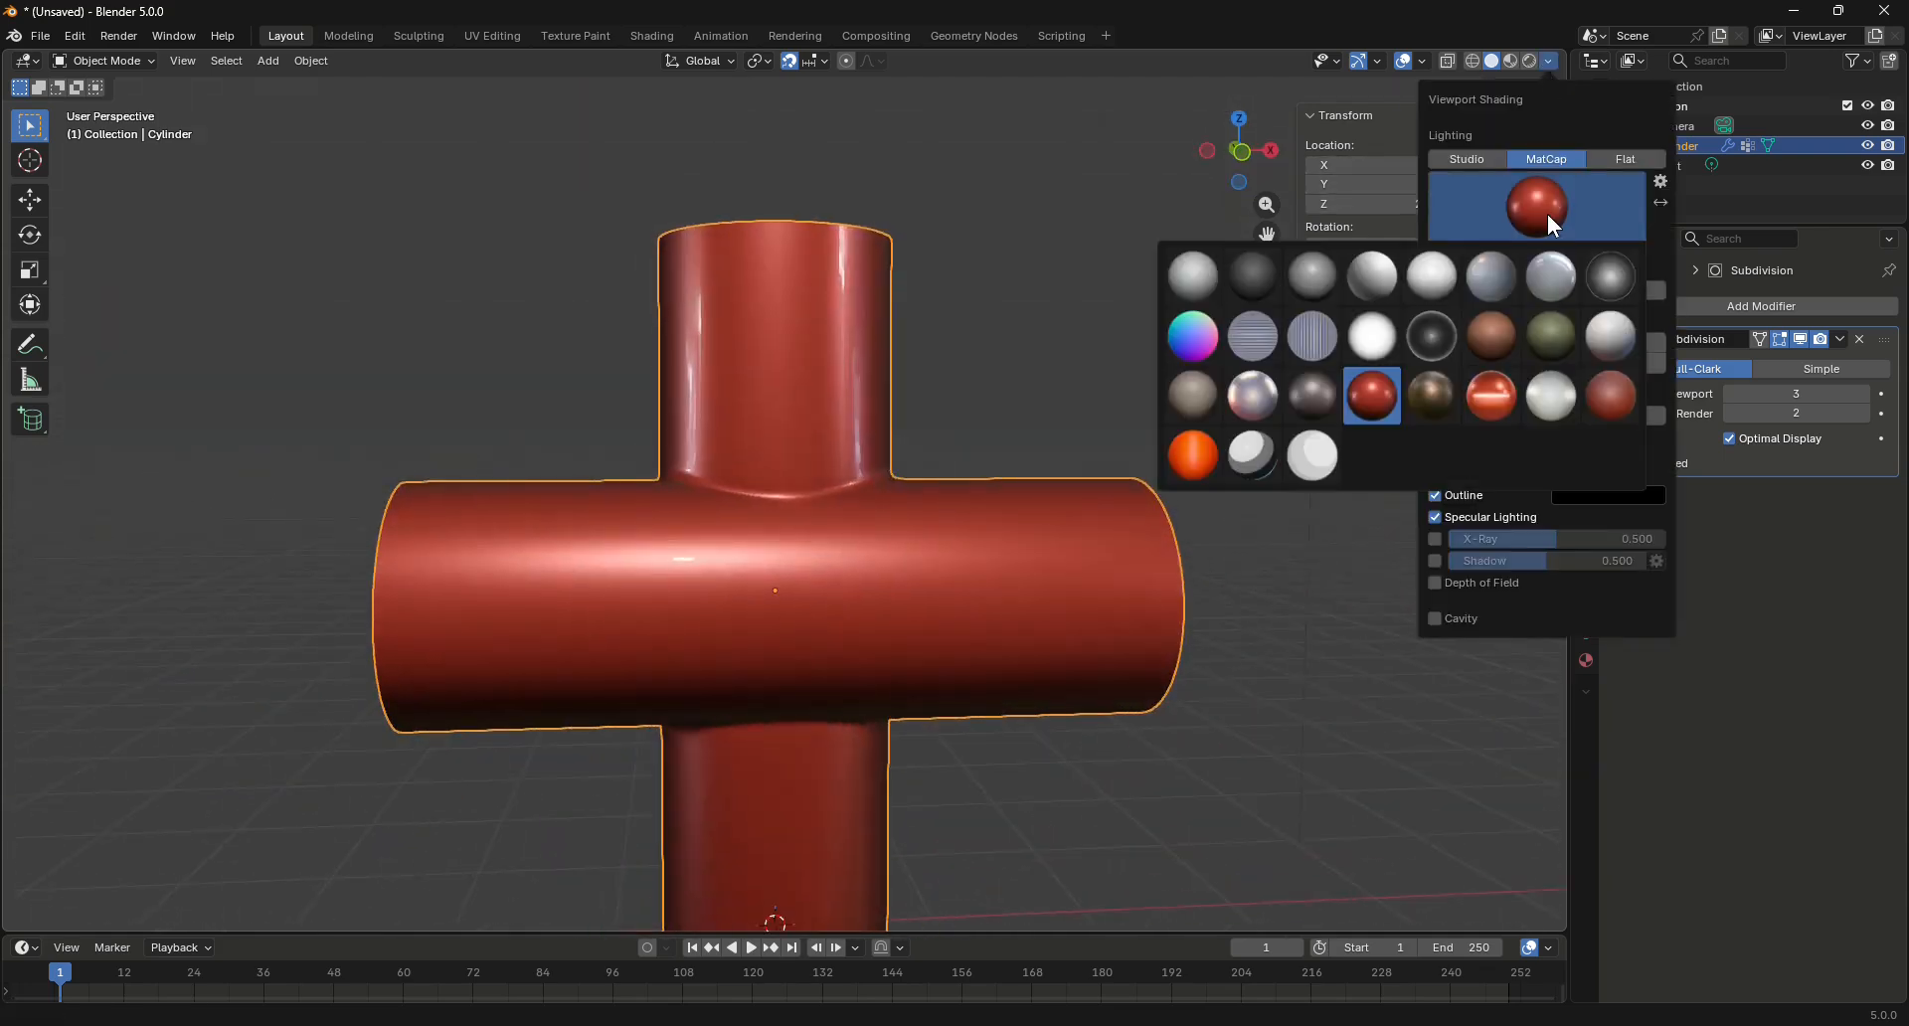
left_click(1488, 416)
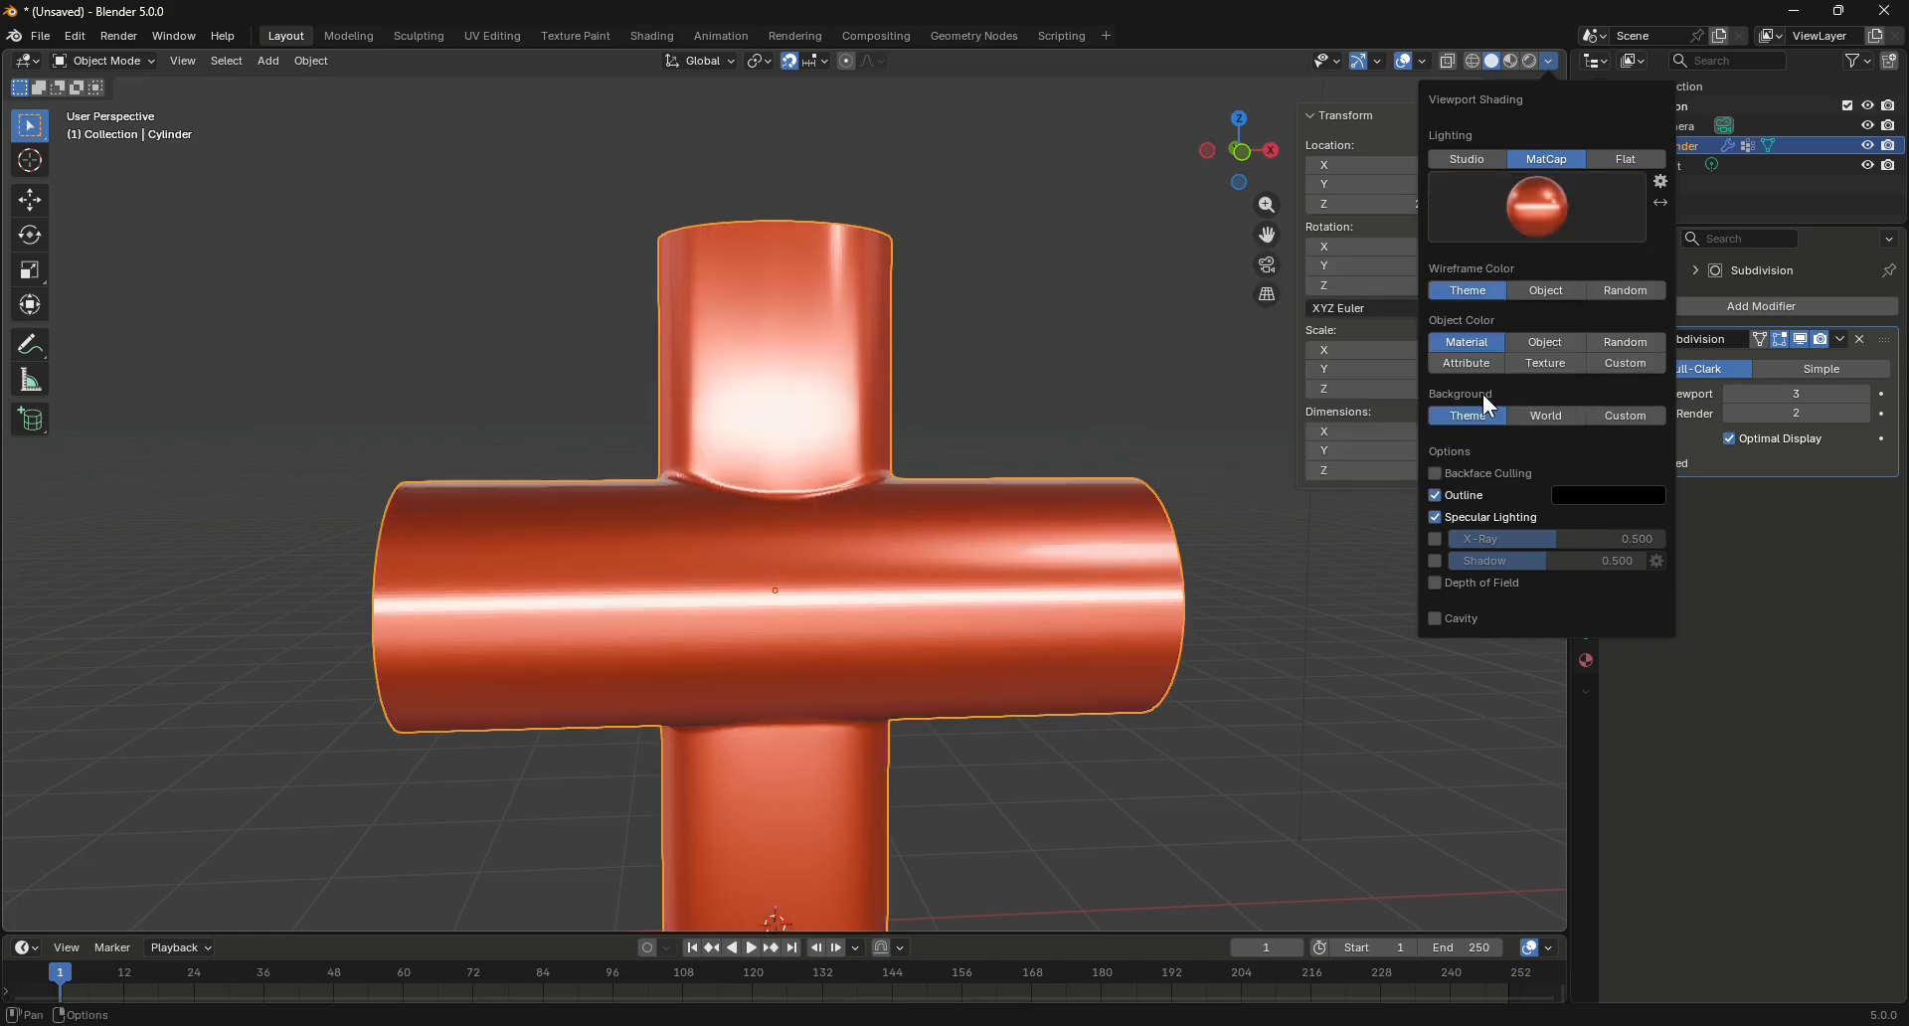
left_click(1543, 217)
left_click(1189, 337)
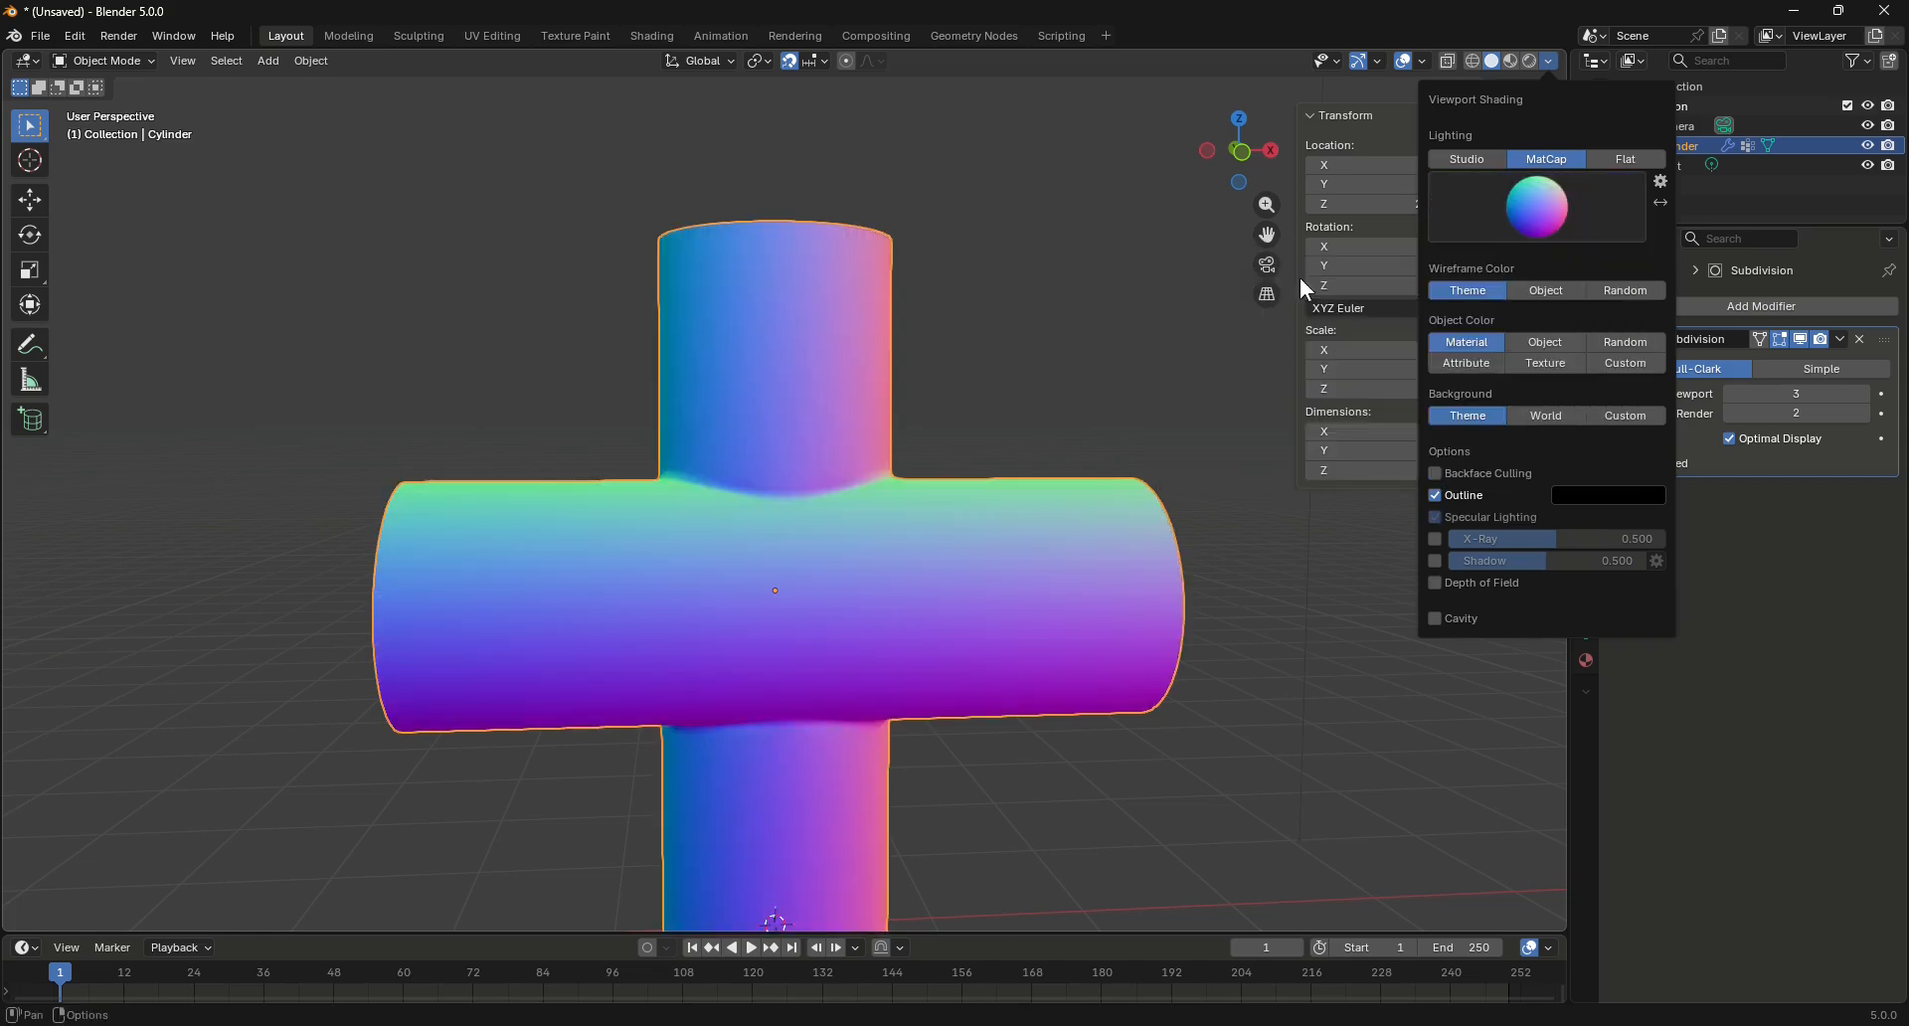
Apply the shiny light grey-blue metallic MatCap and inspect the junction's reflections from several sides
left_click(1543, 221)
left_click(1553, 282)
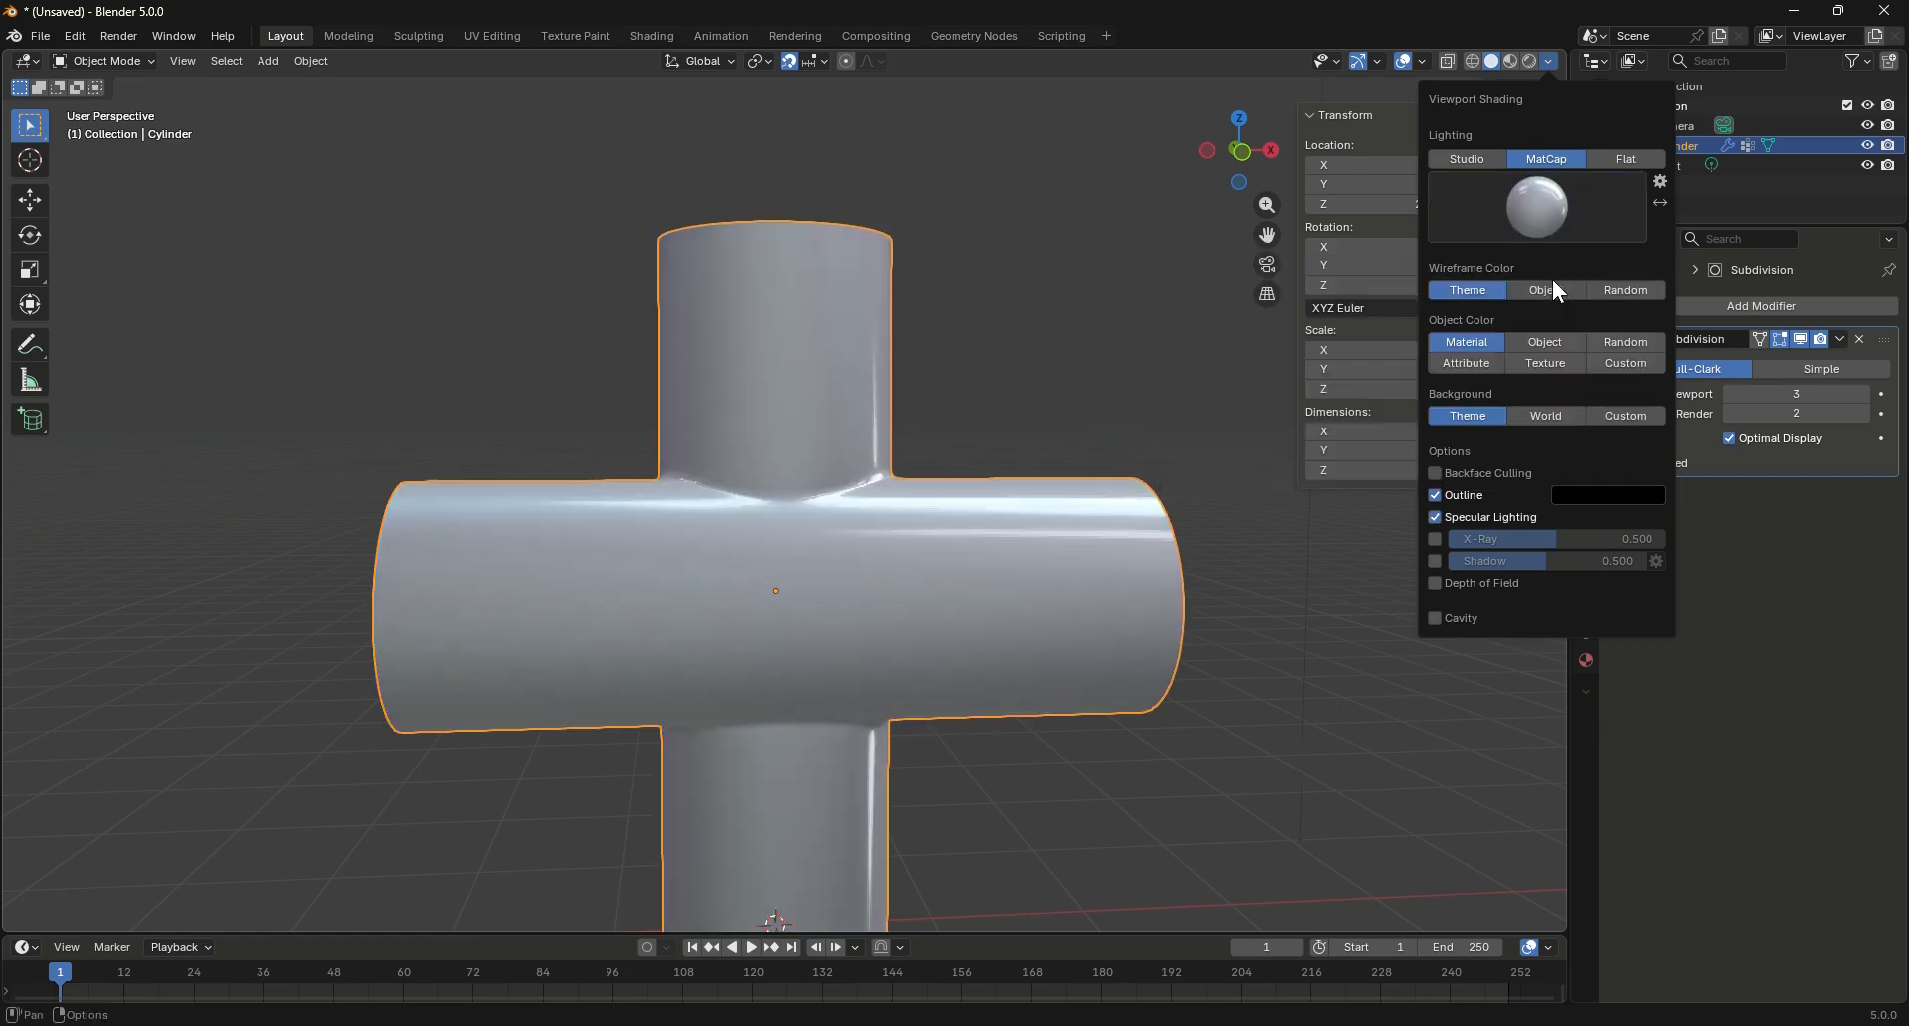
mouse_move(1252, 155)
left_mouse_down()
mouse_move(1267, 229)
mouse_move(1265, 60)
mouse_move(1250, 147)
left_mouse_up()
scroll(885, 499, "down", 4)
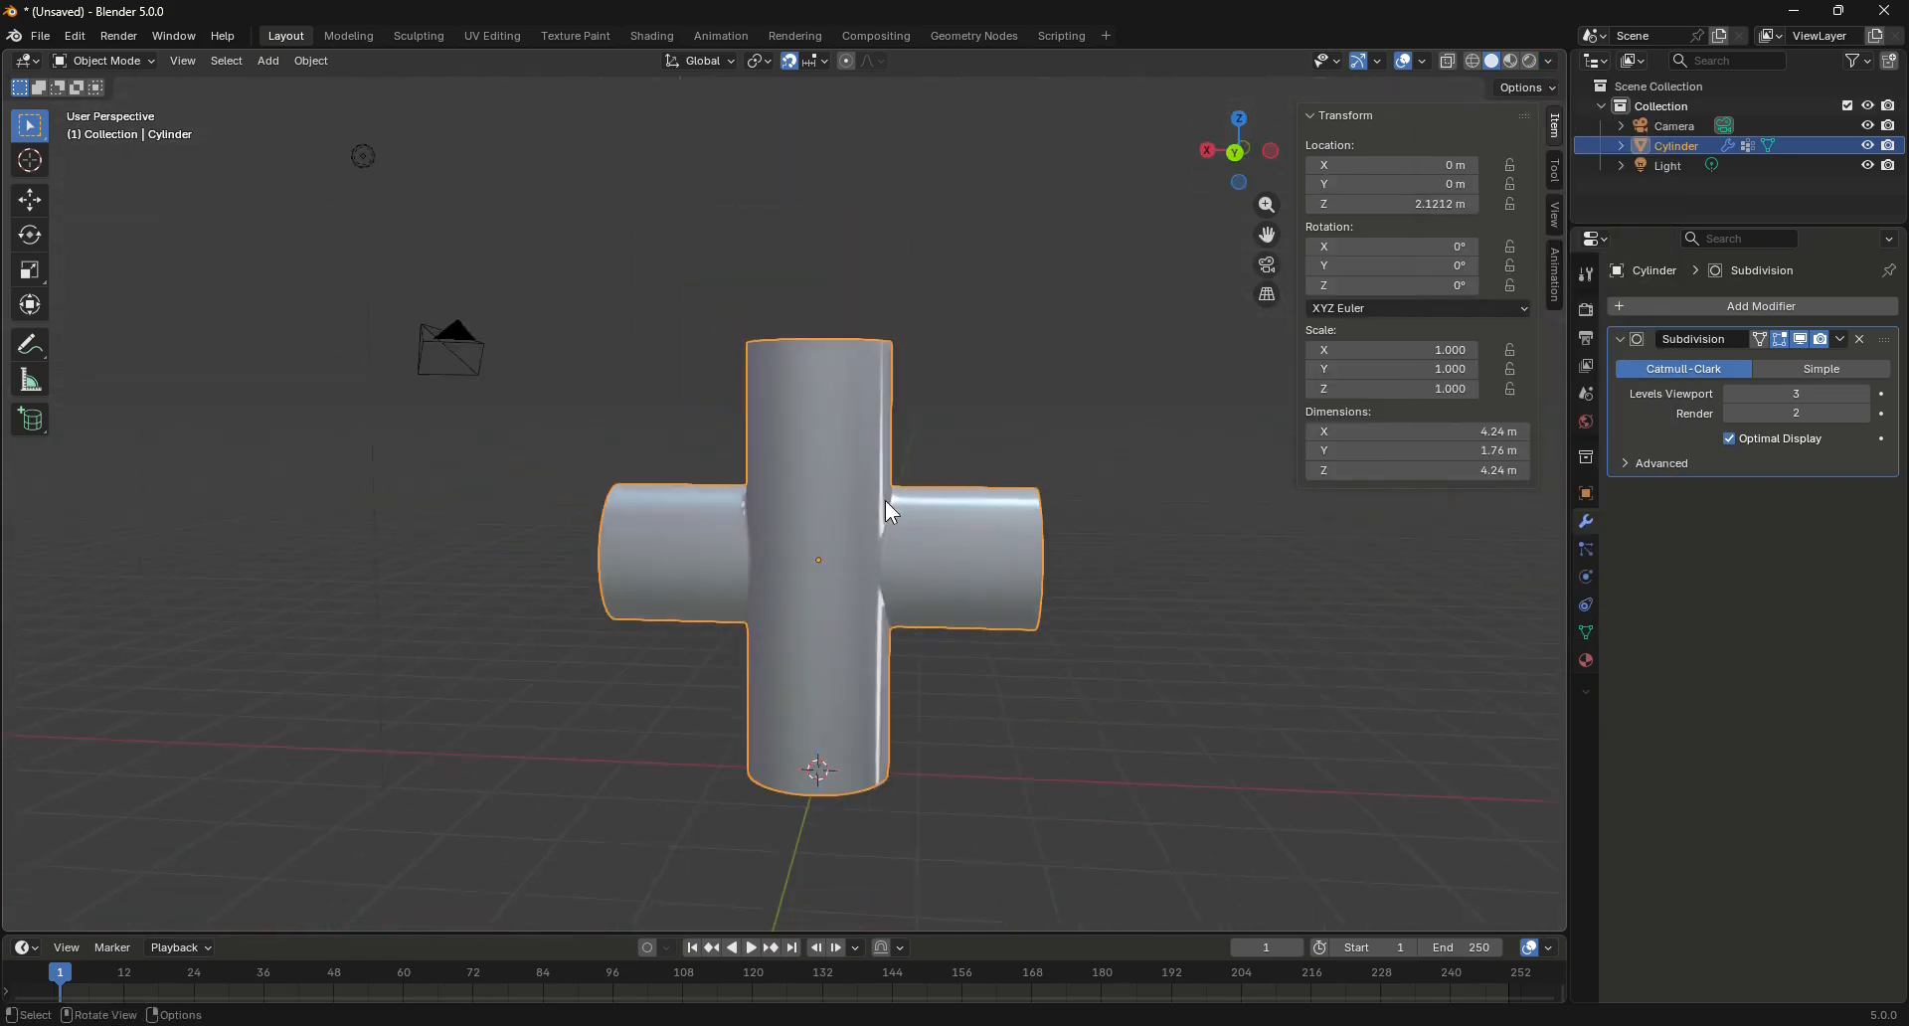
middle_click_drag(1148, 339, 1250, 290)
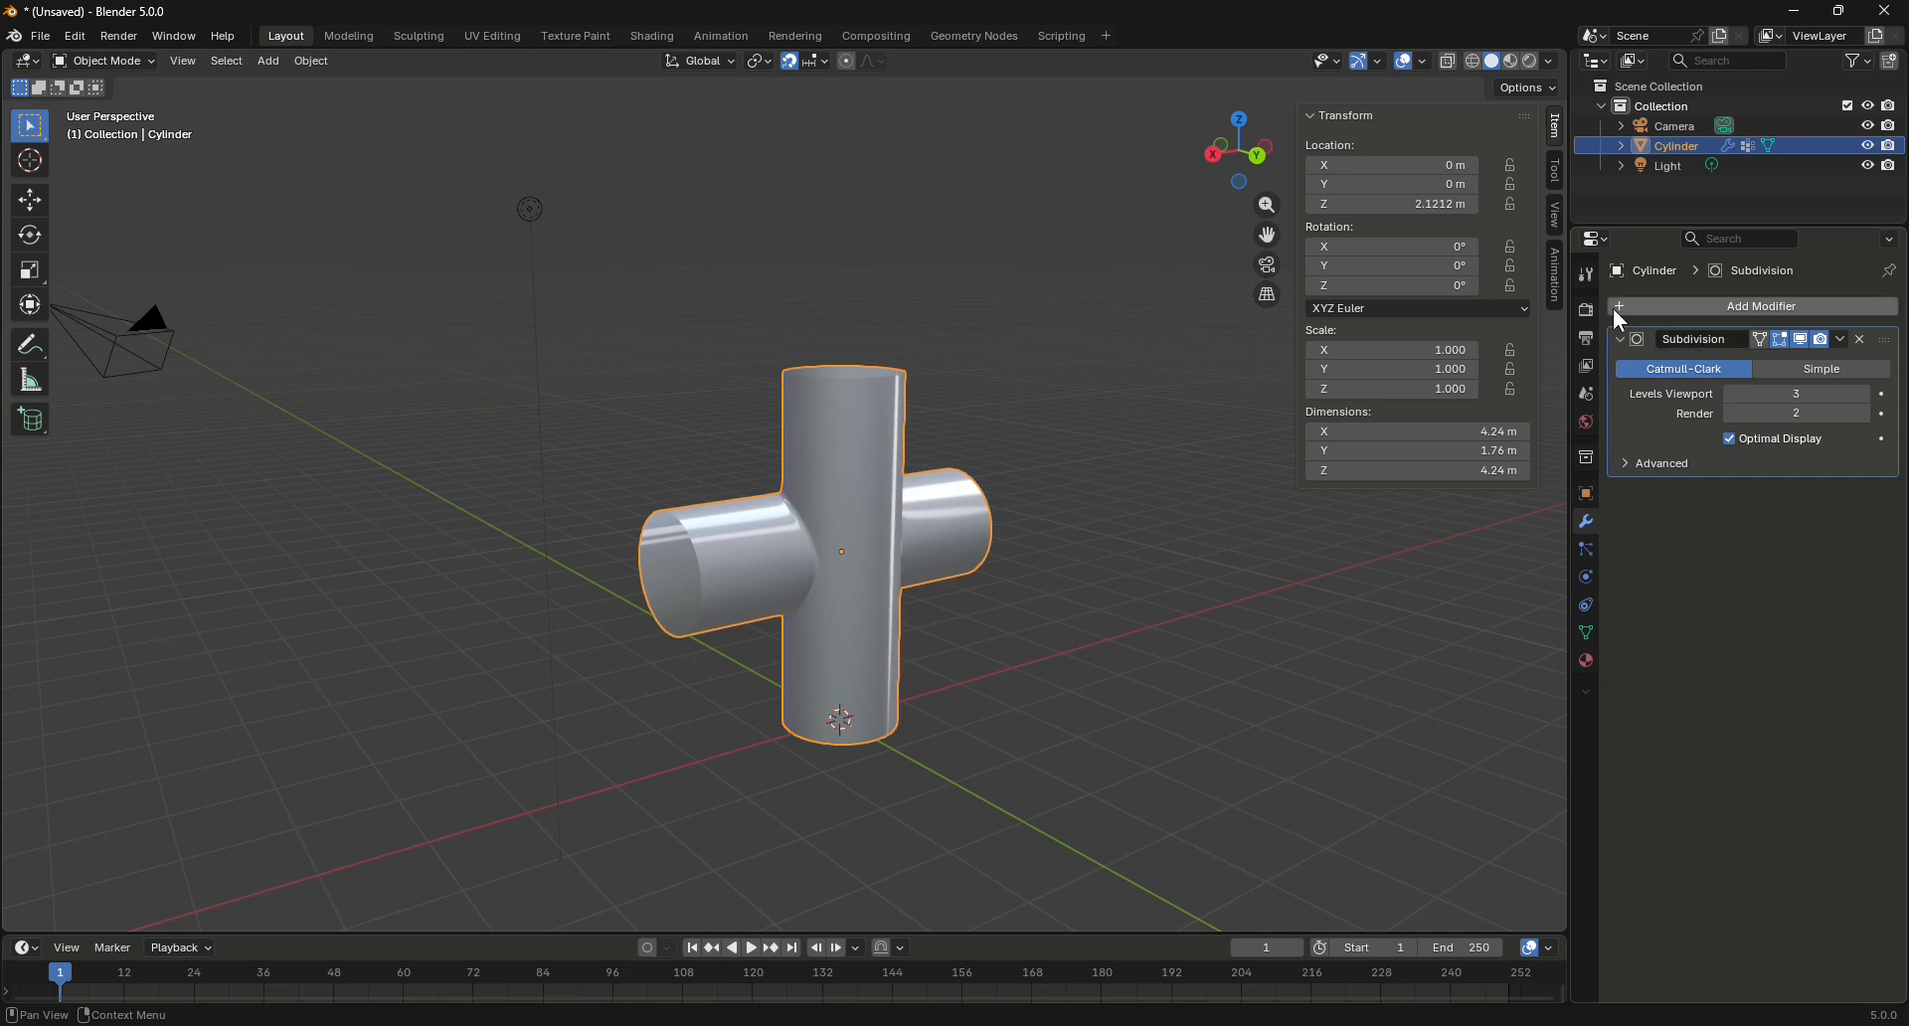
left_click_drag(1233, 169, 718, 286)
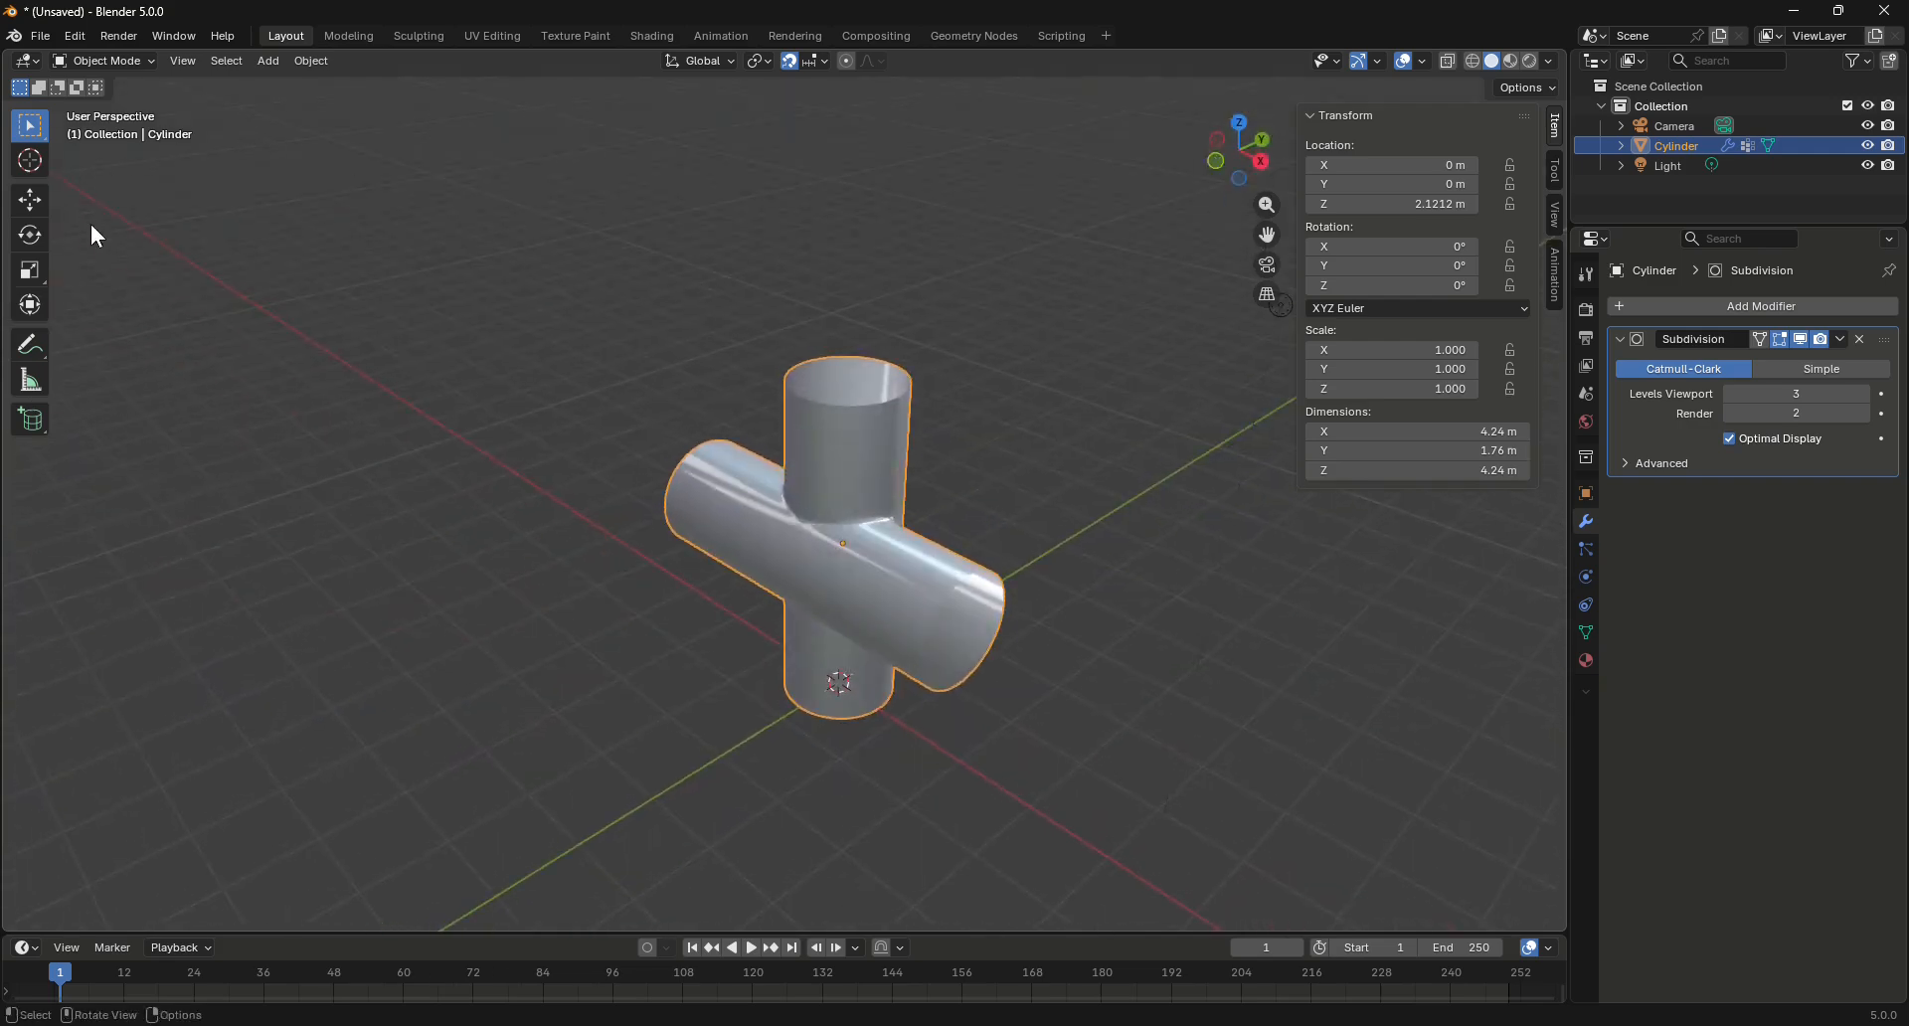
Examine the loop cuts around the junction from the side in Edit Mode, and return to Object Mode
left_click(83, 58)
left_click(94, 104)
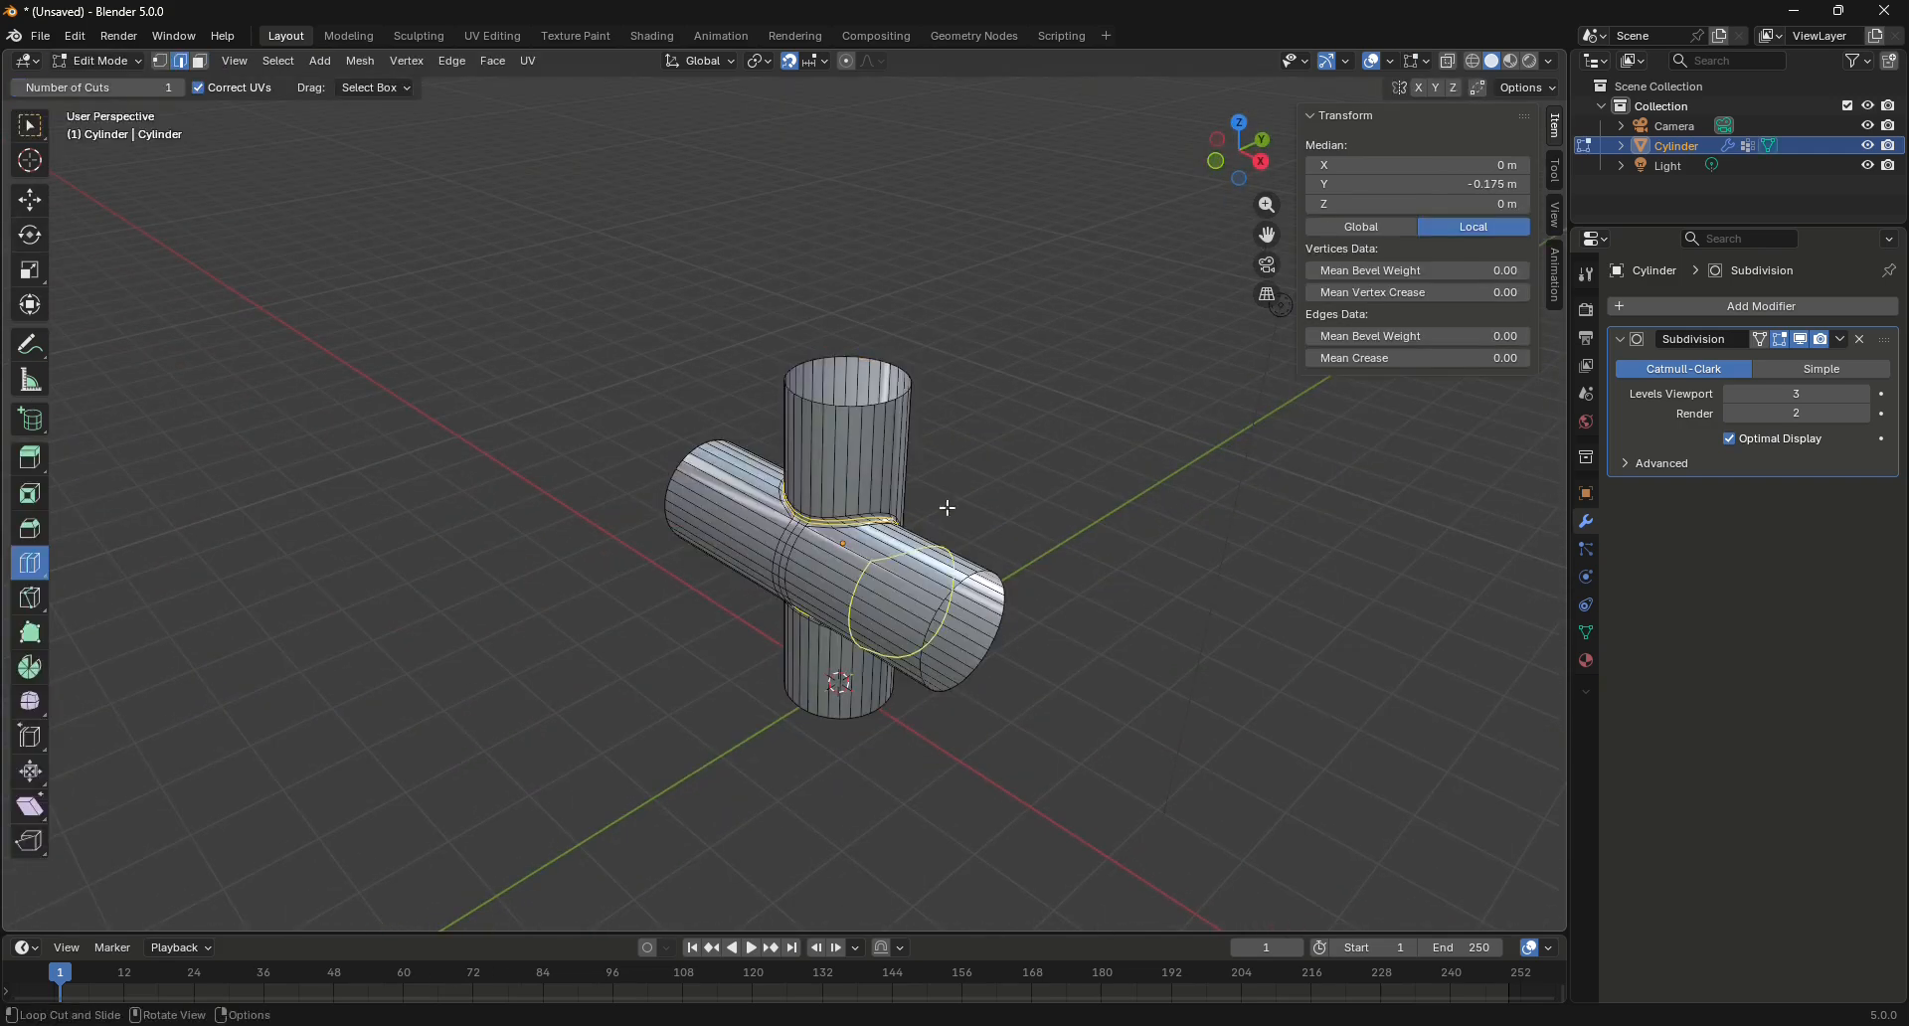
left_click_drag(1236, 158, 892, 687)
left_click_drag(1236, 153, 1262, 485)
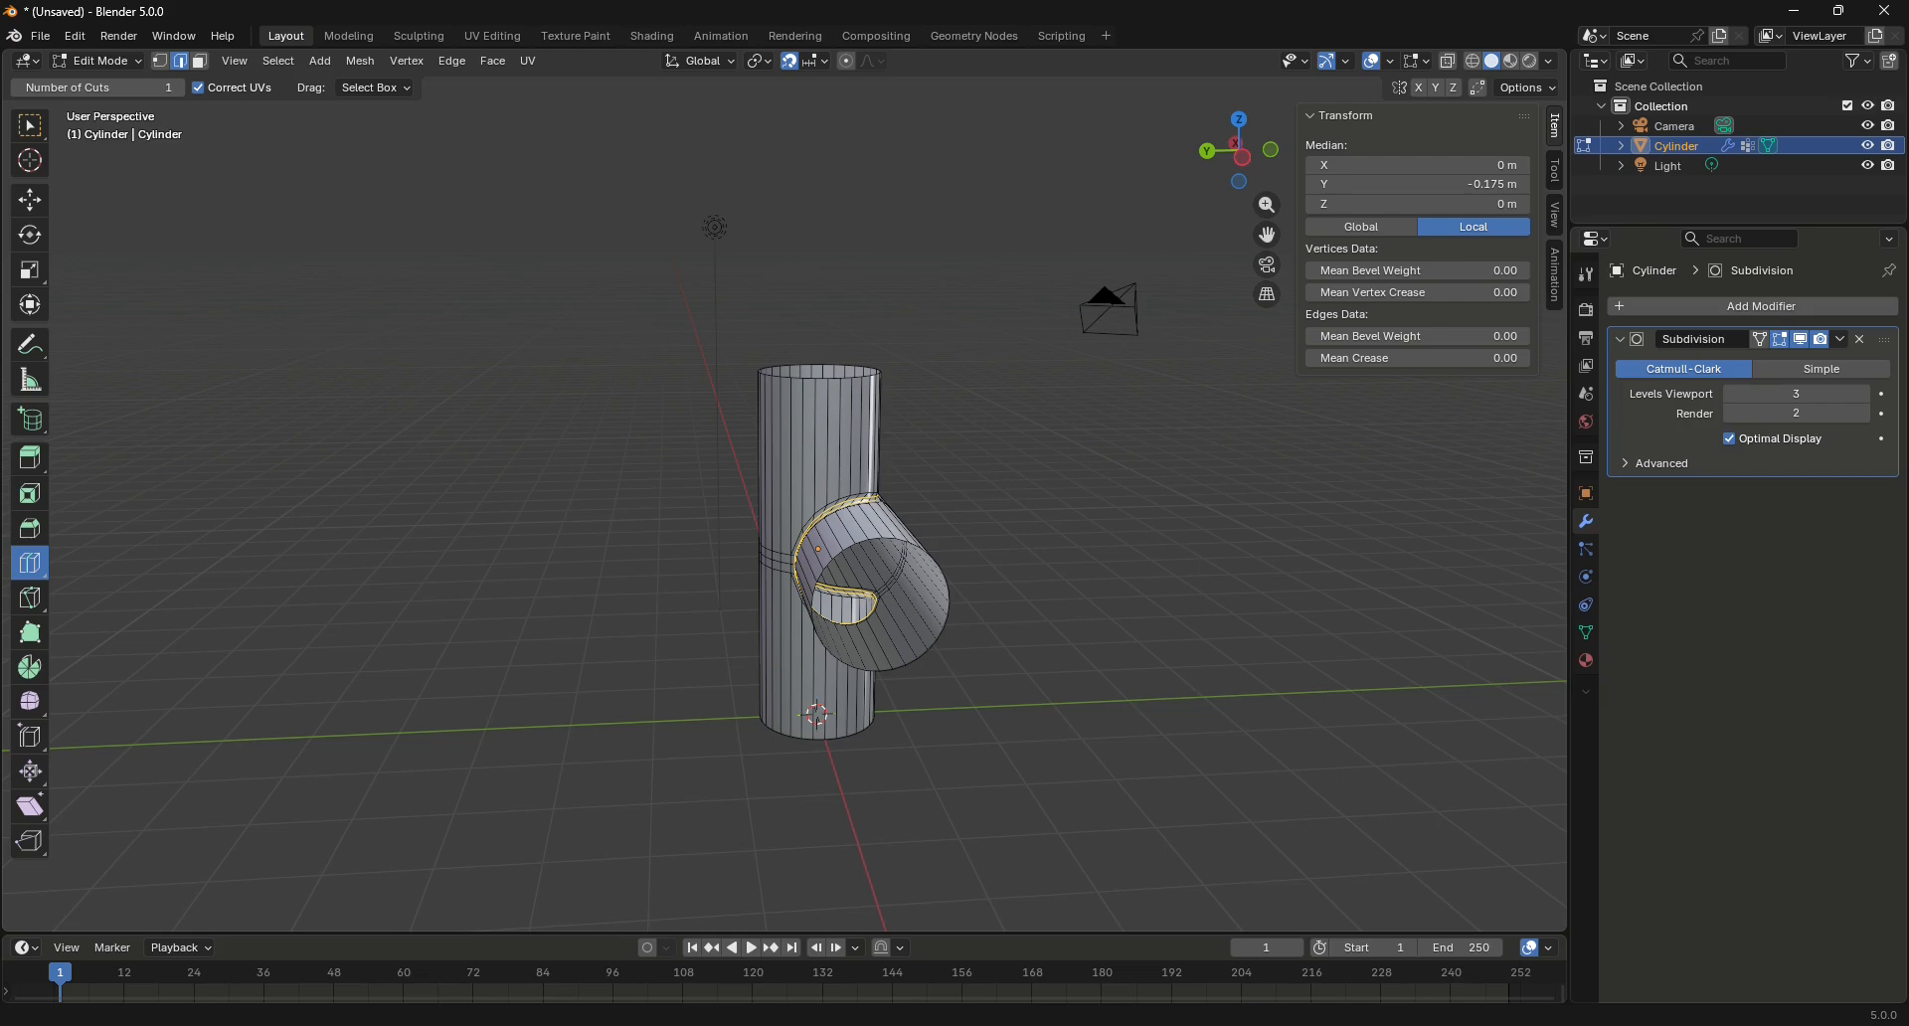
key("Tab")
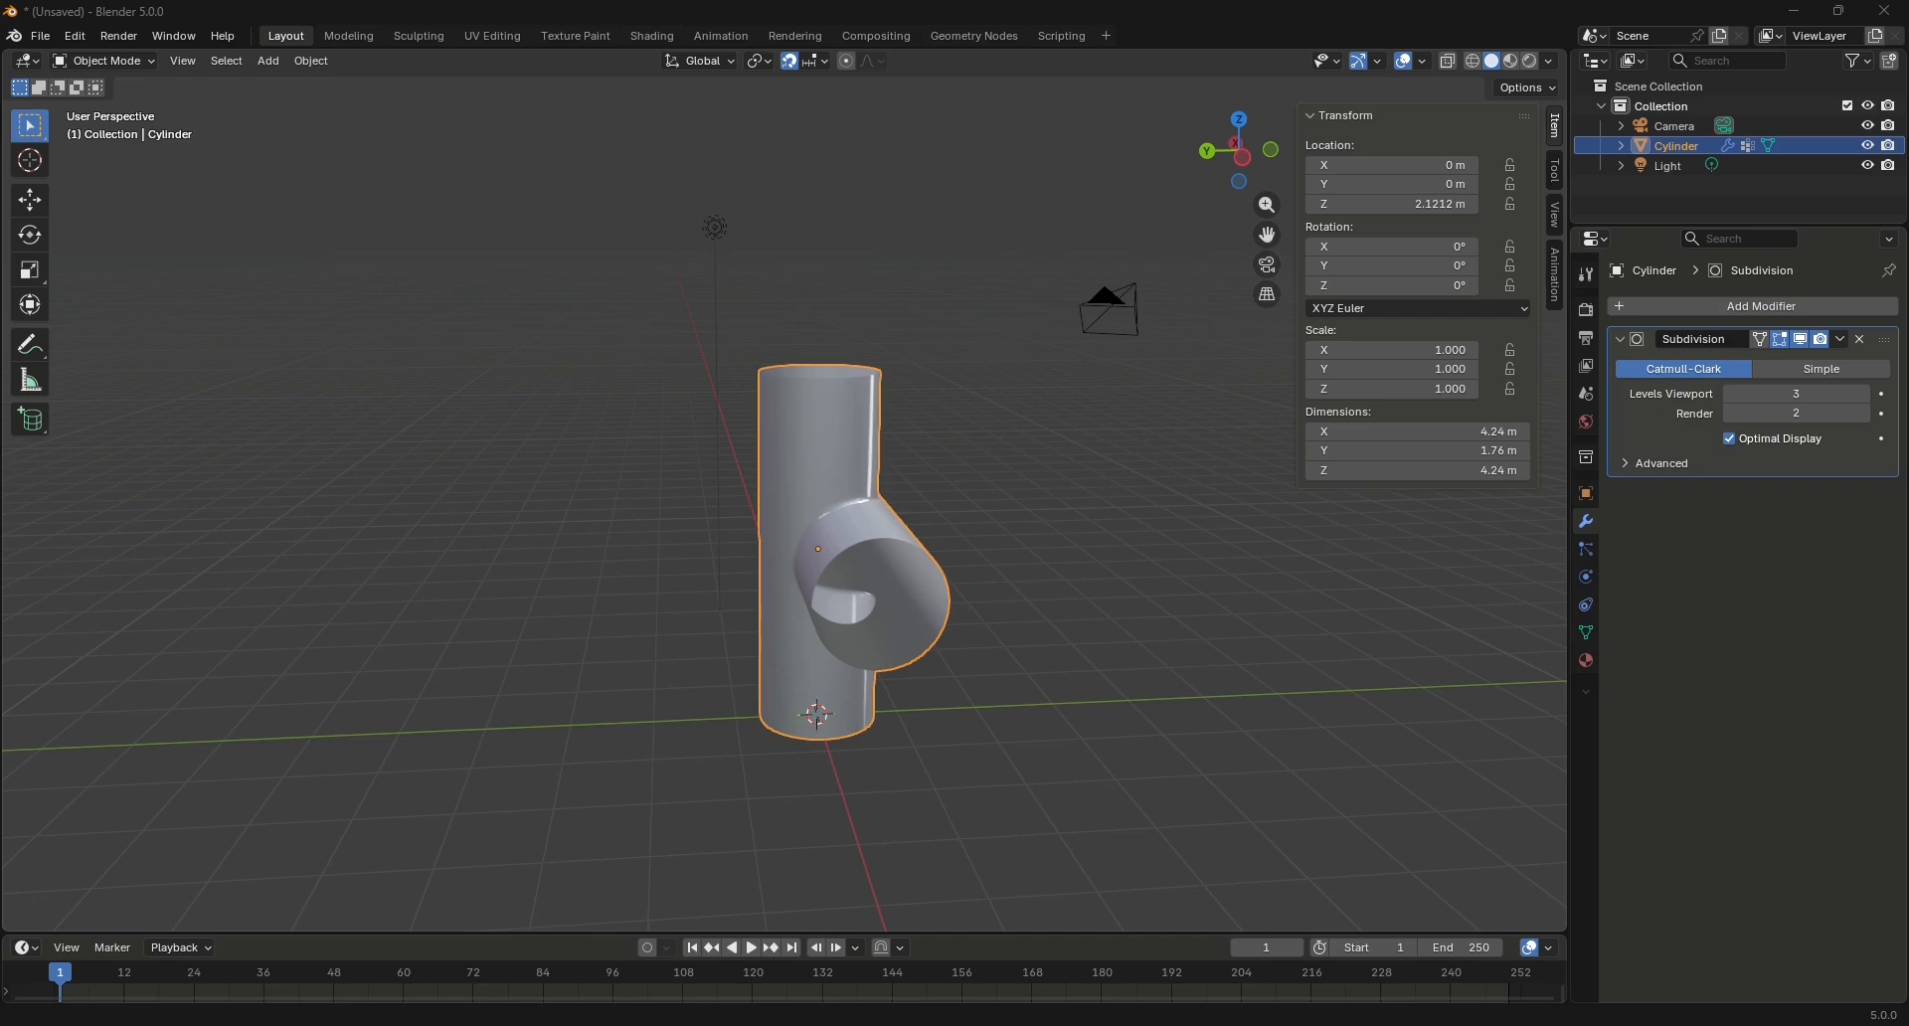
Add an Array modifier to the joined cylinders, repeating them in a line along X
left_click_drag(1254, 129, 1376, 338)
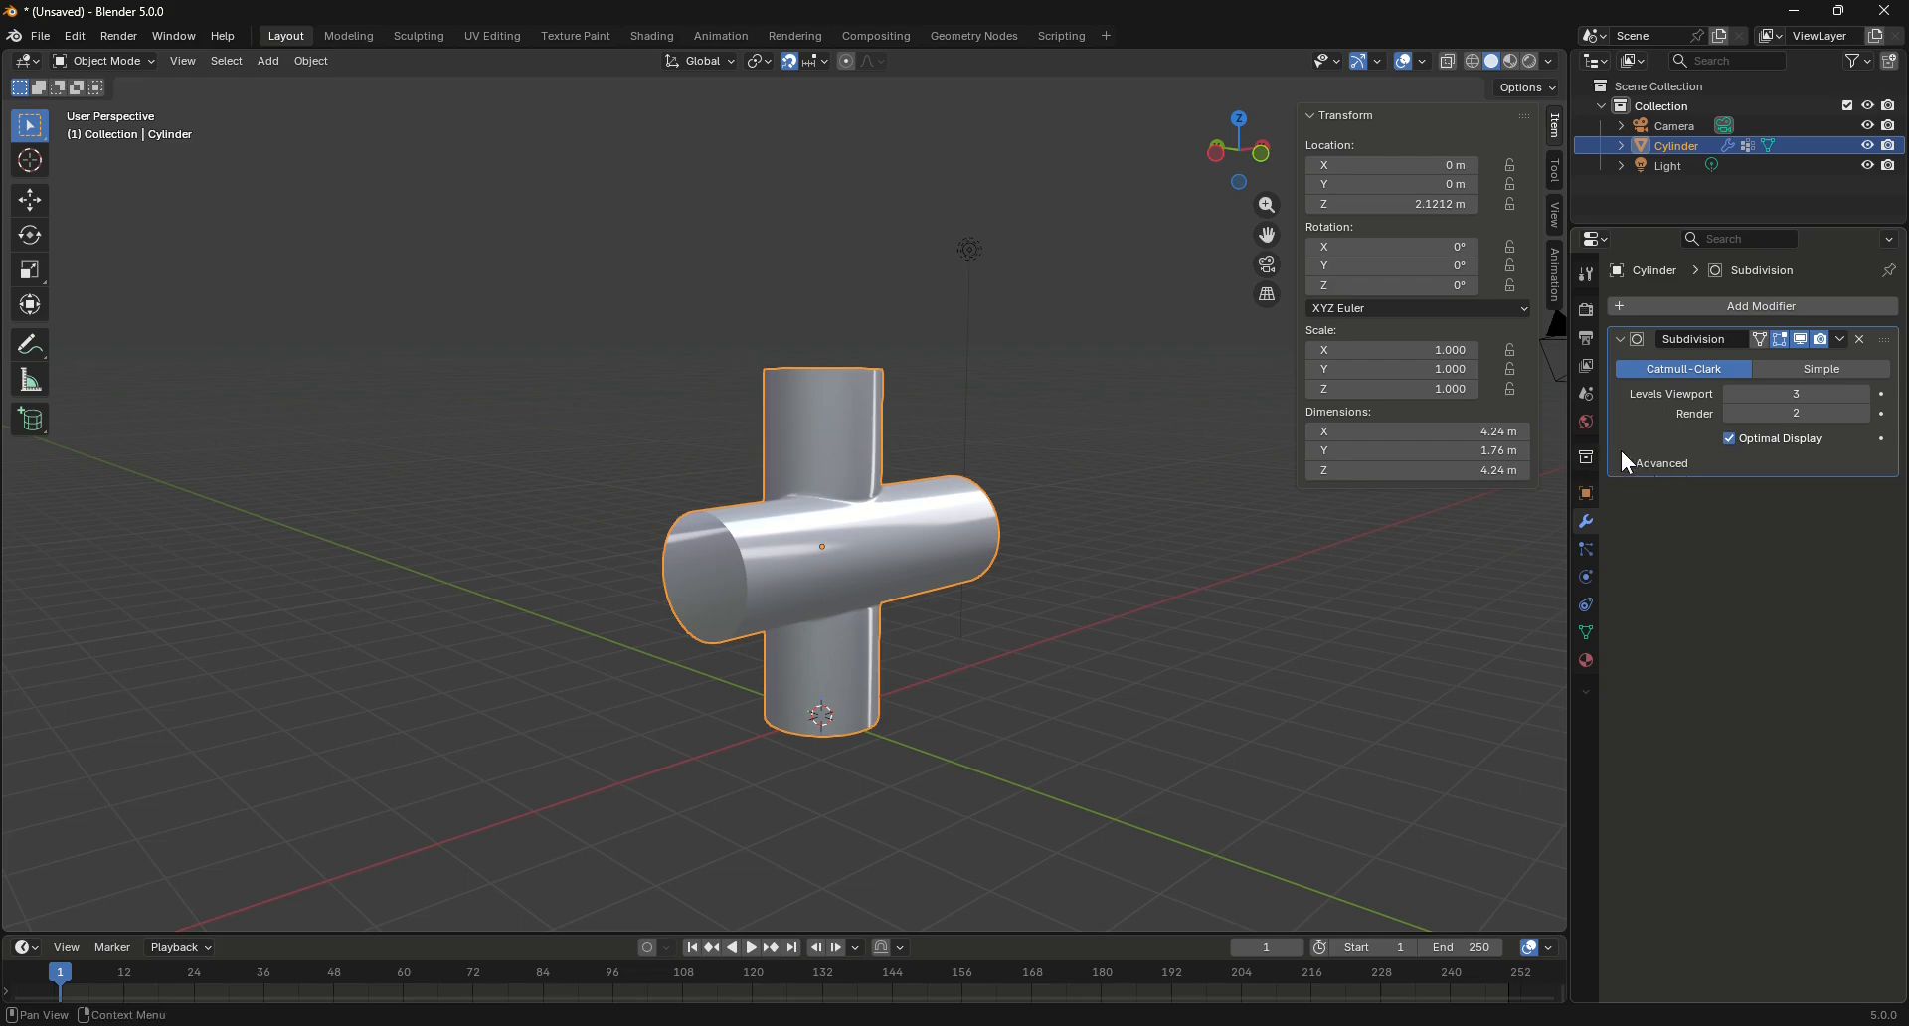
left_click(1685, 309)
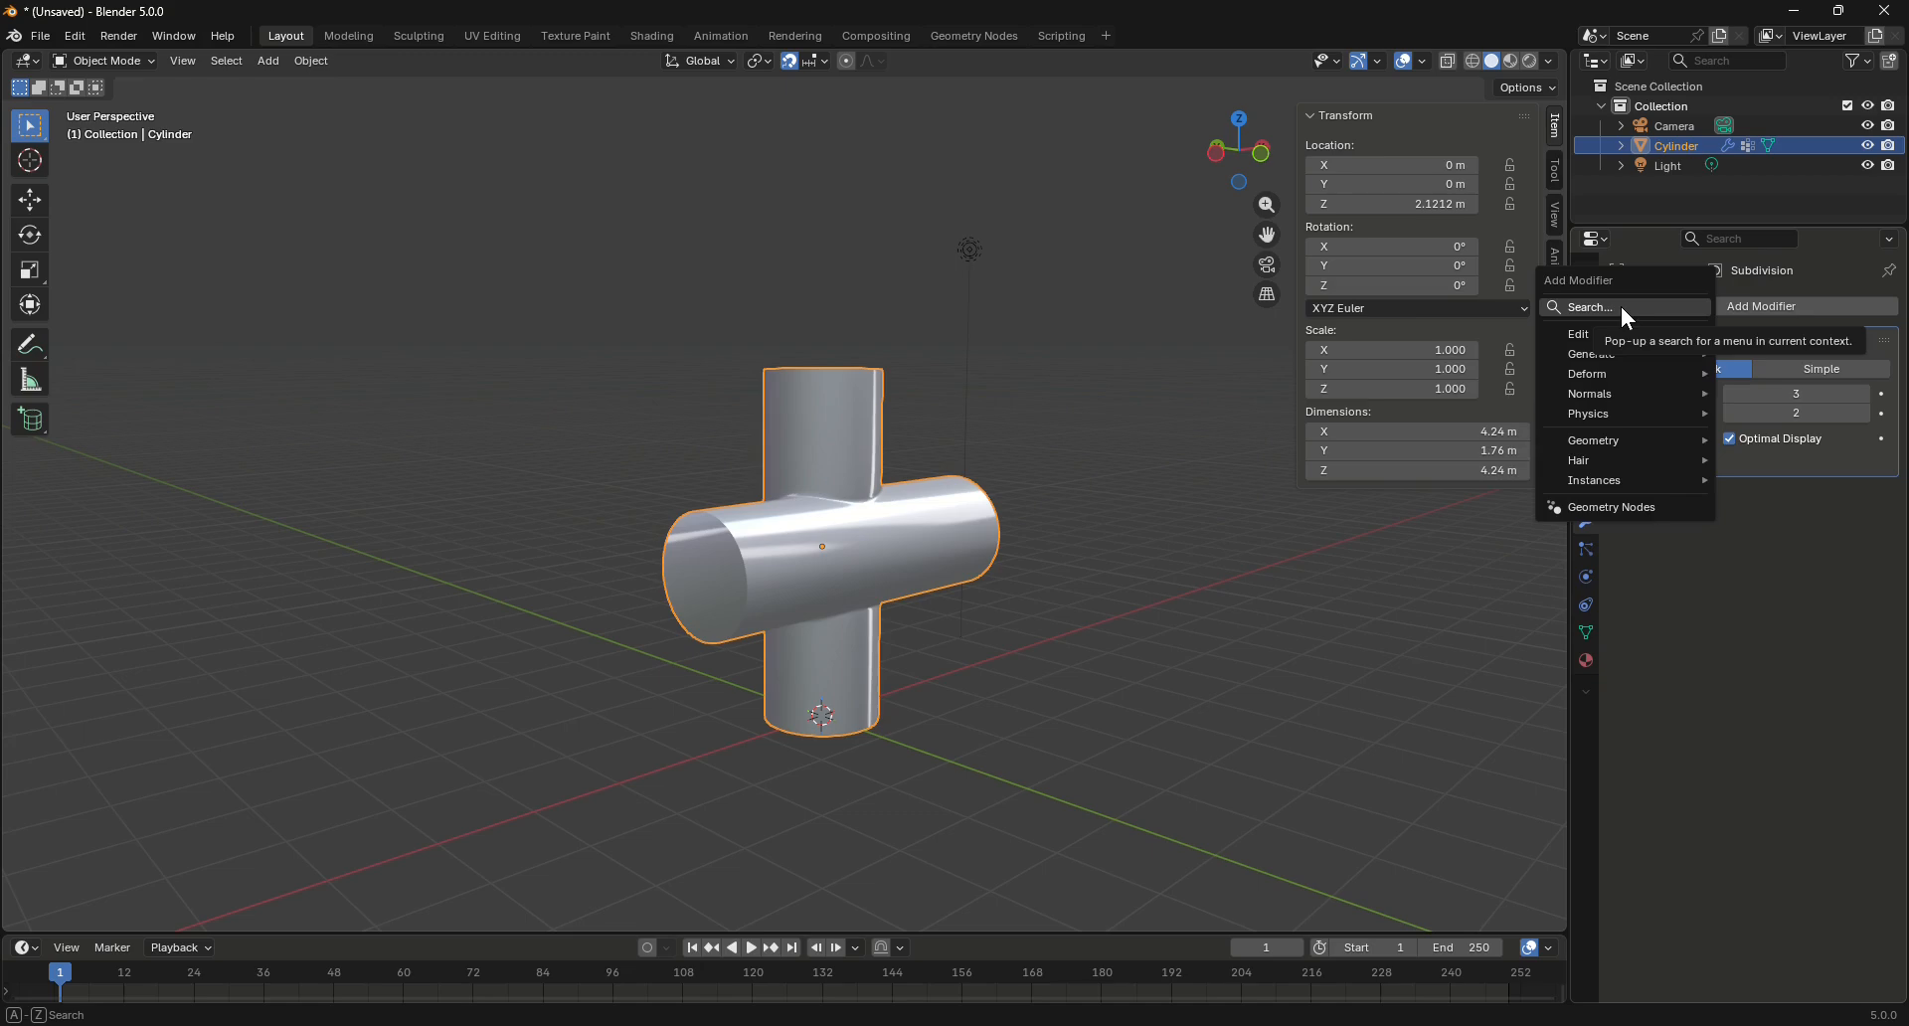
left_click(1628, 316)
type("arra")
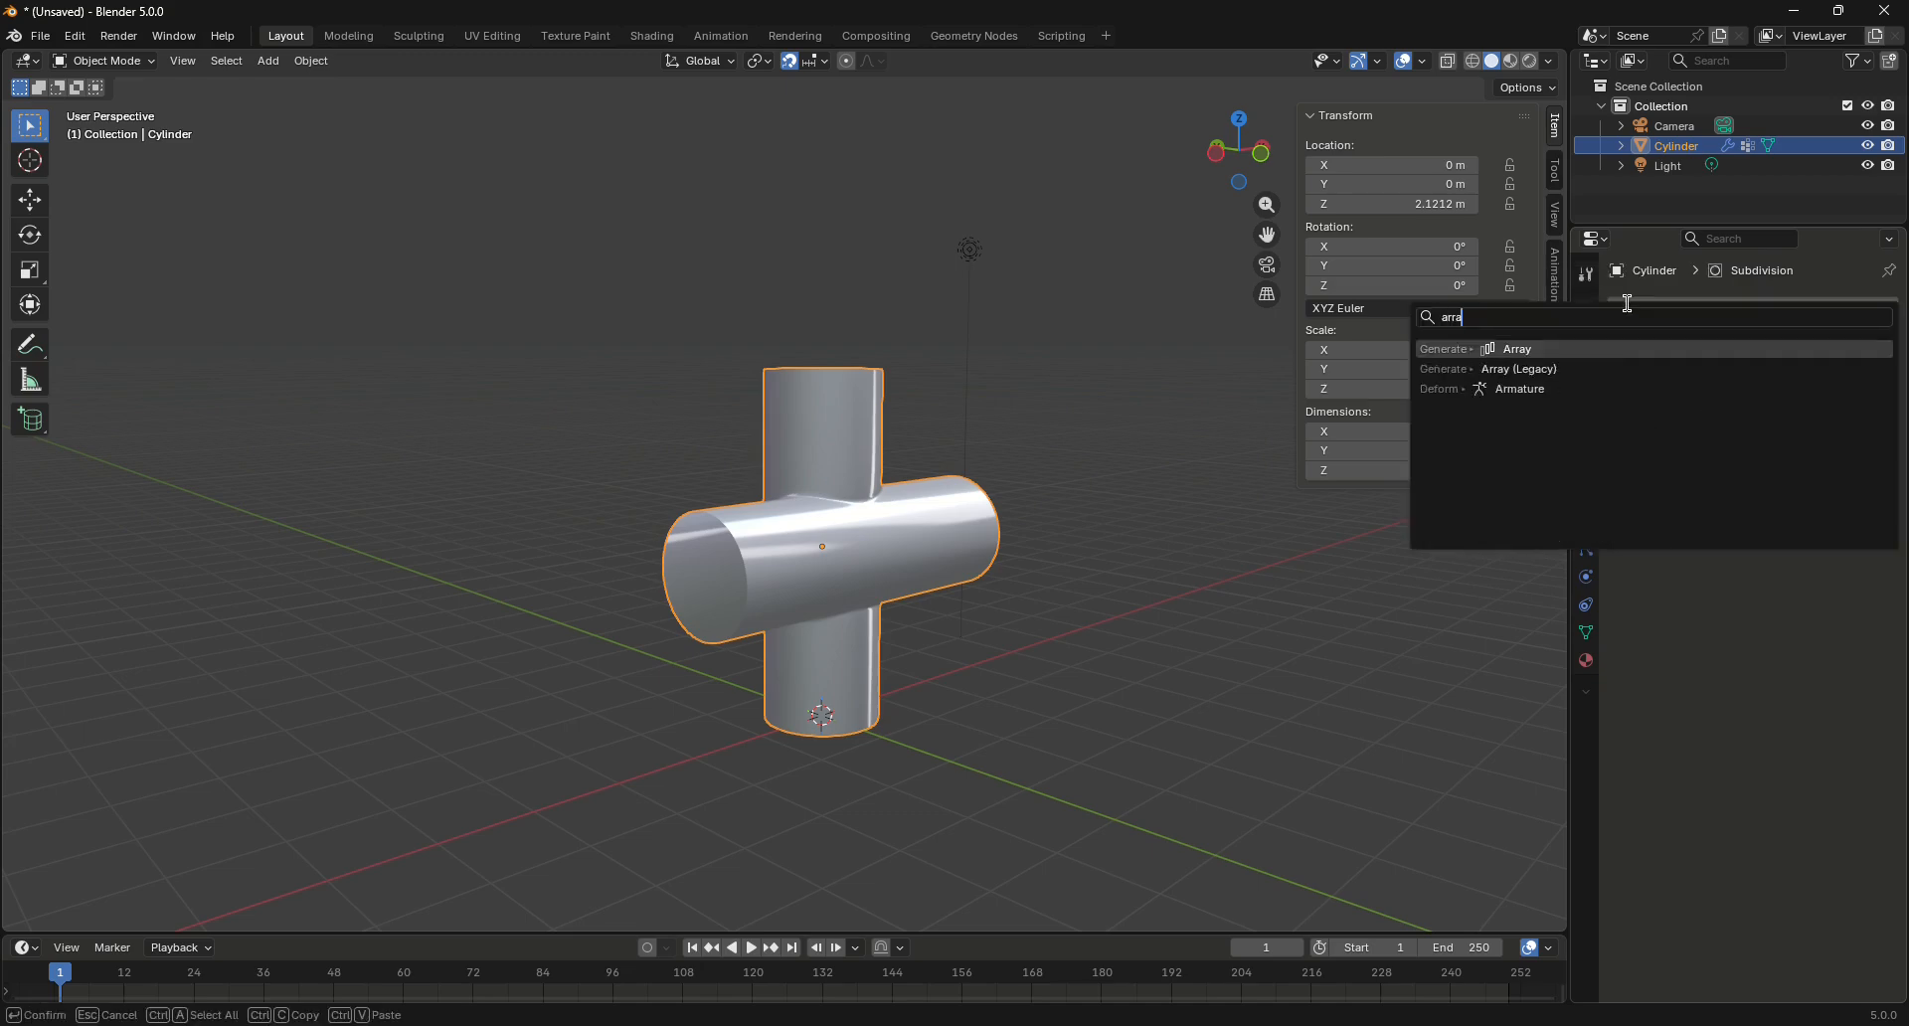
left_click(1512, 351)
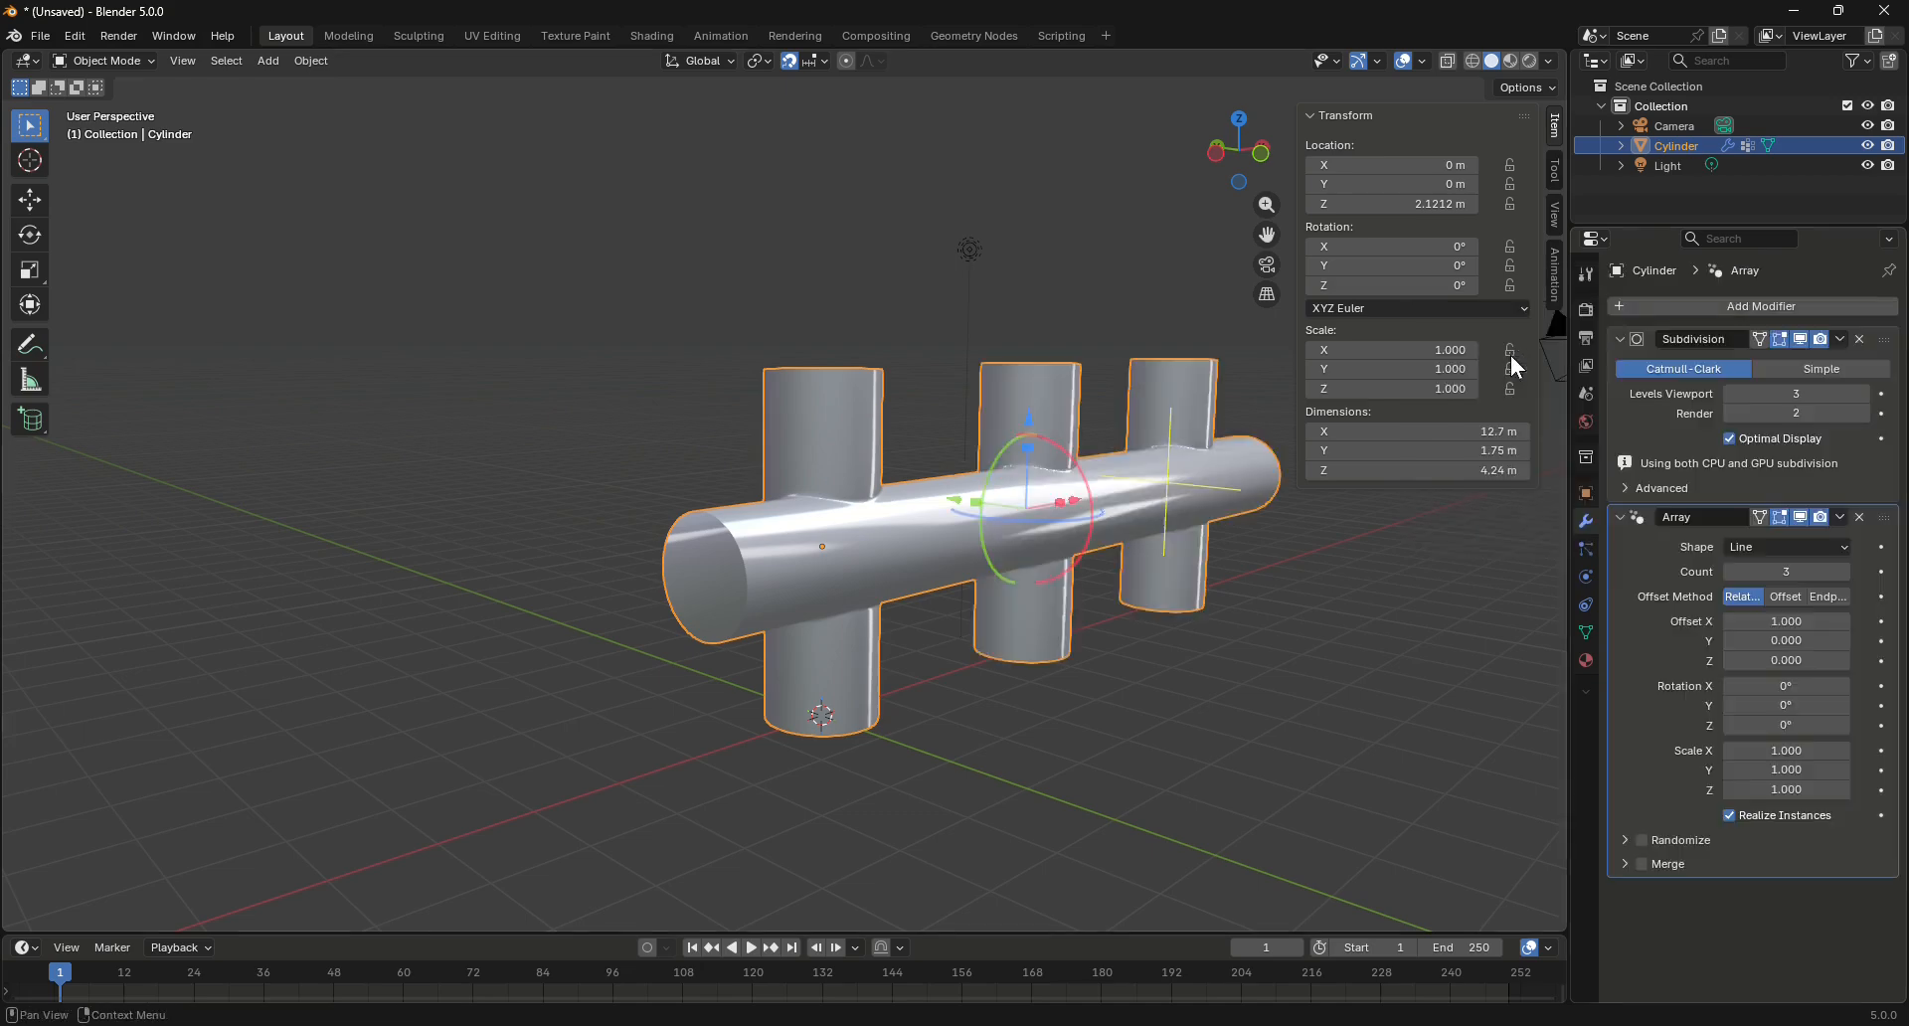
scroll(903, 775, "down", 3)
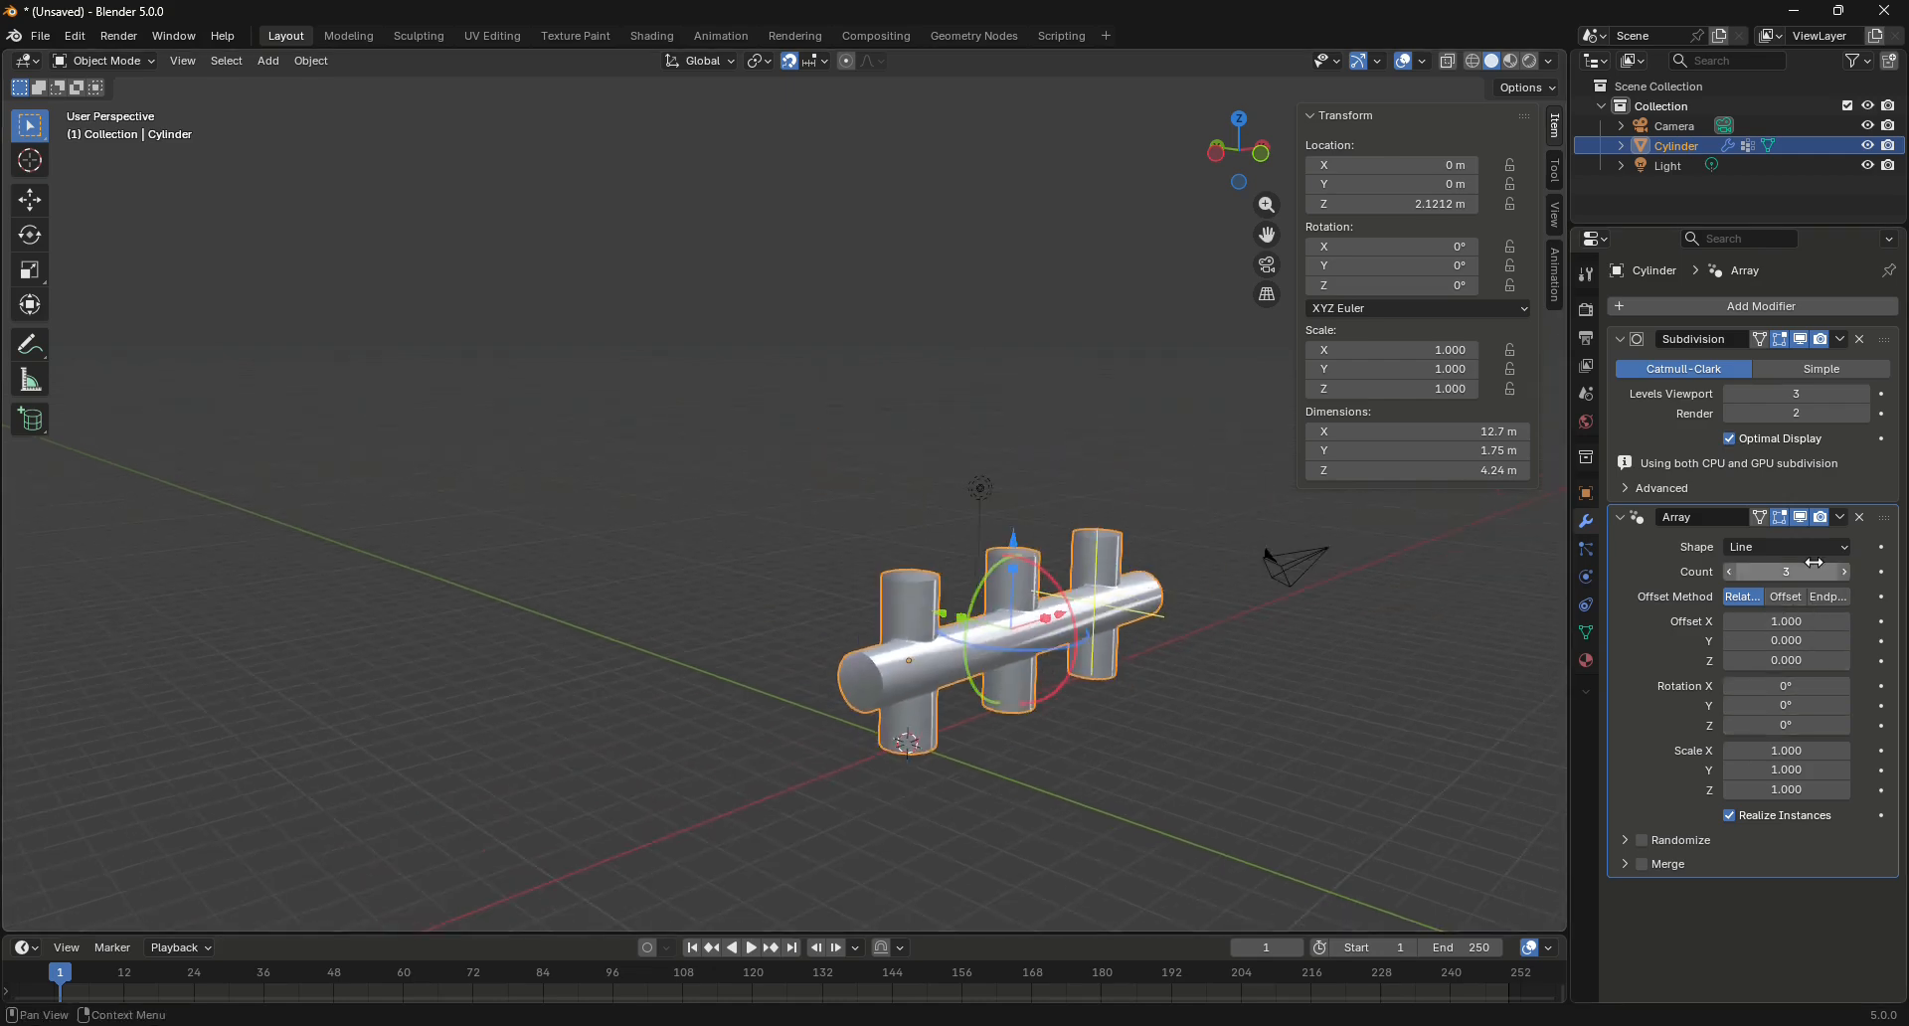
Set the Array modifier's count to 4, keeping its relative Y offset at 0
left_click(1845, 548)
left_click(1840, 642)
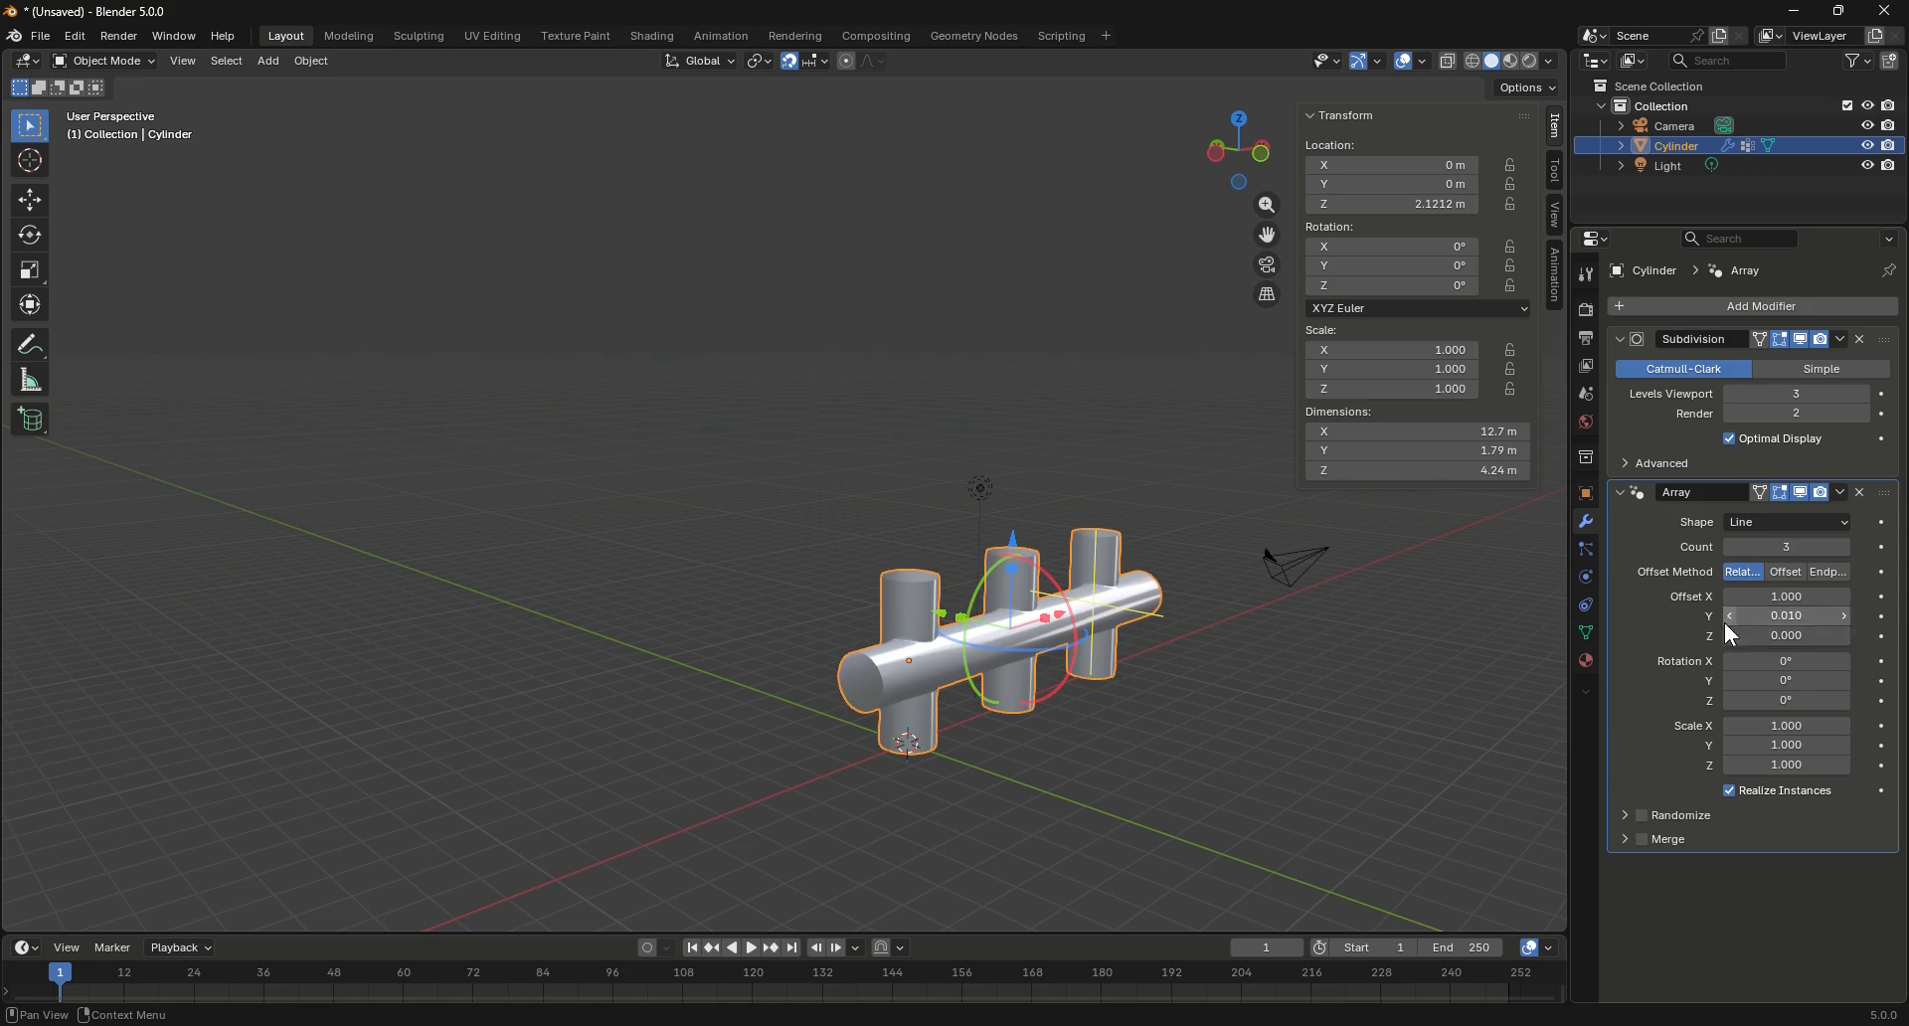
left_click(1729, 621)
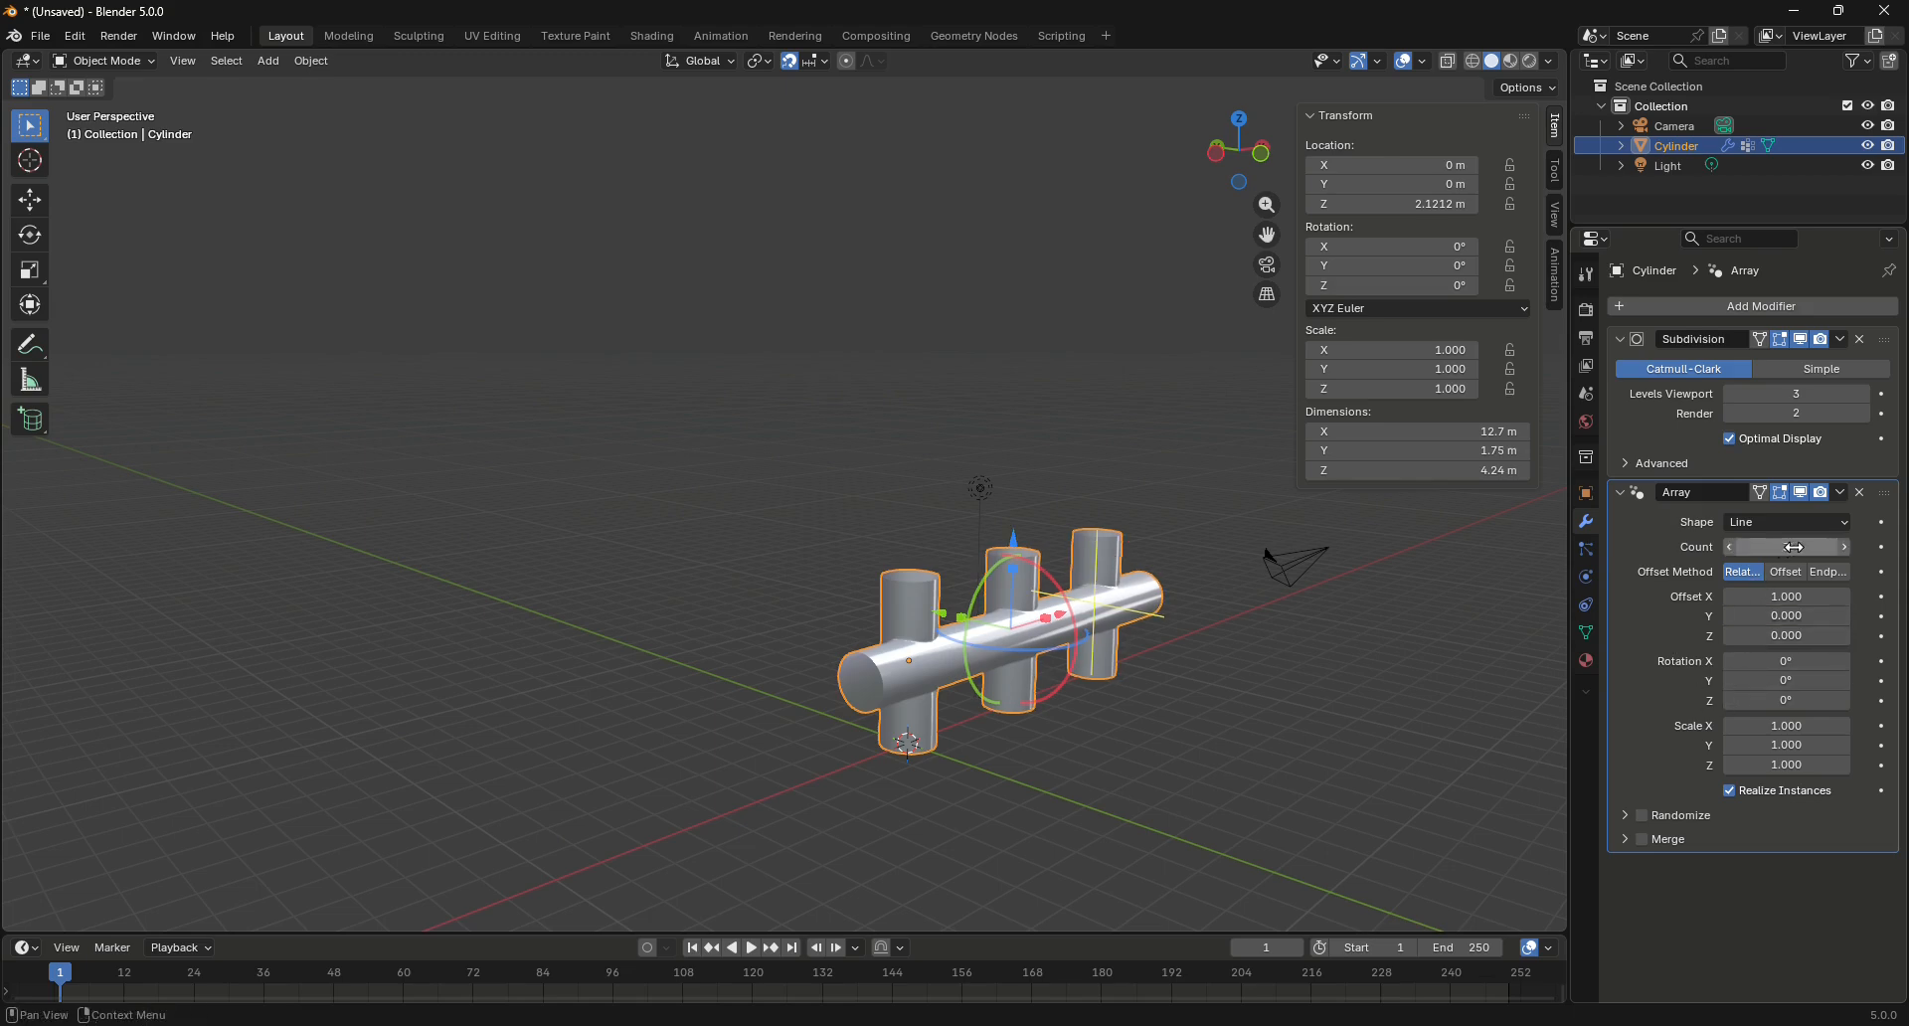
left_click(1846, 546)
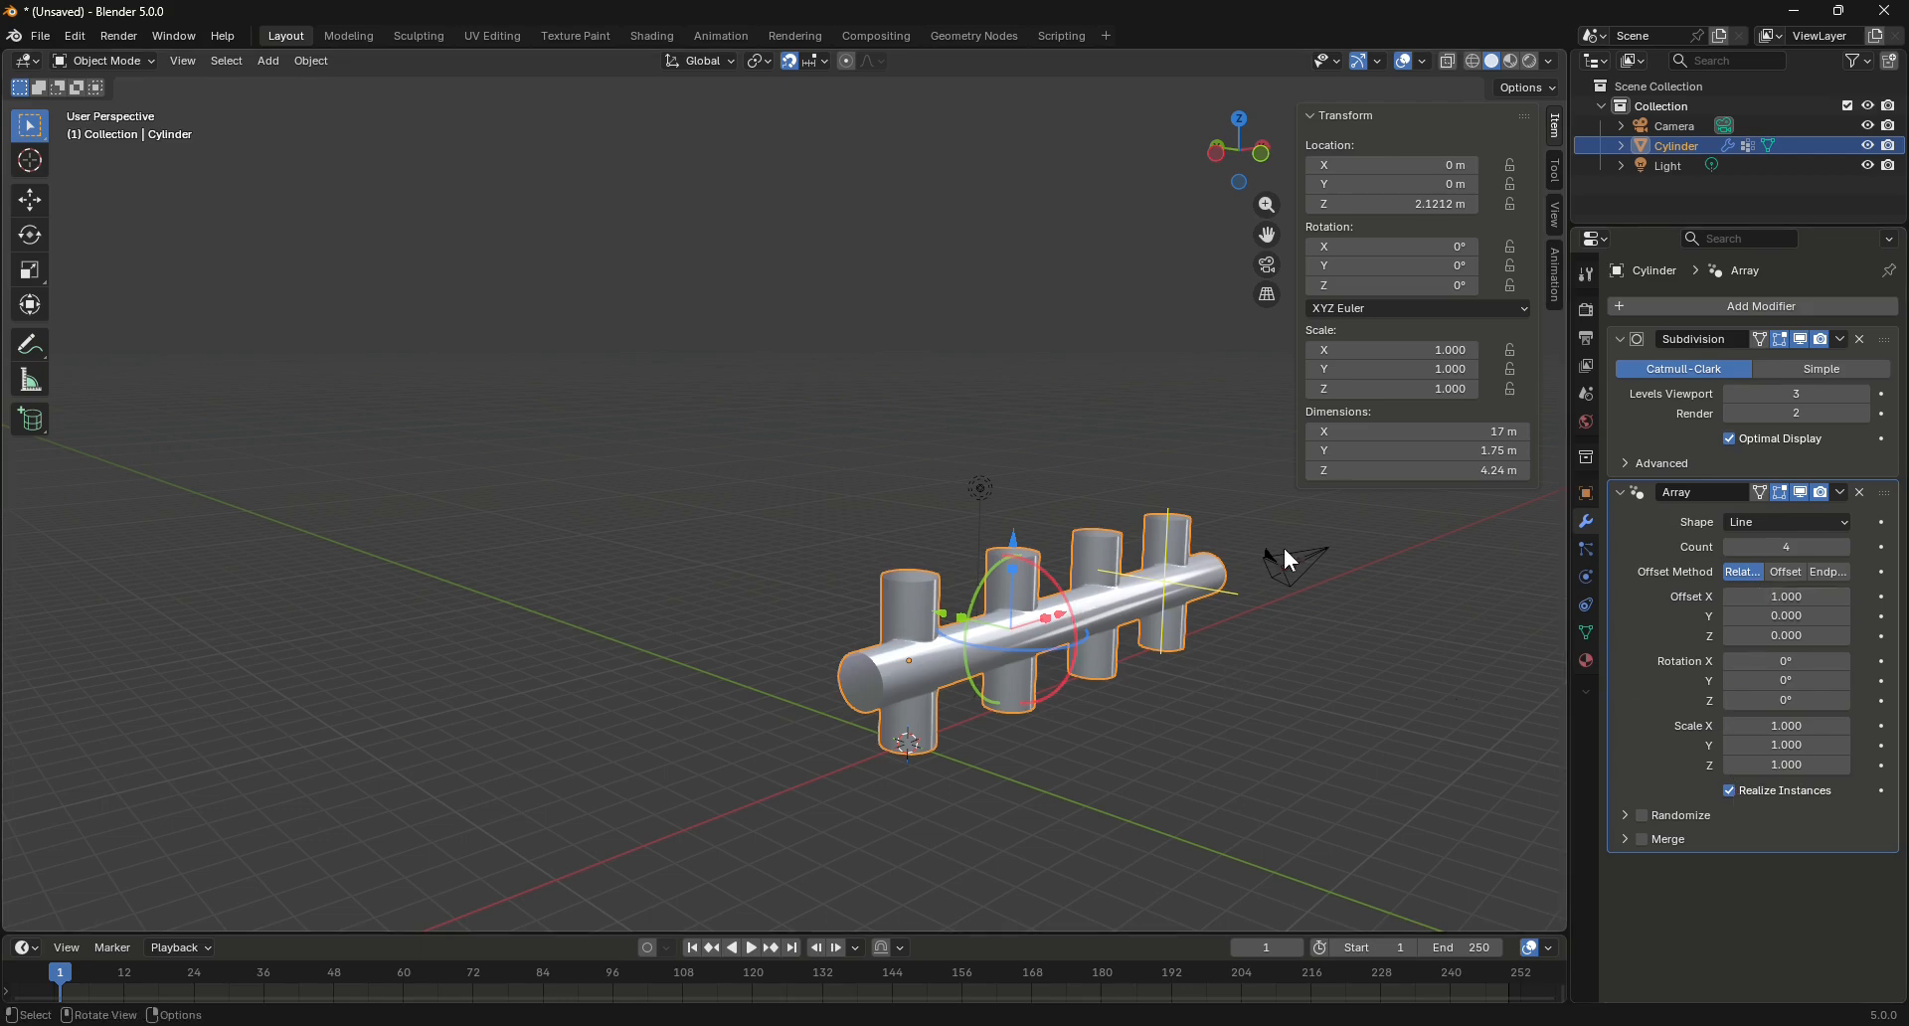
left_click_drag(1238, 179, 1281, 185)
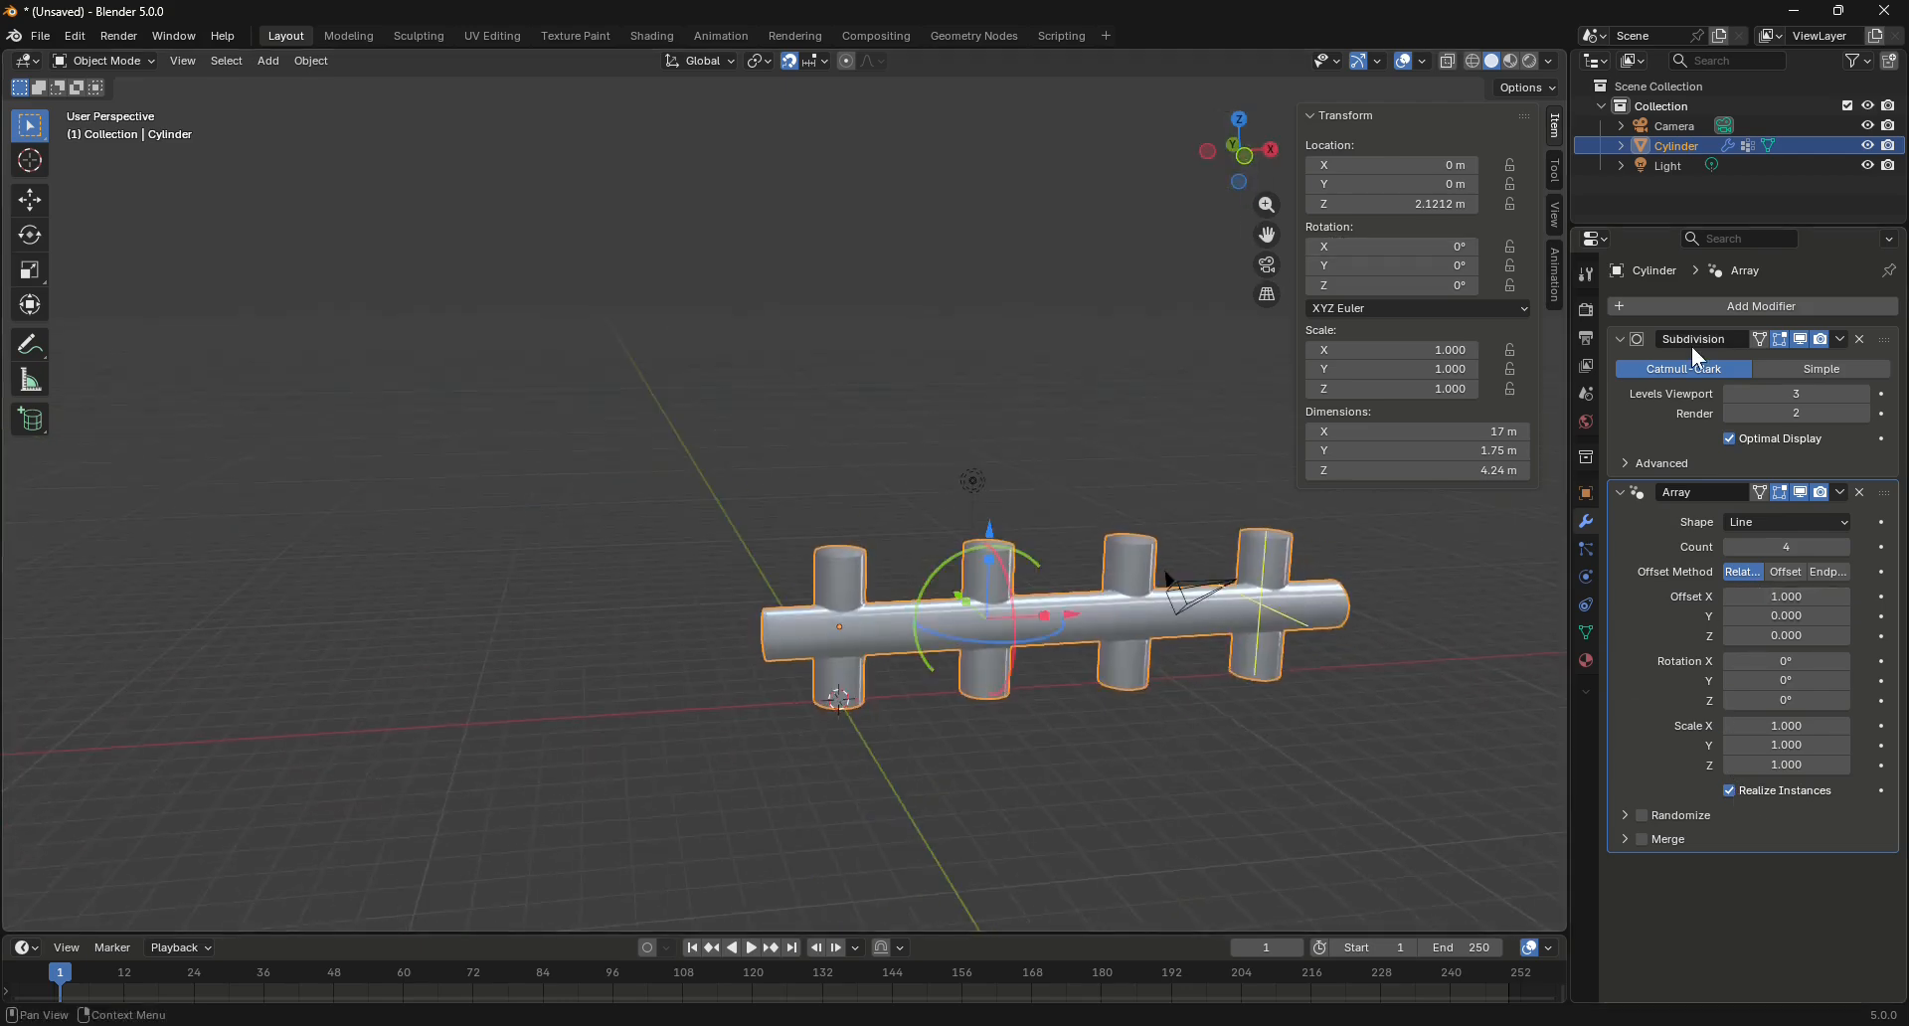
Add a Simple Deform modifier to the arrayed cylinders
left_click(1673, 310)
left_click(1584, 312)
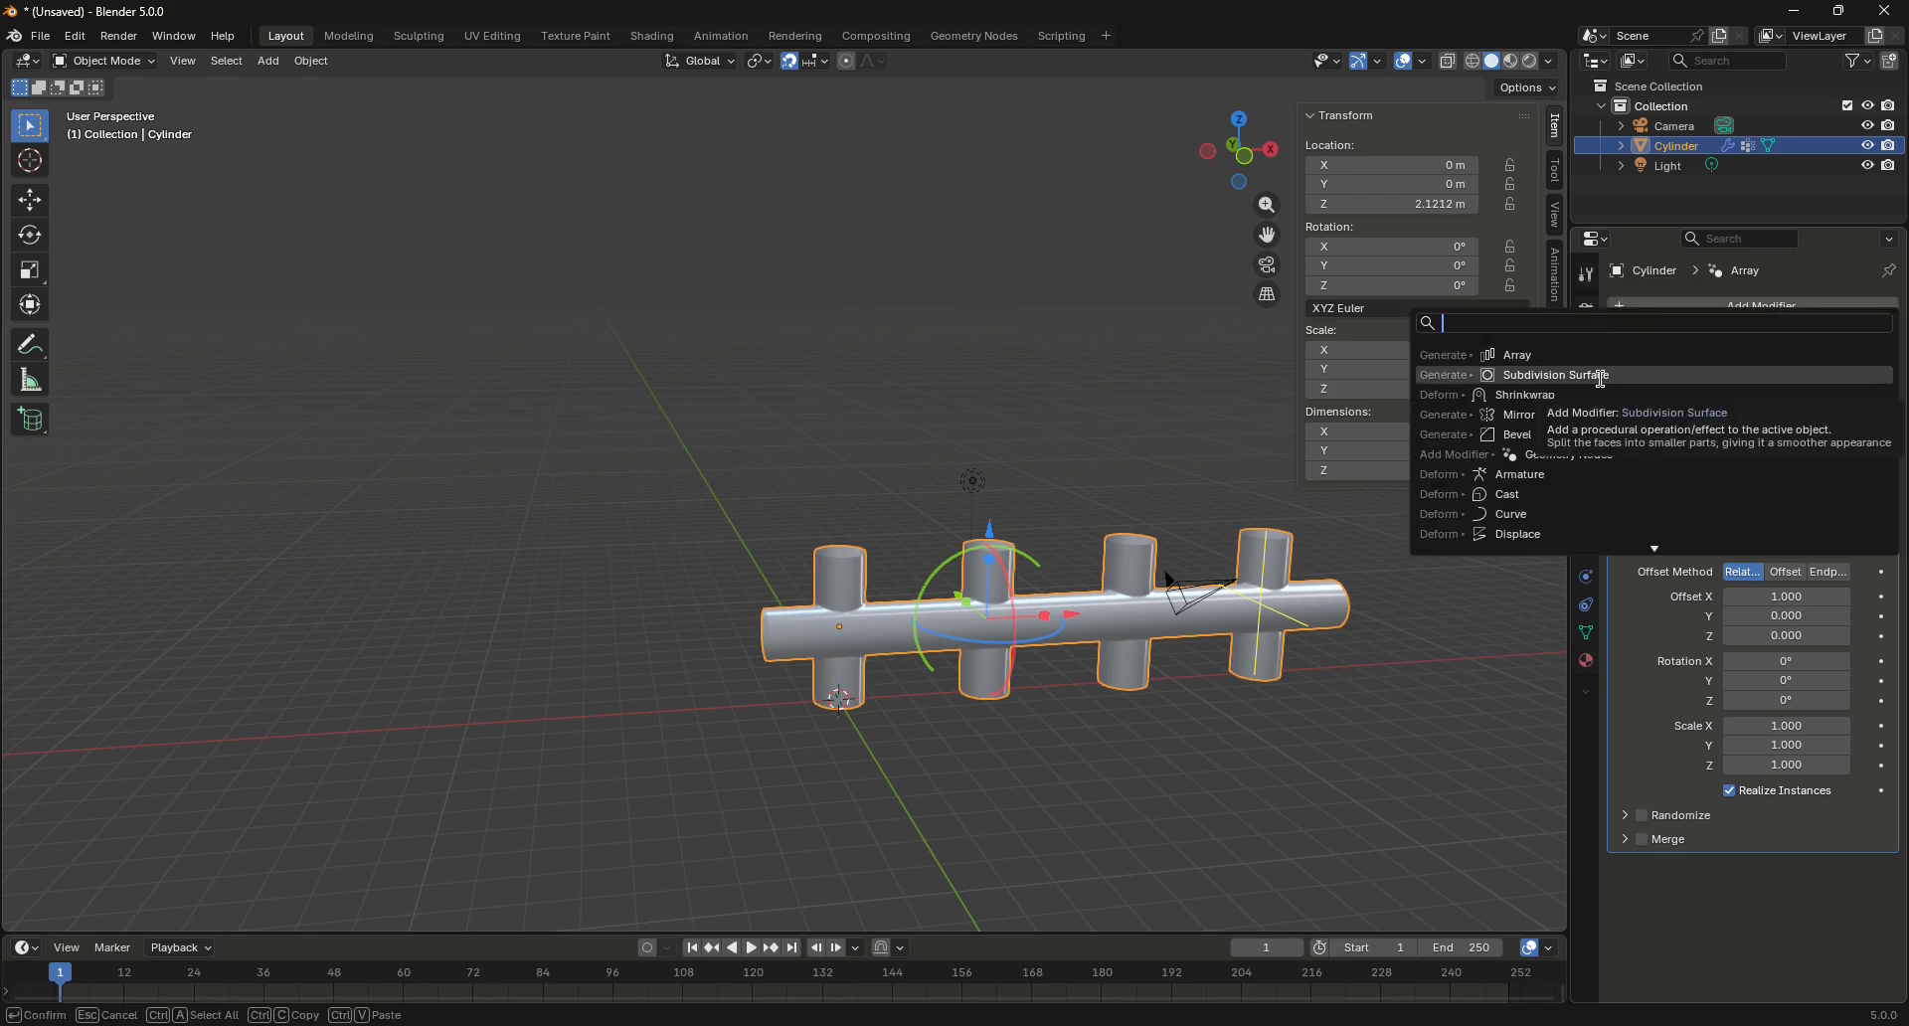
type("de")
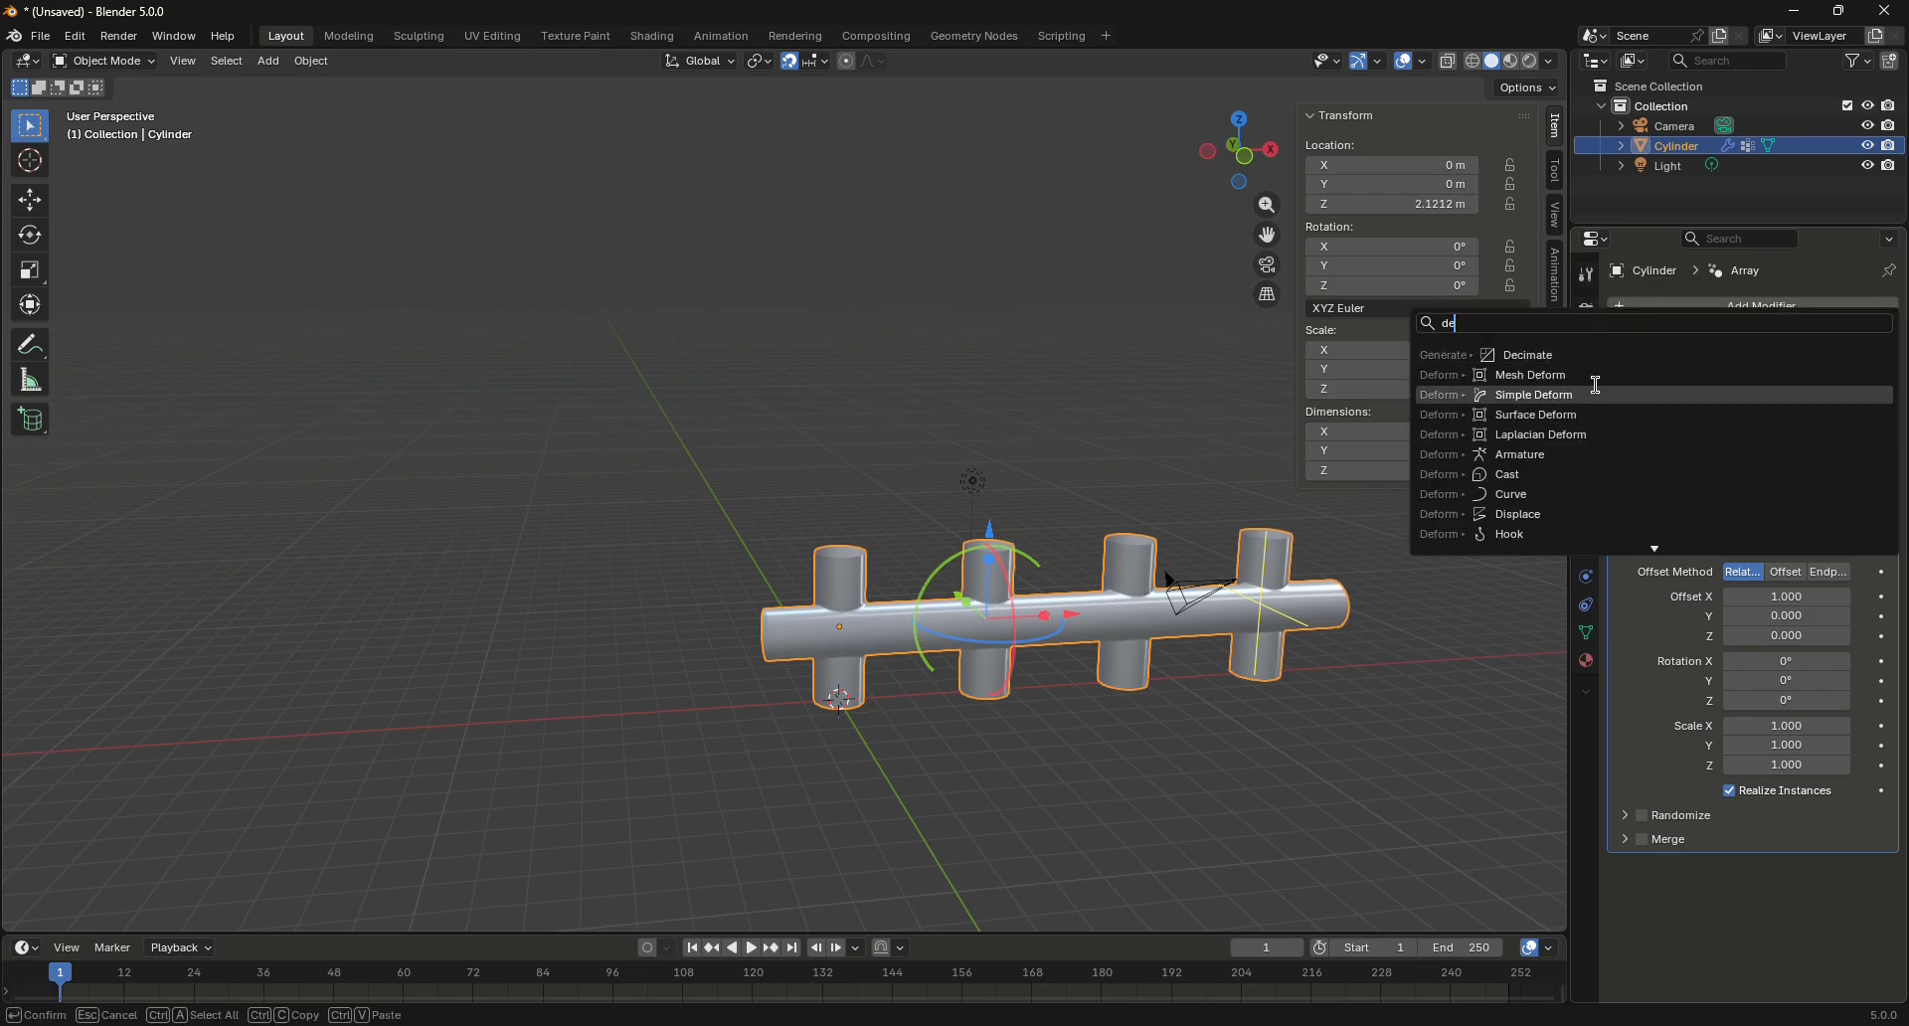
left_click(1586, 398)
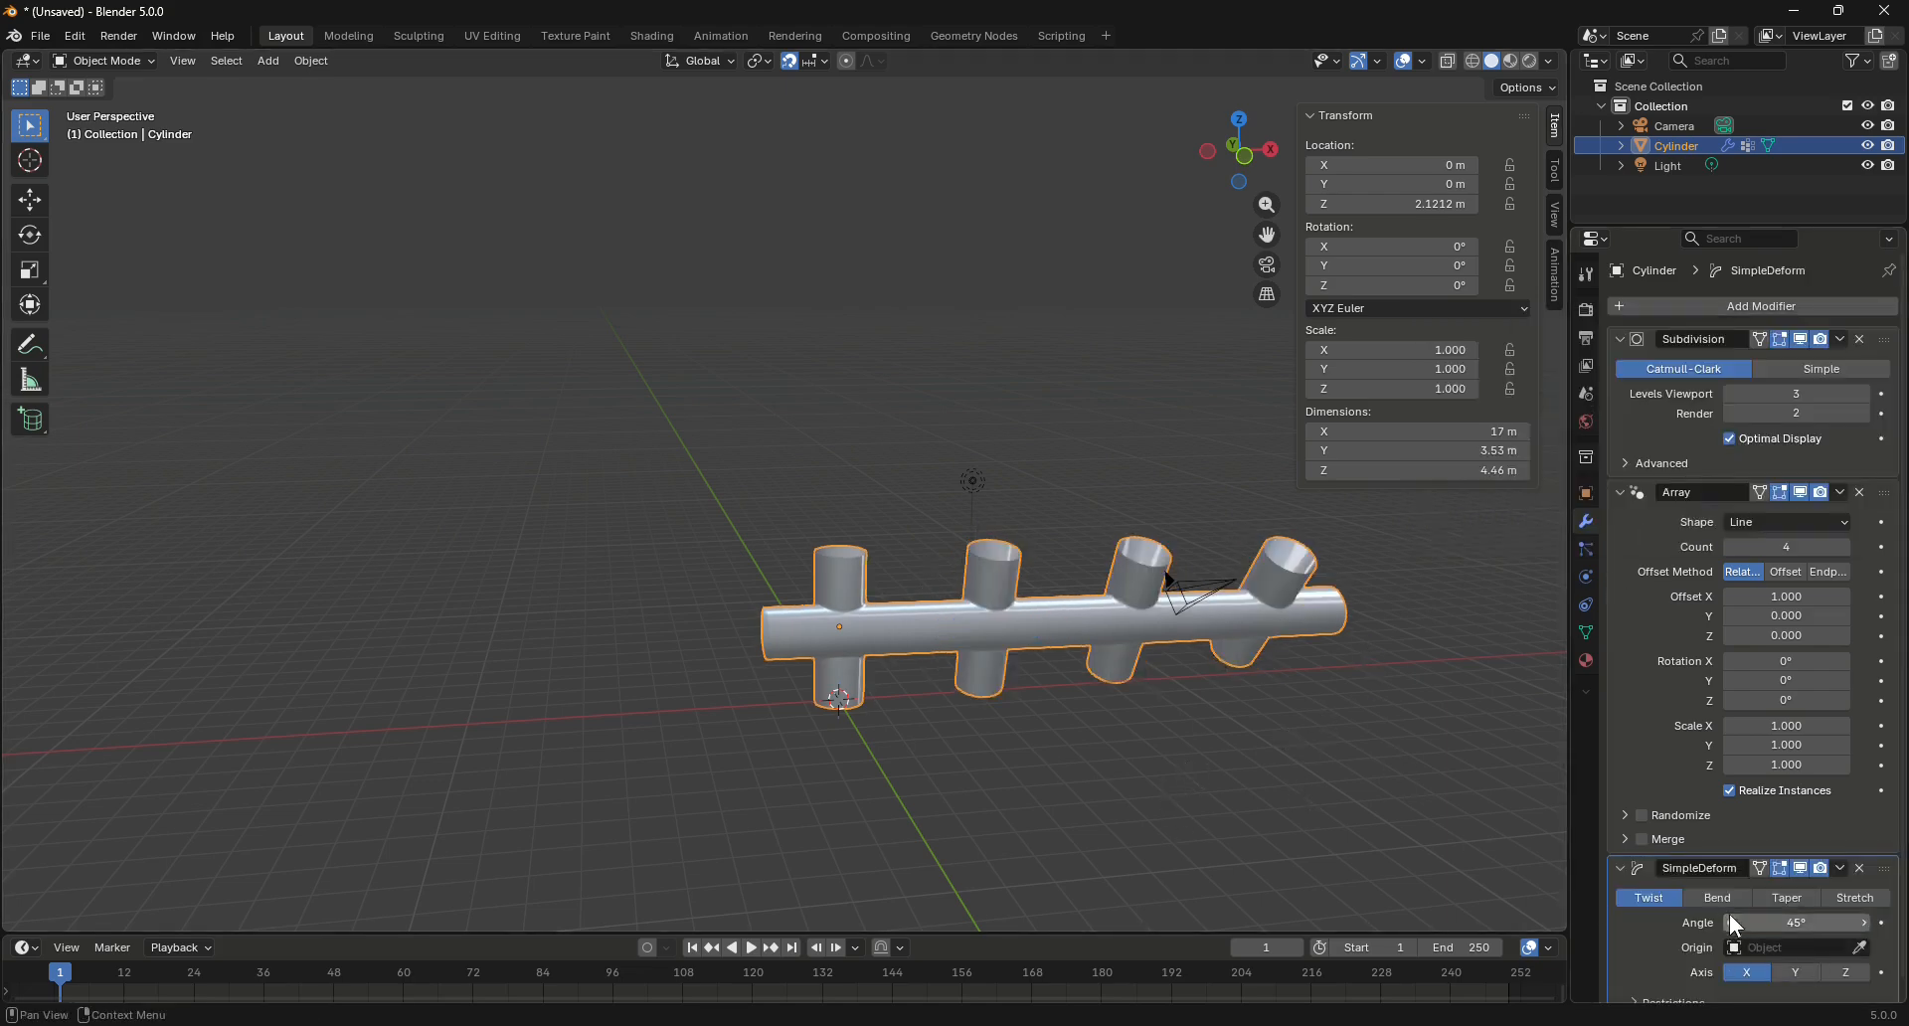
Try twisting the array about the X axis by -188°, examine the twisted junctions up close, and reduce the angle to 9.6°
scroll(1795, 920, "down", 1)
mouse_move(1795, 905)
left_mouse_down()
mouse_move(1695, 906)
mouse_move(1790, 917)
left_mouse_up()
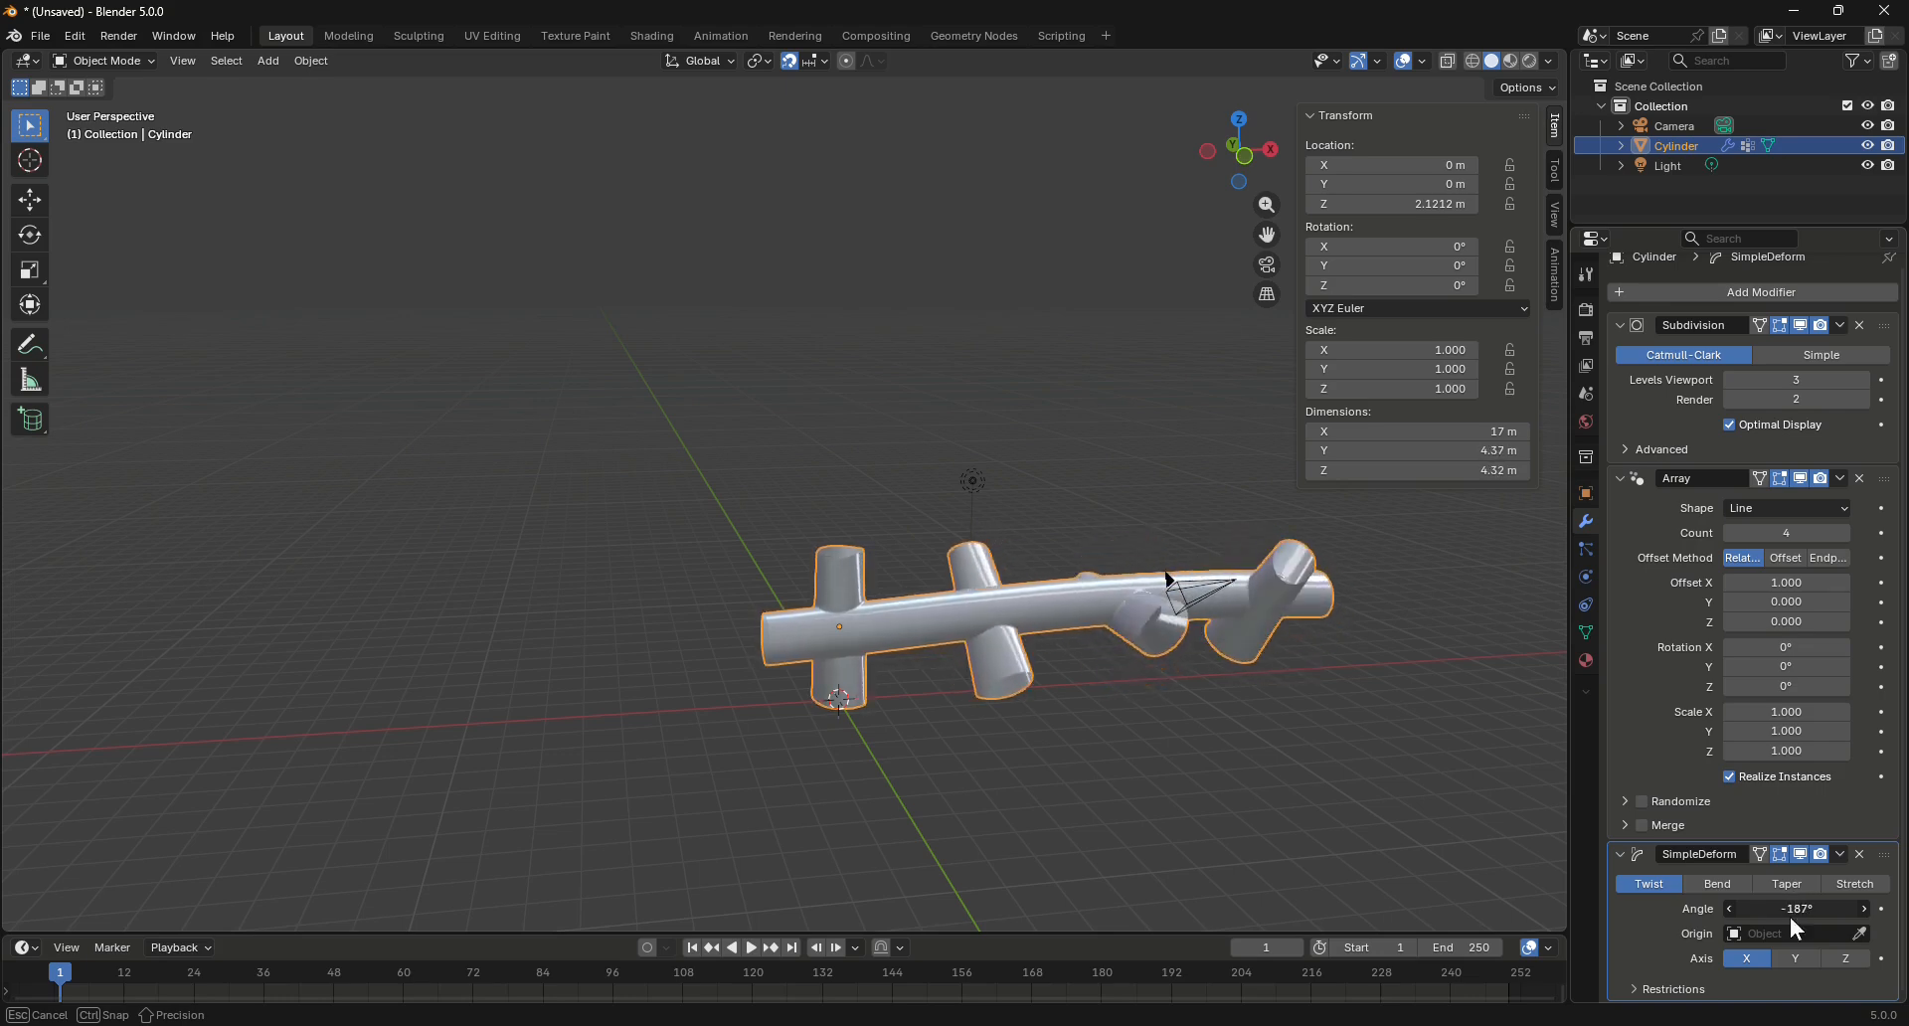
scroll(1442, 636, "up", 5)
scroll(1231, 682, "up", 2)
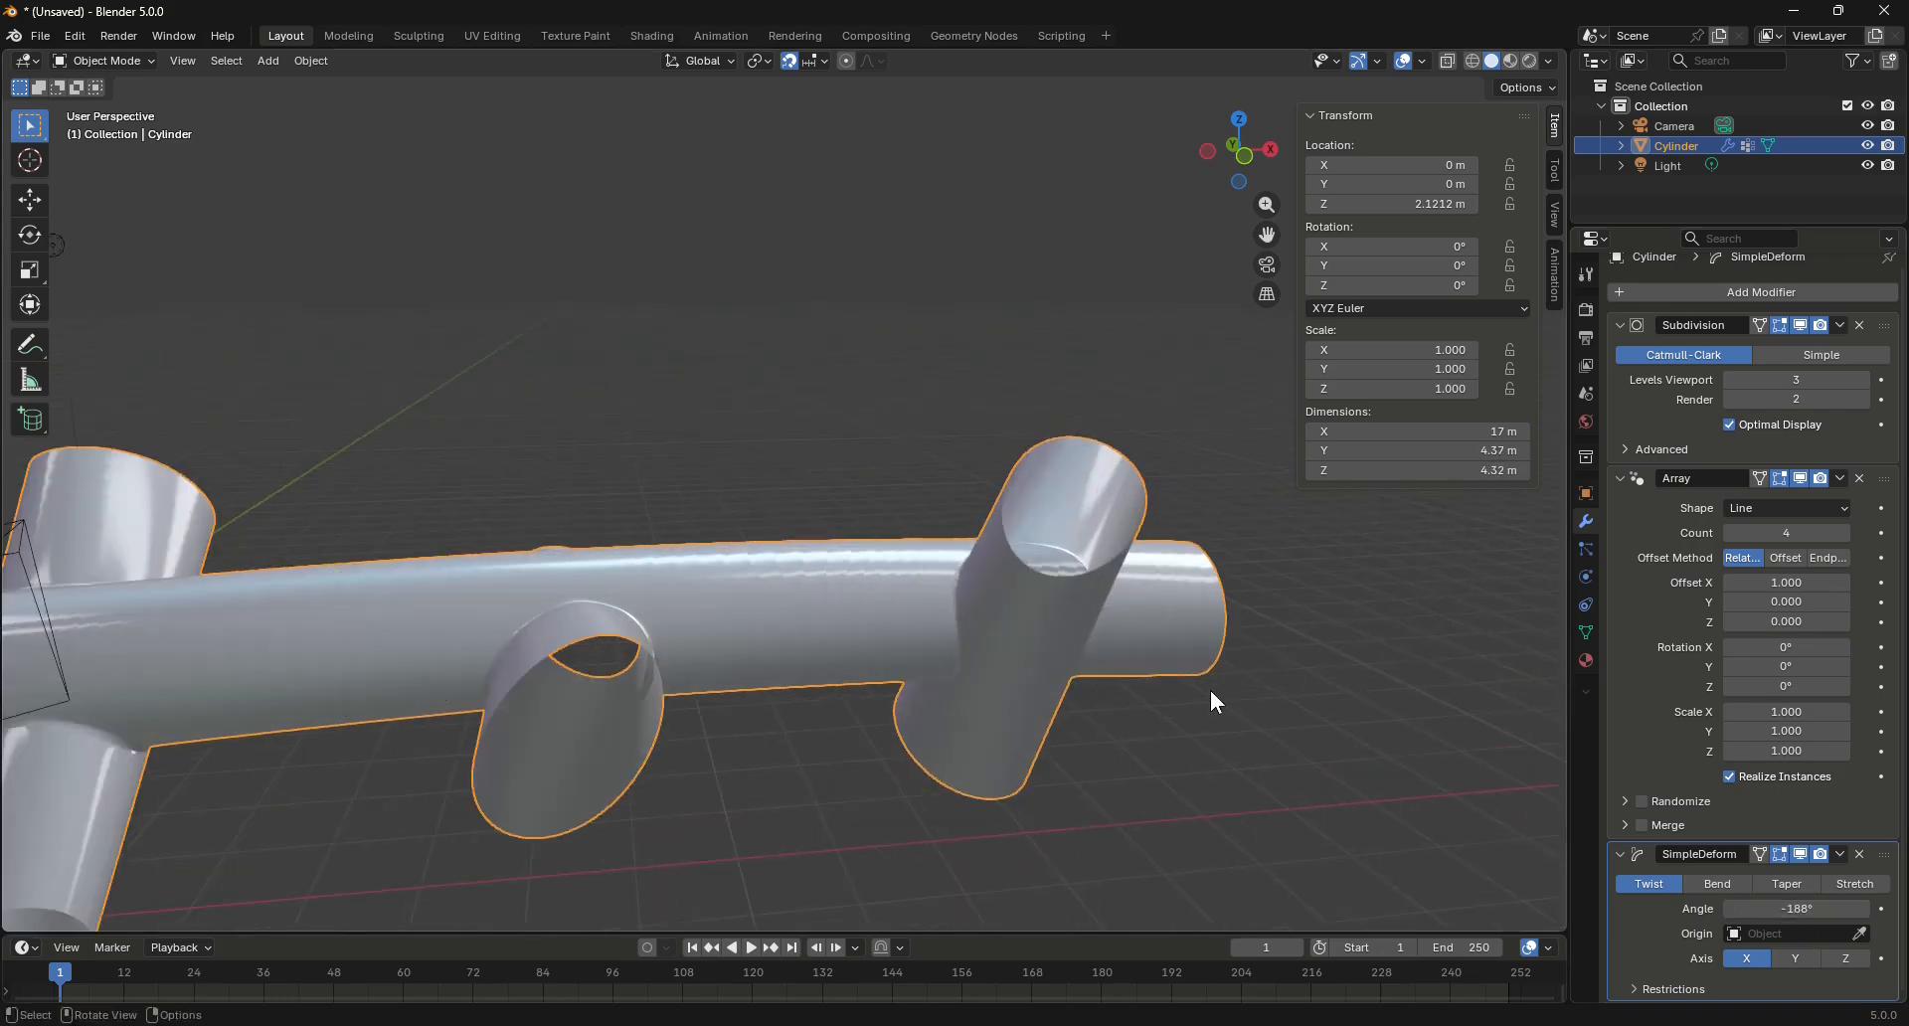
scroll(883, 374, "down", 5)
scroll(941, 531, "up", 3)
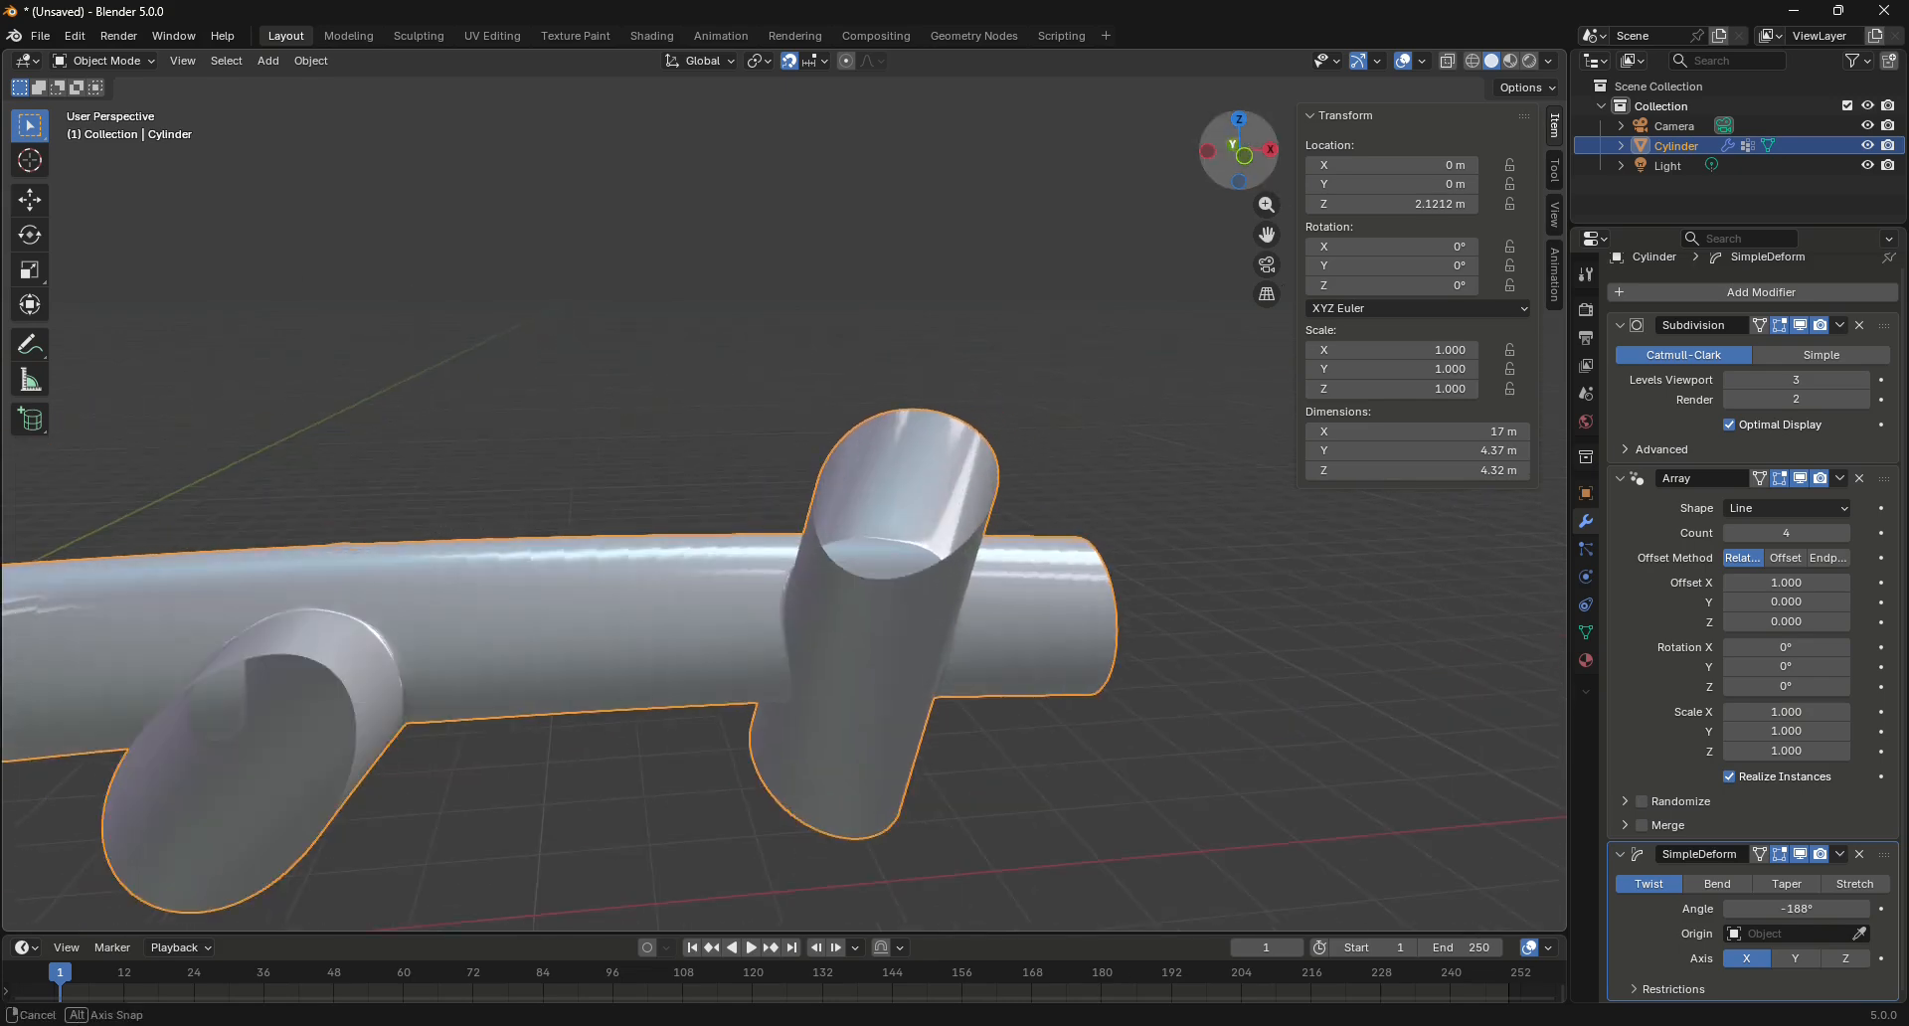
left_click_drag(1239, 149, 1205, 187)
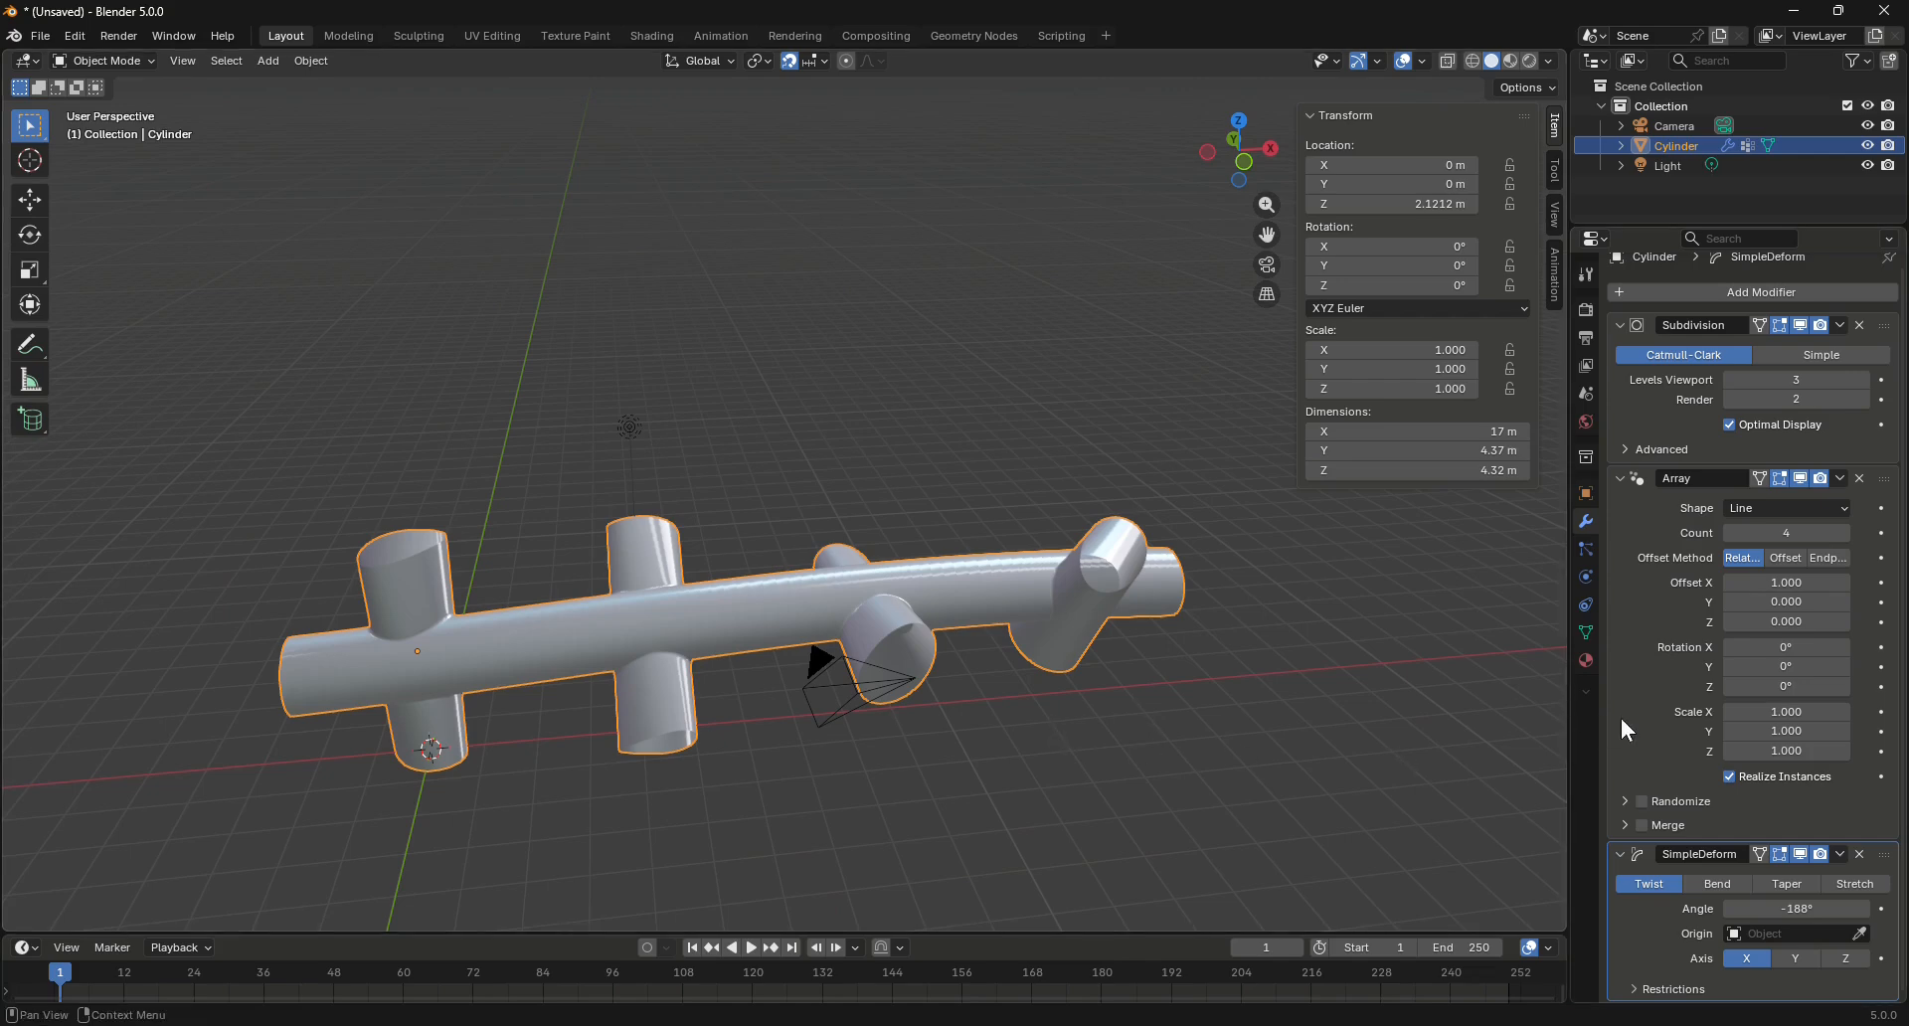
left_click_drag(1817, 909, 1779, 1007)
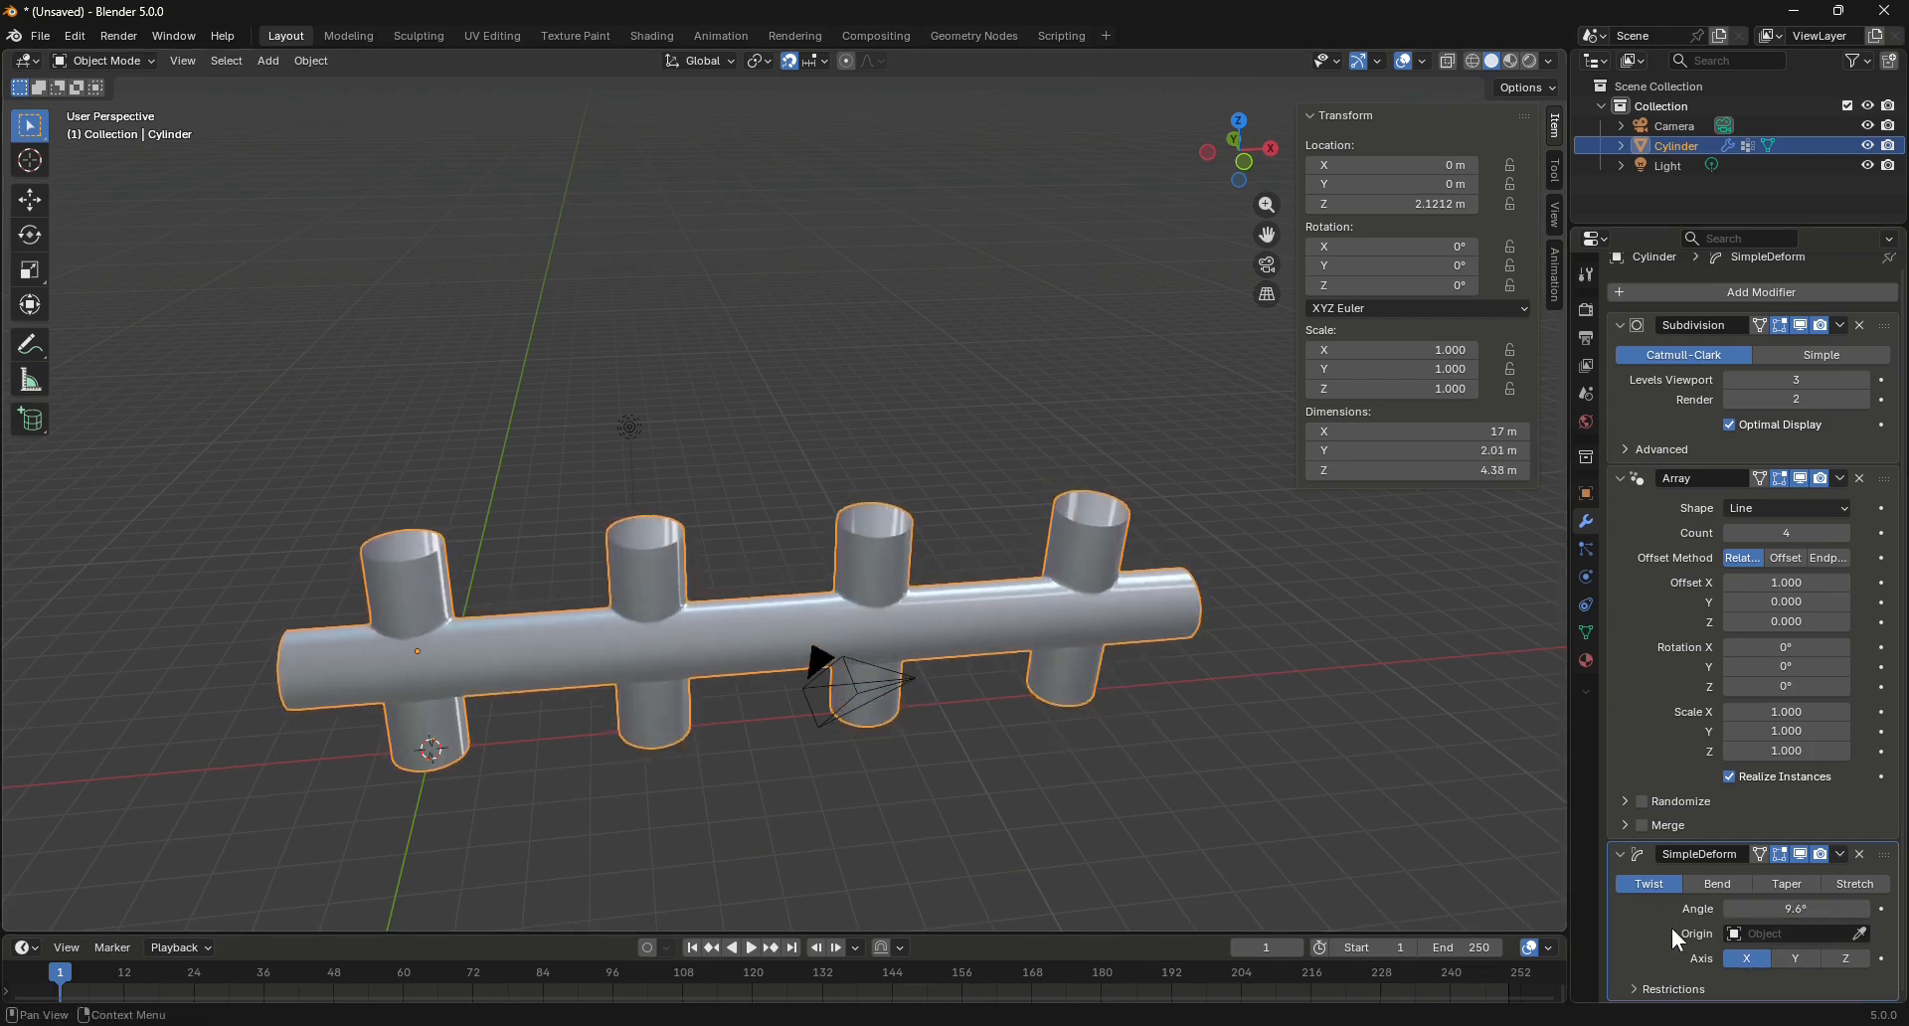
Set the Simple Deform axis to Y, try an 11.1° twist, and change it to a Bend of -63.8°, inspecting it from several sides
left_click(1795, 958)
left_click_drag(1795, 908, 1851, 987)
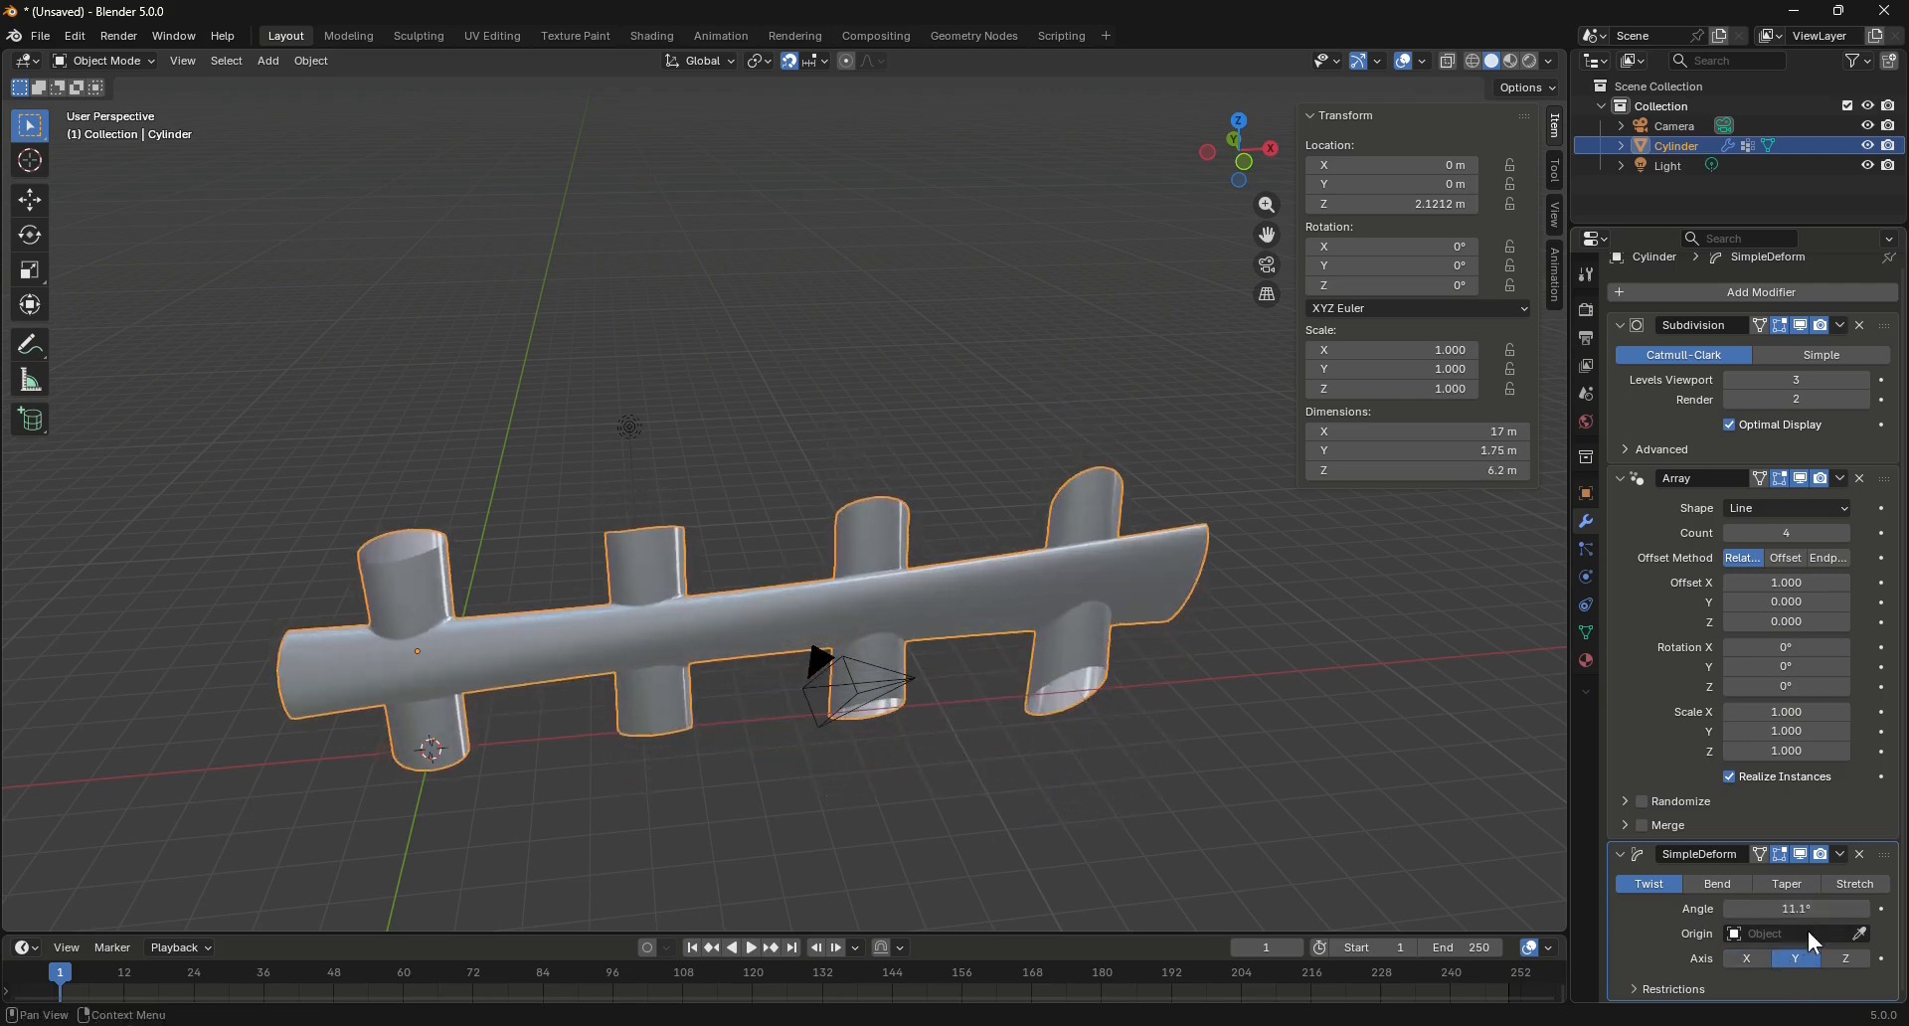
left_click(1720, 886)
left_click_drag(1815, 911, 1740, 911)
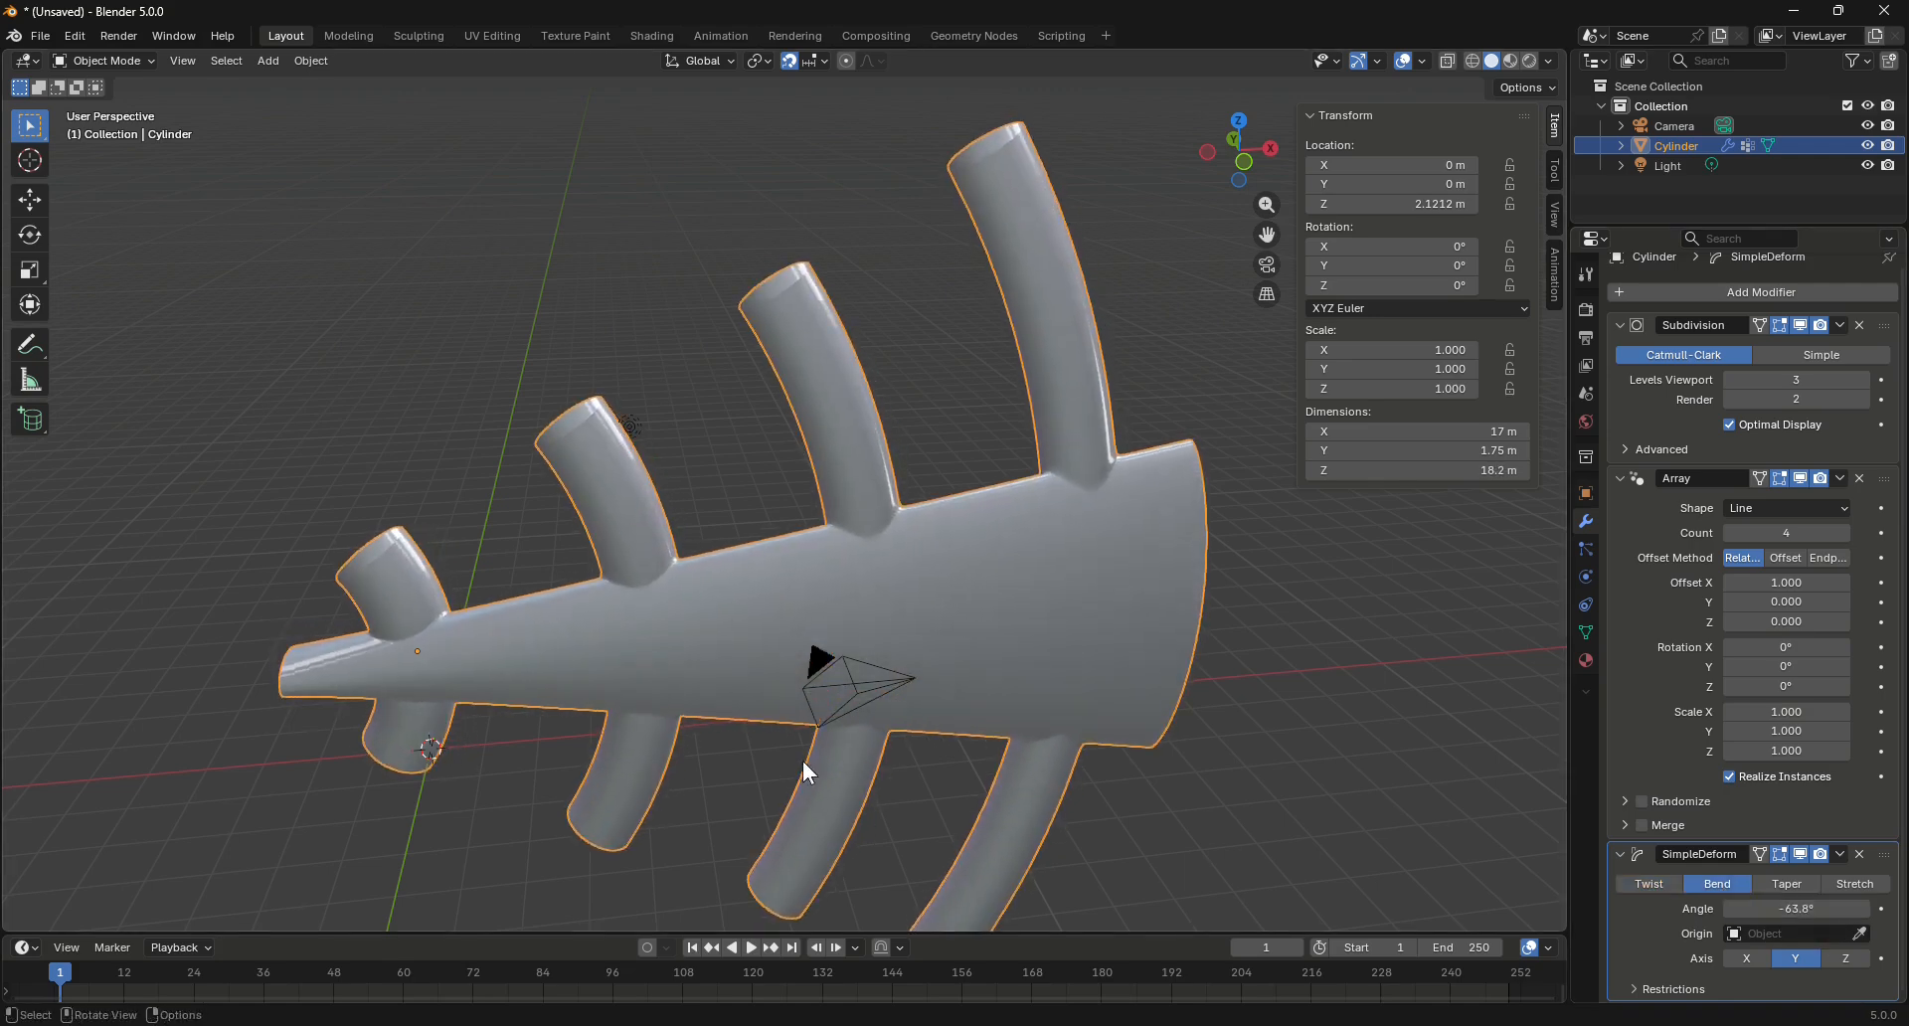
scroll(1144, 699, "down", 3)
left_click_drag(1230, 124, 155, 142)
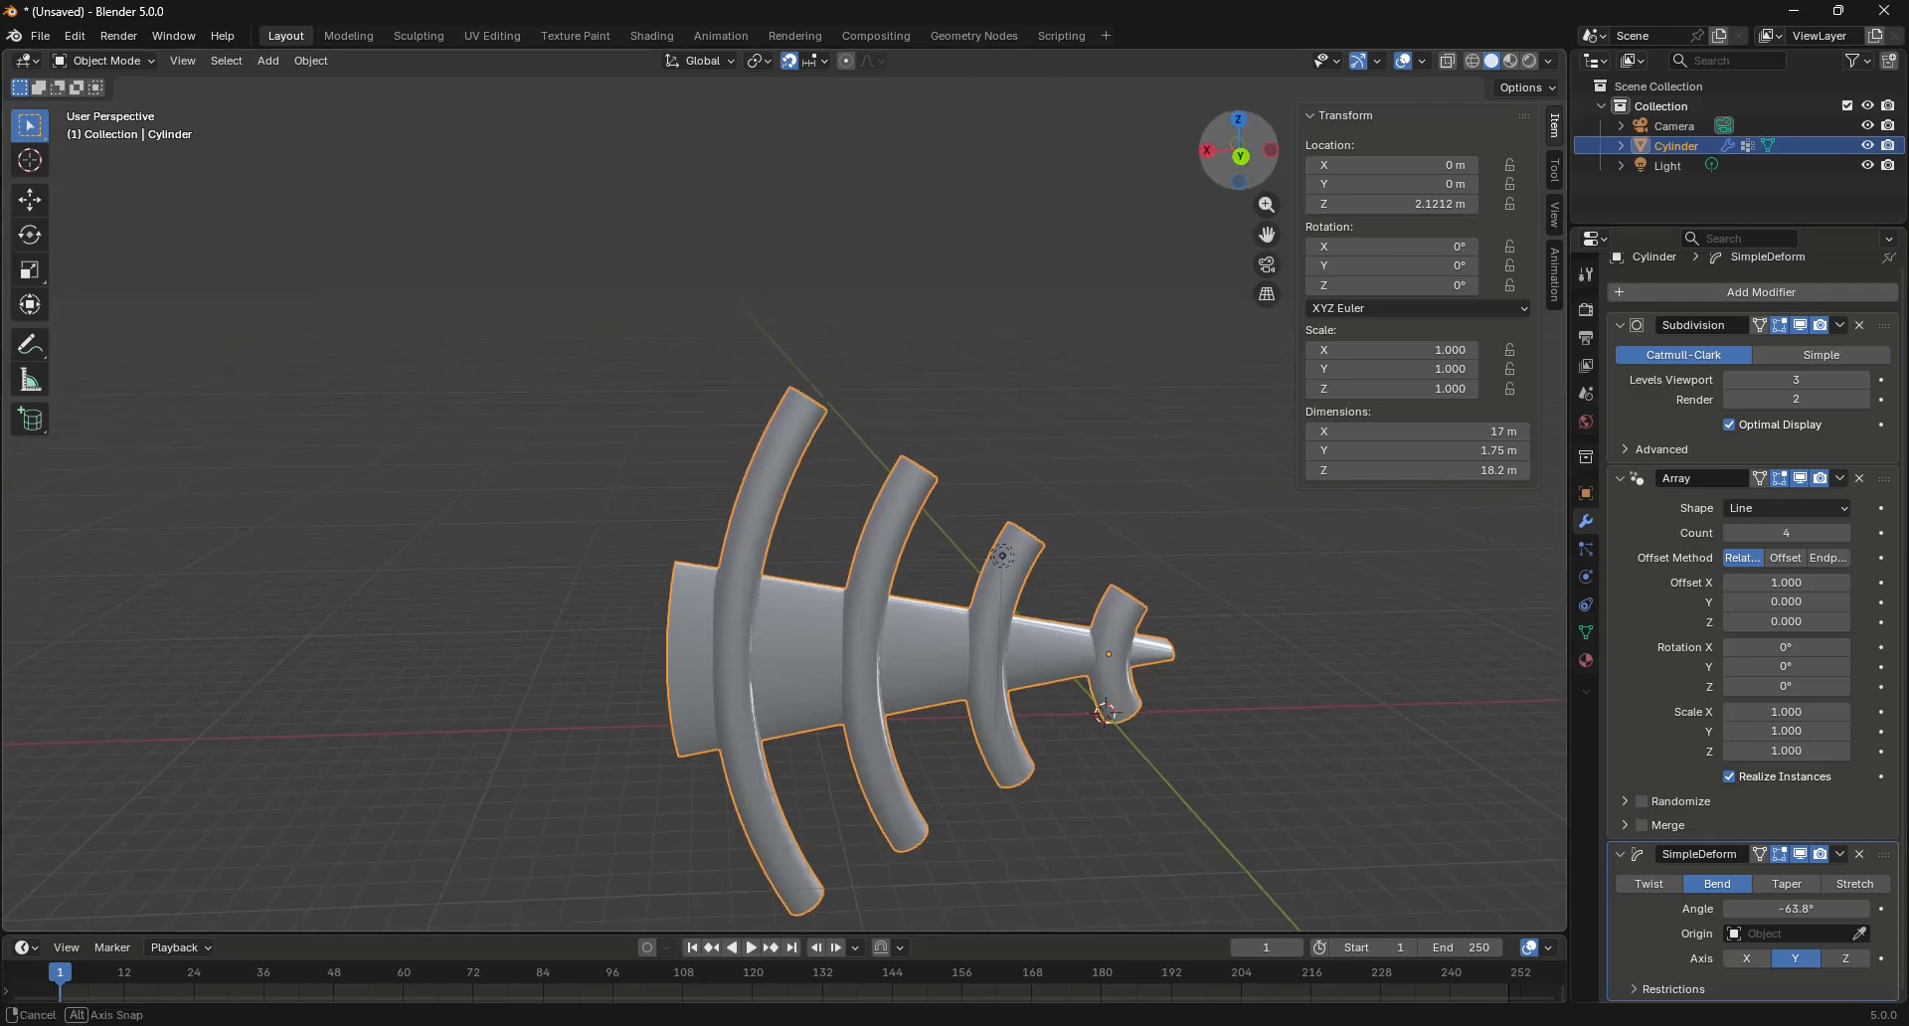
left_click_drag(1239, 151, 983, 140)
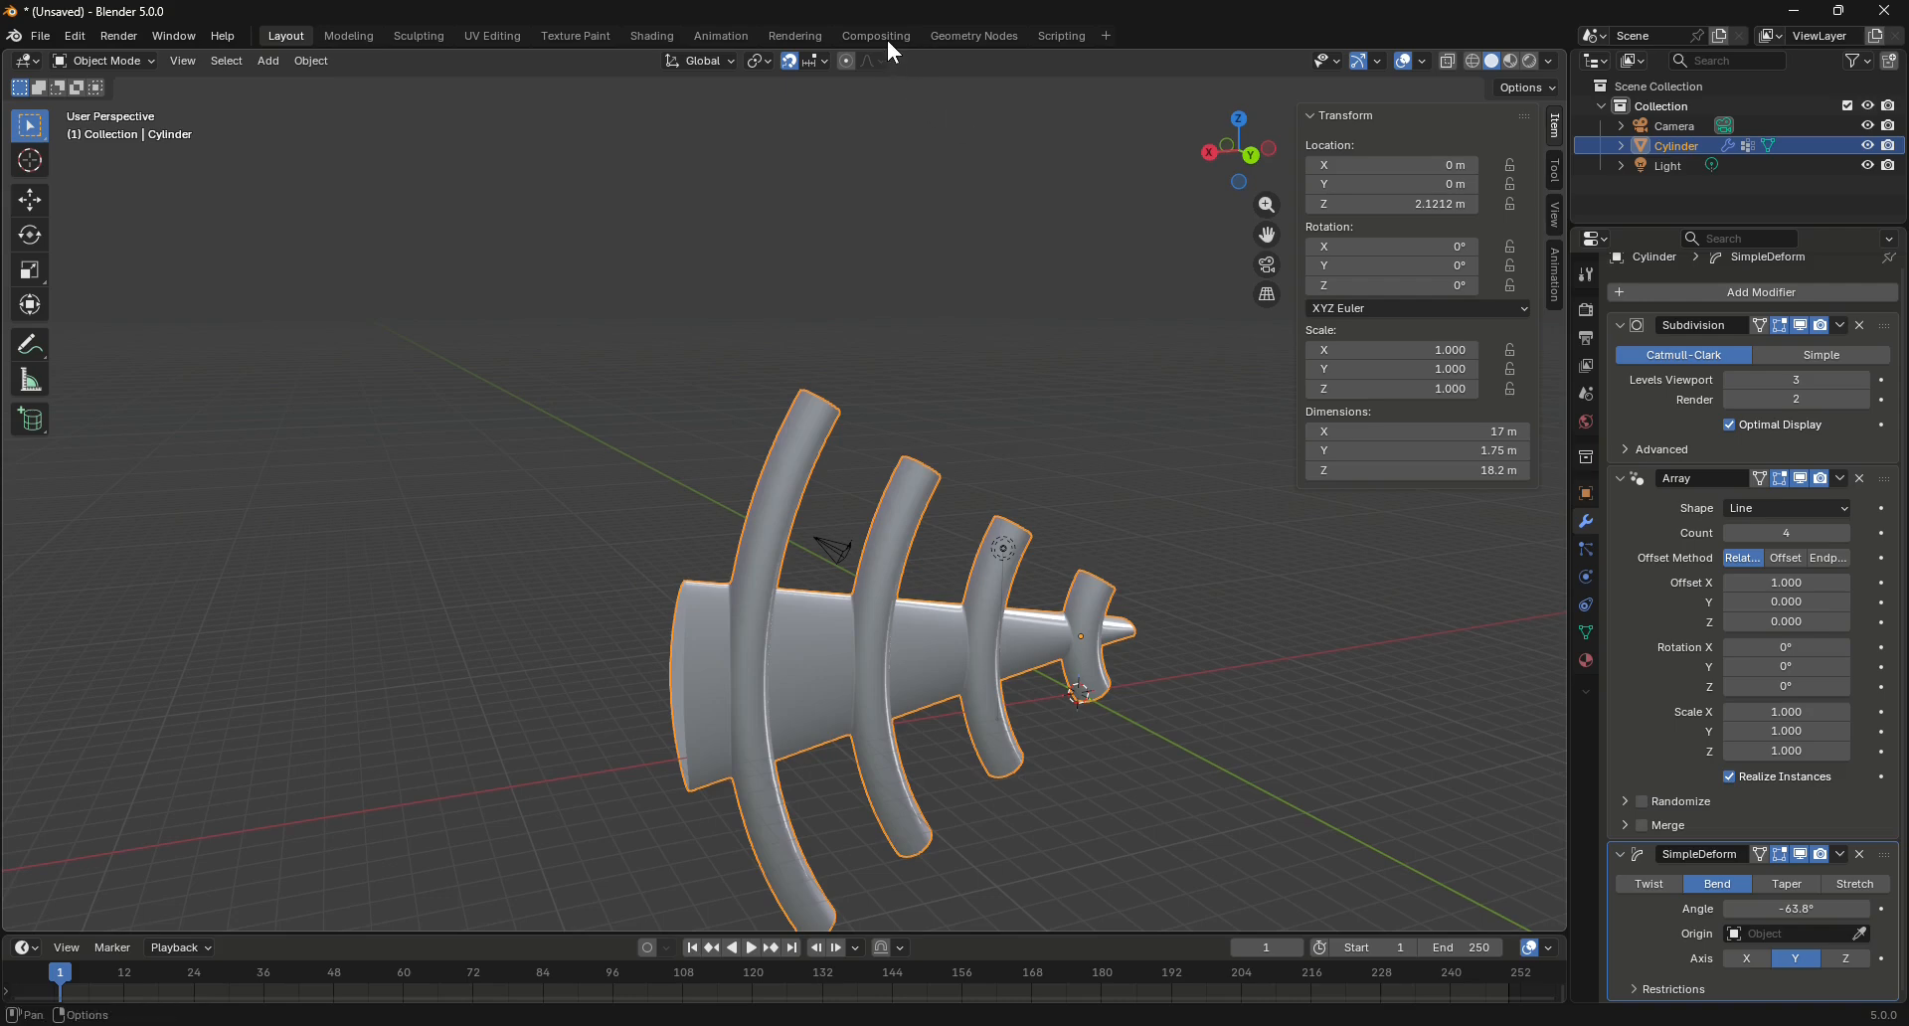